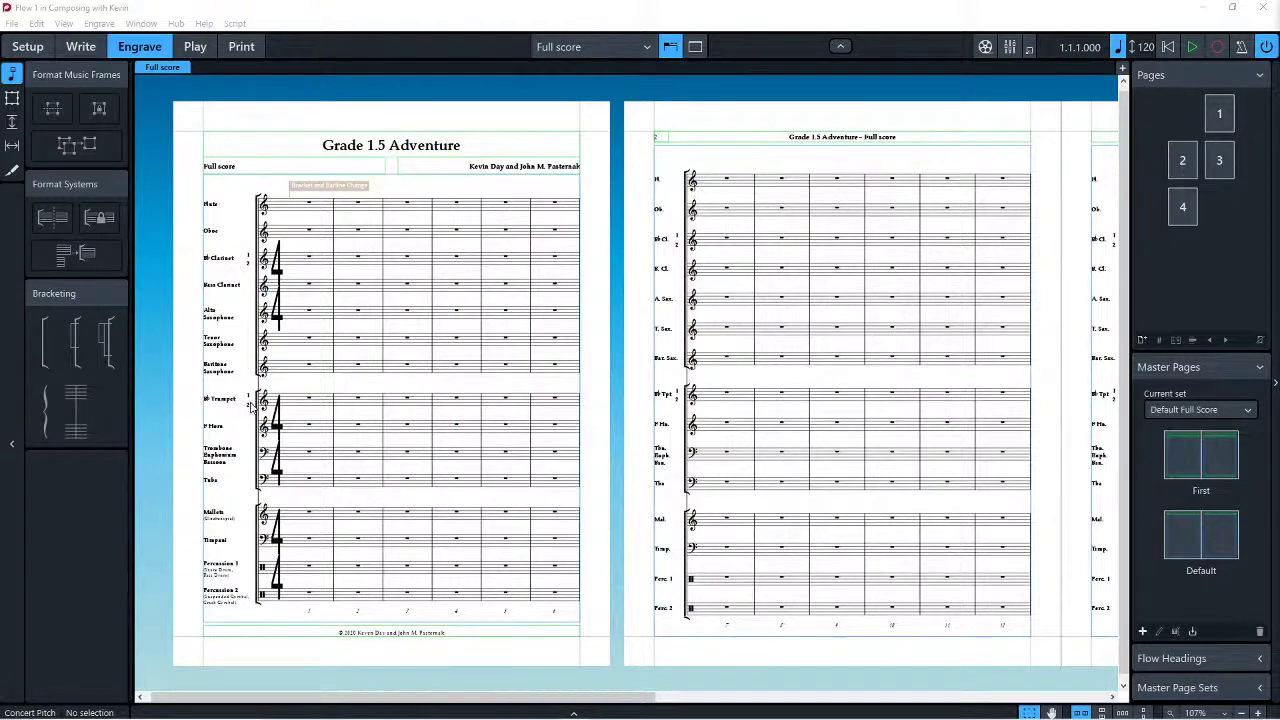
# Step: Inspect the first page's instrument labels up close, and display the full score in galley view in Write mode
pyautogui.hotkey('ctrl', '=')
pyautogui.hotkey('ctrl', '=')
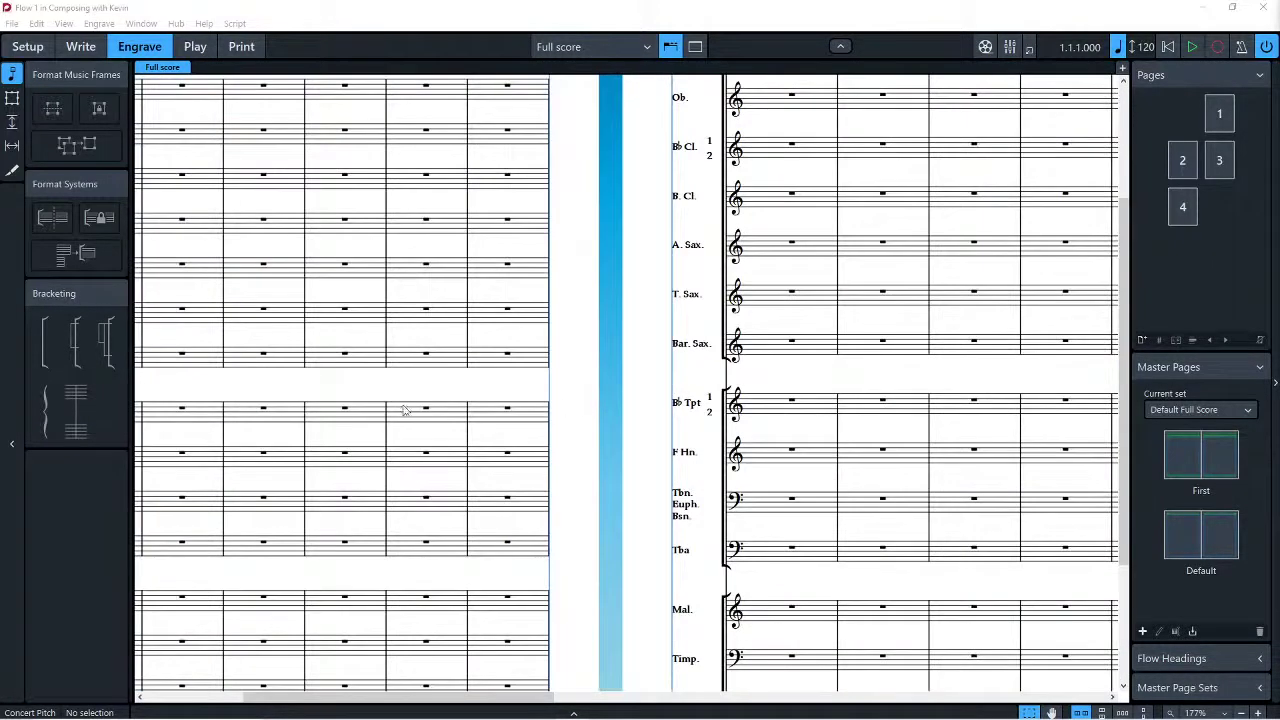
pyautogui.moveTo(317, 394); pyautogui.dragTo(625, 419)
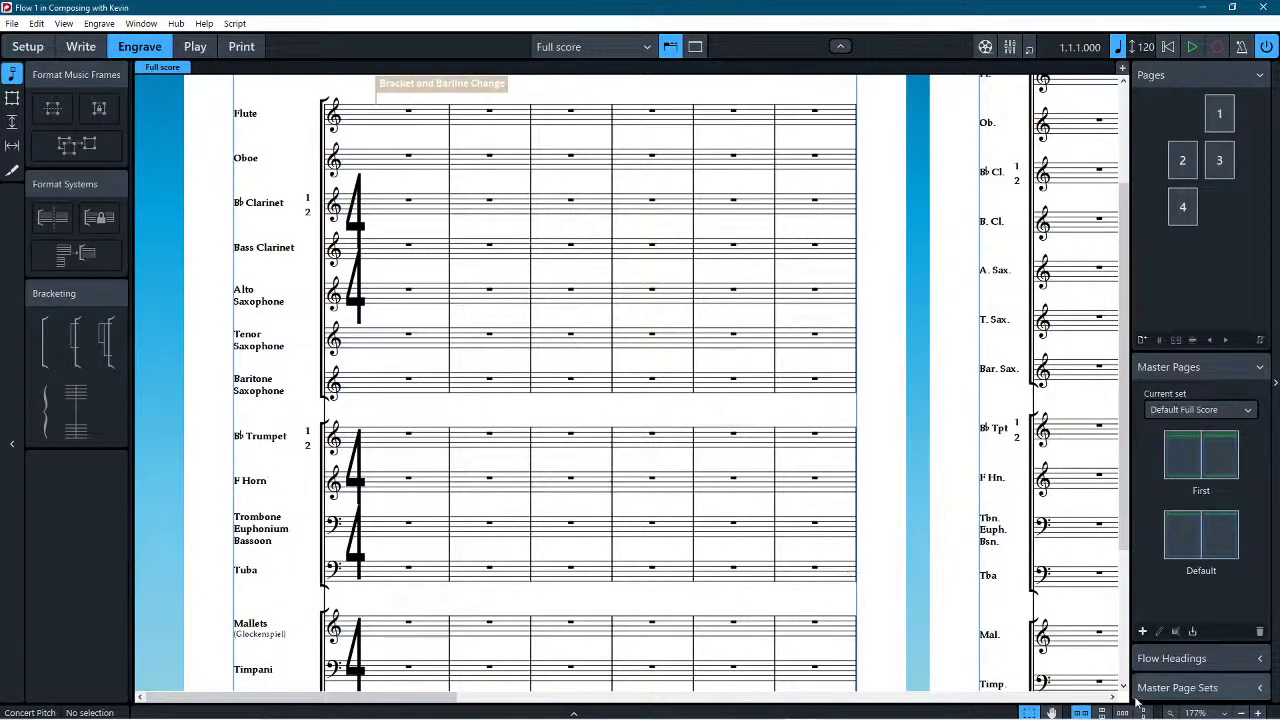
pyautogui.click(86, 48)
pyautogui.click(1030, 712)
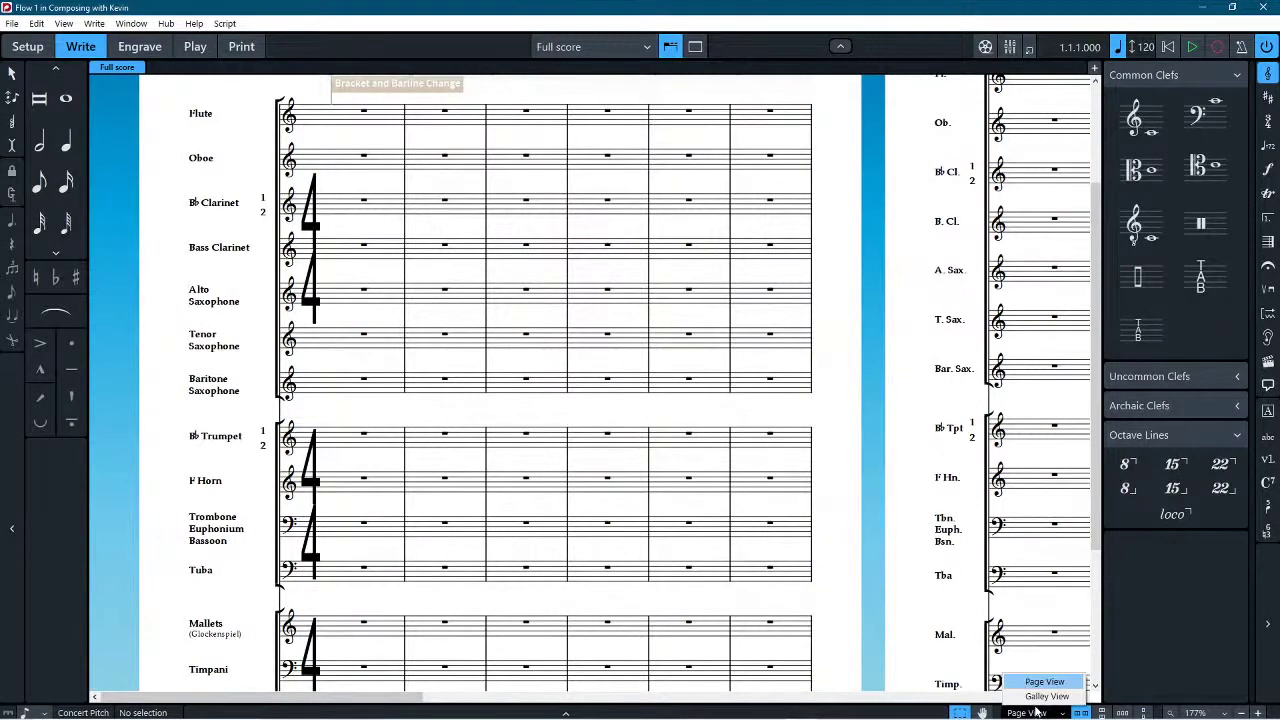
pyautogui.click(1040, 697)
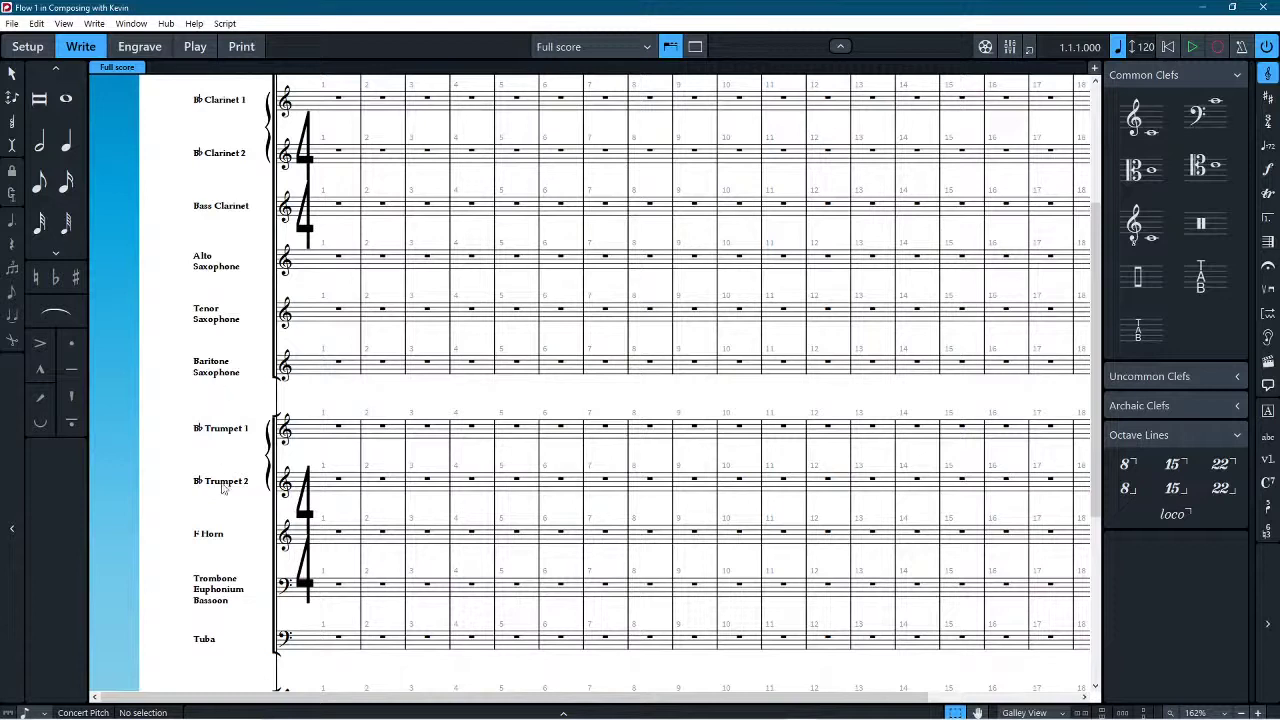
# Step: Return the full score to page view and look over the staves, title and headers on the first two pages
pyautogui.click(1025, 711)
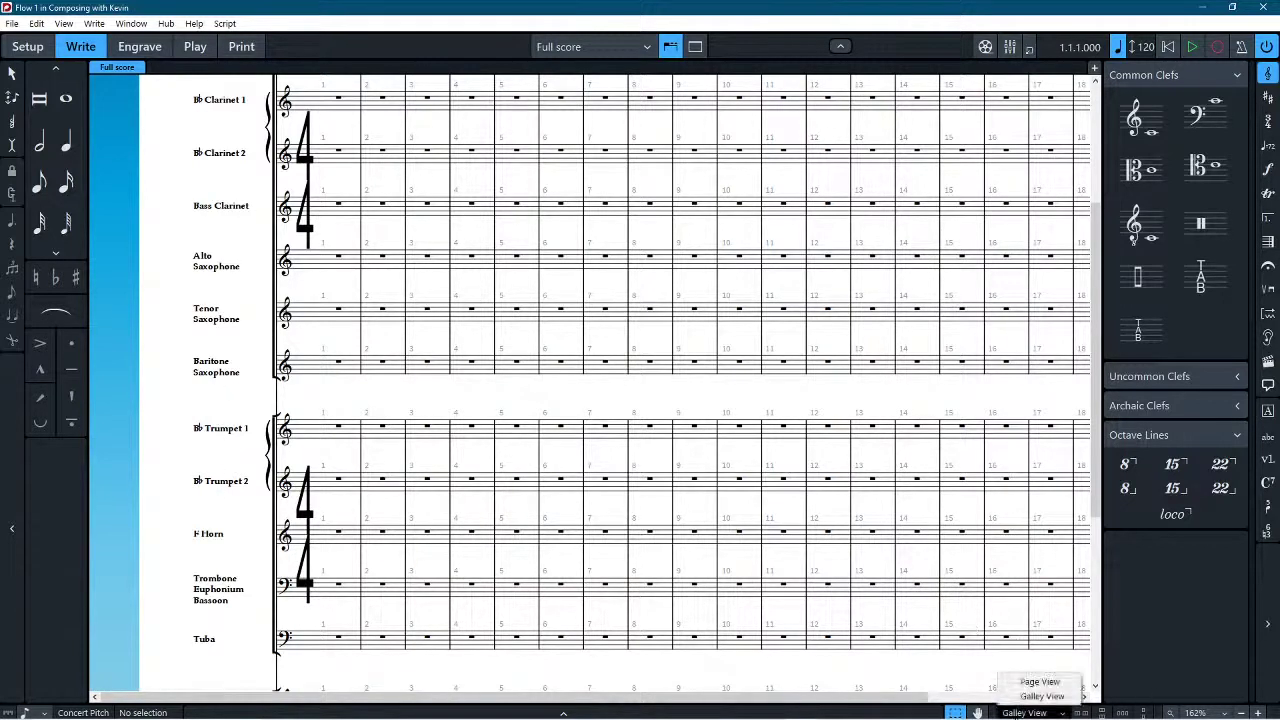
pyautogui.click(1039, 682)
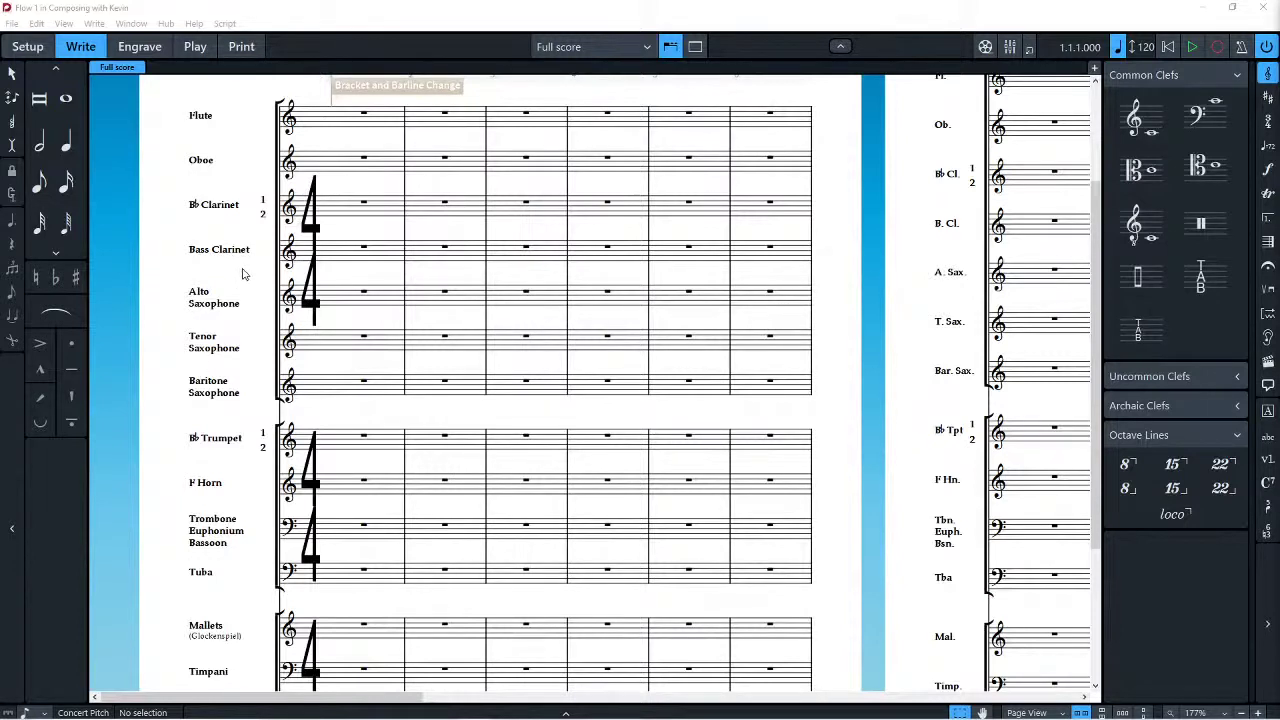
pyautogui.scroll(-3, 242, 285)
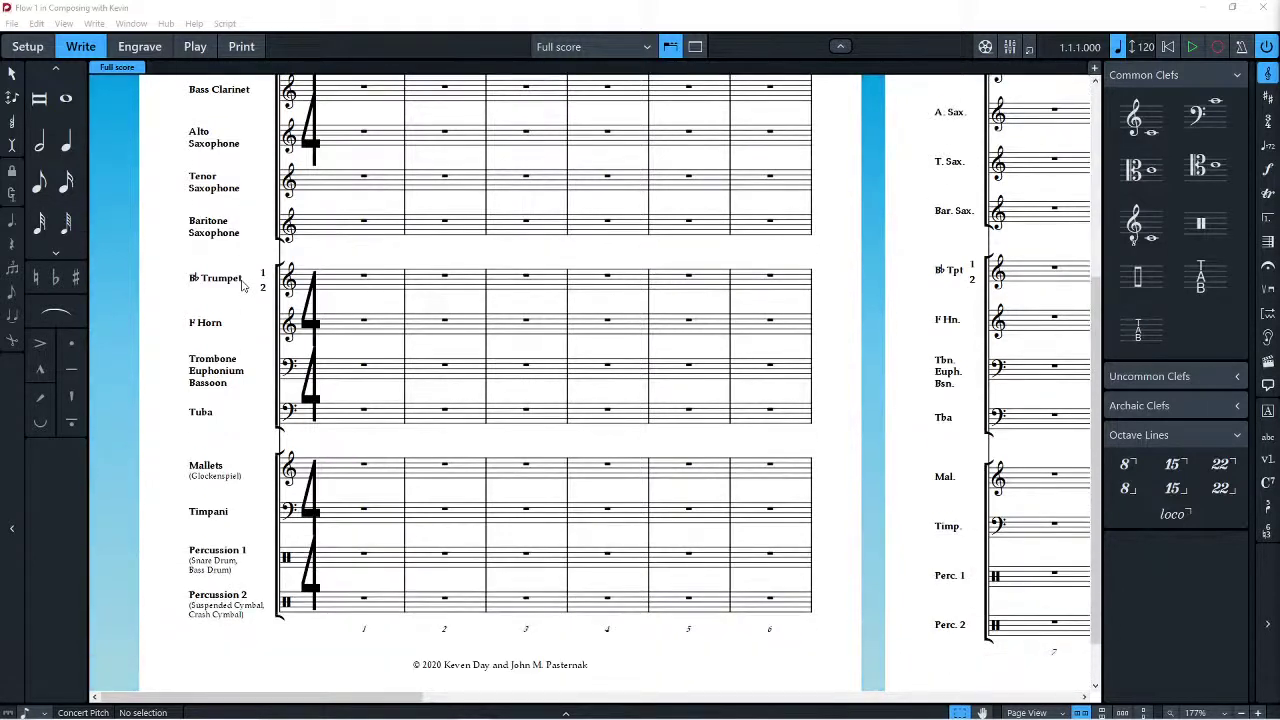
pyautogui.scroll(5, 216, 430)
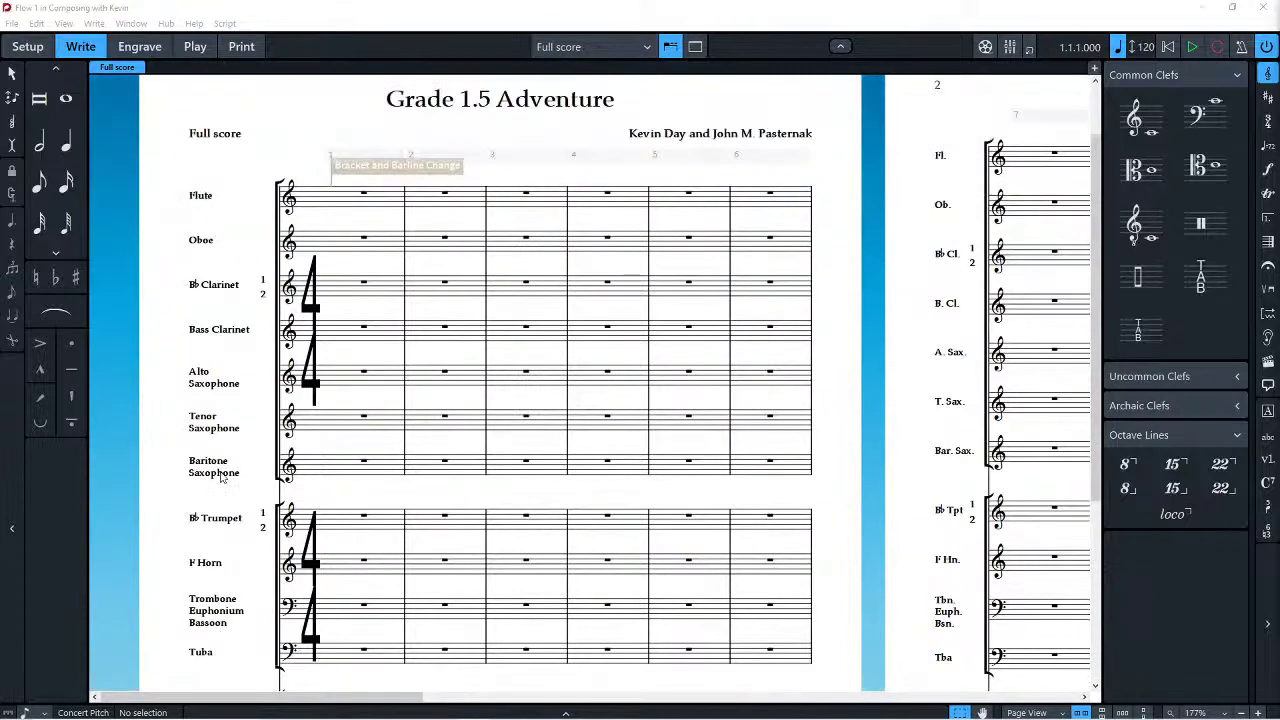
pyautogui.scroll(2, 228, 472)
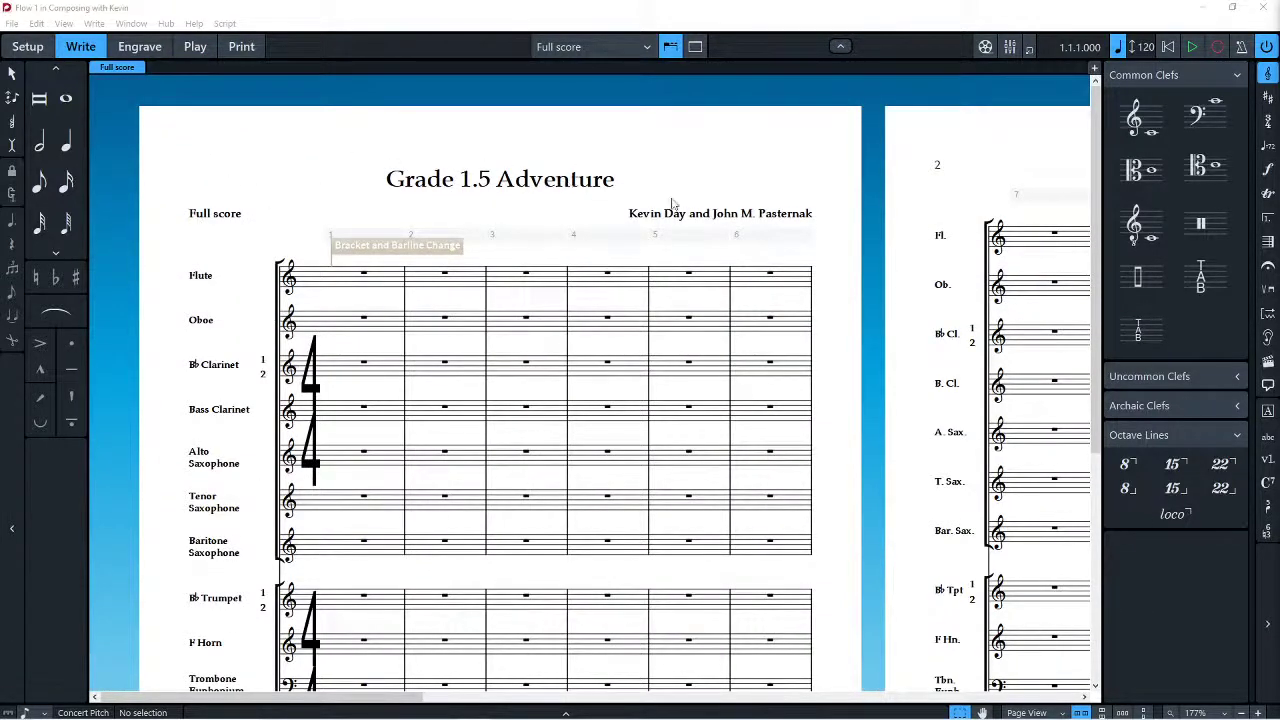
pyautogui.hscroll(6, 400, 182)
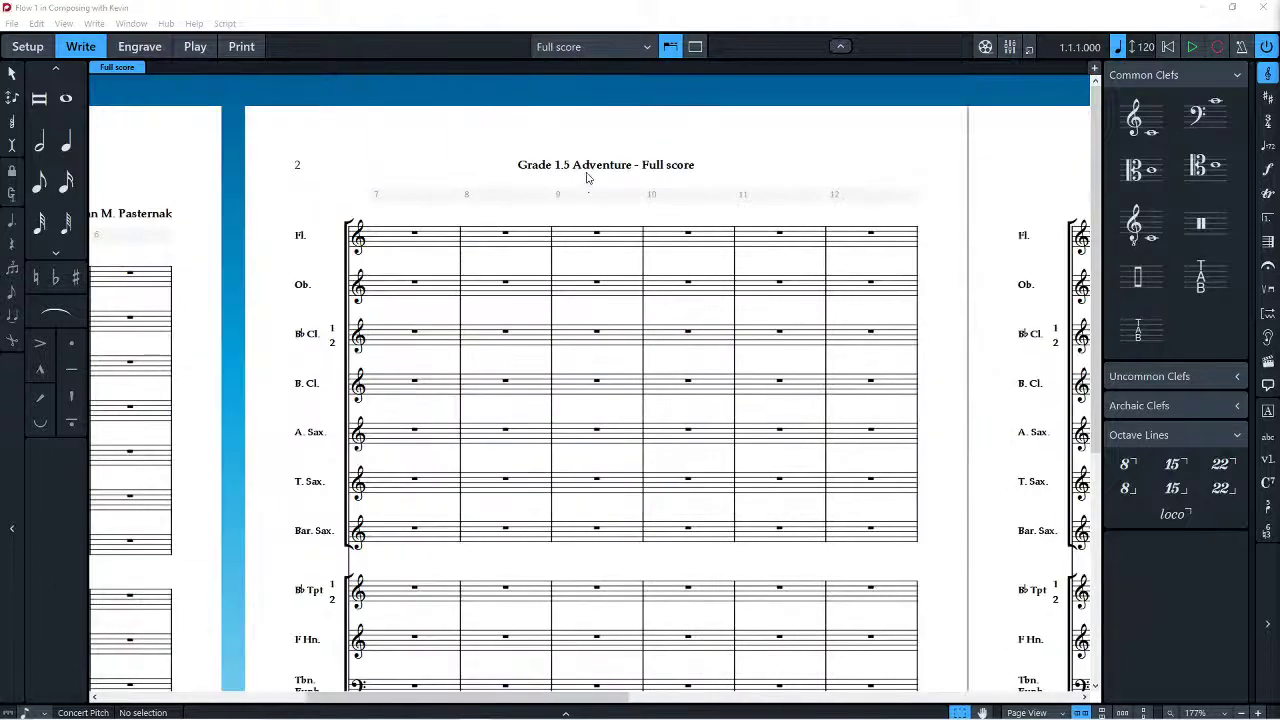
pyautogui.hscroll(-6, 440, 288)
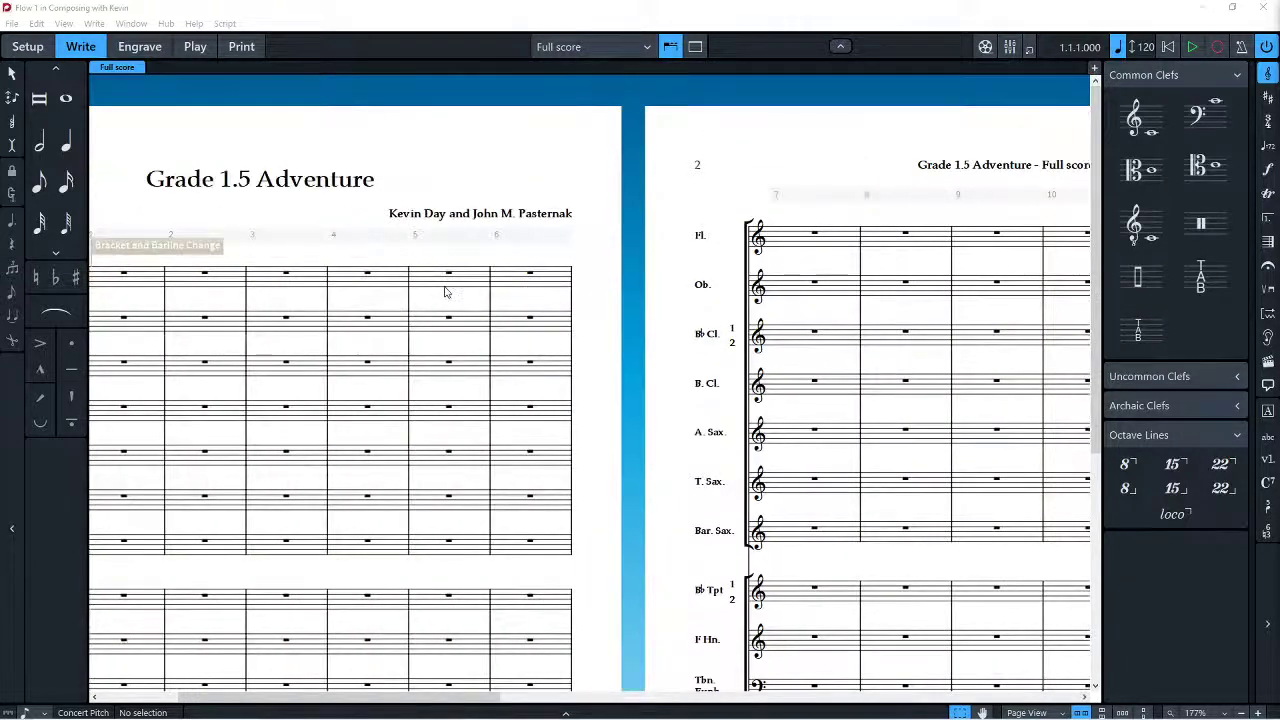
# Step: Switch to Engrave mode and open the Engraving Options for the project
pyautogui.click(135, 44)
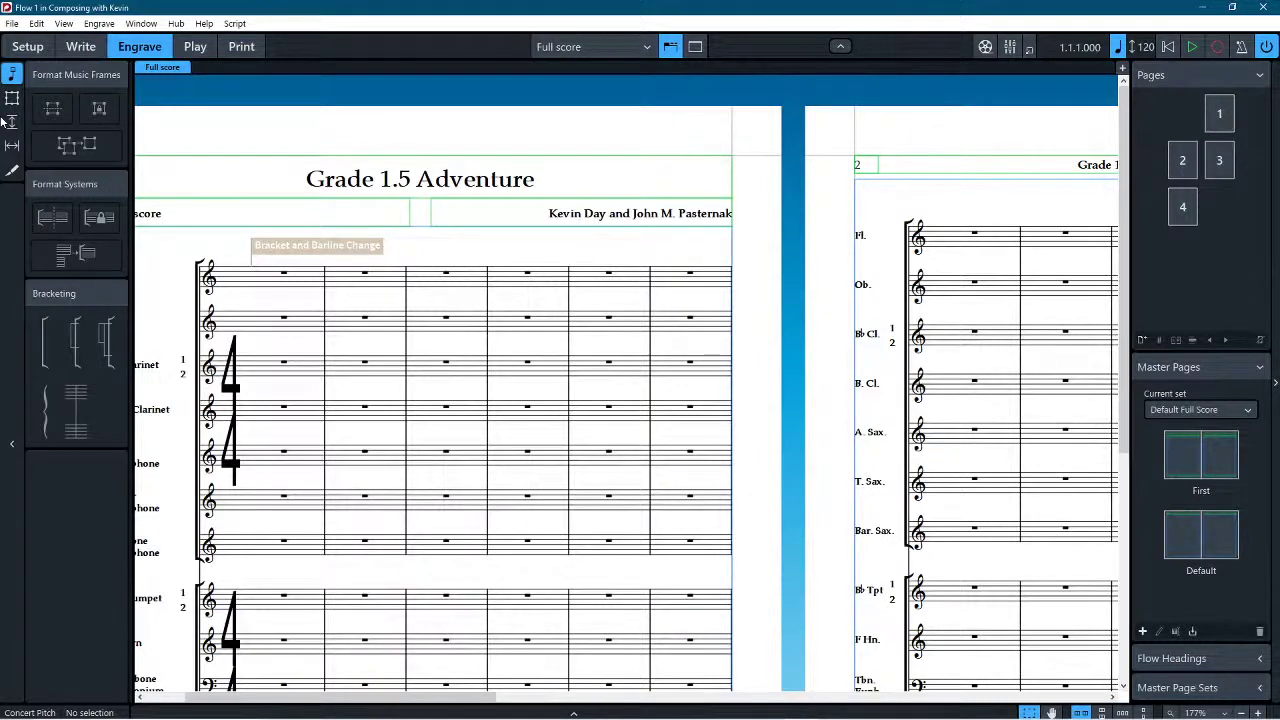
pyautogui.click(99, 23)
pyautogui.moveTo(141, 23)
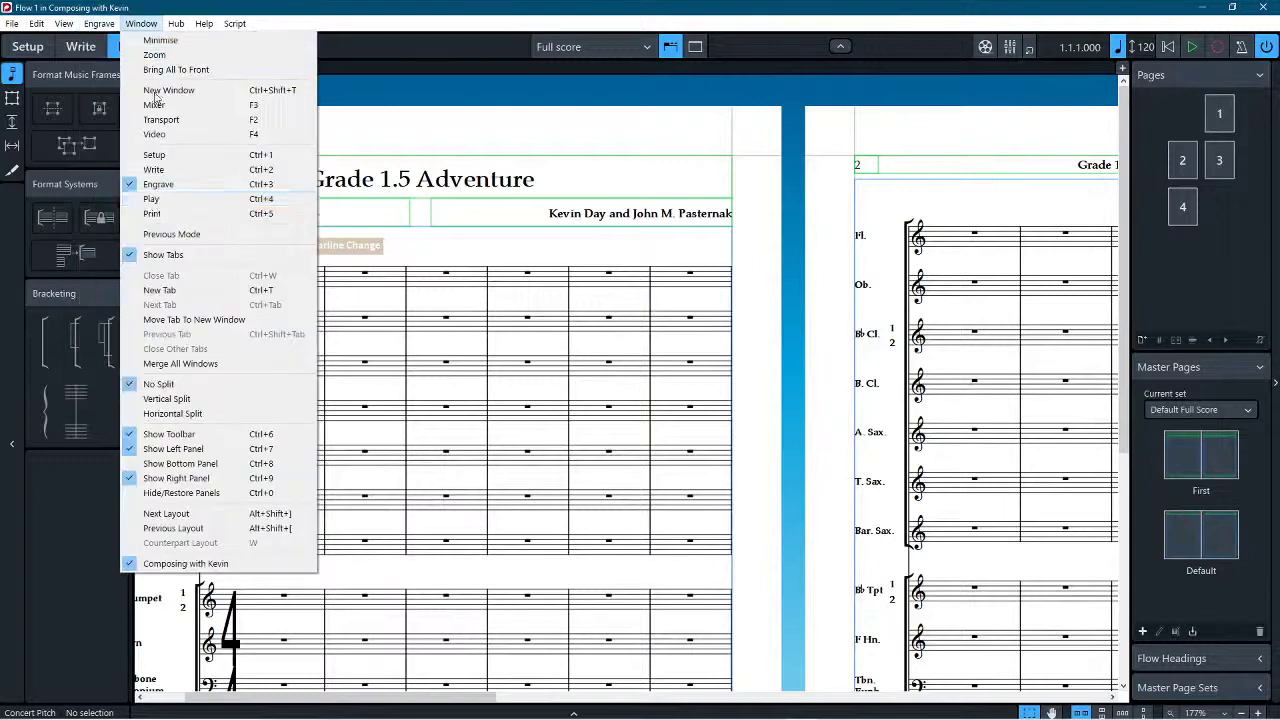
pyautogui.moveTo(99, 23)
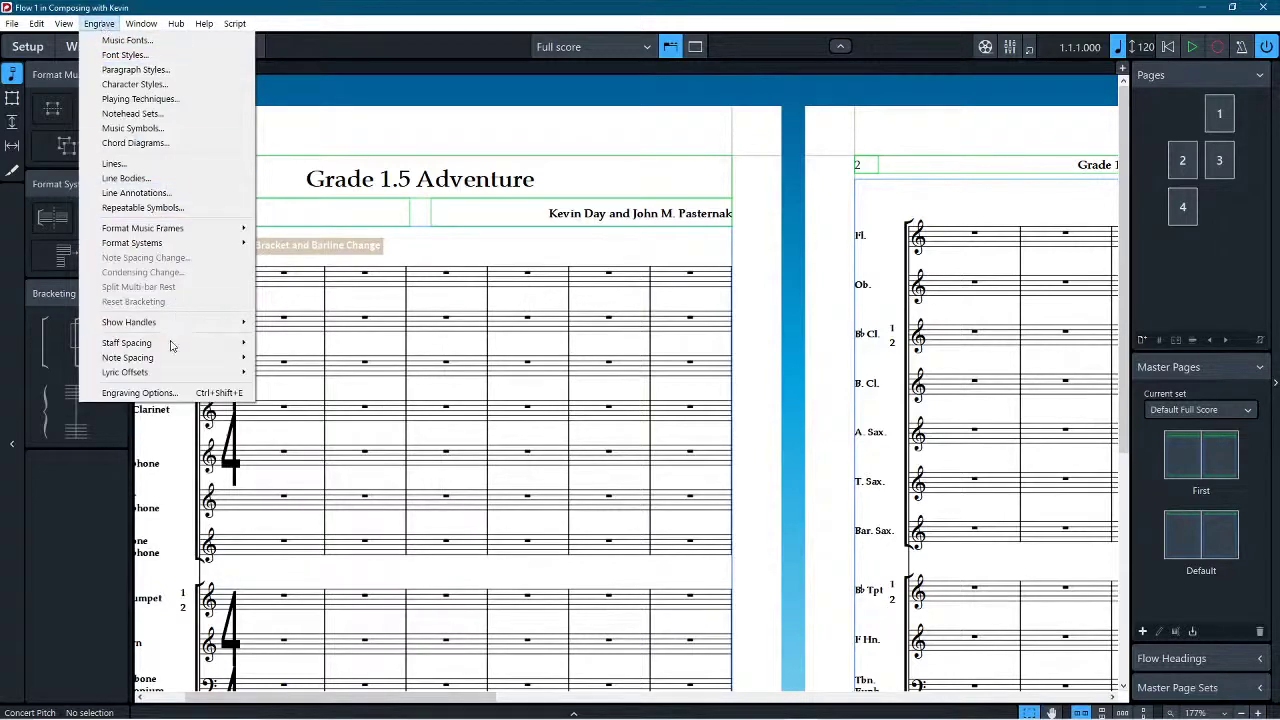
pyautogui.click(140, 392)
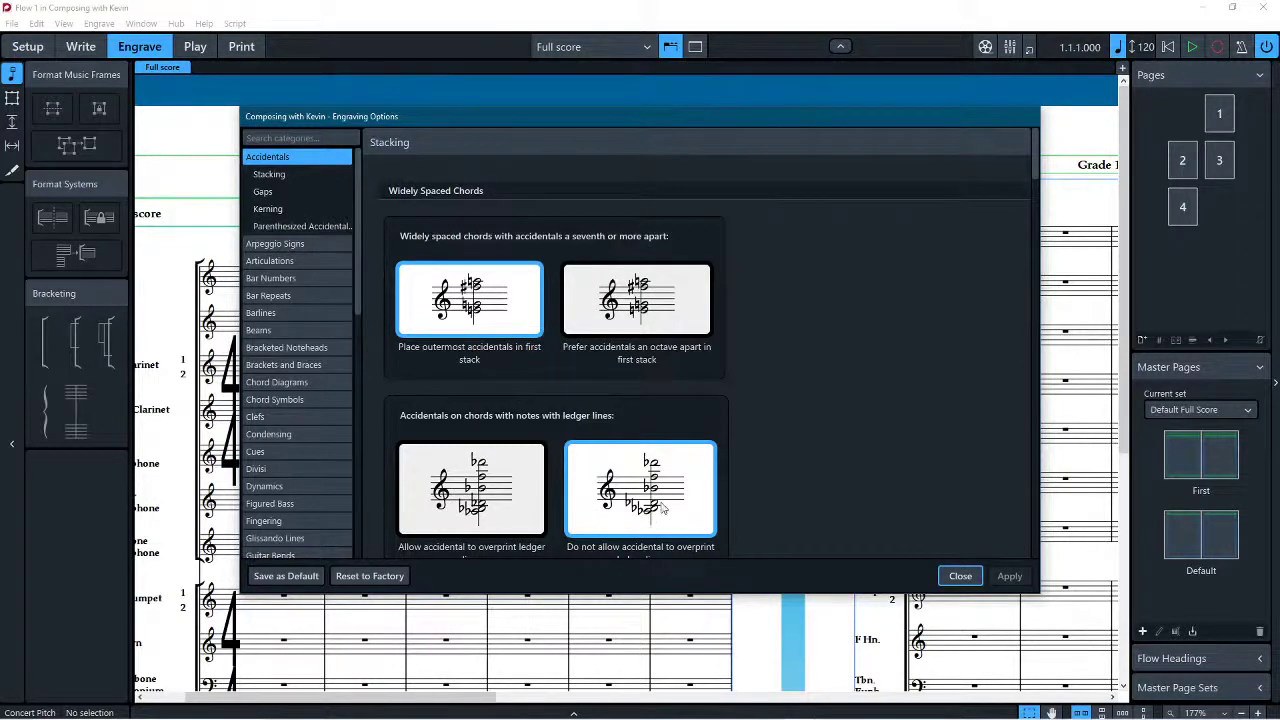
# Step: Allow accidentals to overprint ledger lines on chords with ledger-line notes in the Accidentals stacking options
pyautogui.scroll(-2, 600, 510)
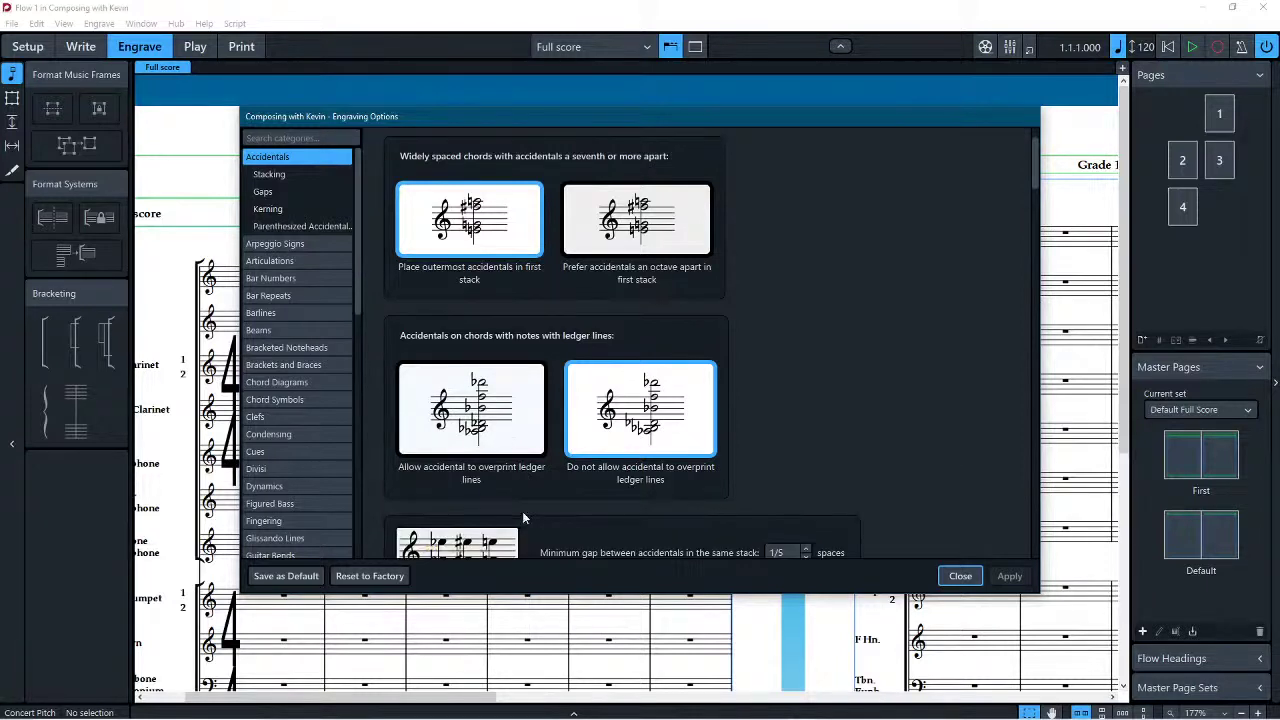
pyautogui.click(463, 432)
pyautogui.scroll(-1, 615, 306)
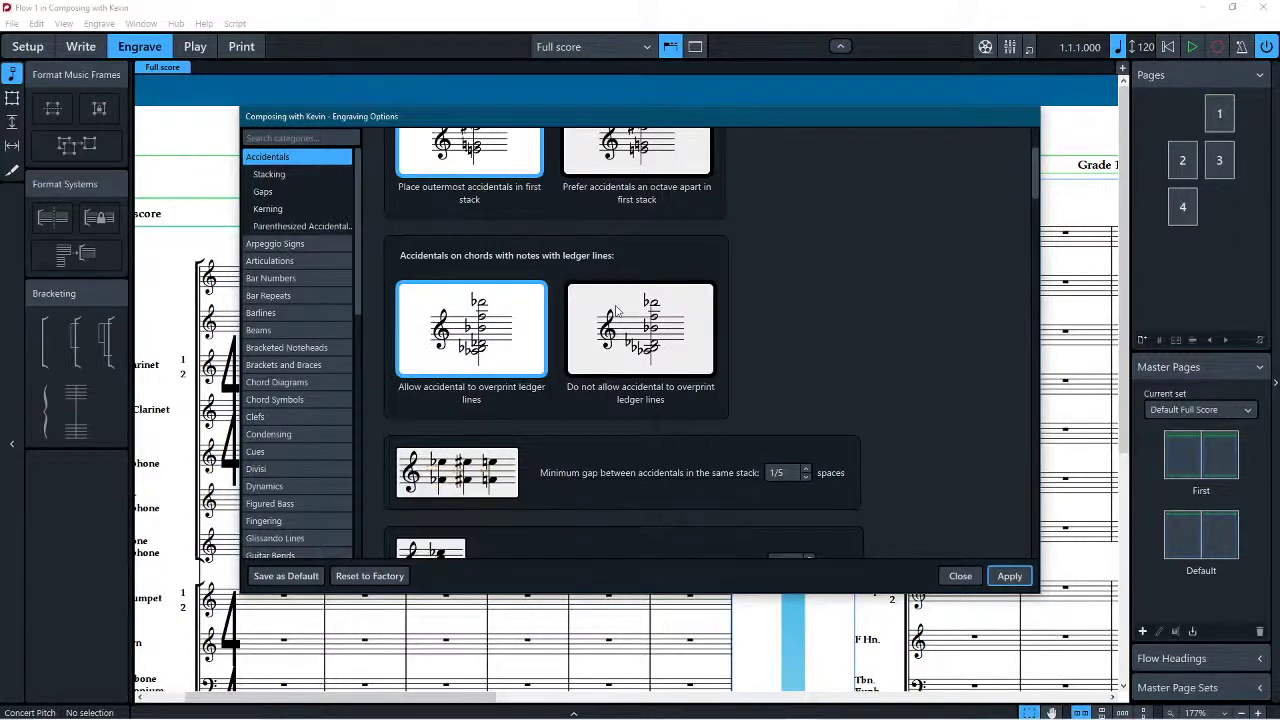
# Step: Review the minimum accidental gap settings and expand the advanced stacking options to examine collision detection
pyautogui.scroll(-1, 617, 311)
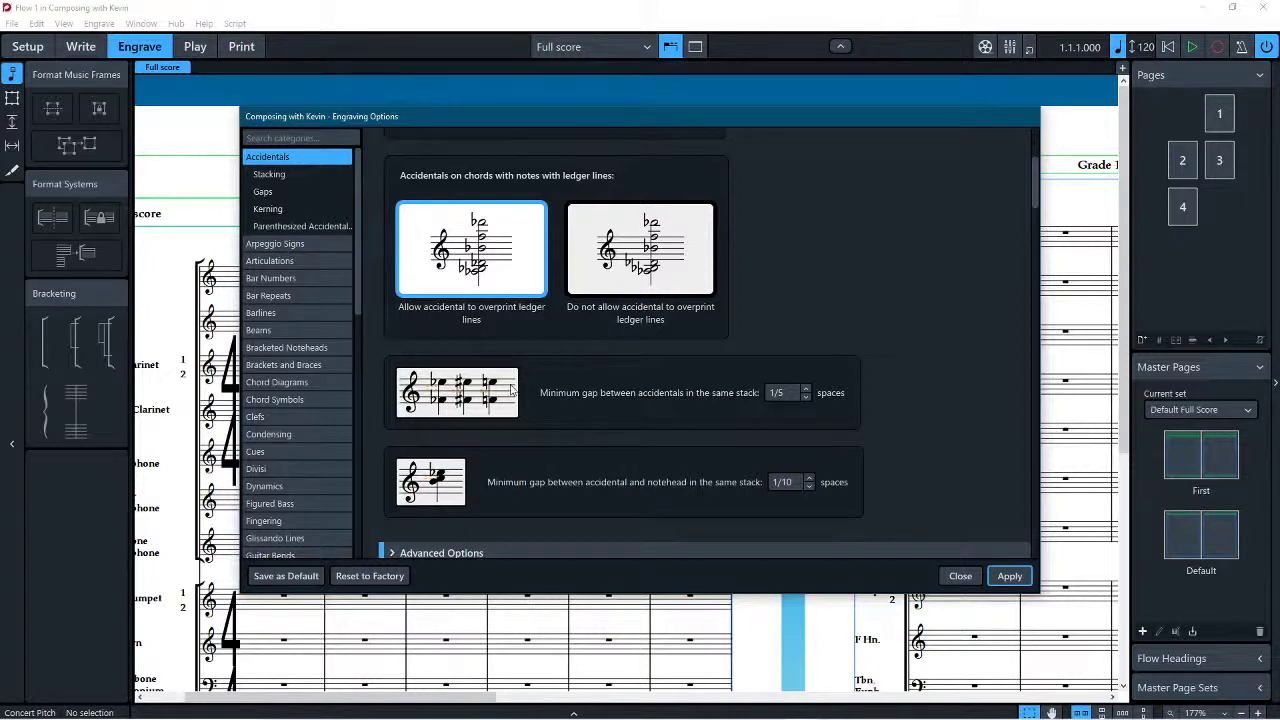
pyautogui.scroll(-1, 467, 412)
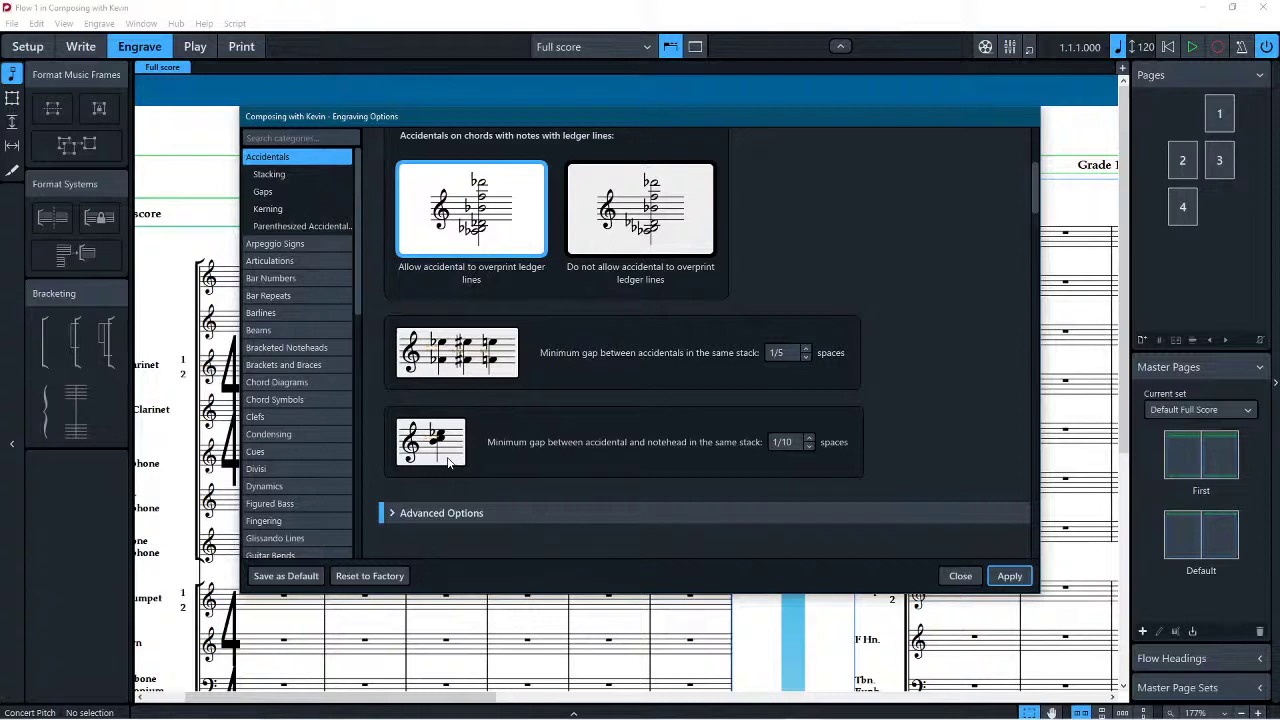
pyautogui.scroll(-4, 446, 456)
pyautogui.click(394, 312)
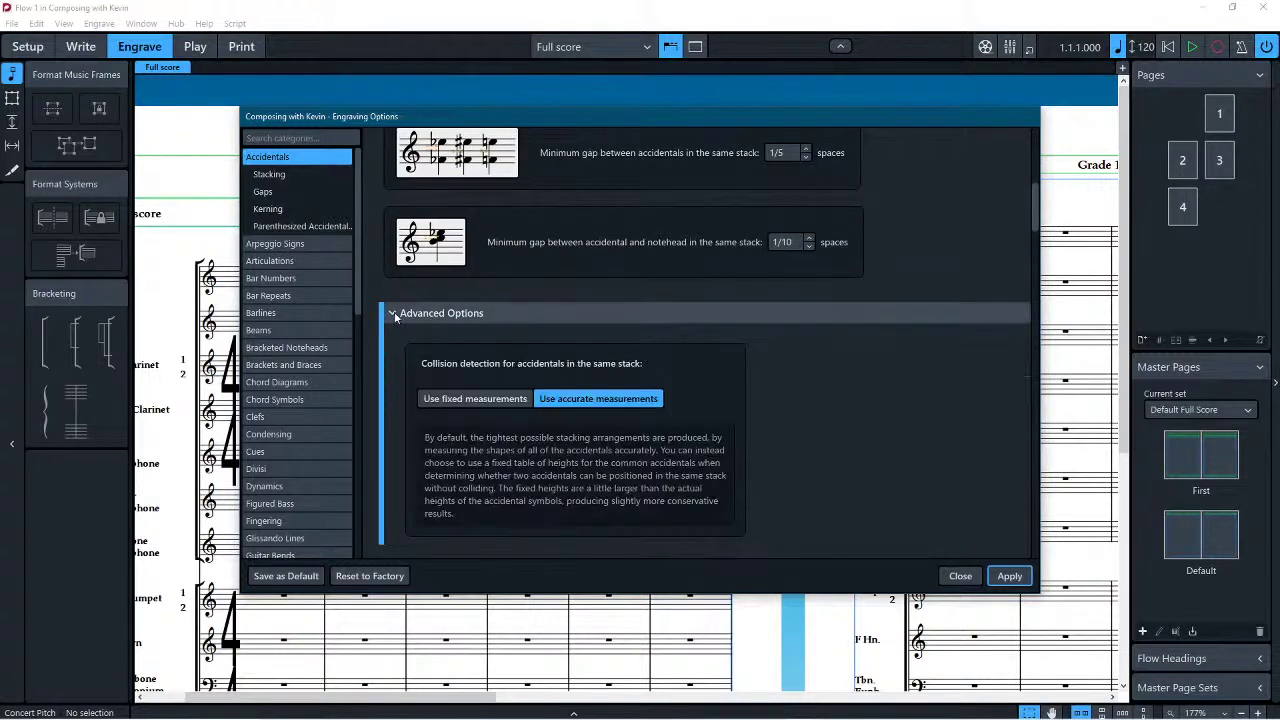
pyautogui.scroll(-1, 394, 311)
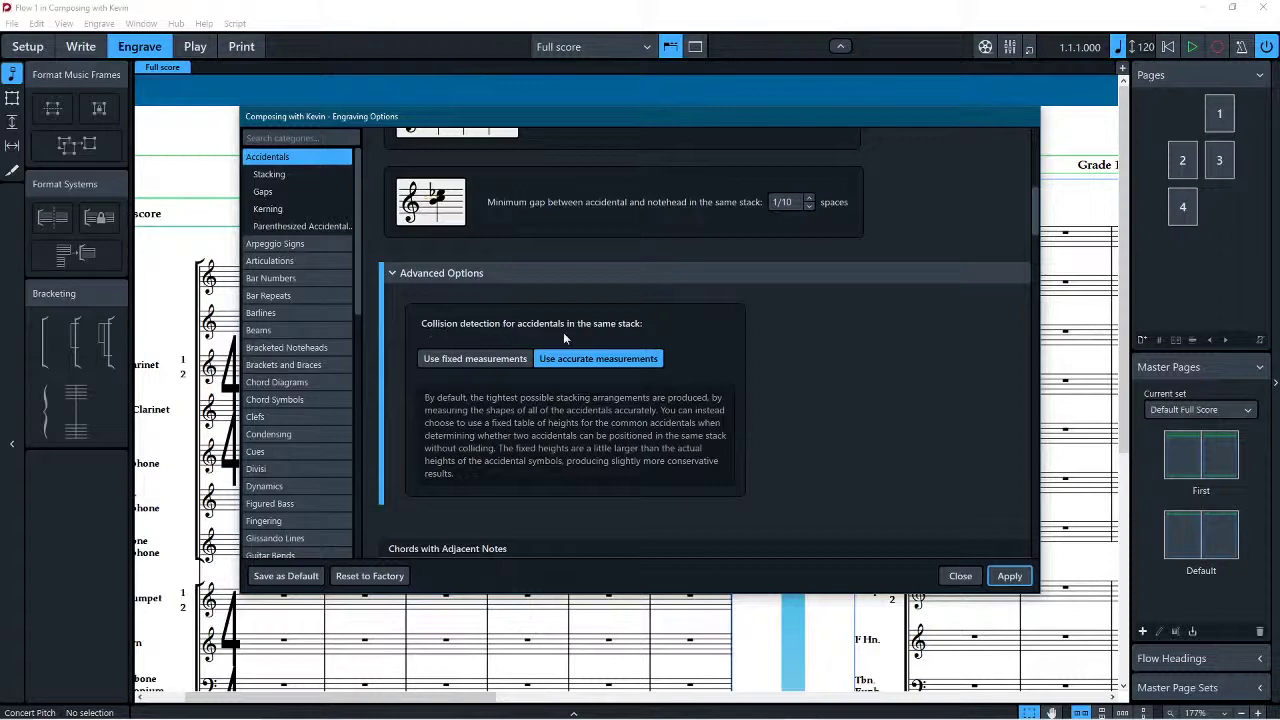
# Step: Examine the accidental stacking options for chords with adjacent notes and for close position and cluster chords
pyautogui.scroll(-4, 600, 362)
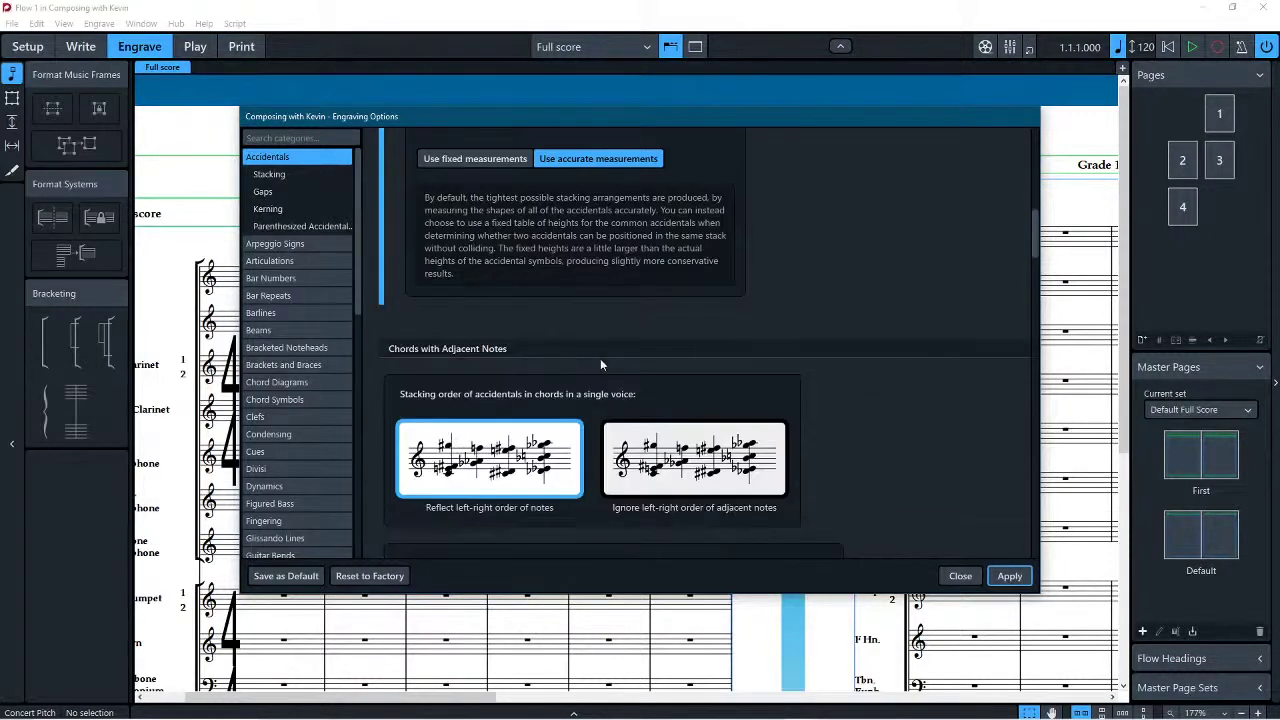
pyautogui.scroll(-1, 600, 365)
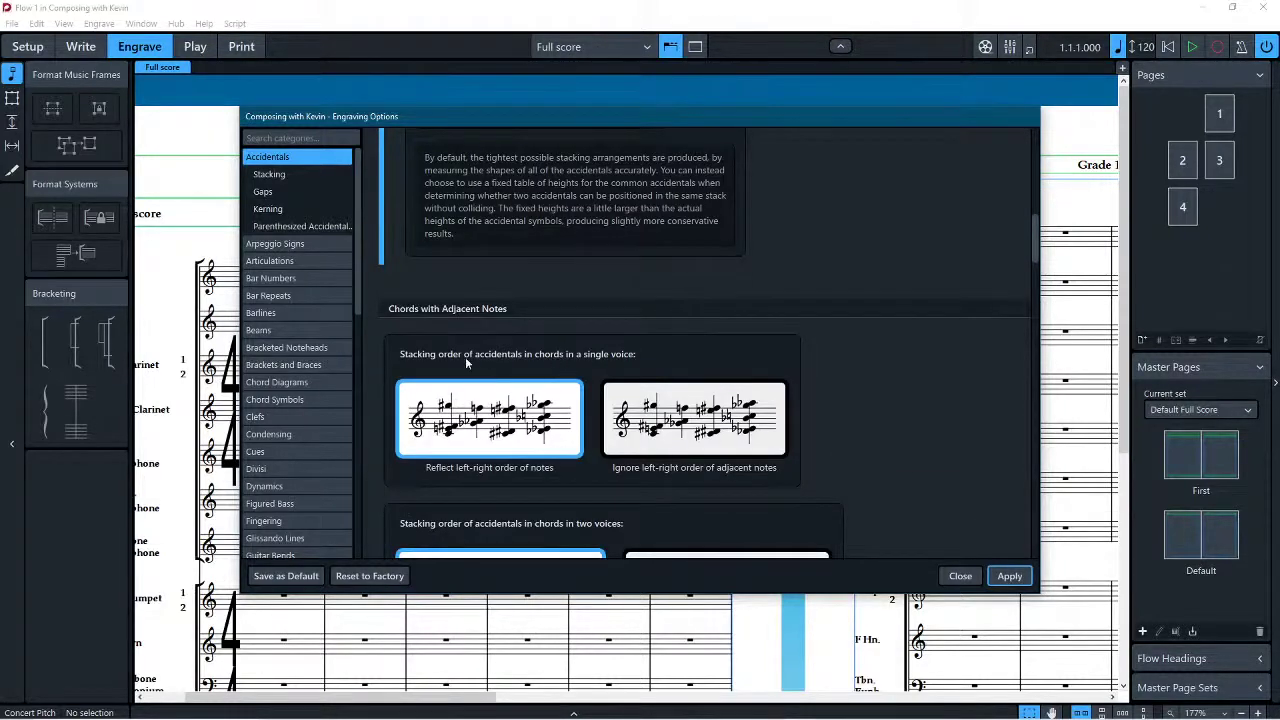
pyautogui.scroll(-1, 465, 356)
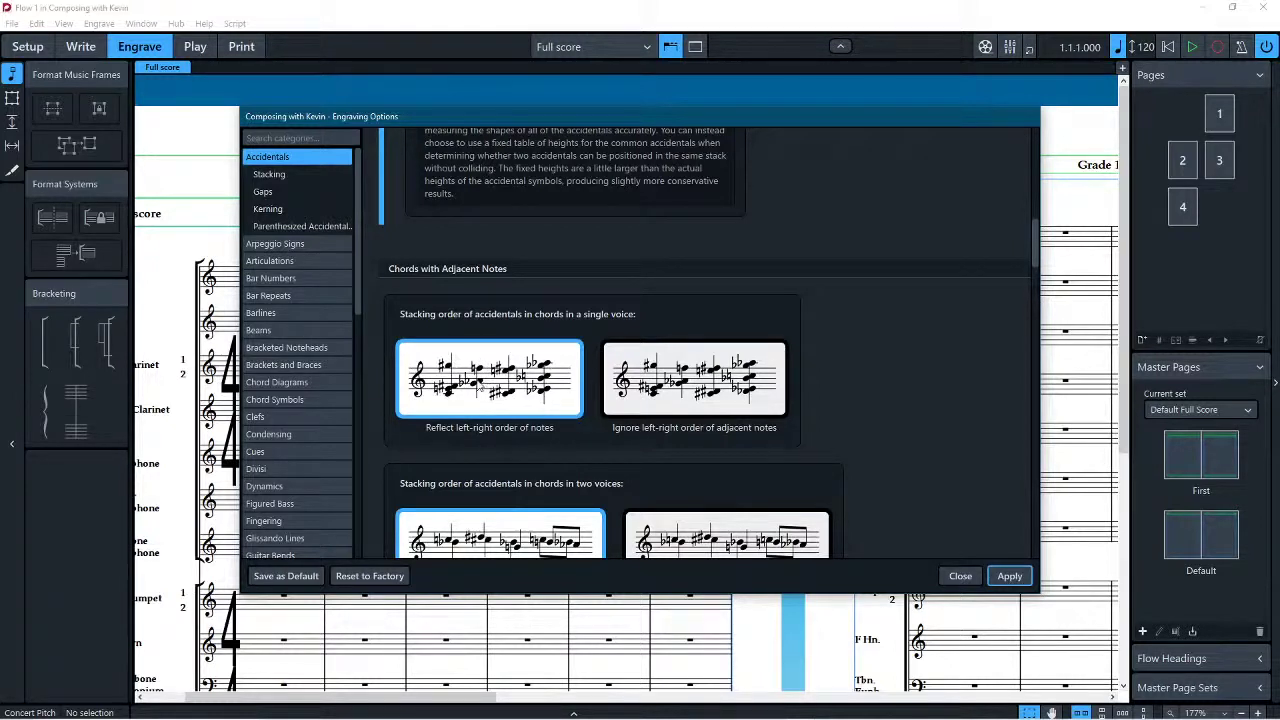
pyautogui.scroll(-1, 469, 368)
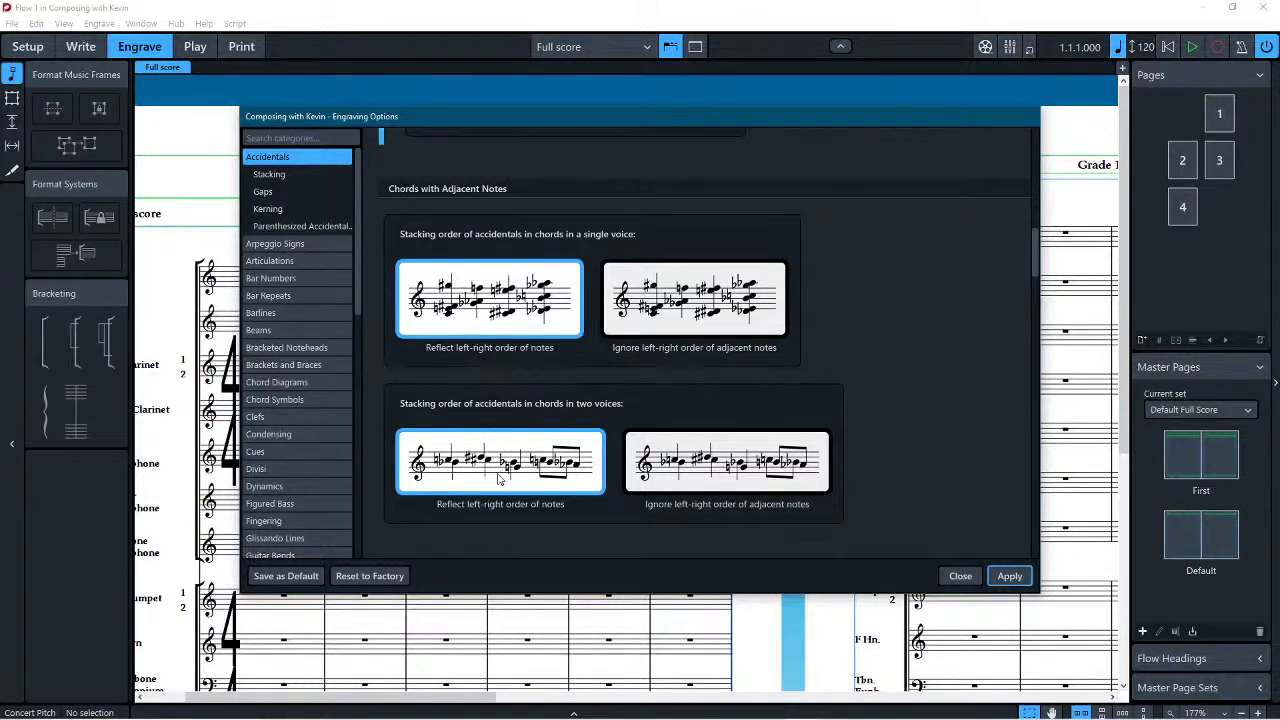
pyautogui.scroll(-3, 498, 475)
pyautogui.scroll(-2, 500, 480)
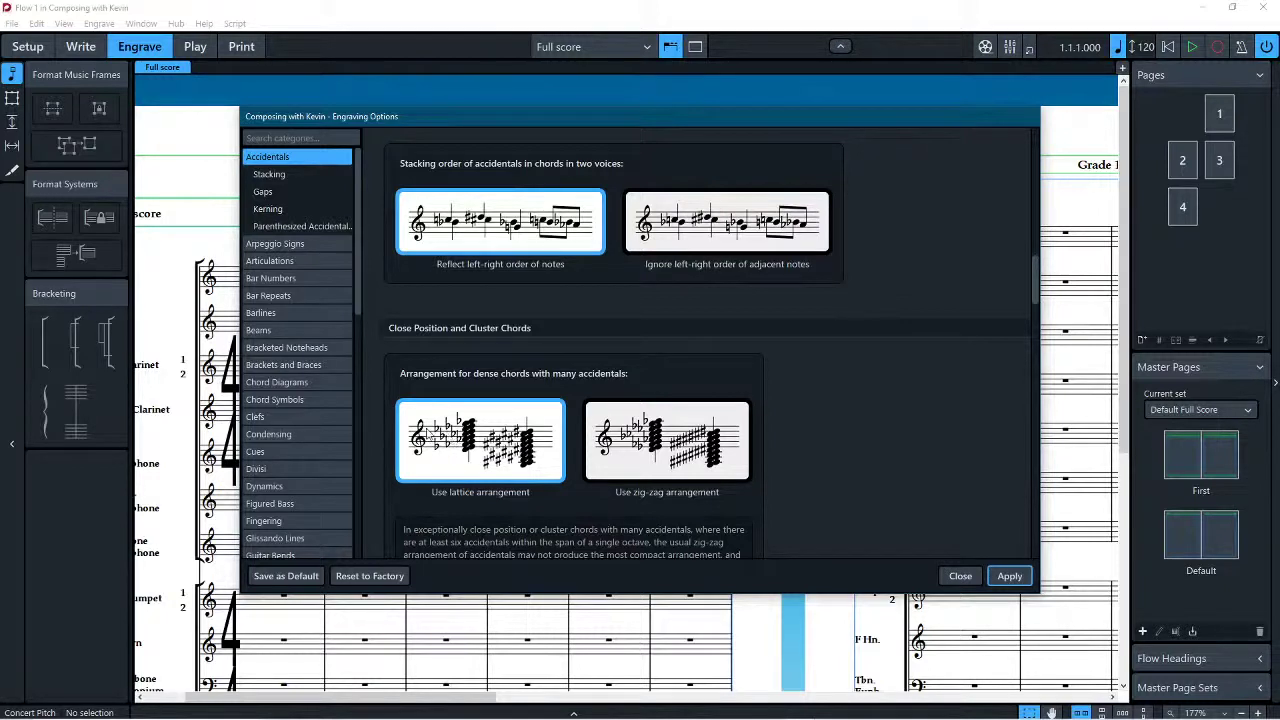
pyautogui.scroll(-1, 424, 465)
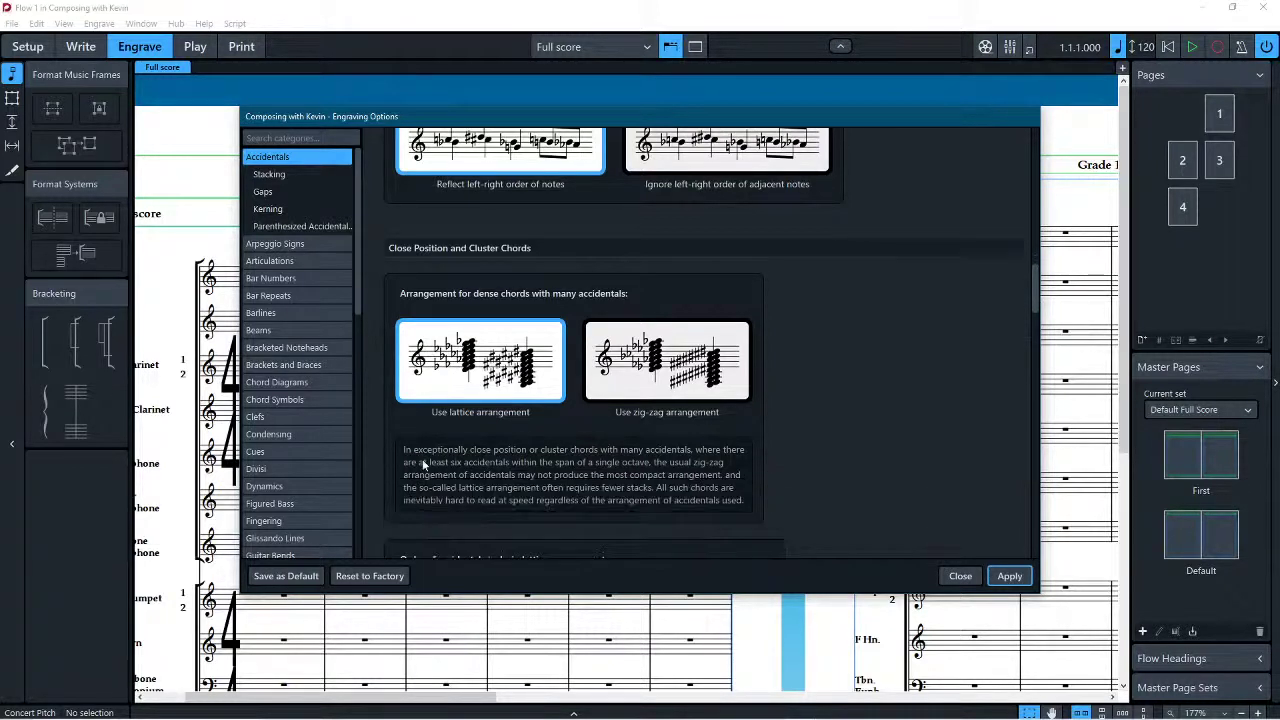
pyautogui.scroll(-2, 422, 463)
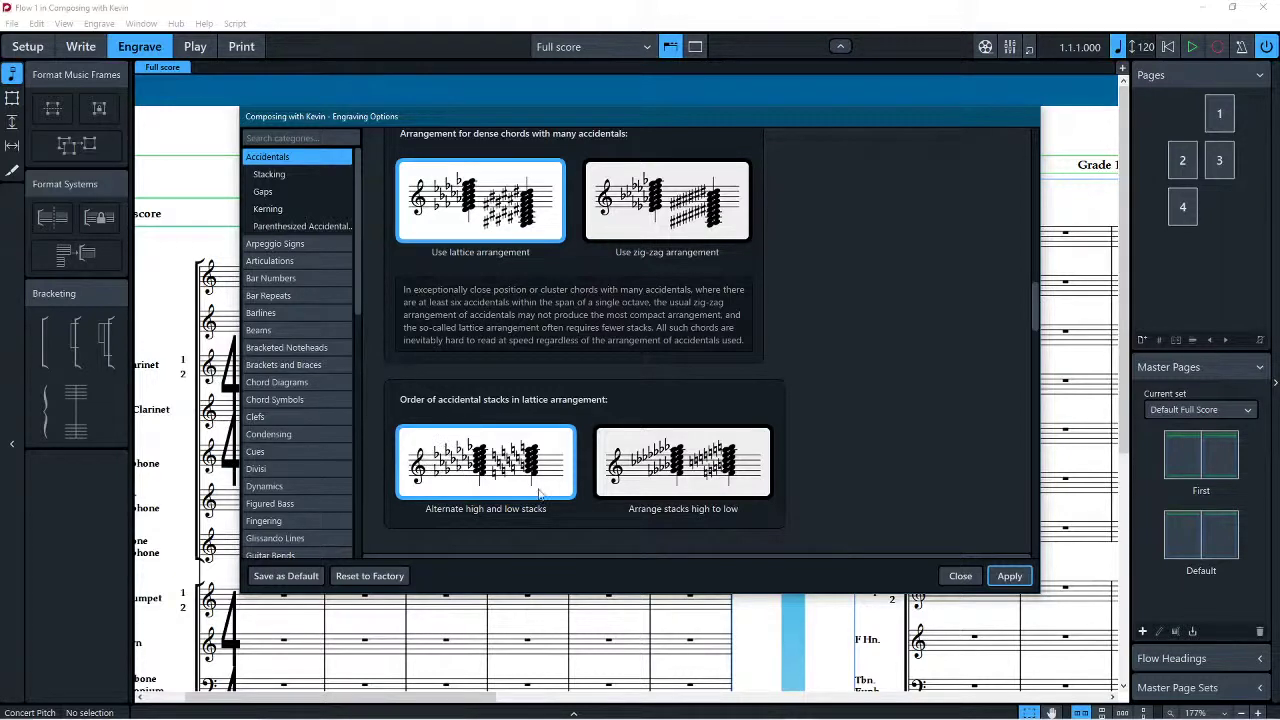
pyautogui.scroll(-3, 511, 487)
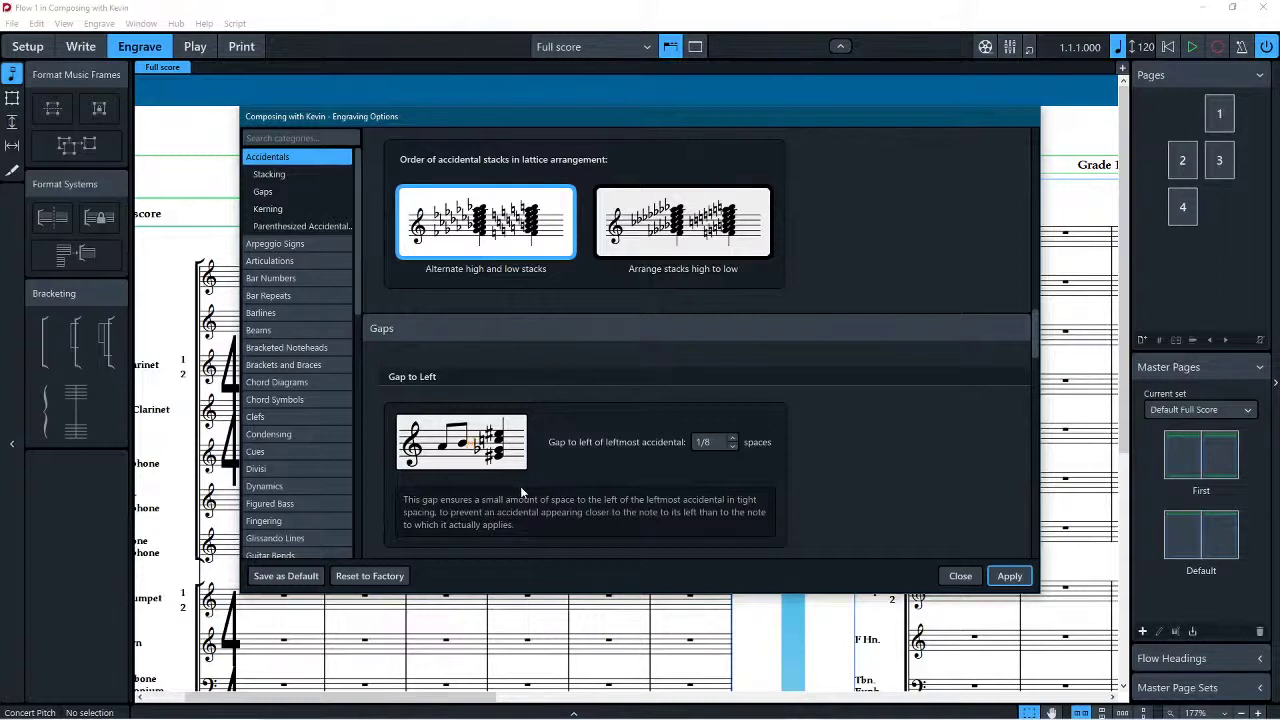
pyautogui.scroll(3, 523, 482)
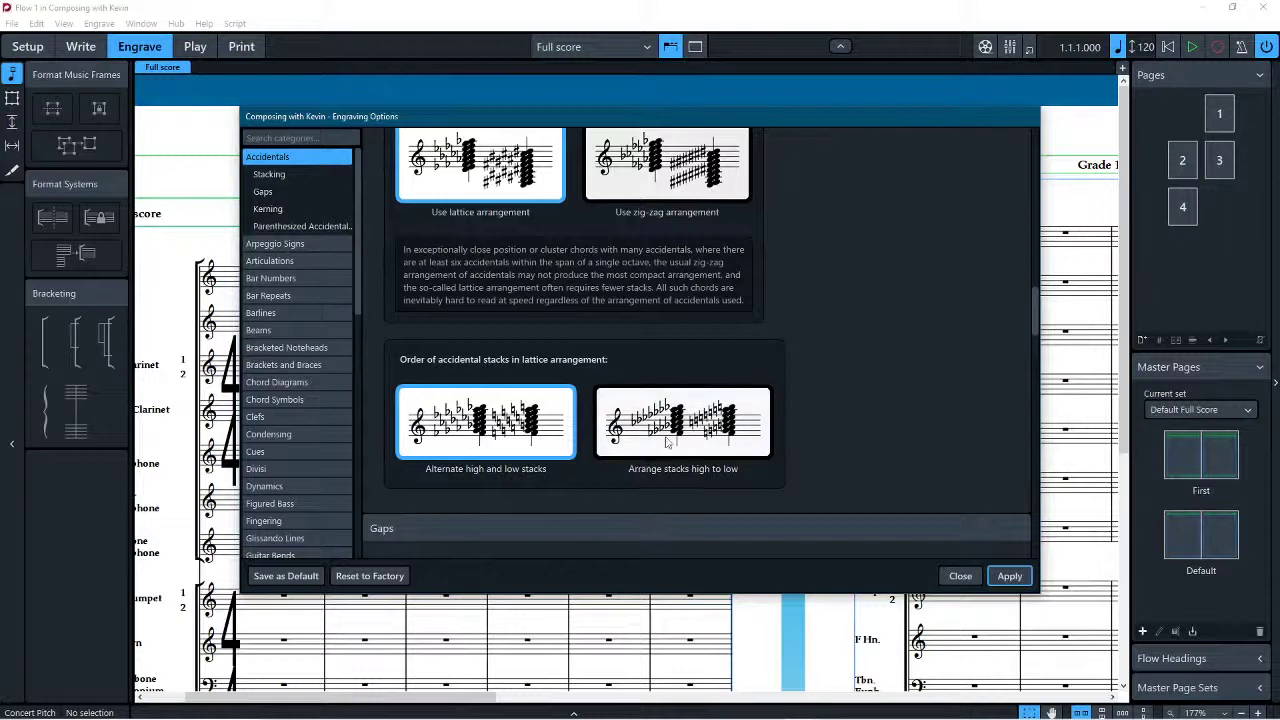
pyautogui.scroll(1, 685, 430)
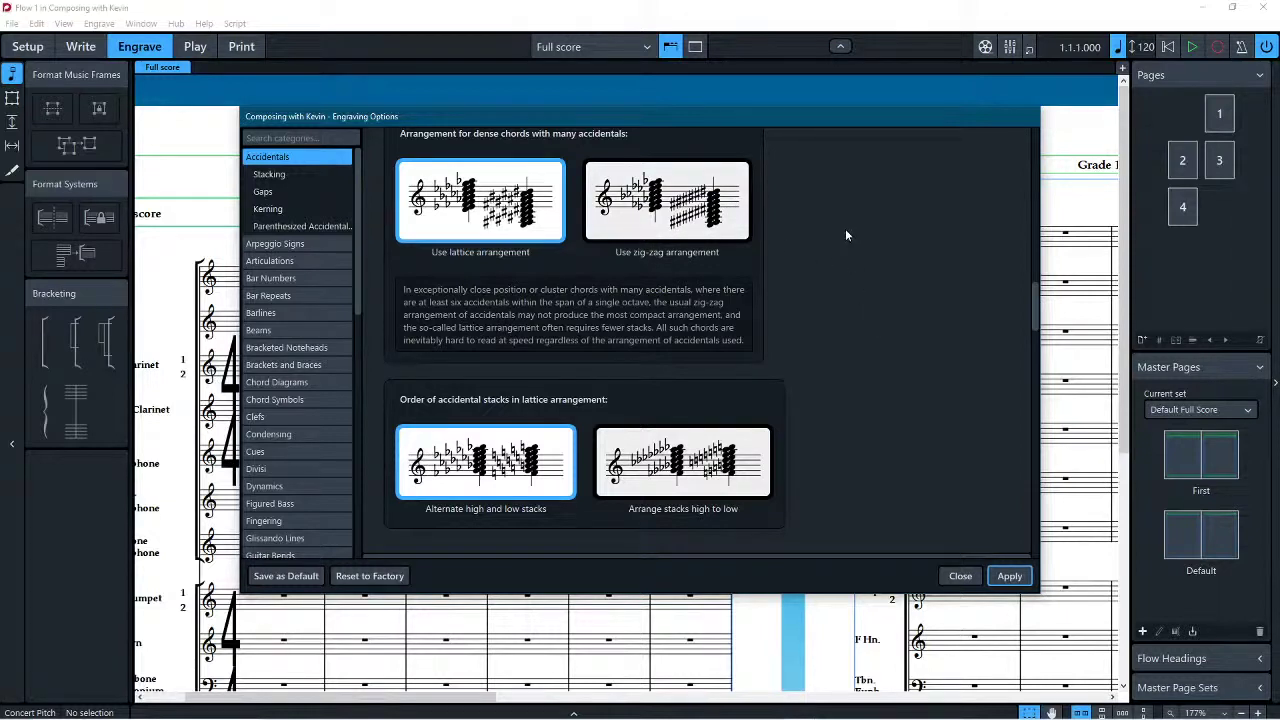
# Step: Examine the remaining Accidentals options: lattice stack order, gaps between and beside stacks, kerning and parenthesized accidentals
pyautogui.scroll(-2, 887, 287)
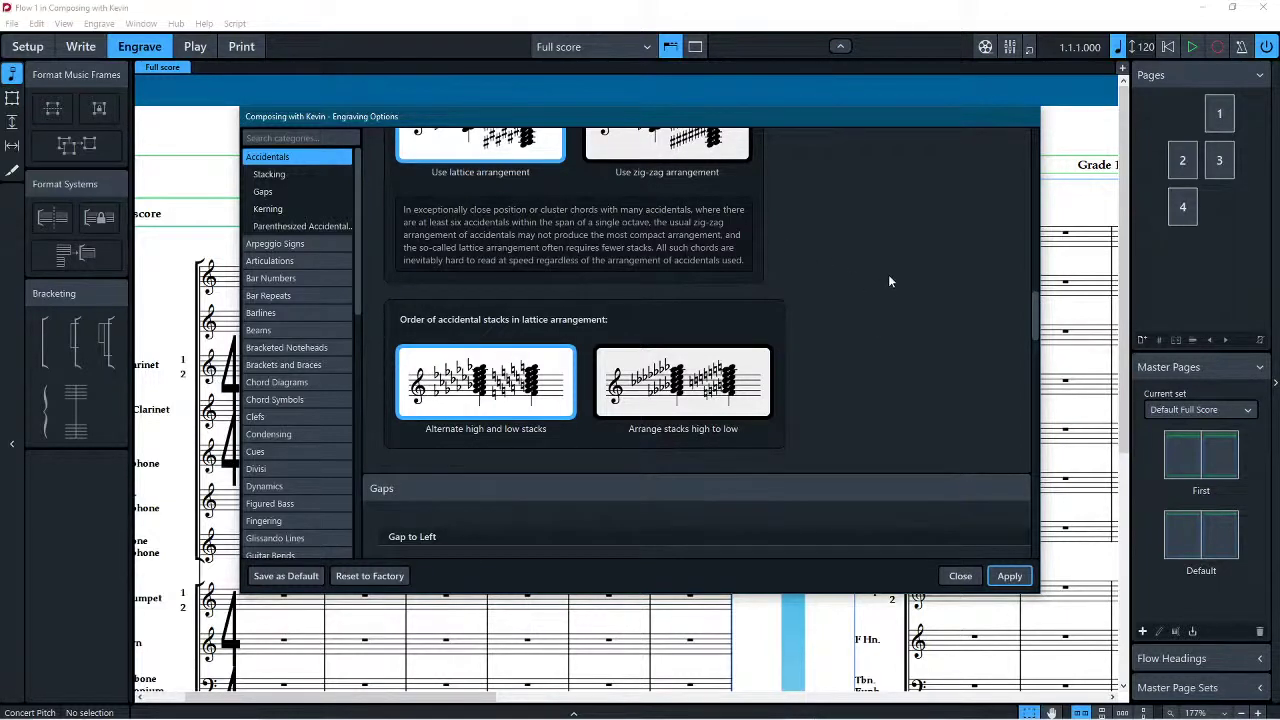
pyautogui.scroll(-4, 900, 262)
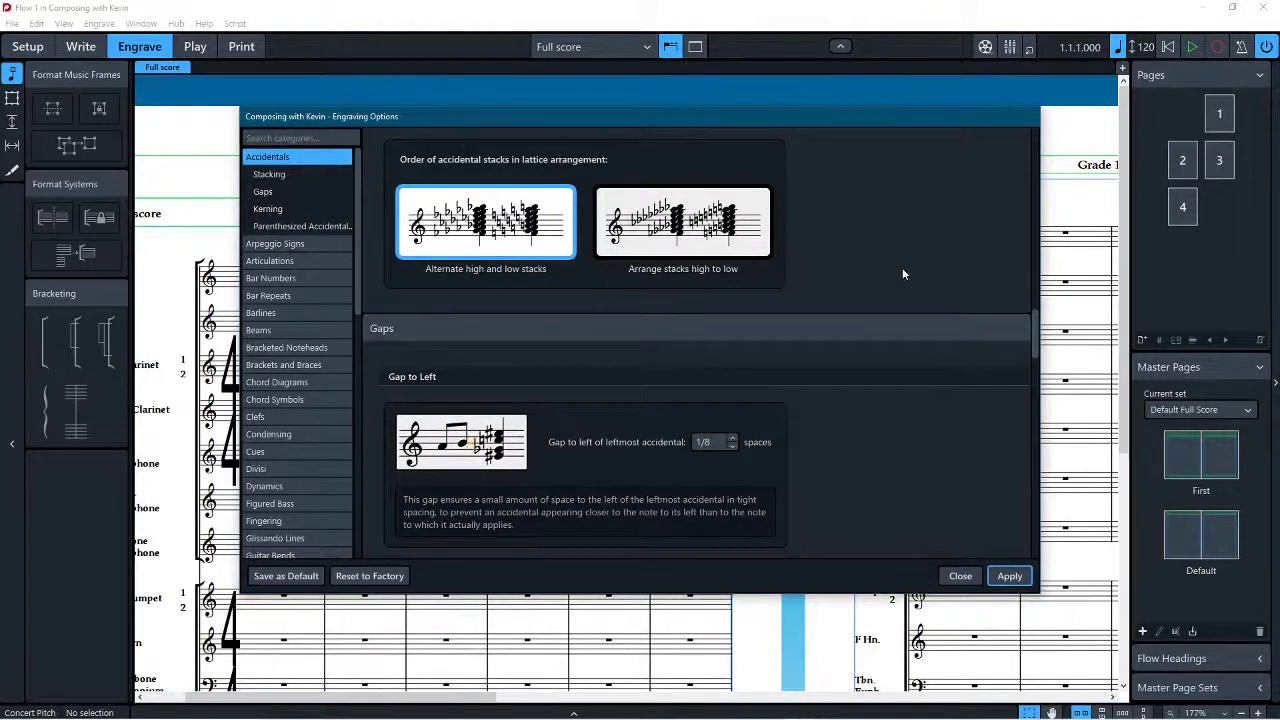
pyautogui.scroll(-6, 902, 267)
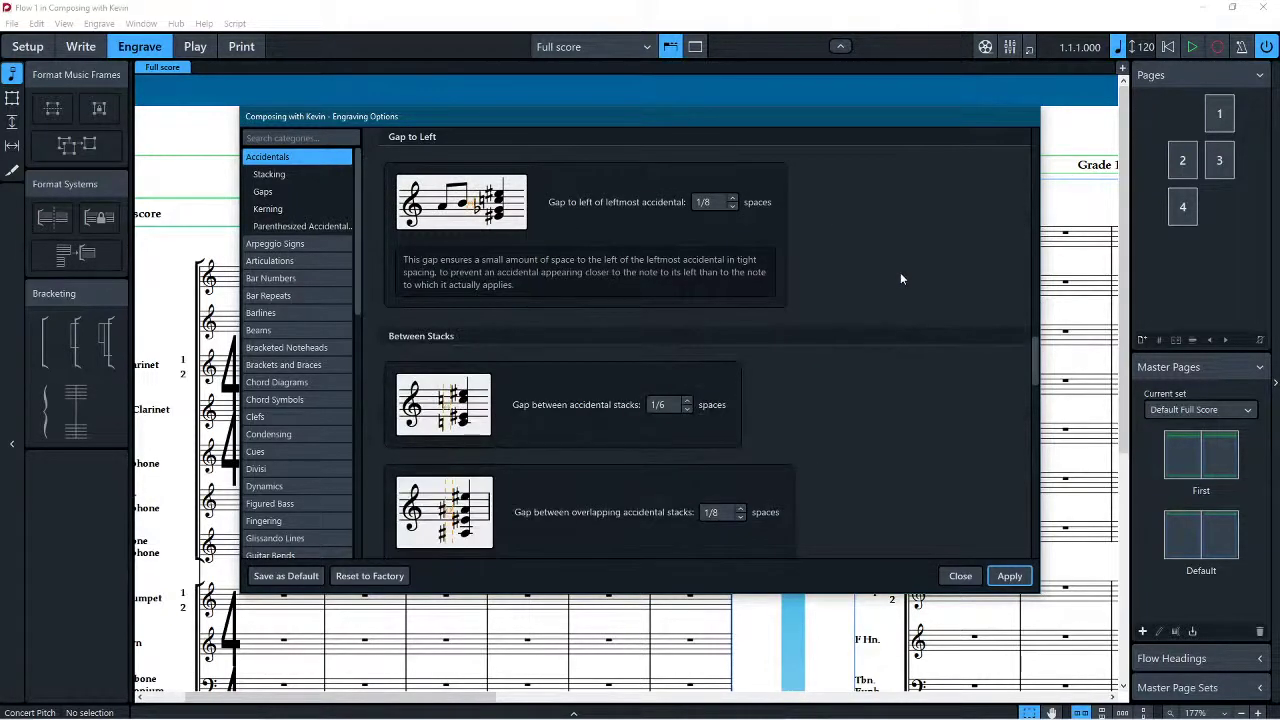
pyautogui.scroll(-10, 900, 272)
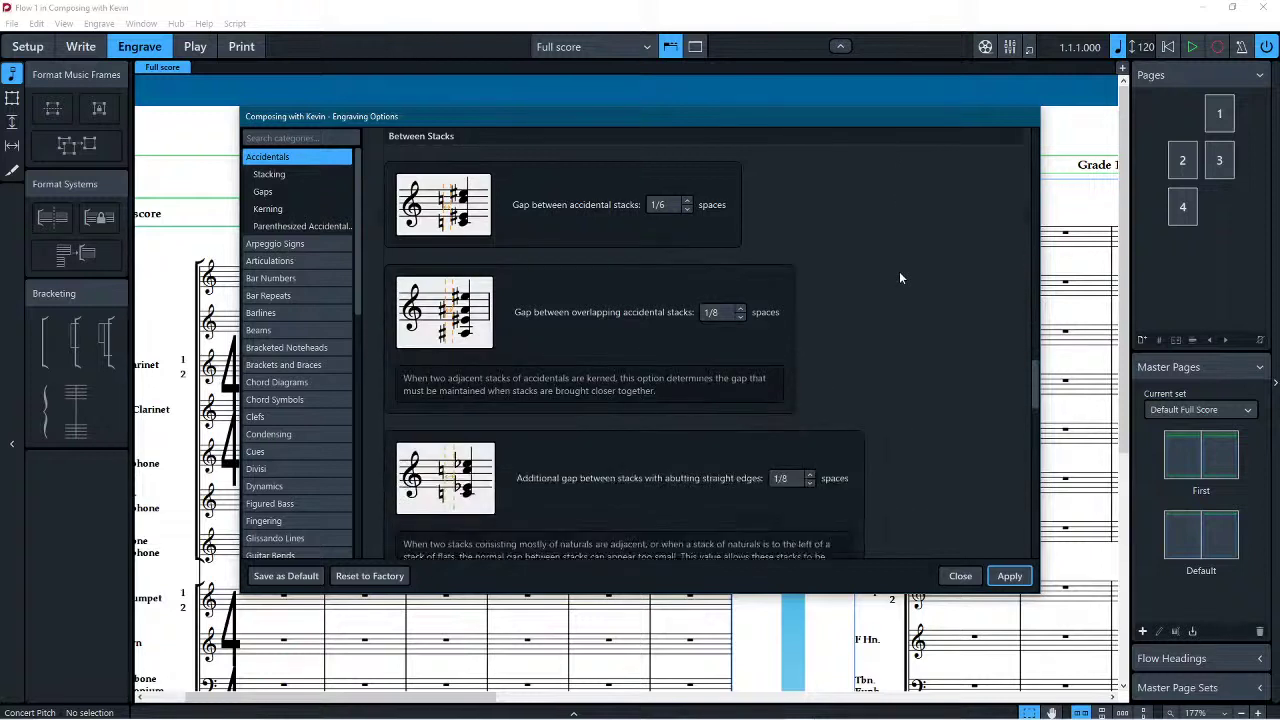
pyautogui.scroll(-3, 899, 278)
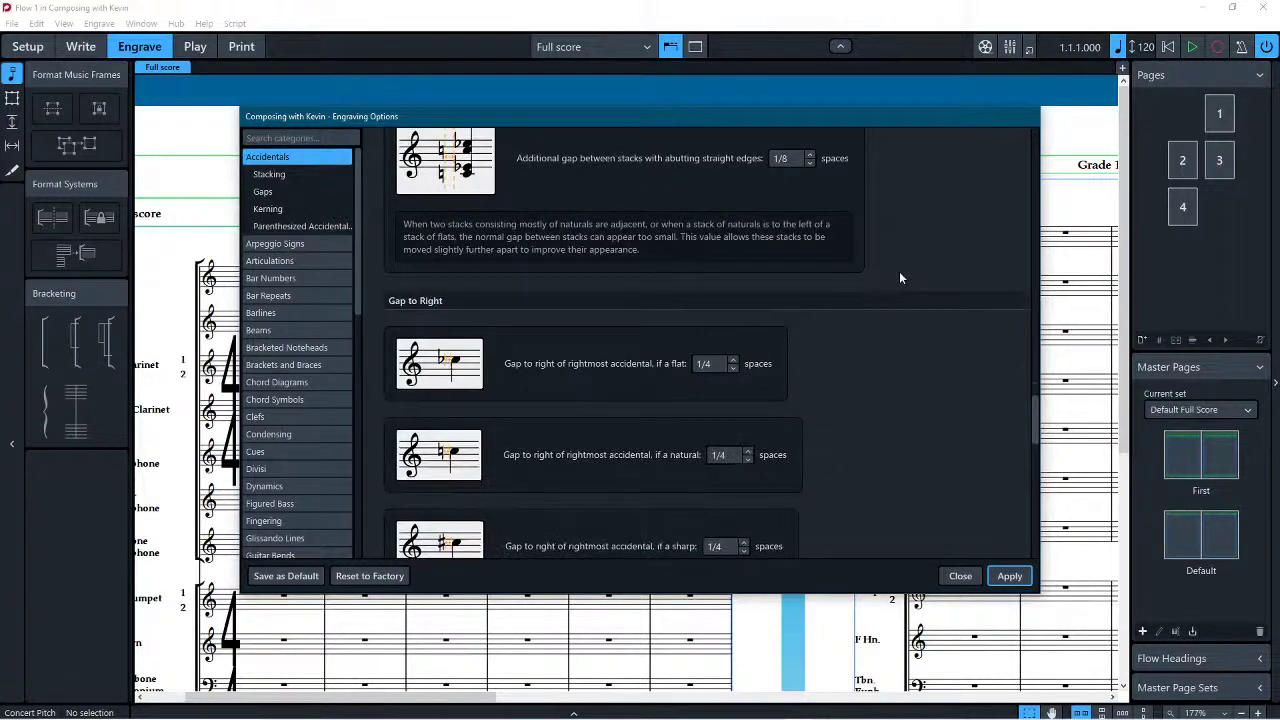
pyautogui.scroll(-11, 899, 271)
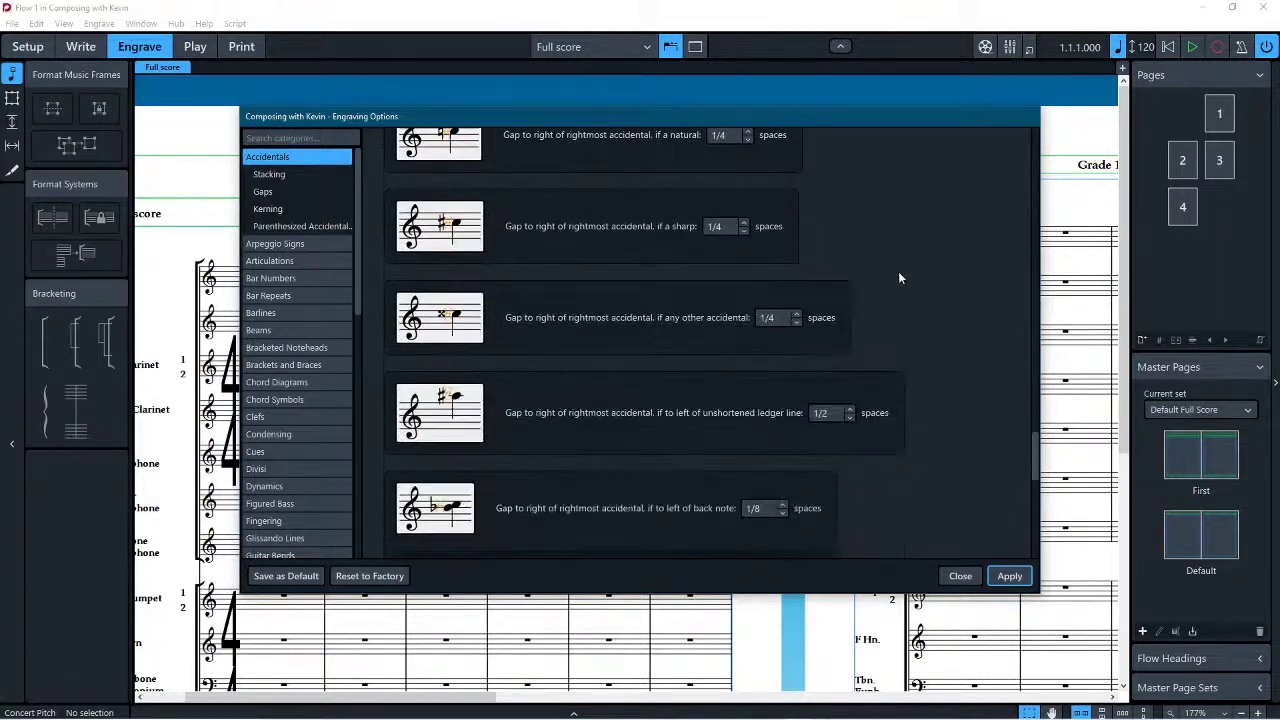
pyautogui.scroll(-7, 898, 279)
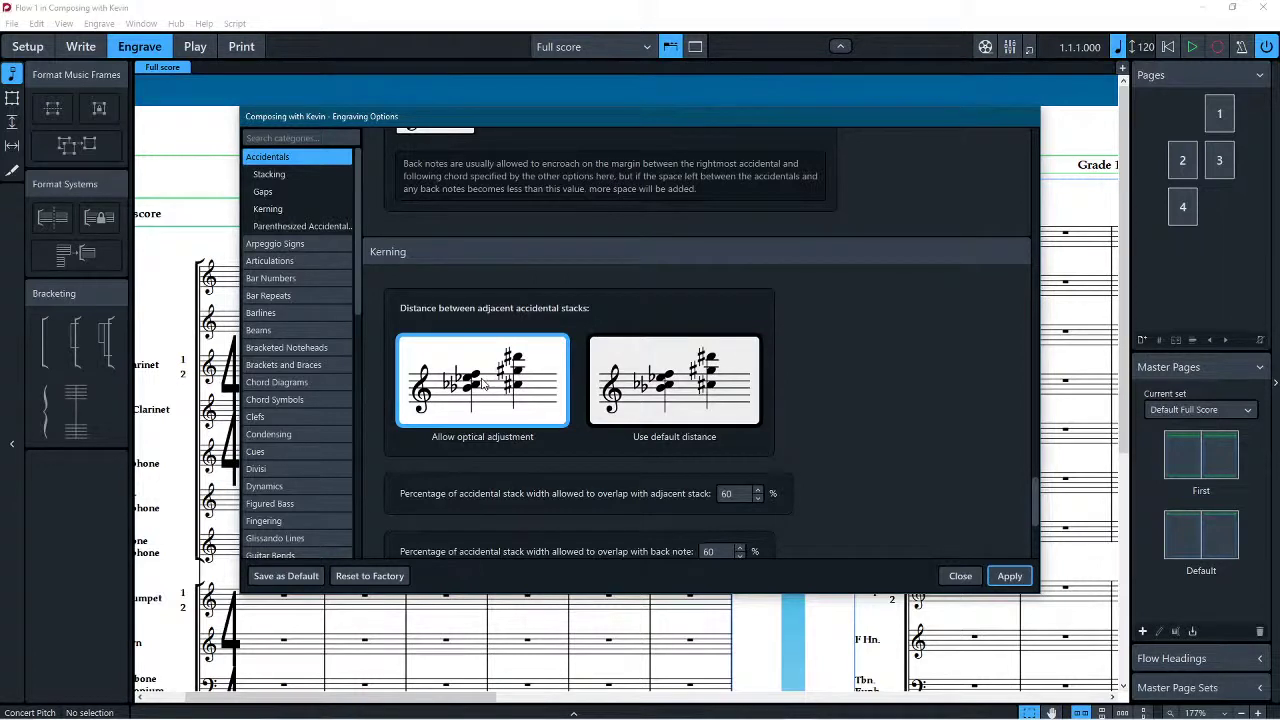
pyautogui.scroll(-5, 482, 384)
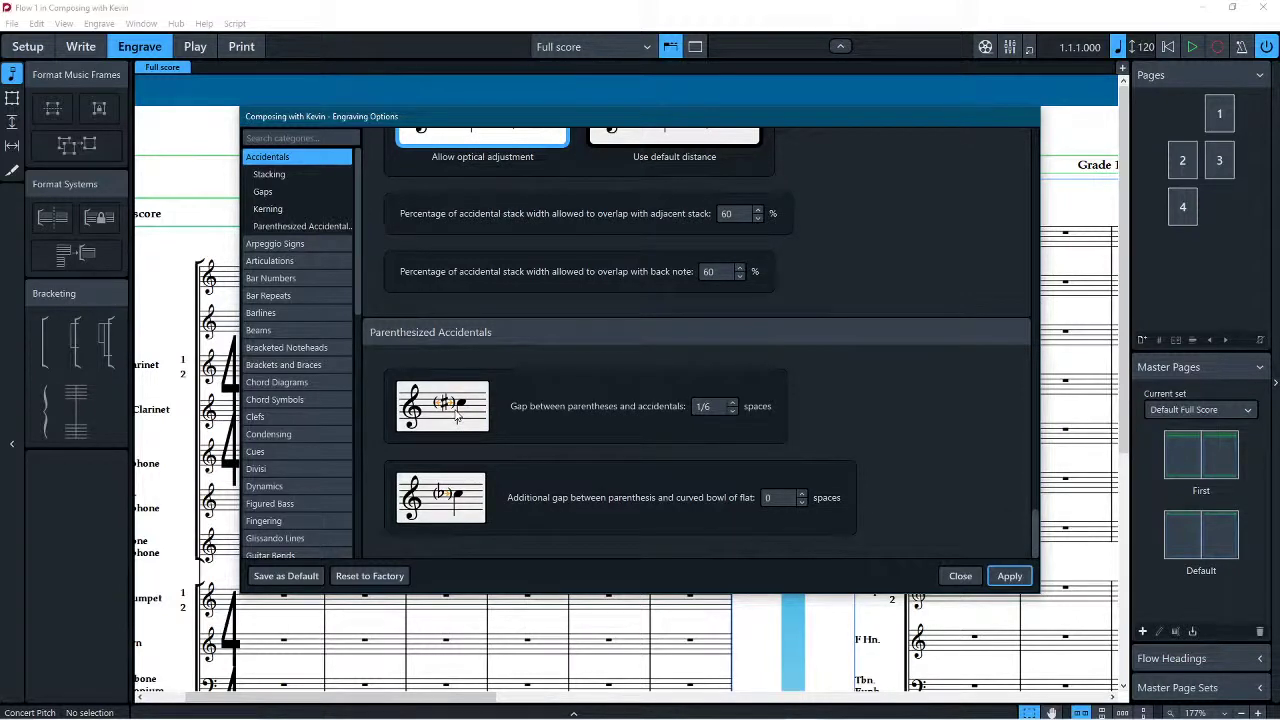
pyautogui.scroll(-1, 626, 406)
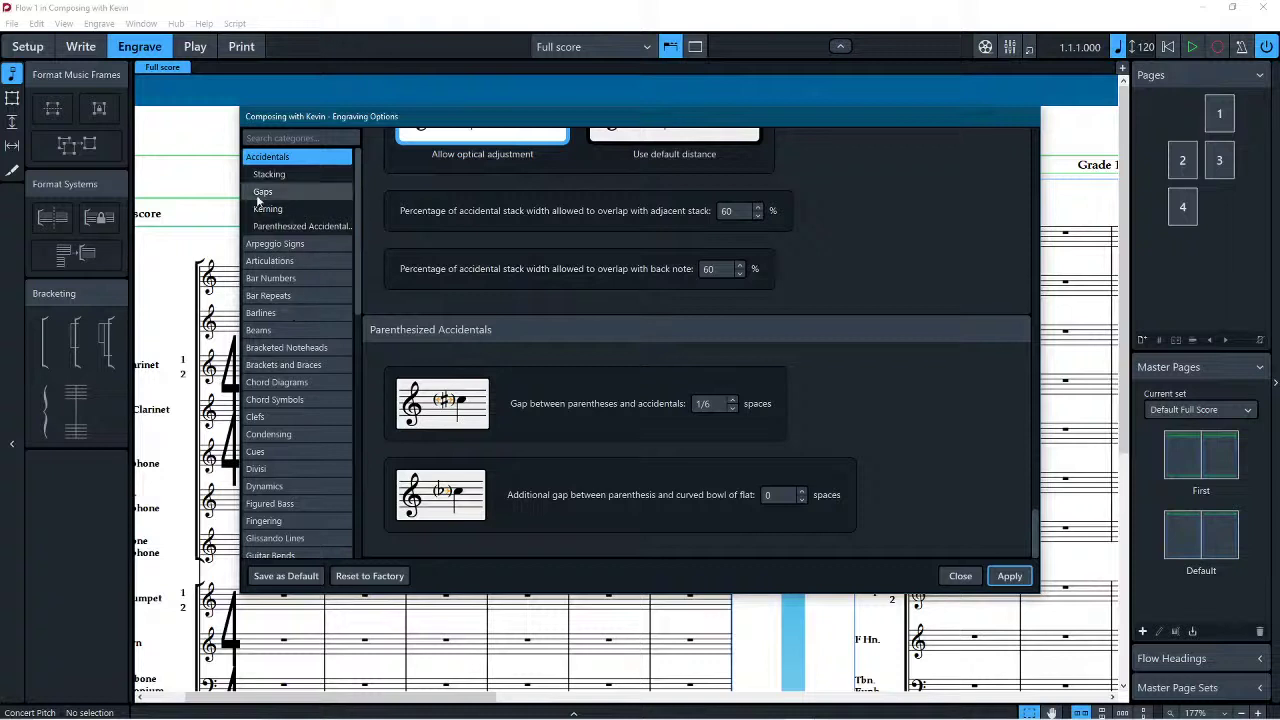
# Step: Choose the arrow-tipped appearance for up arpeggios in the Arpeggio Signs options, and review the design, endpoint positioning and rhythmic slash settings
pyautogui.click(297, 244)
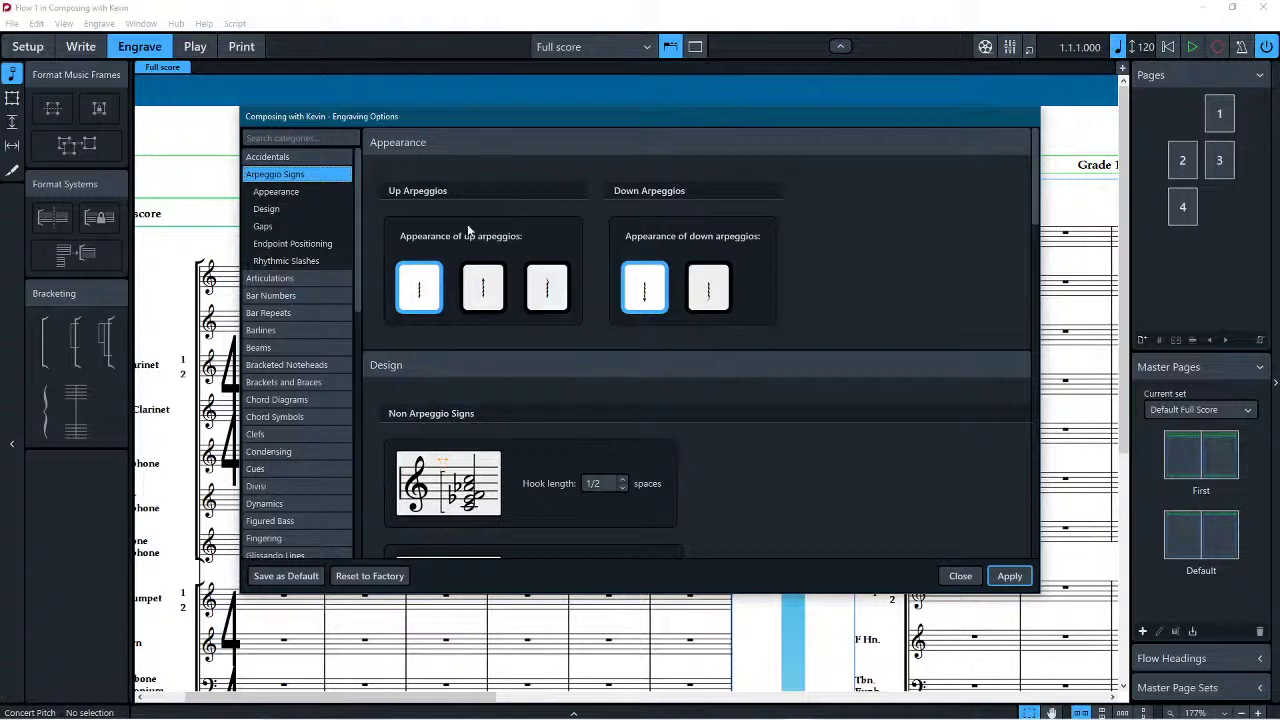
pyautogui.click(483, 288)
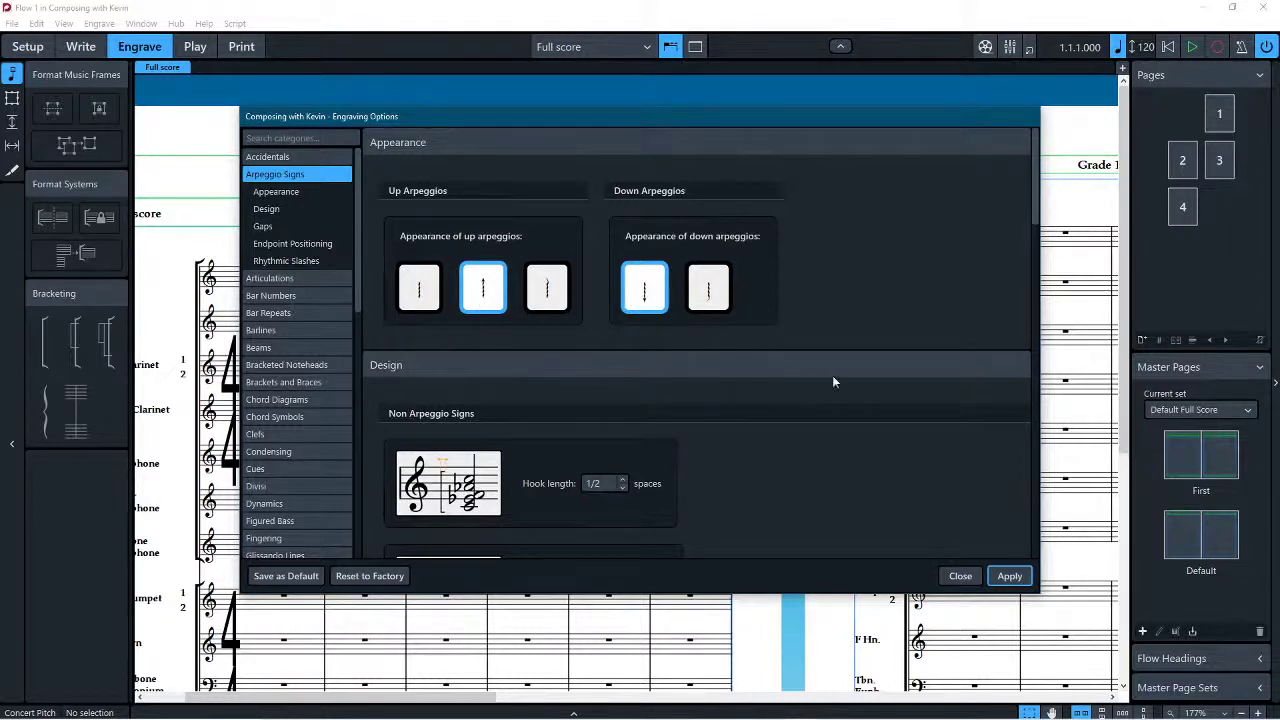
pyautogui.scroll(-1, 811, 364)
pyautogui.scroll(-1, 811, 364)
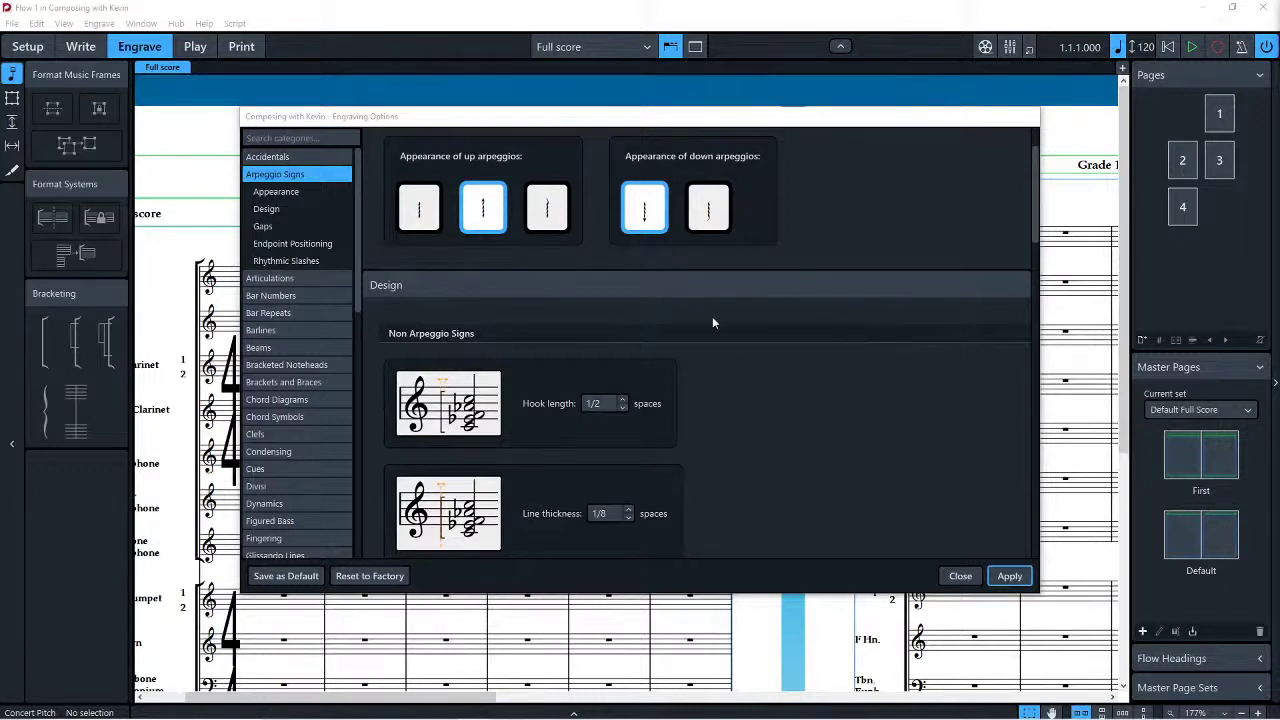
pyautogui.scroll(-1, 710, 316)
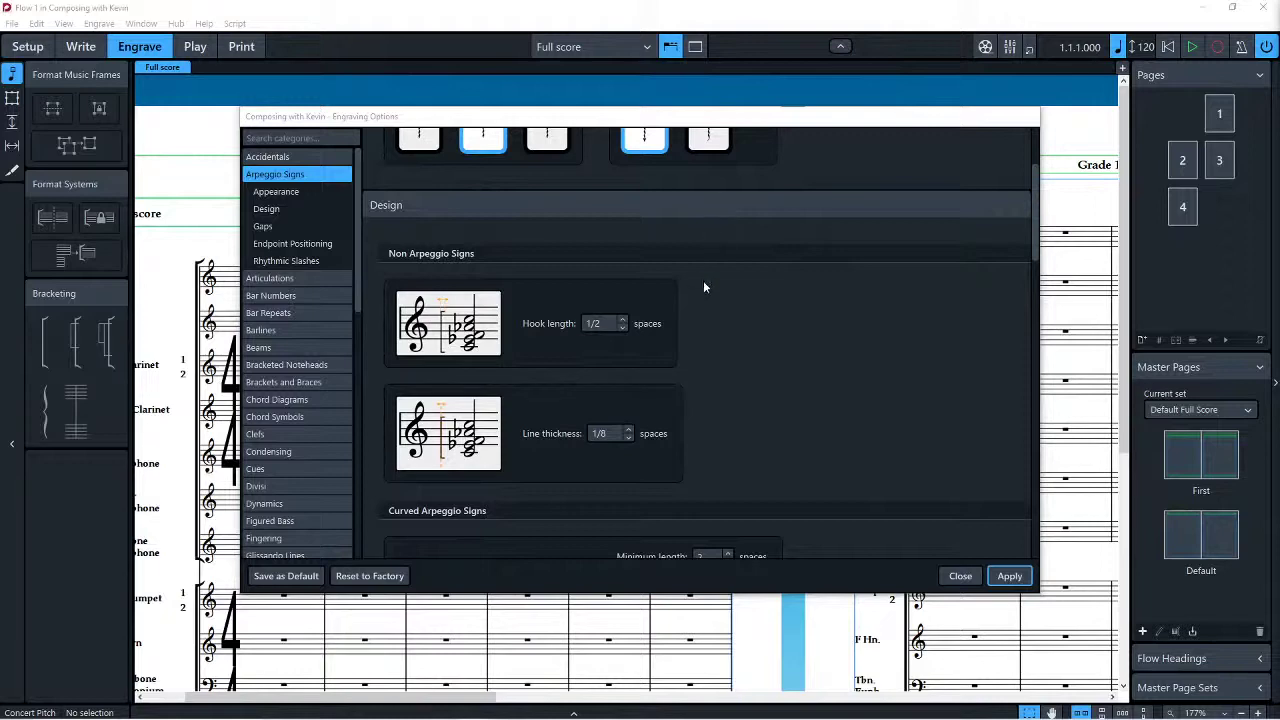
pyautogui.scroll(-8, 780, 303)
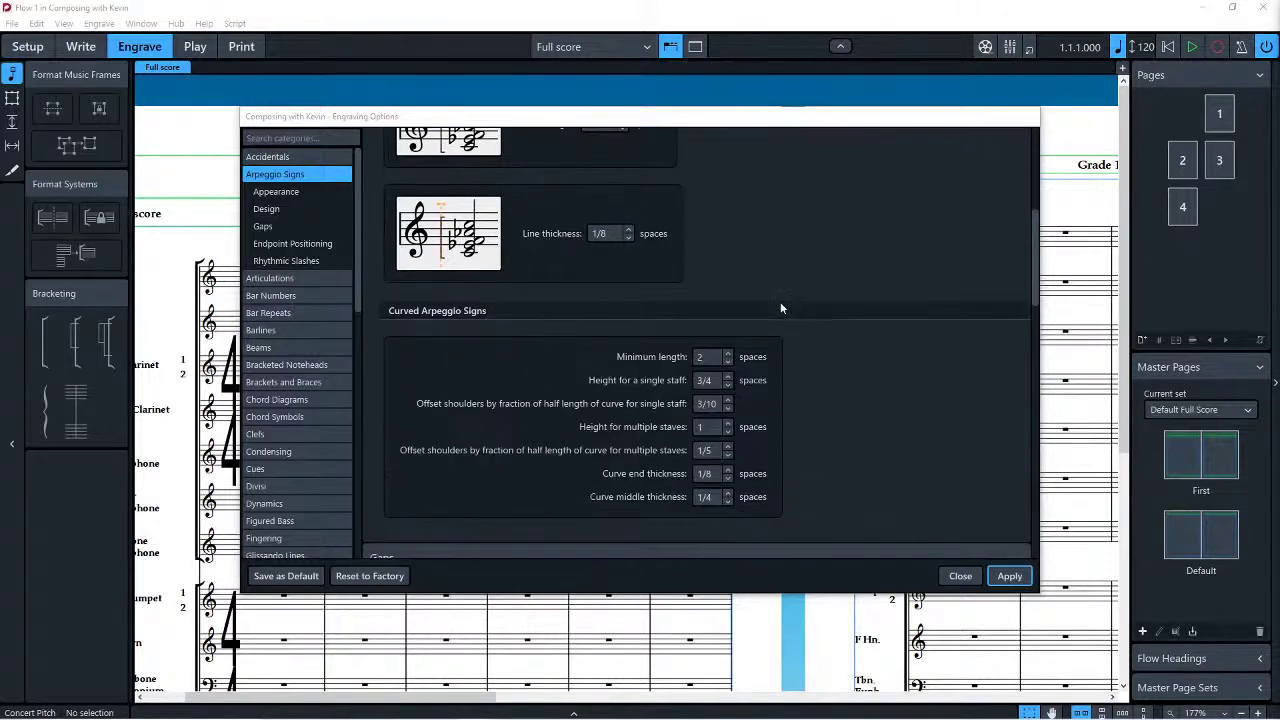
pyautogui.scroll(-10, 779, 301)
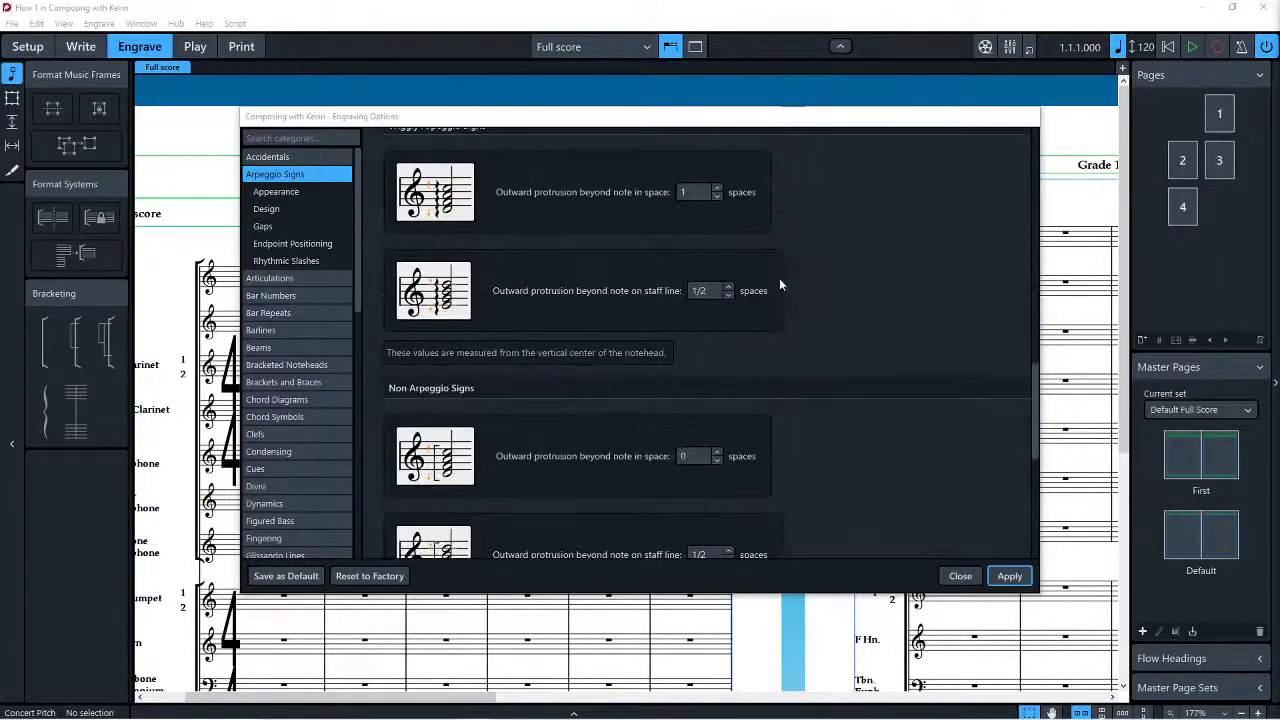
pyautogui.scroll(-2, 780, 300)
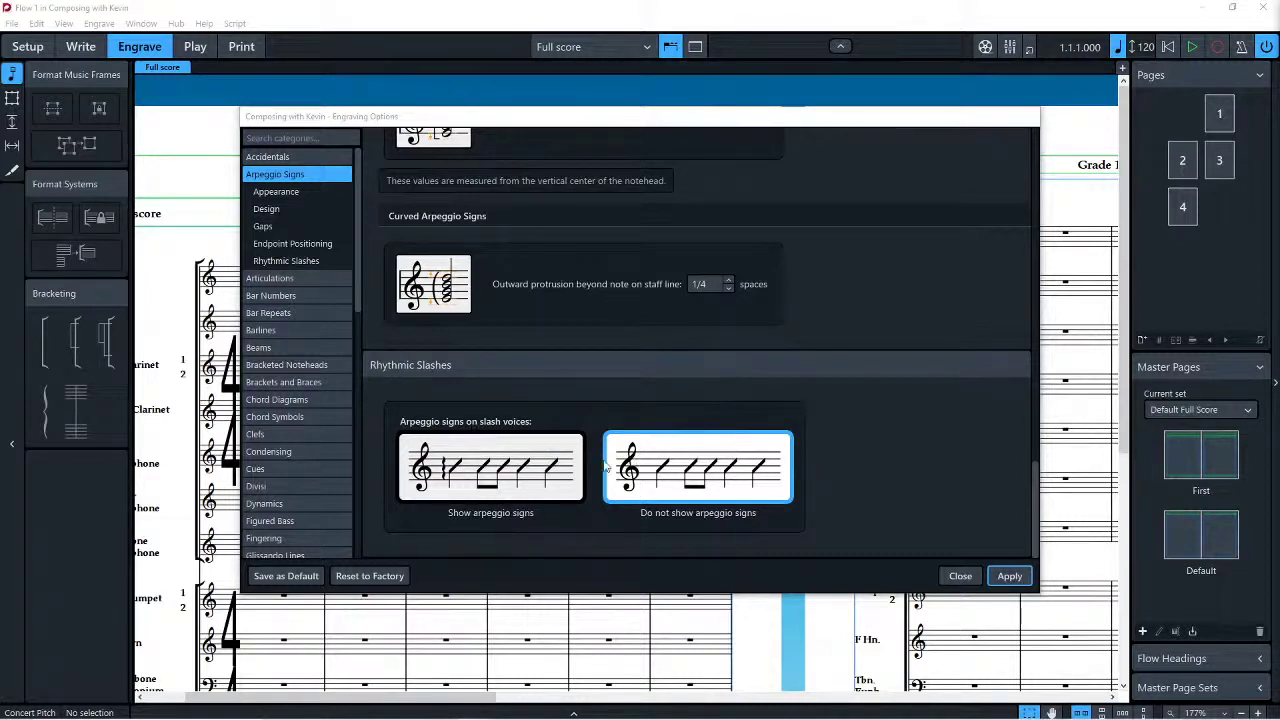
# Step: Set the placement of marcato to Natural placement in the Articulations options after reviewing the advanced vertical and the horizontal position settings
pyautogui.click(288, 283)
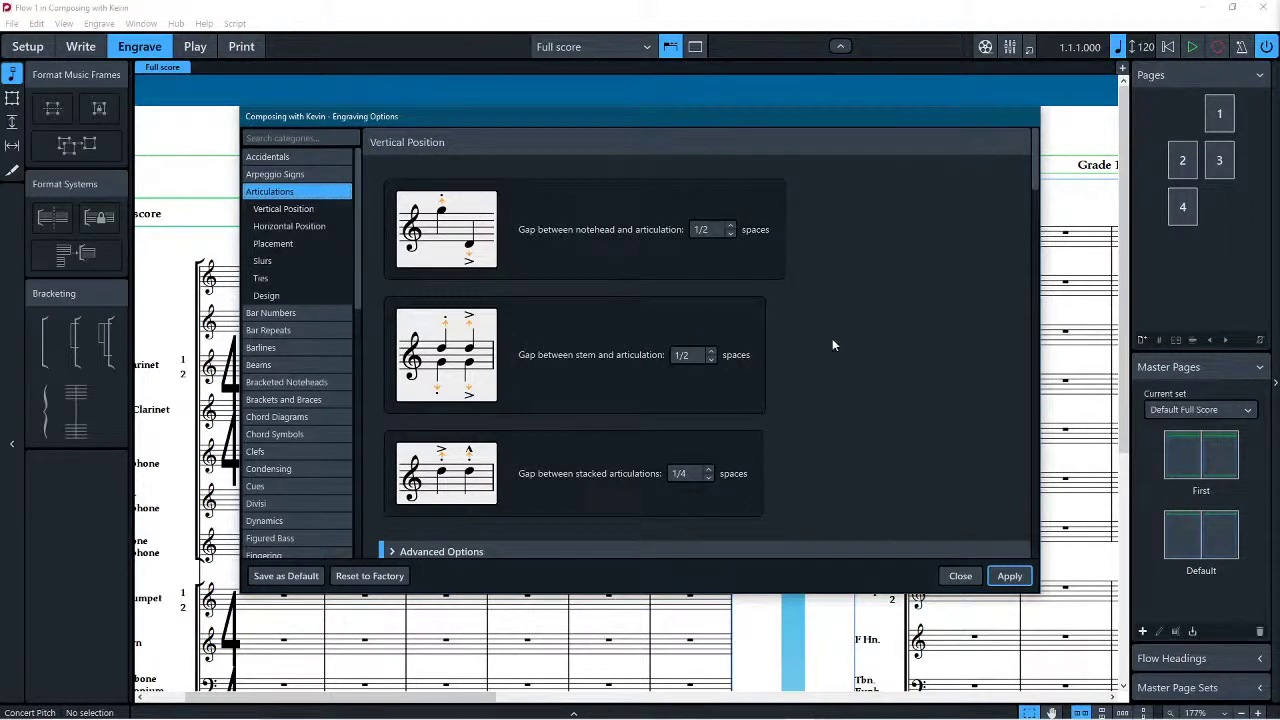
pyautogui.scroll(-3, 830, 342)
pyautogui.click(435, 276)
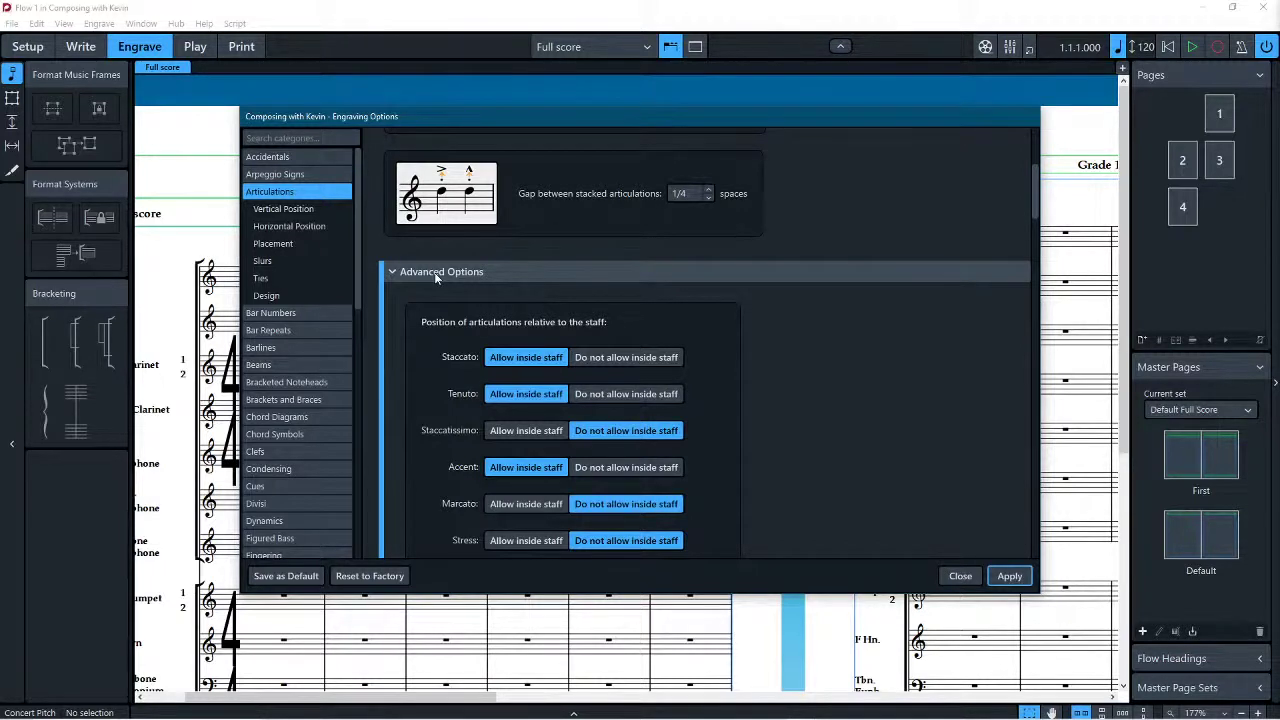
pyautogui.scroll(-1, 434, 272)
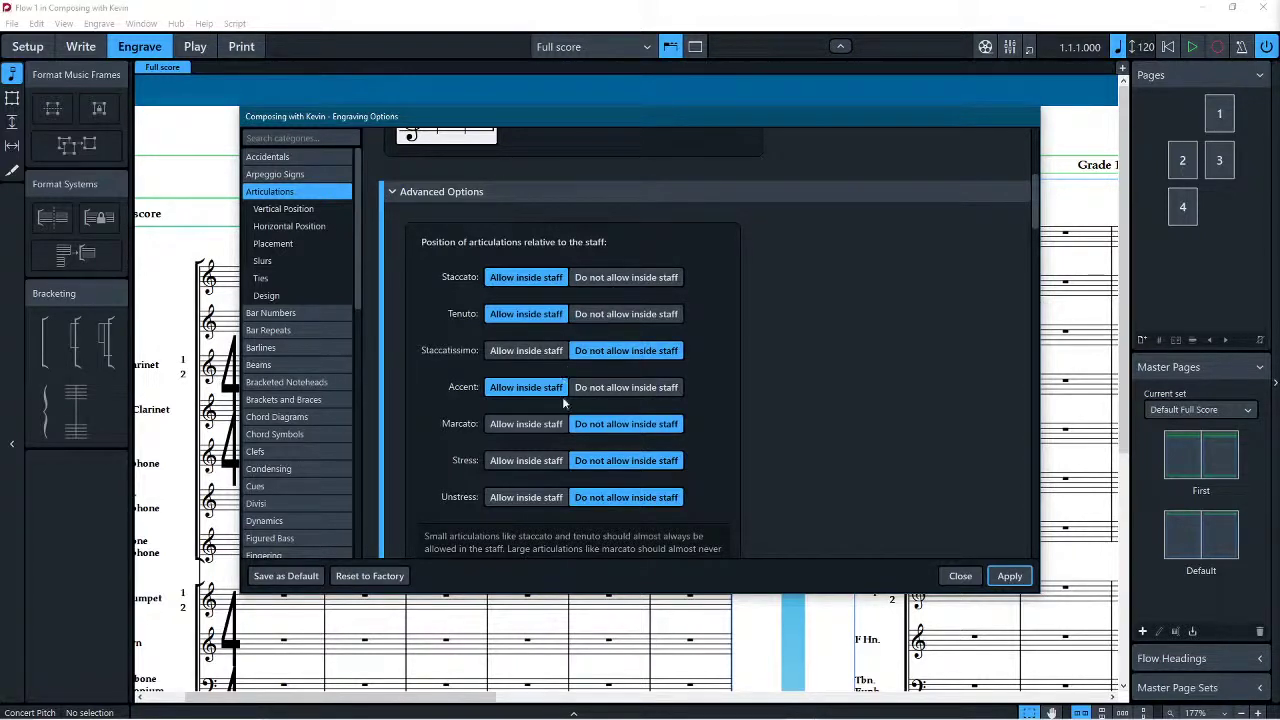
pyautogui.scroll(-5, 705, 342)
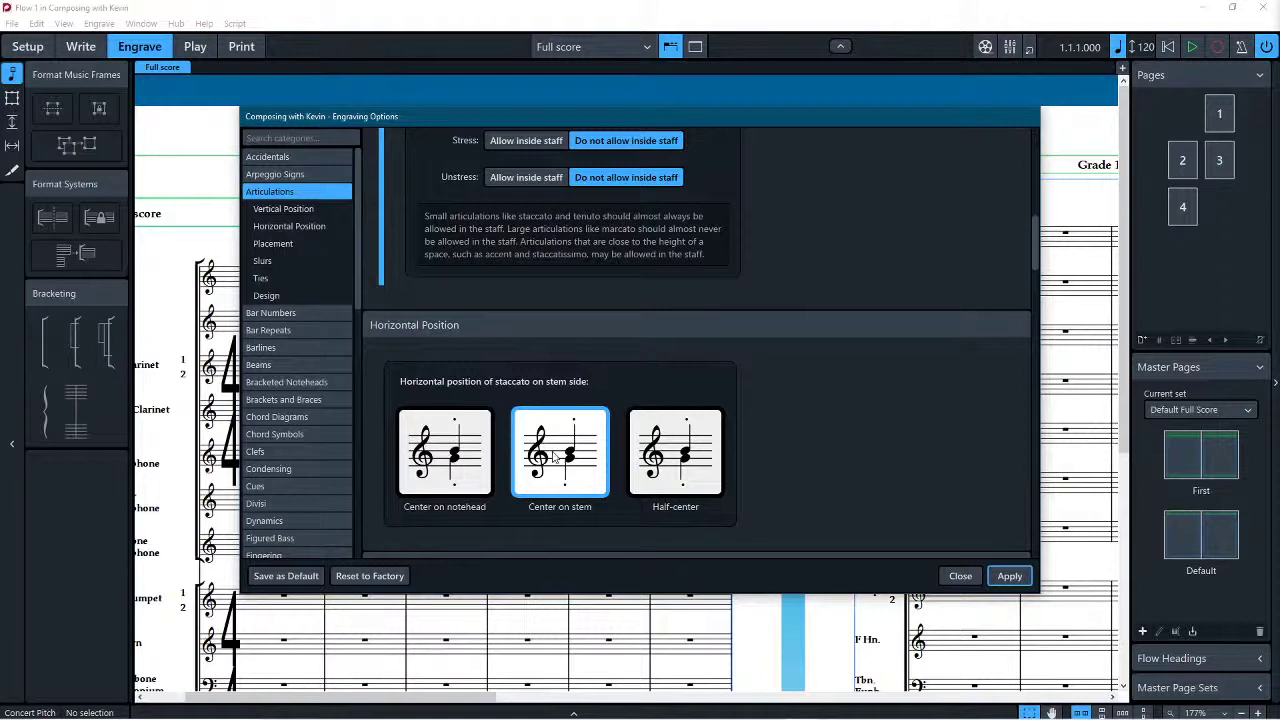
pyautogui.scroll(-3, 545, 460)
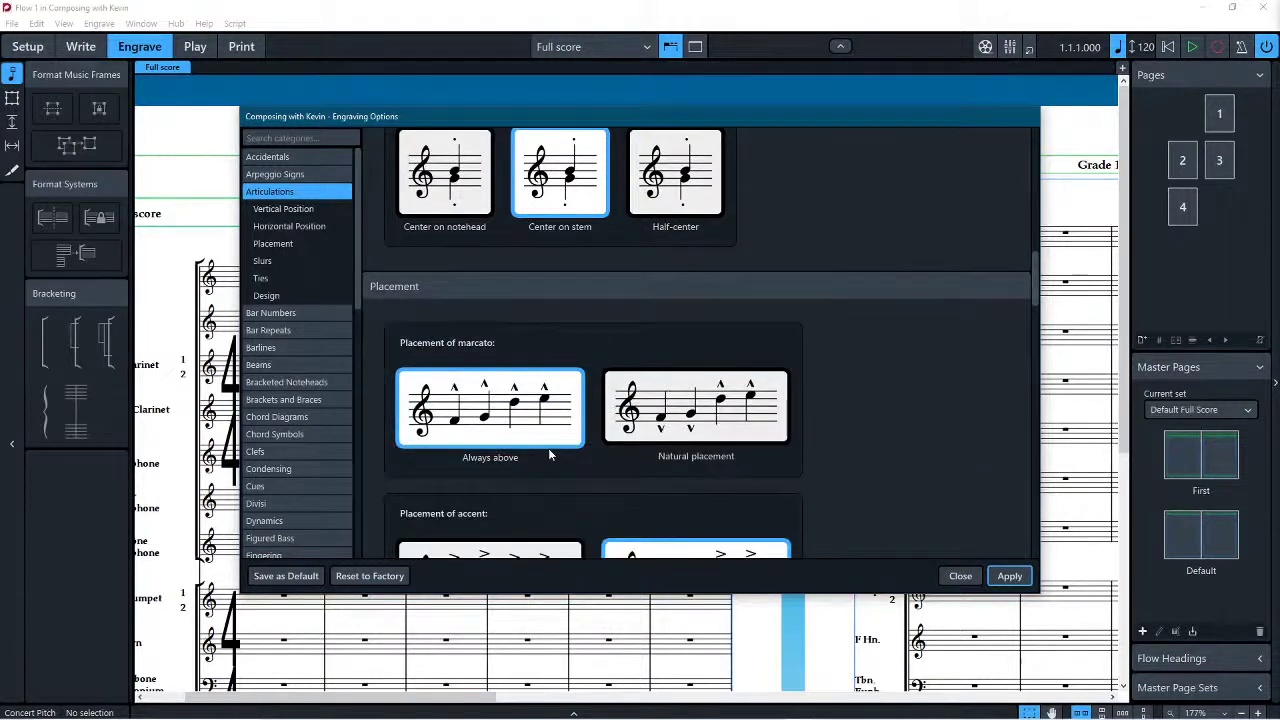
pyautogui.click(728, 408)
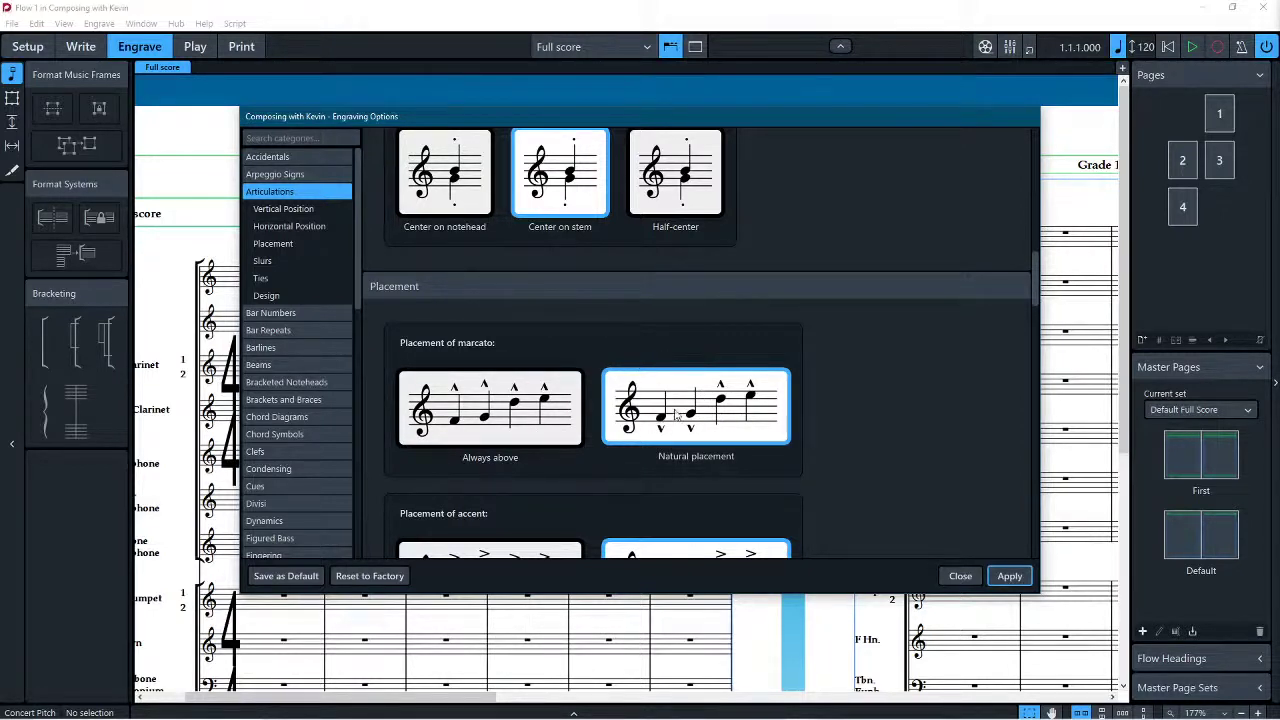
# Step: Examine the placement options for accents, duration and stress articulations, and the positions of articulations relative to slurs
pyautogui.scroll(-3, 675, 412)
pyautogui.scroll(-5, 684, 477)
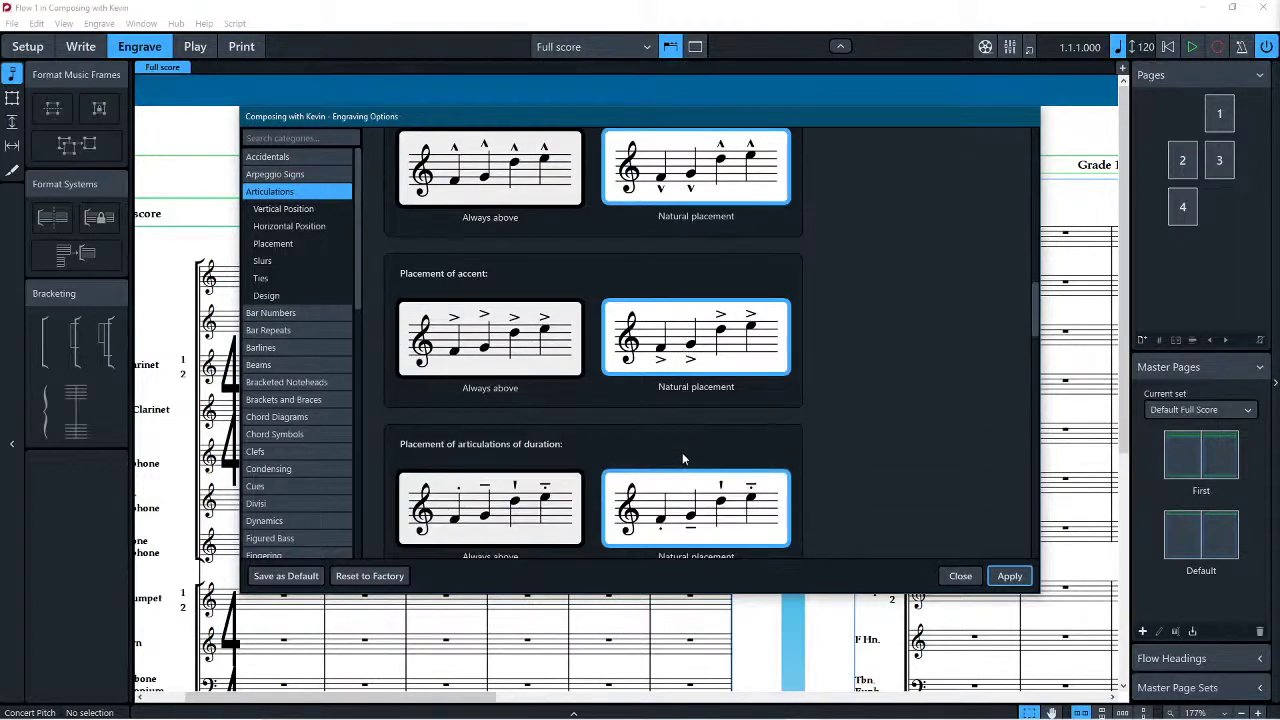
pyautogui.scroll(-5, 720, 470)
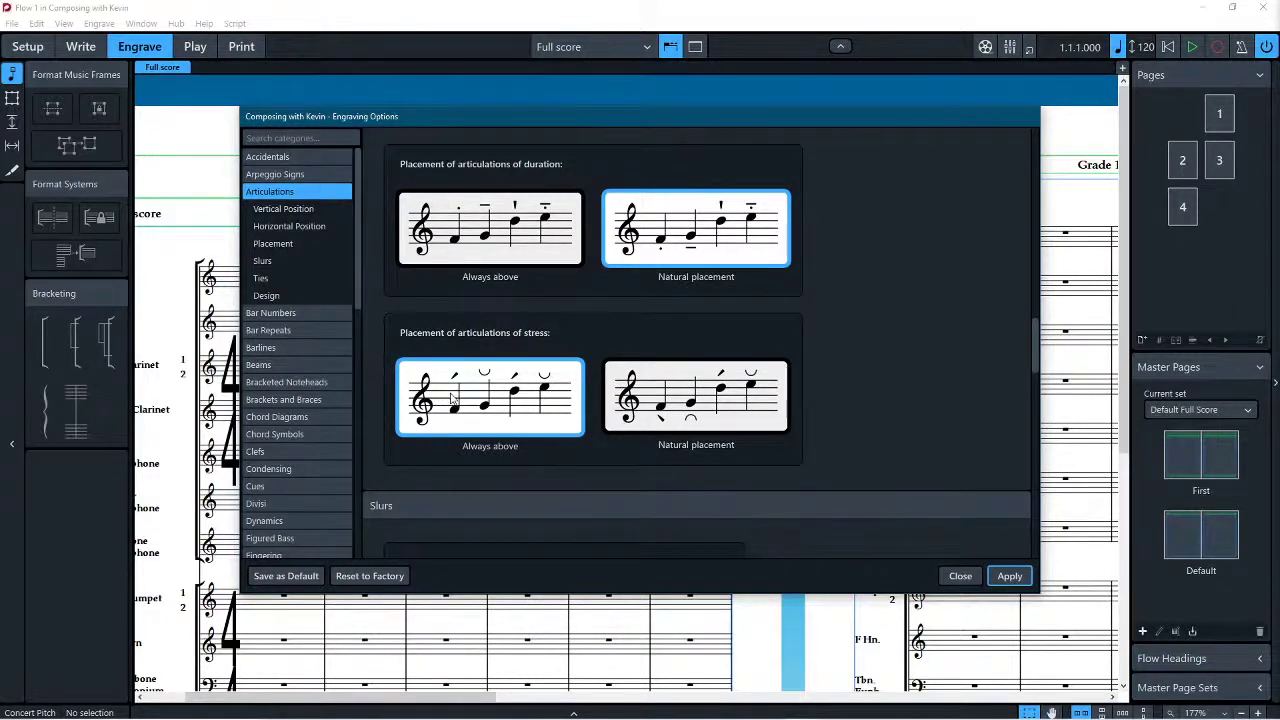
pyautogui.scroll(-2, 468, 395)
pyautogui.scroll(-1, 468, 395)
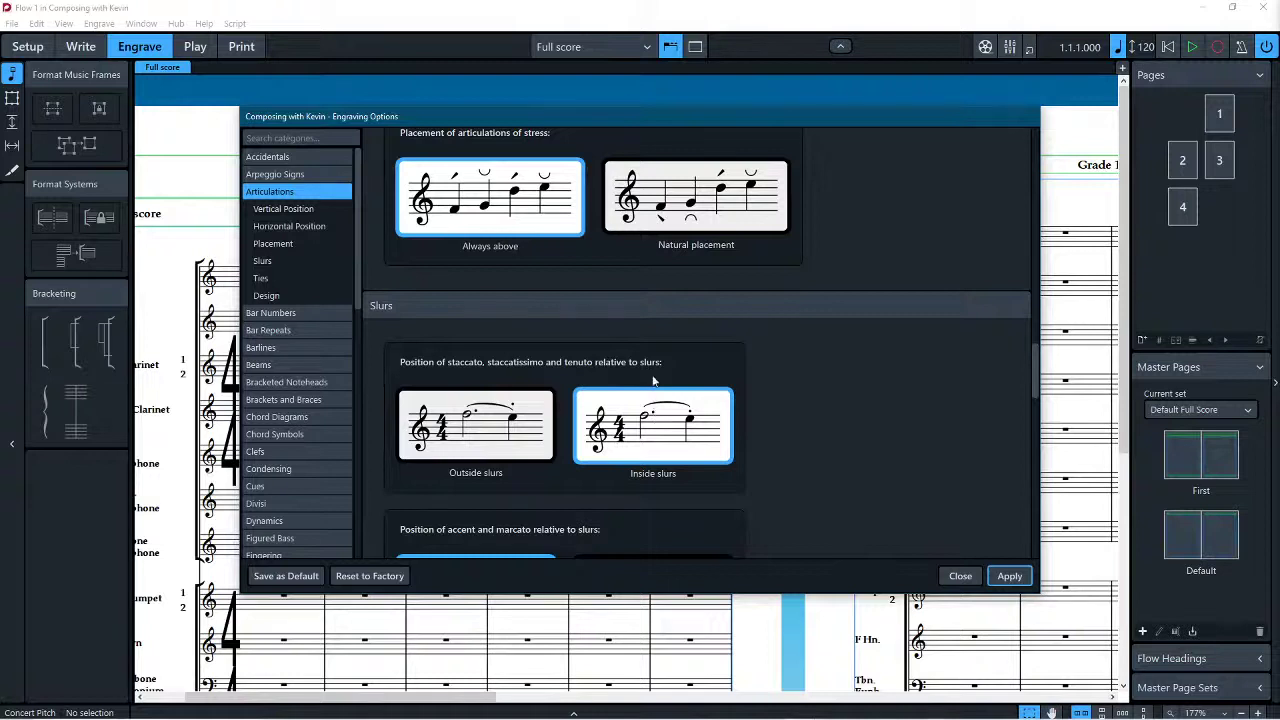
pyautogui.scroll(-5, 653, 375)
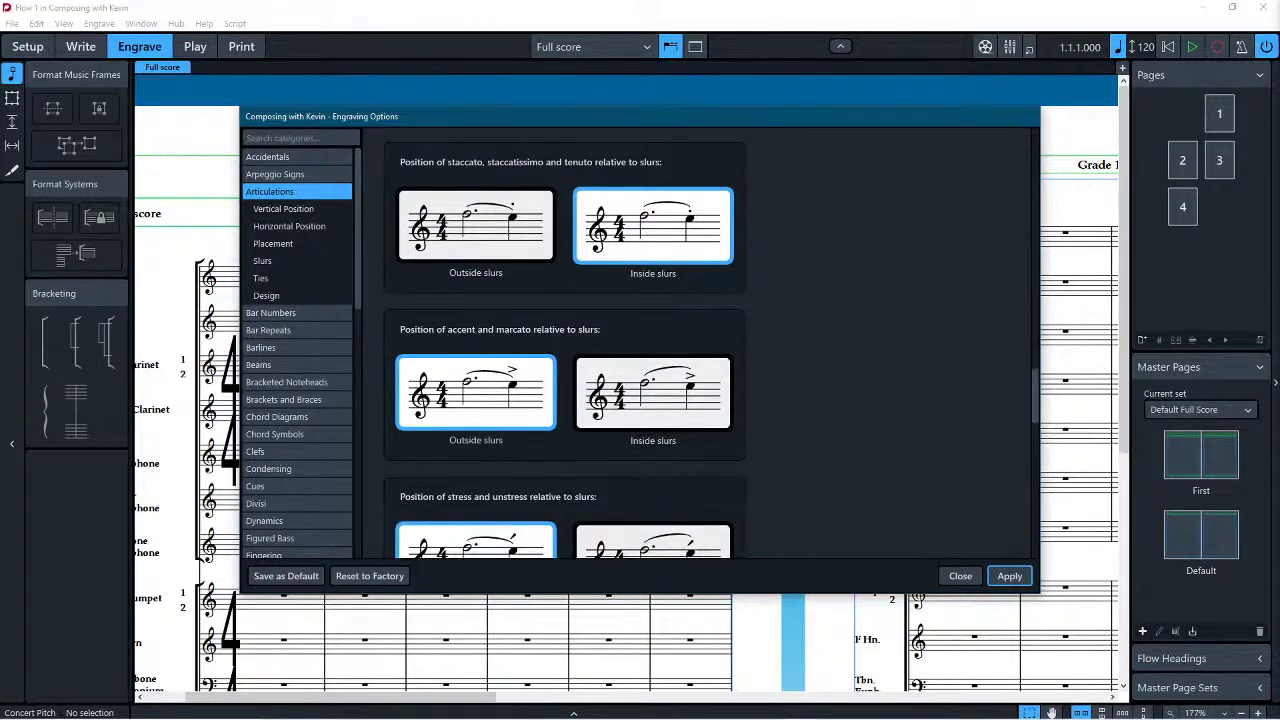
pyautogui.scroll(-3, 851, 334)
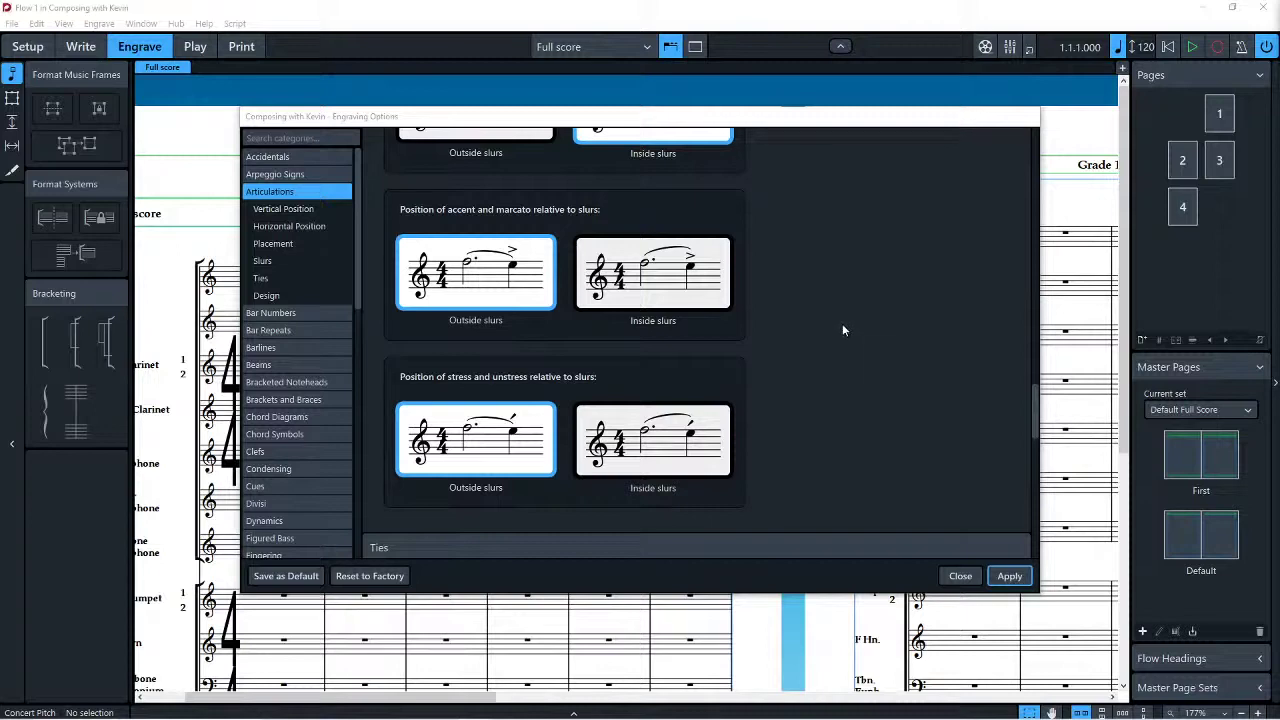
# Step: Examine the positions of articulations relative to tied notes and the available staccatissimo designs
pyautogui.scroll(-6, 563, 416)
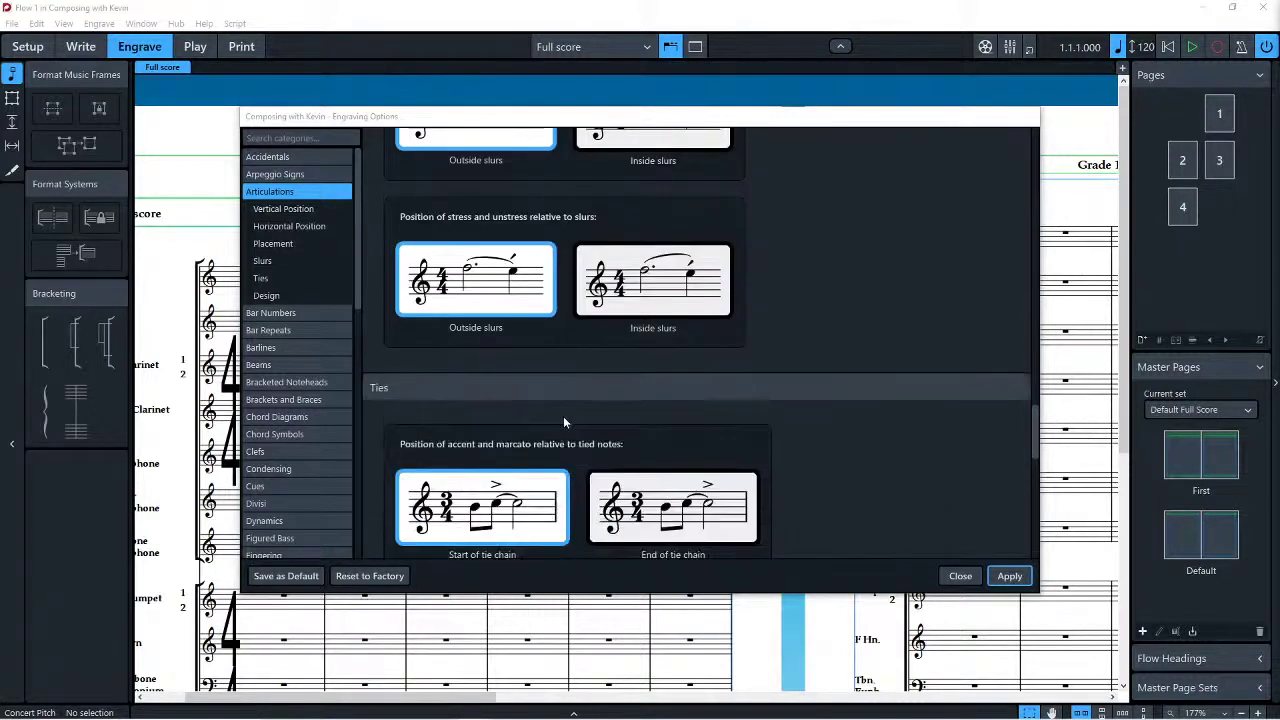
pyautogui.scroll(2, 501, 368)
pyautogui.scroll(-3, 520, 207)
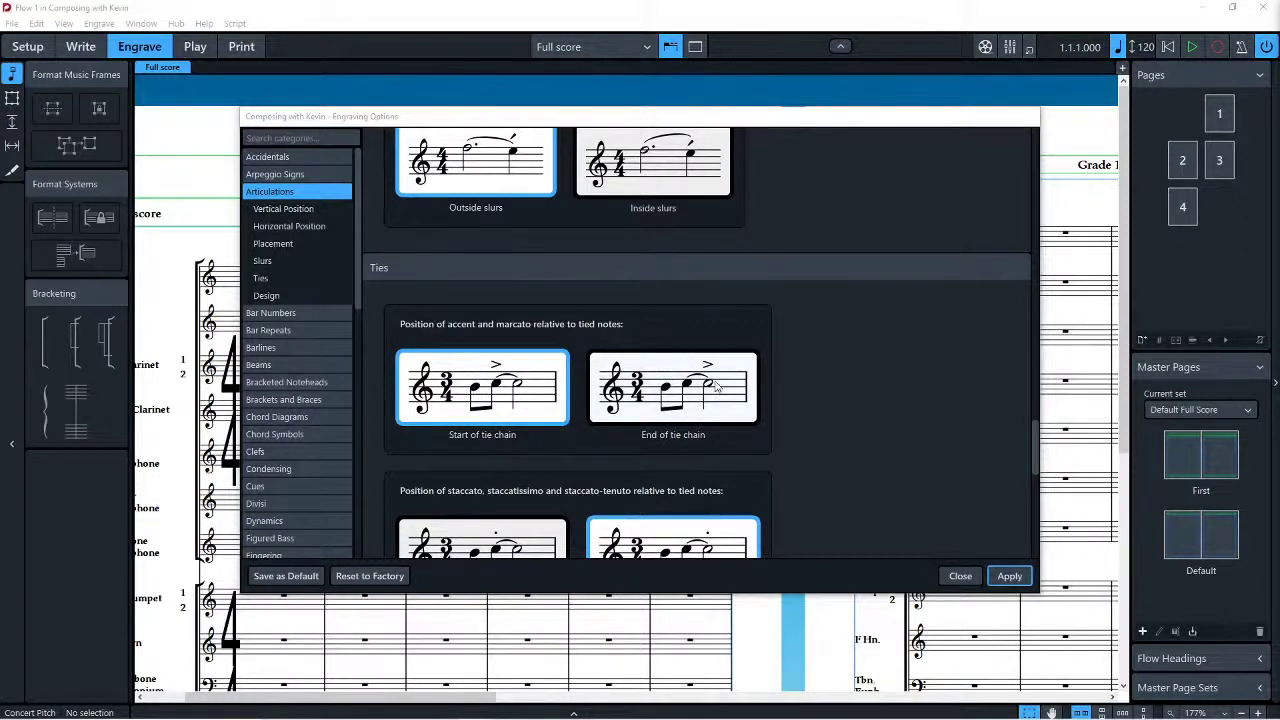
pyautogui.scroll(-1, 716, 387)
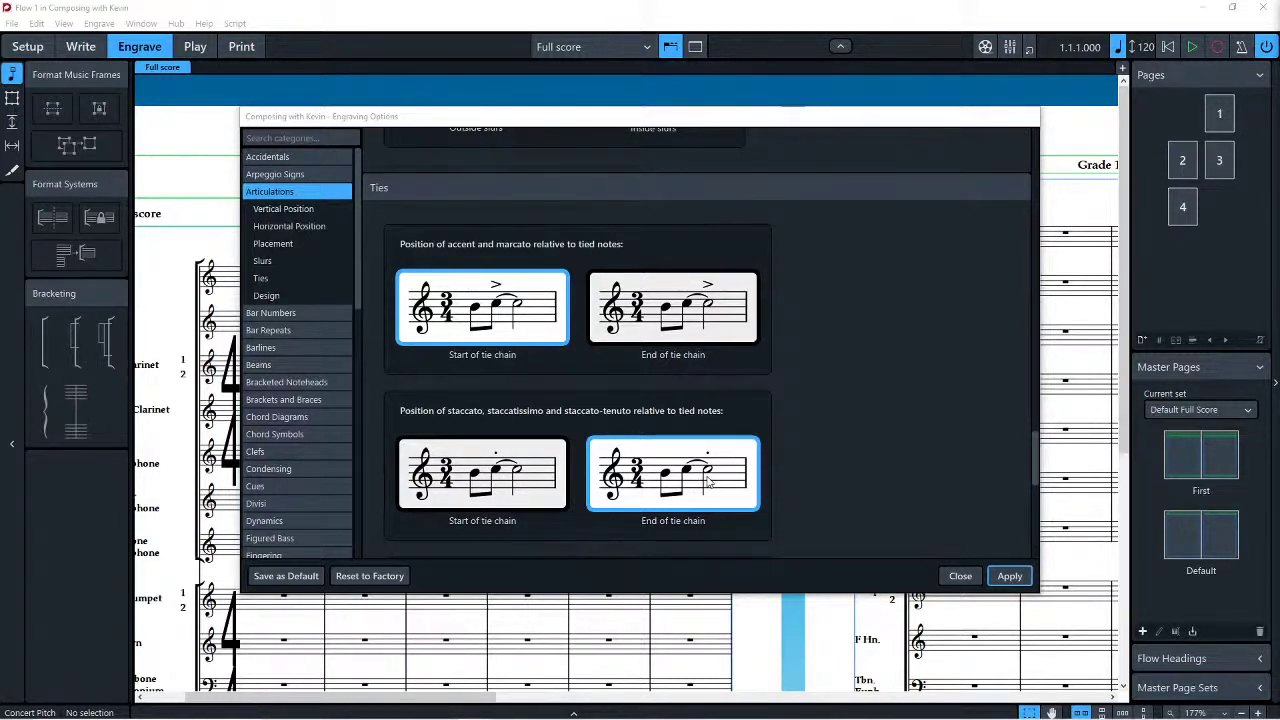
pyautogui.scroll(-2, 710, 478)
pyautogui.scroll(-2, 711, 483)
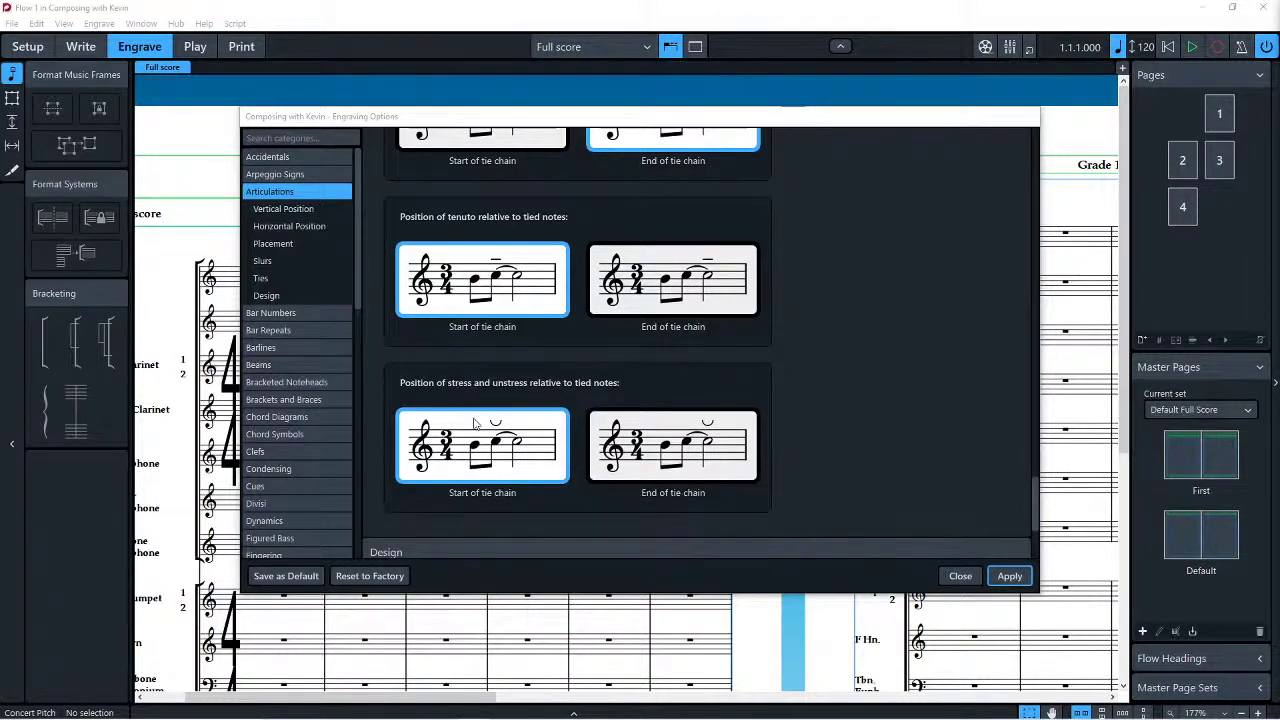
pyautogui.scroll(-3, 474, 441)
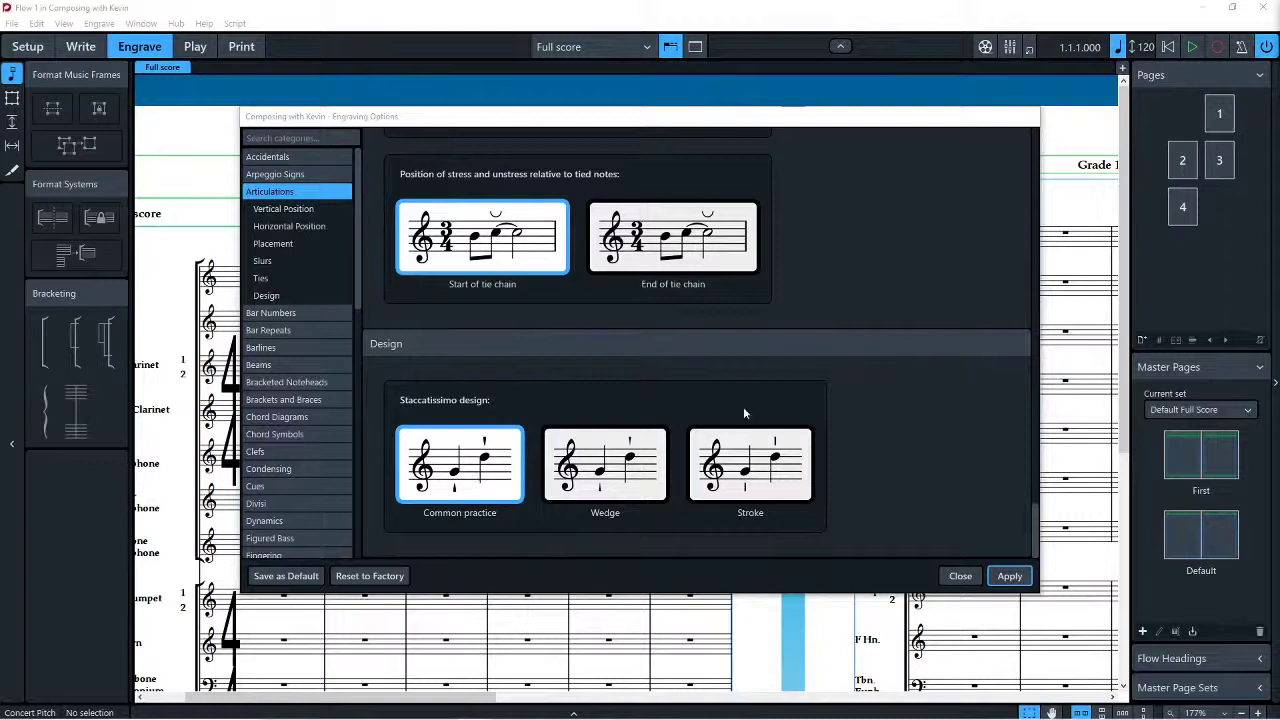
# Step: Review the Bar Numbers options for repeats, subordinate letter case and enclosures
pyautogui.click(296, 317)
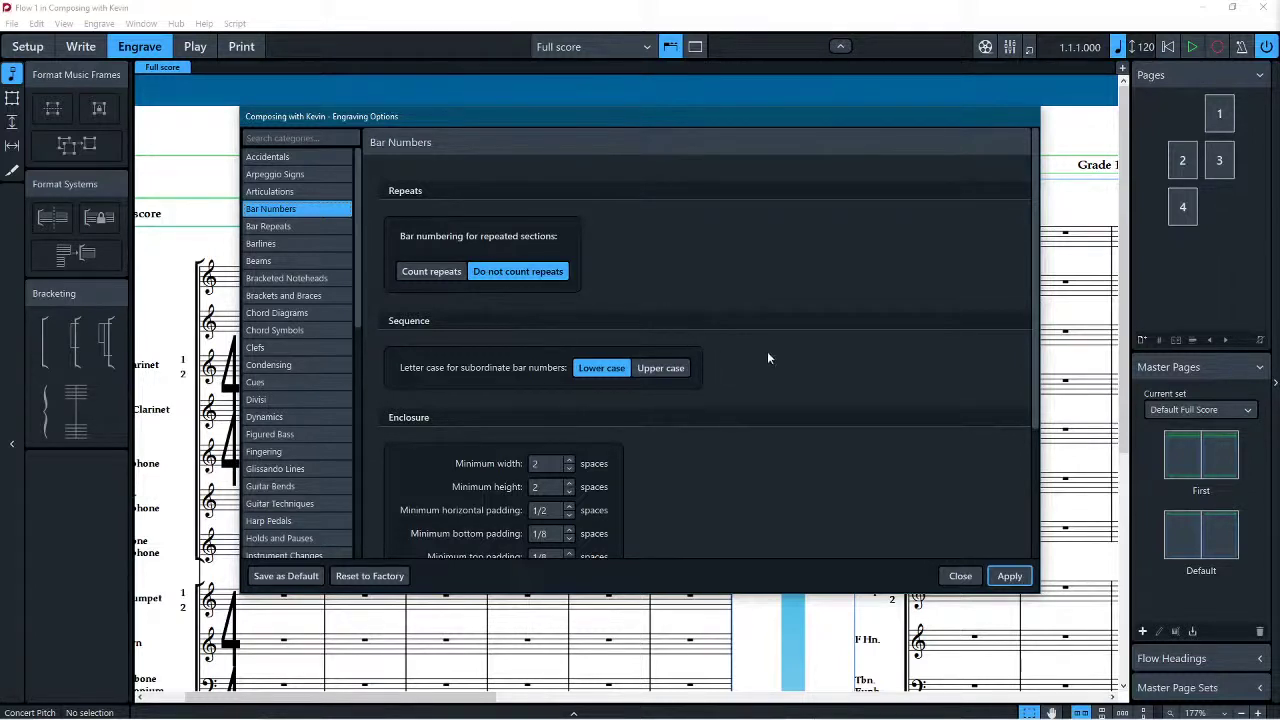
pyautogui.scroll(-5, 768, 358)
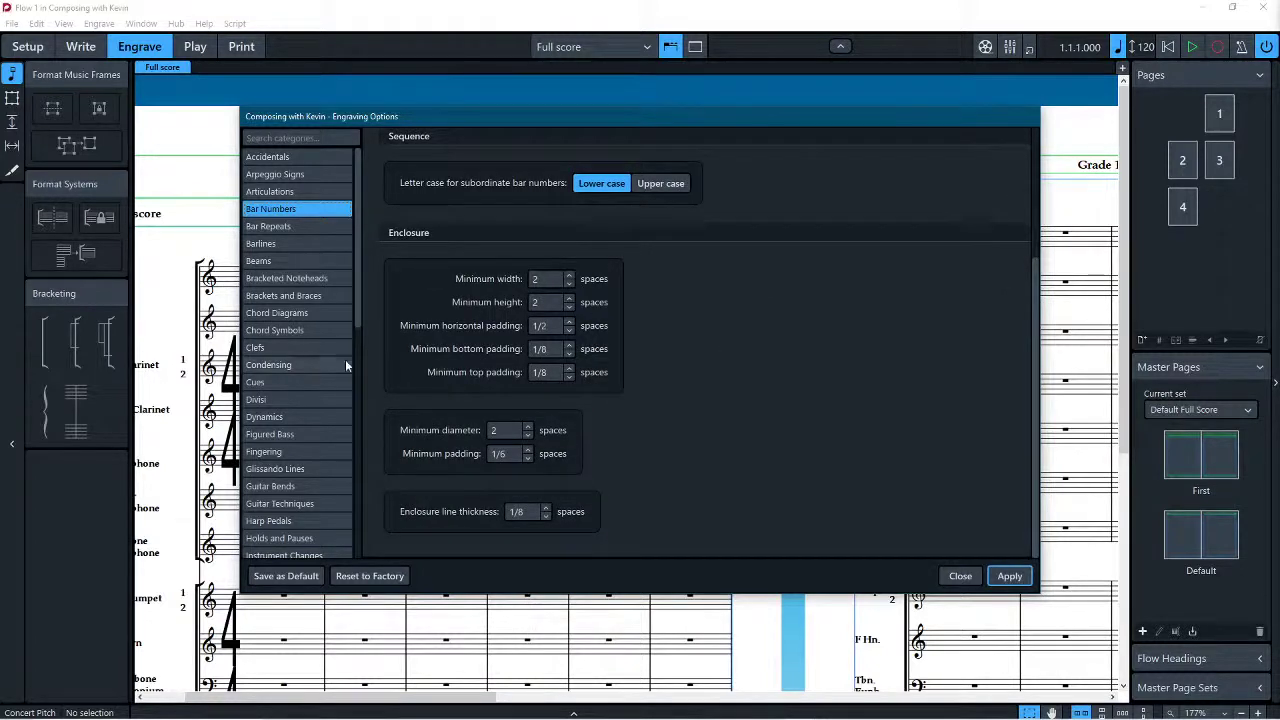
pyautogui.scroll(5, 550, 300)
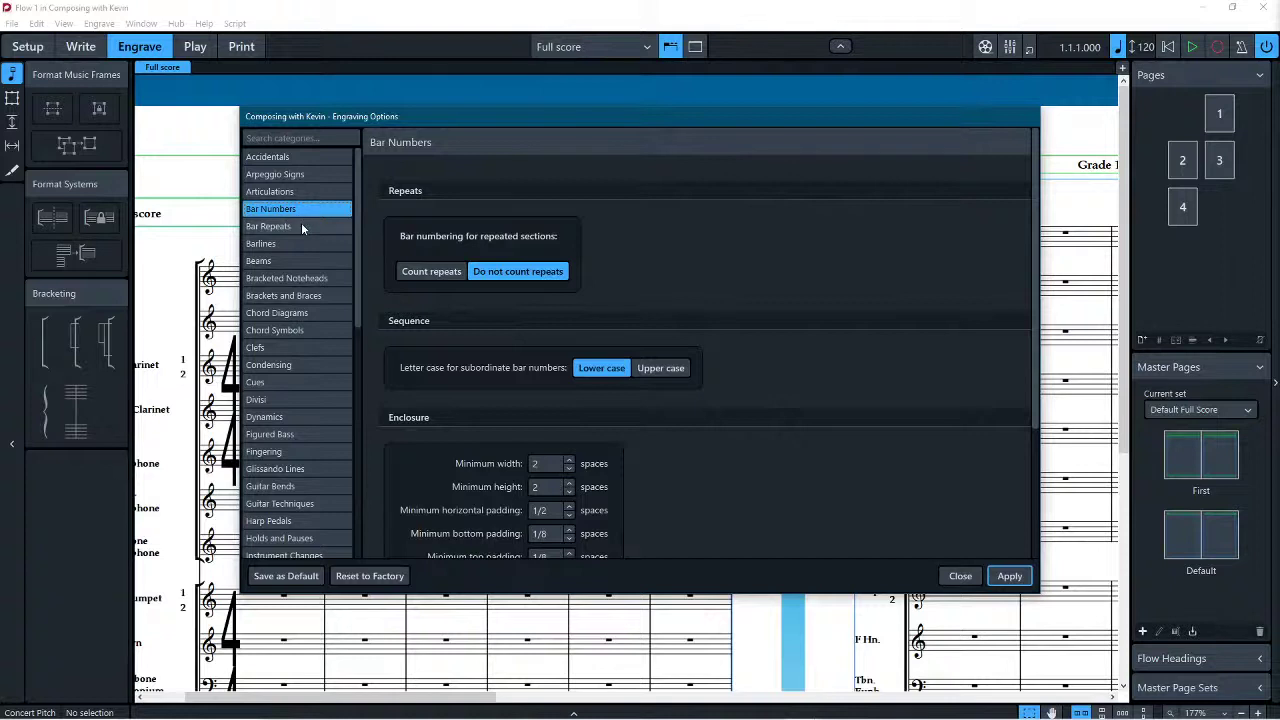
# Step: Review the Bar Repeats options for count appearance, grouping, vertical position and consolidated bar repeats
pyautogui.click(301, 222)
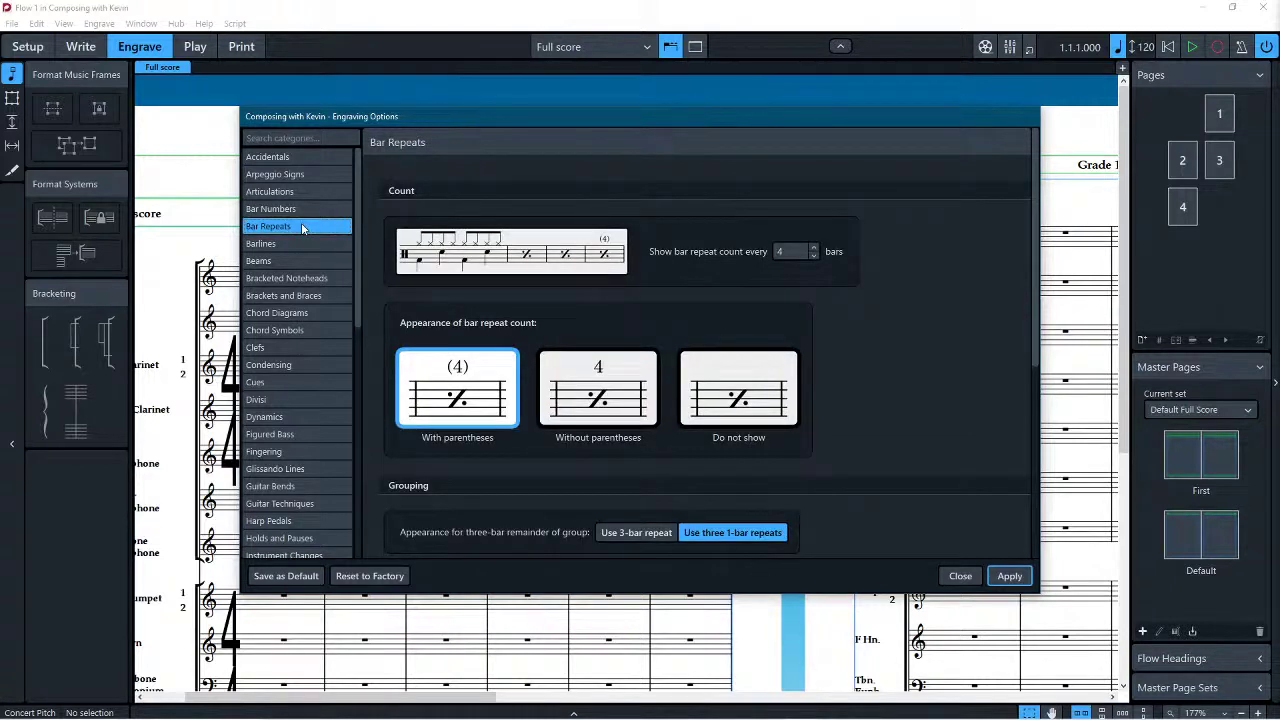
pyautogui.click(439, 389)
pyautogui.scroll(-5, 676, 280)
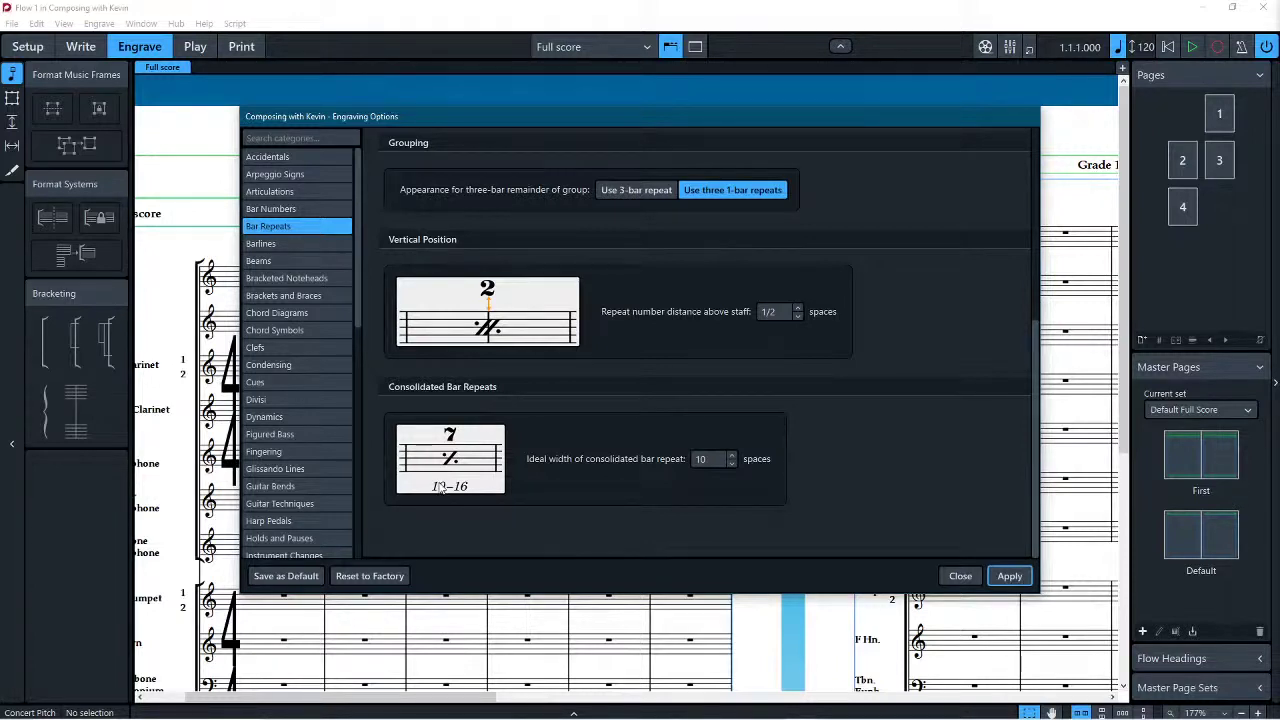
# Step: In the Barlines design options, set thin barline thickness to 1/8 and thick barline thickness, double-barline gap and final-barline gap to 3/8 spaces
pyautogui.click(298, 244)
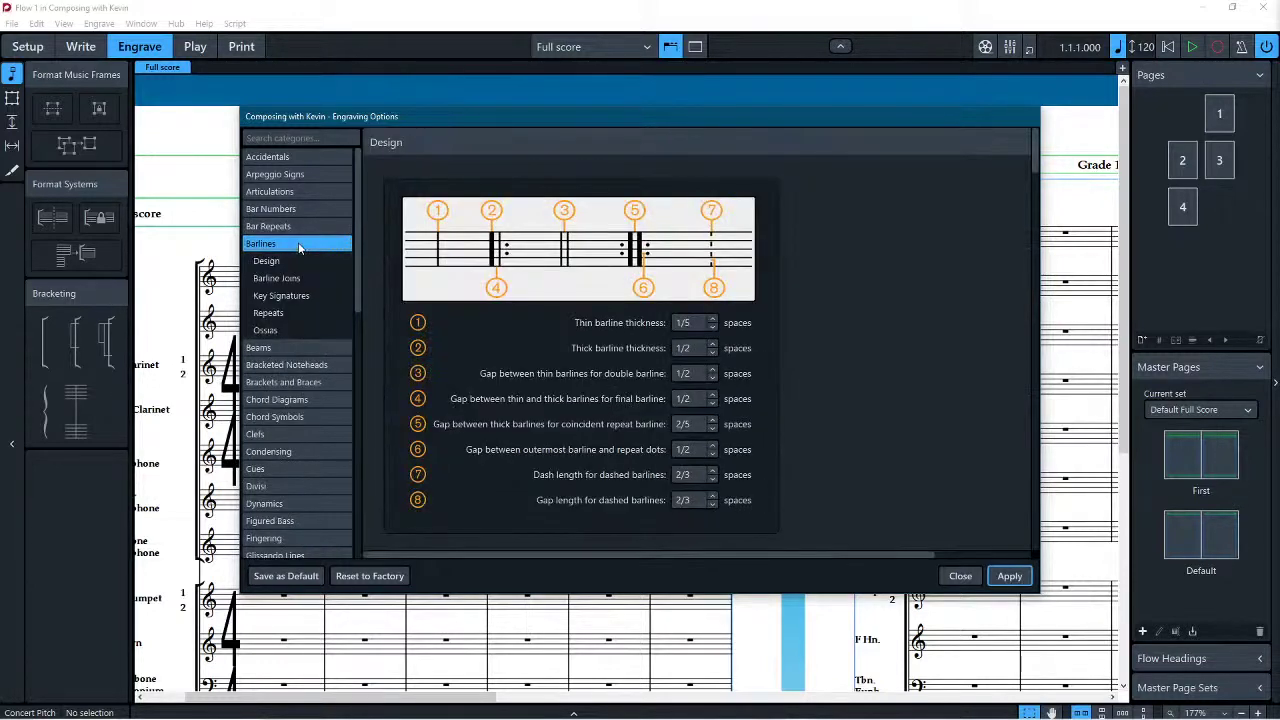
pyautogui.click(711, 336)
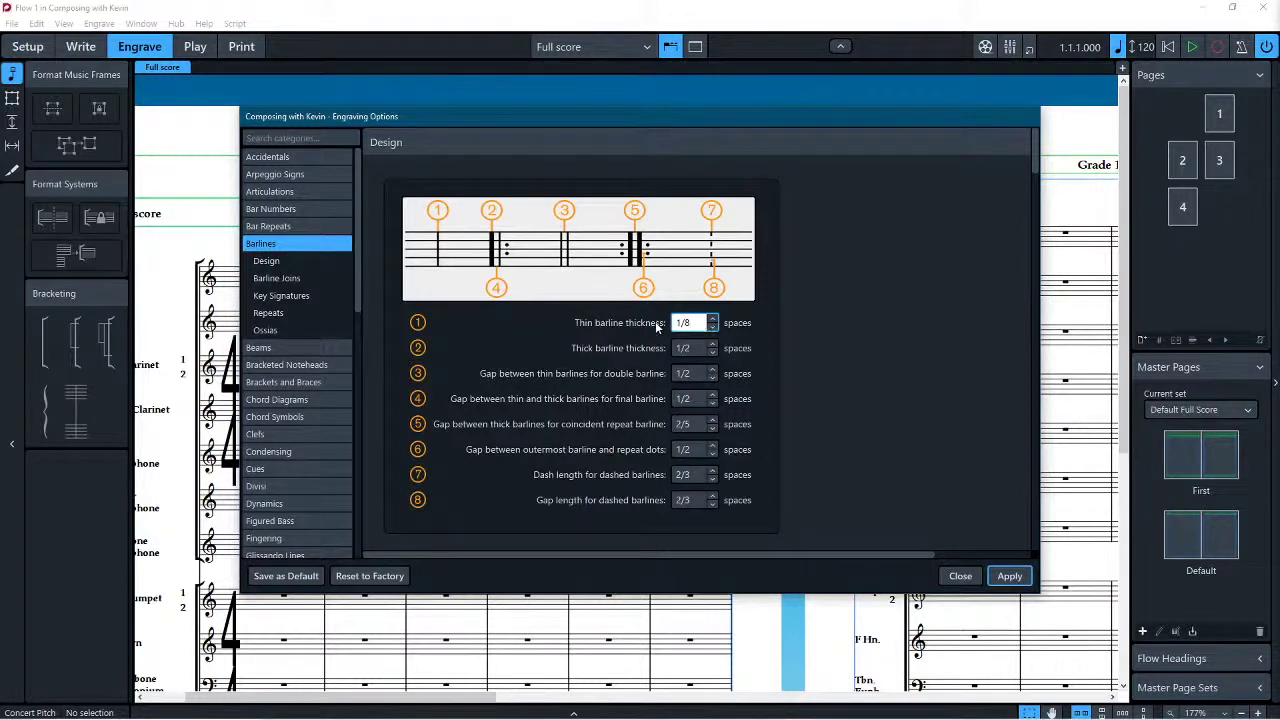
pyautogui.click(712, 352)
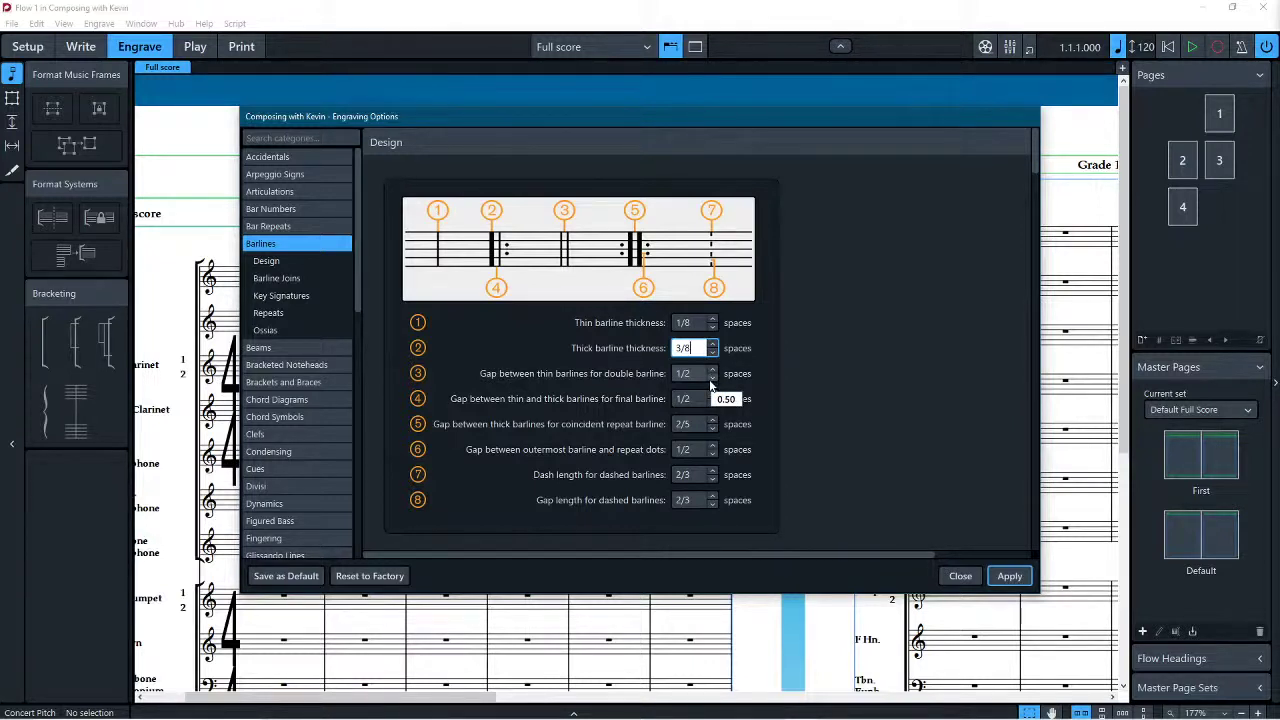
pyautogui.press('Tab')
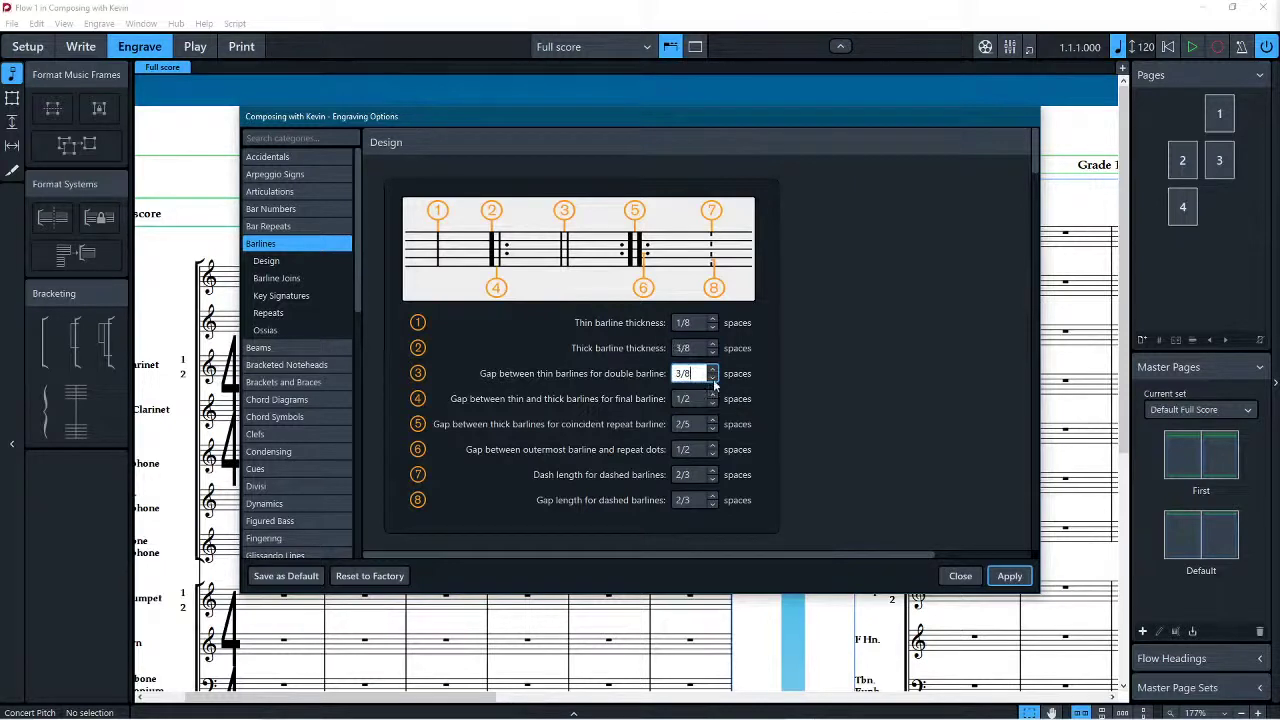
pyautogui.write('3/8')
pyautogui.press('Tab')
pyautogui.write('3/8')
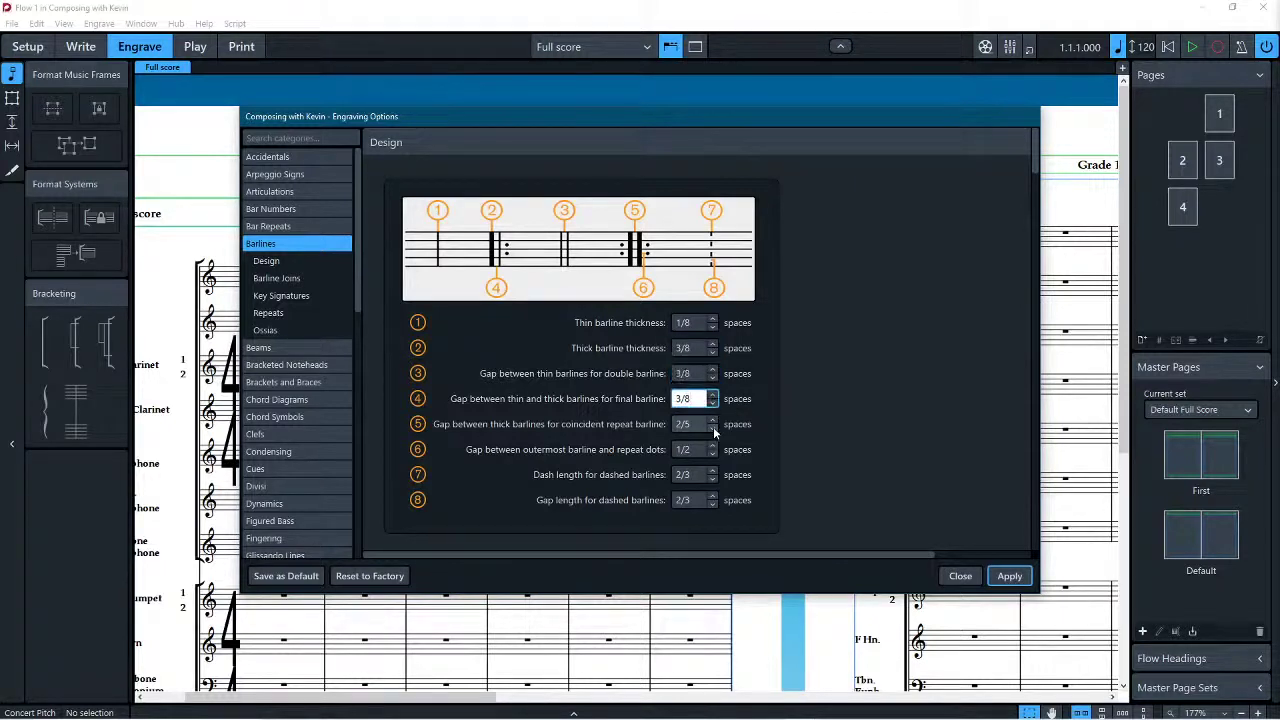
# Step: Set the coincident repeat barline gap to 1/4, repeat dot gap to 3/8, and dashed barline dash and gap lengths to 1/2, and apply
pyautogui.press('Tab')
pyautogui.write('1/4')
pyautogui.press('Tab')
pyautogui.write('3/8')
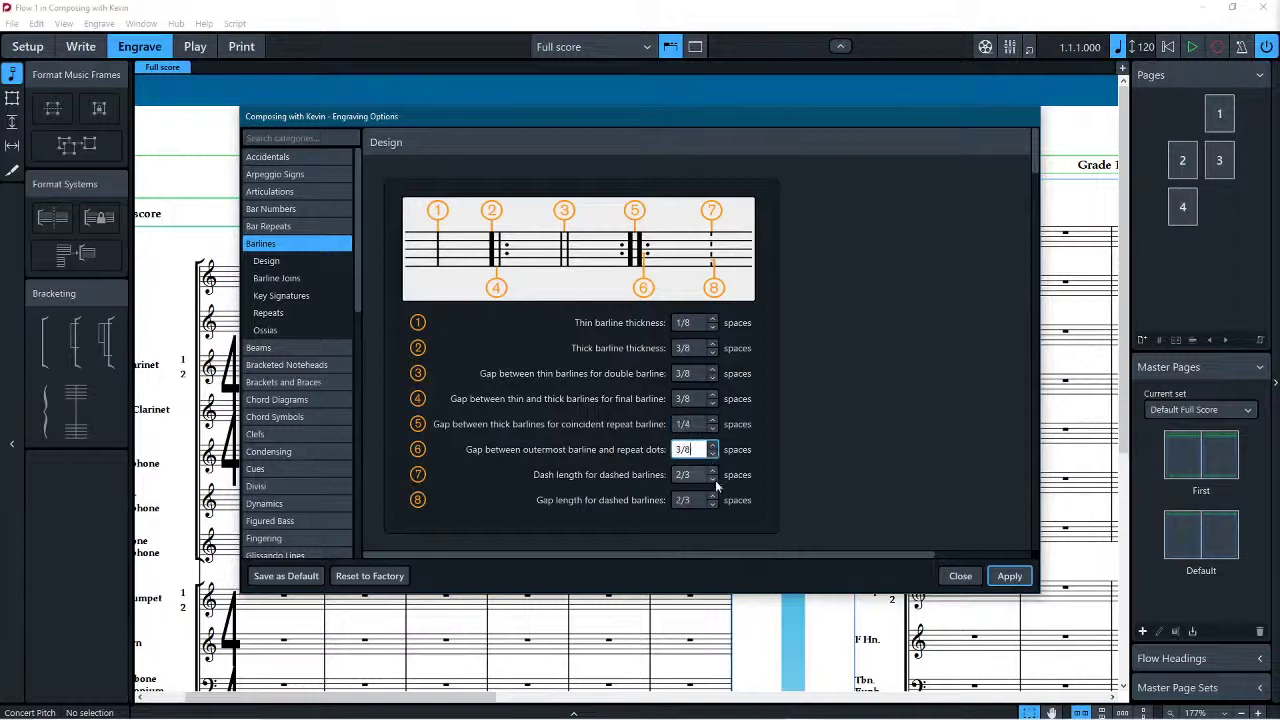
pyautogui.press('Tab')
pyautogui.write('1/2')
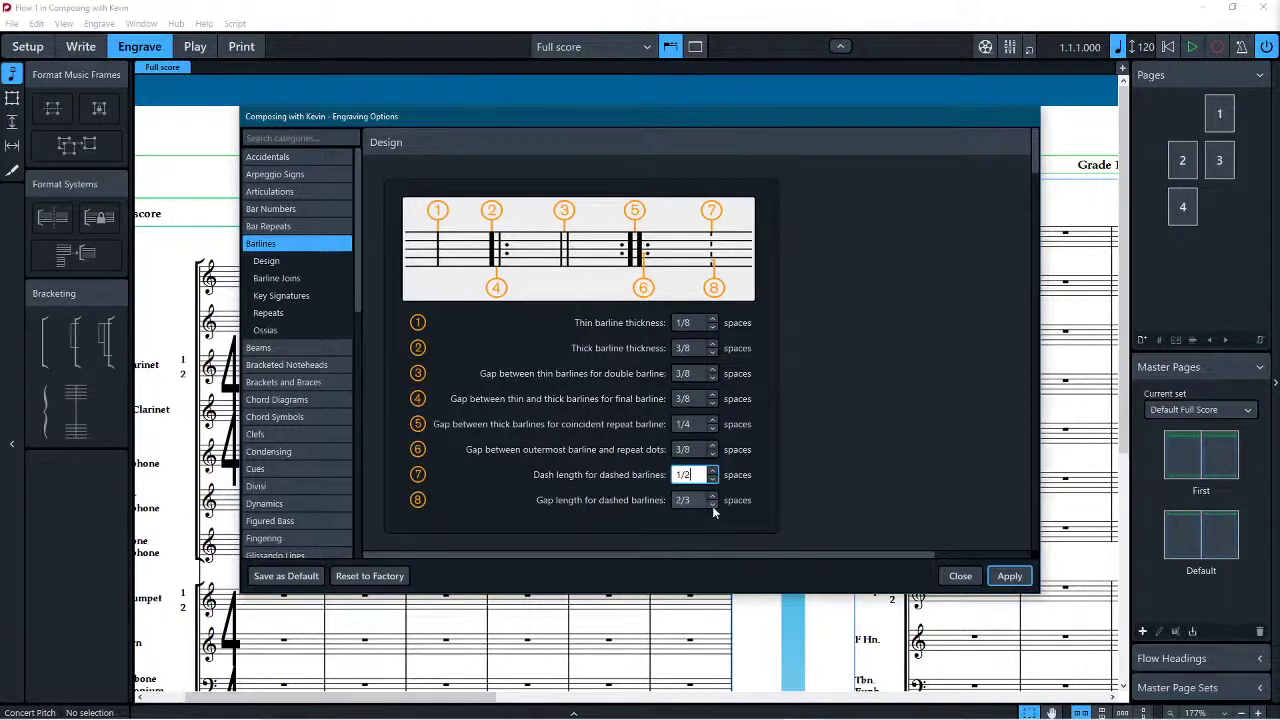
pyautogui.press('Tab')
pyautogui.write('1/2')
pyautogui.click(1006, 578)
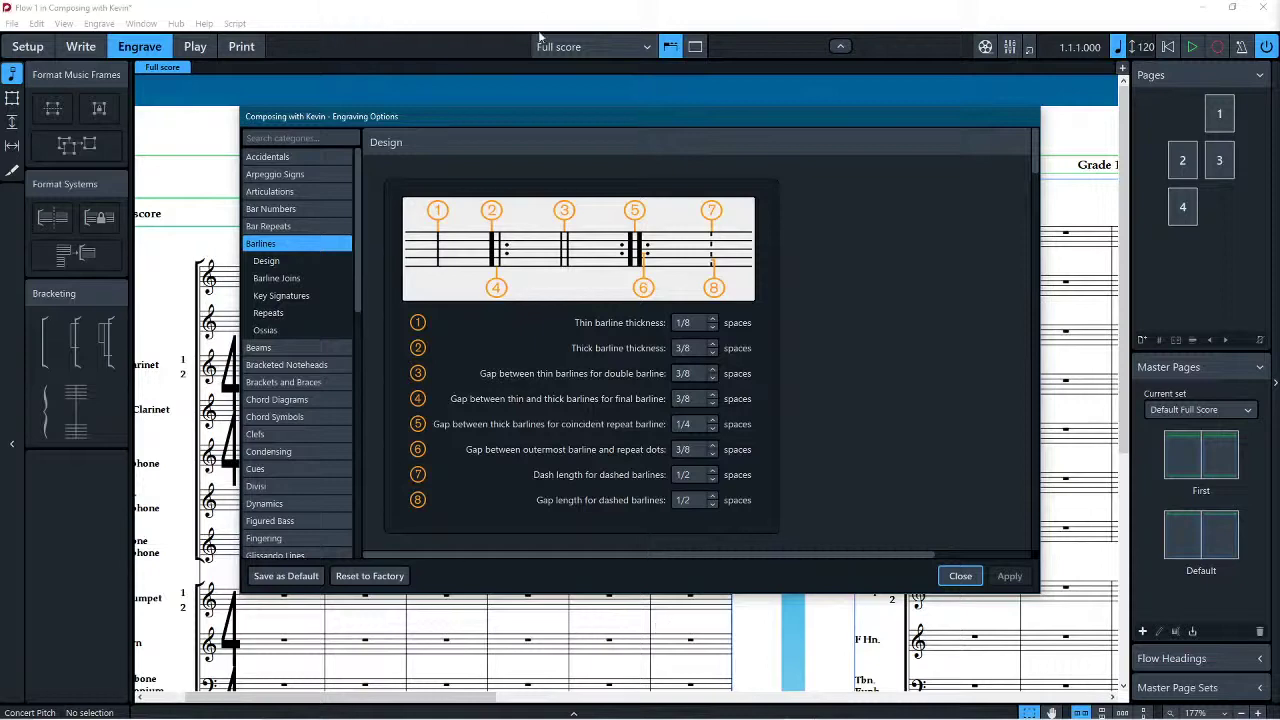
# Step: Close the Engraving Options and change the barline at the start of bar 4 to a double barline in Write mode
pyautogui.moveTo(494, 116); pyautogui.dragTo(697, 143)
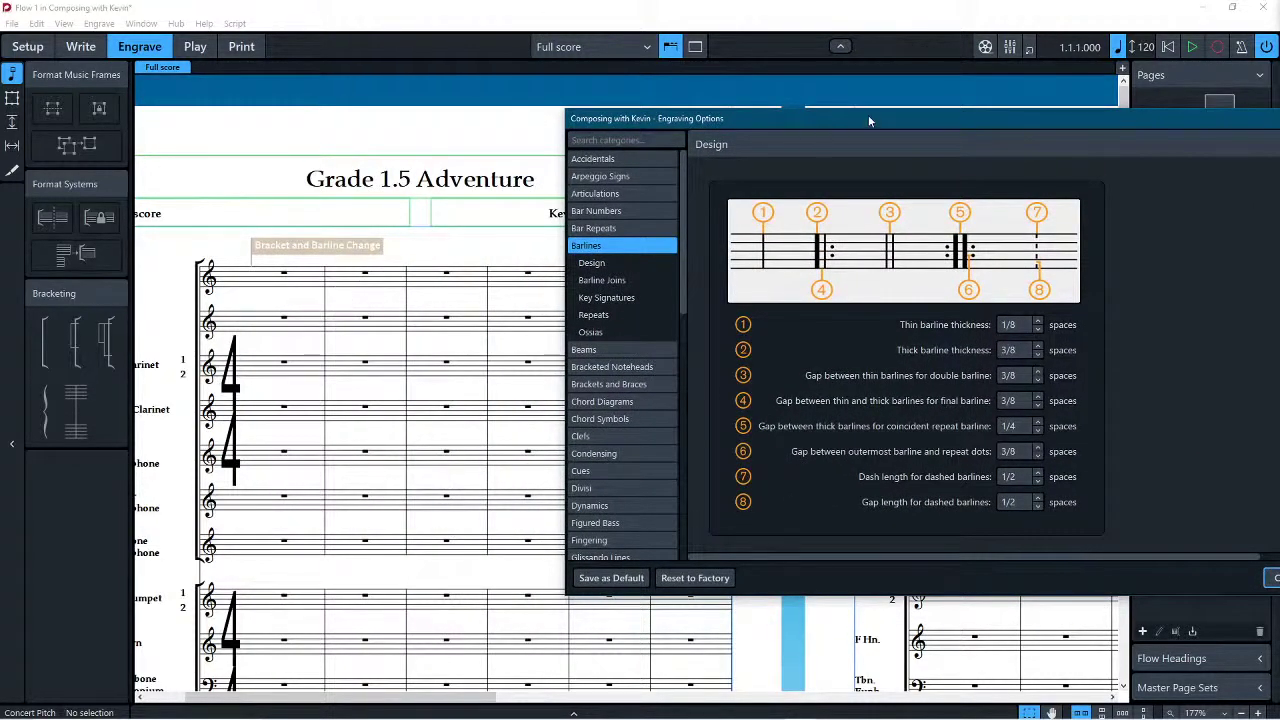
pyautogui.moveTo(869, 120); pyautogui.dragTo(470, 54)
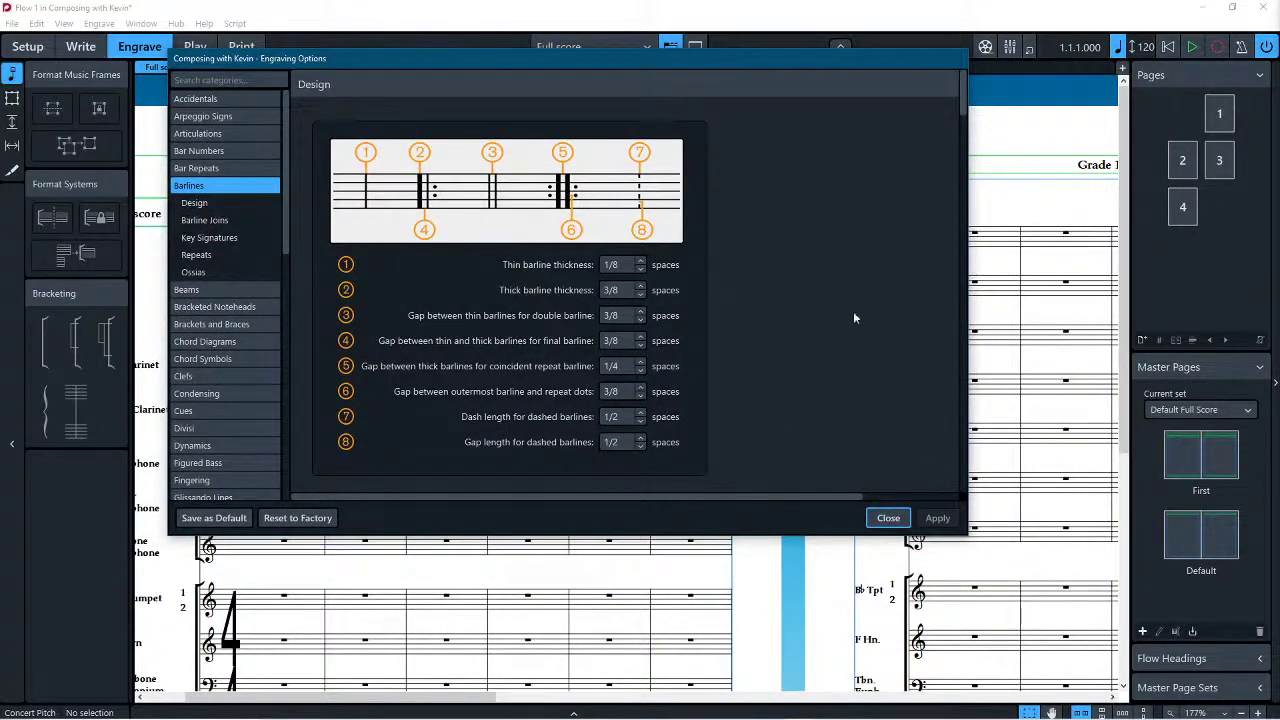
pyautogui.click(904, 517)
pyautogui.click(81, 47)
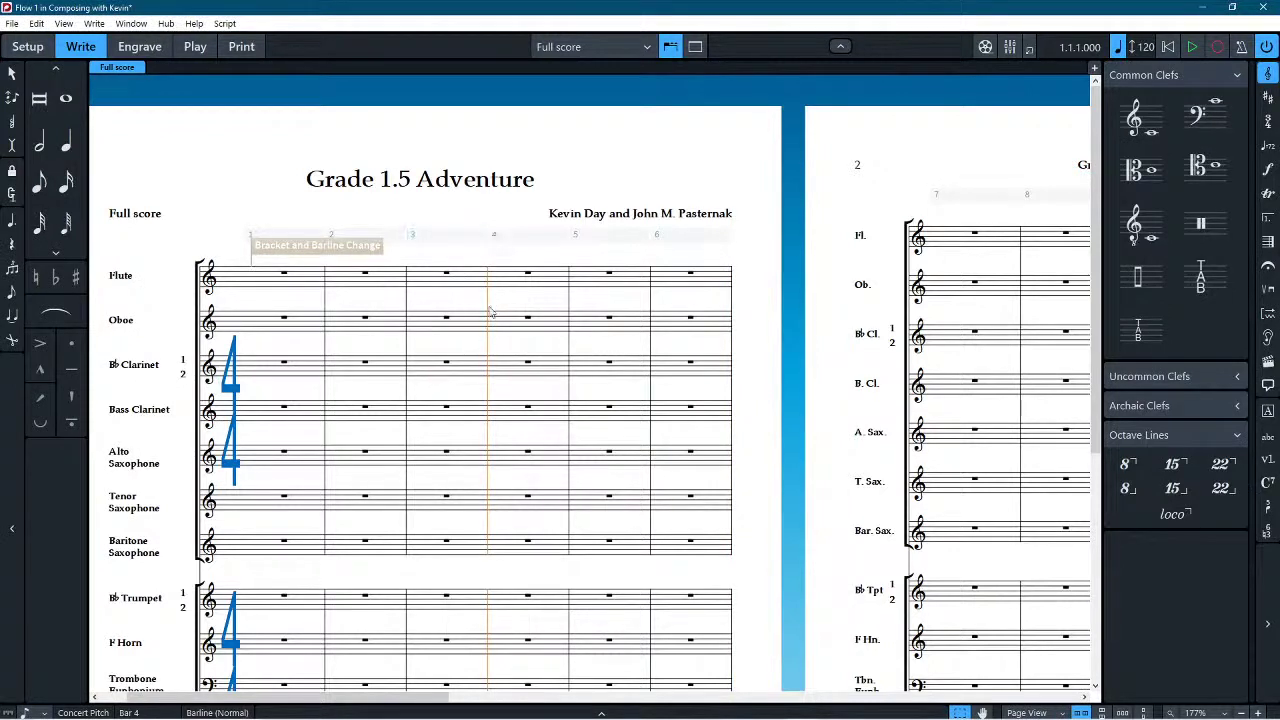
pyautogui.click(1267, 241)
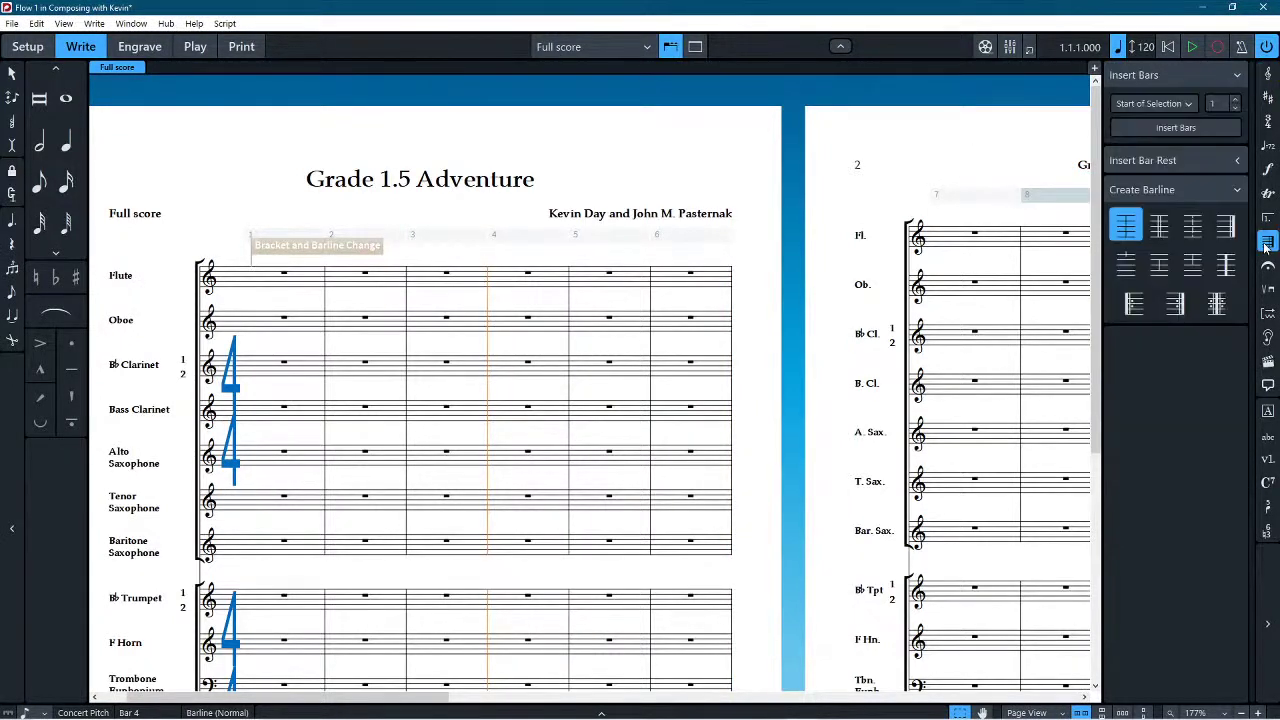
pyautogui.click(1160, 227)
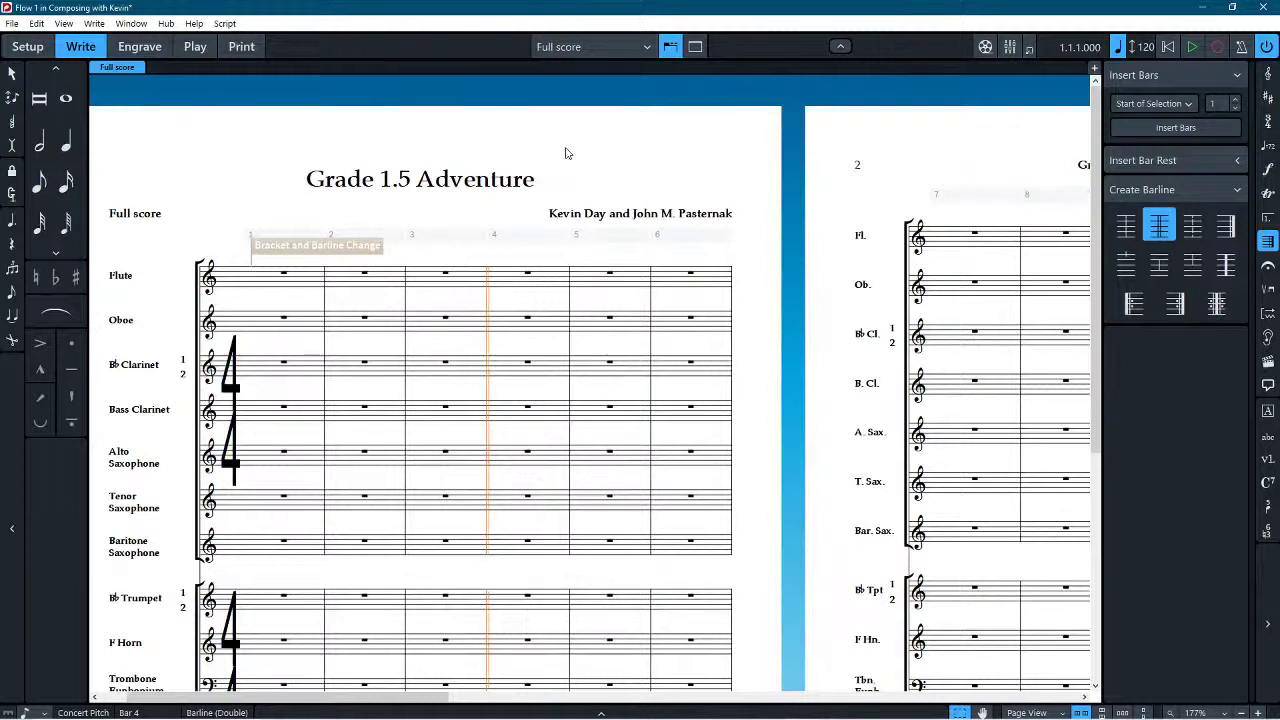
pyautogui.click(530, 294)
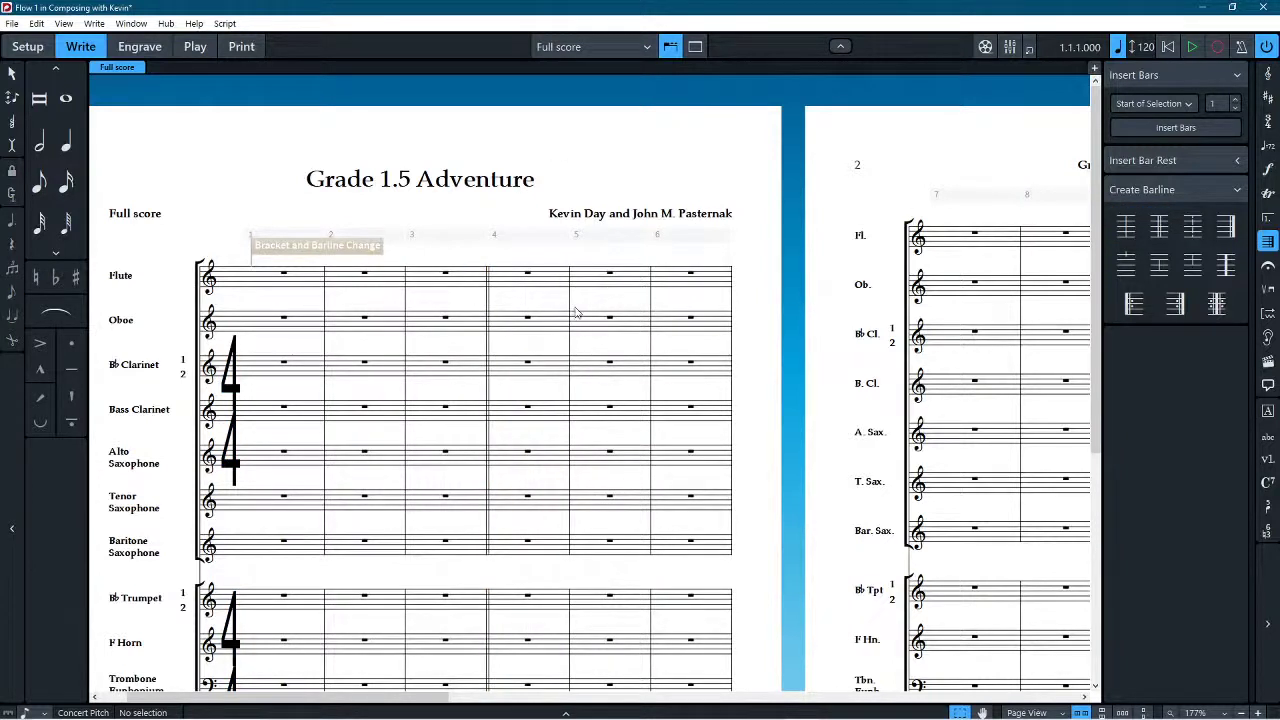
# Step: Try a final barline at the start of bar 5, and undo both test barline changes
pyautogui.click(575, 295)
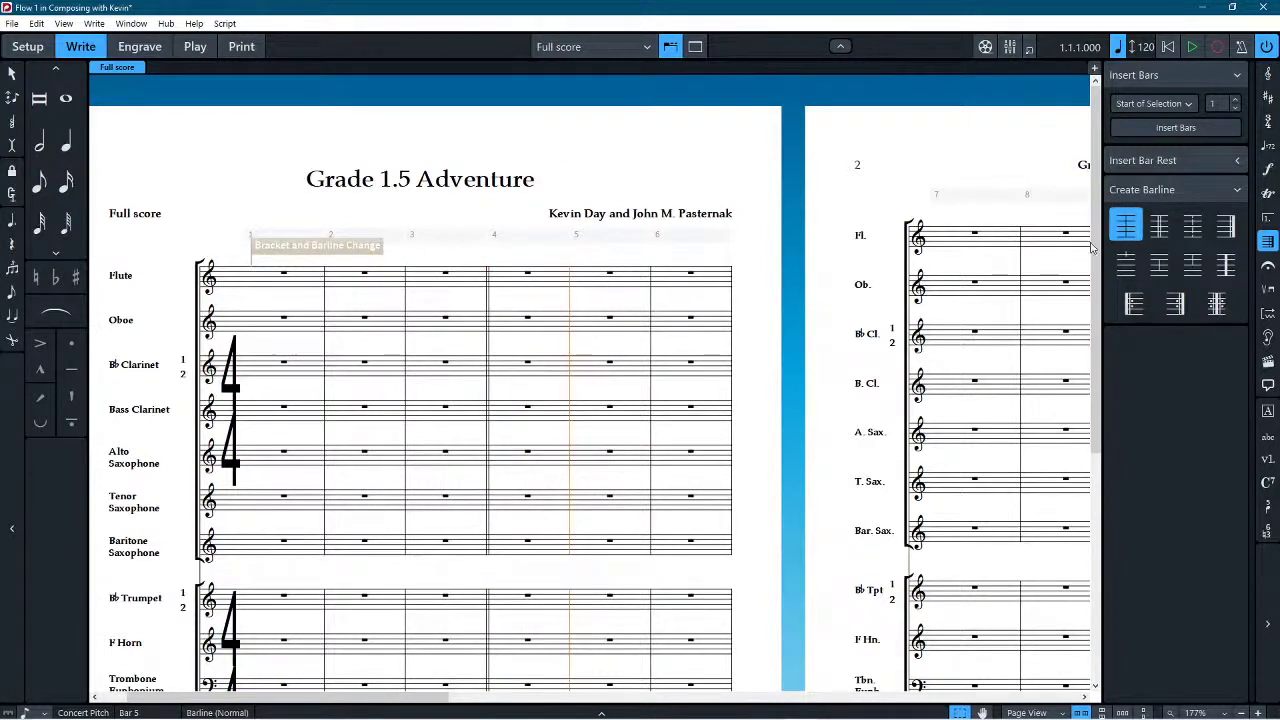
pyautogui.click(1225, 227)
pyautogui.press('Escape')
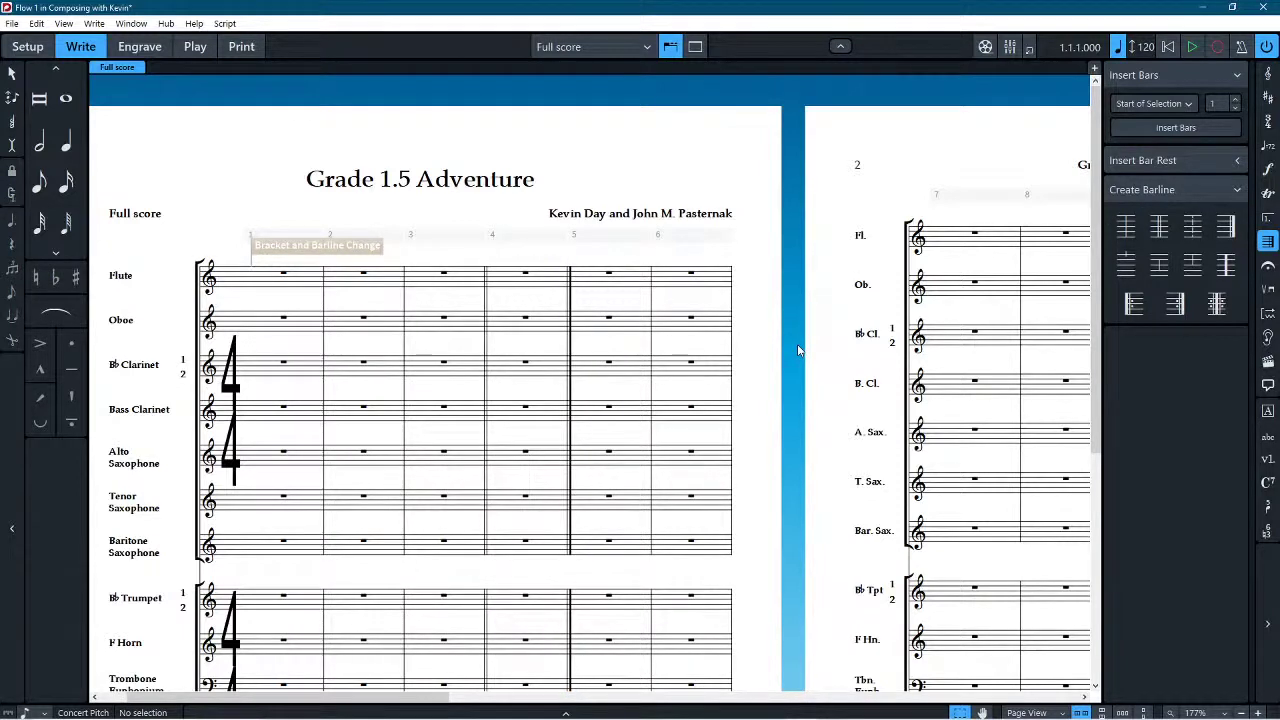
pyautogui.hotkey('ctrl', 'z')
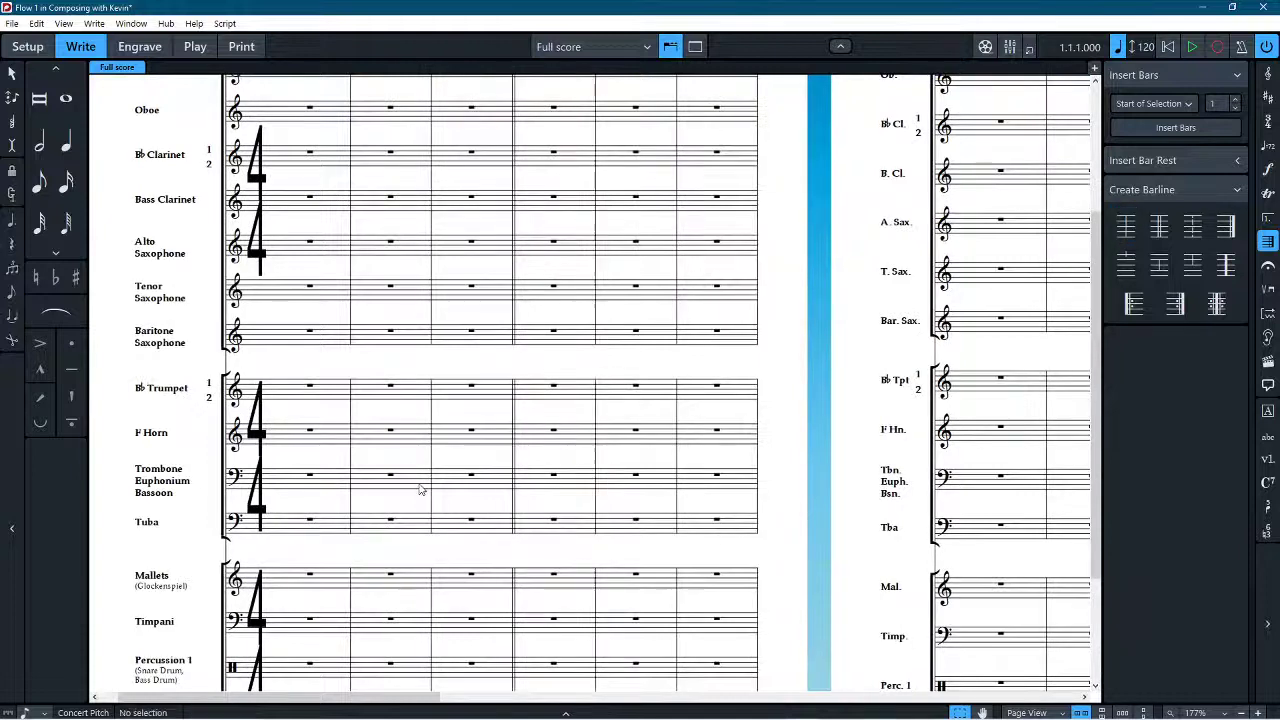
pyautogui.hotkey('ctrl', 'z')
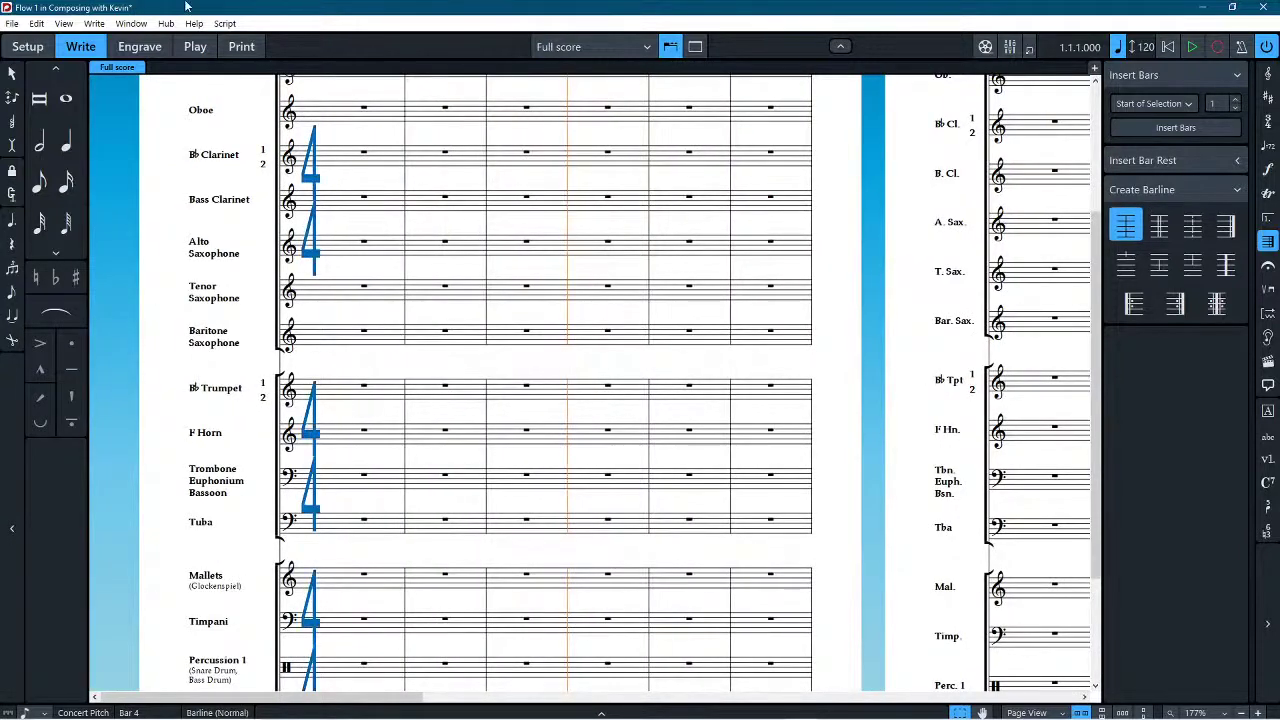
# Step: Return to Engrave mode and reopen the Engraving Options
pyautogui.click(131, 23)
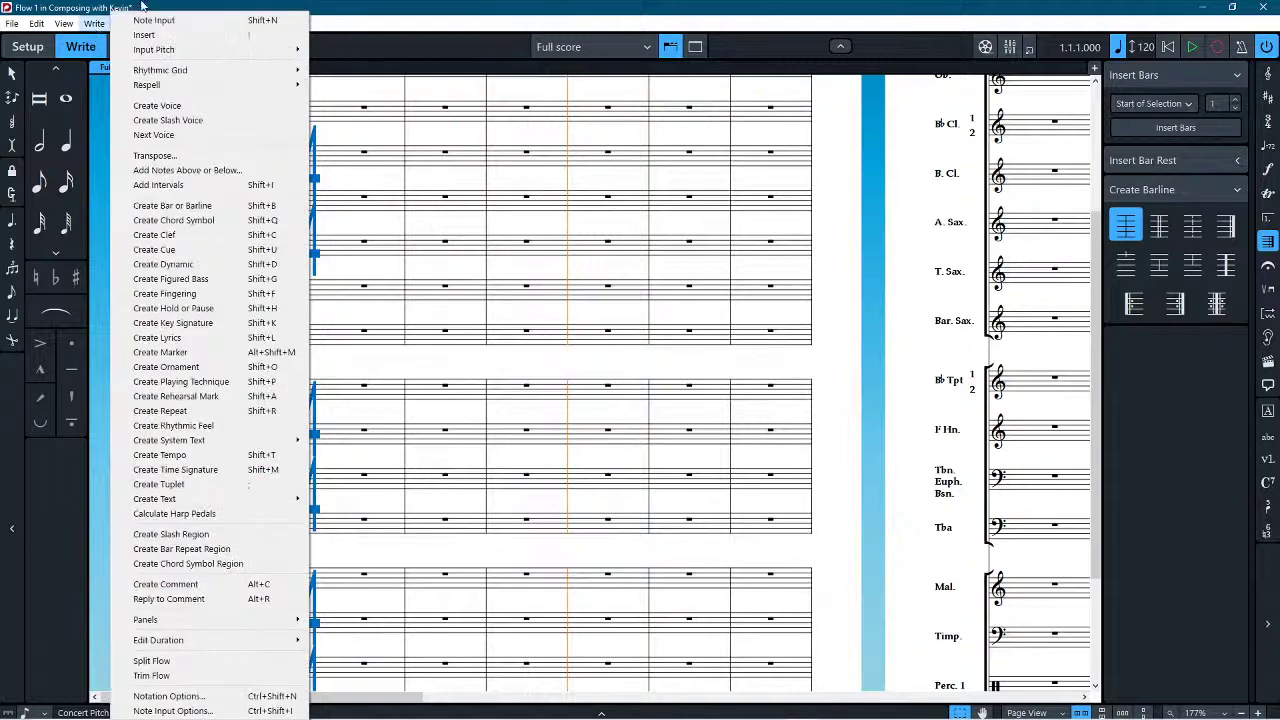
pyautogui.click(141, 8)
pyautogui.click(158, 46)
pyautogui.click(99, 23)
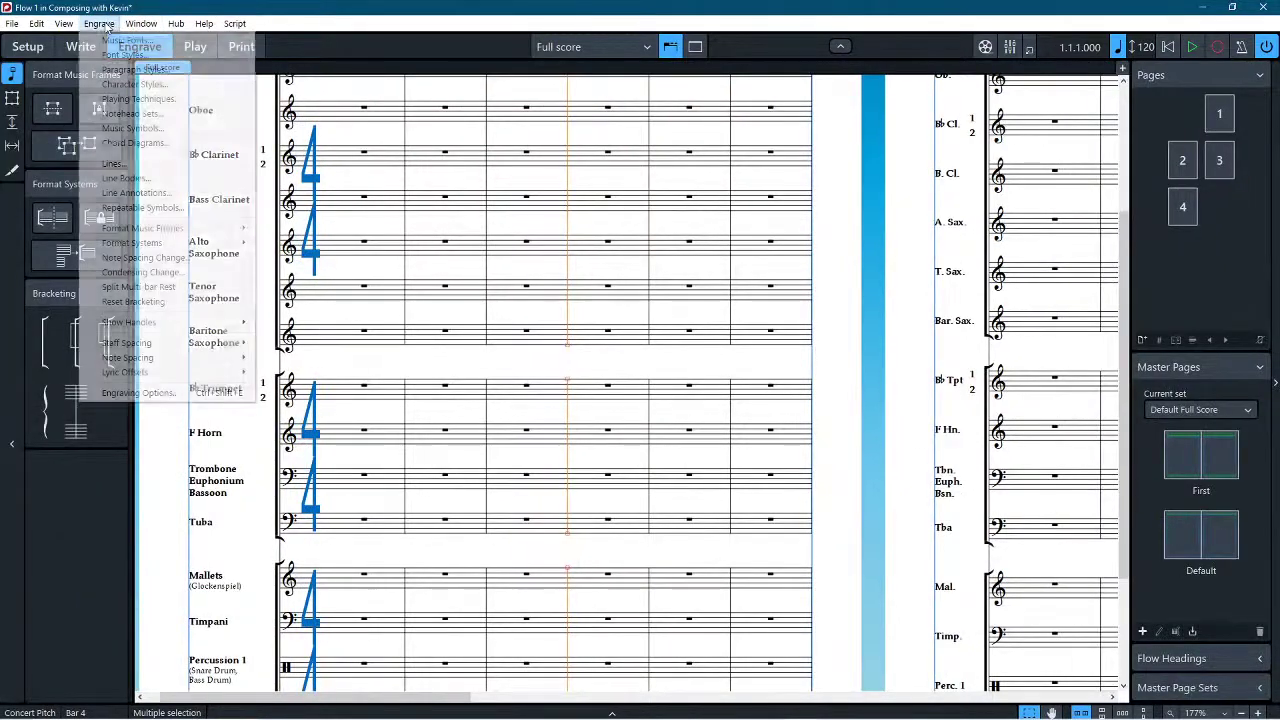
pyautogui.click(140, 393)
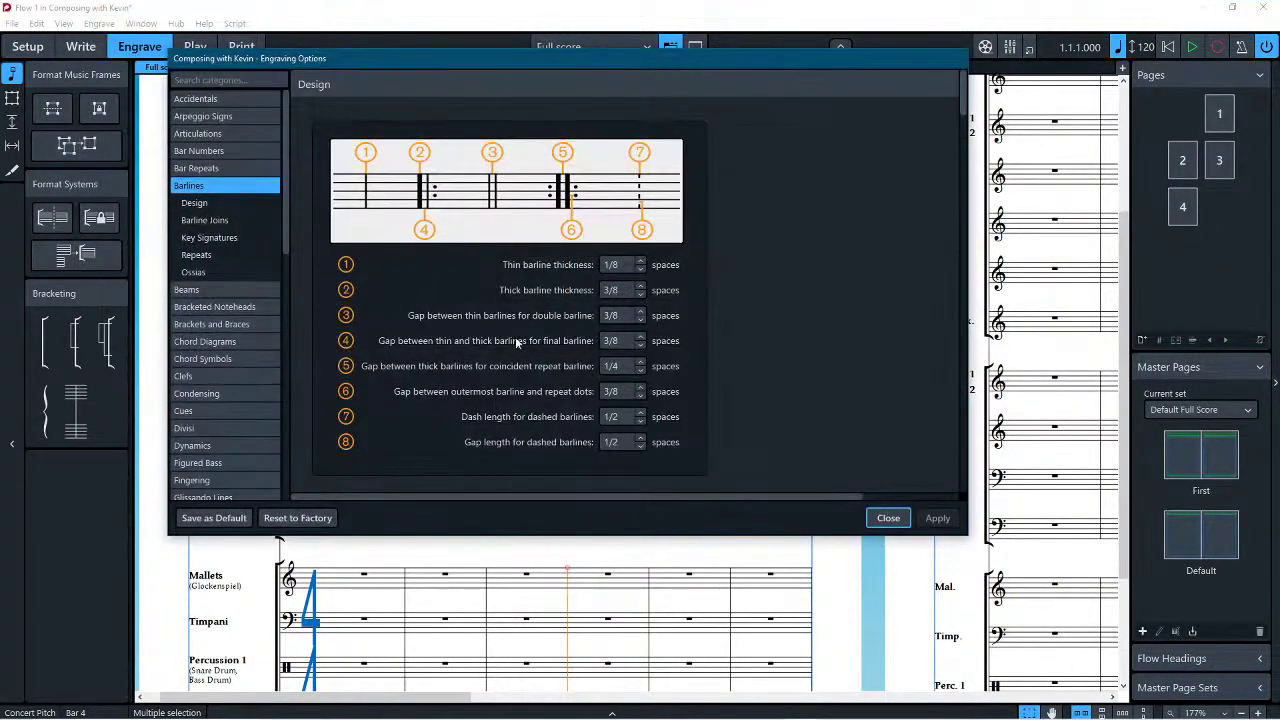
# Step: Examine the barline protrusion settings and the barline join options for vocal staves and polymetric music
pyautogui.scroll(-2, 755, 337)
pyautogui.scroll(-2, 754, 337)
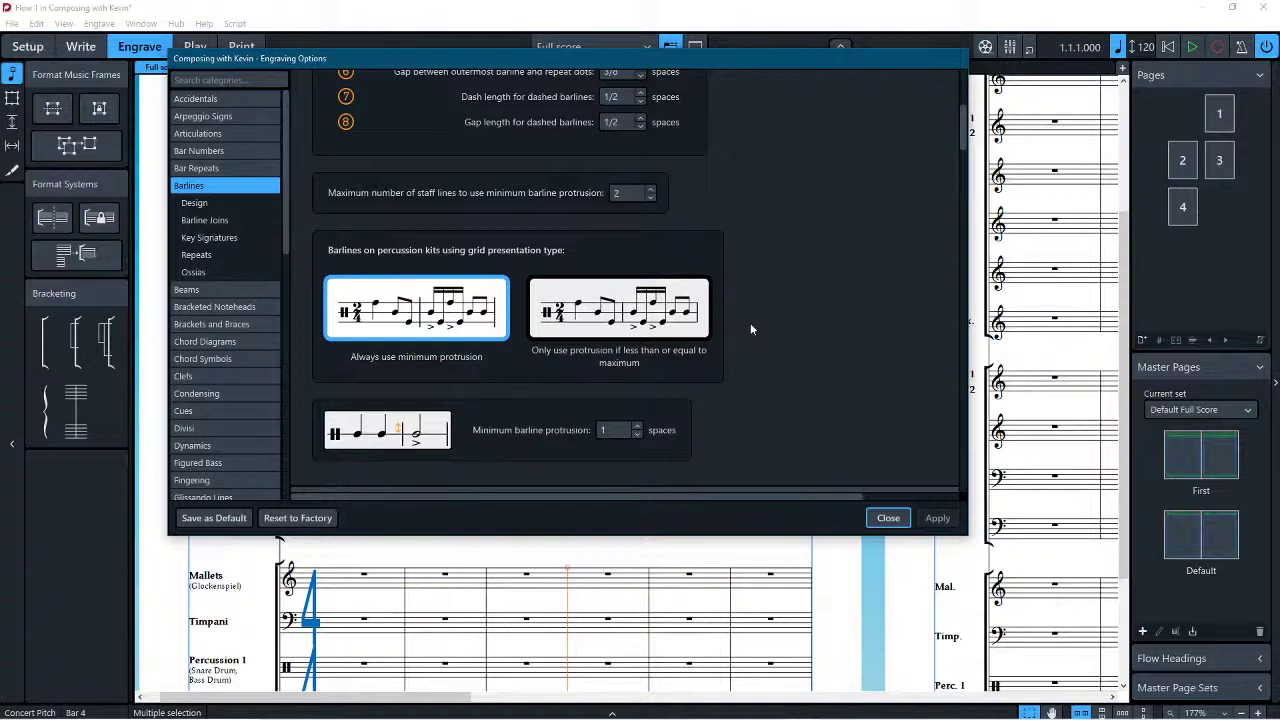
pyautogui.scroll(-2, 390, 313)
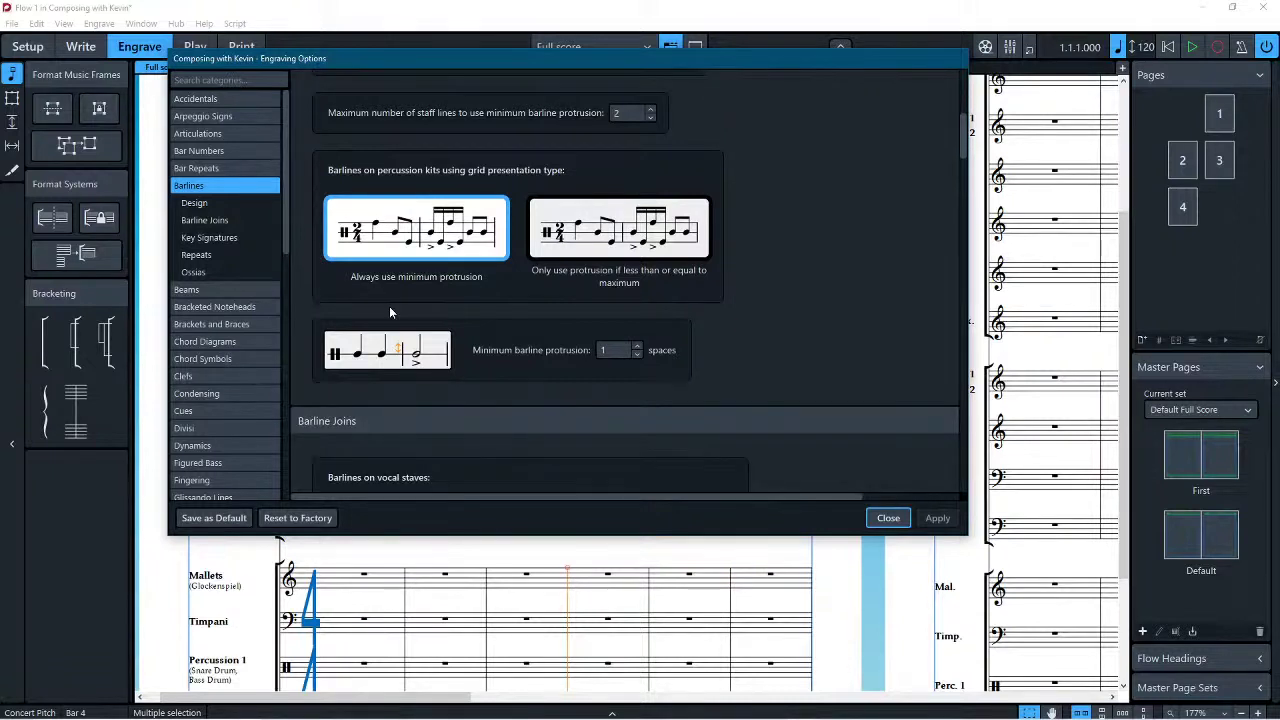
pyautogui.scroll(-5, 390, 313)
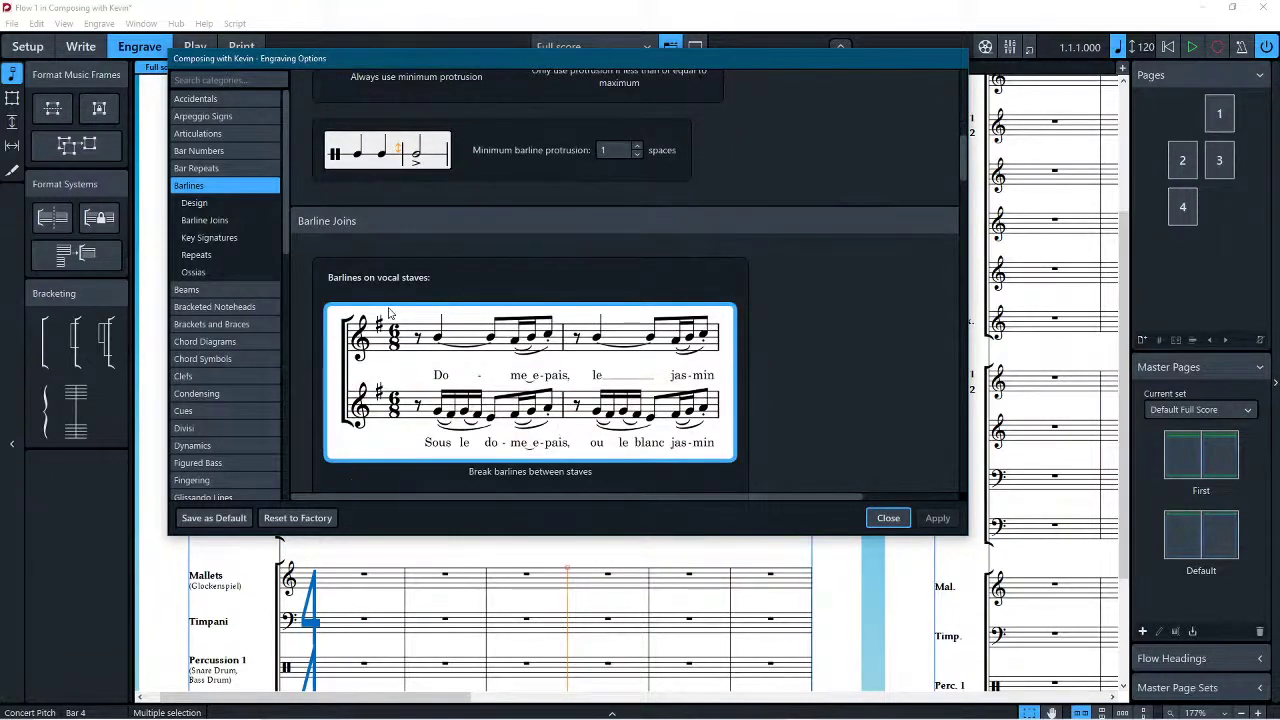
pyautogui.scroll(-3, 390, 313)
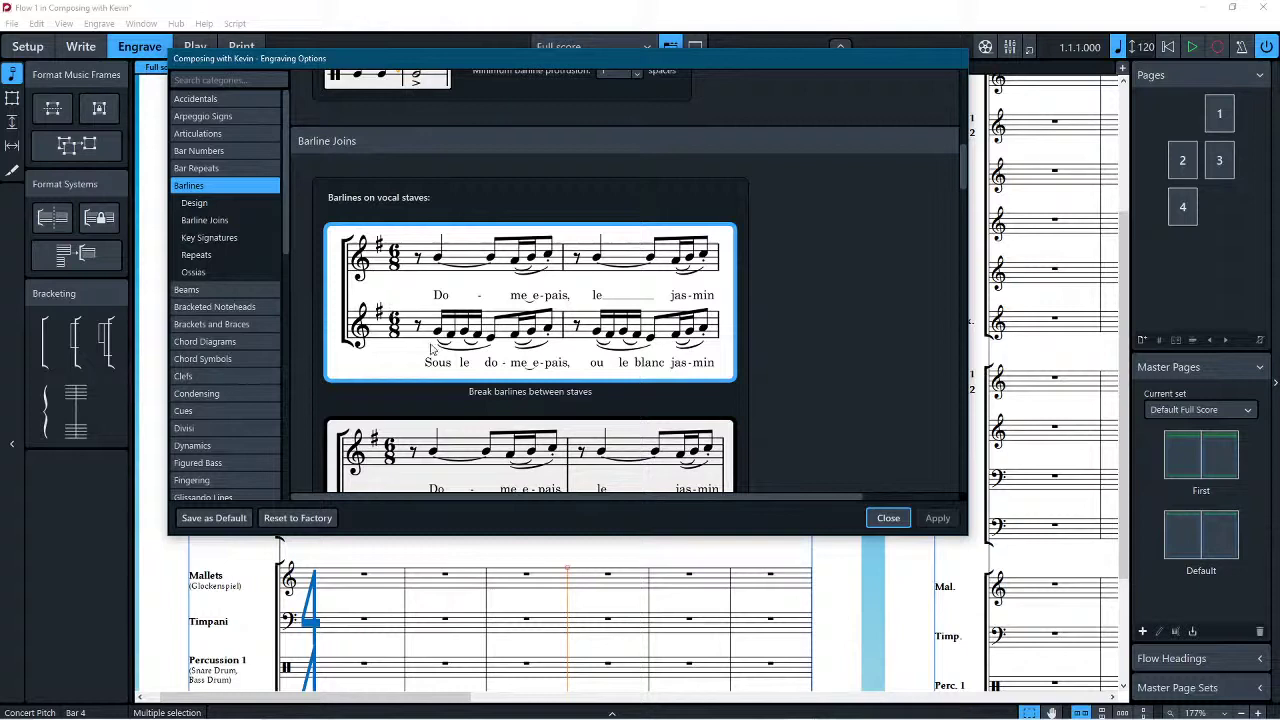
pyautogui.scroll(-2, 526, 275)
pyautogui.scroll(2, 526, 275)
pyautogui.scroll(-1, 568, 238)
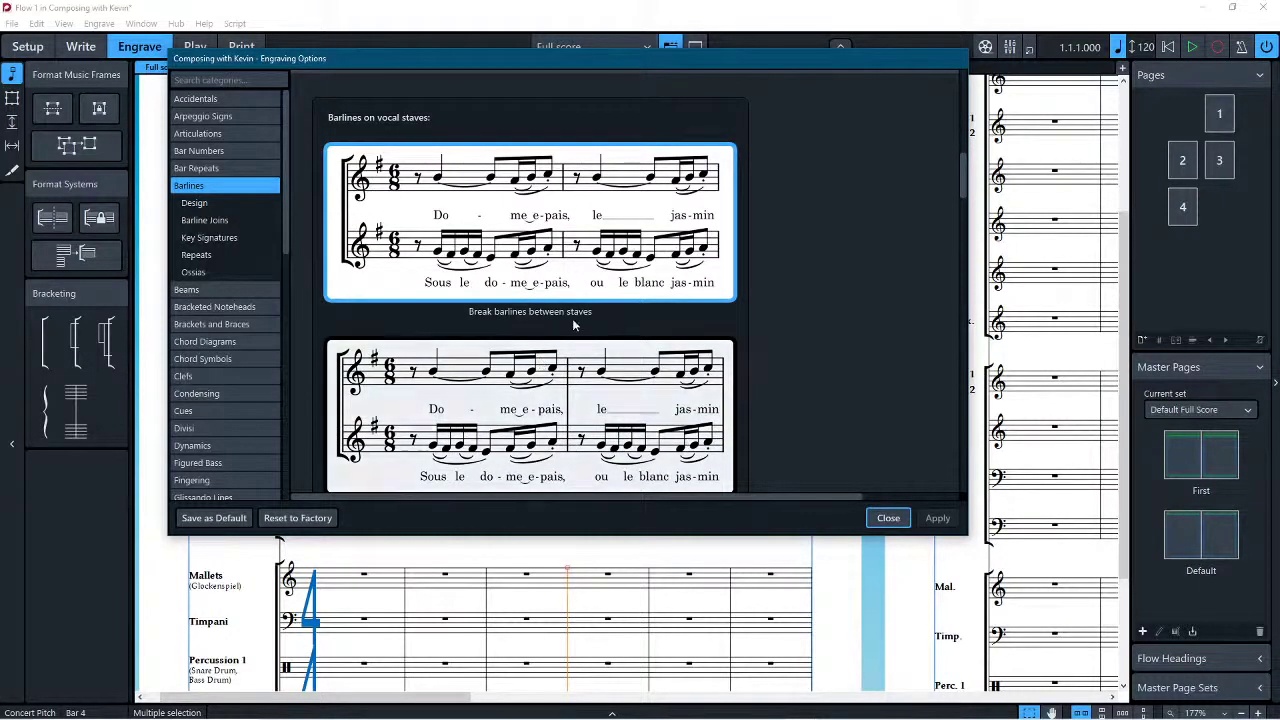
pyautogui.scroll(-1, 584, 372)
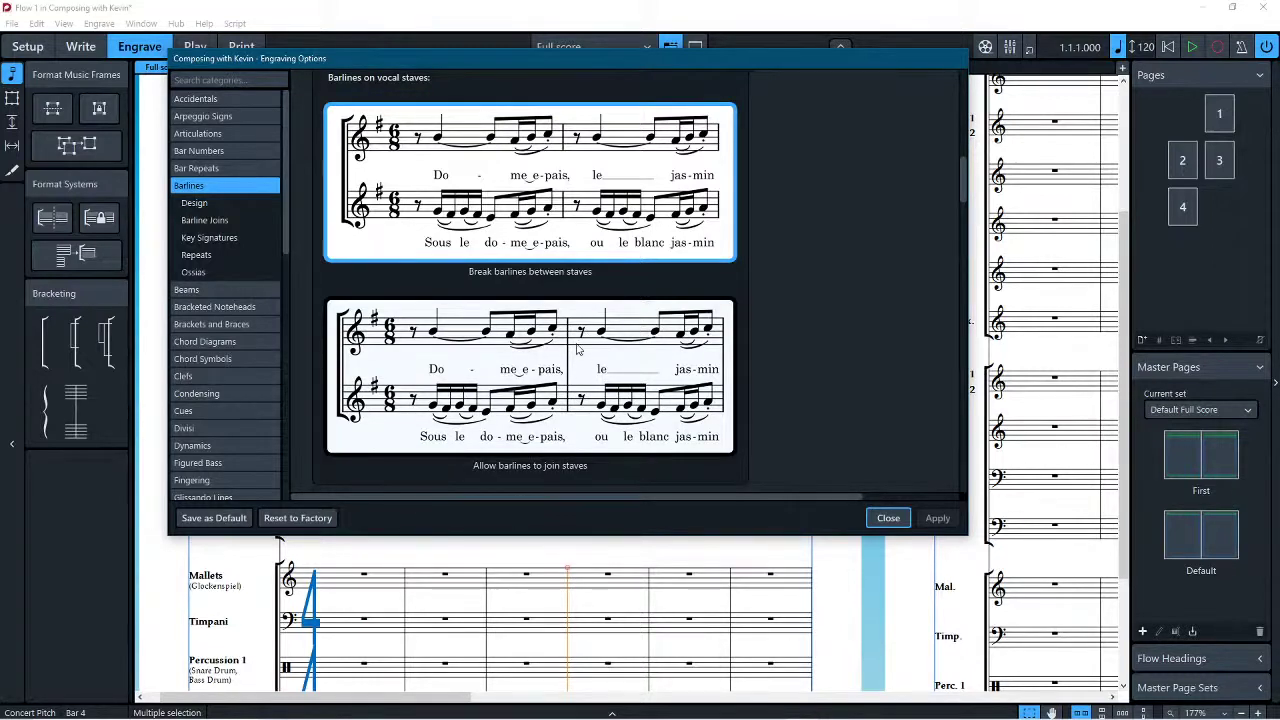
pyautogui.scroll(-3, 578, 348)
pyautogui.scroll(-4, 558, 285)
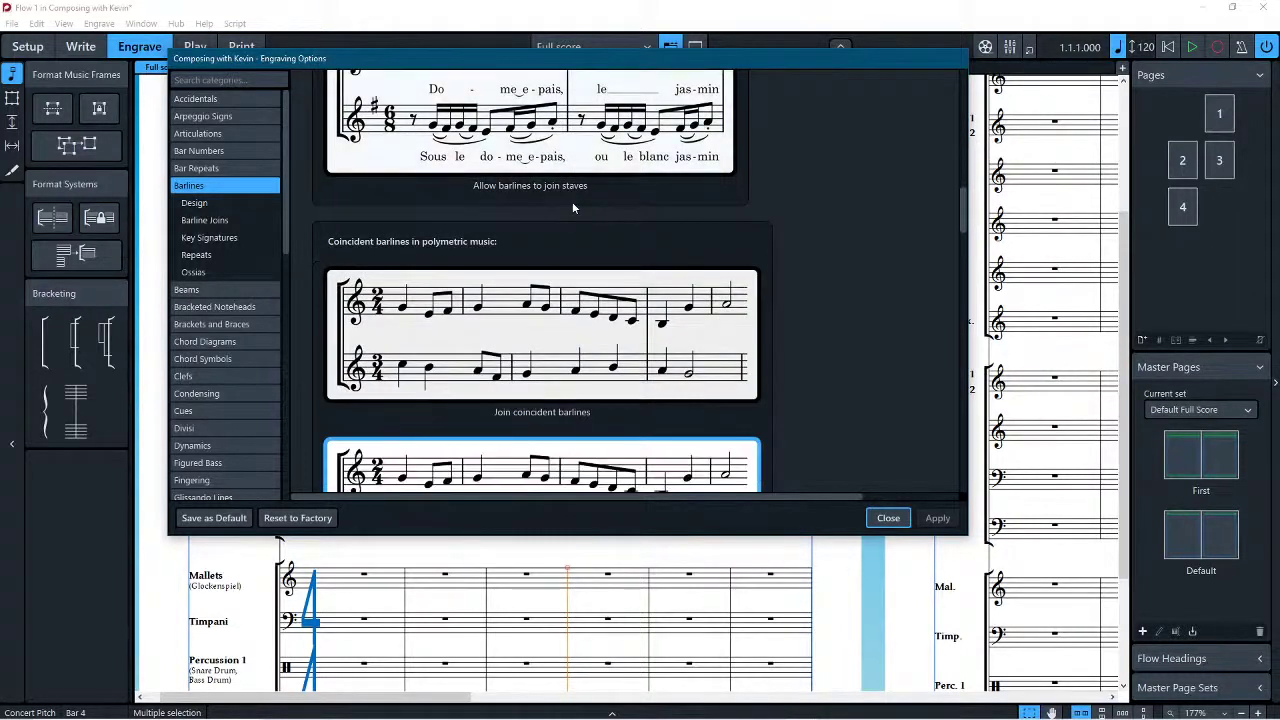
pyautogui.scroll(-3, 573, 207)
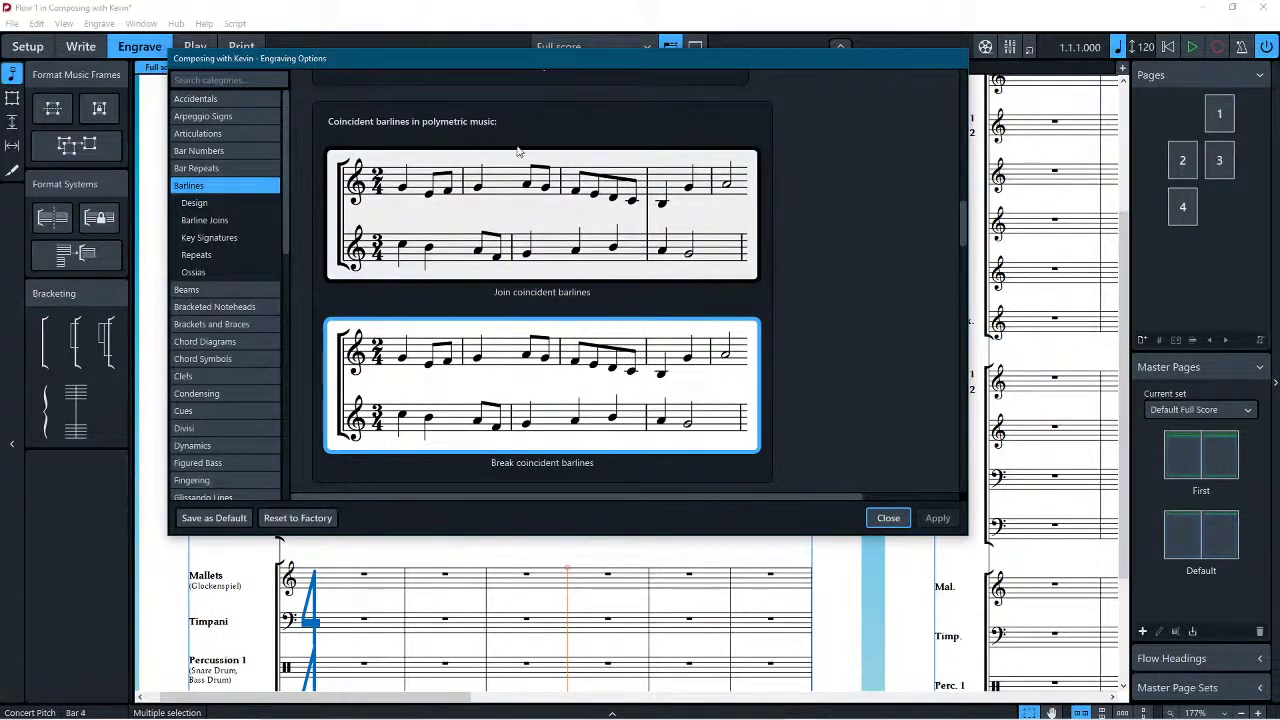
# Step: Examine the barline options for key signature changes, coincident repeats and start repeats at system breaks
pyautogui.scroll(-4, 787, 266)
pyautogui.scroll(-6, 786, 259)
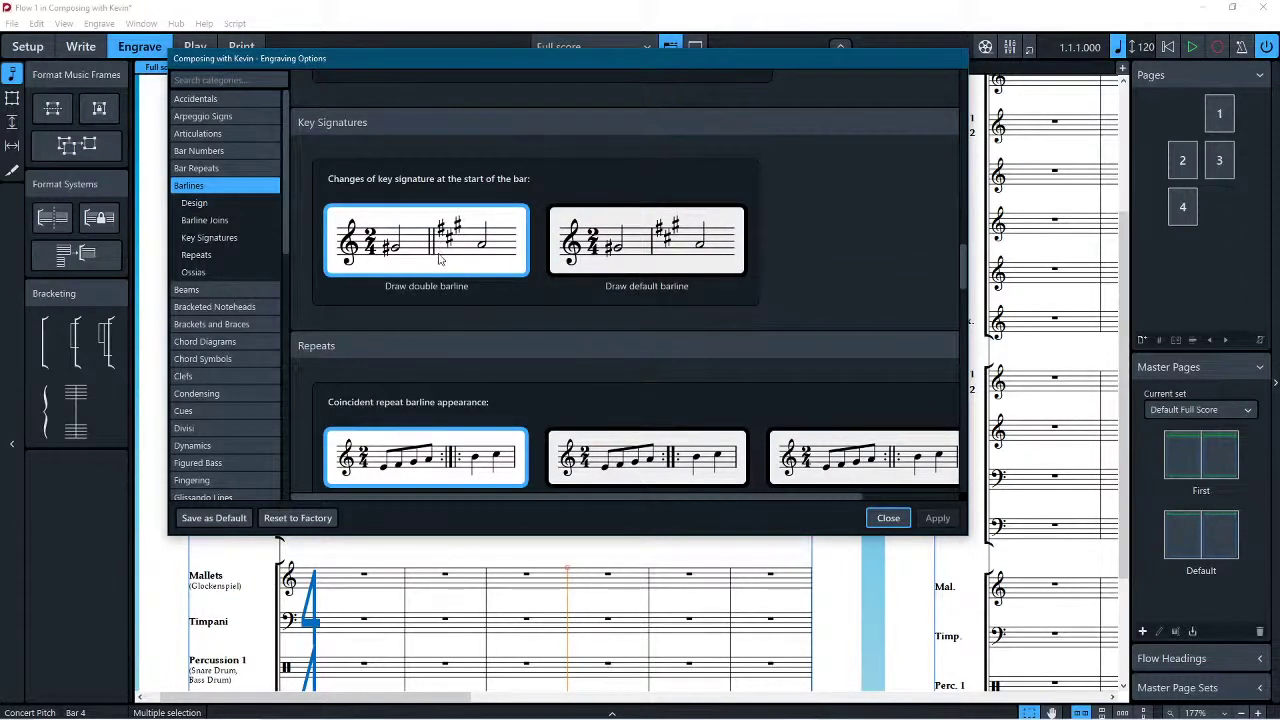
pyautogui.scroll(-1, 438, 258)
pyautogui.scroll(-2, 438, 260)
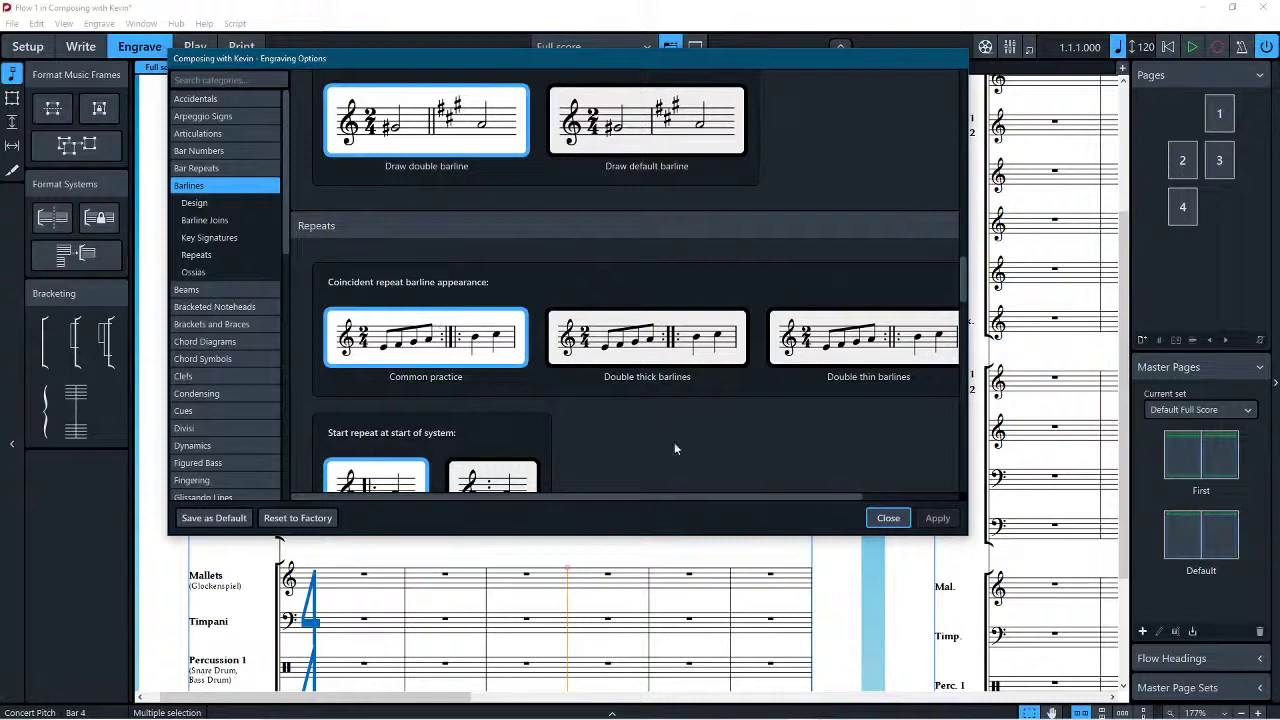
pyautogui.scroll(-1, 447, 340)
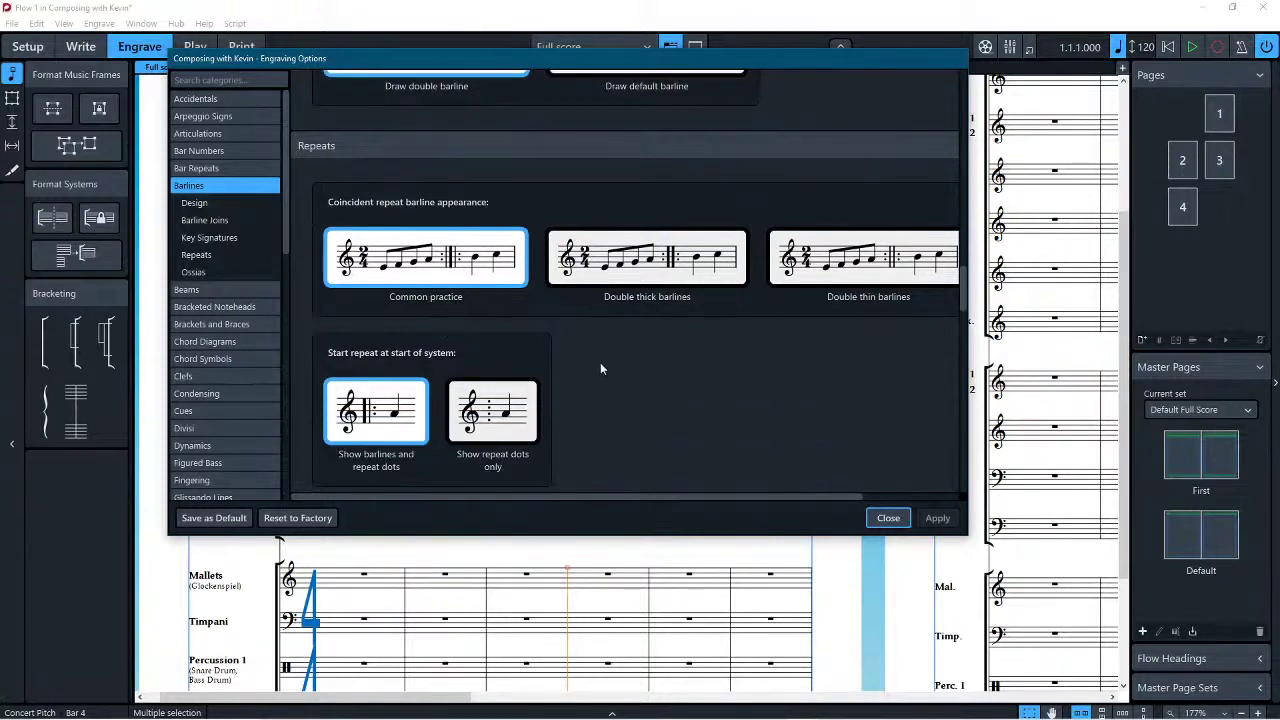
pyautogui.scroll(-1, 600, 366)
pyautogui.scroll(-2, 383, 378)
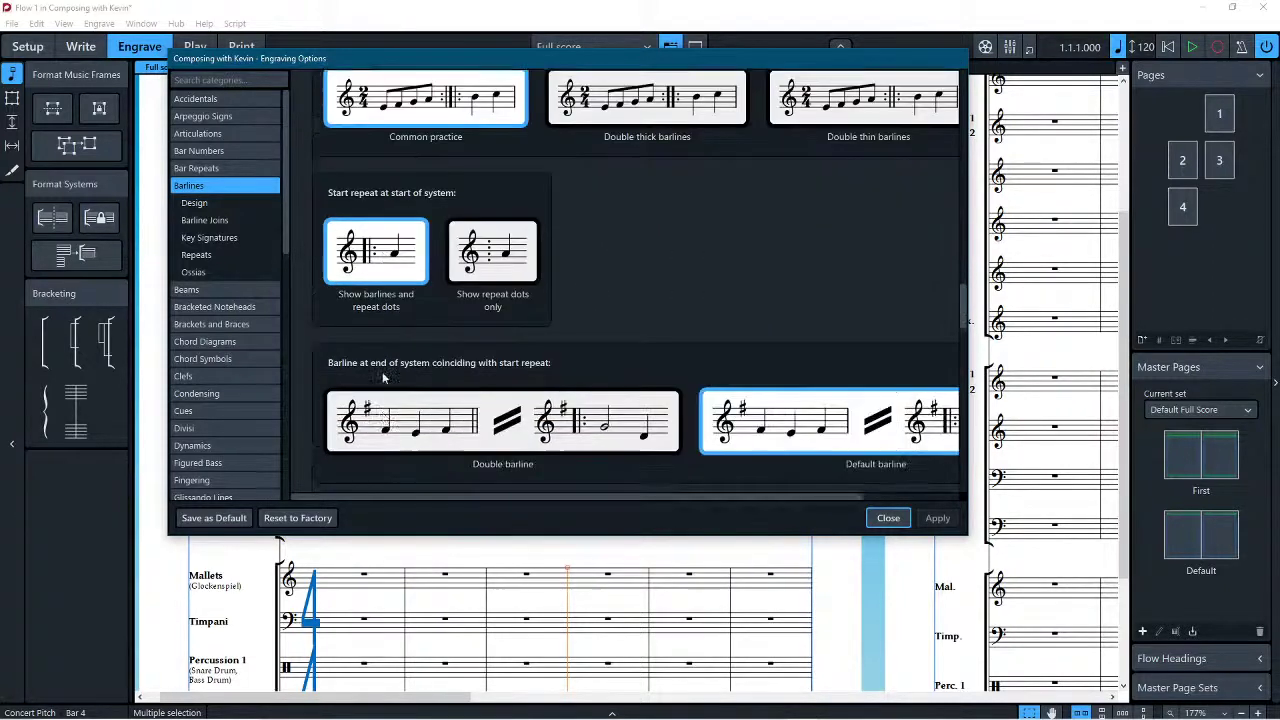
# Step: Review the start repeat barline options and set the barline coinciding with a repeat jump before Coda to Double barline
pyautogui.scroll(-1, 383, 378)
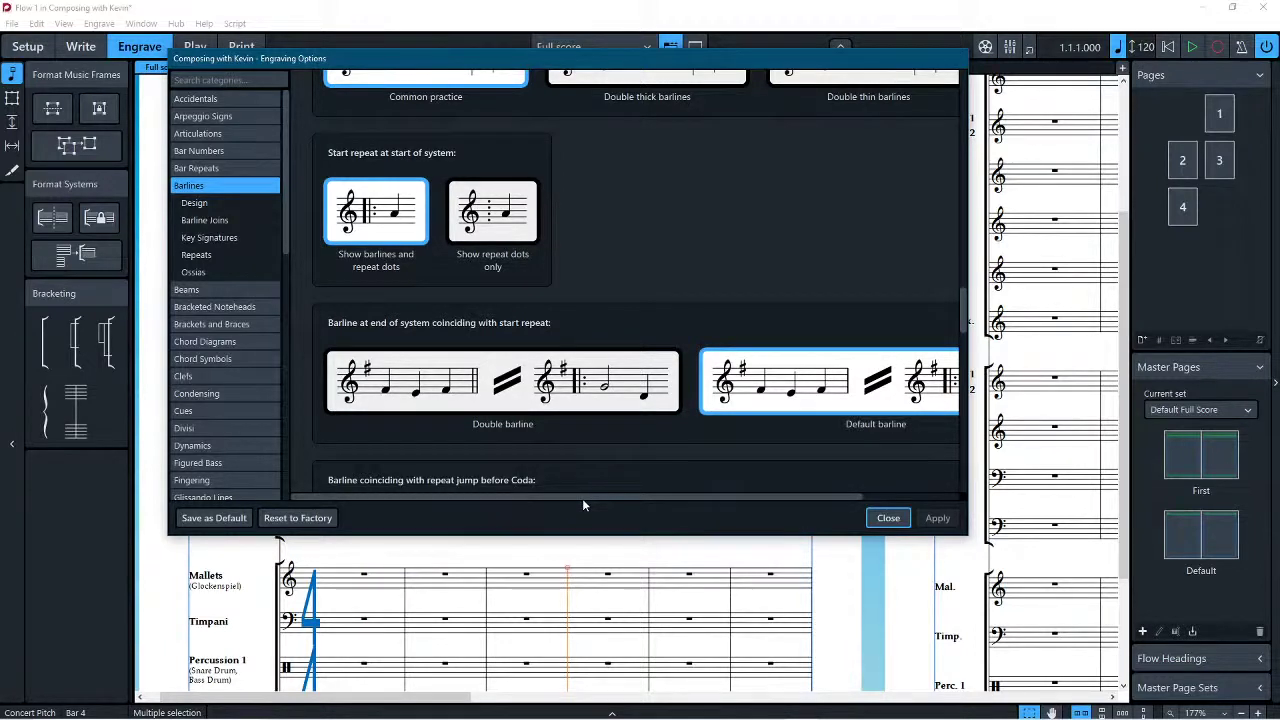
pyautogui.moveTo(582, 495); pyautogui.dragTo(694, 508)
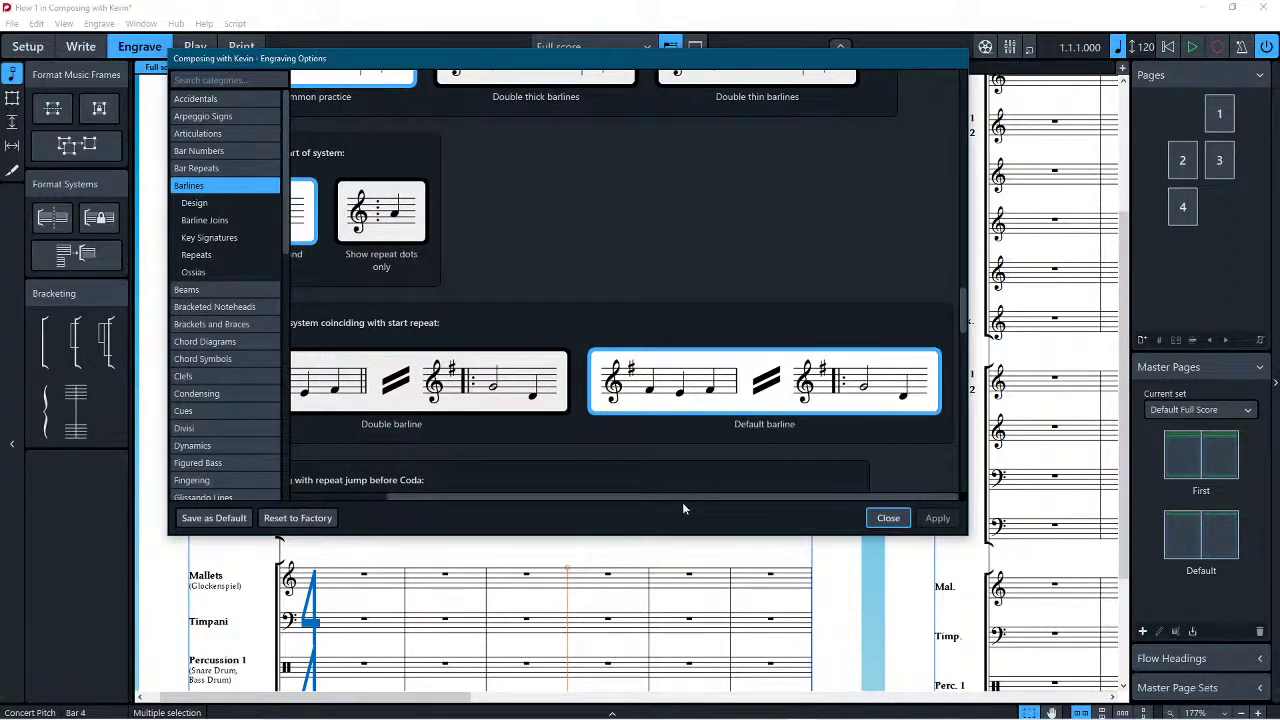
pyautogui.hscroll(-3, 682, 502)
pyautogui.scroll(-4, 787, 366)
pyautogui.scroll(-2, 787, 366)
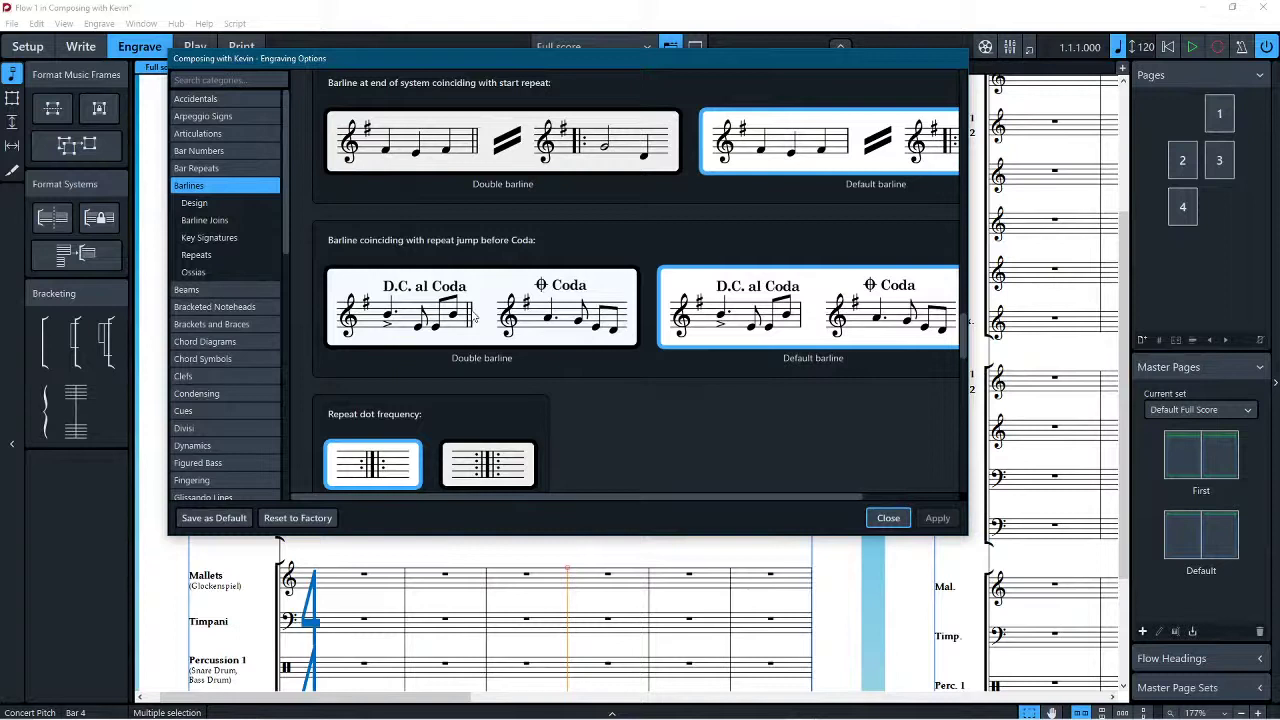
pyautogui.click(545, 302)
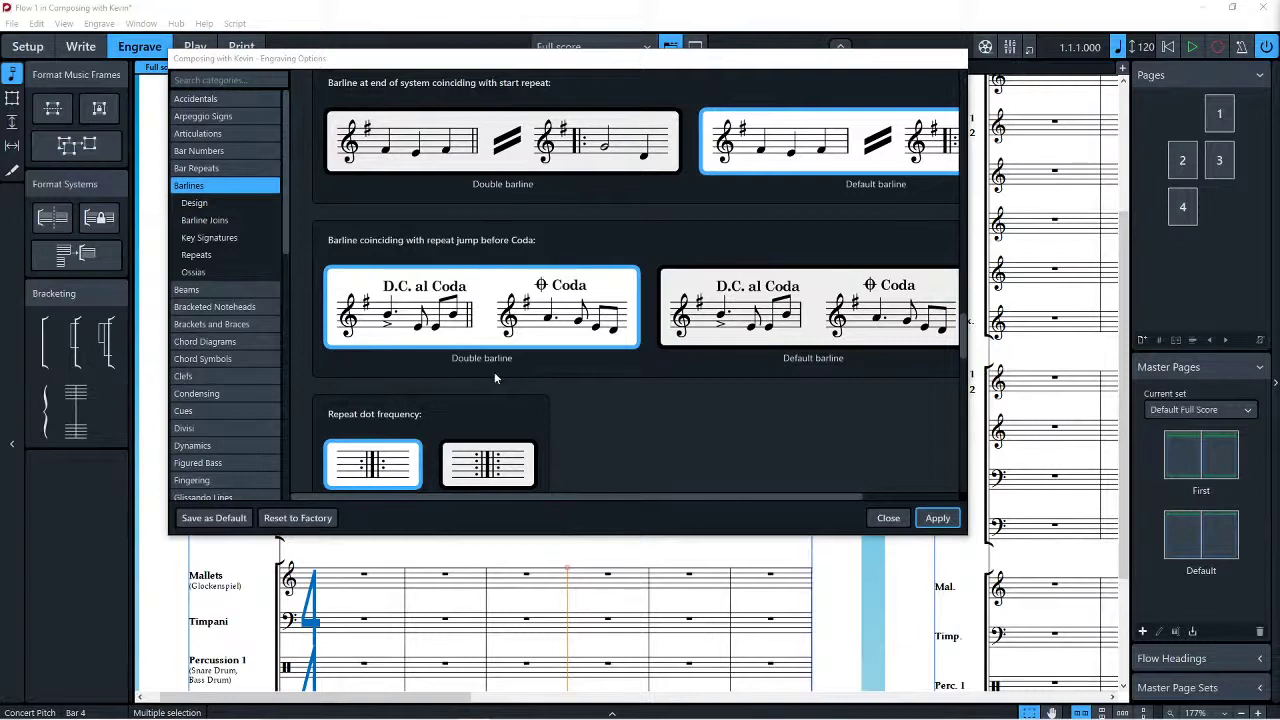
# Step: Examine the repeat dot frequency, repeat barline wings and ossia barline options, including the advanced dashed barline join settings
pyautogui.scroll(-1, 494, 378)
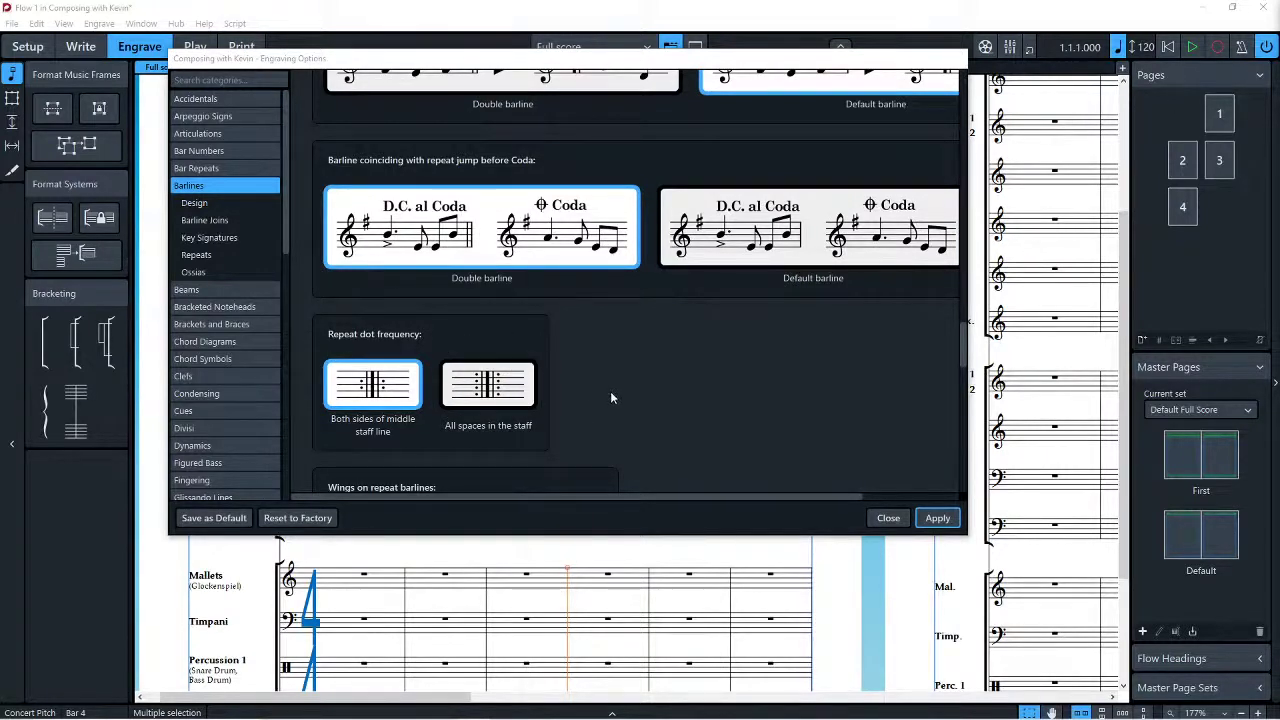
pyautogui.scroll(-3, 600, 399)
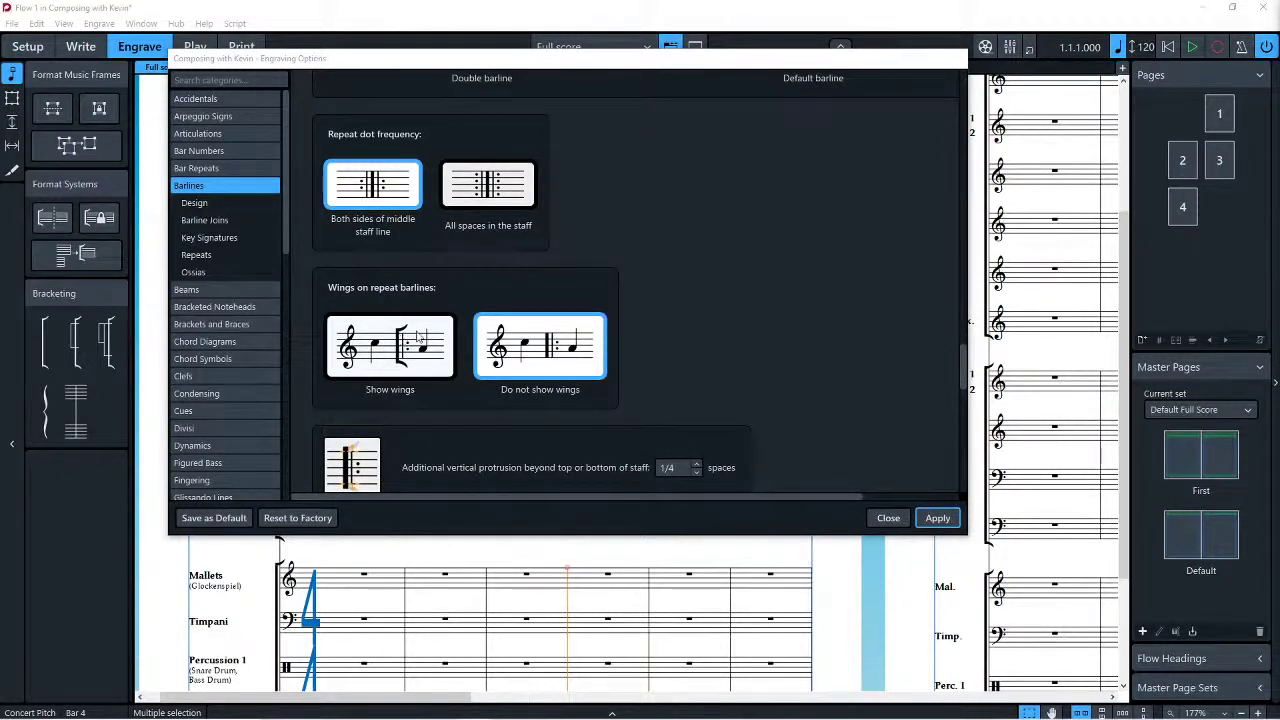
pyautogui.scroll(-2, 617, 324)
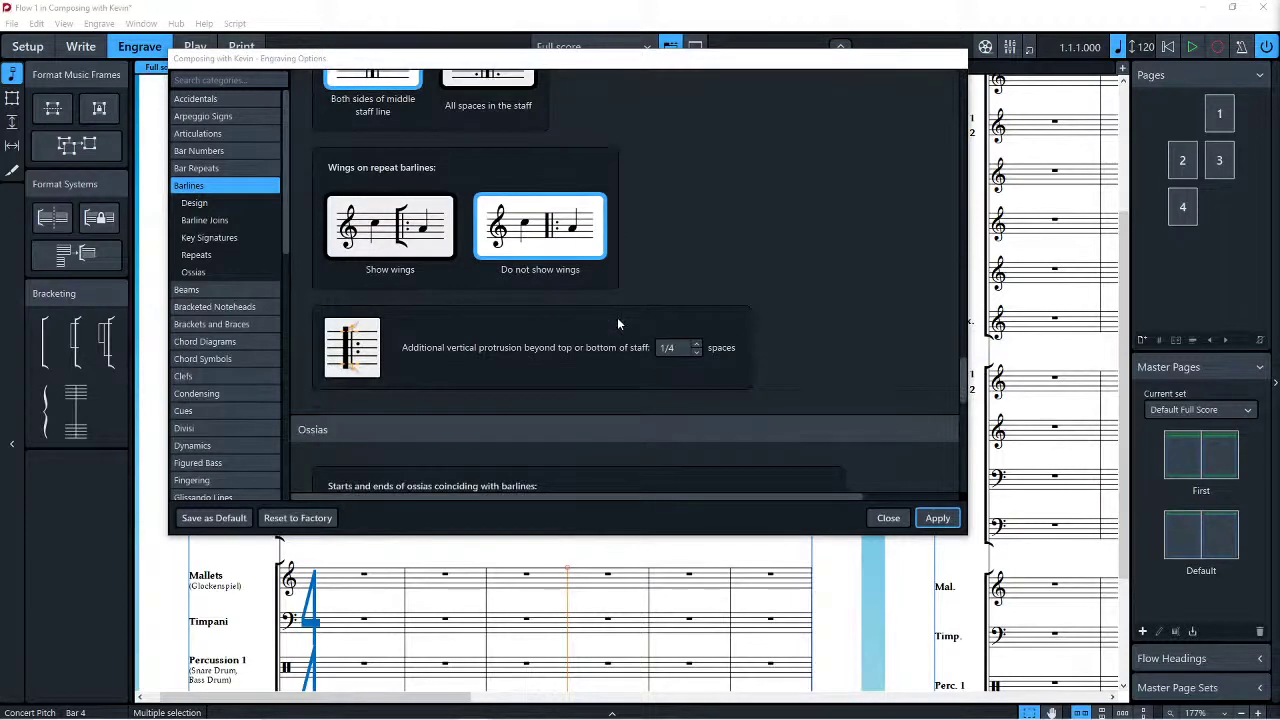
pyautogui.scroll(-2, 810, 266)
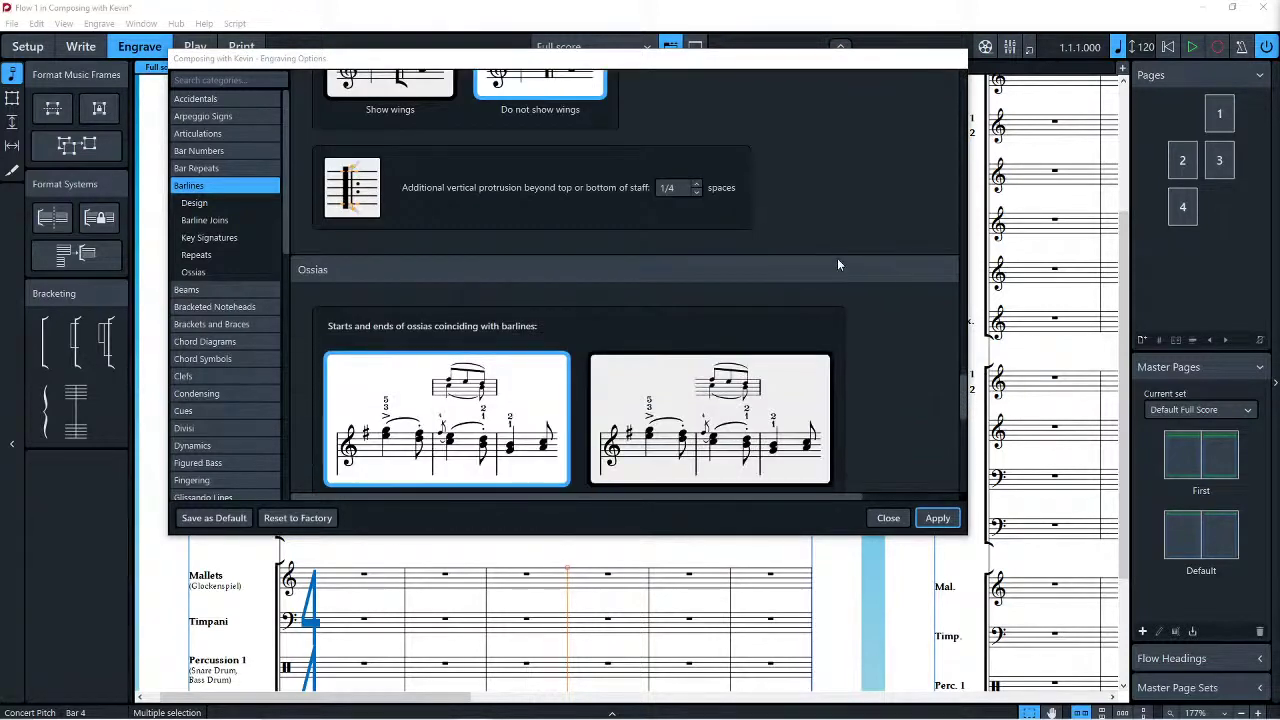
pyautogui.scroll(-1, 840, 256)
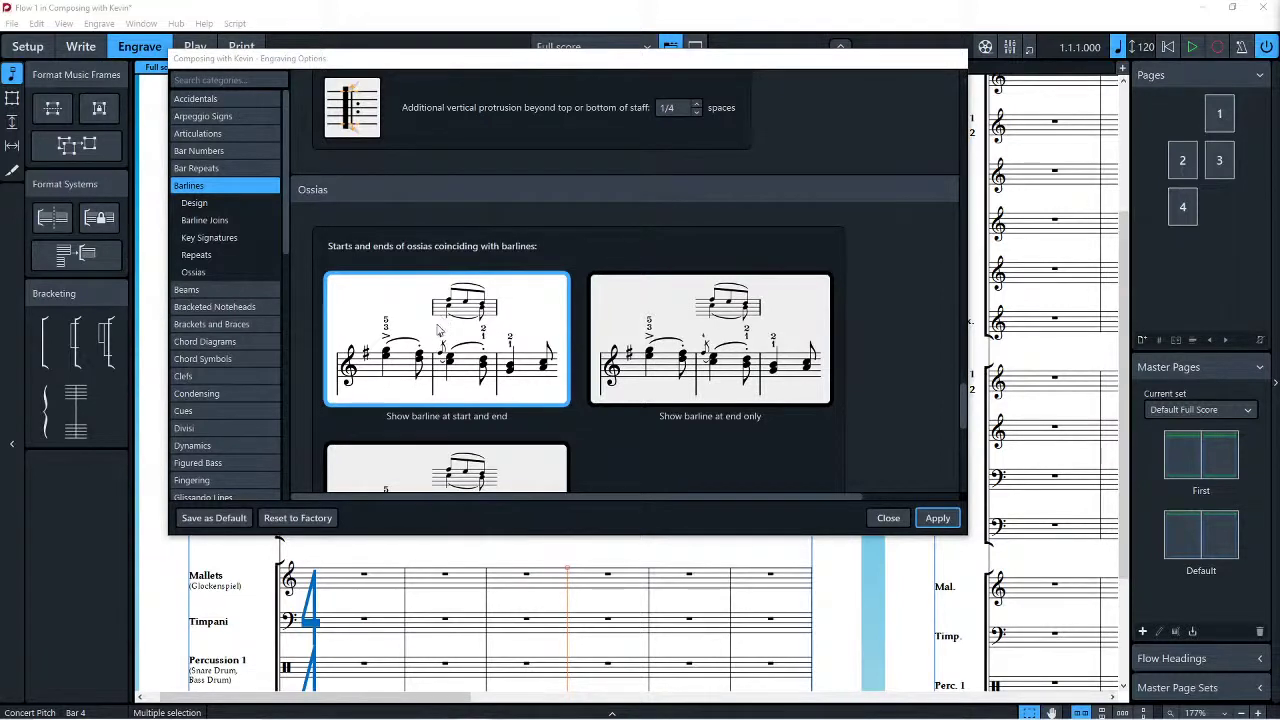
pyautogui.scroll(-2, 618, 330)
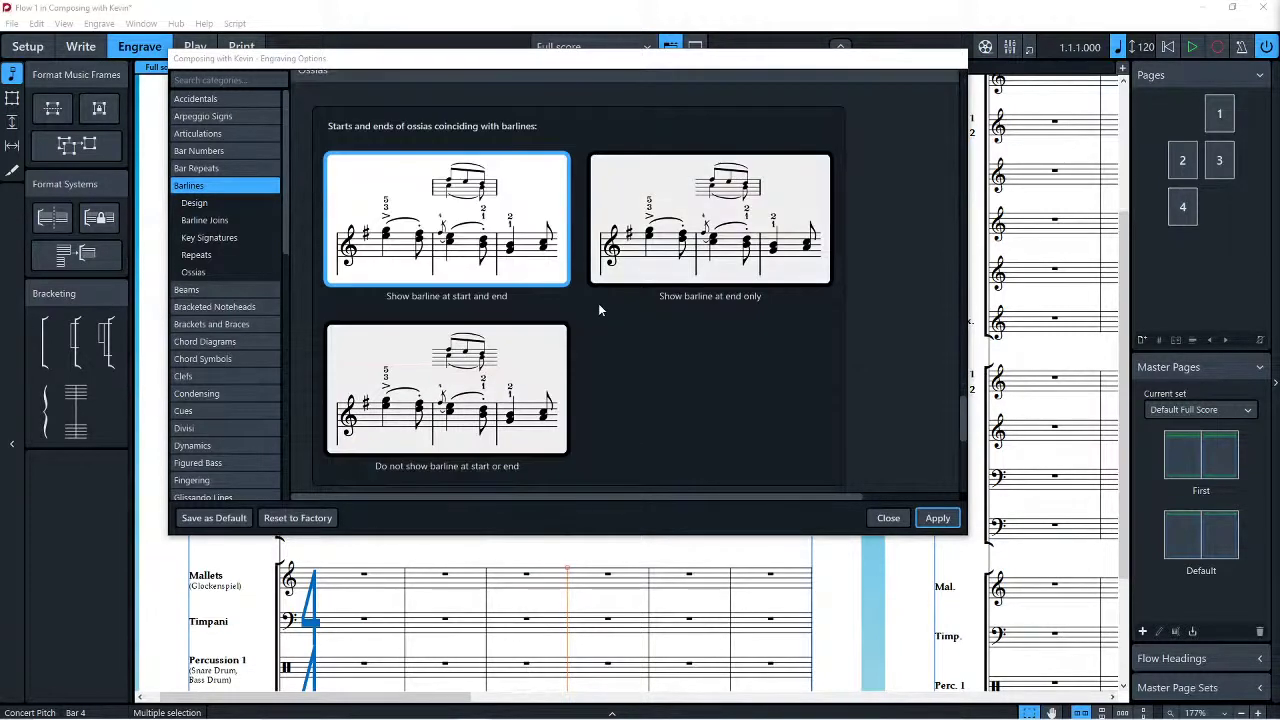
pyautogui.scroll(-1, 510, 263)
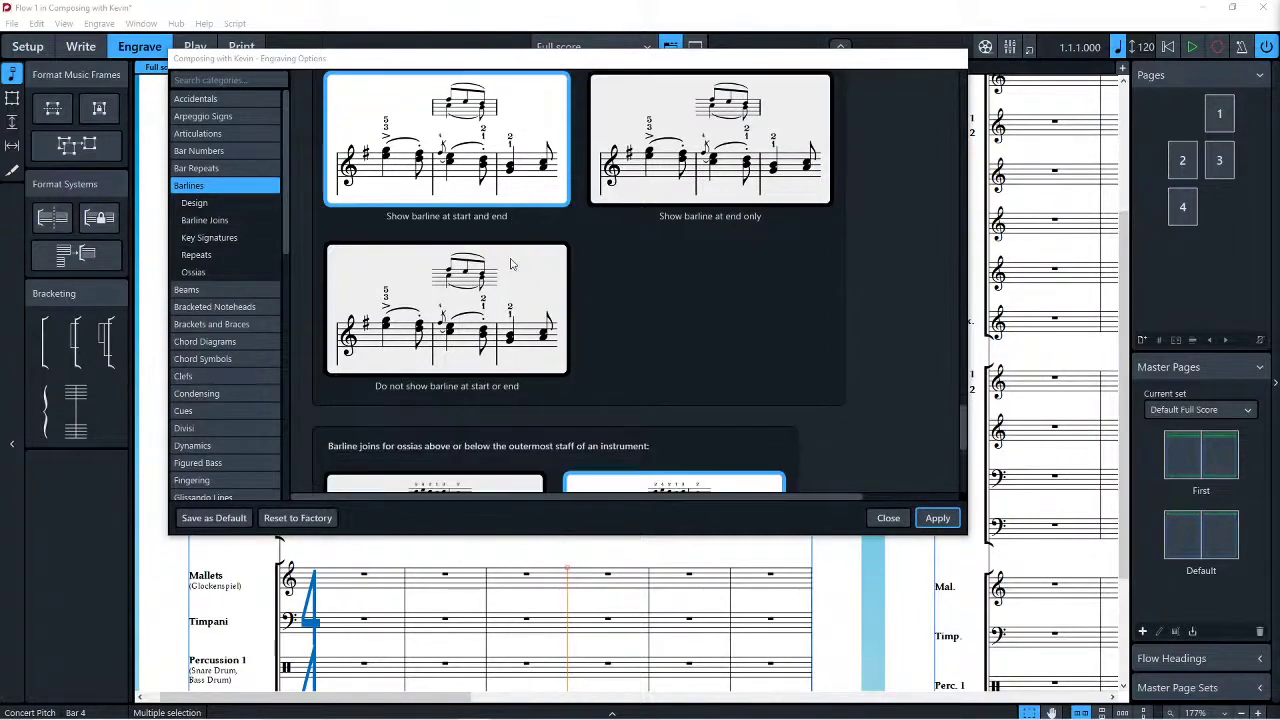
pyautogui.scroll(-2, 510, 263)
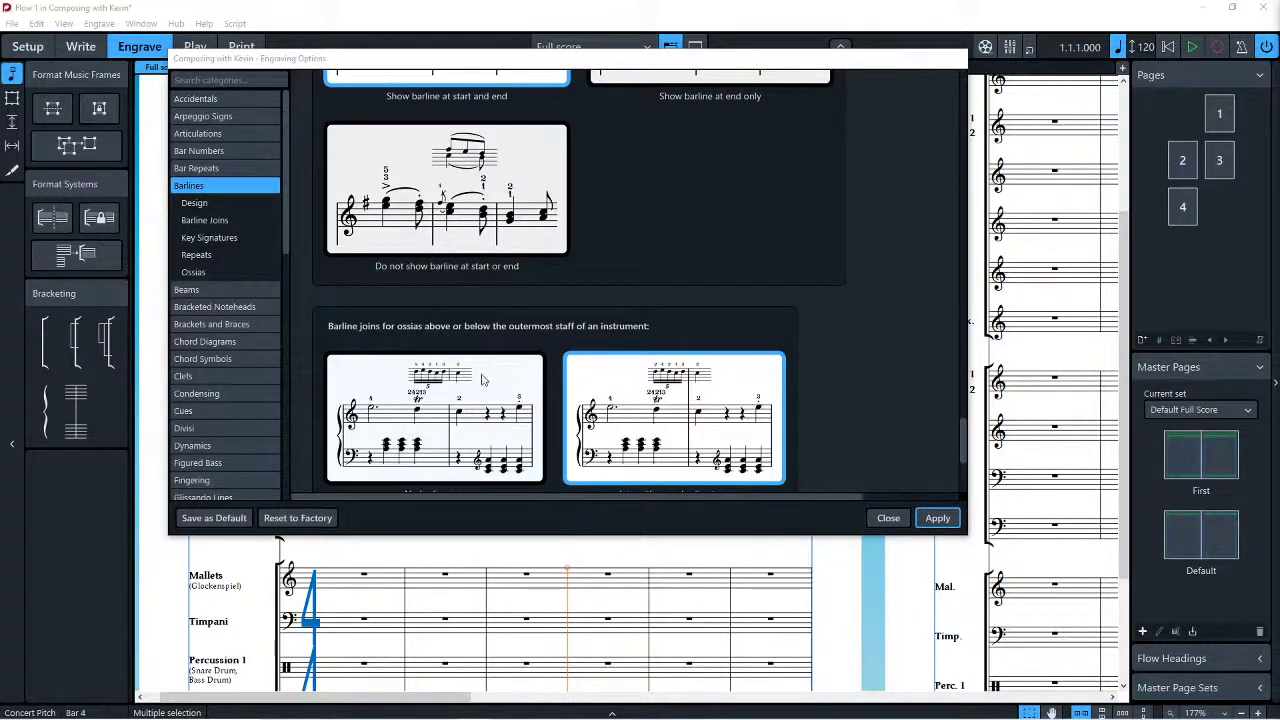
pyautogui.scroll(-4, 675, 400)
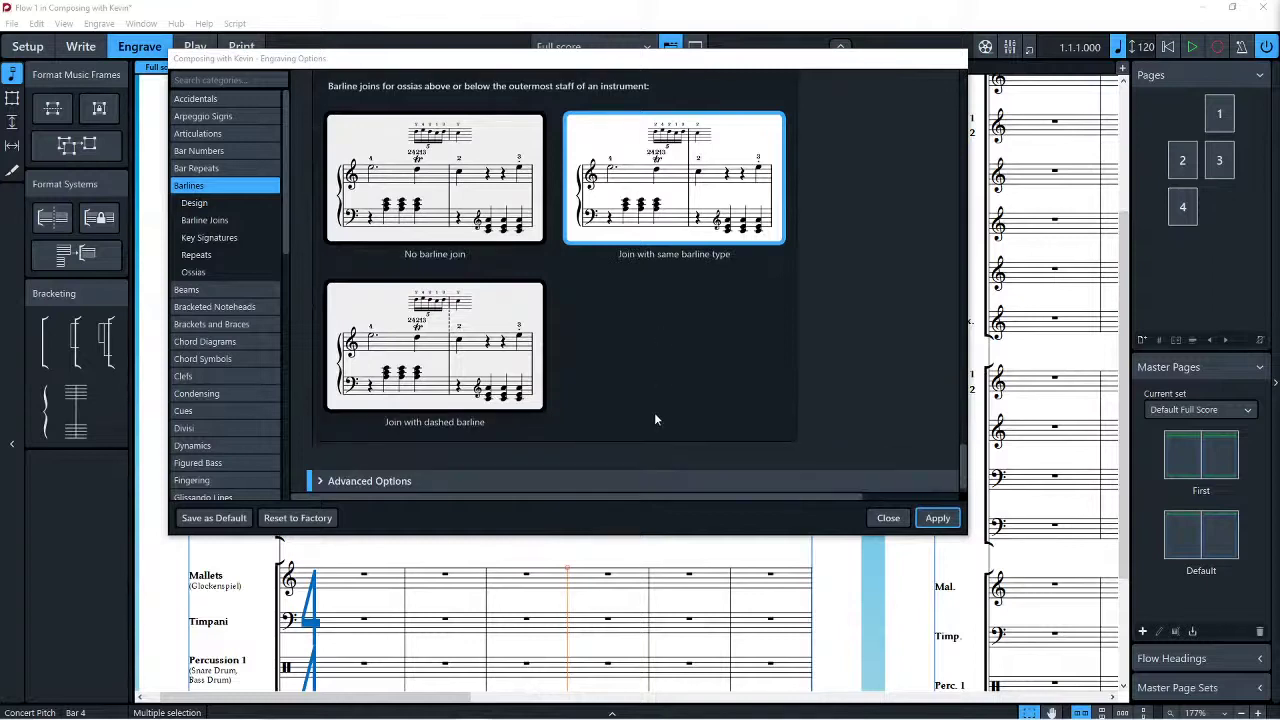
pyautogui.scroll(-1, 638, 228)
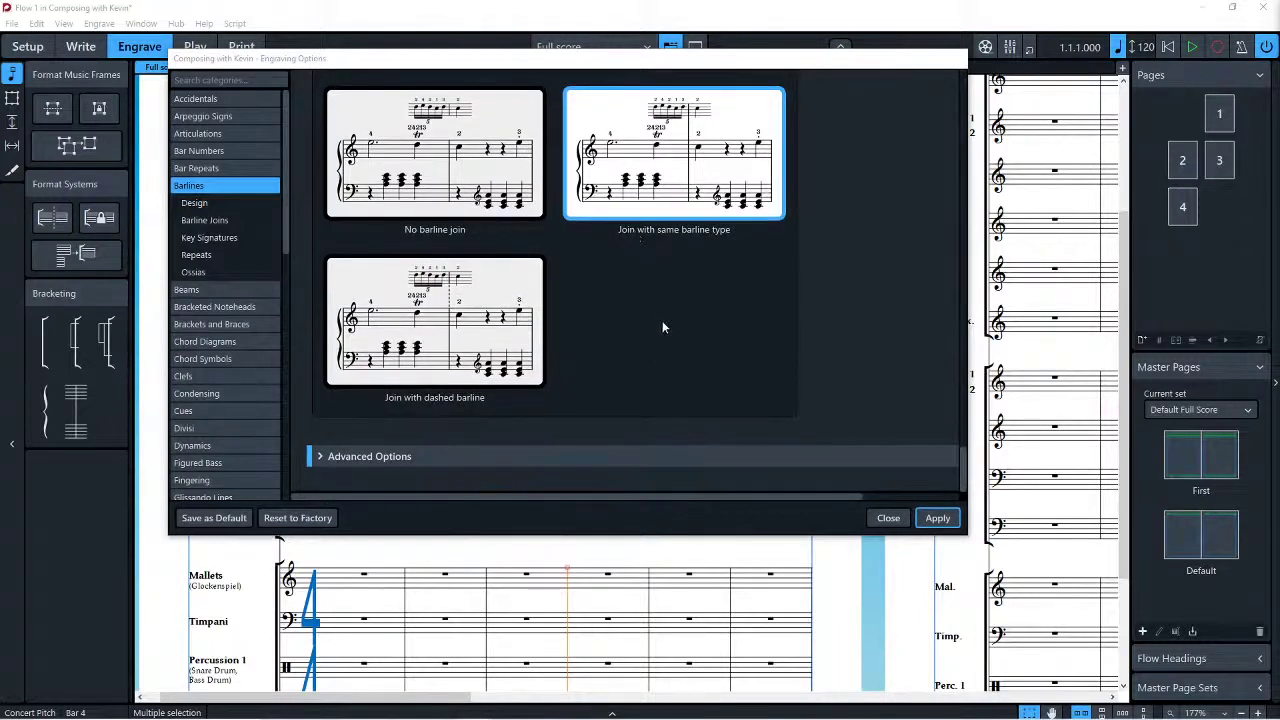
pyautogui.click(640, 456)
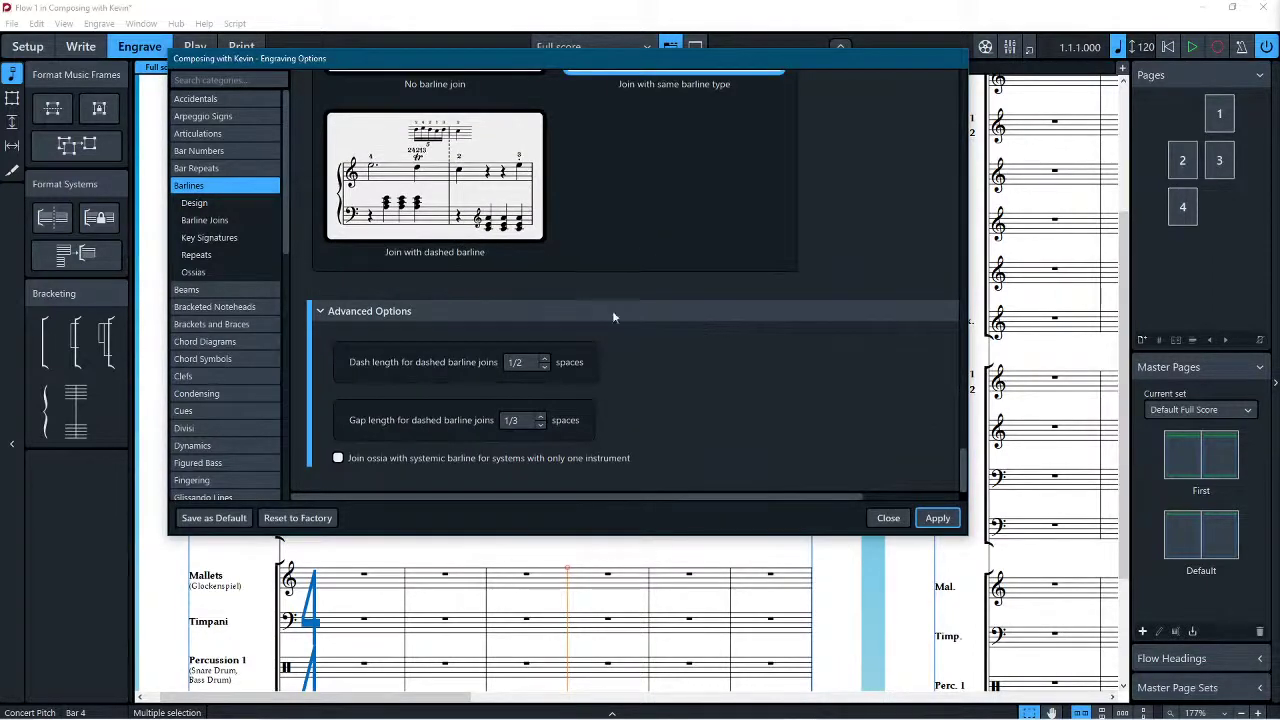
# Step: Examine the vertical position options for beams, from beams outside the staff and between staves to 32nd note and grace note beams
pyautogui.click(253, 294)
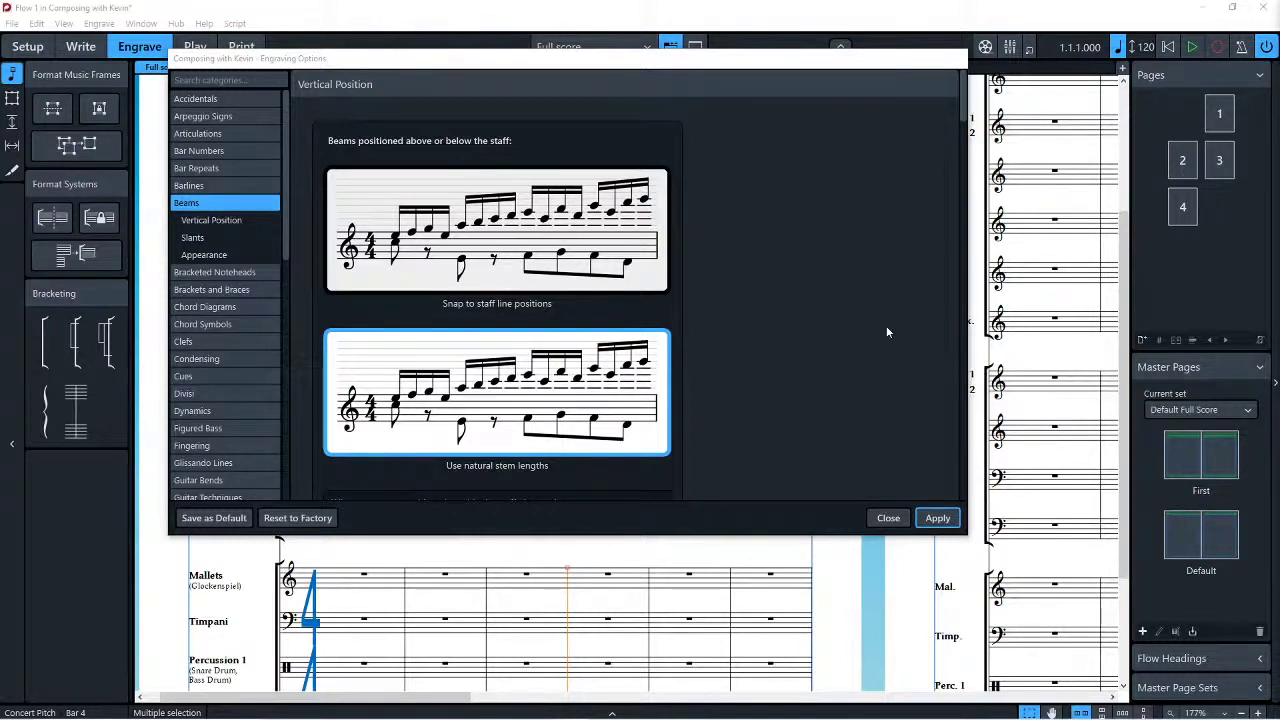
pyautogui.scroll(-2, 886, 332)
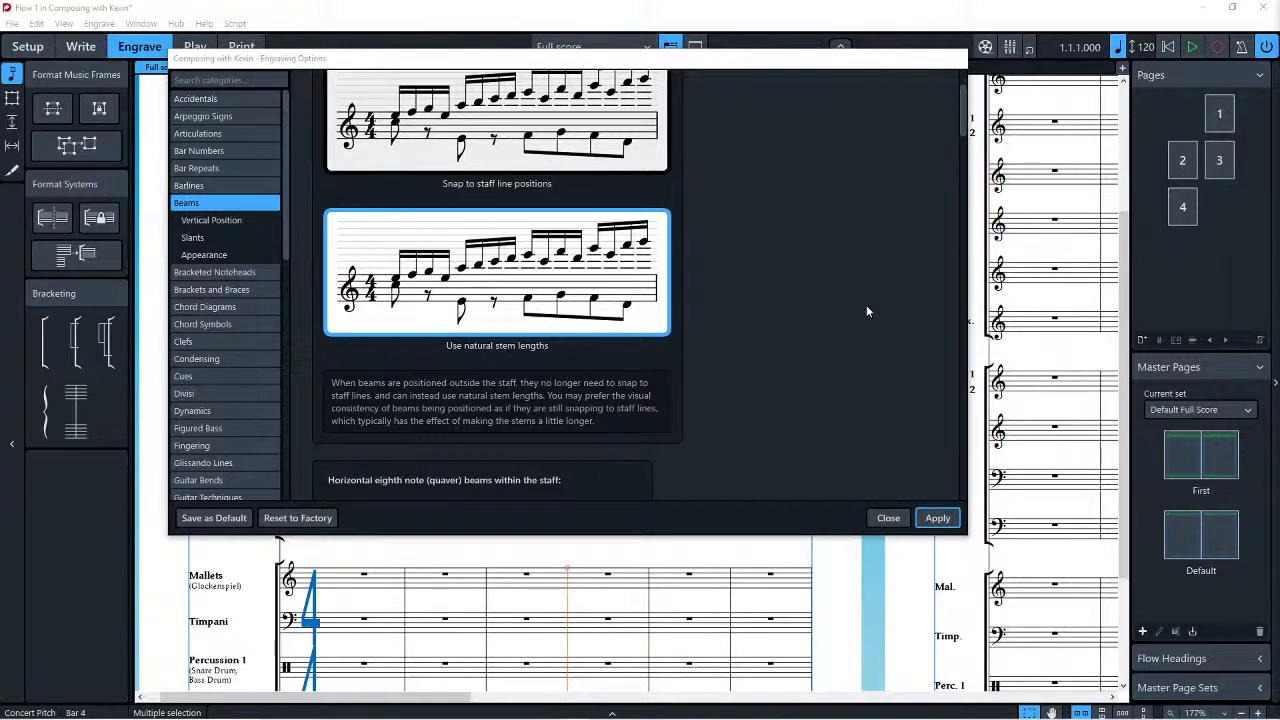
pyautogui.scroll(2, 855, 312)
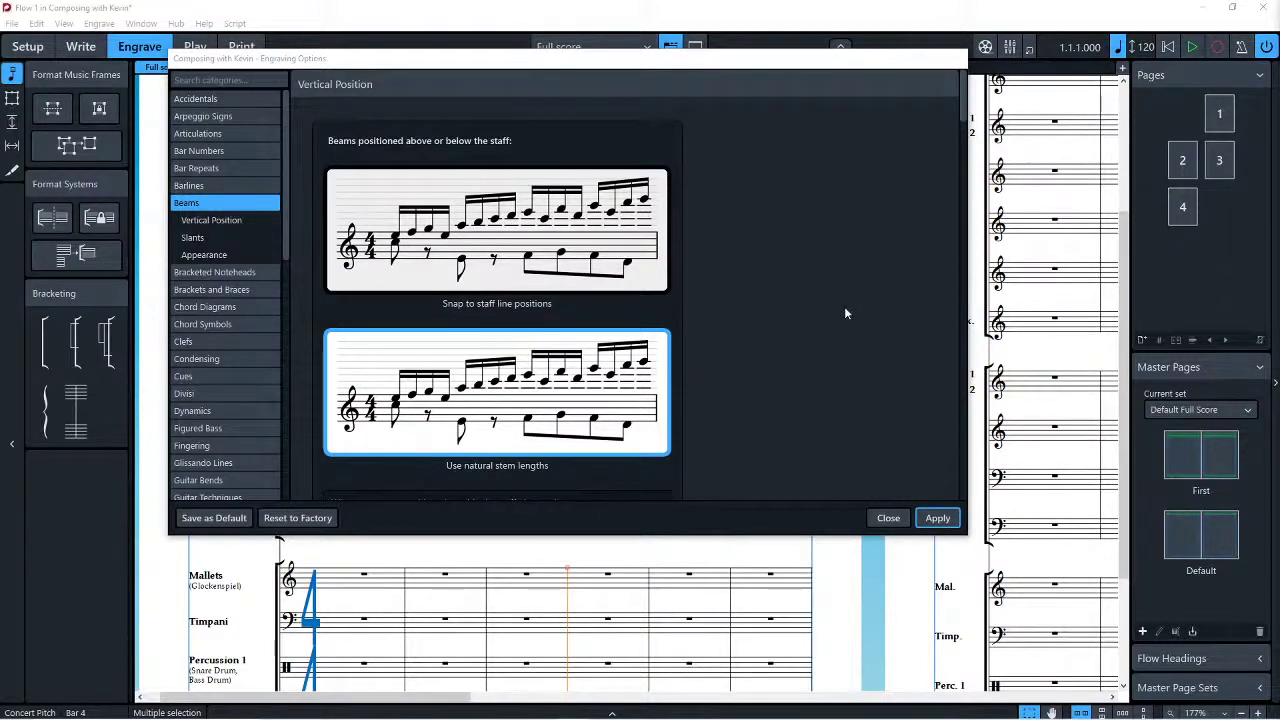
pyautogui.scroll(-5, 844, 306)
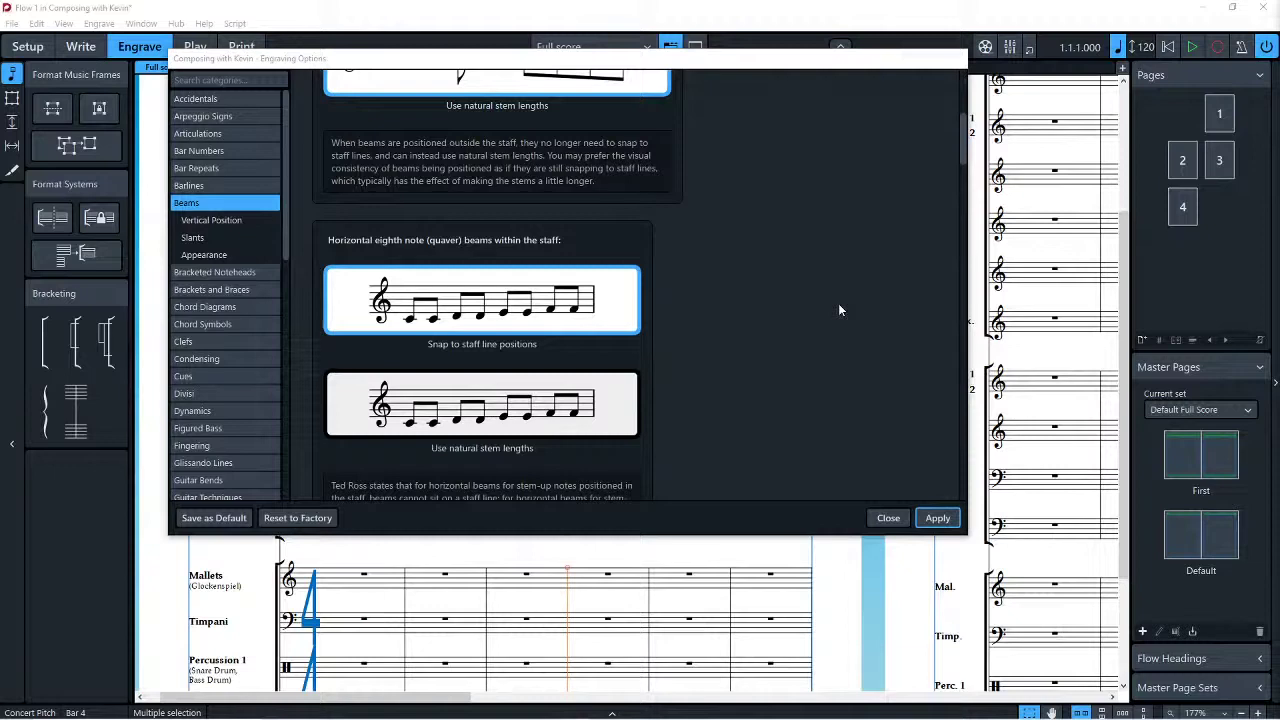
pyautogui.scroll(-3, 840, 310)
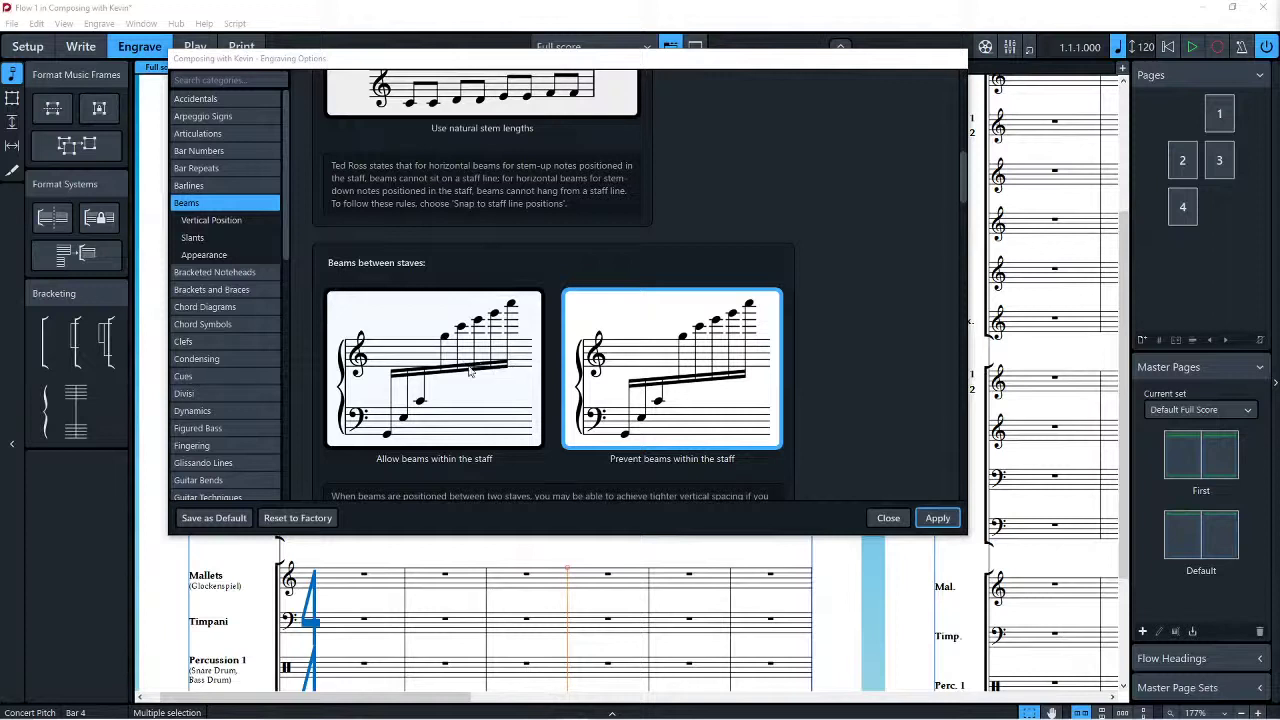
pyautogui.scroll(-6, 705, 375)
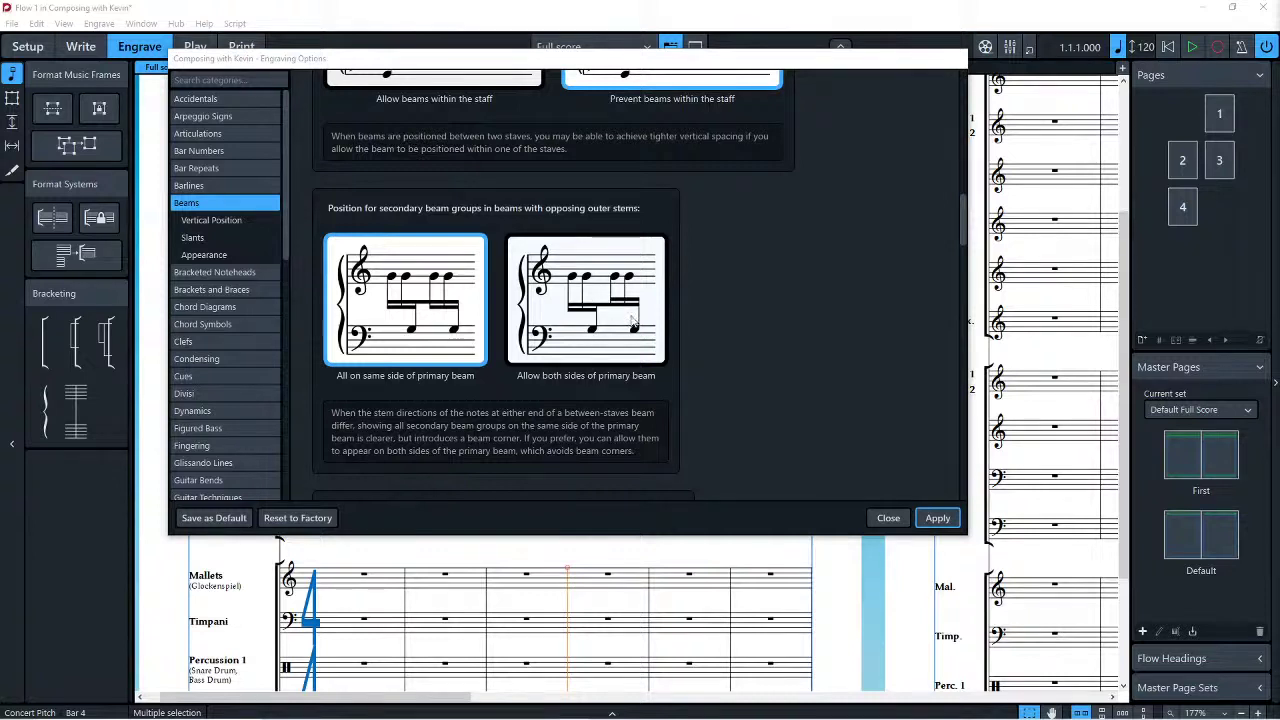
pyautogui.scroll(-1, 424, 300)
pyautogui.scroll(-5, 424, 300)
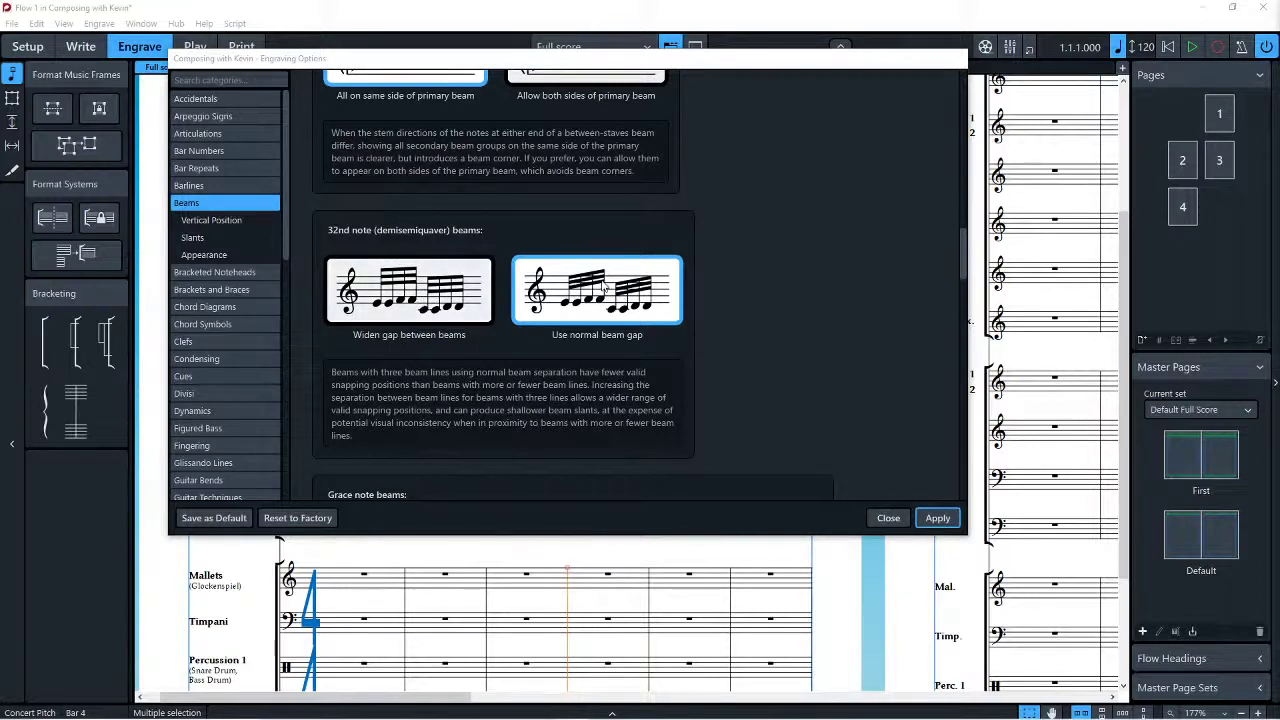
pyautogui.scroll(-5, 590, 285)
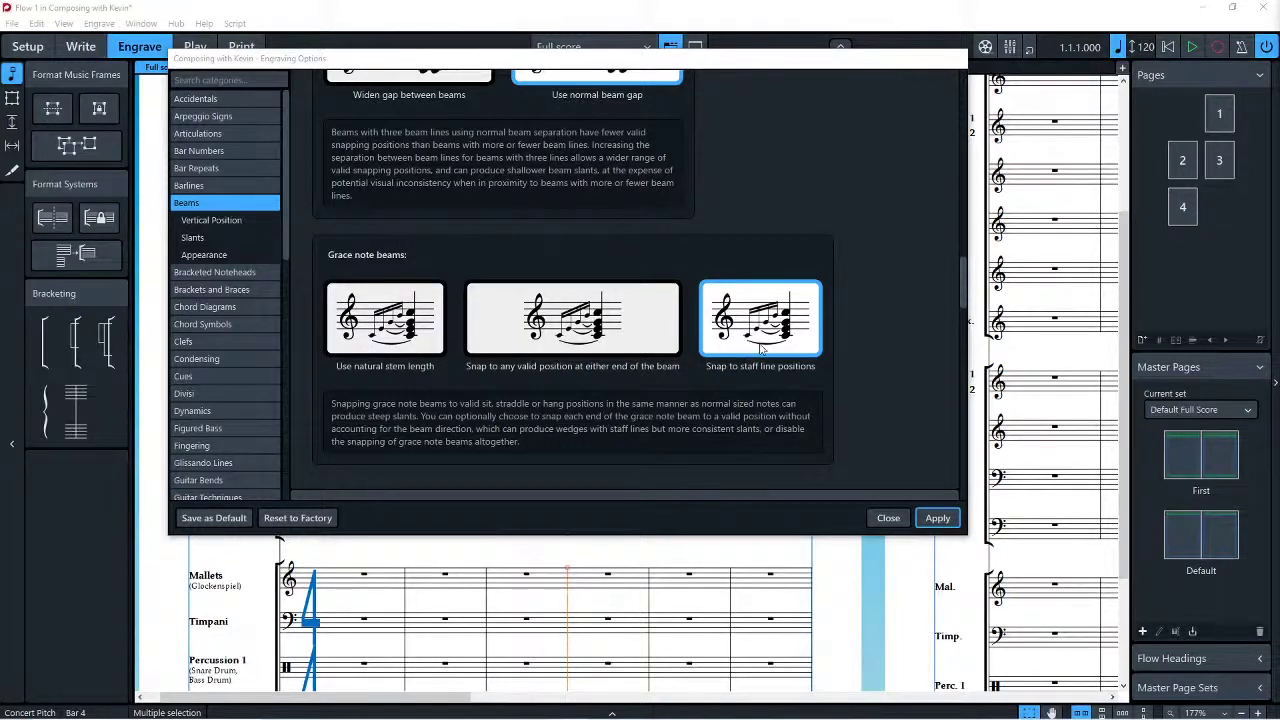
# Step: Examine the beam slant settings for normal spacing and the advanced options for quarter-space slants, repeated notes and repeated patterns
pyautogui.scroll(-6, 550, 306)
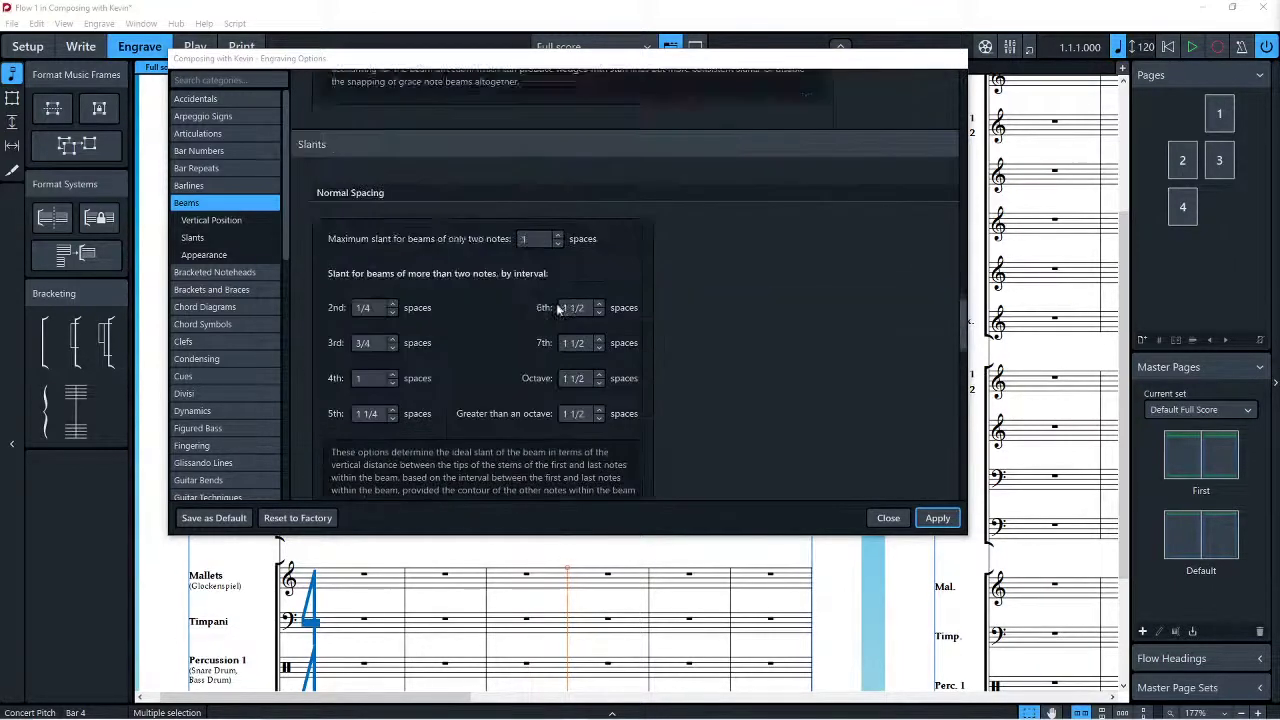
pyautogui.scroll(-3, 557, 309)
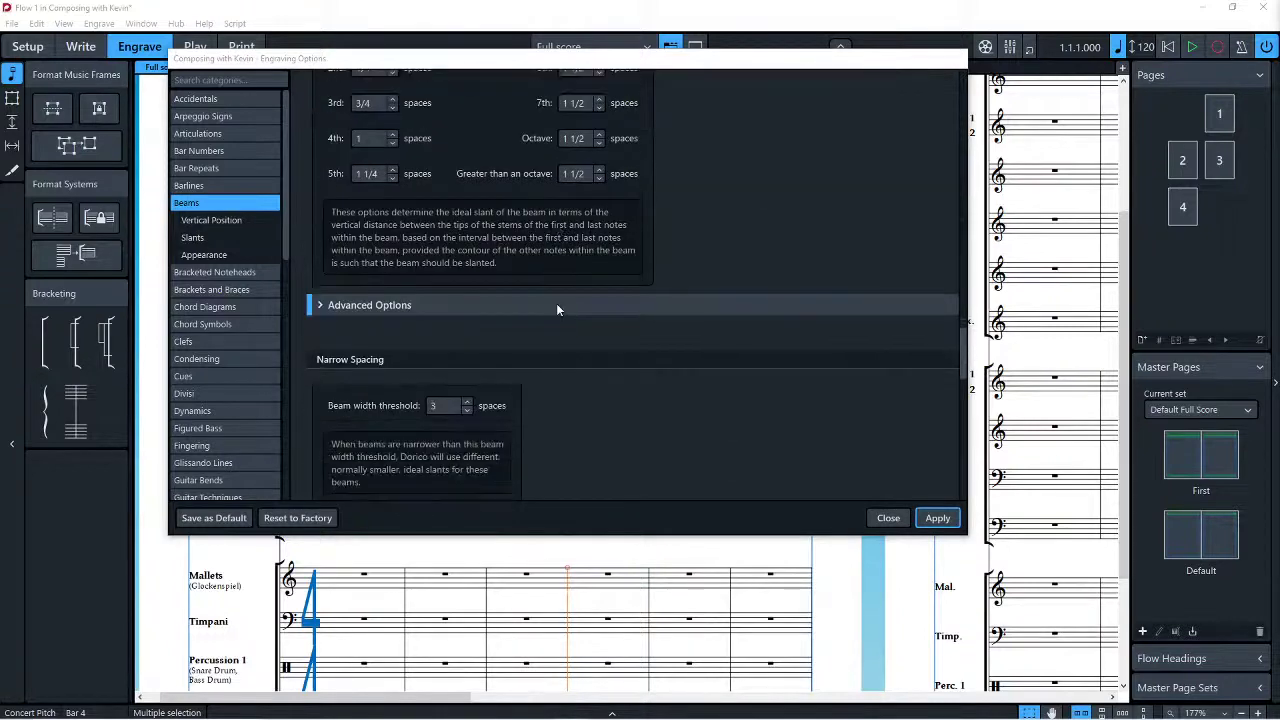
pyautogui.click(353, 307)
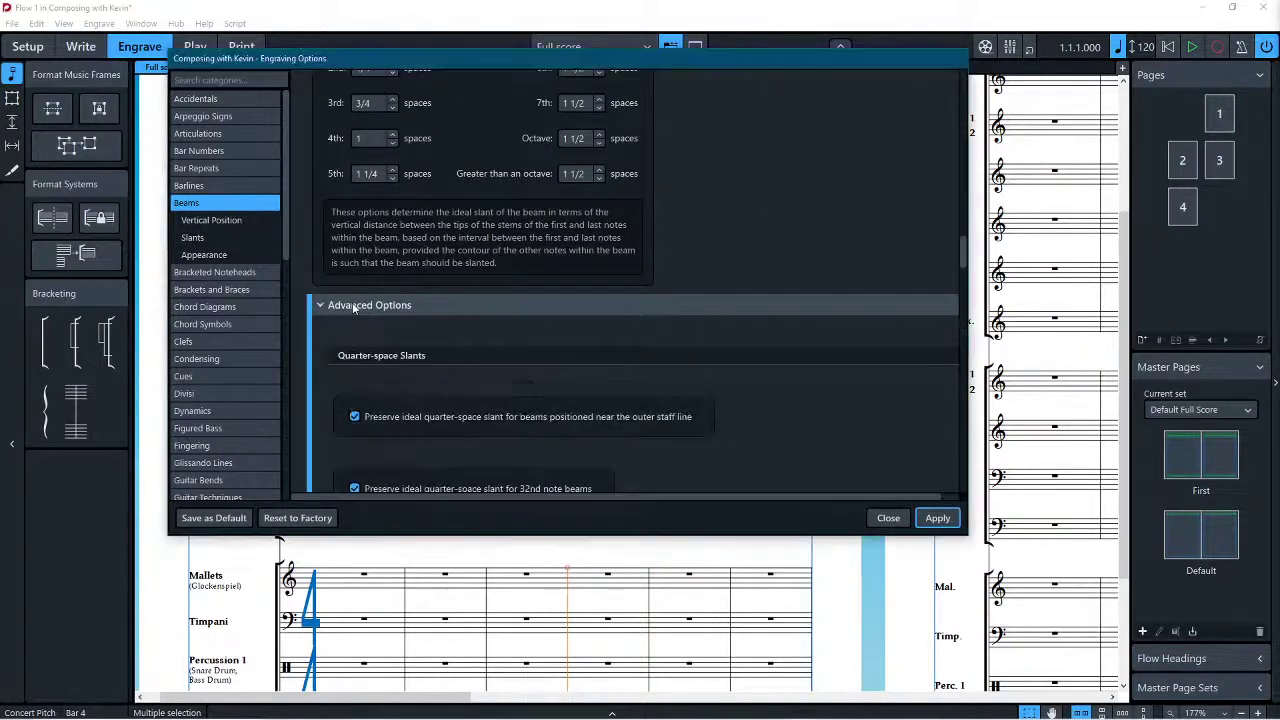
pyautogui.scroll(-2, 676, 297)
pyautogui.scroll(-3, 676, 300)
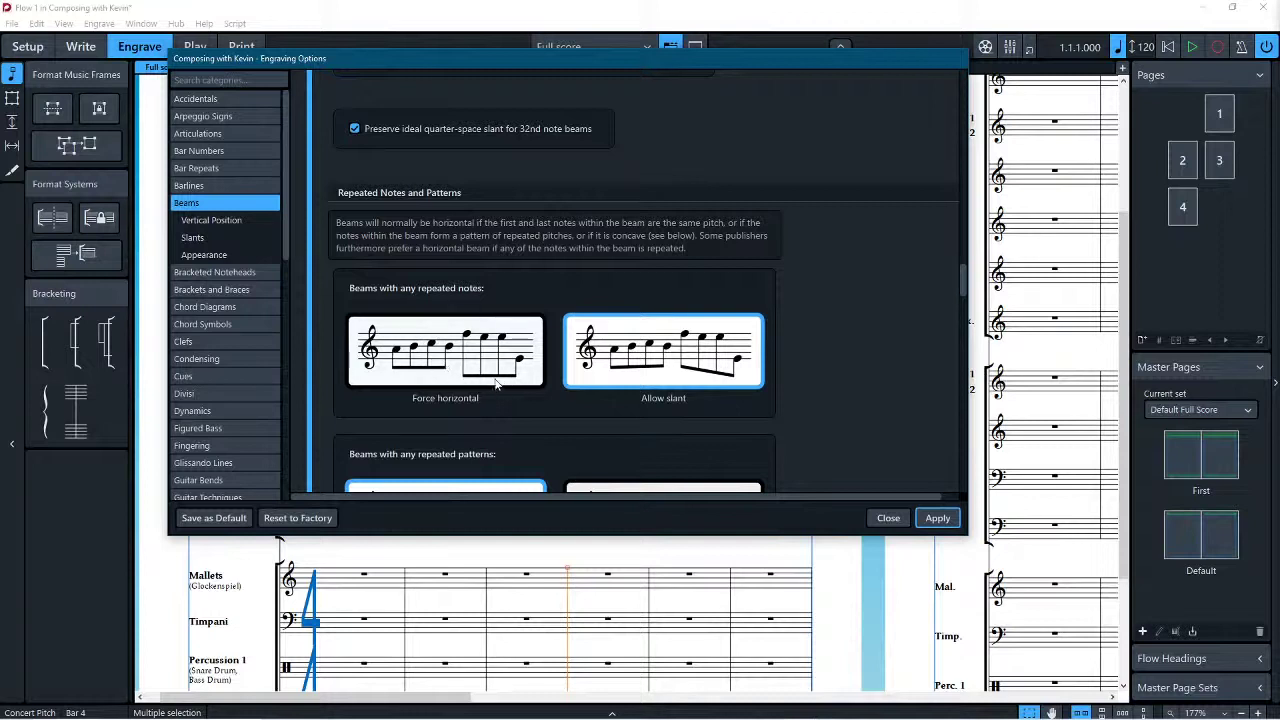
pyautogui.scroll(-2, 523, 333)
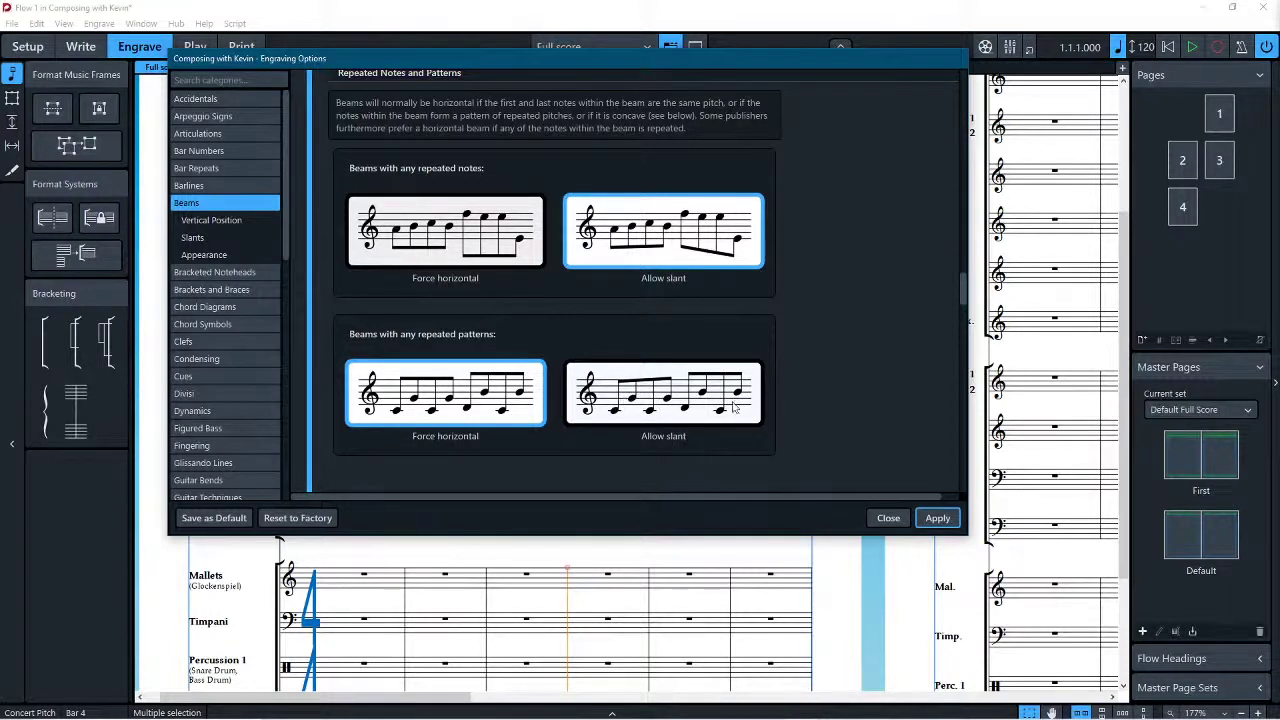
# Step: Examine the beam slant options for single-line percussion staves, five-line percussion staves and grids
pyautogui.scroll(-3, 710, 396)
pyautogui.scroll(-2, 700, 400)
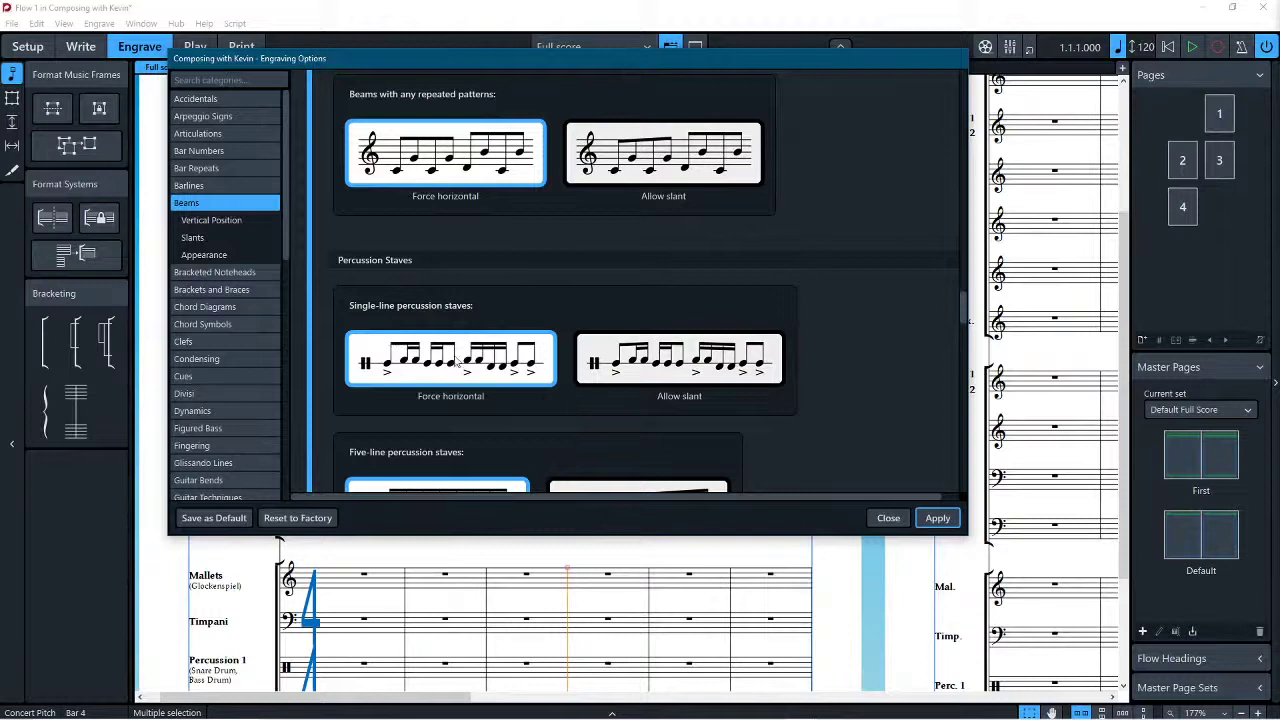
pyautogui.scroll(-4, 661, 368)
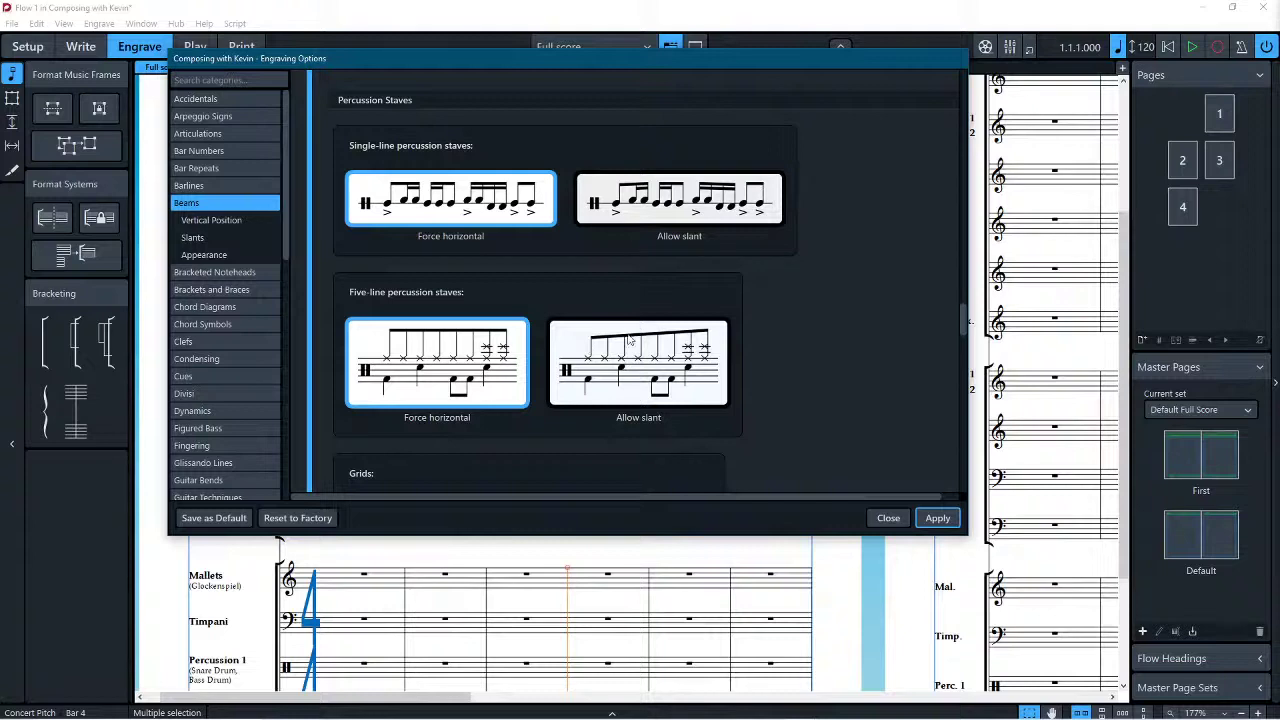
pyautogui.scroll(-4, 453, 338)
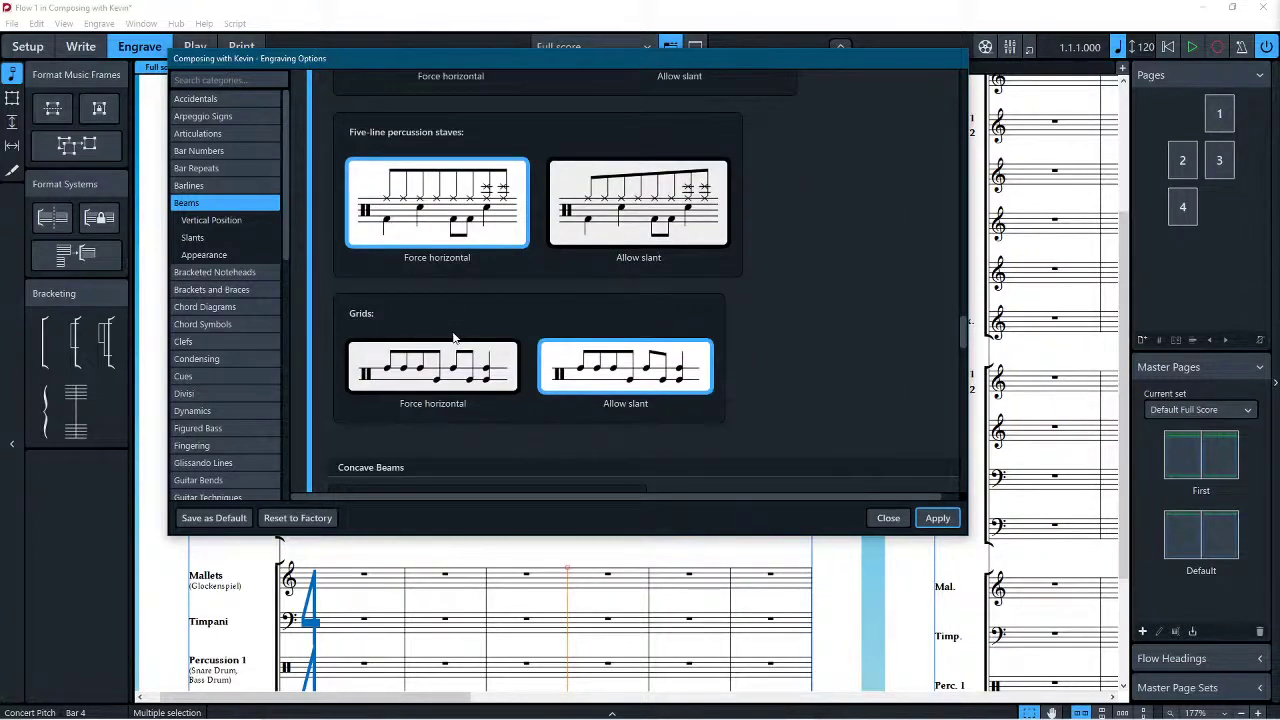
pyautogui.scroll(-5, 776, 391)
pyautogui.scroll(3, 776, 391)
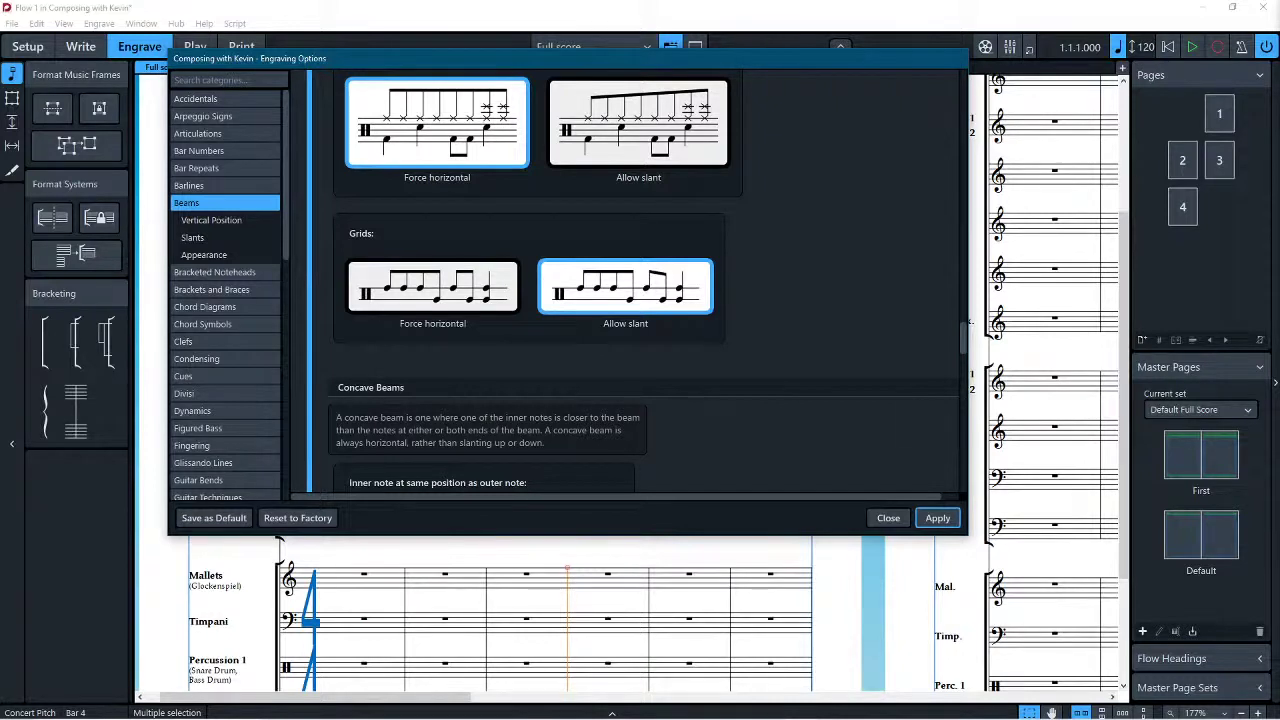
pyautogui.press('Escape')
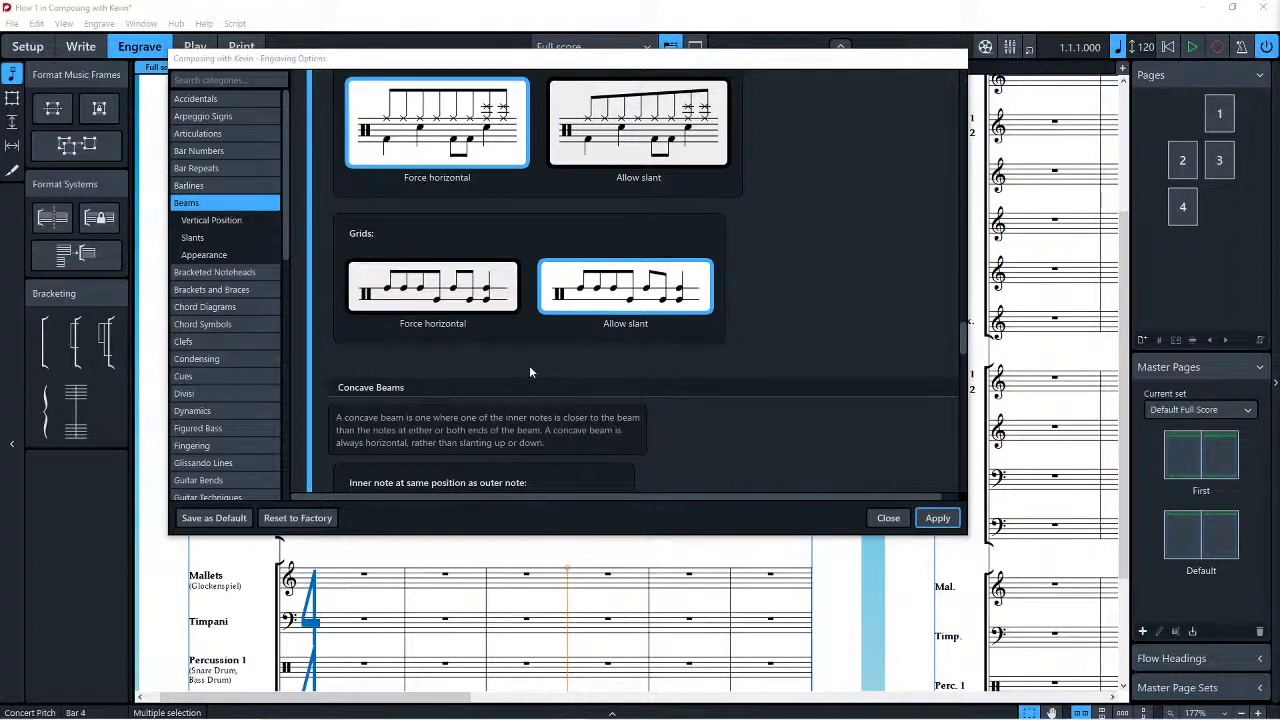
# Step: Examine the remaining beam options, from concave beams, ledger lines and grace notes to beams outside the staff and beam appearance
pyautogui.scroll(-3, 530, 372)
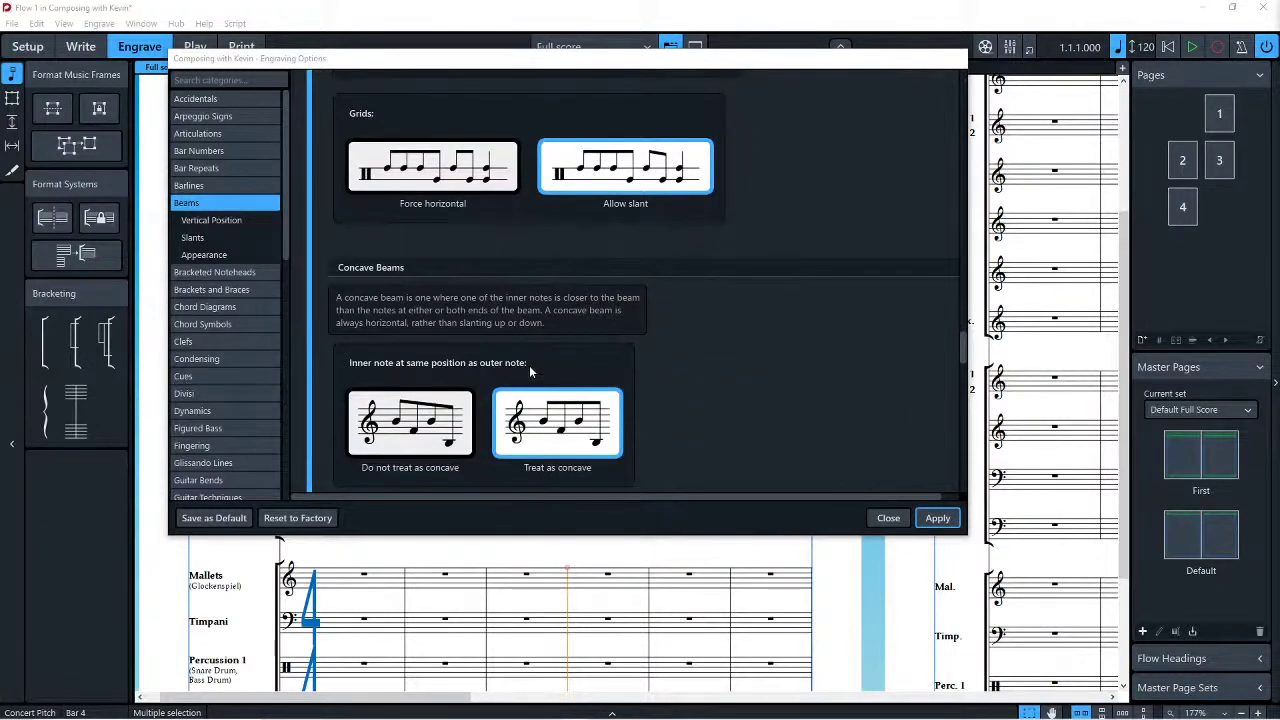
pyautogui.scroll(-1, 528, 367)
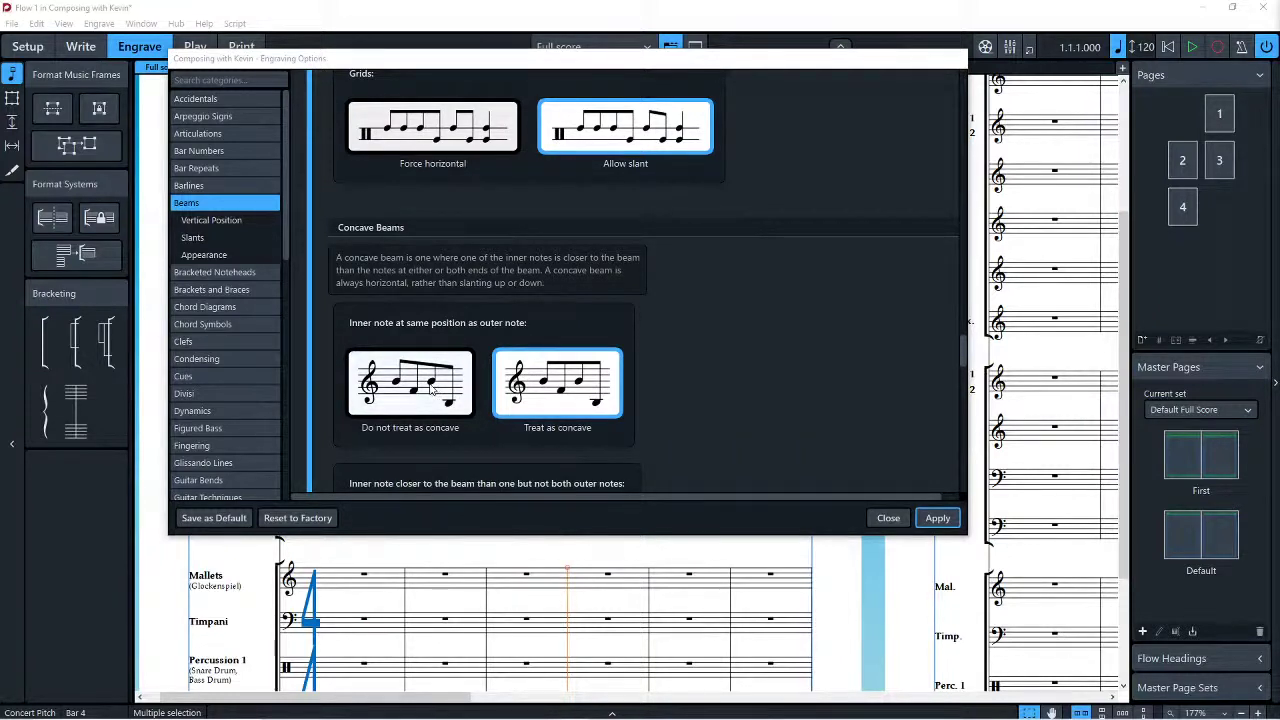
pyautogui.scroll(-4, 432, 392)
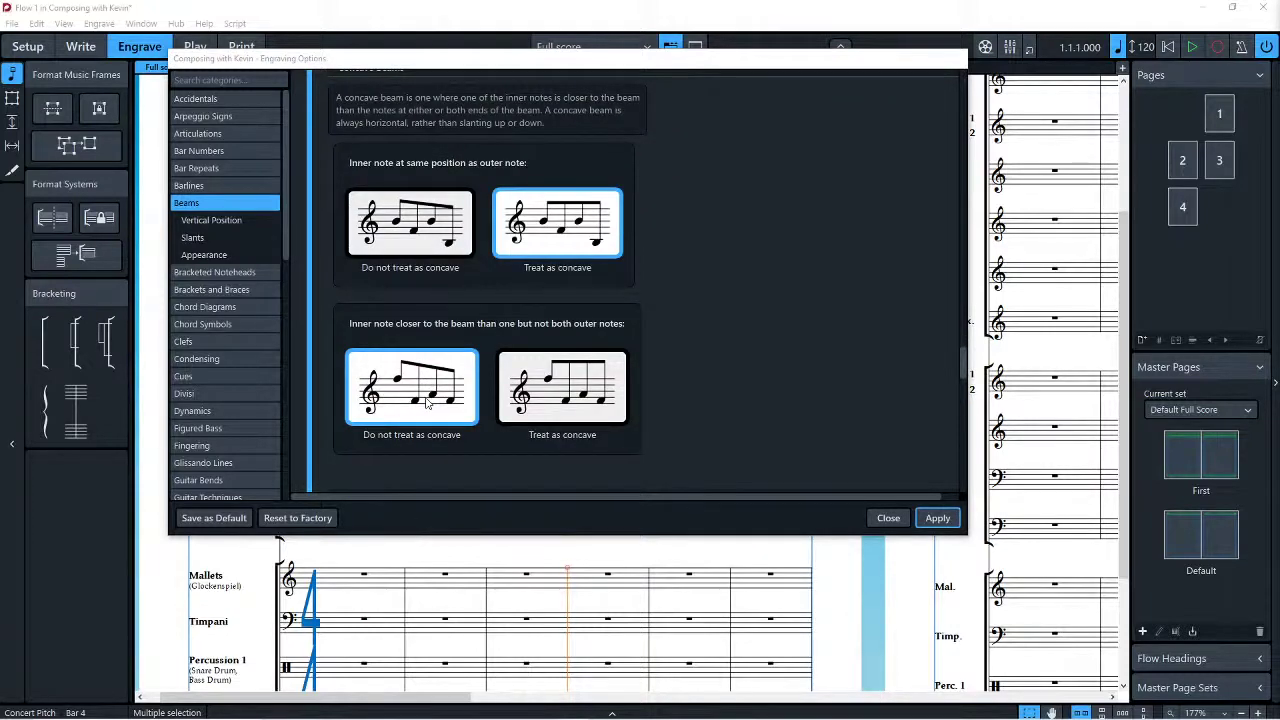
pyautogui.scroll(-6, 427, 400)
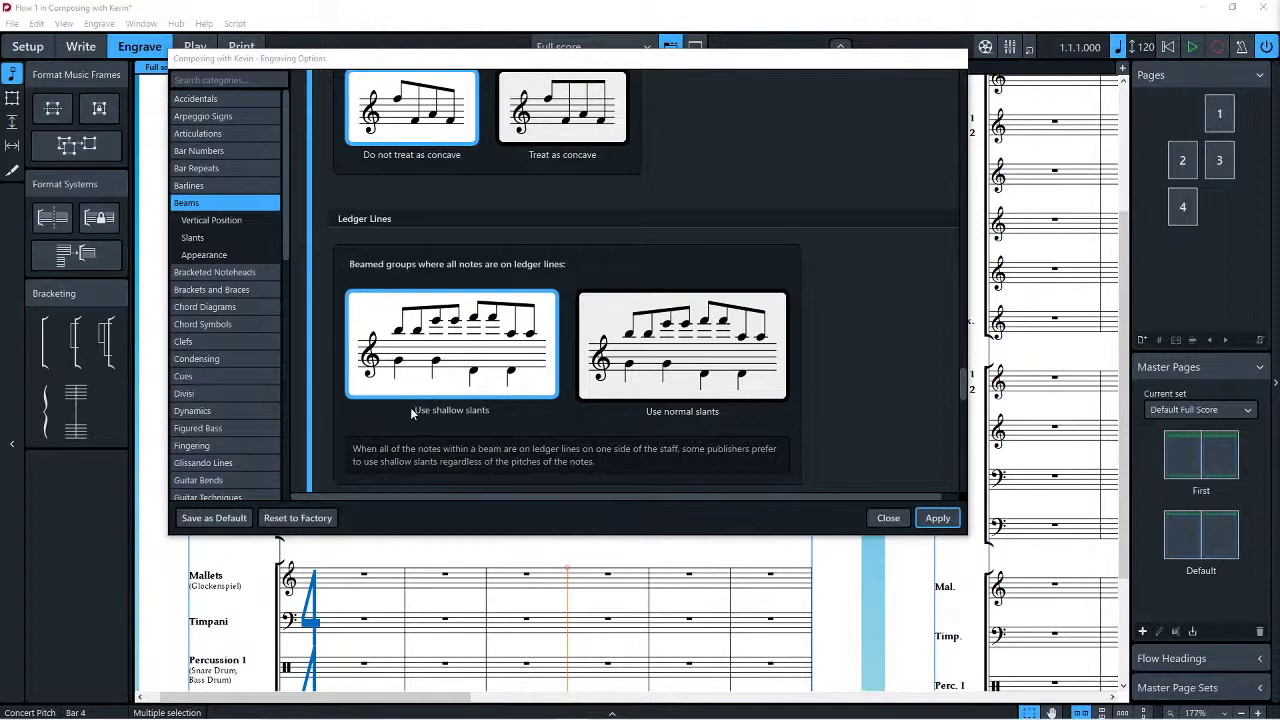
pyautogui.scroll(-8, 393, 399)
pyautogui.scroll(-5, 382, 385)
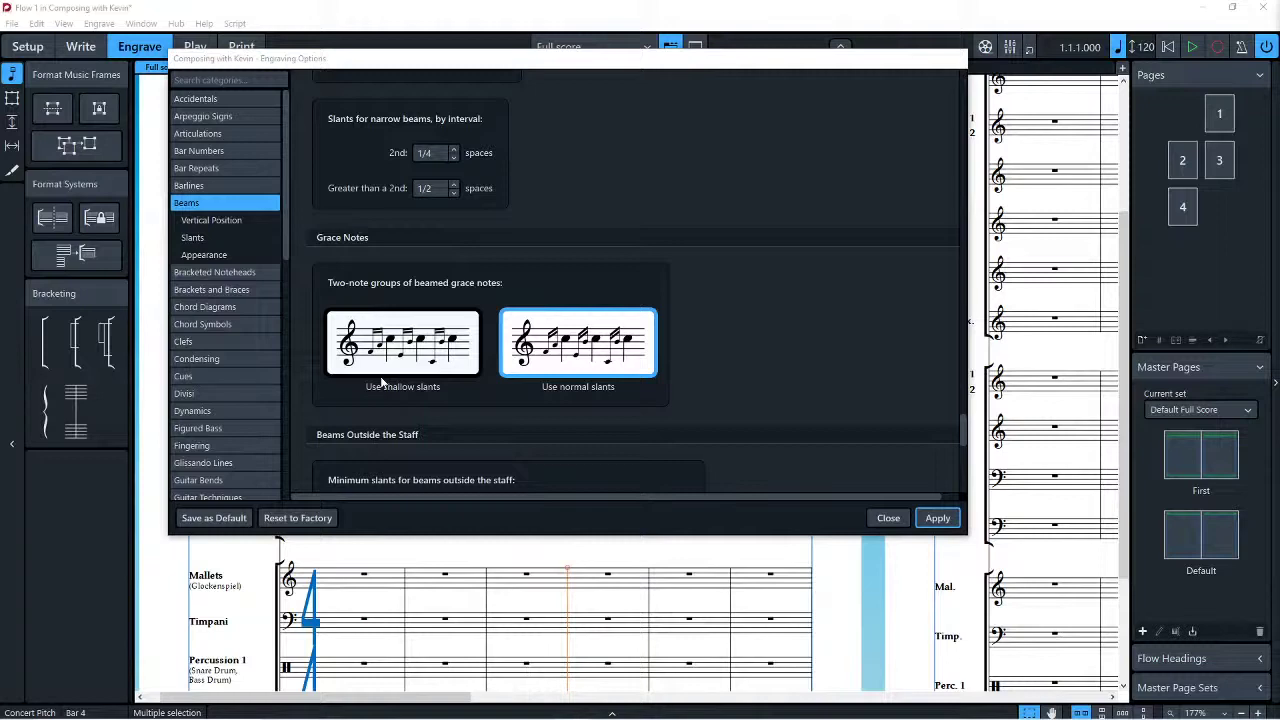
pyautogui.scroll(-4, 380, 382)
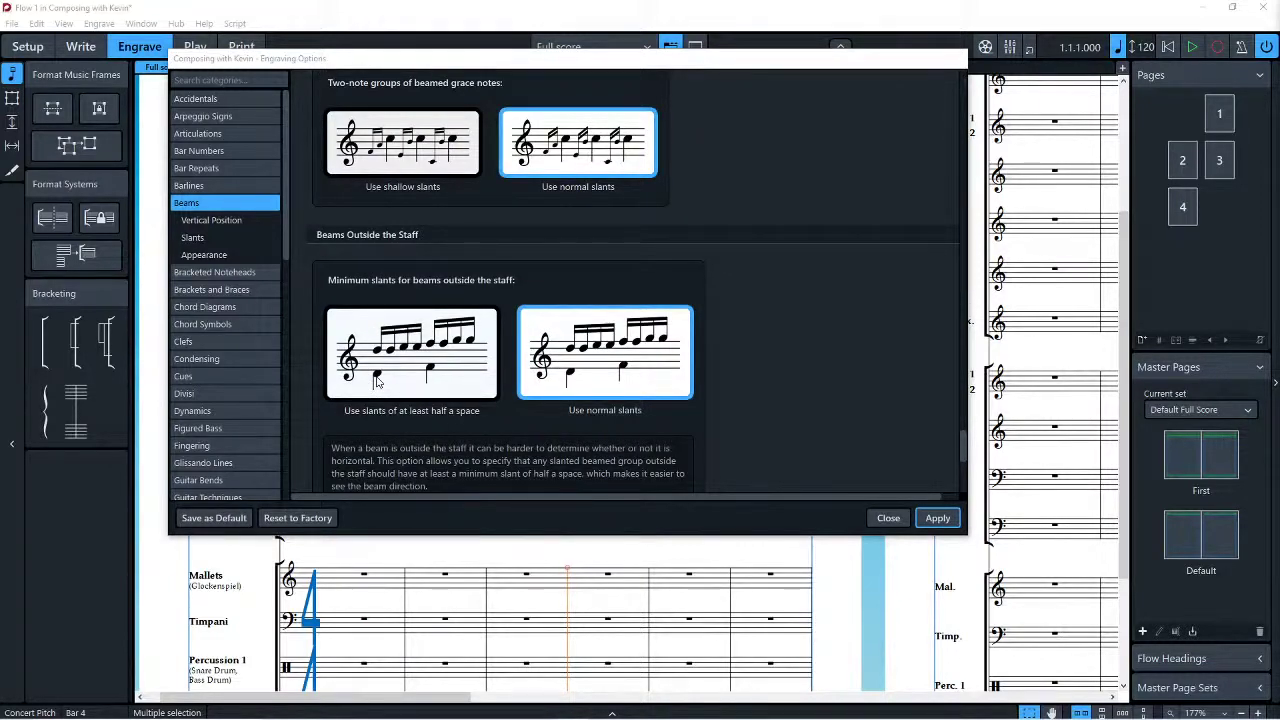
pyautogui.scroll(-6, 376, 382)
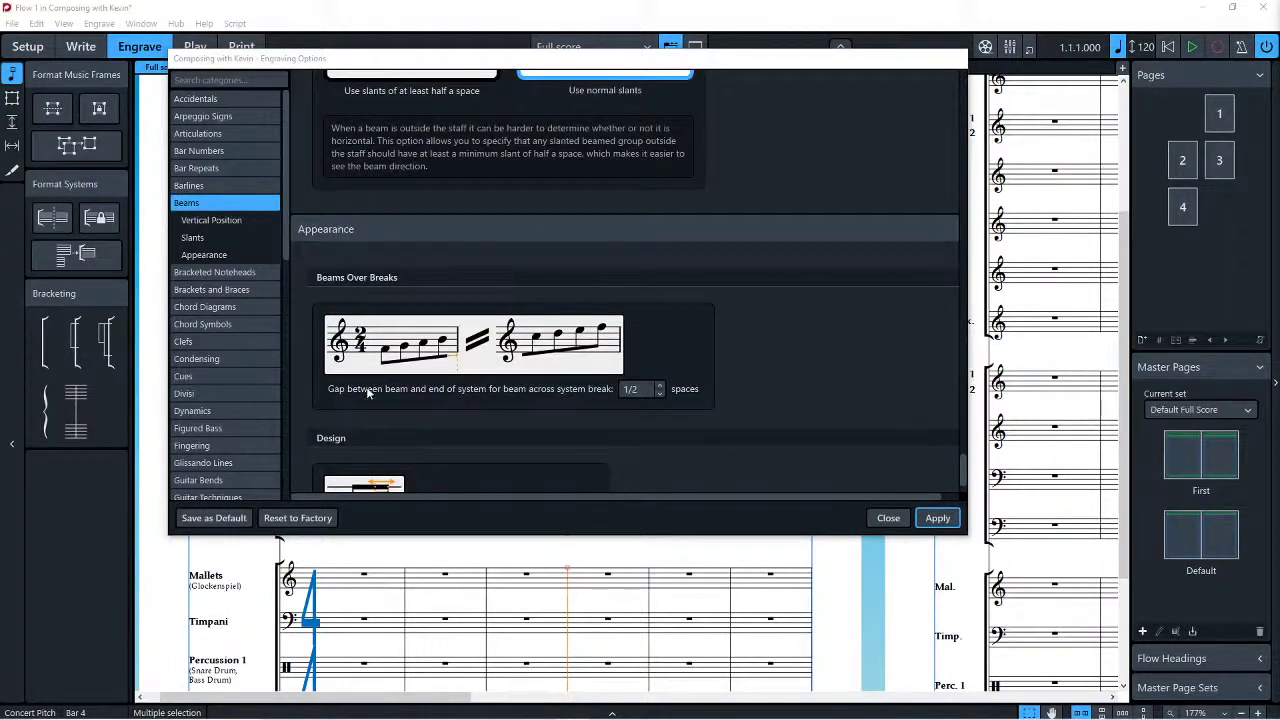
pyautogui.scroll(-2, 367, 392)
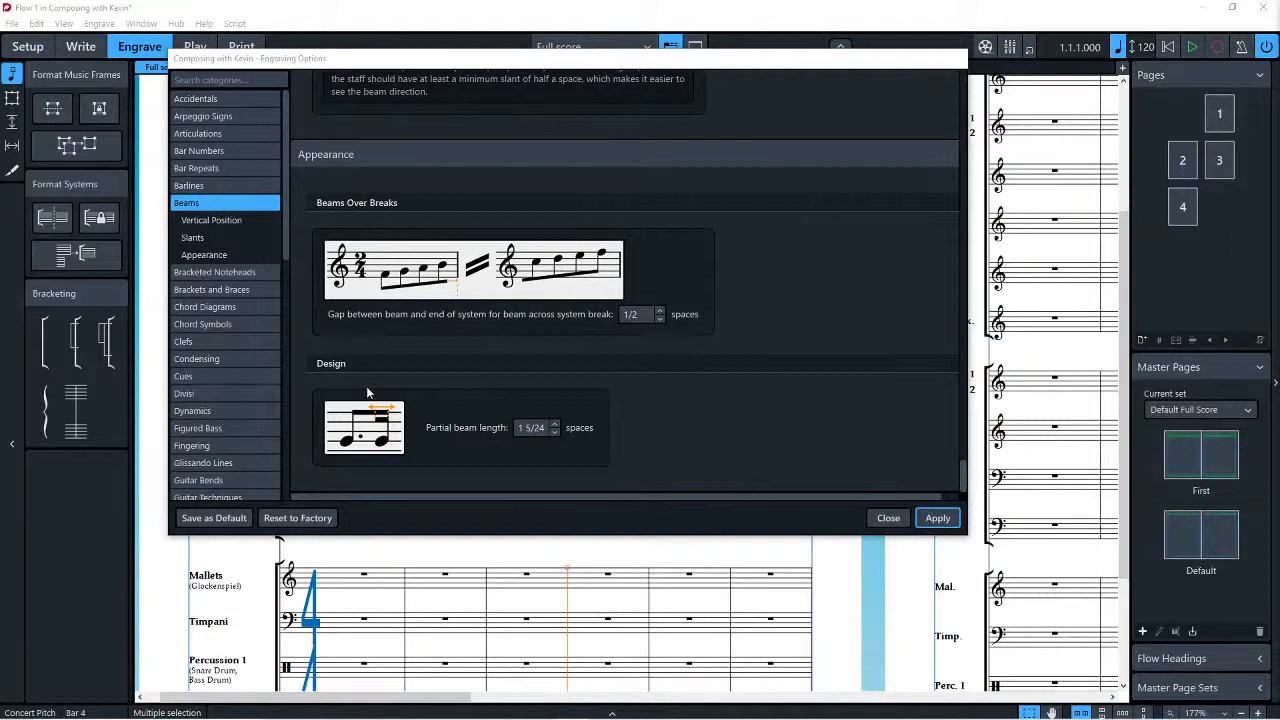
# Step: Examine the Bracketed Noteheads options, including the advanced settings for avoiding collisions and for round bracket design
pyautogui.click(226, 272)
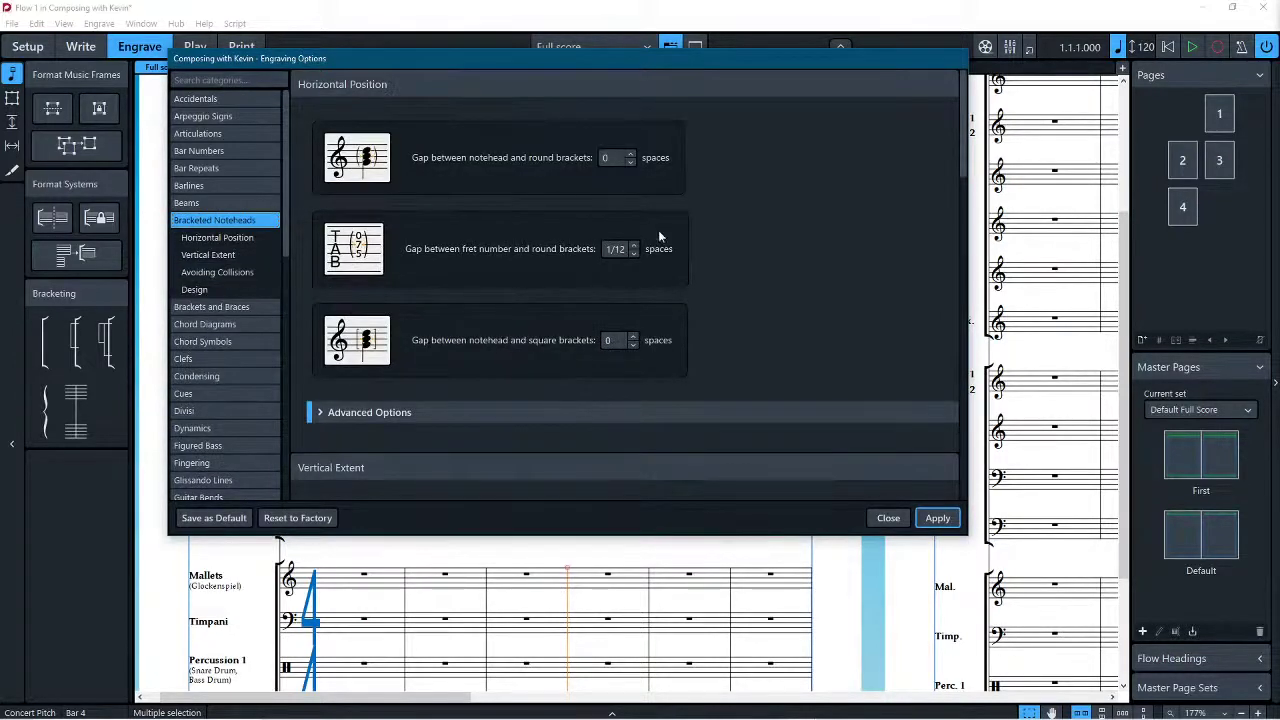
pyautogui.scroll(-4, 733, 240)
pyautogui.scroll(4, 733, 240)
pyautogui.scroll(-6, 733, 244)
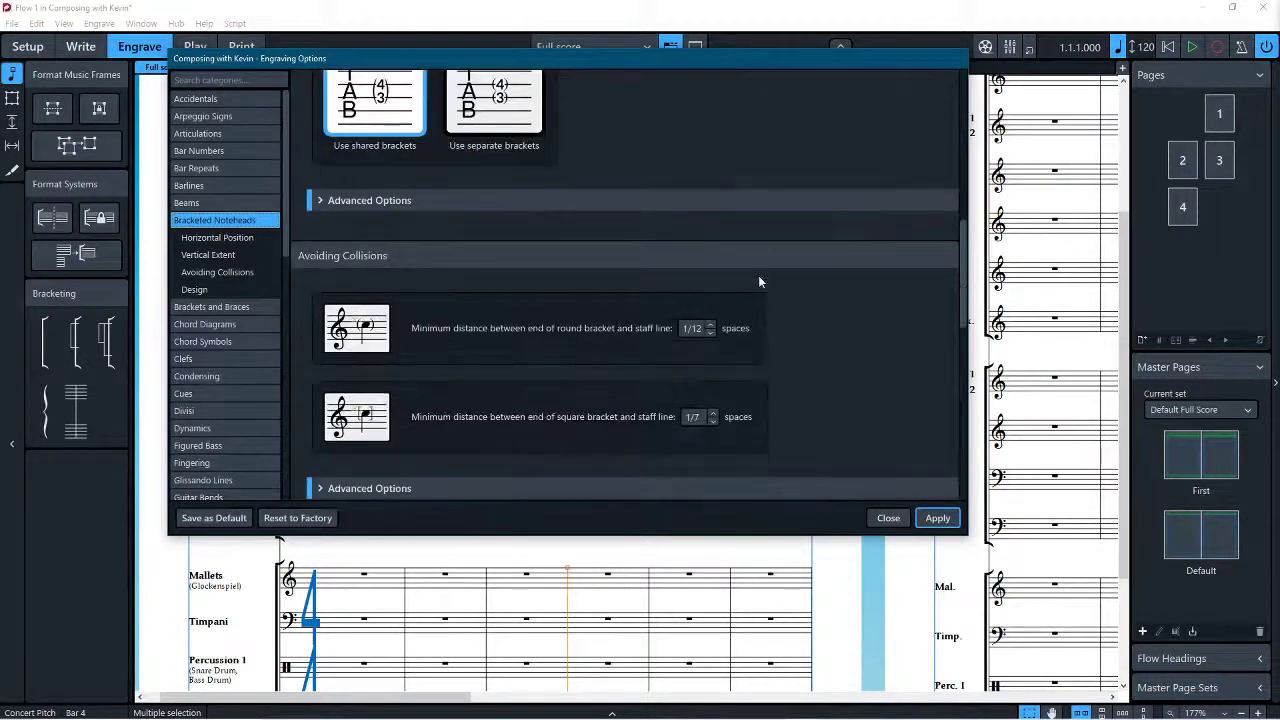
pyautogui.scroll(-1, 536, 245)
pyautogui.scroll(-6, 532, 245)
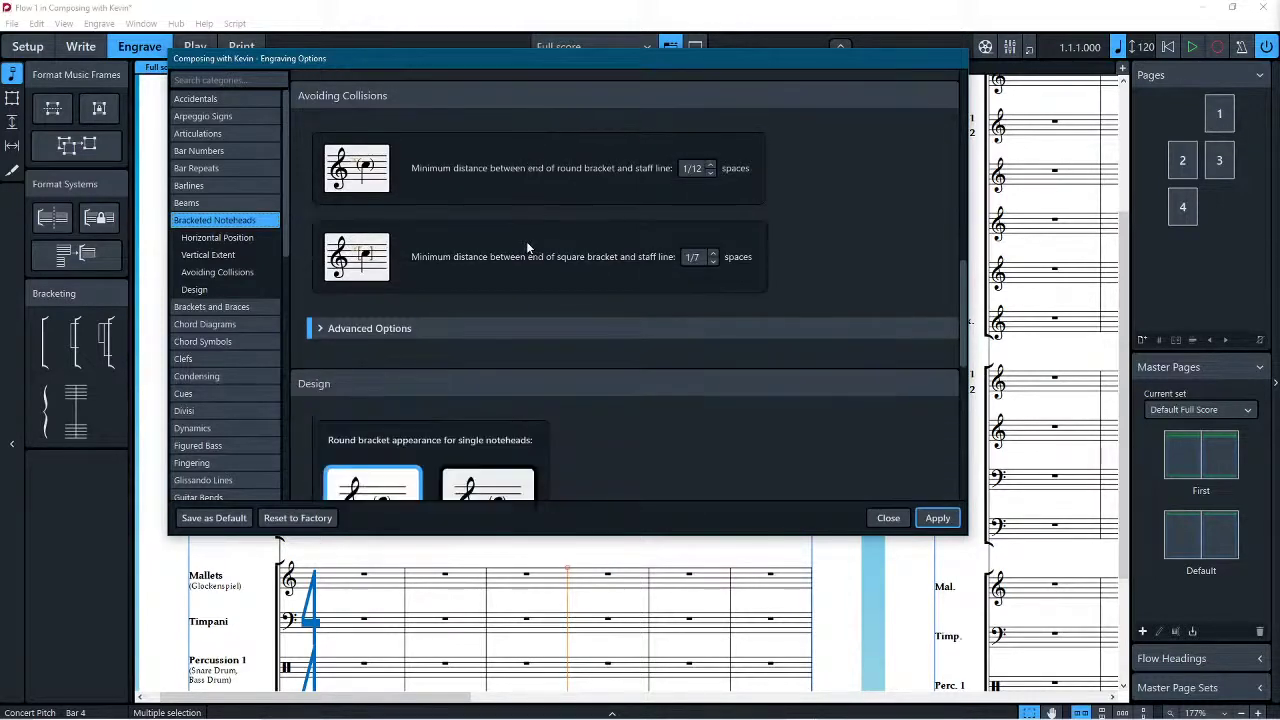
pyautogui.click(411, 209)
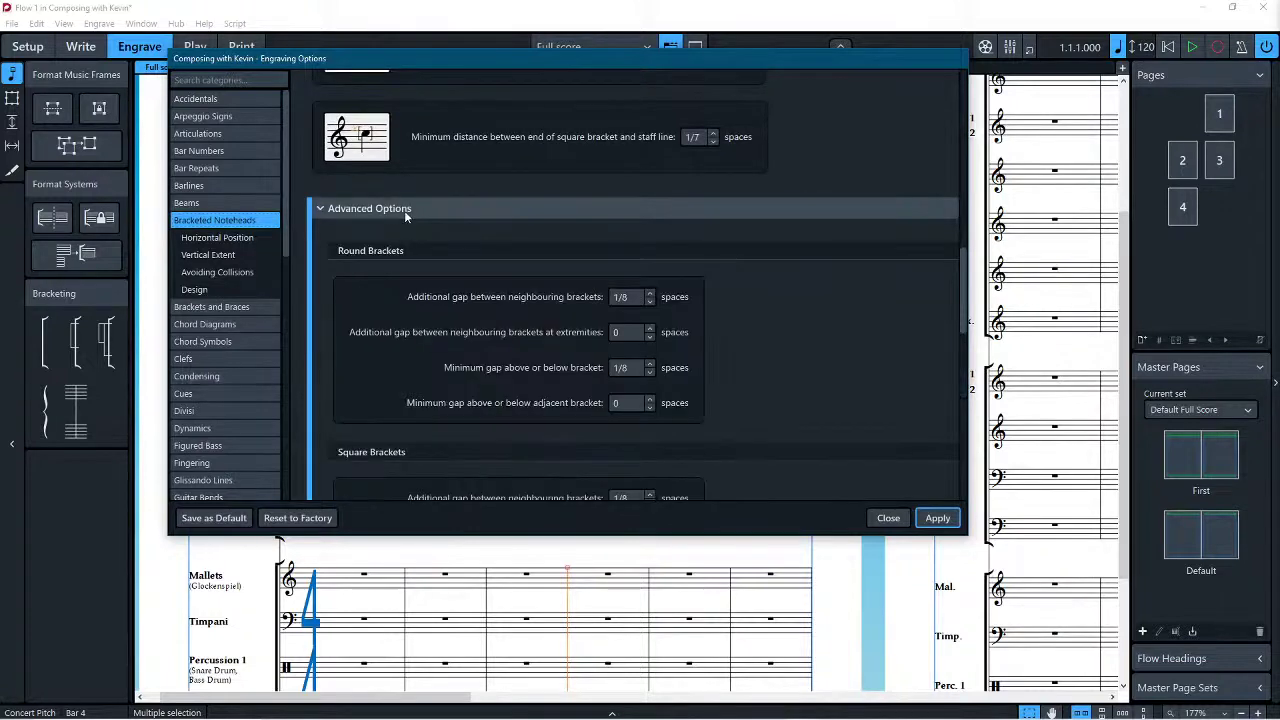
pyautogui.scroll(-8, 741, 257)
pyautogui.scroll(-12, 744, 262)
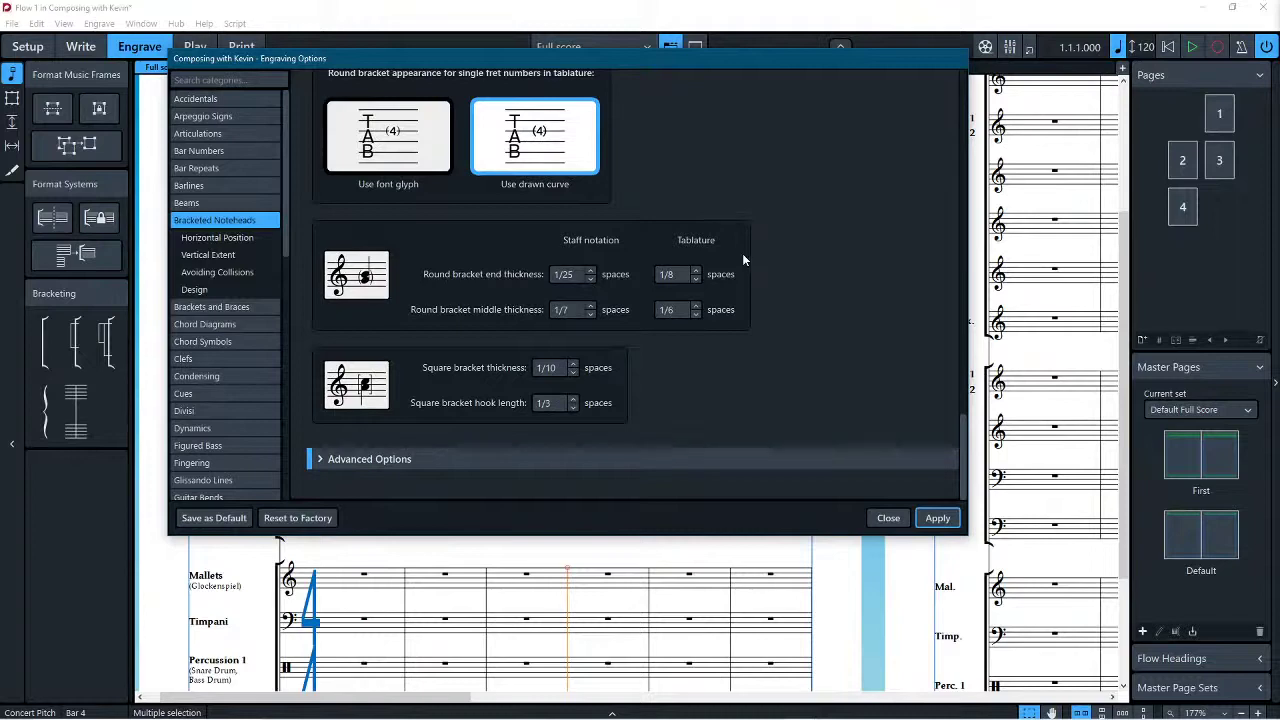
pyautogui.click(381, 458)
pyautogui.scroll(-3, 625, 410)
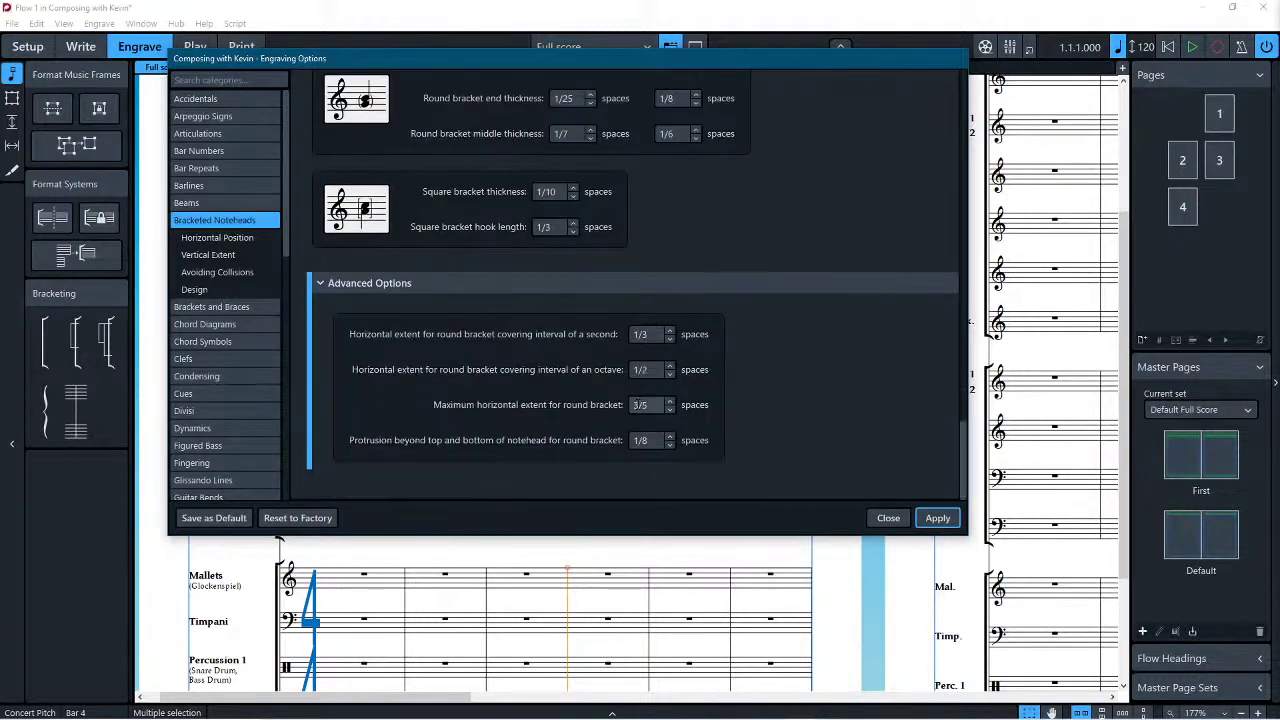
# Step: In the Brackets and Braces options, apply a bracket width of 3/8 spaces, and reduce it to 1/4 spaces
pyautogui.click(213, 307)
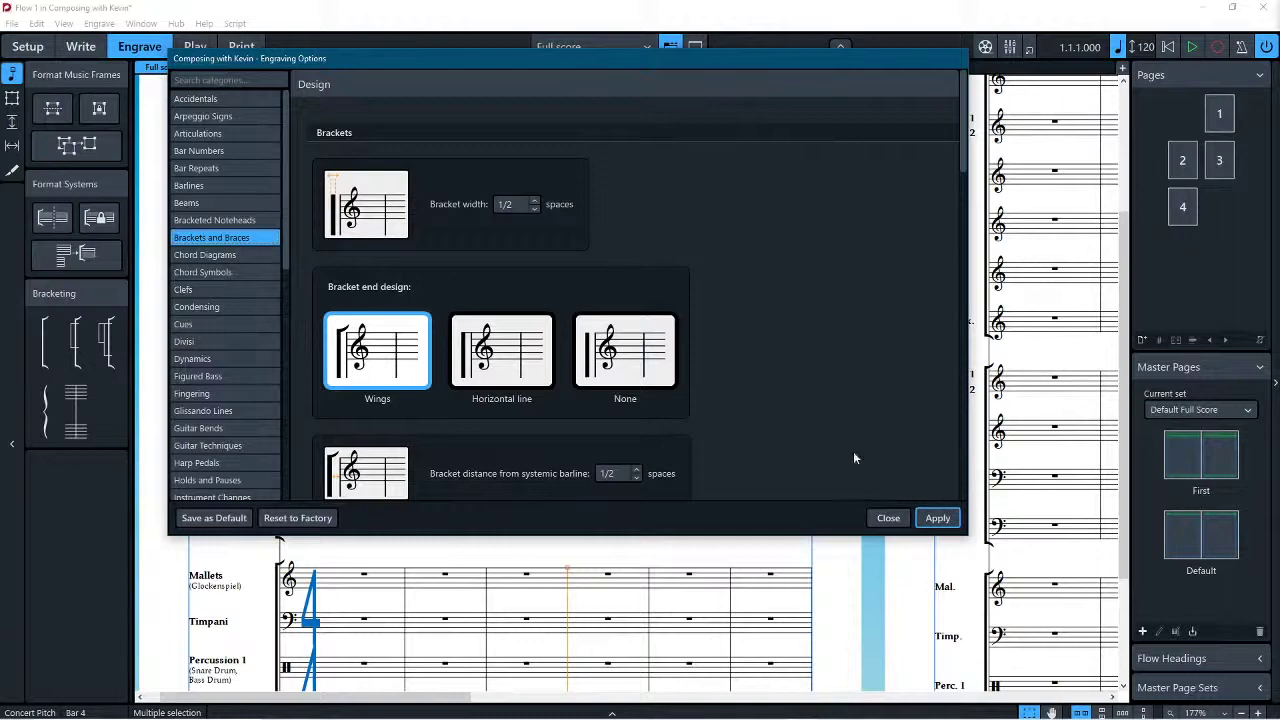
pyautogui.click(534, 210)
pyautogui.write('3/8')
pyautogui.moveTo(596, 59); pyautogui.dragTo(788, 65)
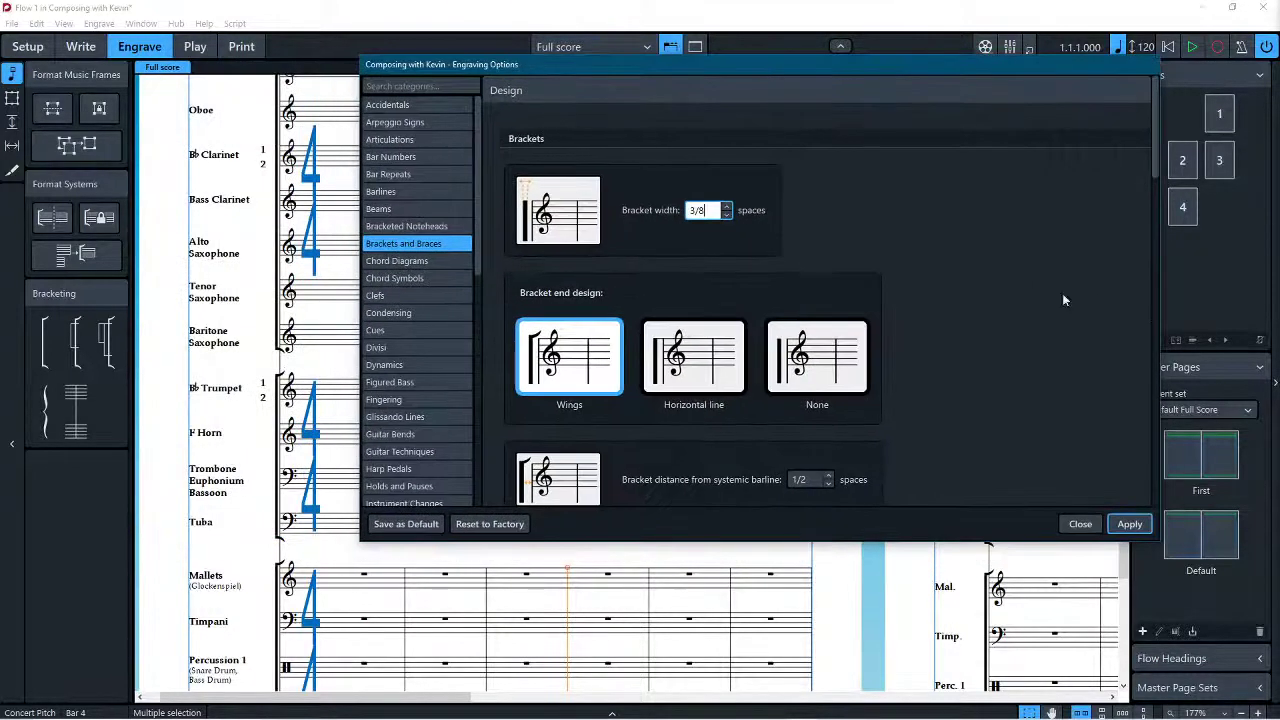
pyautogui.click(1135, 527)
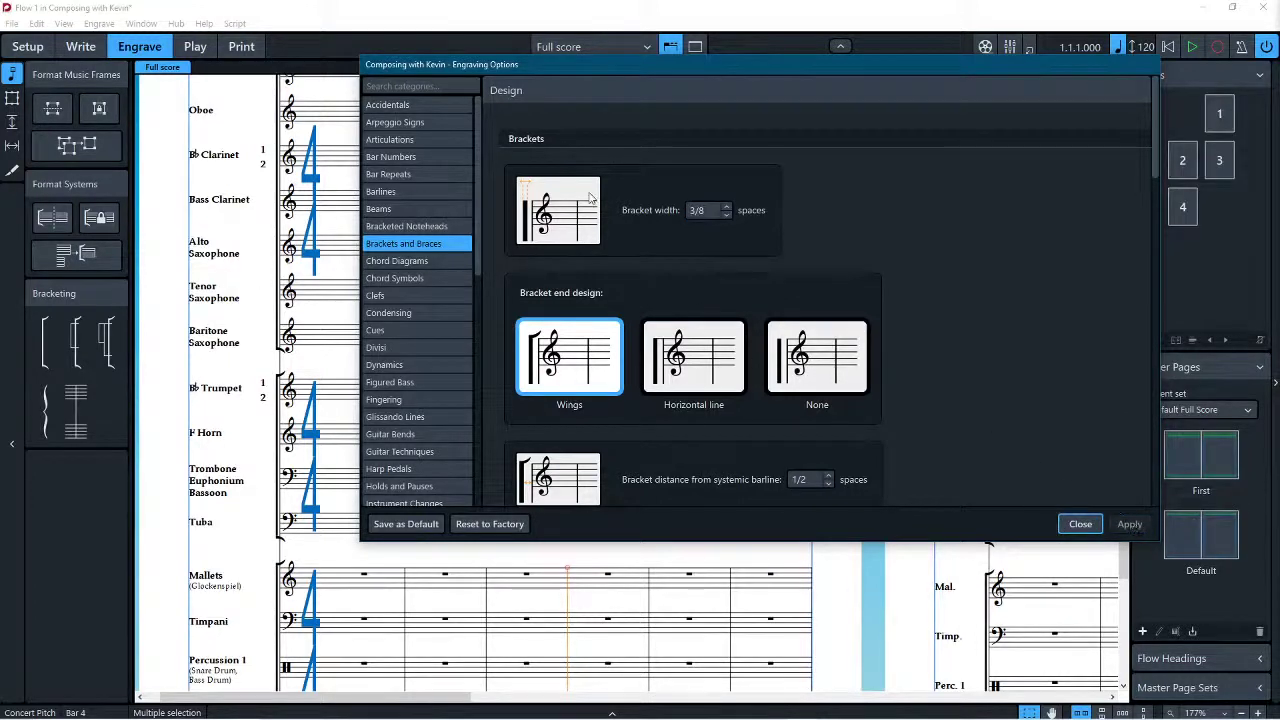
pyautogui.click(726, 214)
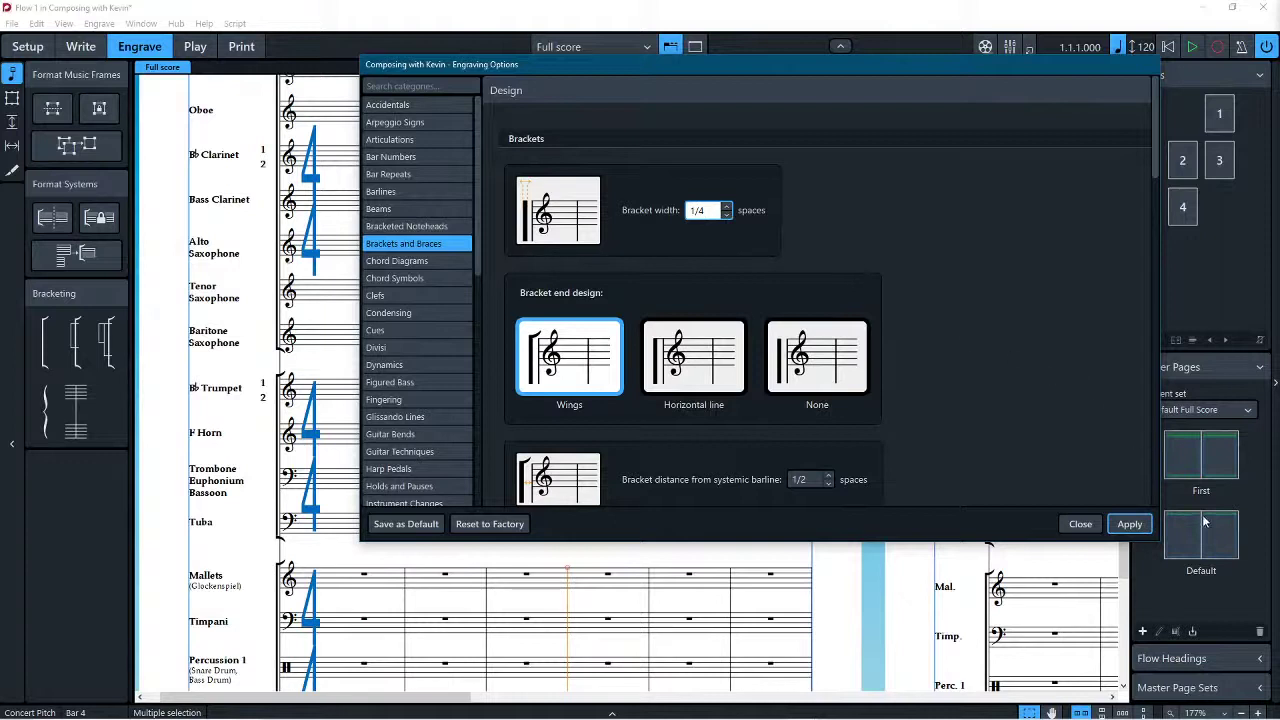
pyautogui.click(1120, 526)
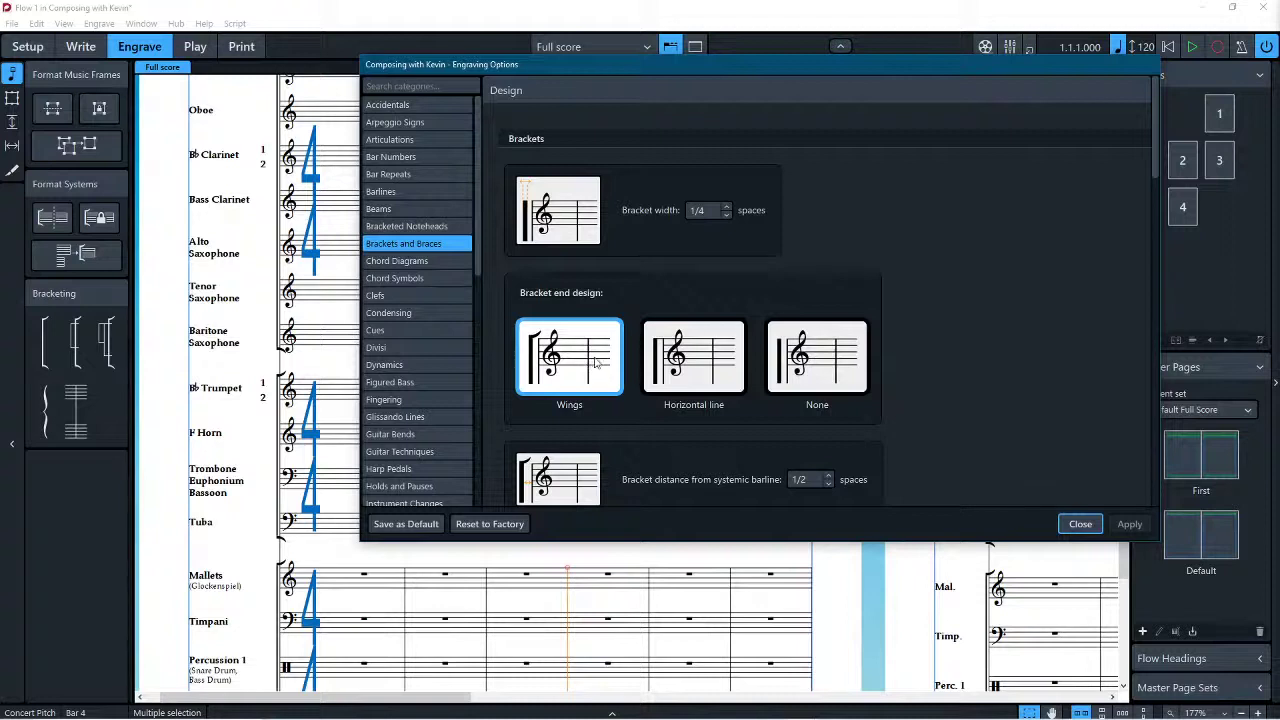
# Step: Try a bracket distance of 1 space from the systemic barline, and reduce it to 3/4 spaces
pyautogui.scroll(-2, 768, 376)
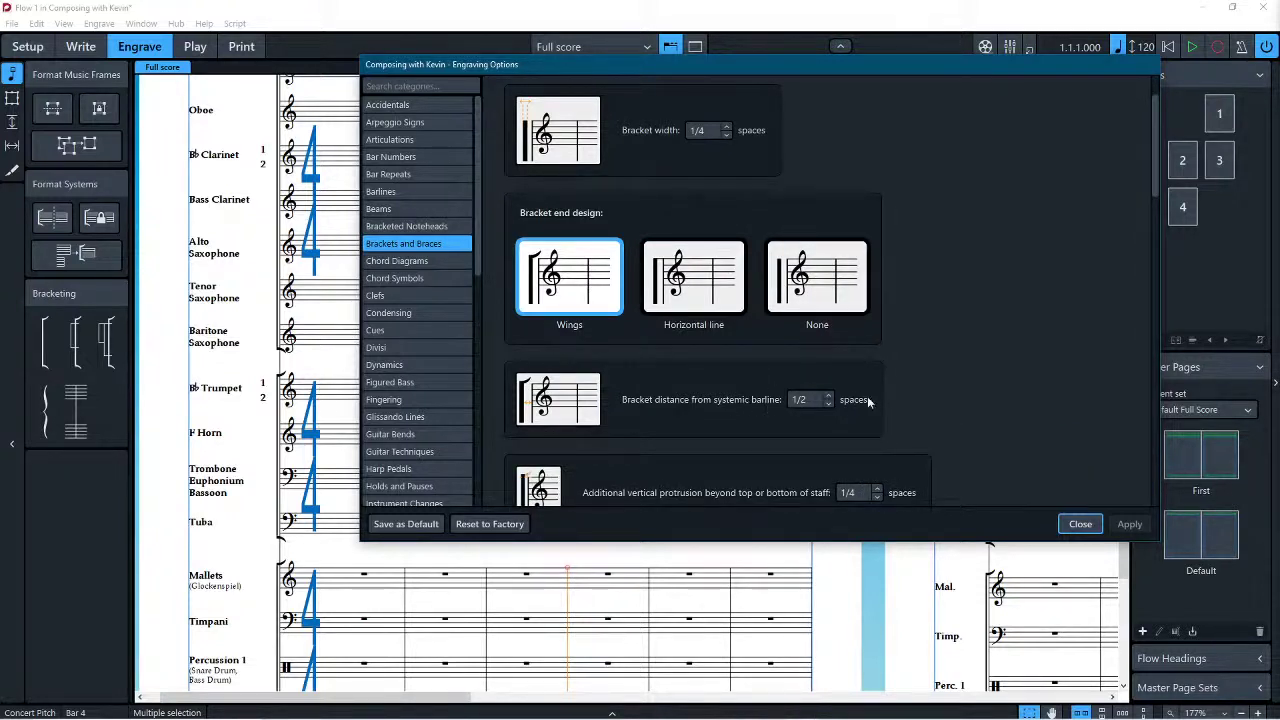
pyautogui.click(829, 395)
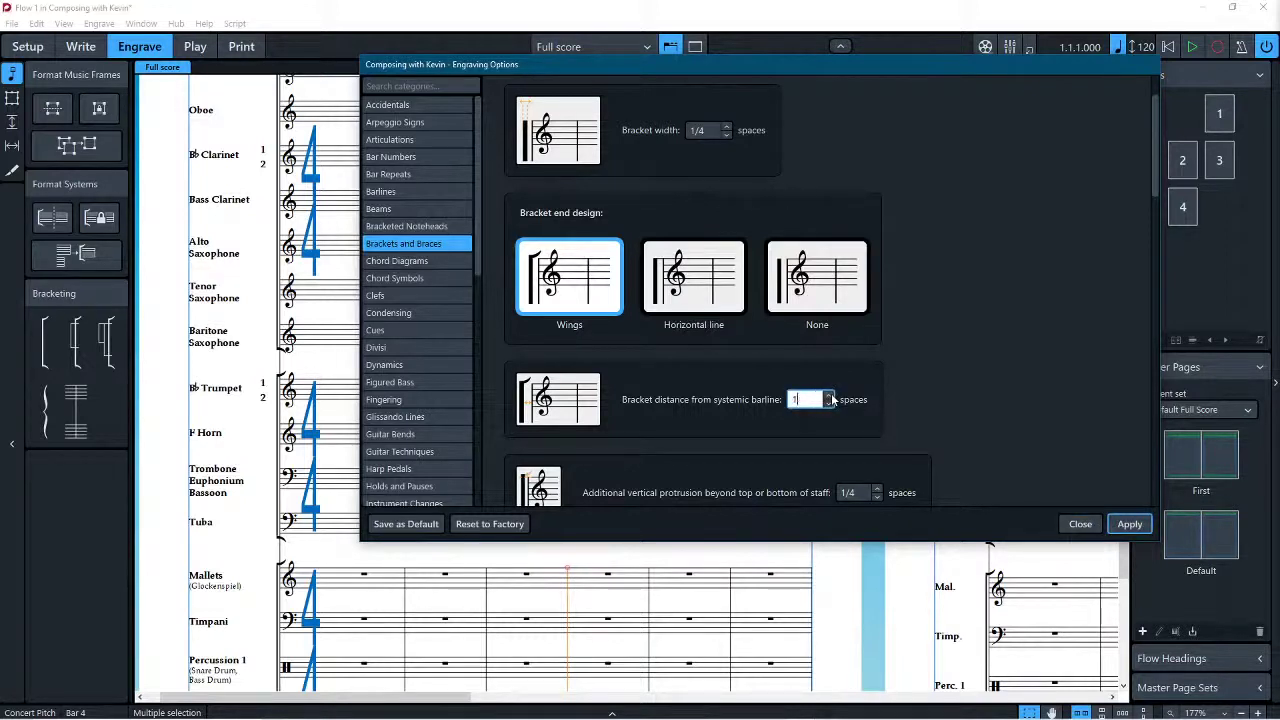
pyautogui.click(1129, 524)
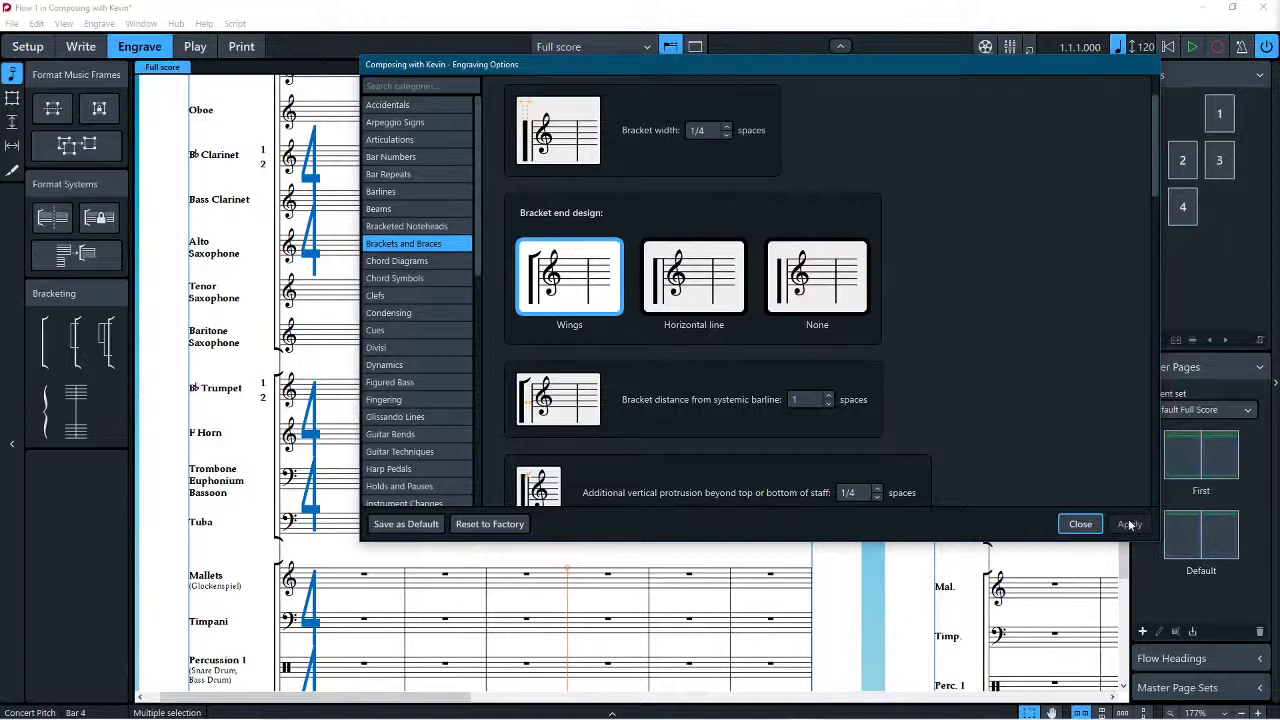
pyautogui.click(827, 404)
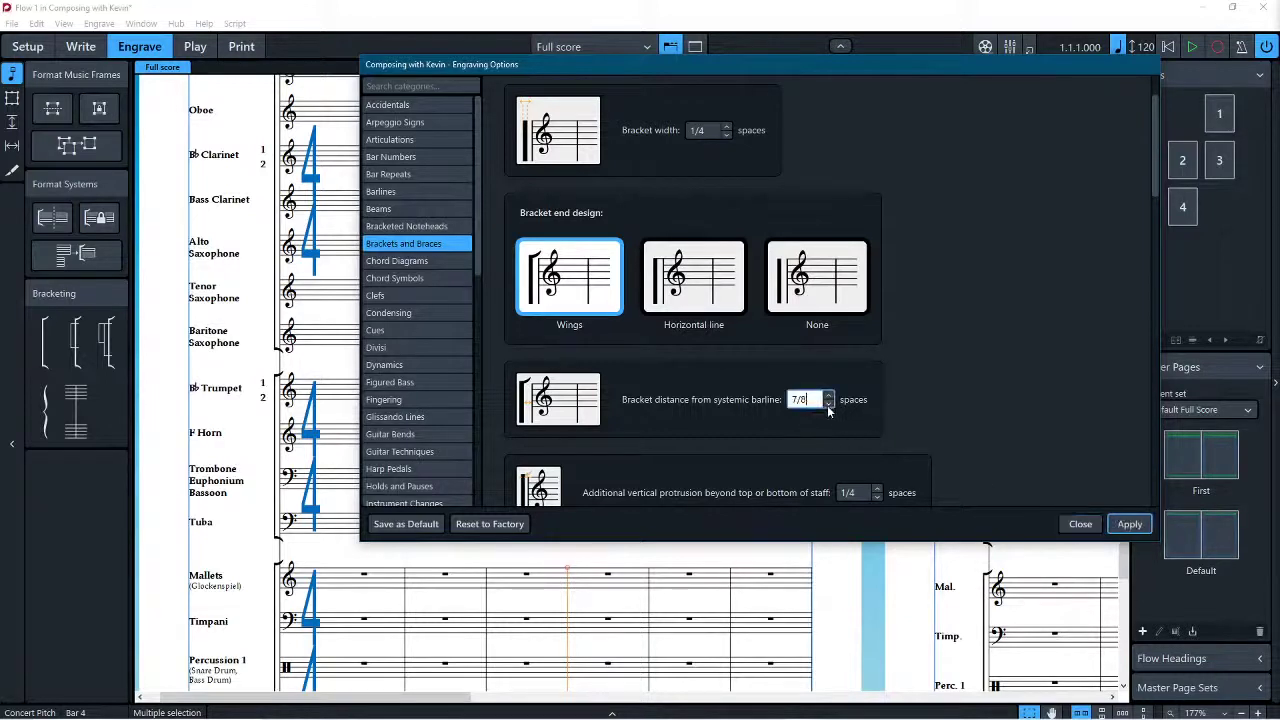
pyautogui.click(1129, 524)
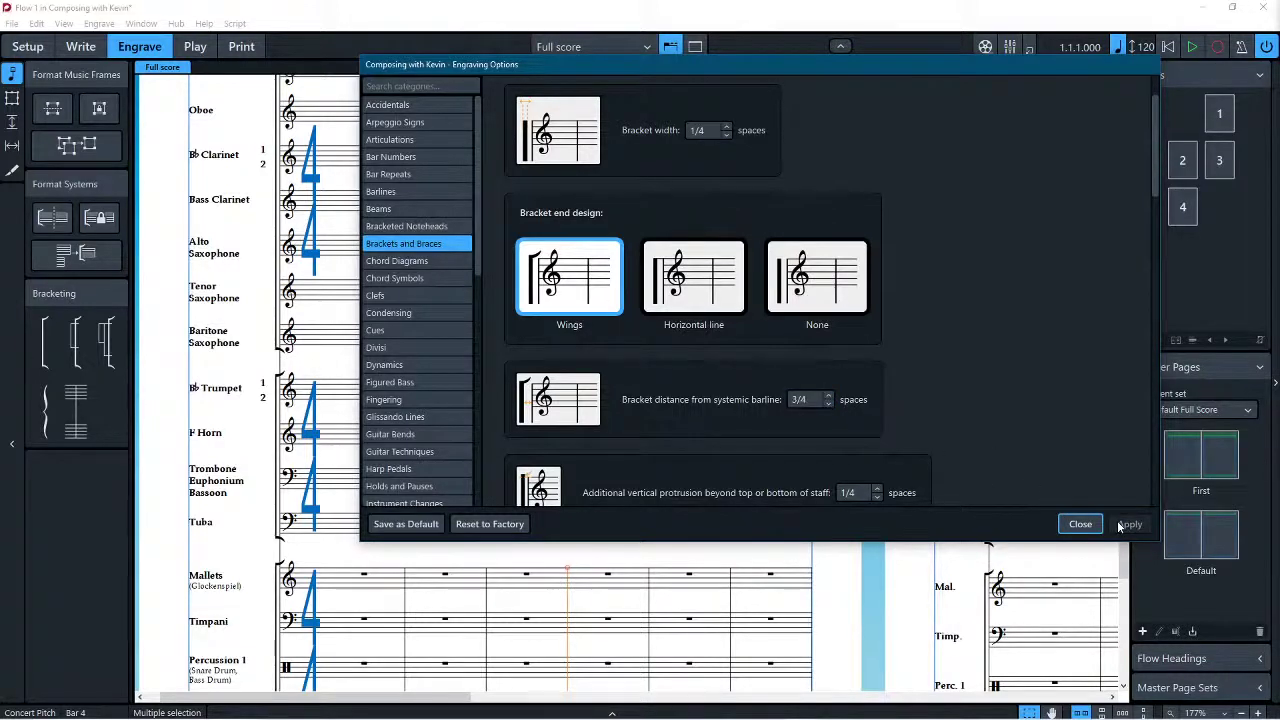
pyautogui.scroll(2, 283, 344)
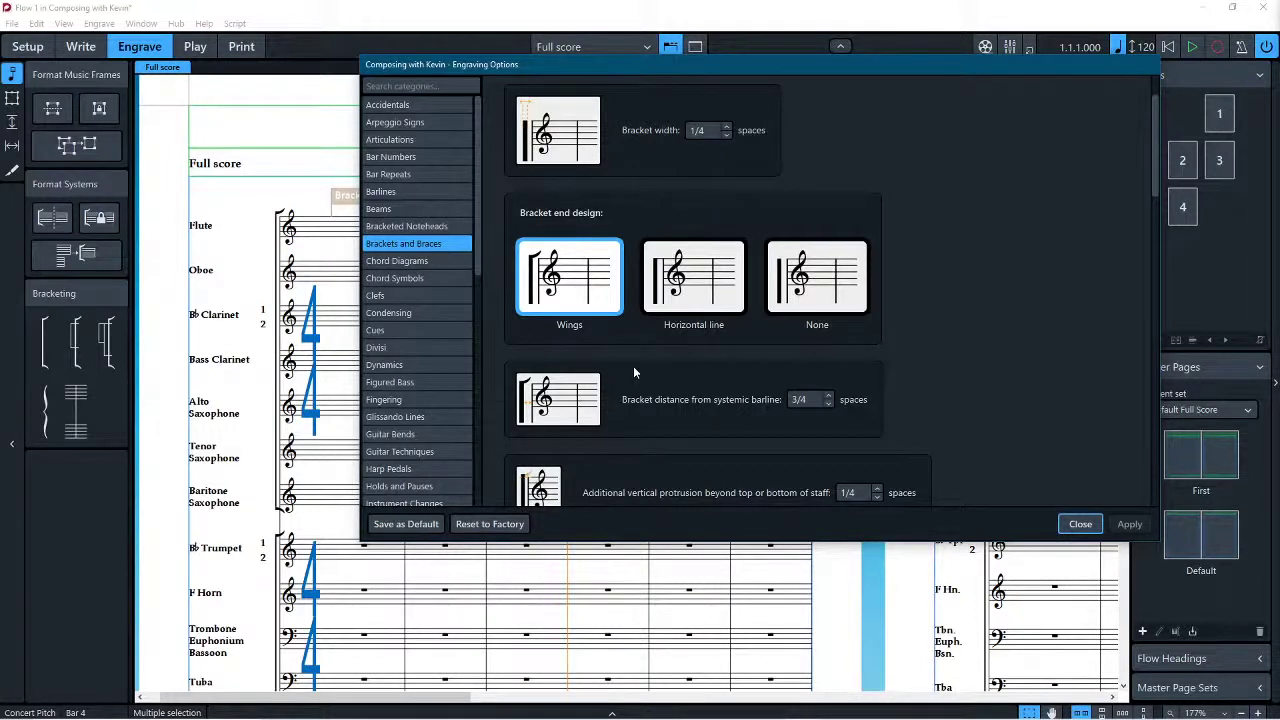
# Step: In the advanced brace options, turn off the flat brace for spans larger than the maximum Larger brace span
pyautogui.scroll(-4, 637, 376)
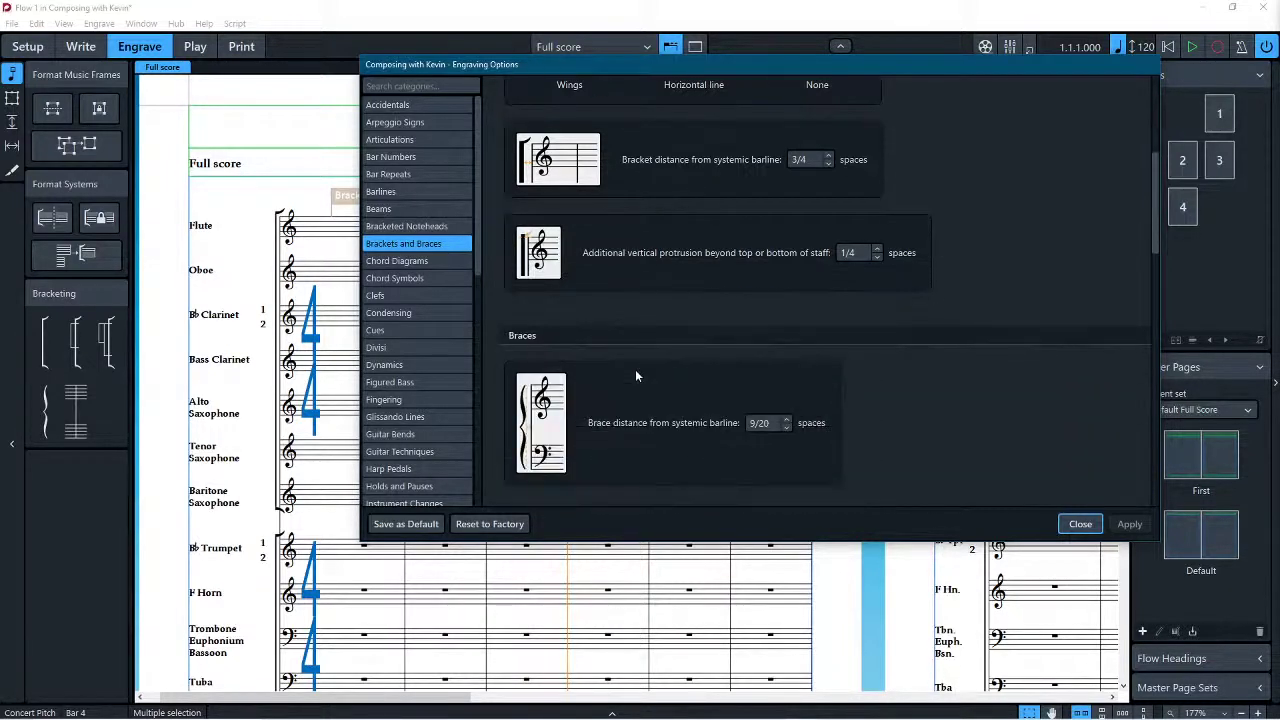
pyautogui.scroll(-2, 635, 376)
pyautogui.click(597, 404)
pyautogui.scroll(-2, 597, 408)
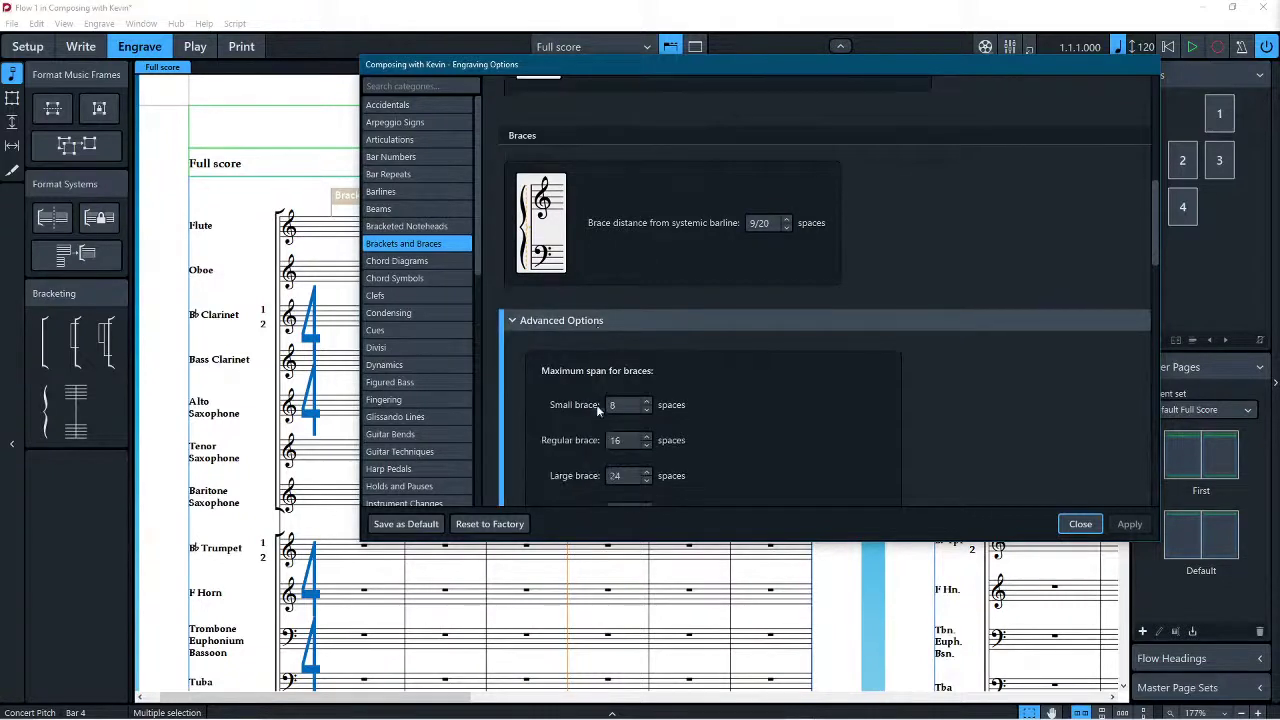
pyautogui.scroll(-2, 729, 372)
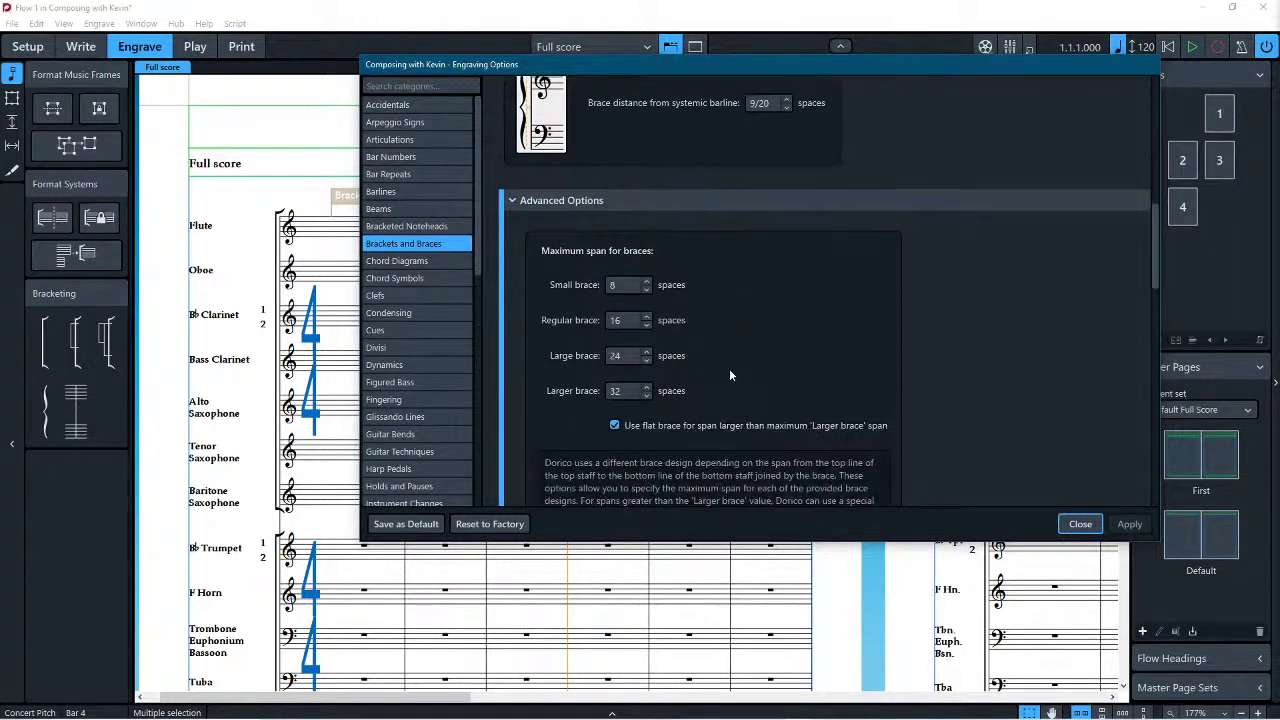
pyautogui.click(621, 427)
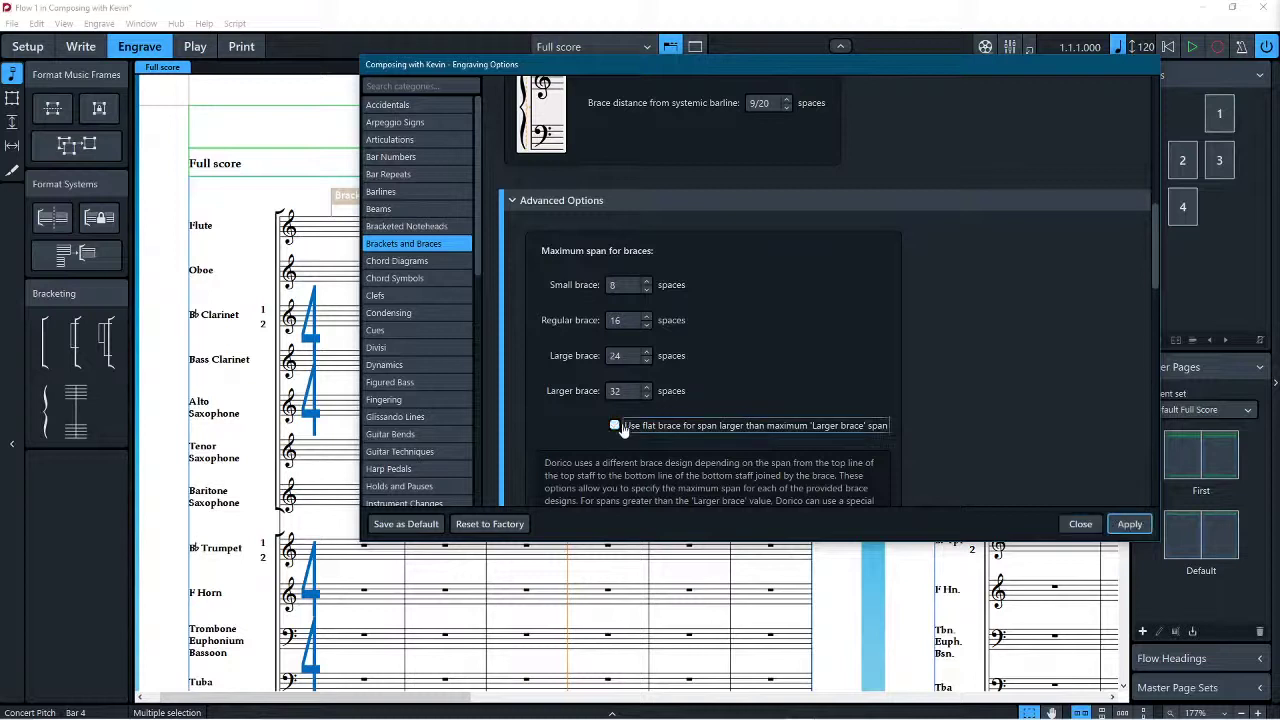
# Step: Set the maximum brace spans to 7 spaces for the small brace and 15 spaces for the regular brace
pyautogui.click(646, 290)
pyautogui.click(646, 290)
pyautogui.click(646, 290)
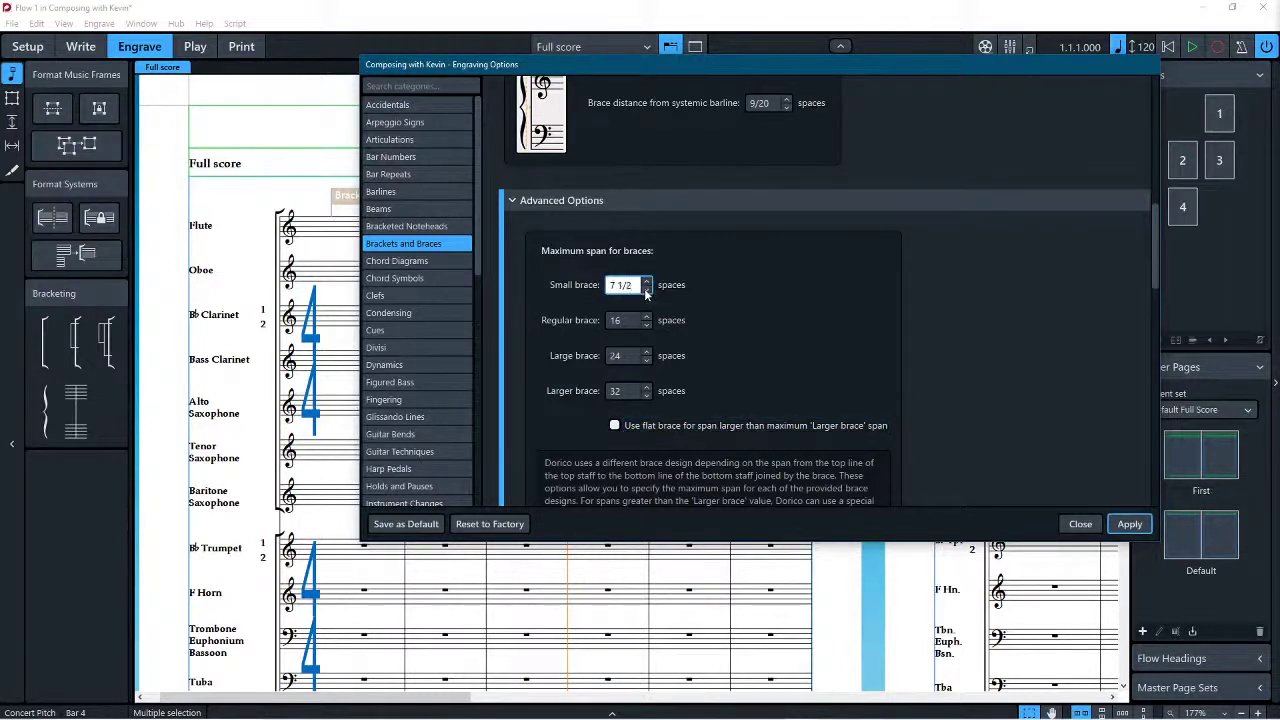
pyautogui.click(646, 290)
pyautogui.click(646, 290)
pyautogui.click(646, 290)
pyautogui.click(646, 325)
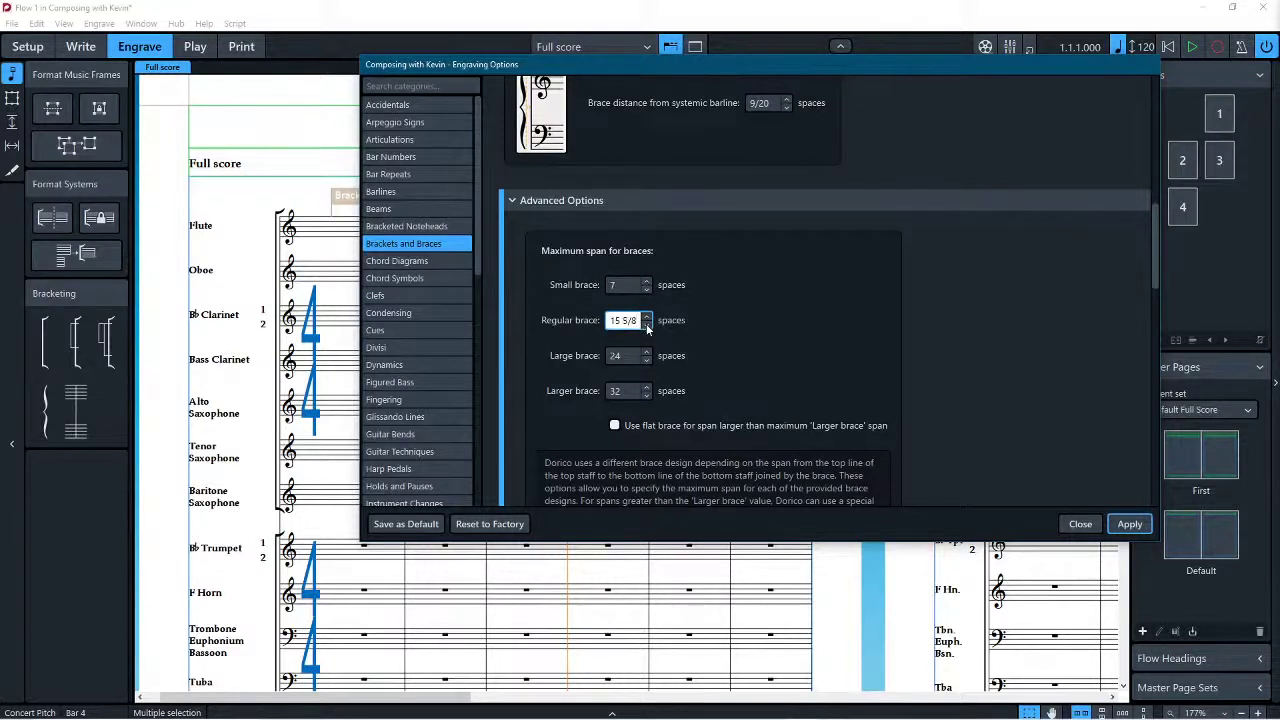
pyautogui.click(646, 325)
# Step: Set the maximum span of the large brace to 23 spaces and of the larger brace to 31 spaces
pyautogui.click(647, 362)
pyautogui.click(647, 362)
pyautogui.click(647, 362)
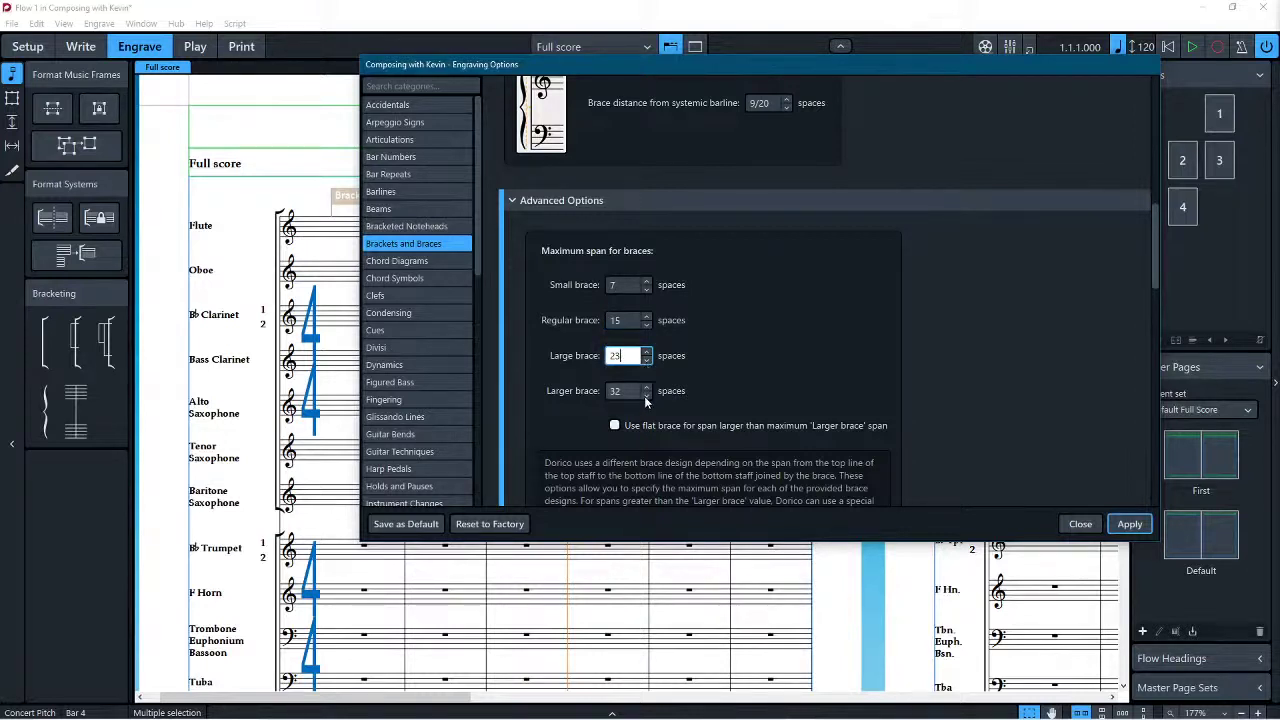
pyautogui.click(645, 396)
pyautogui.click(645, 396)
pyautogui.click(645, 396)
pyautogui.click(646, 396)
pyautogui.click(646, 396)
pyautogui.click(646, 396)
pyautogui.click(646, 396)
pyautogui.click(646, 396)
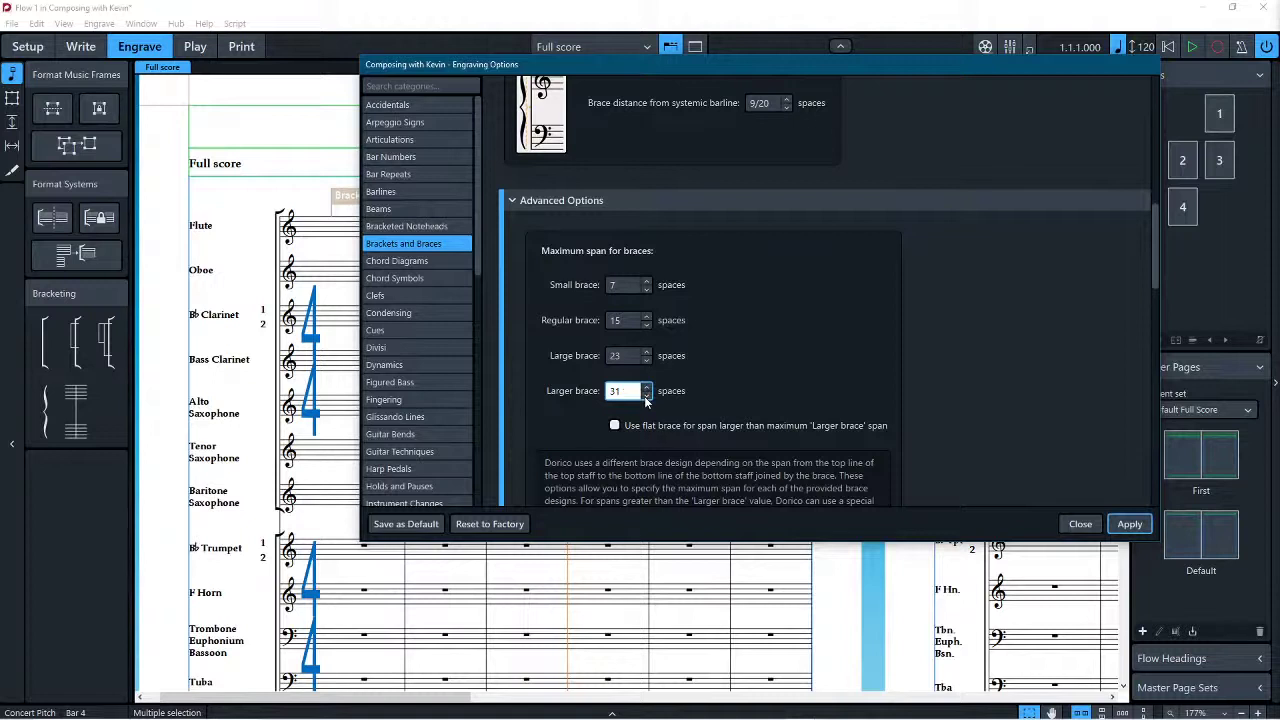
# Step: Review the sub-bracket design and brace distance options, and apply the brace changes and close the Engraving Options
pyautogui.scroll(-5, 722, 374)
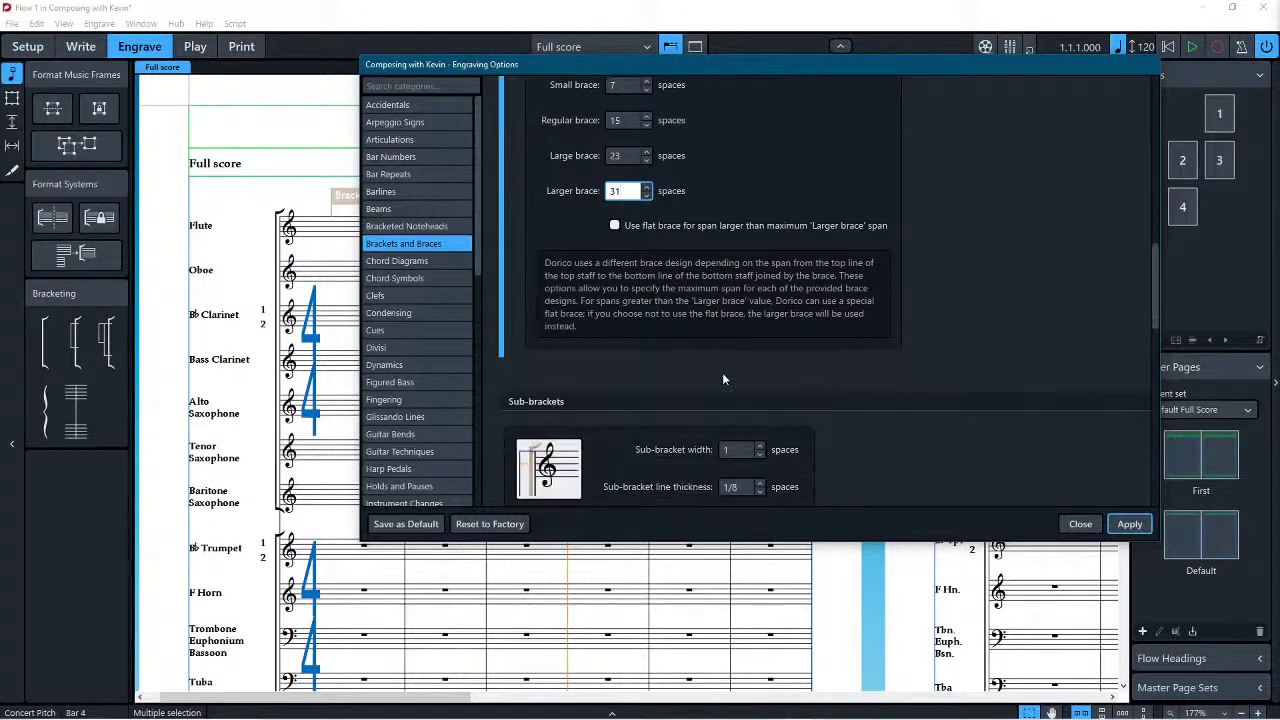
pyautogui.scroll(-1, 724, 373)
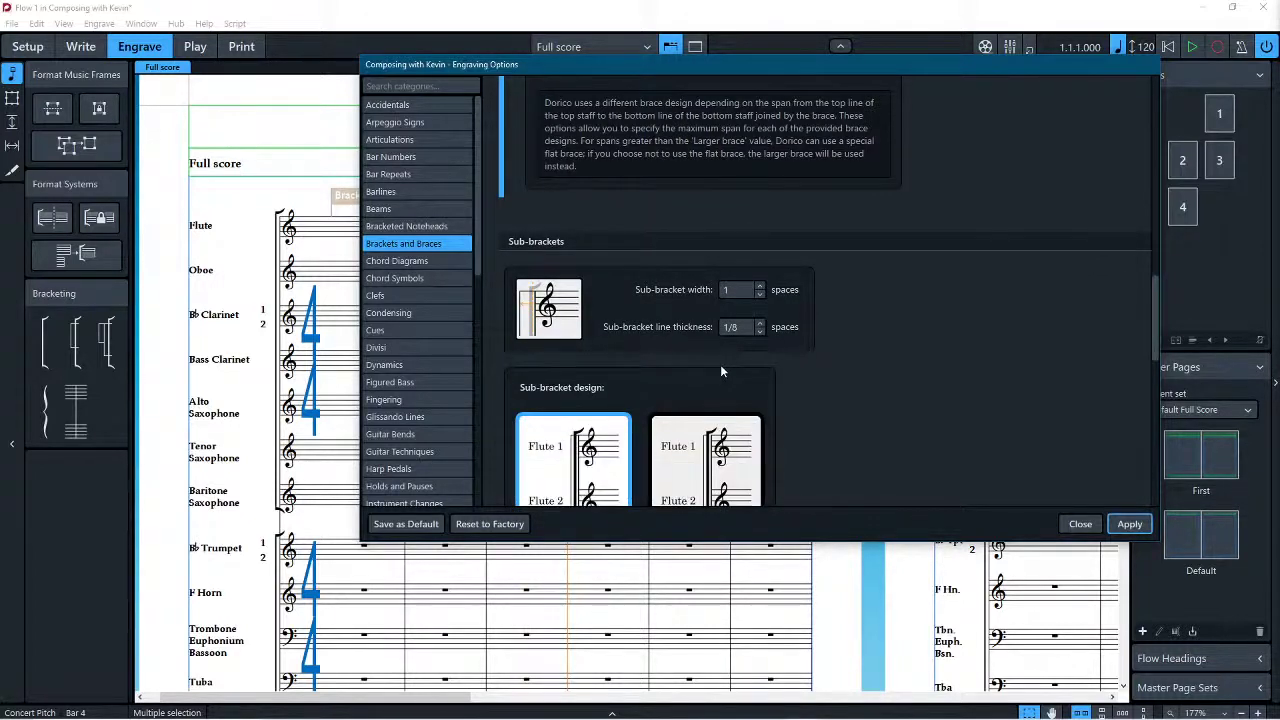
pyautogui.scroll(-3, 720, 364)
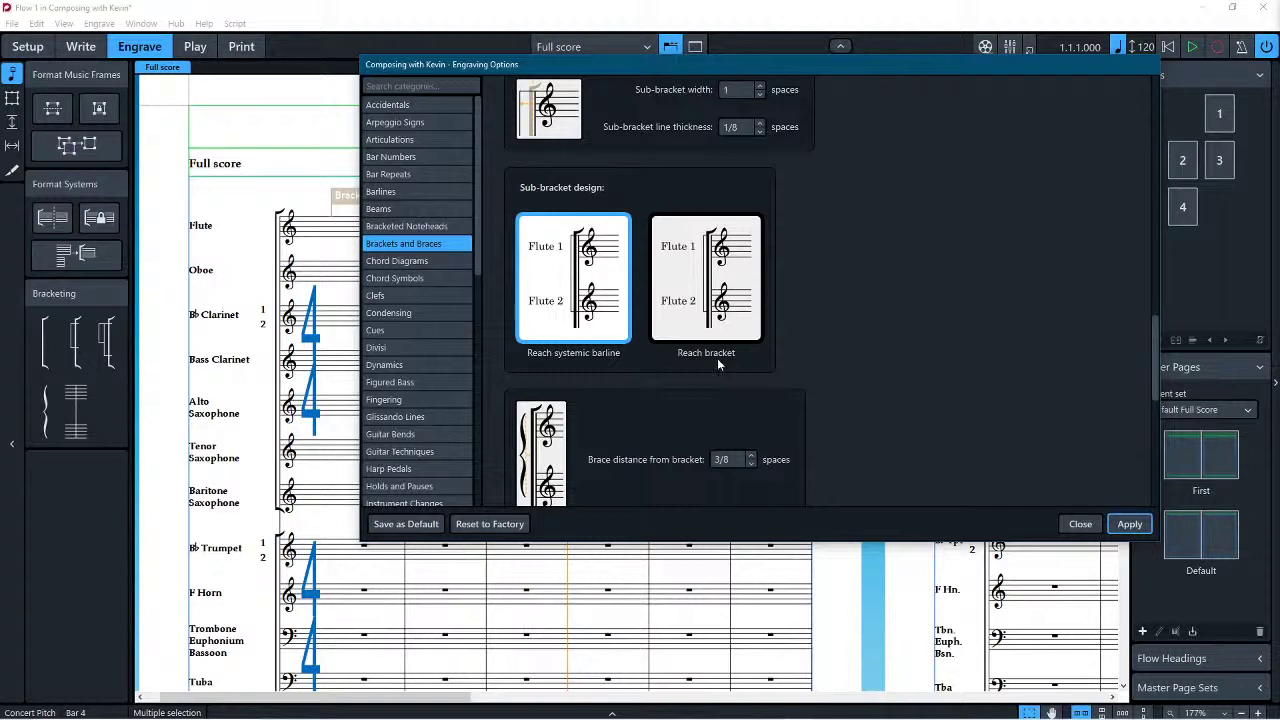
pyautogui.scroll(-2, 717, 365)
pyautogui.scroll(-1, 718, 364)
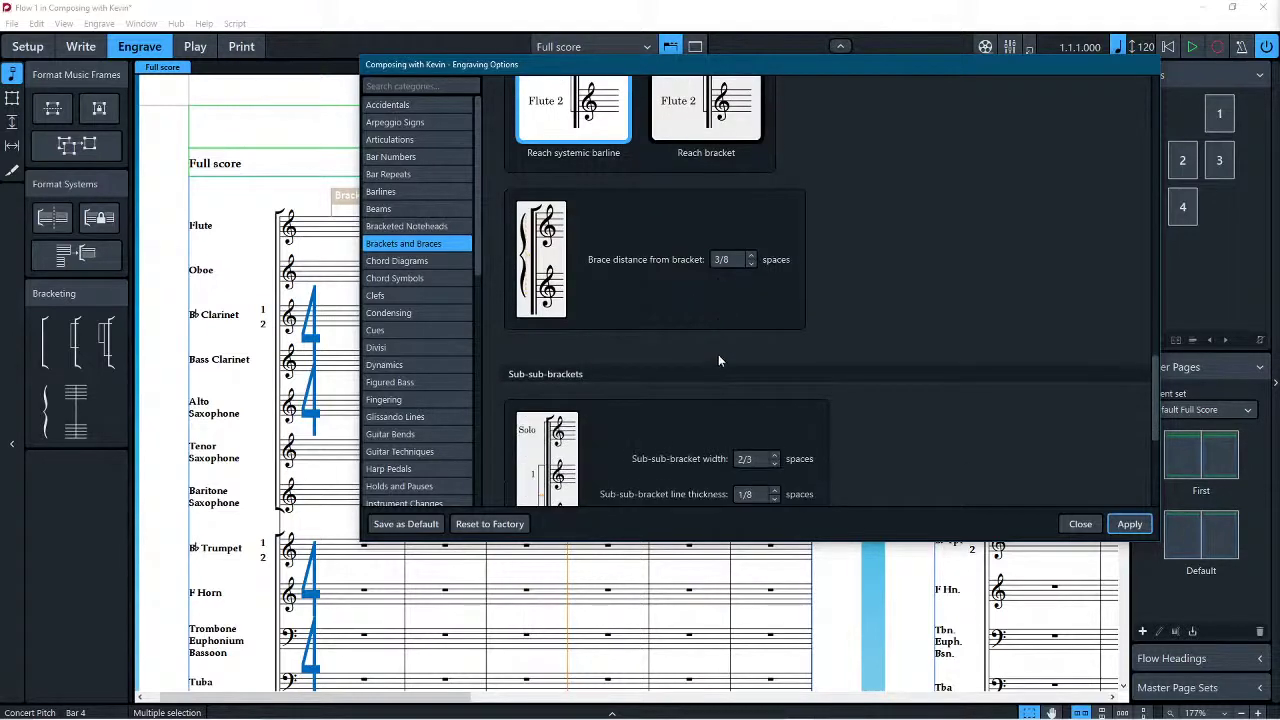
pyautogui.scroll(4, 754, 263)
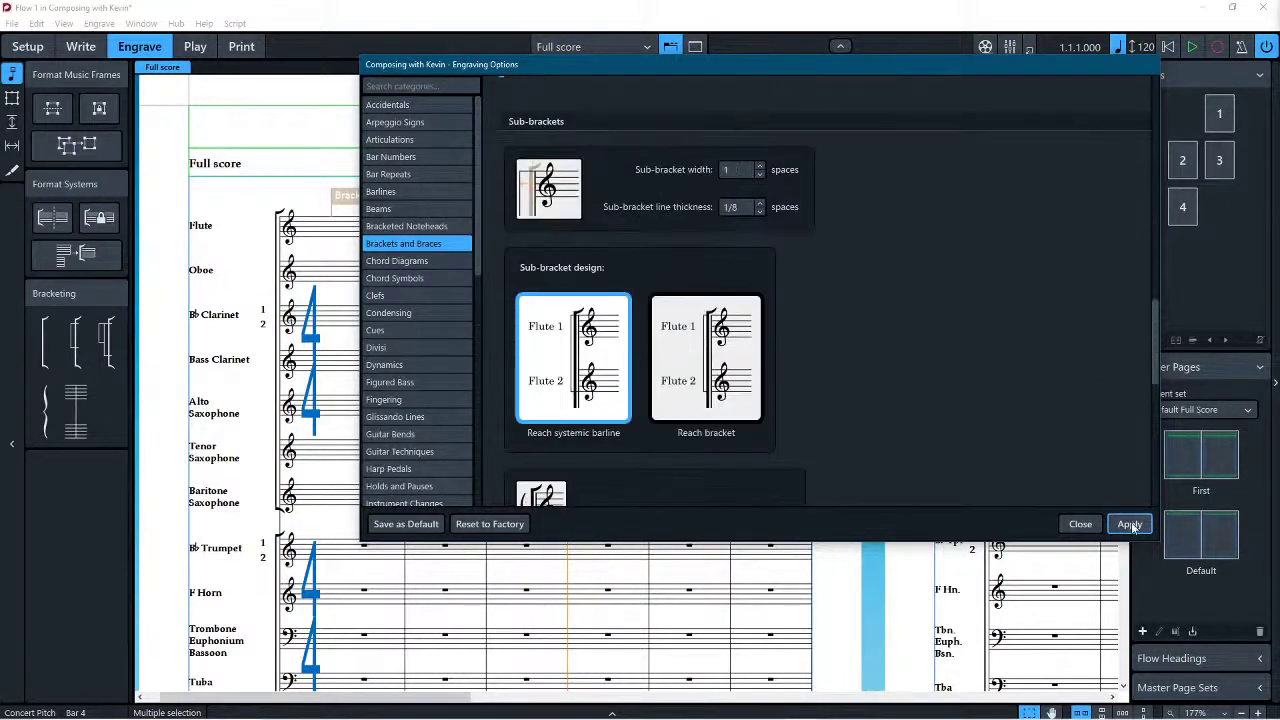
pyautogui.click(1080, 524)
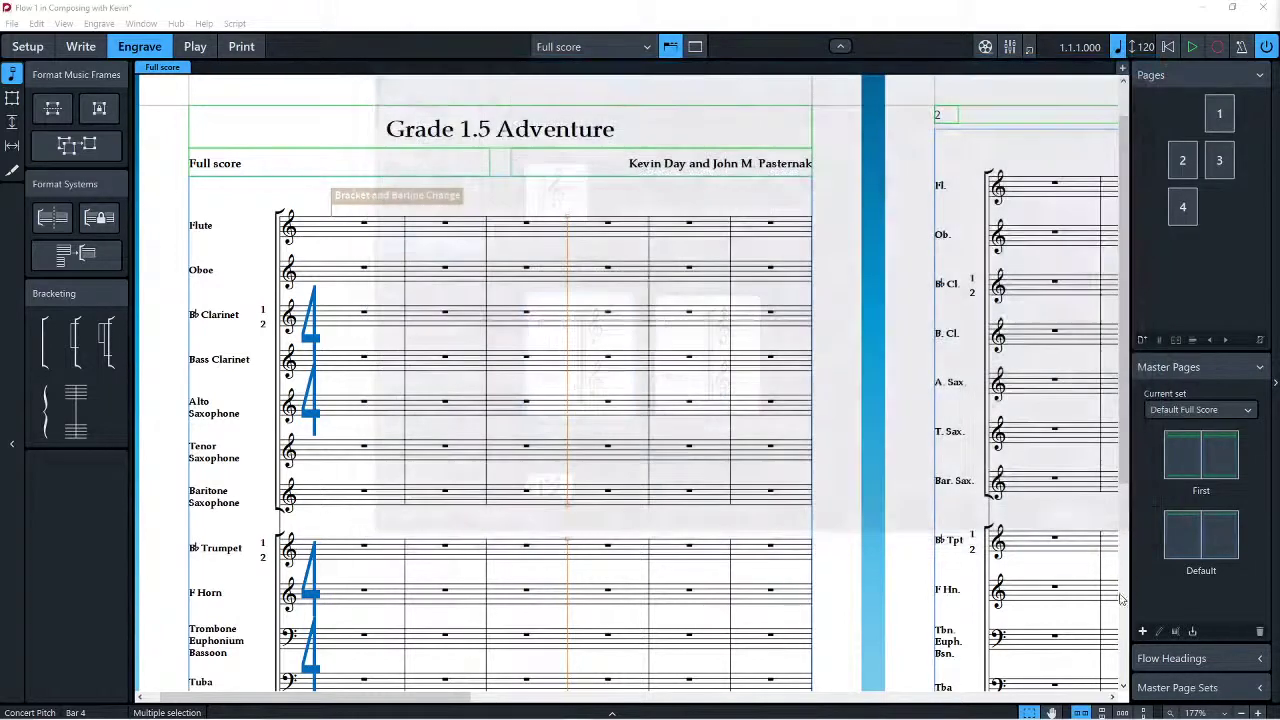
# Step: In Write mode, check the clarinet and trumpet braces in galley view and return the score to page view
pyautogui.hotkey('ctrl', '2')
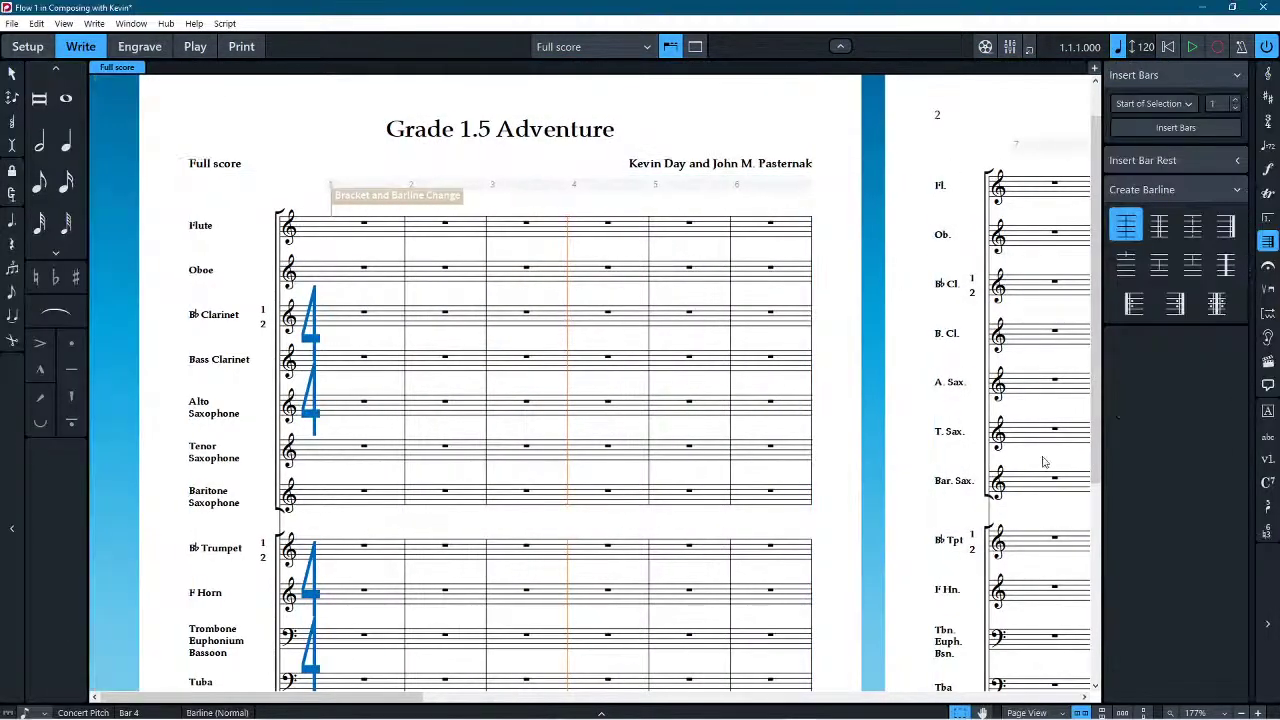
pyautogui.click(1030, 712)
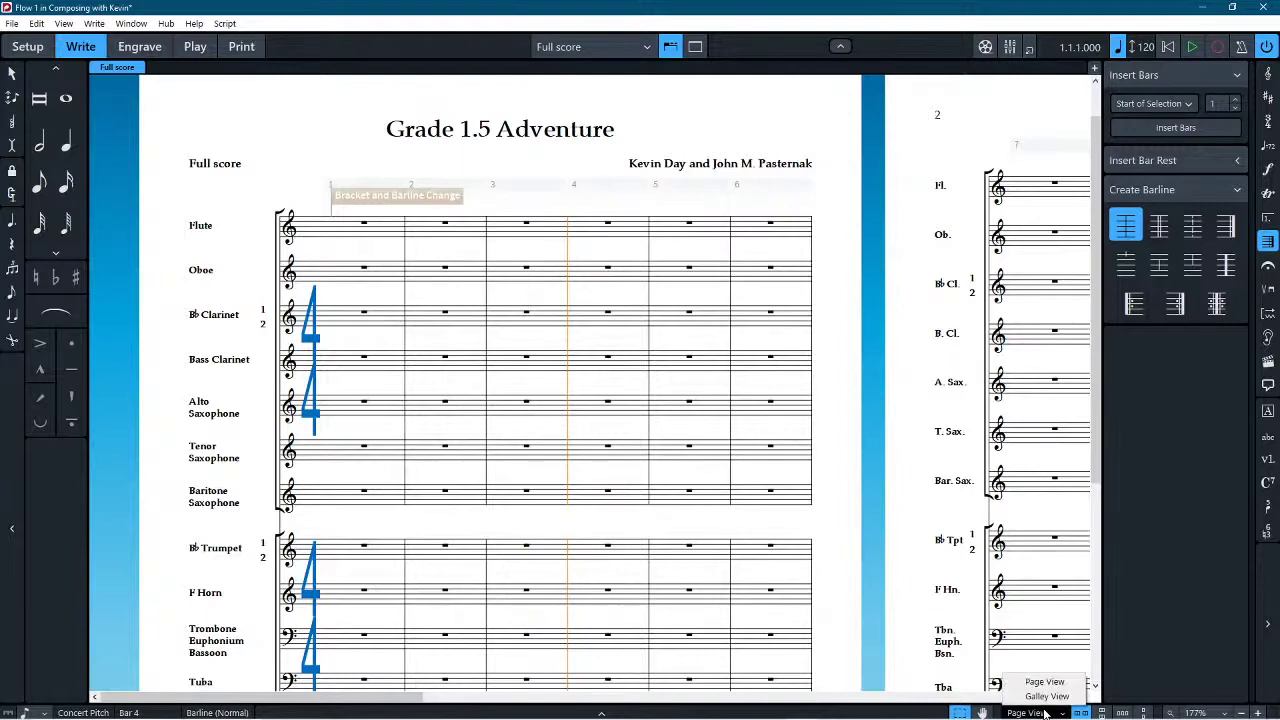
pyautogui.click(1040, 694)
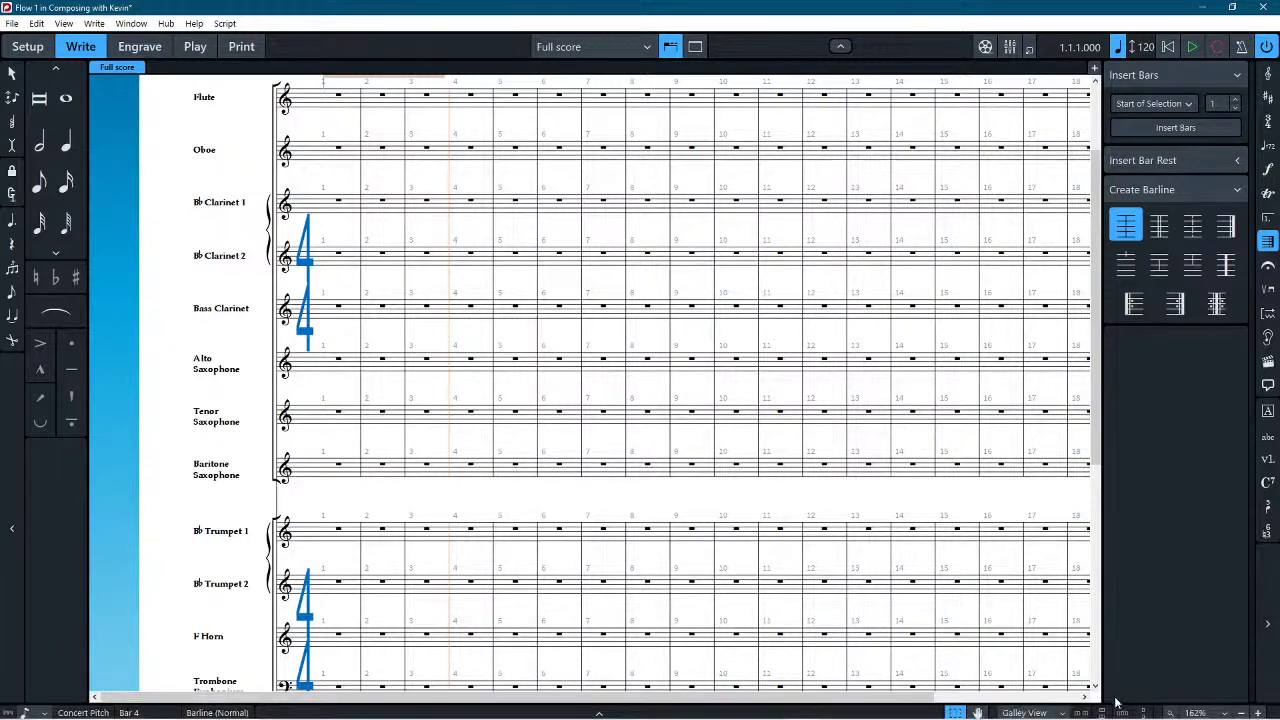
pyautogui.click(1030, 712)
pyautogui.click(1037, 697)
pyautogui.click(1035, 712)
pyautogui.click(1040, 682)
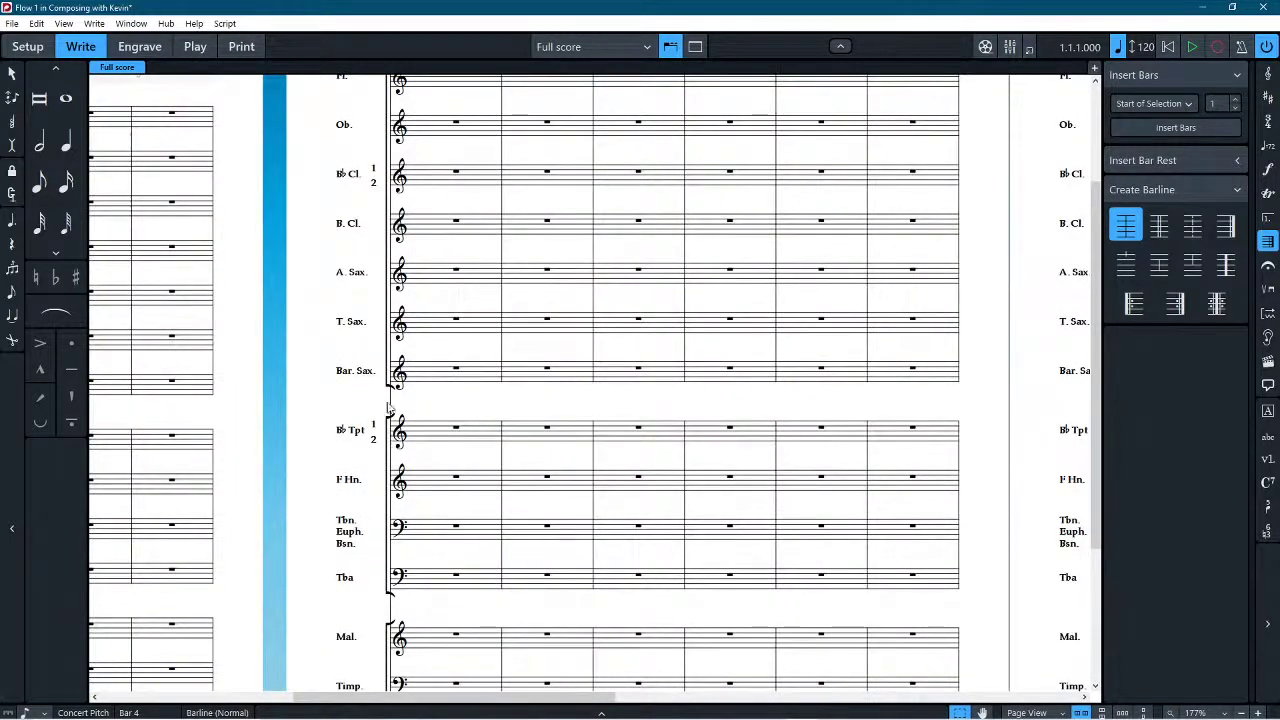
pyautogui.scroll(2, 386, 391)
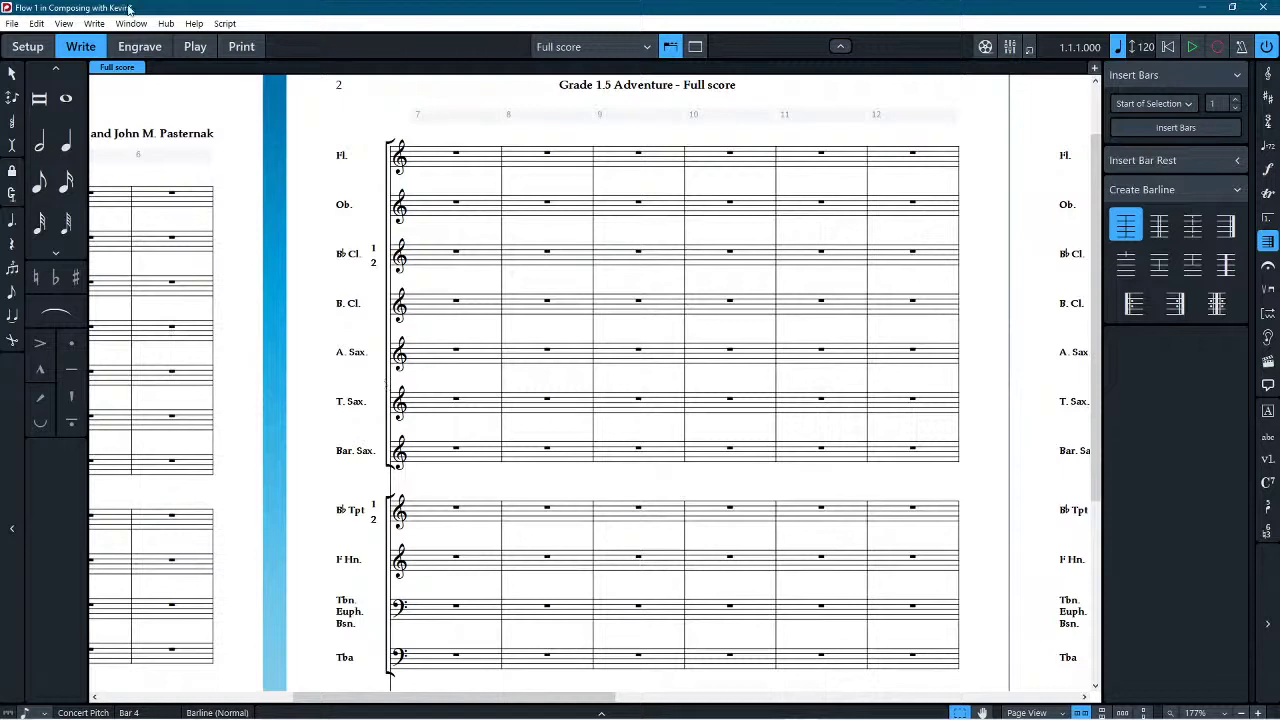
# Step: Reopen the advanced brace options and set the maximum span to 6 spaces for the small brace and 14 for the regular brace
pyautogui.click(139, 46)
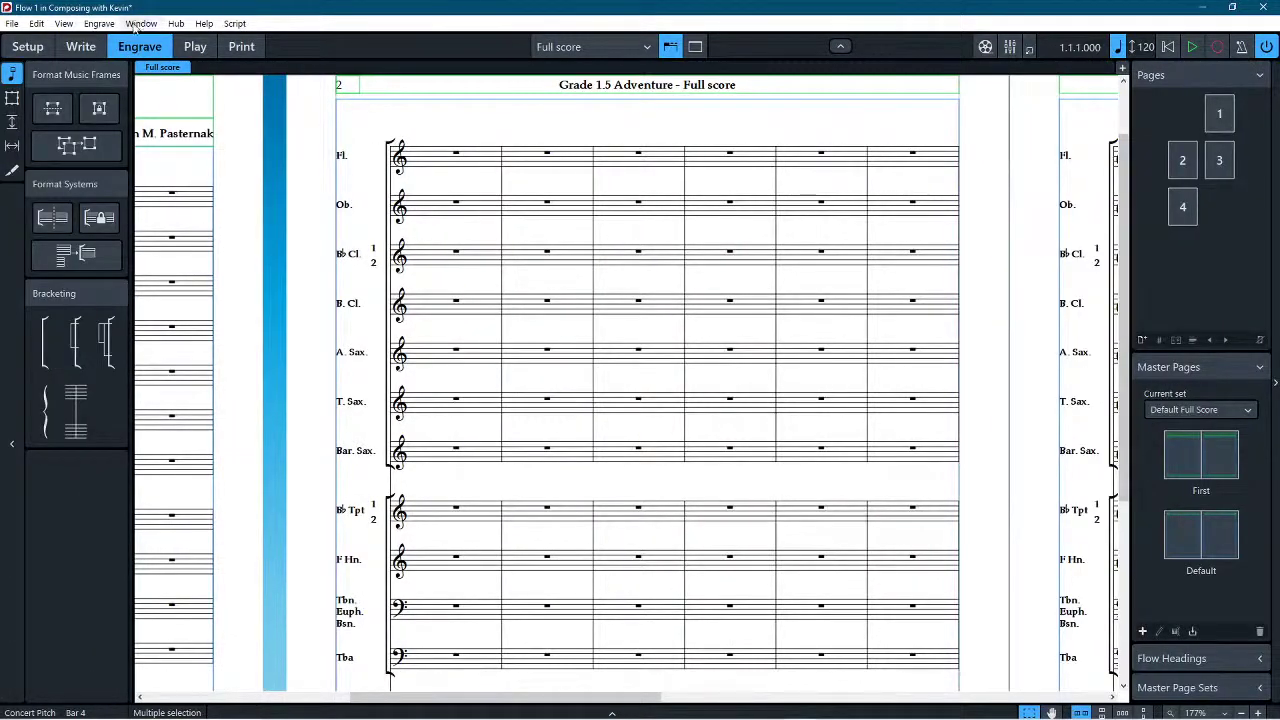
pyautogui.click(99, 23)
pyautogui.click(140, 393)
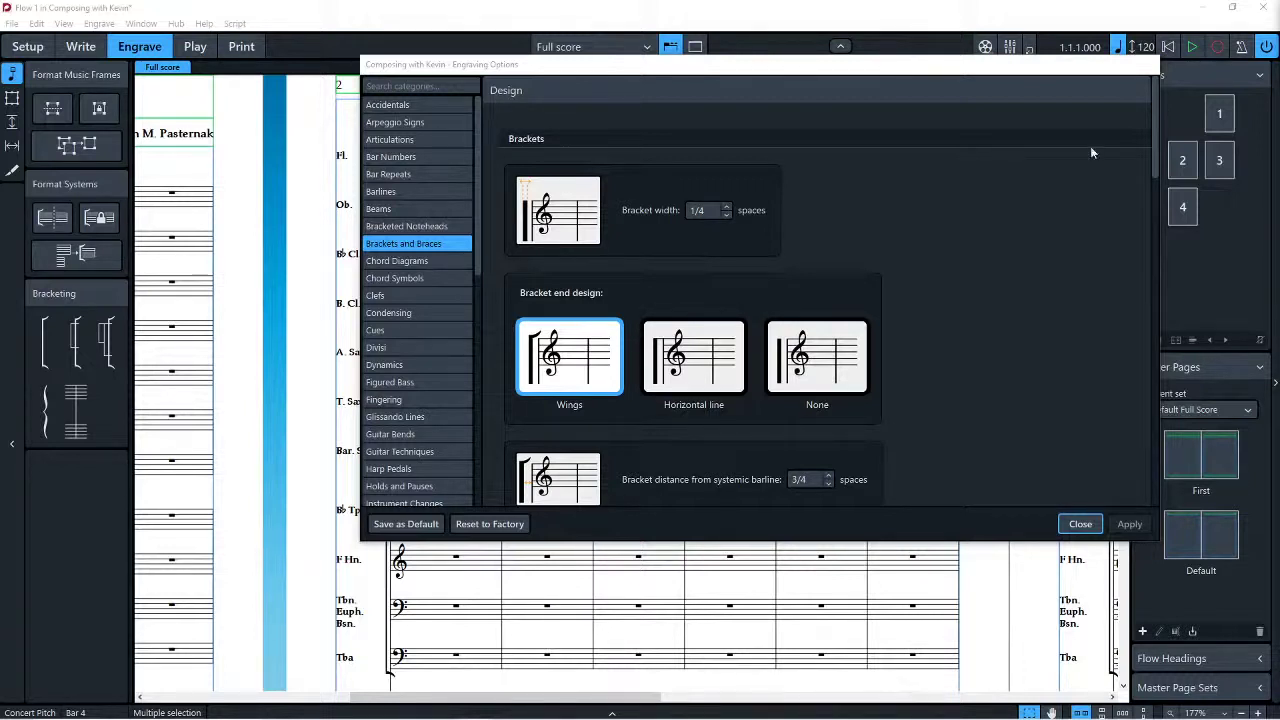
pyautogui.scroll(-6, 986, 260)
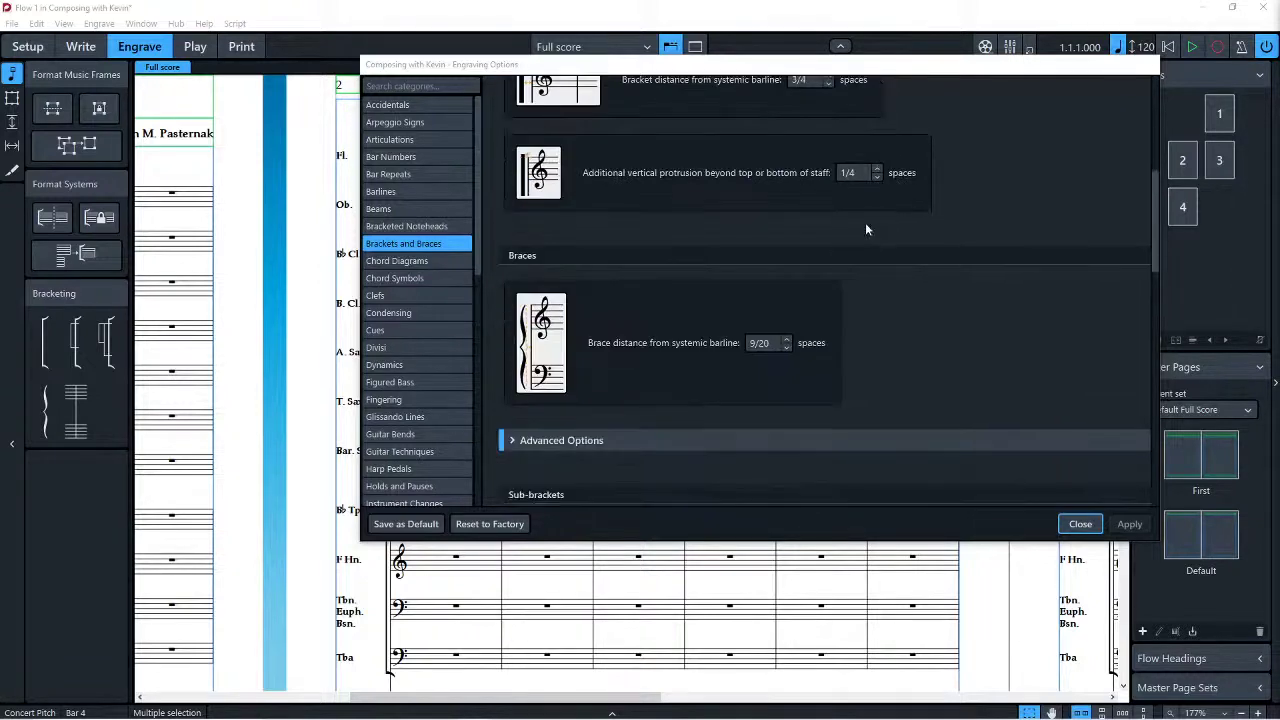
pyautogui.click(627, 321)
pyautogui.scroll(-2, 630, 328)
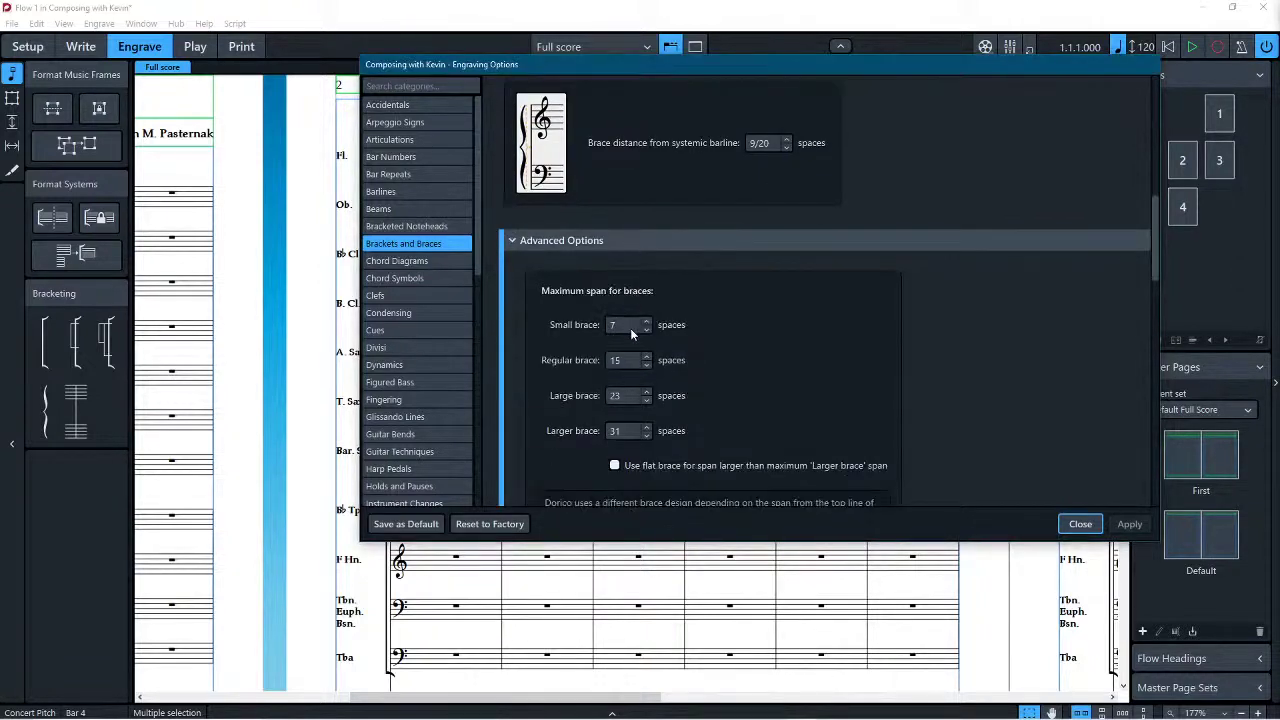
pyautogui.scroll(-7, 645, 332)
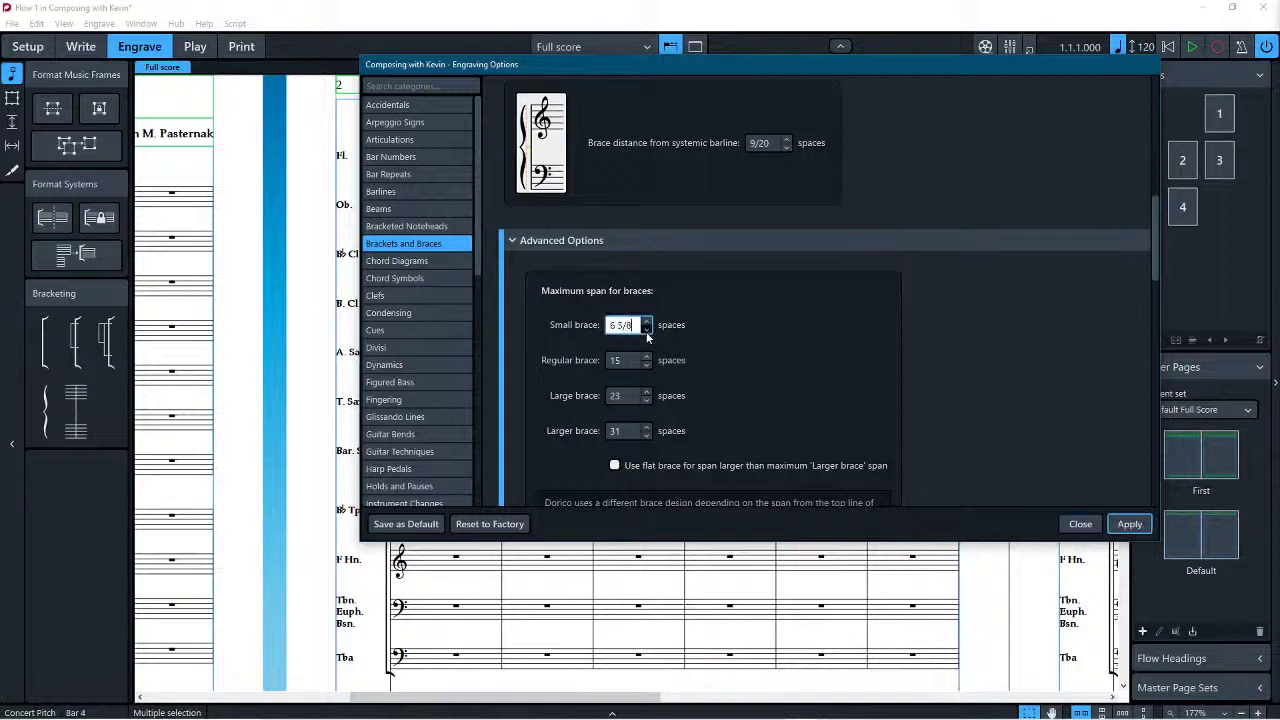
pyautogui.scroll(-1, 647, 334)
pyautogui.click(630, 362)
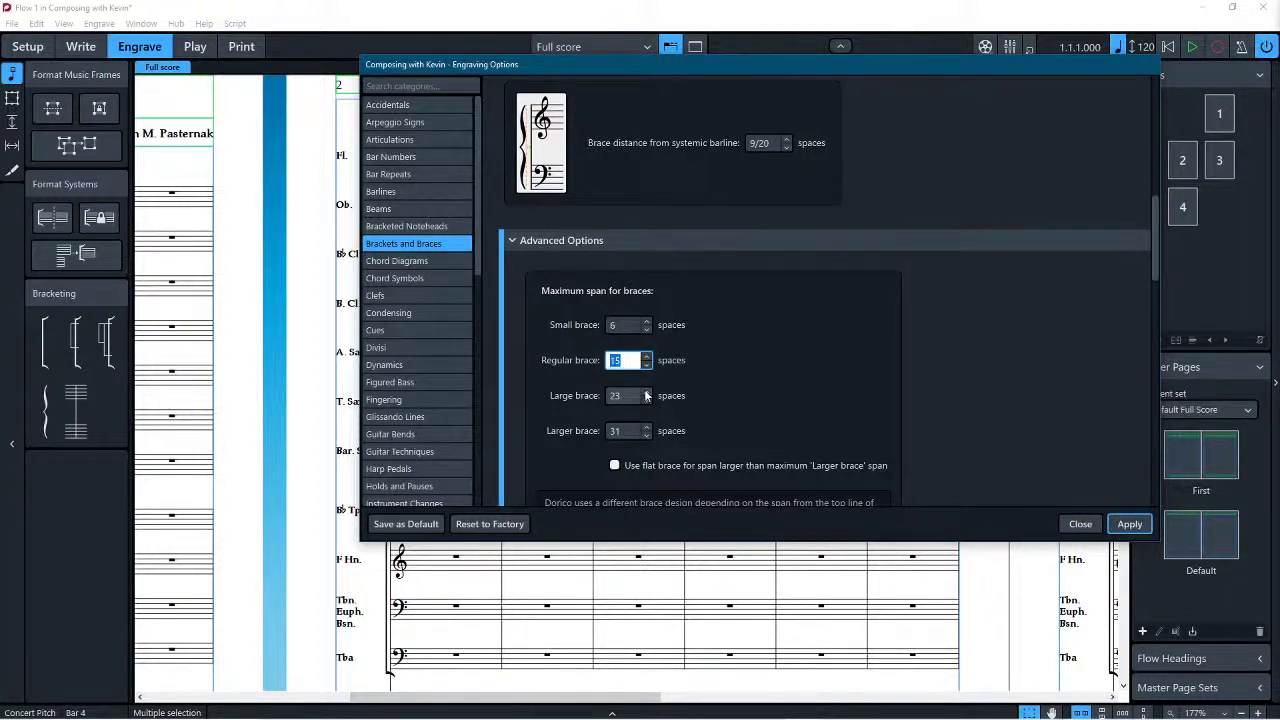
pyautogui.write('14')
# Step: Set the large brace span to 22 spaces and the larger brace span to 31, and apply and close the Engraving Options
pyautogui.click(630, 398)
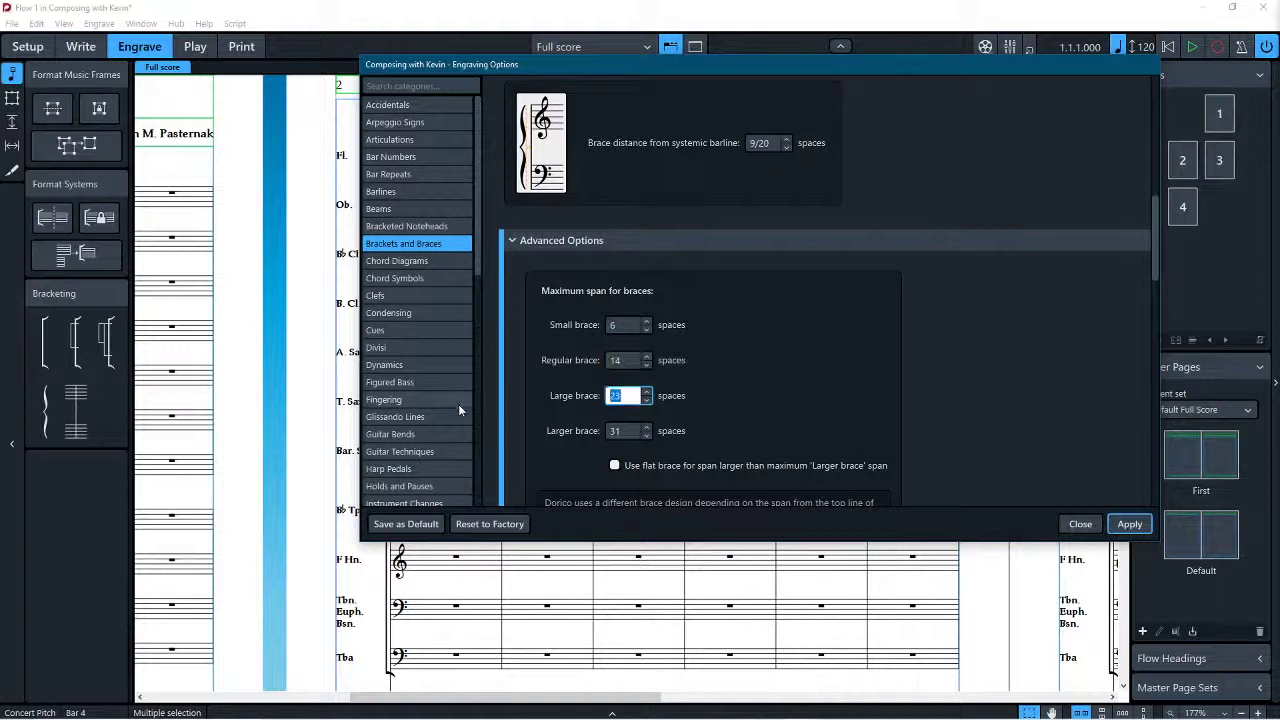
pyautogui.write('22')
pyautogui.press('Tab')
pyautogui.write('31')
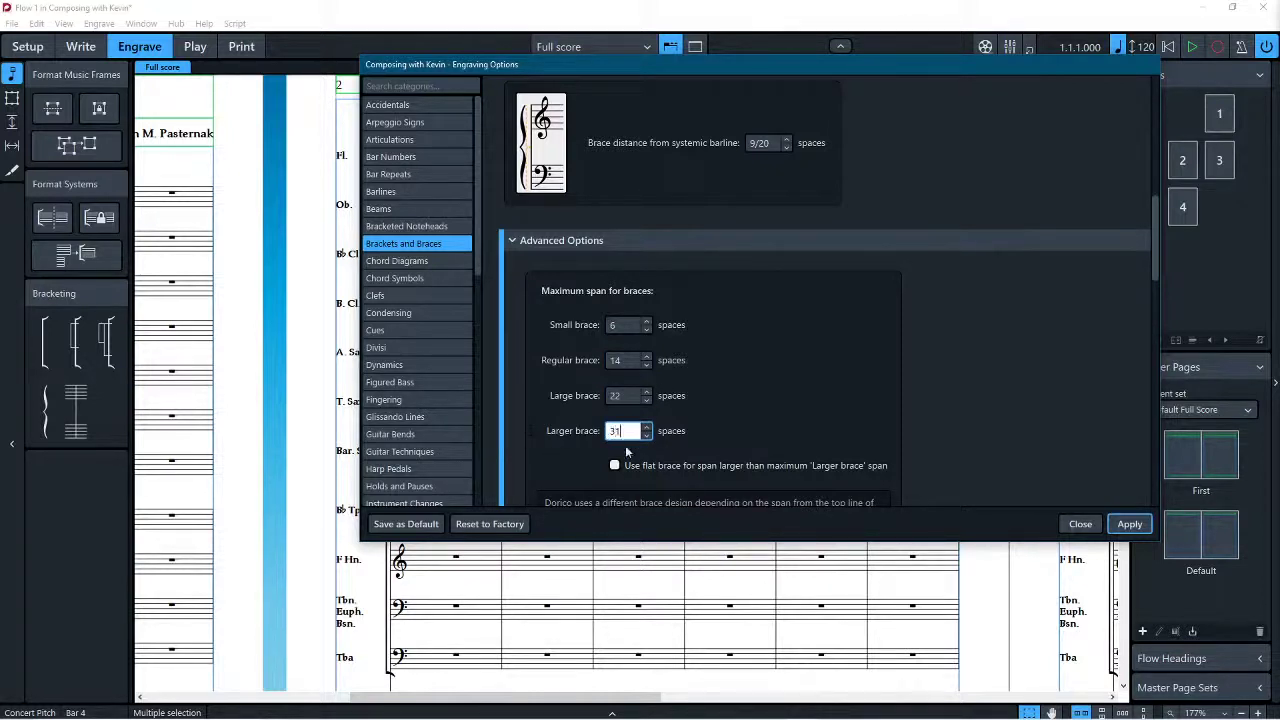
pyautogui.click(1078, 523)
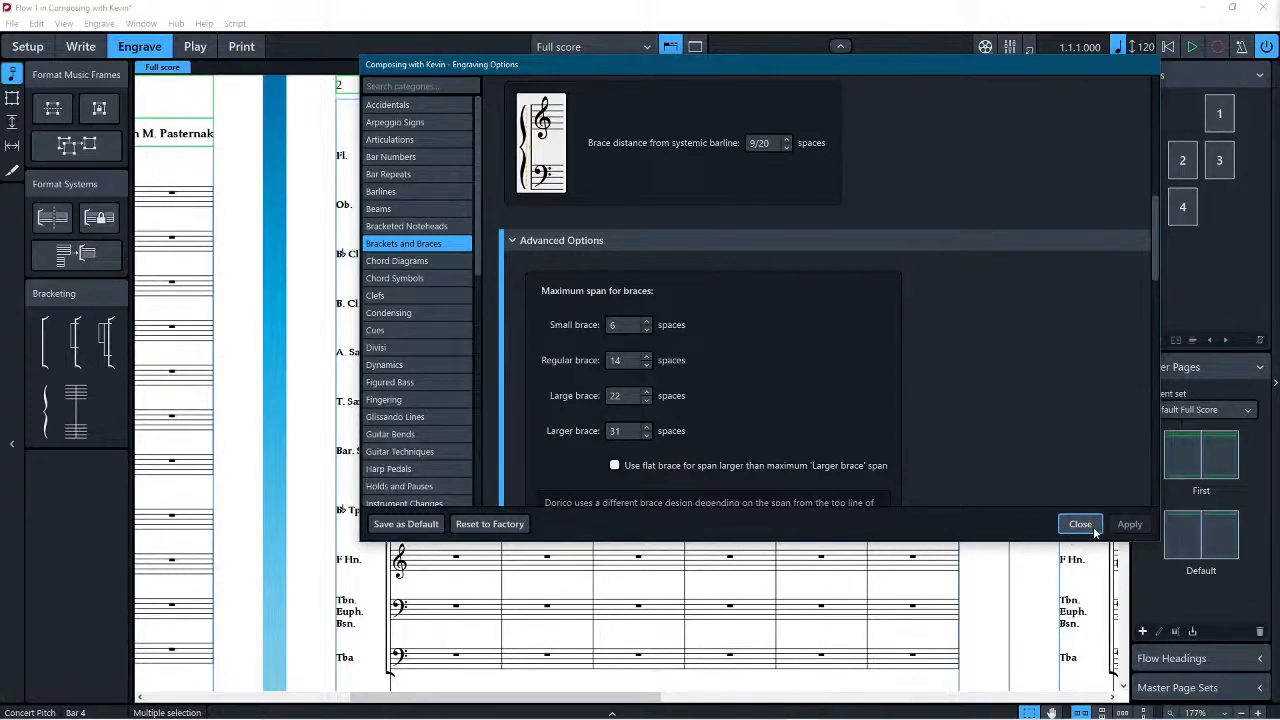
pyautogui.click(1080, 524)
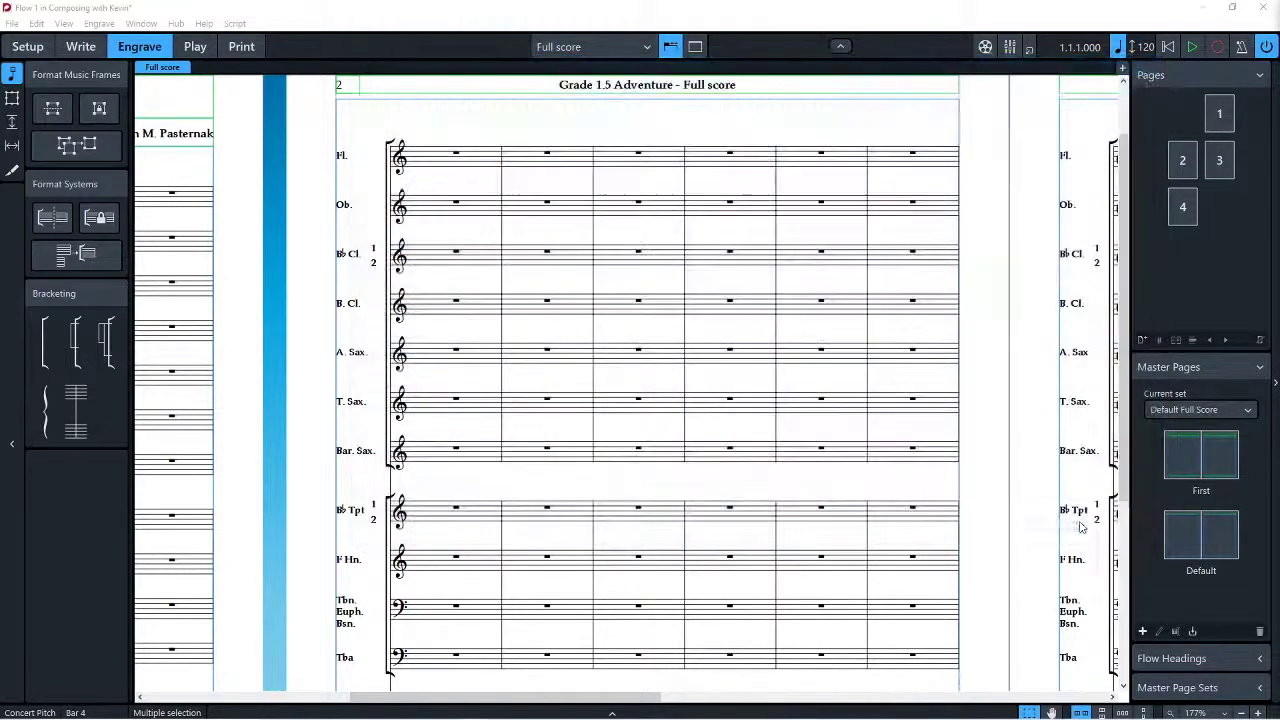
# Step: Inspect the braces again in galley view from Write mode, and restore page view
pyautogui.click(84, 47)
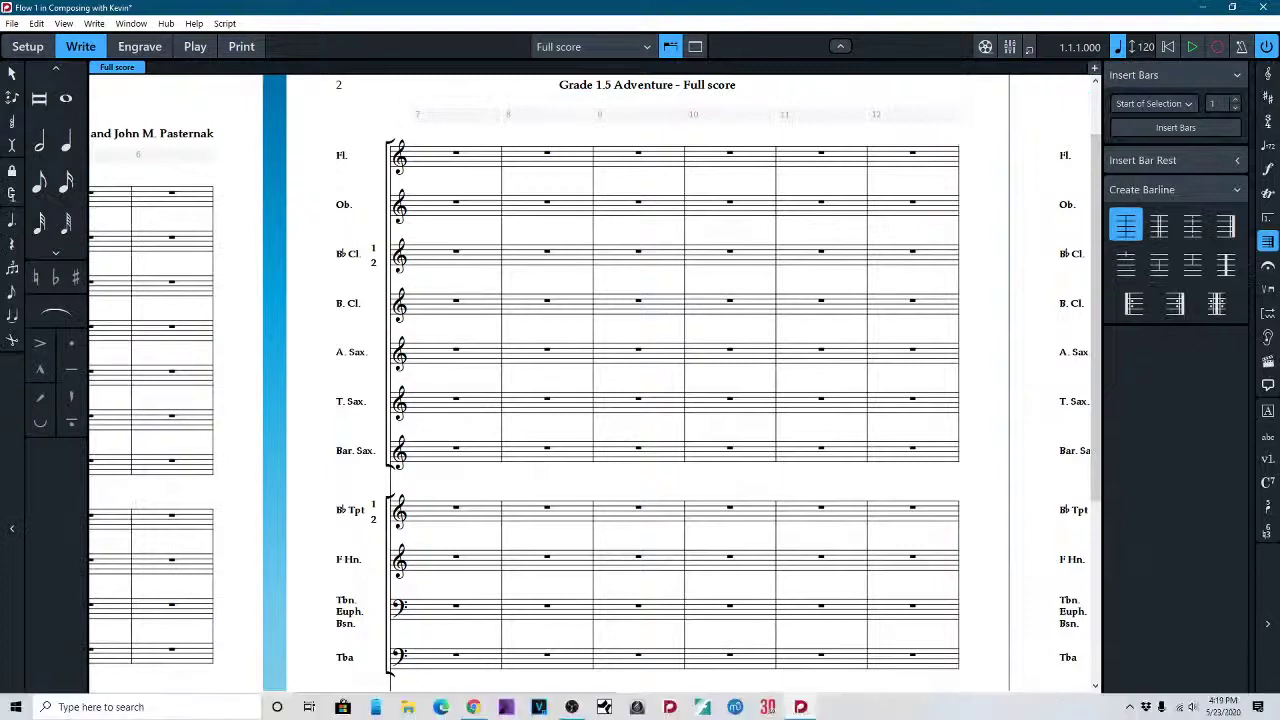
pyautogui.click(1032, 712)
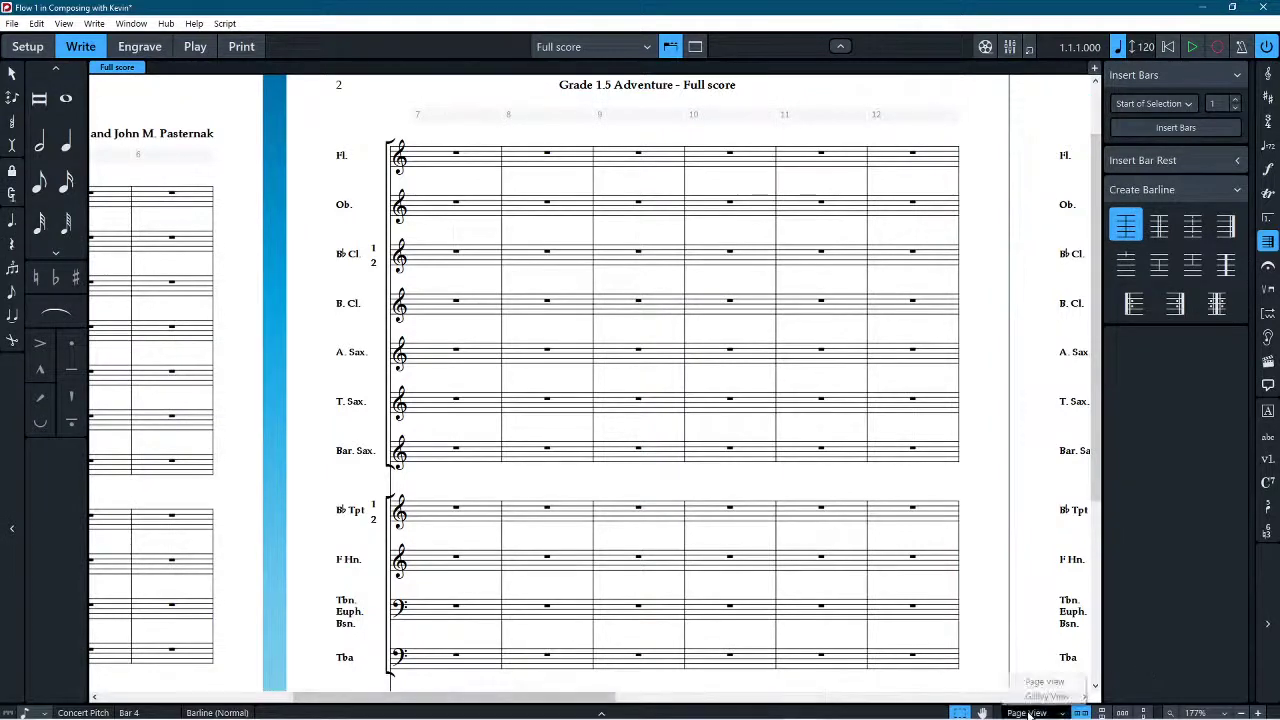
pyautogui.click(1046, 696)
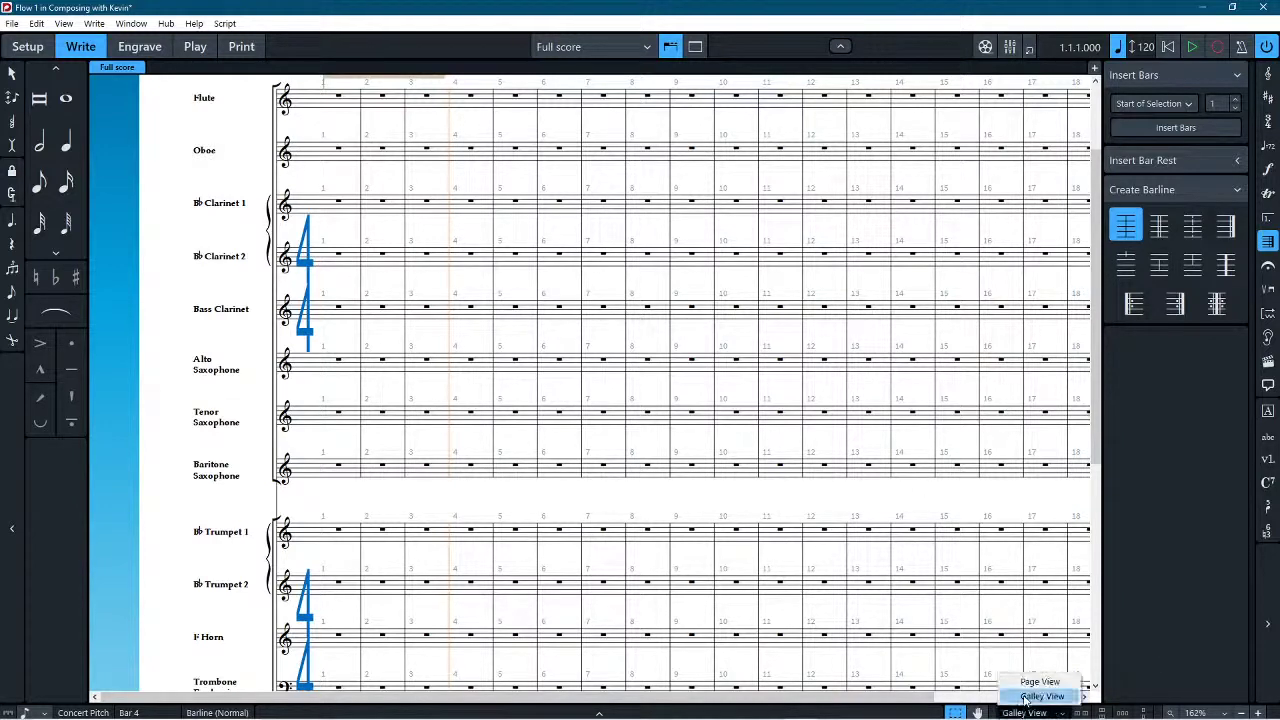
pyautogui.moveTo(1050, 716)
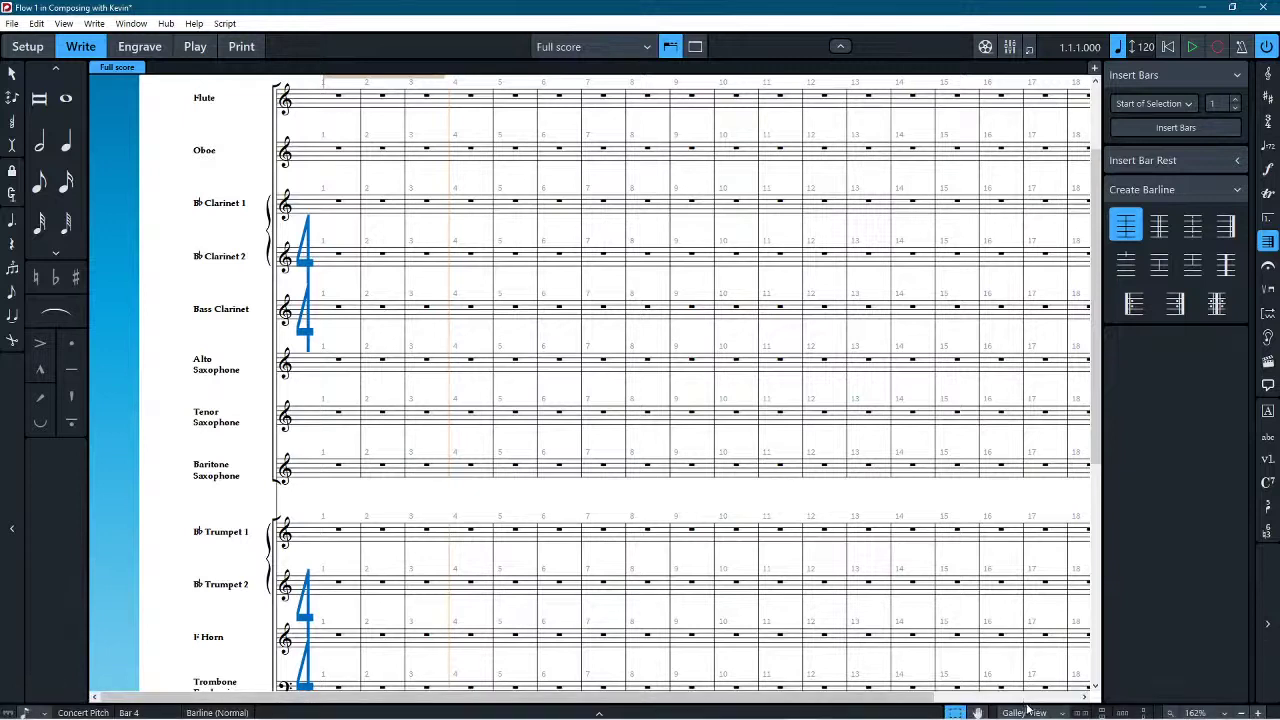
pyautogui.click(1030, 712)
pyautogui.click(1040, 681)
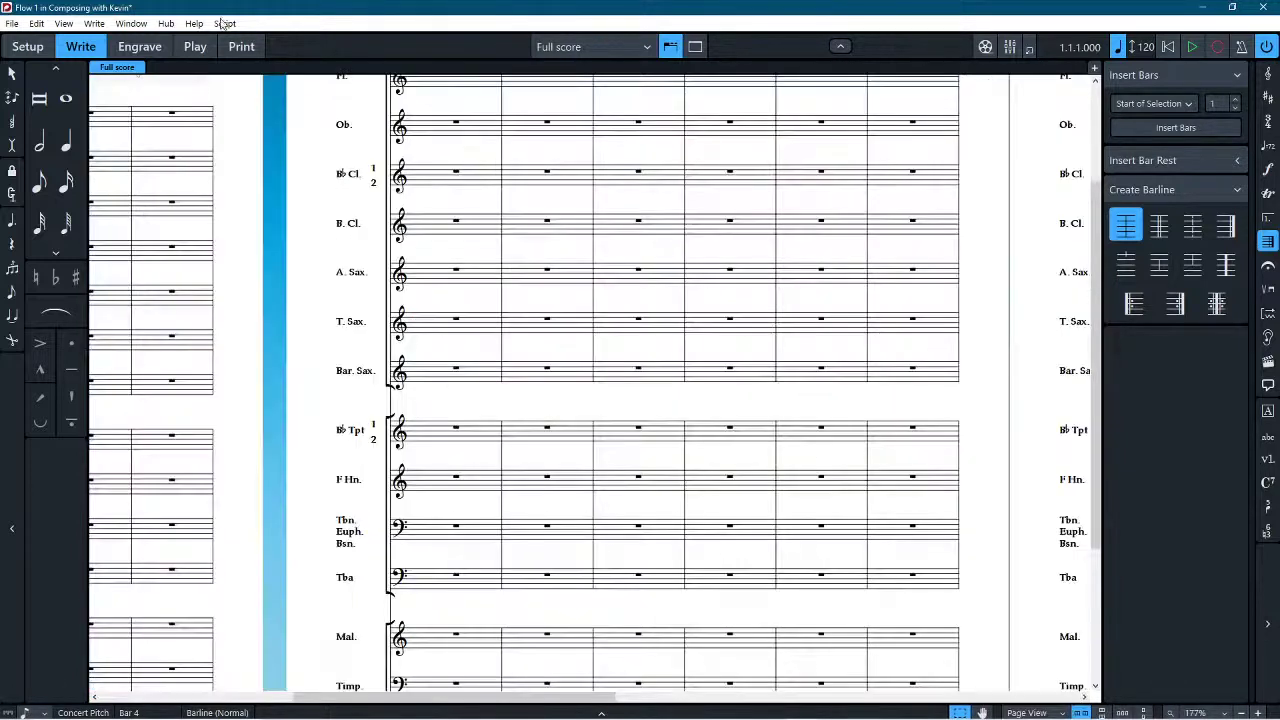
# Step: Reopen the Engraving Options from Engrave mode and examine the sub-sub-bracket settings under Brackets and Braces
pyautogui.click(95, 23)
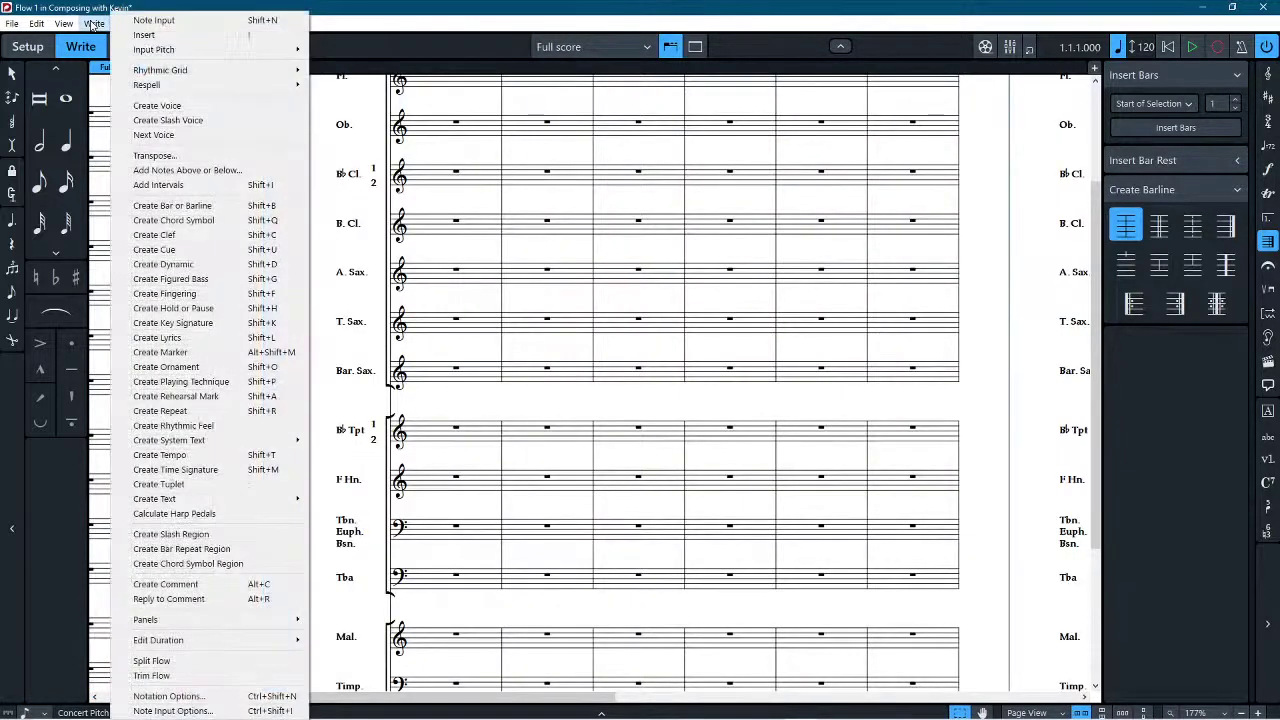
pyautogui.click(193, 7)
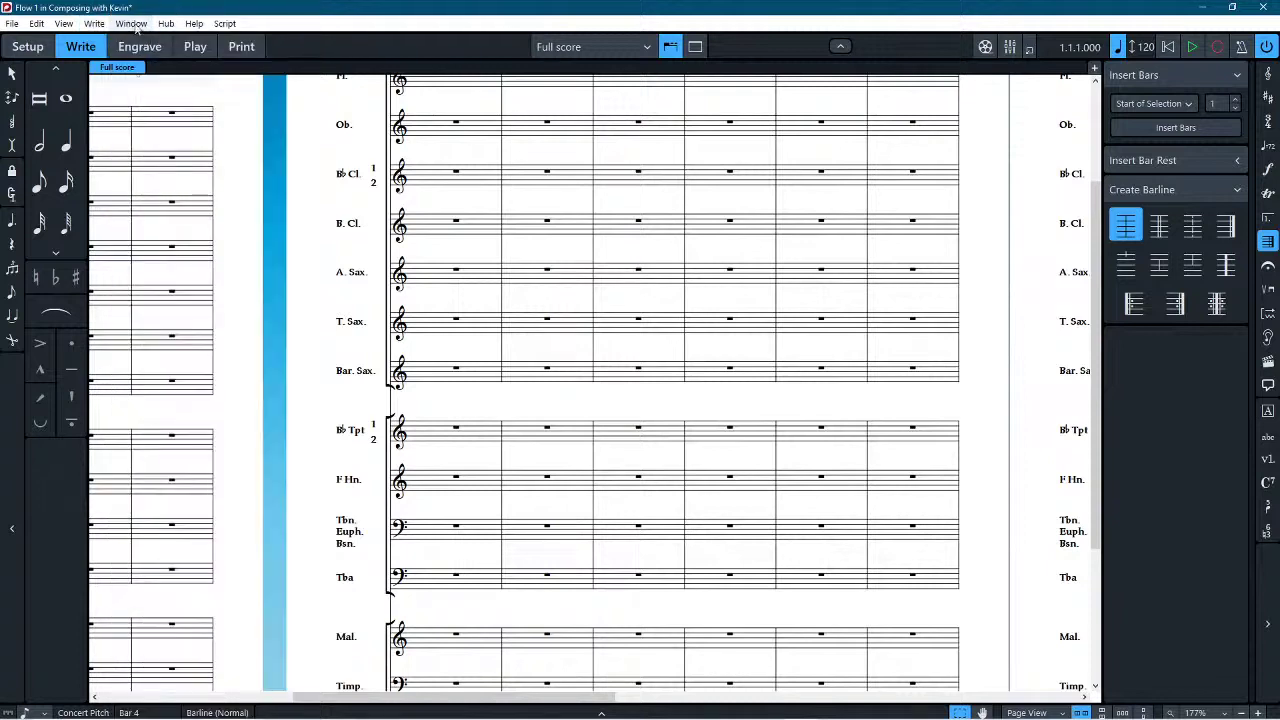
pyautogui.click(131, 23)
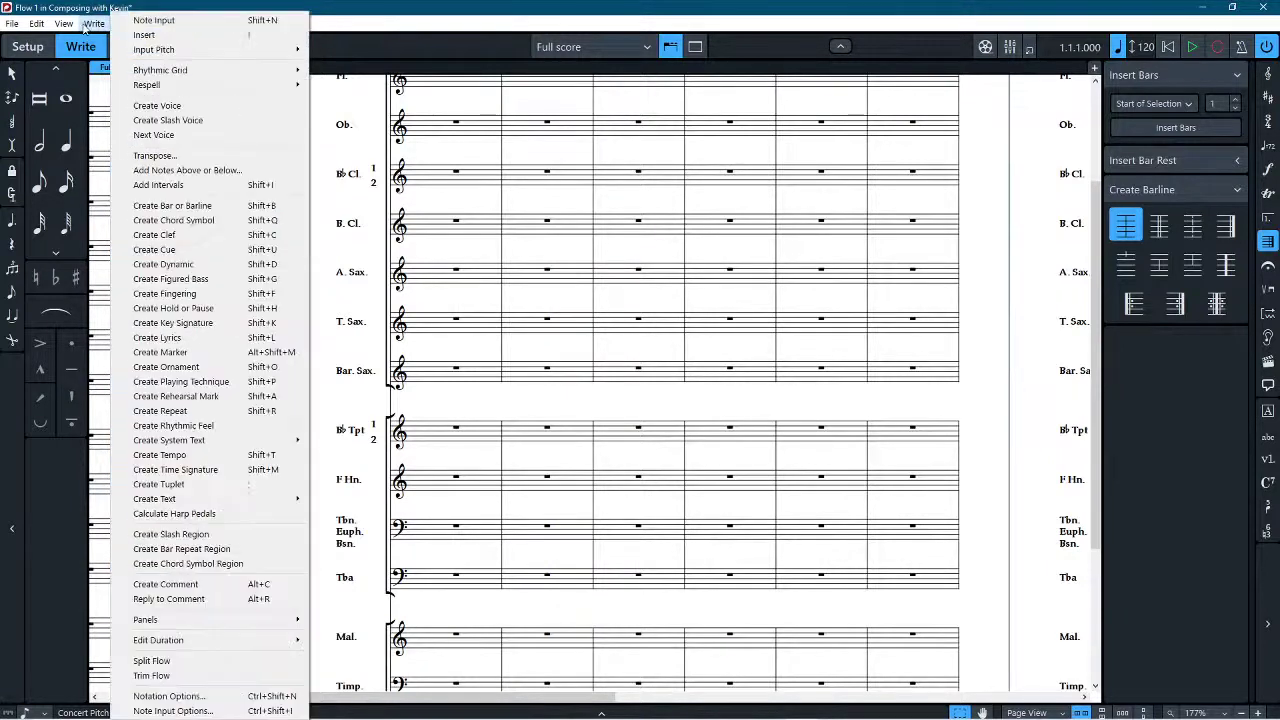
pyautogui.click(132, 6)
pyautogui.click(132, 47)
pyautogui.click(125, 24)
pyautogui.moveTo(106, 24)
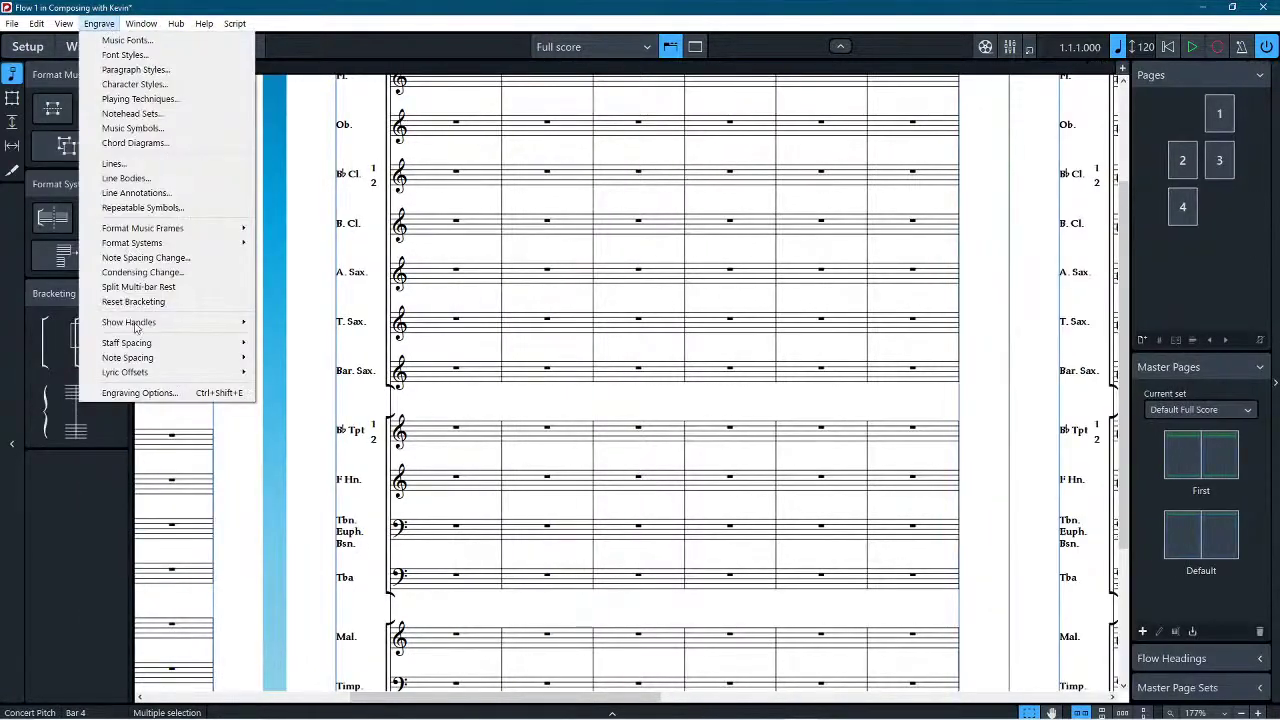
pyautogui.click(152, 402)
pyautogui.scroll(-10, 678, 338)
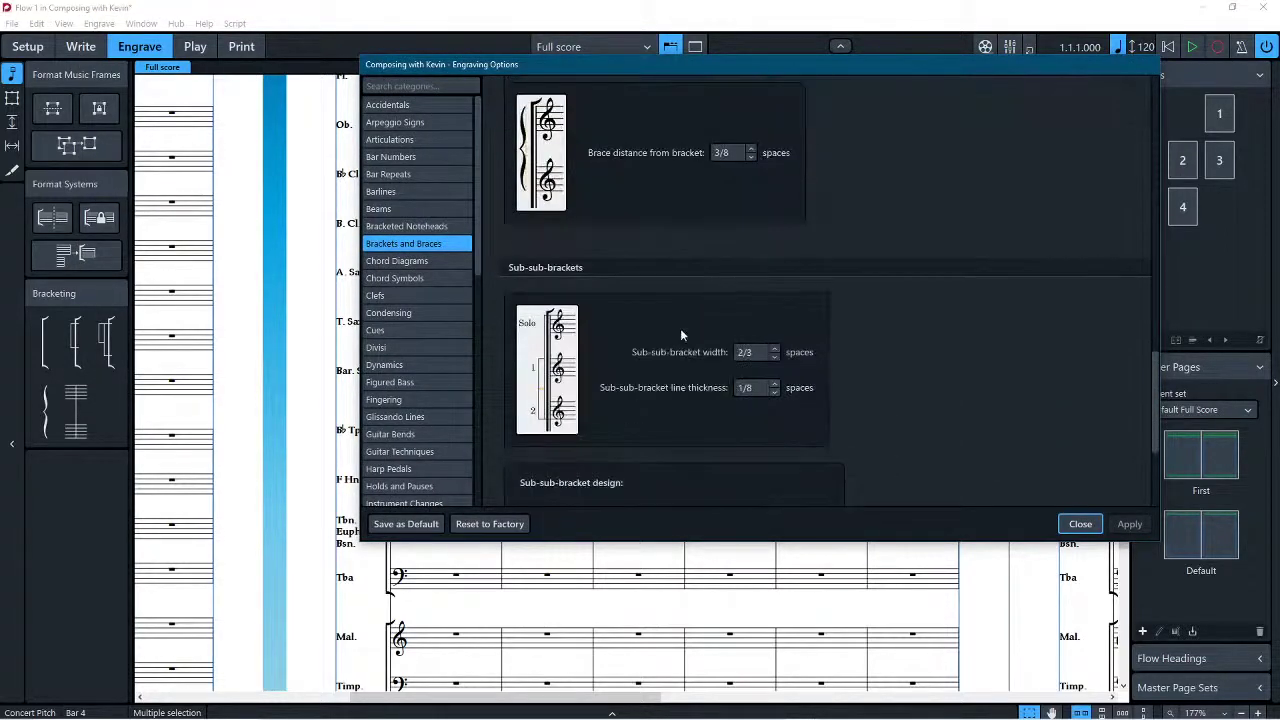
# Step: Set the sub-bracket width to 3/4 spaces in the Brackets and Braces options
pyautogui.scroll(-2, 681, 335)
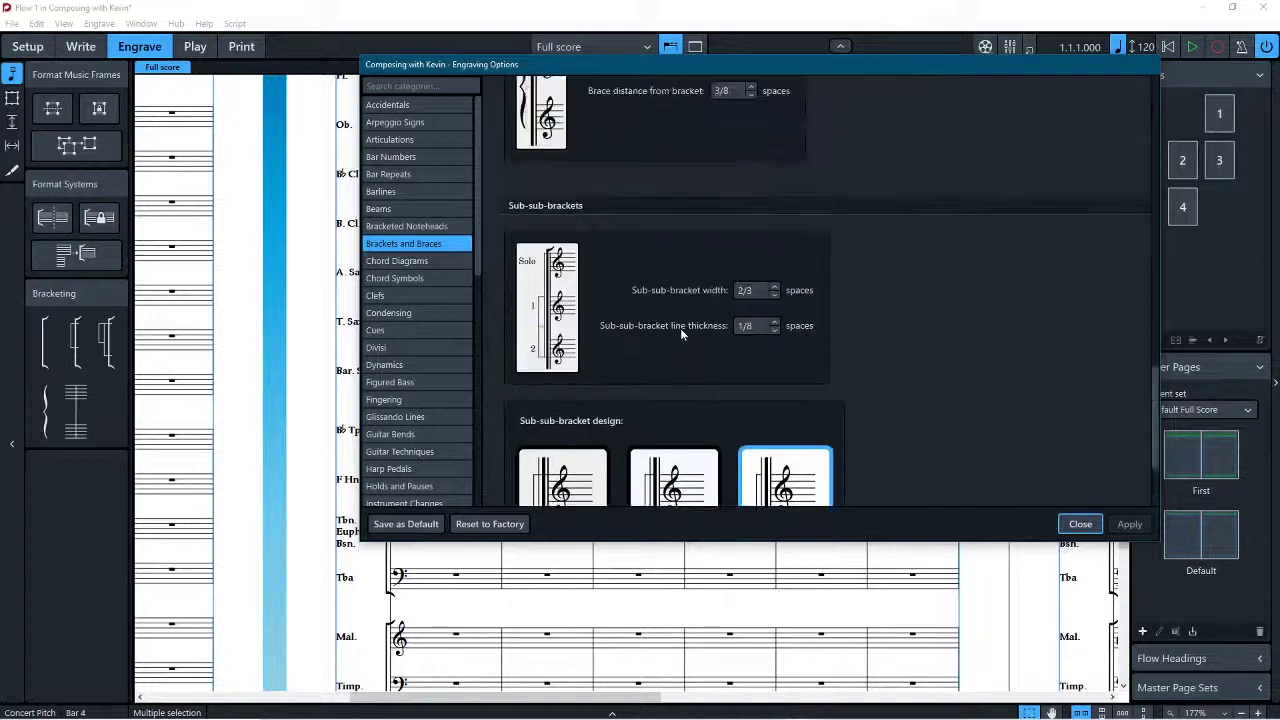
pyautogui.scroll(3, 681, 335)
pyautogui.scroll(6, 898, 401)
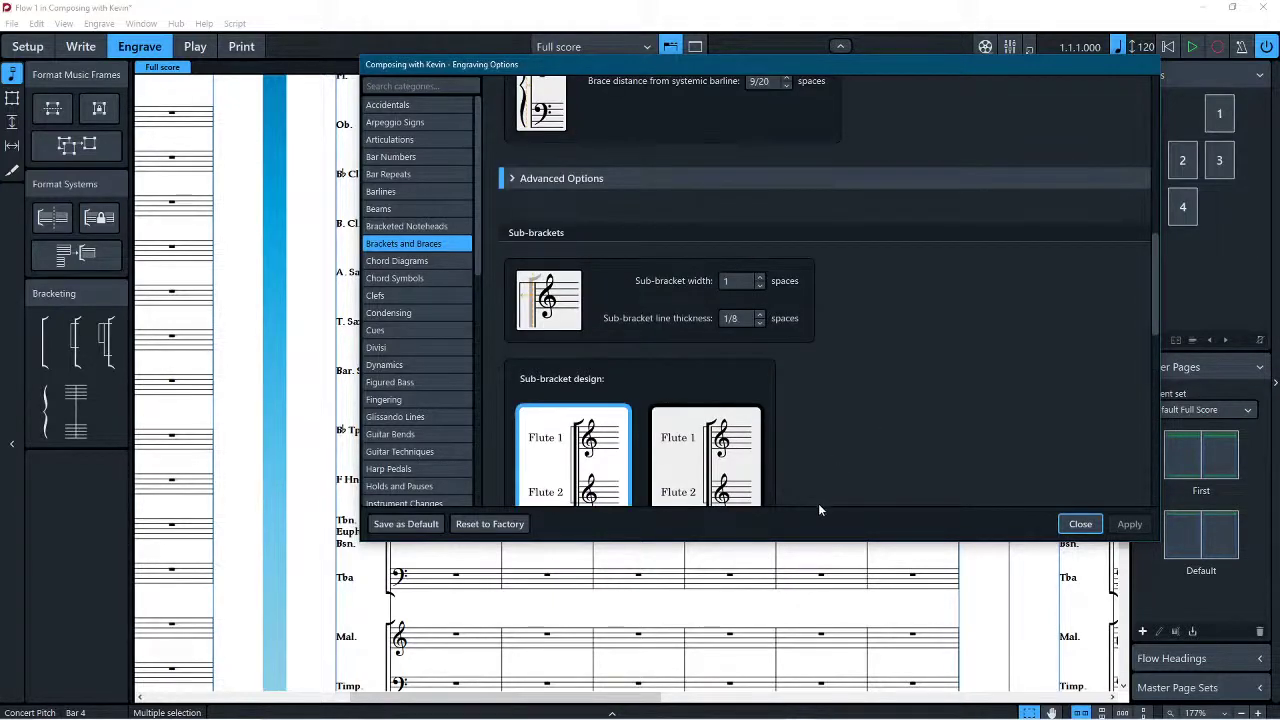
pyautogui.click(758, 285)
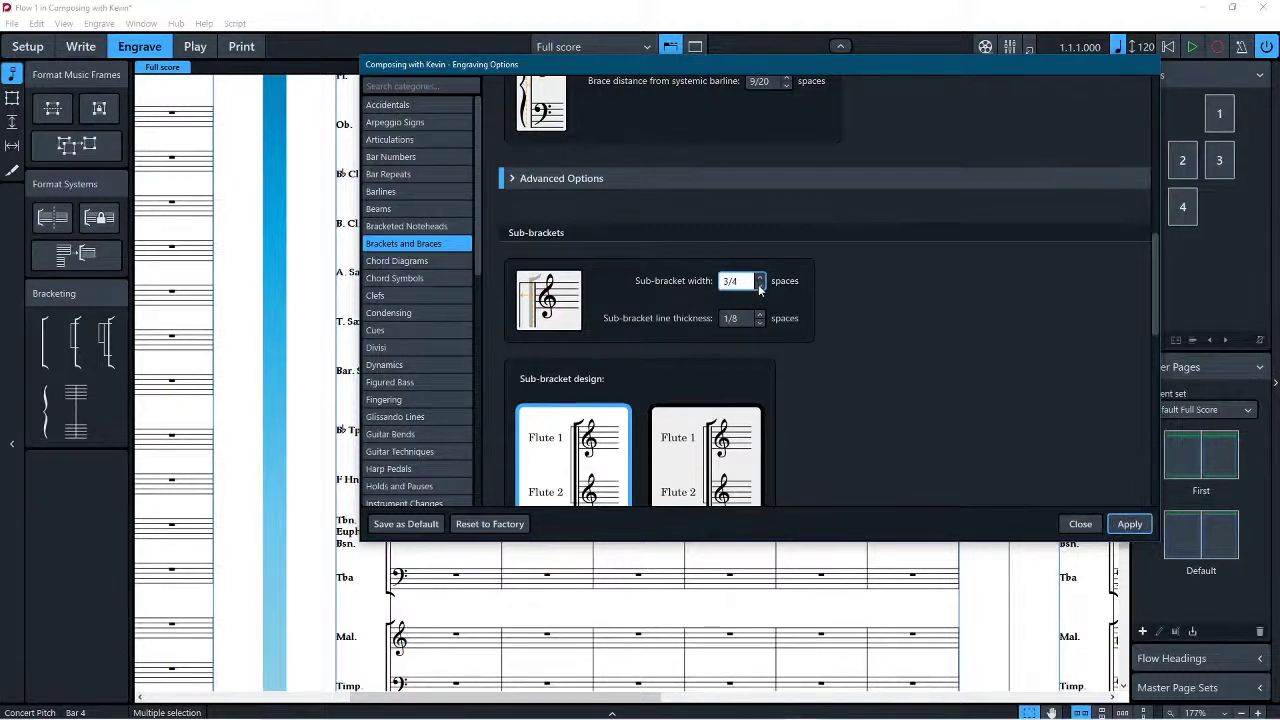
# Step: Set the sub-bracket line thickness to 1/16 spaces, apply the changes and close the Engraving Options
pyautogui.scroll(7, 881, 296)
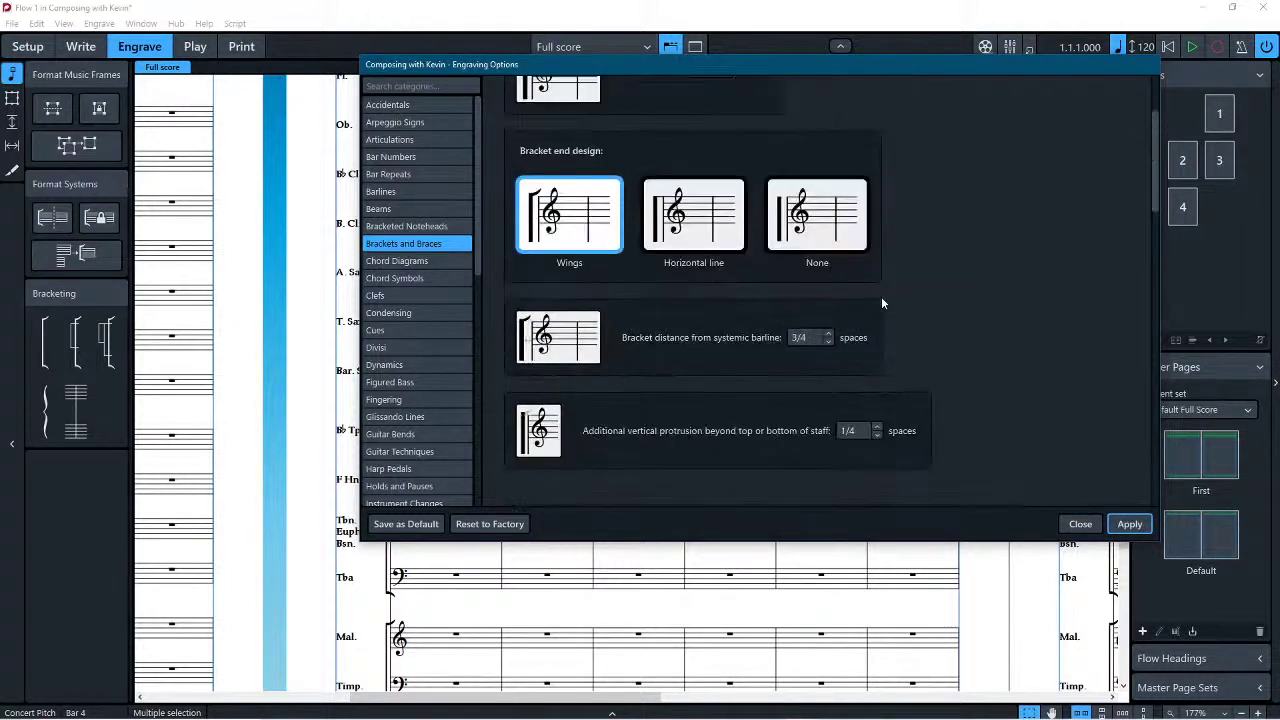
pyautogui.scroll(-7, 881, 296)
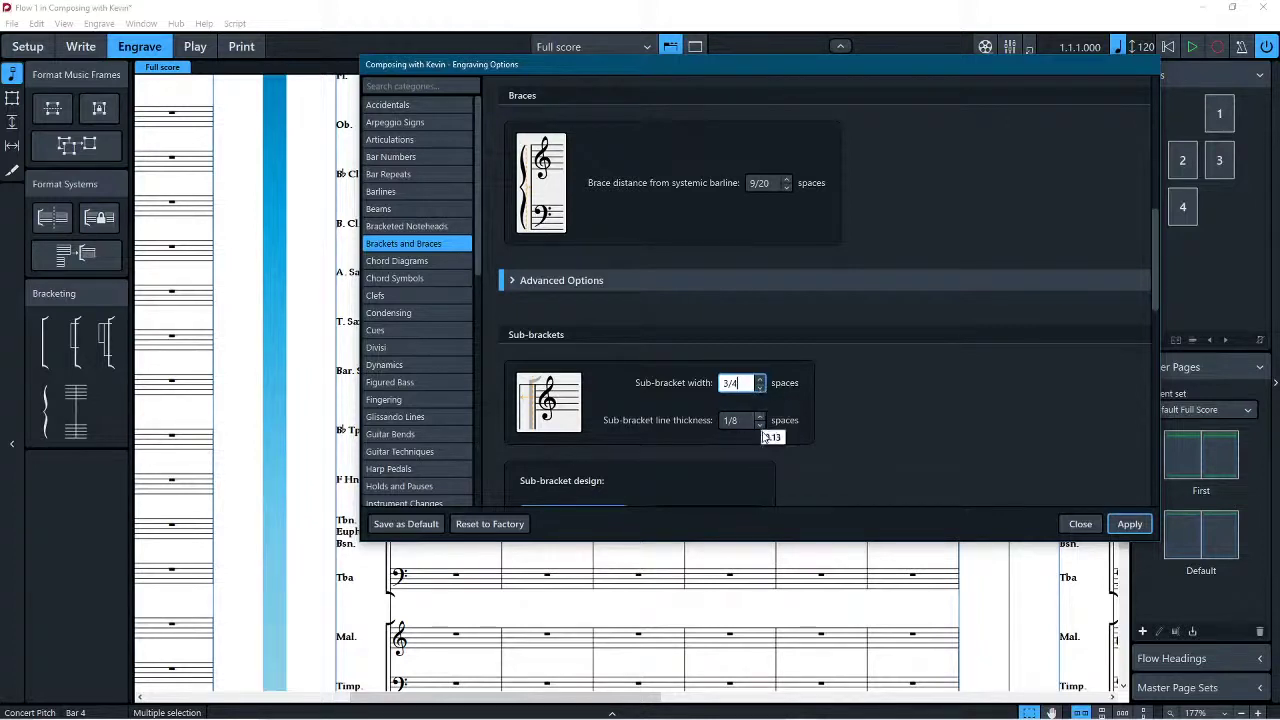
pyautogui.click(761, 428)
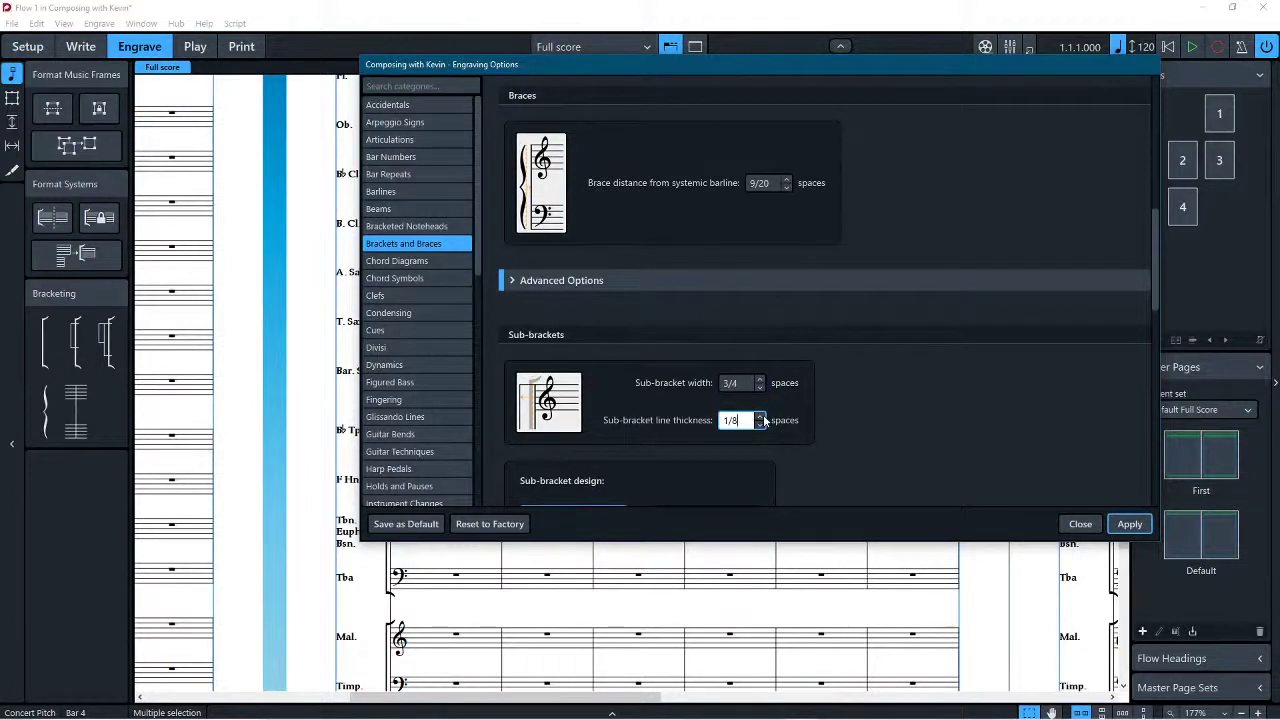
pyautogui.doubleClick(740, 421)
pyautogui.write('1/16')
pyautogui.click(1128, 525)
pyautogui.click(1098, 529)
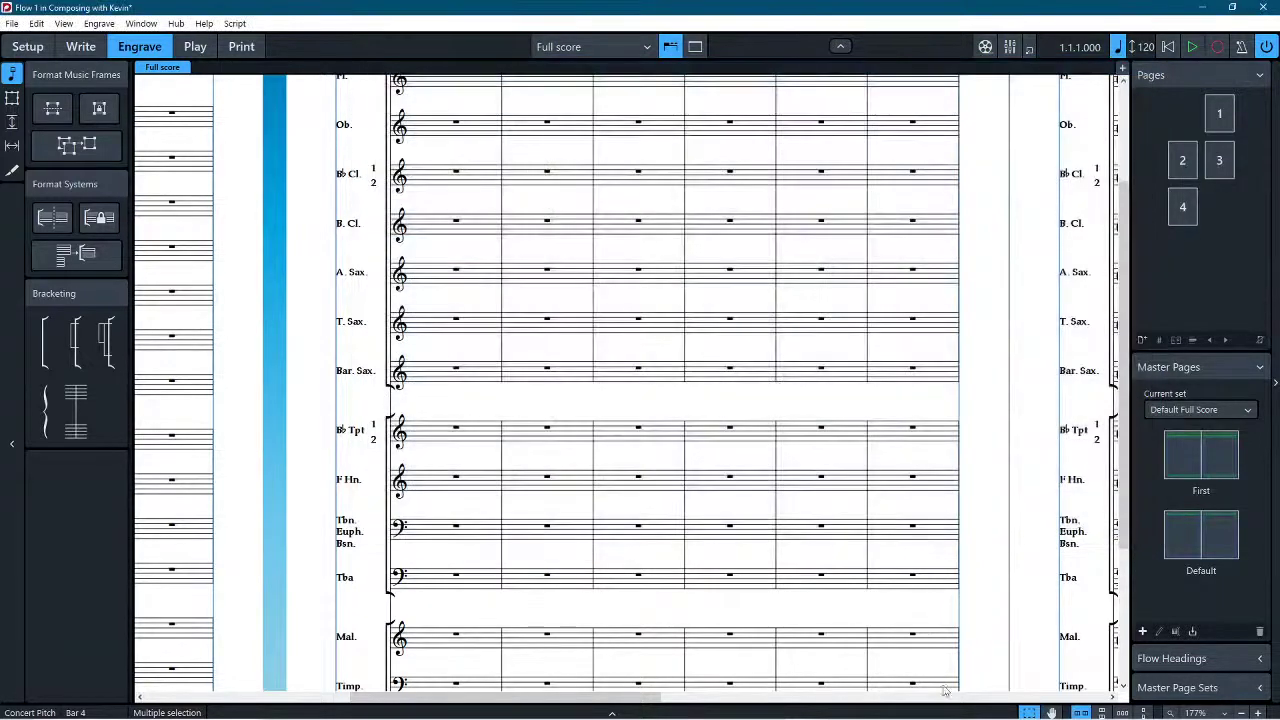
# Step: Show the score in galley view in Write mode and examine the brackets and braces beside the instrument names
pyautogui.click(81, 46)
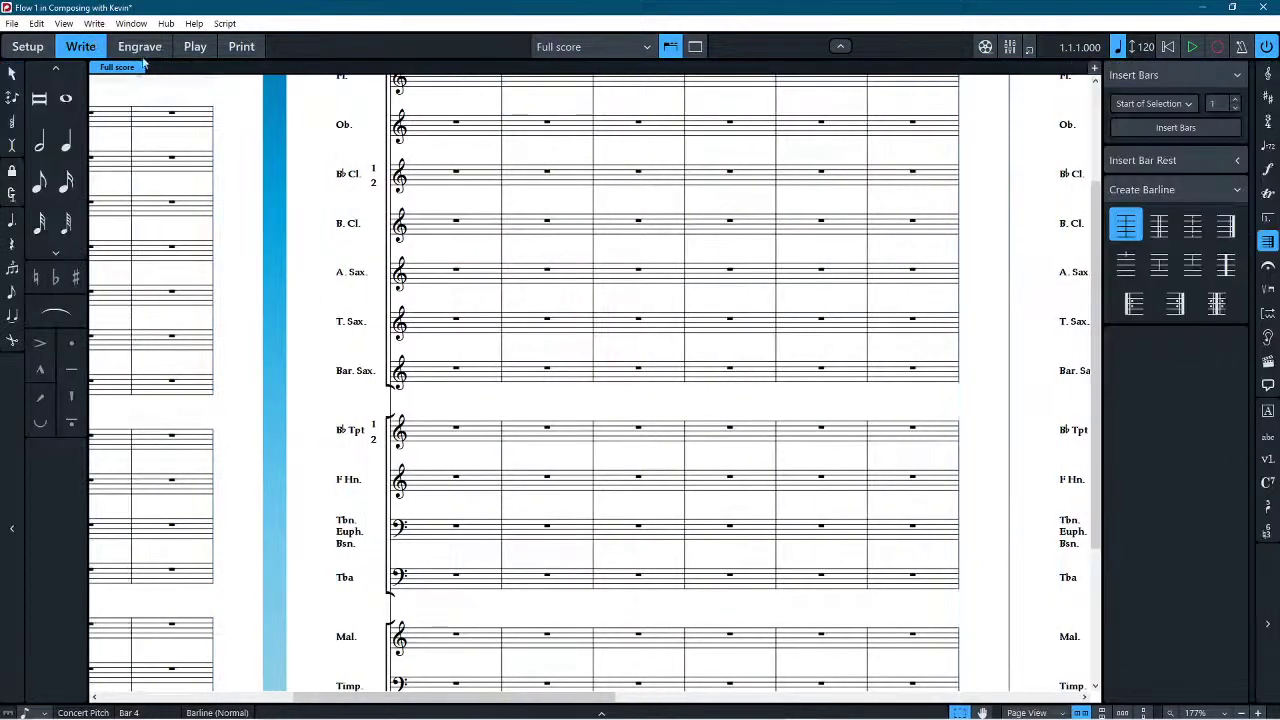
pyautogui.click(1018, 706)
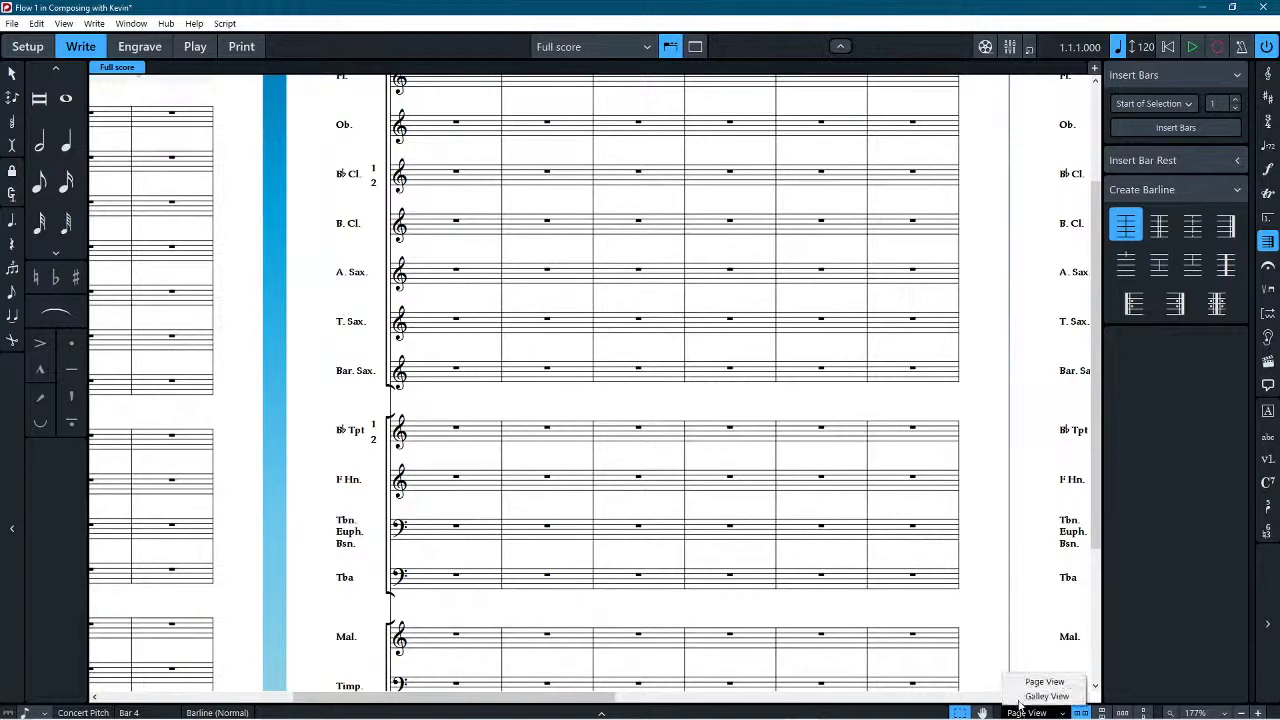
pyautogui.click(1027, 697)
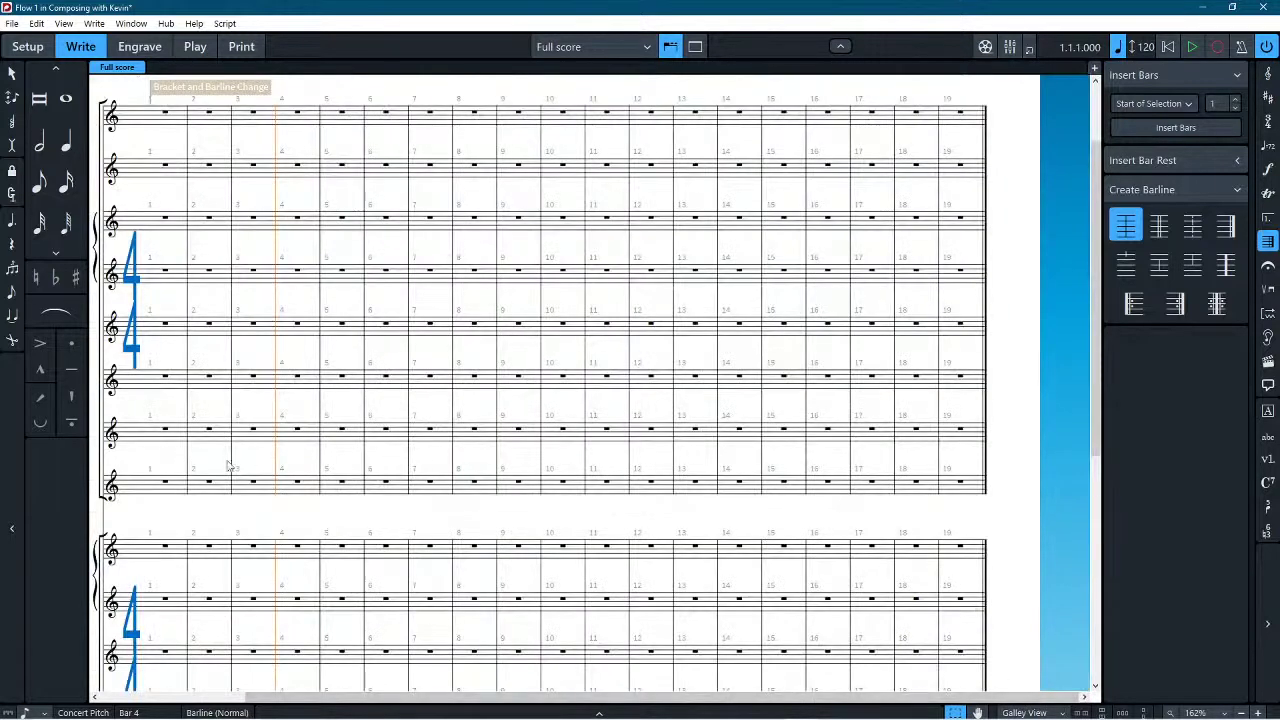
pyautogui.moveTo(183, 520); pyautogui.dragTo(562, 484)
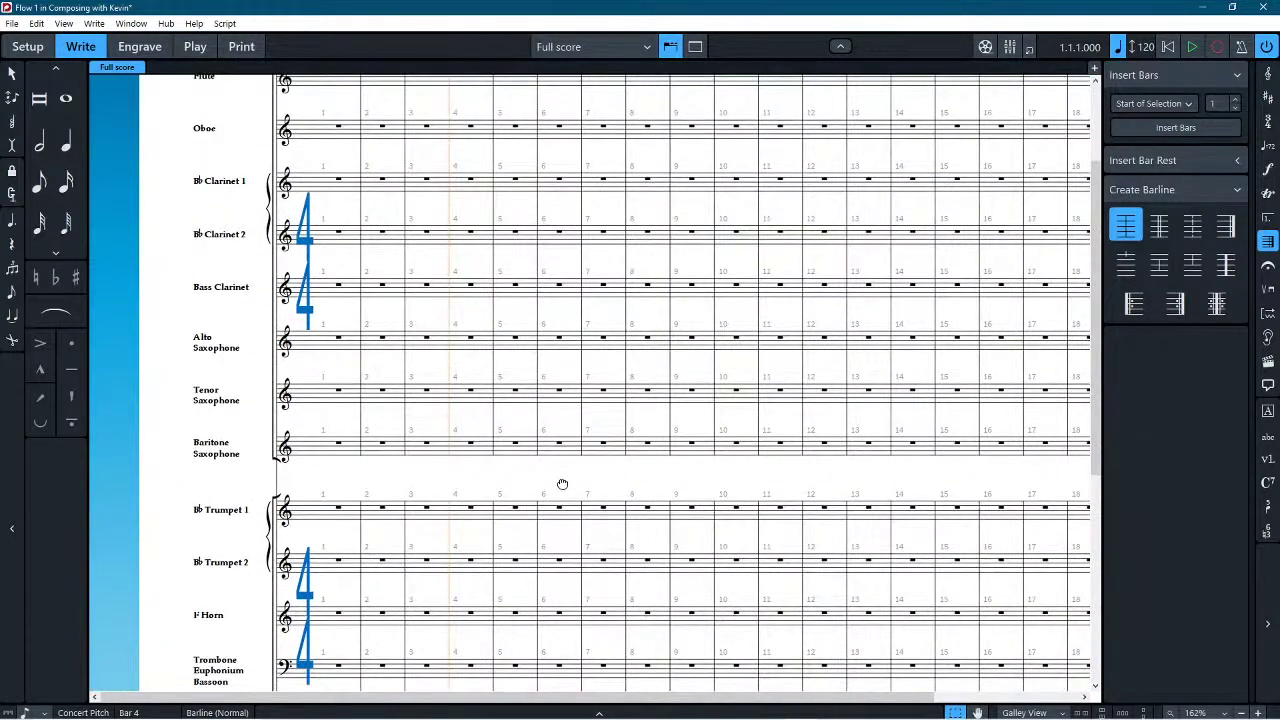
# Step: Reopen the Engraving Options from Engrave mode and set the bracket's additional vertical protrusion beyond the staff to 1/8 spaces
pyautogui.click(139, 46)
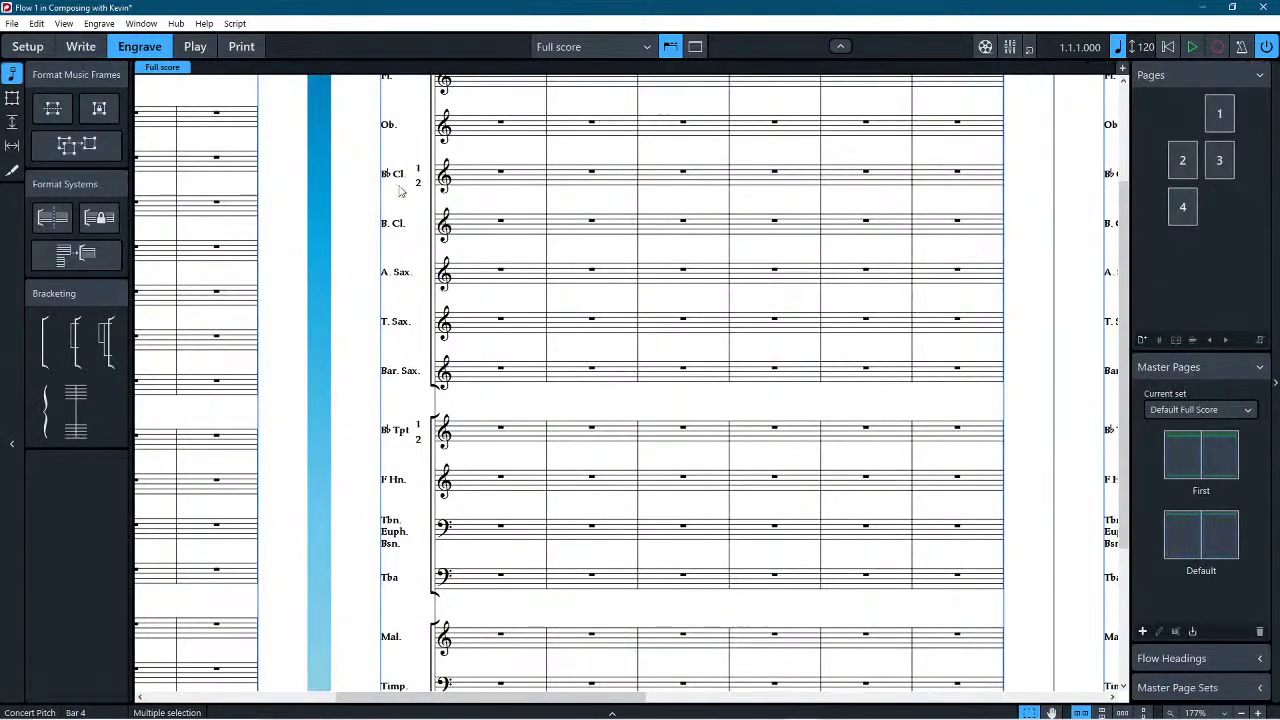
pyautogui.click(108, 24)
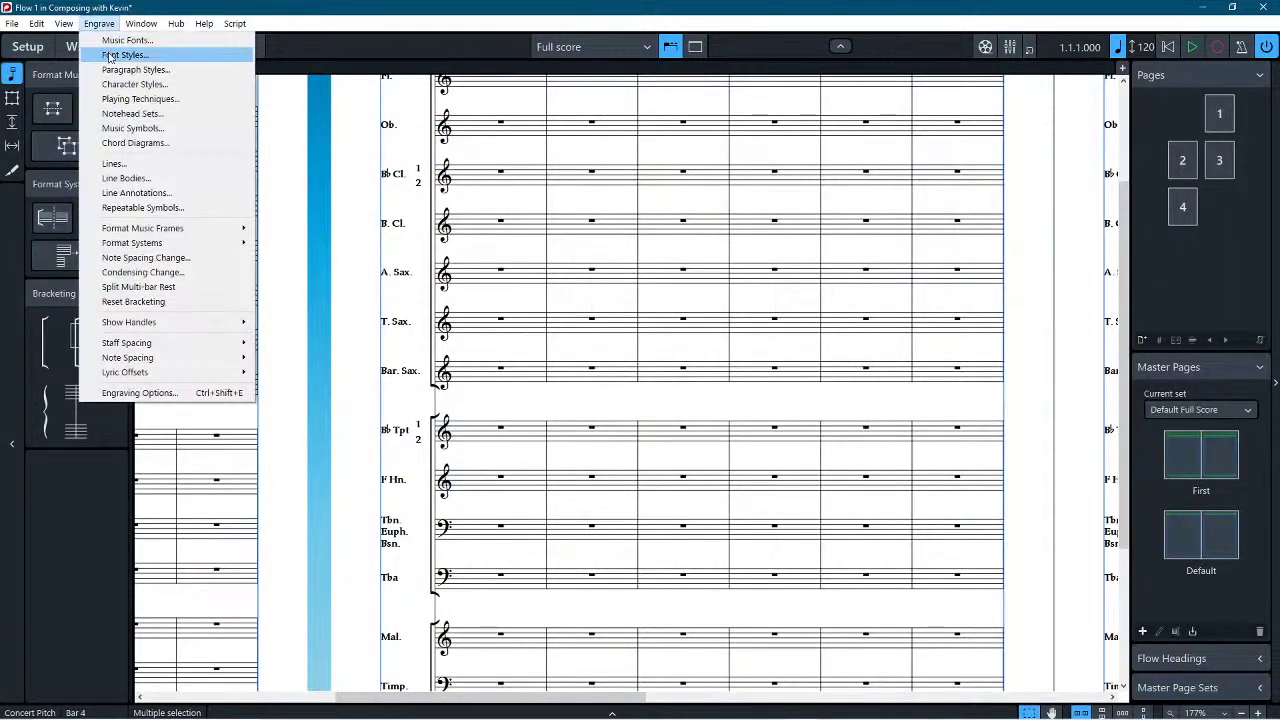
pyautogui.click(135, 392)
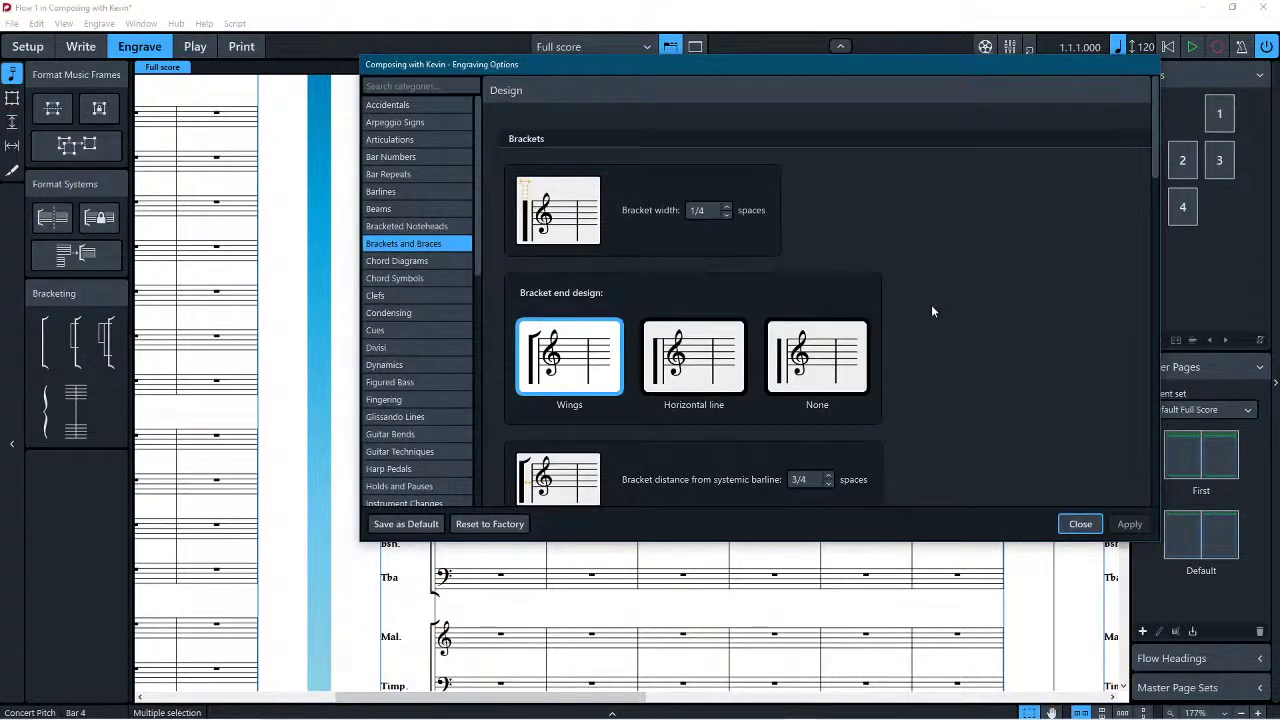
pyautogui.scroll(-5, 931, 310)
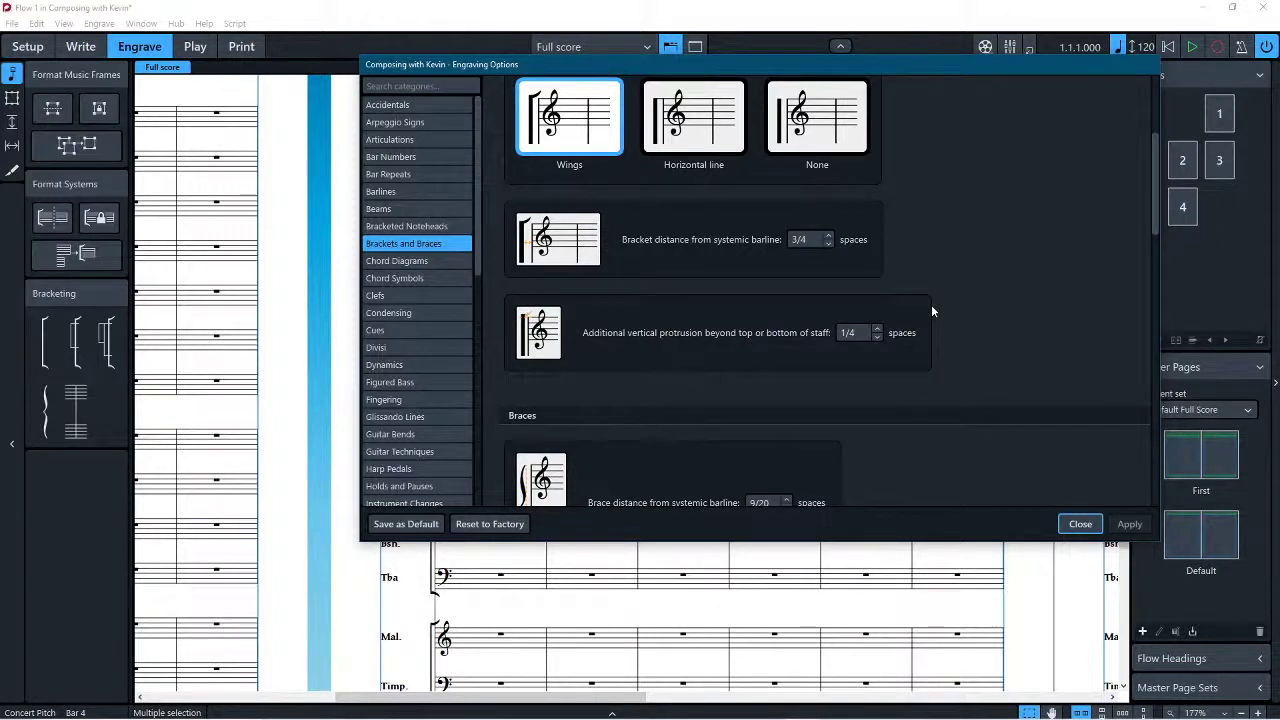
pyautogui.click(876, 339)
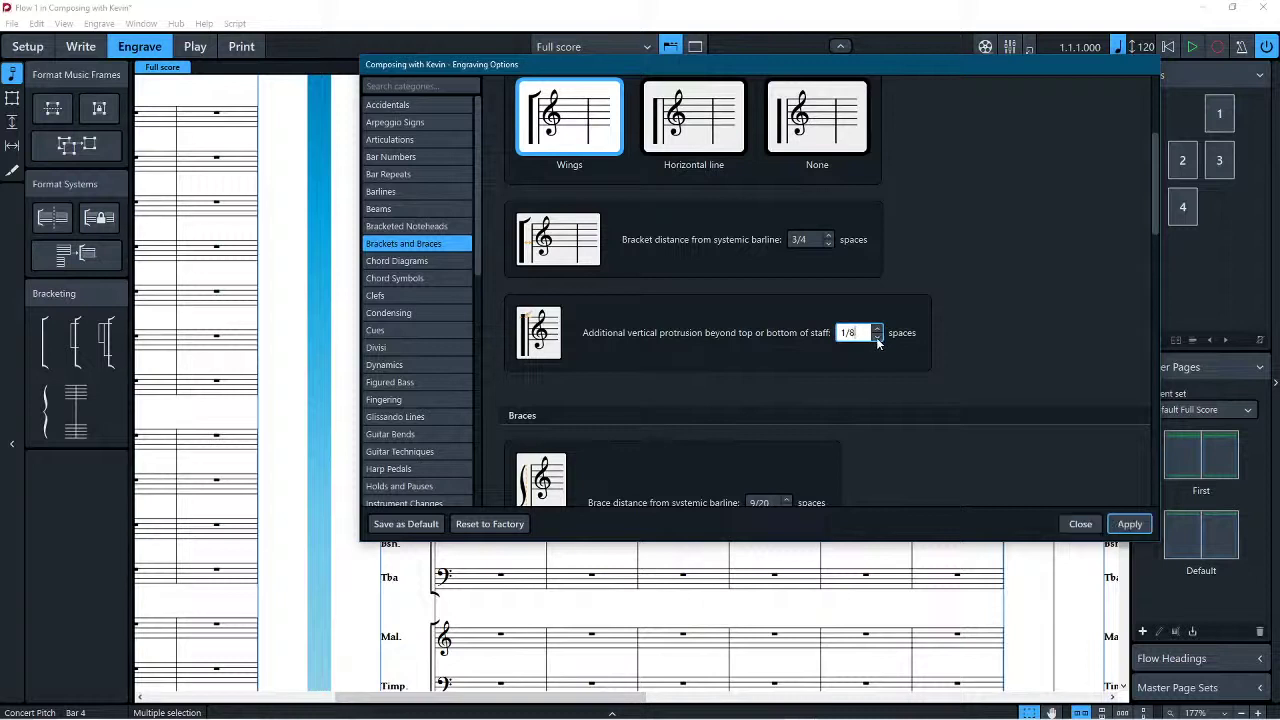
# Step: Expand the advanced brace options and set the regular brace's maximum span to 10 spaces
pyautogui.scroll(-3, 930, 370)
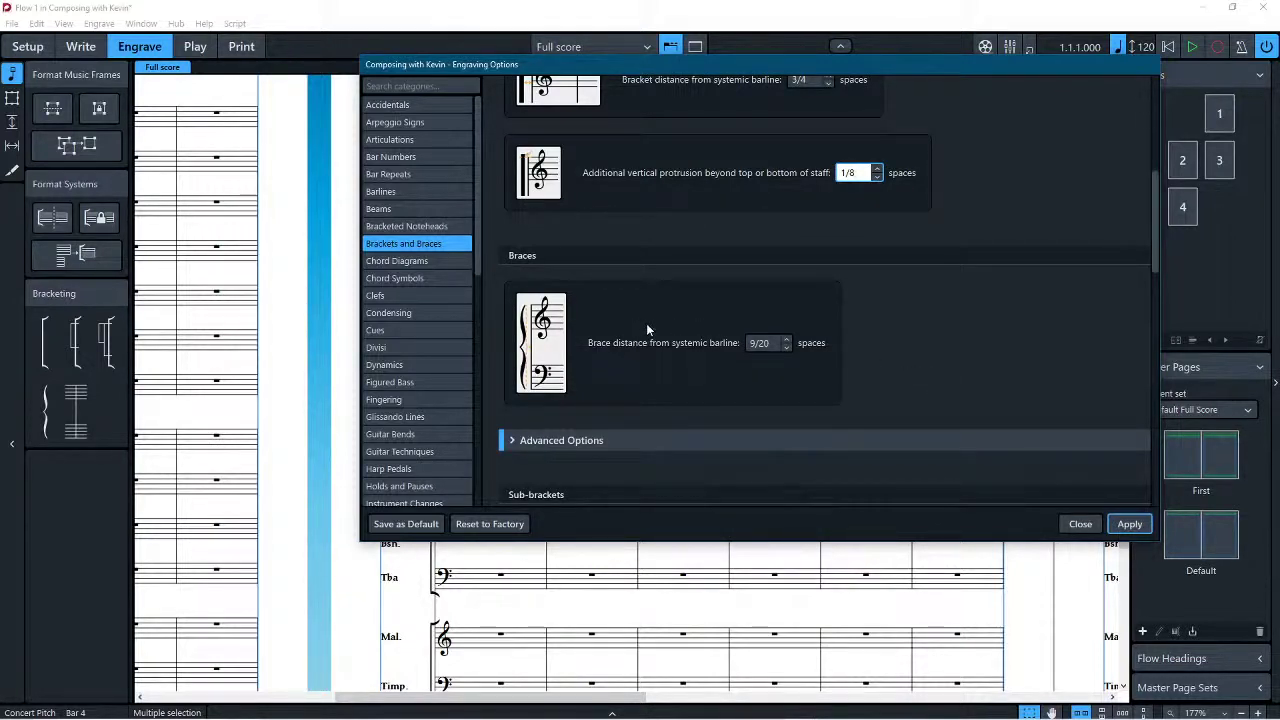
pyautogui.click(537, 440)
pyautogui.scroll(-5, 560, 423)
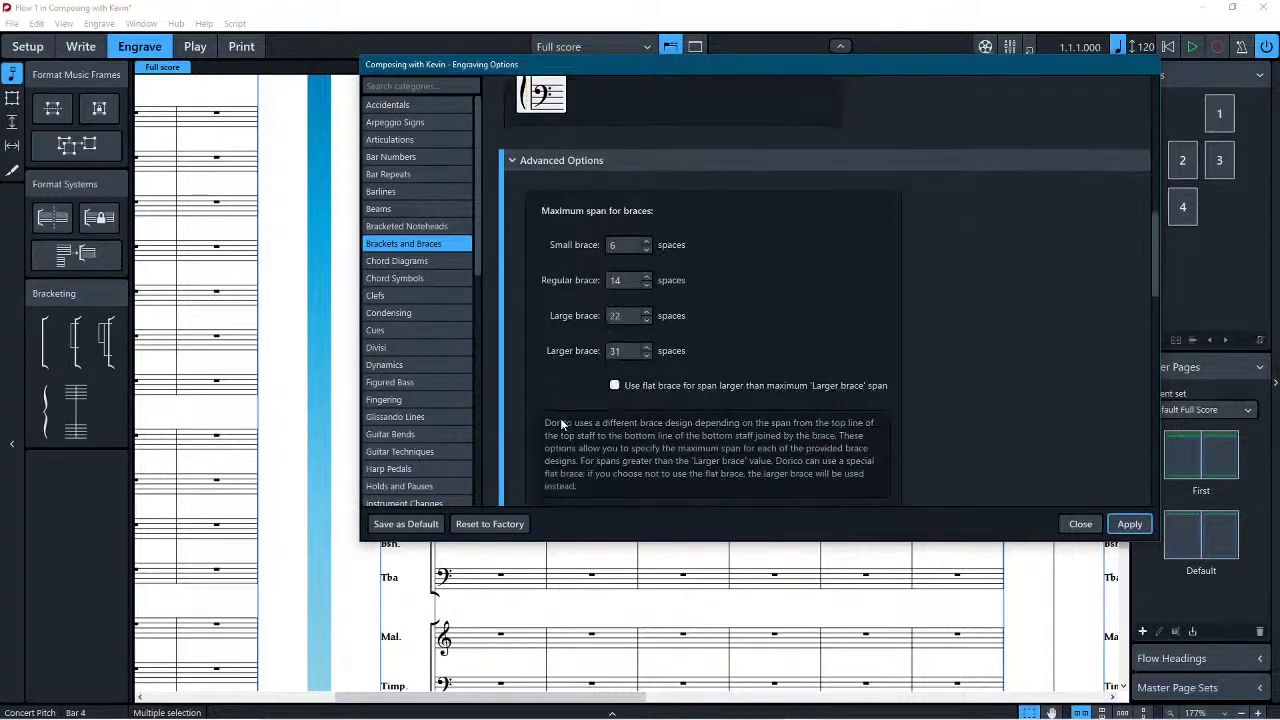
pyautogui.doubleClick(628, 244)
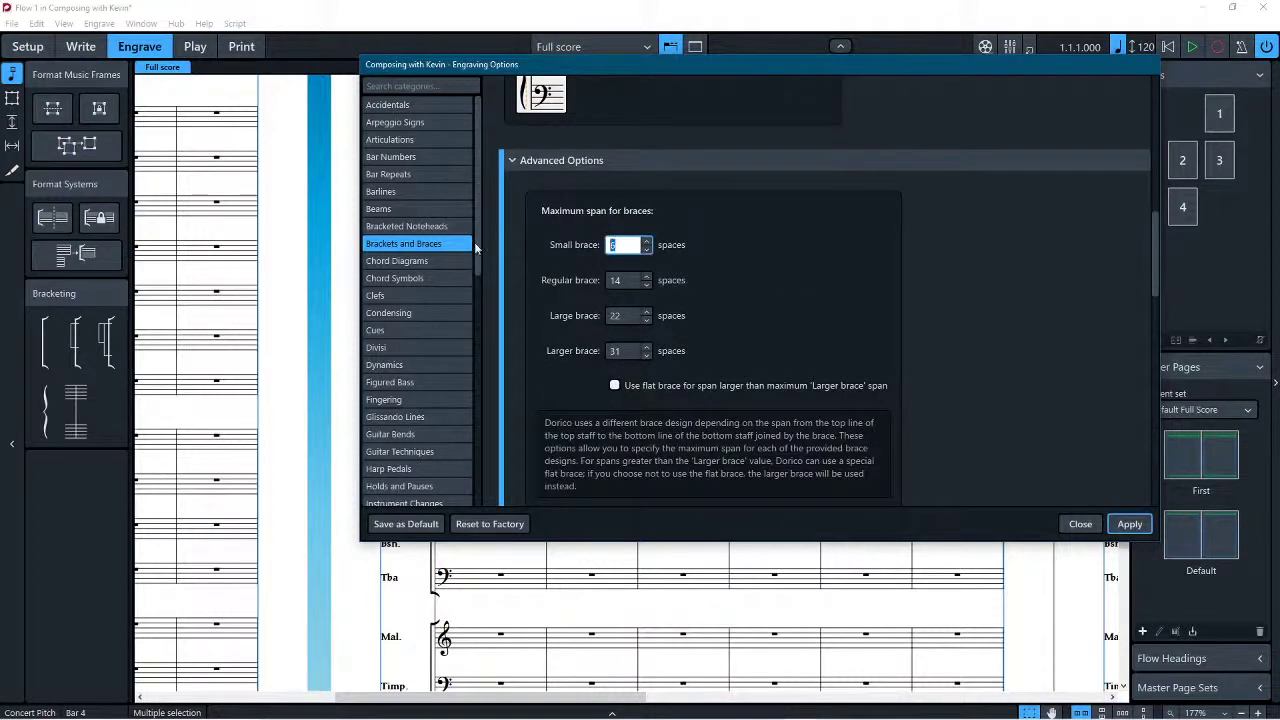
pyautogui.press('Tab')
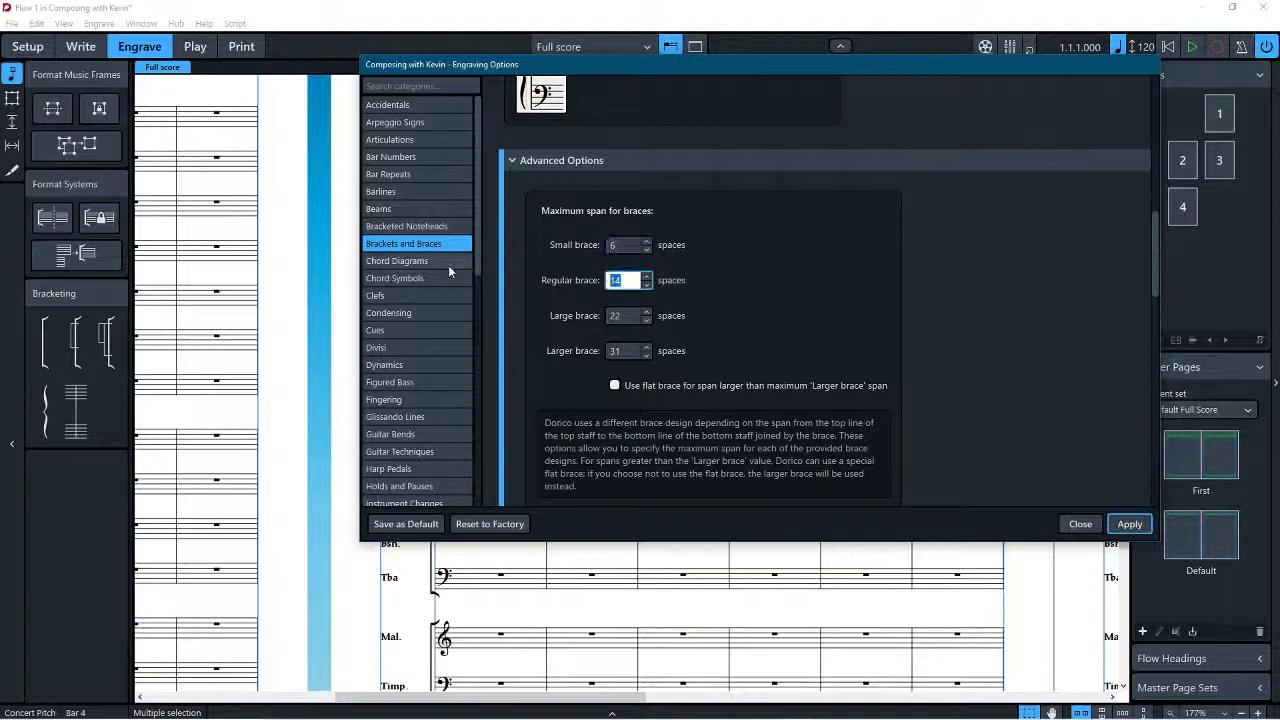
pyautogui.press('Tab')
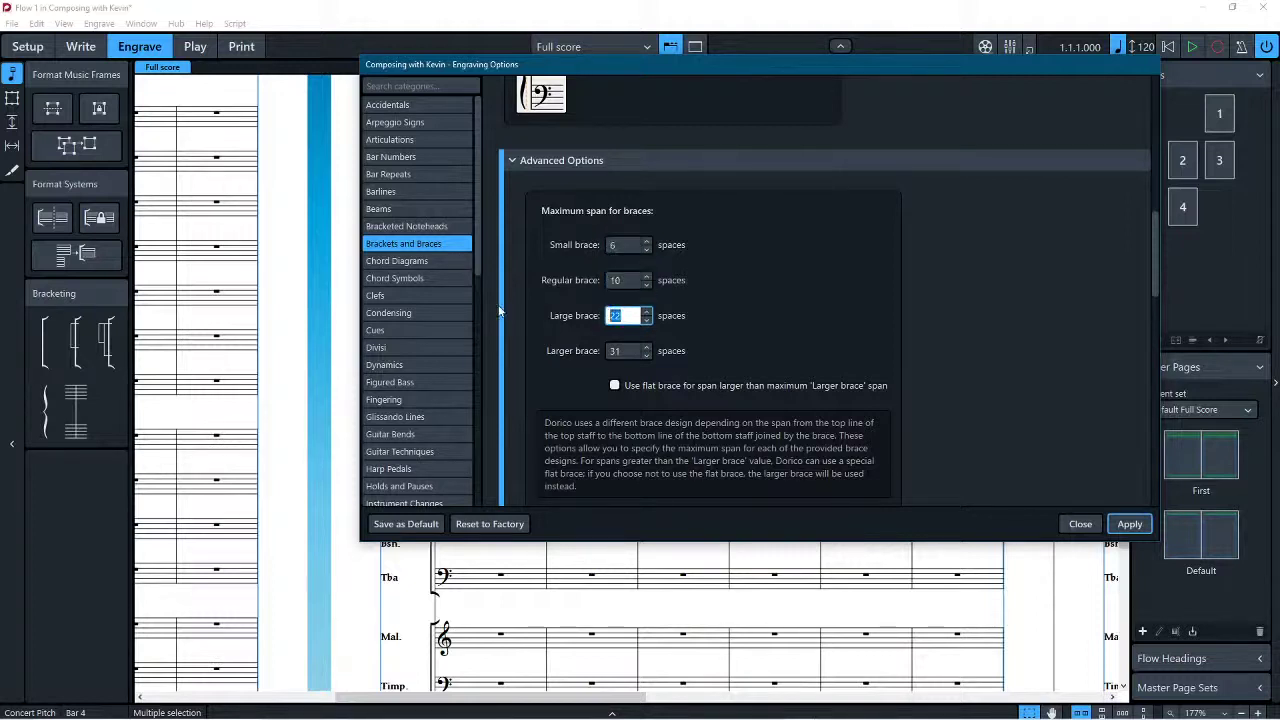
# Step: Set the maximum span to 20 spaces for the large brace, 25 for the larger and 4 for the small, and close the Engraving Options
pyautogui.write('20')
pyautogui.press('Tab')
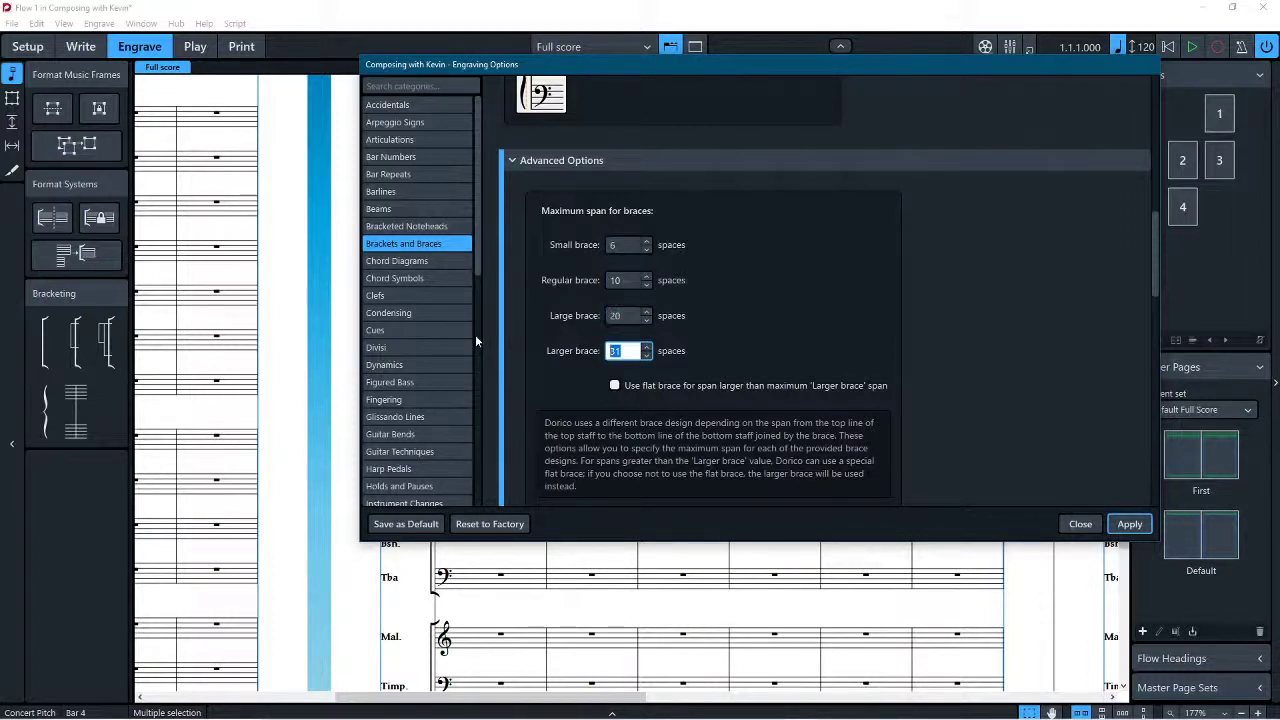
pyautogui.write('25')
pyautogui.press('Tab')
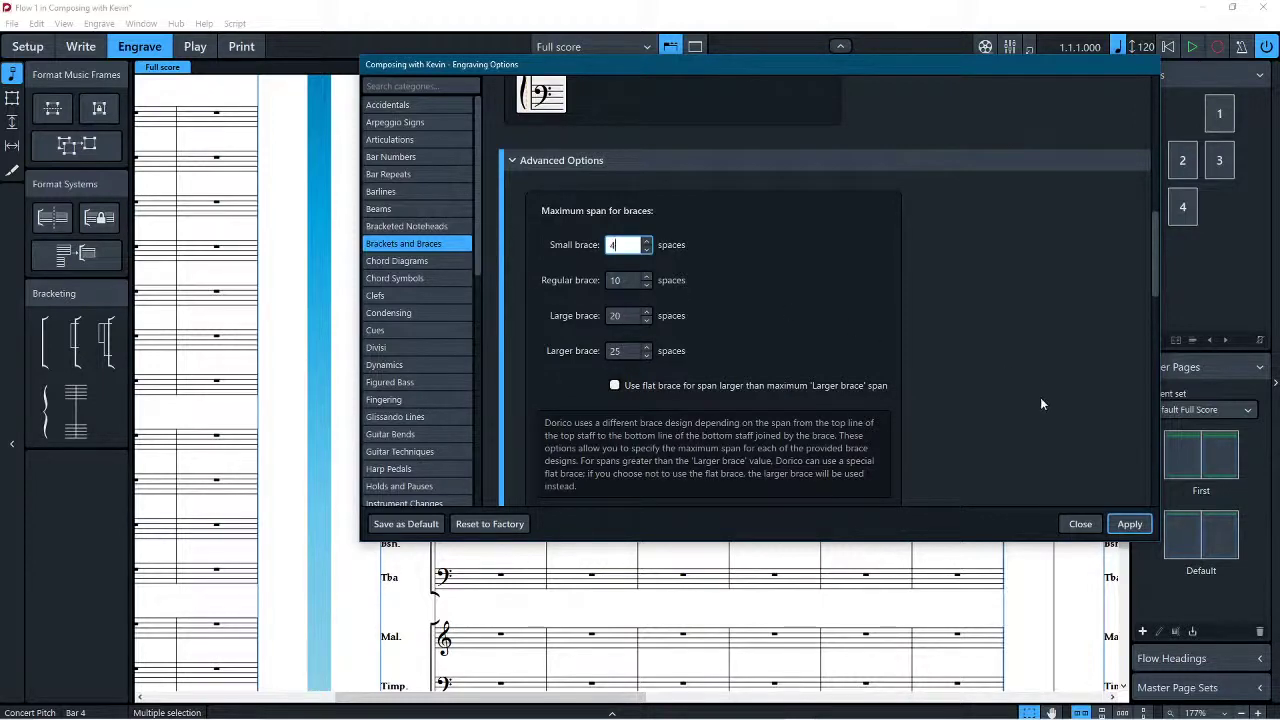
pyautogui.click(1080, 524)
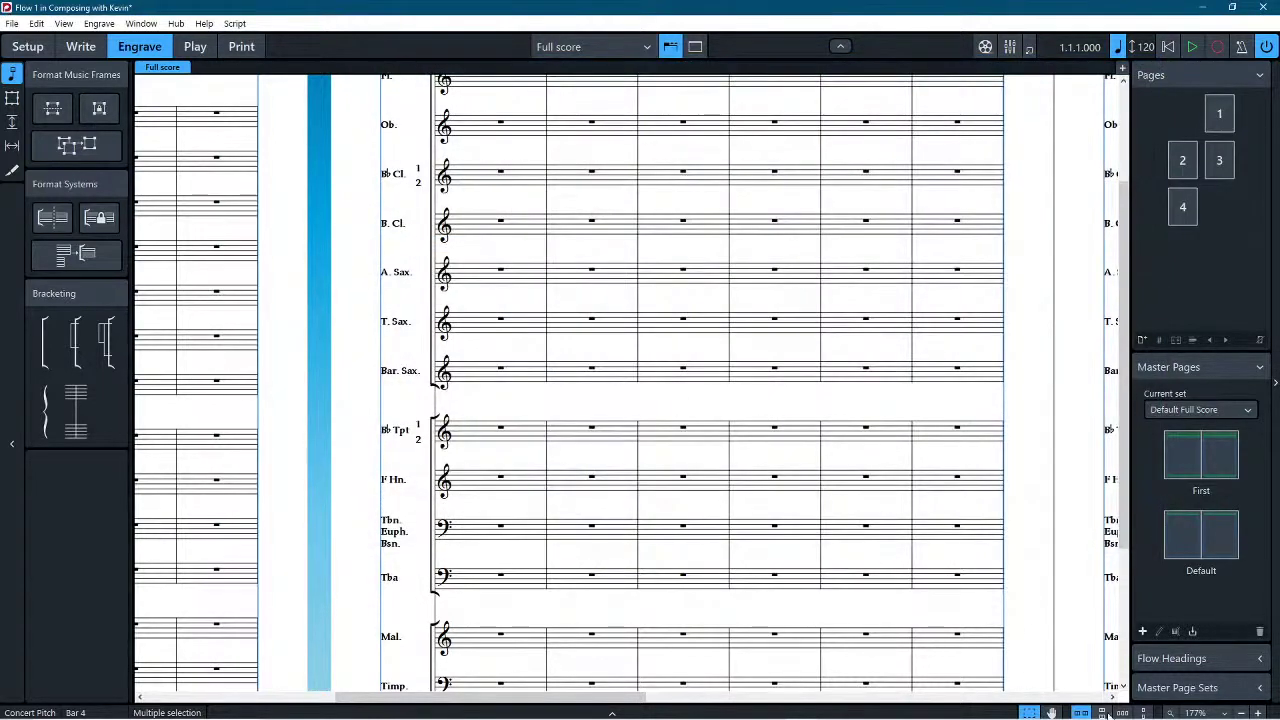
# Step: Return to Write mode and inspect the clarinet and trumpet braces in the galley view
pyautogui.click(66, 46)
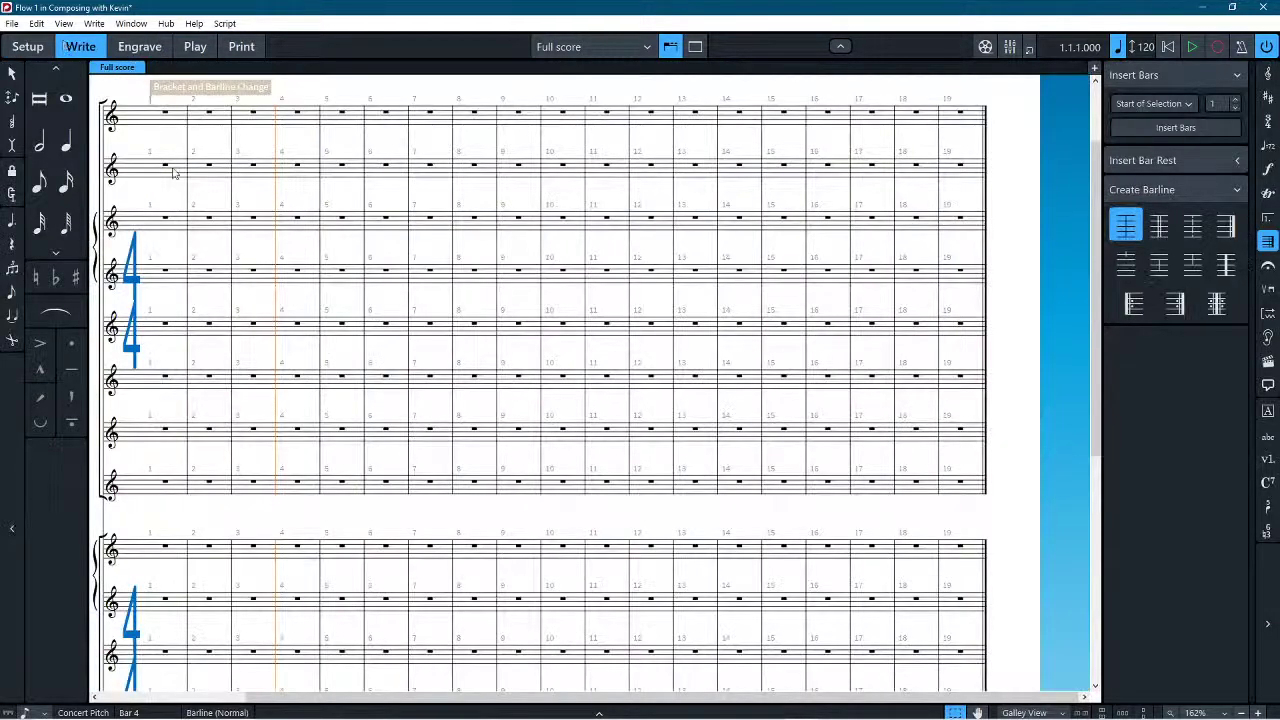
pyautogui.click(220, 234)
pyautogui.moveTo(208, 536)
pyautogui.mouseDown()
pyautogui.moveTo(308, 475)
pyautogui.moveTo(417, 466)
pyautogui.mouseUp()
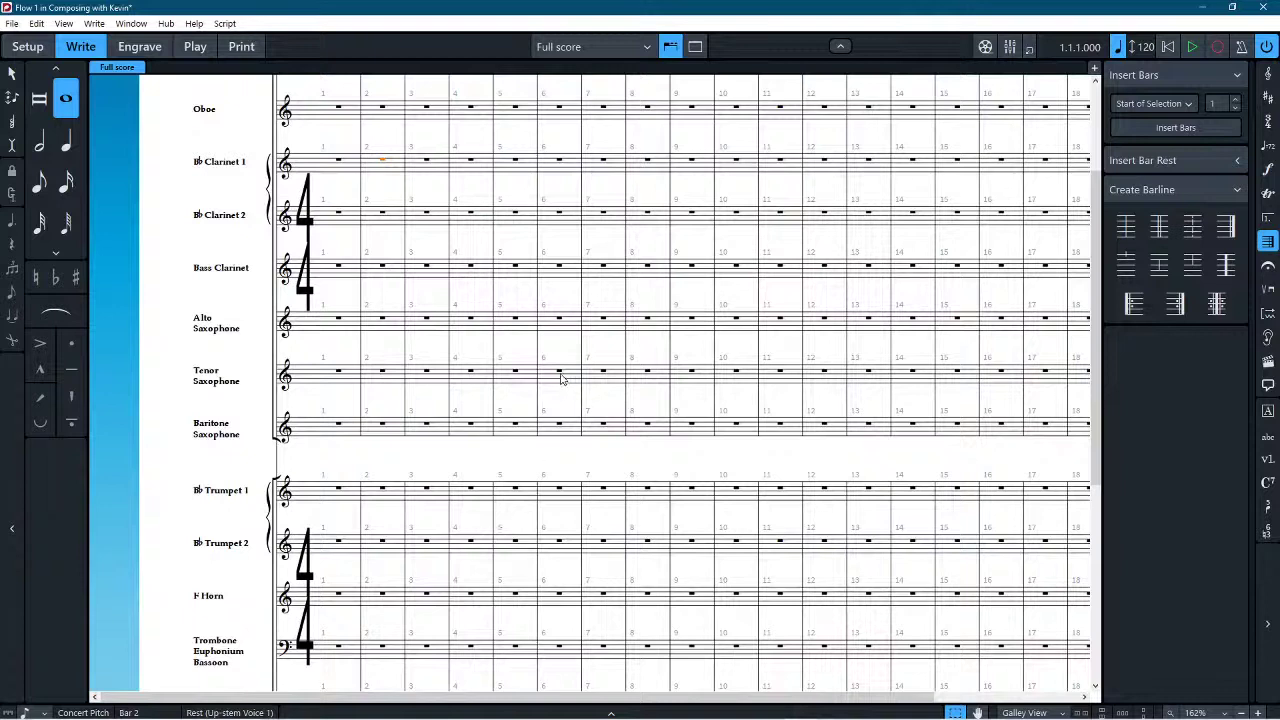
pyautogui.click(131, 23)
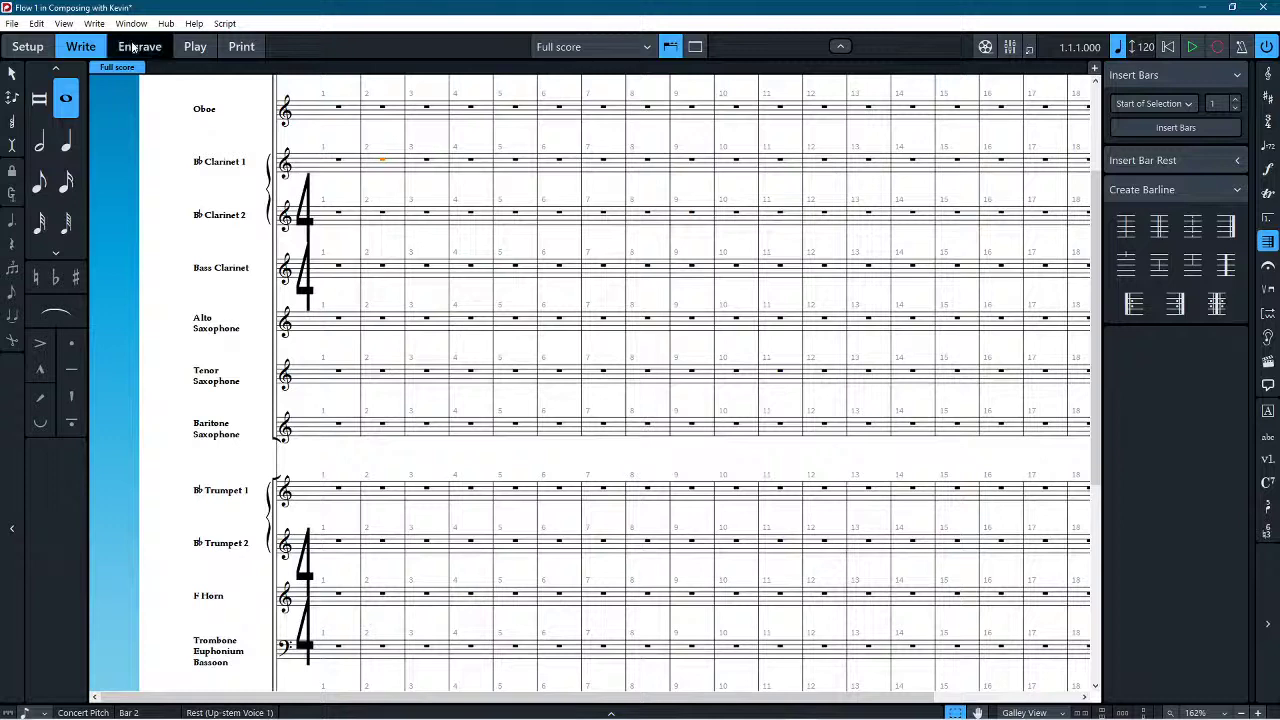
pyautogui.click(140, 46)
pyautogui.click(137, 23)
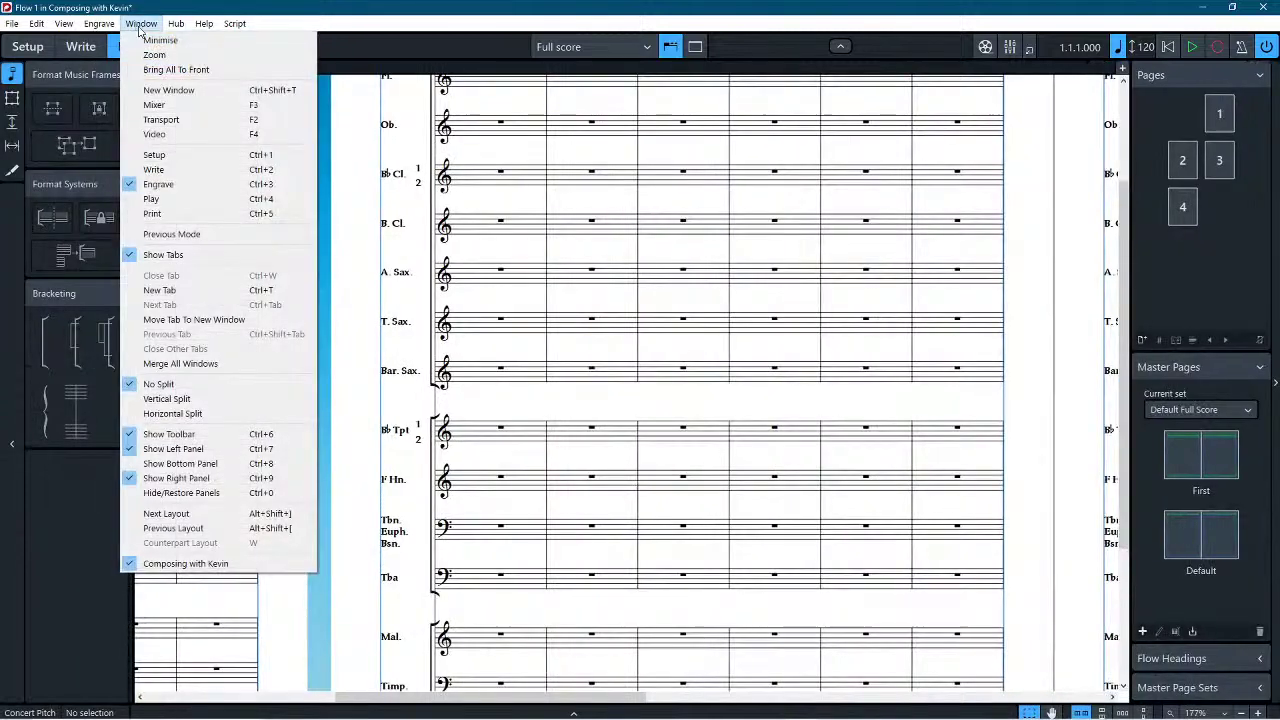
pyautogui.moveTo(96, 29)
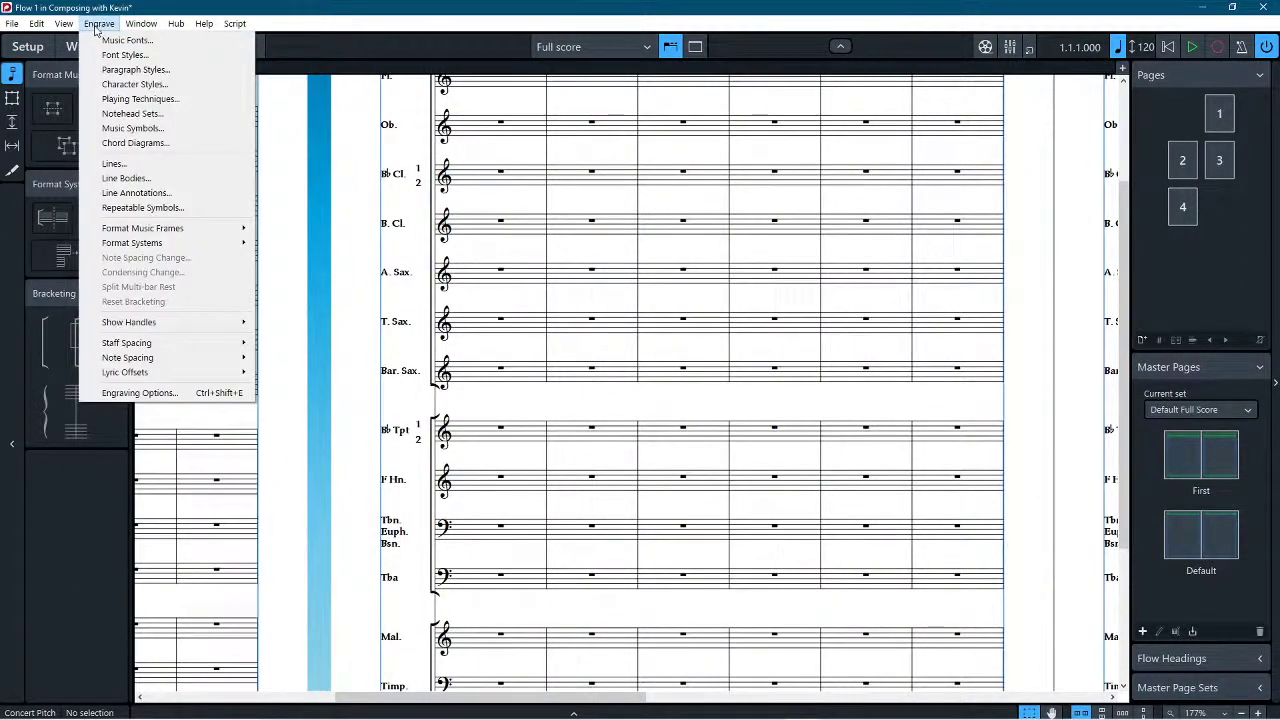
pyautogui.press('Left')
pyautogui.press('Left')
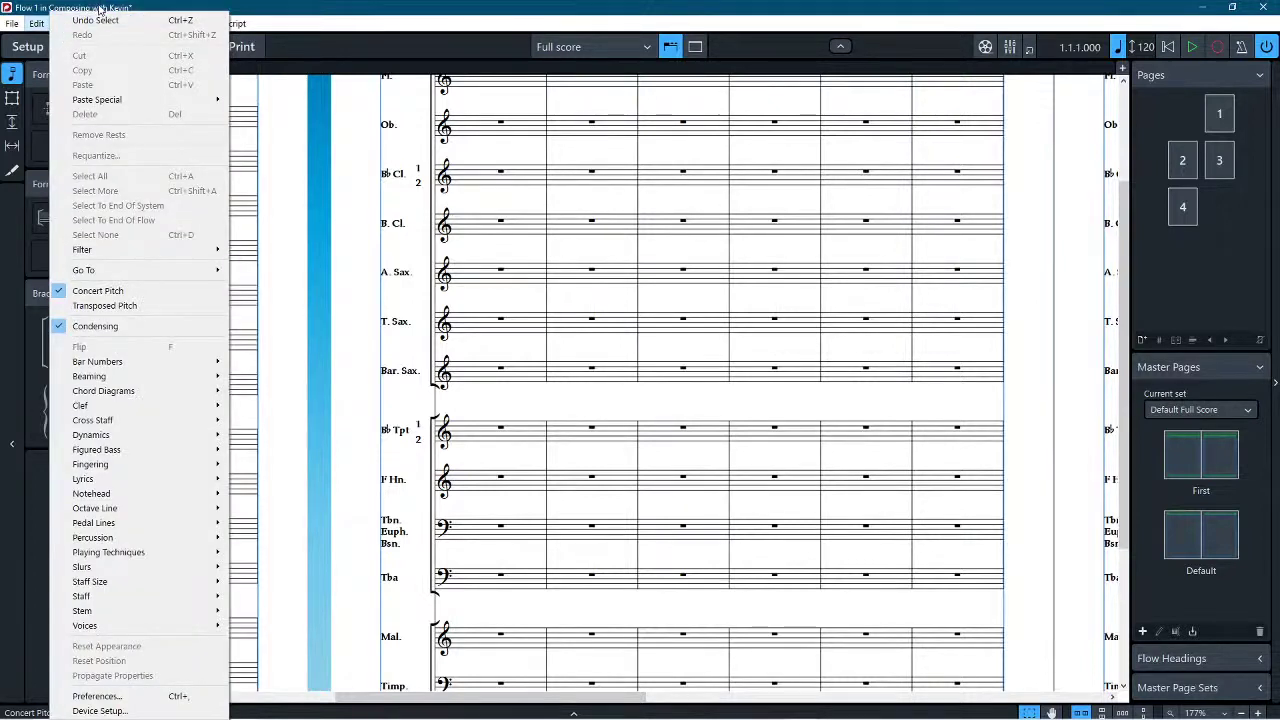
pyautogui.press('Escape')
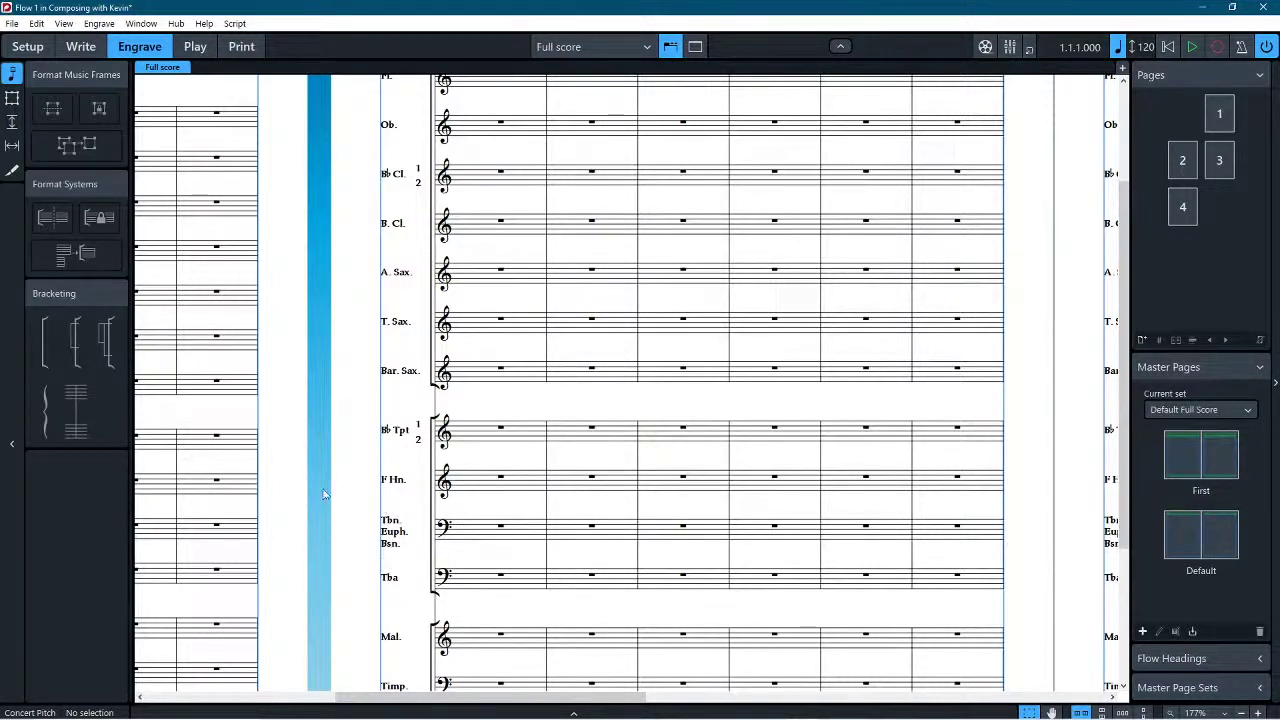
pyautogui.click(99, 23)
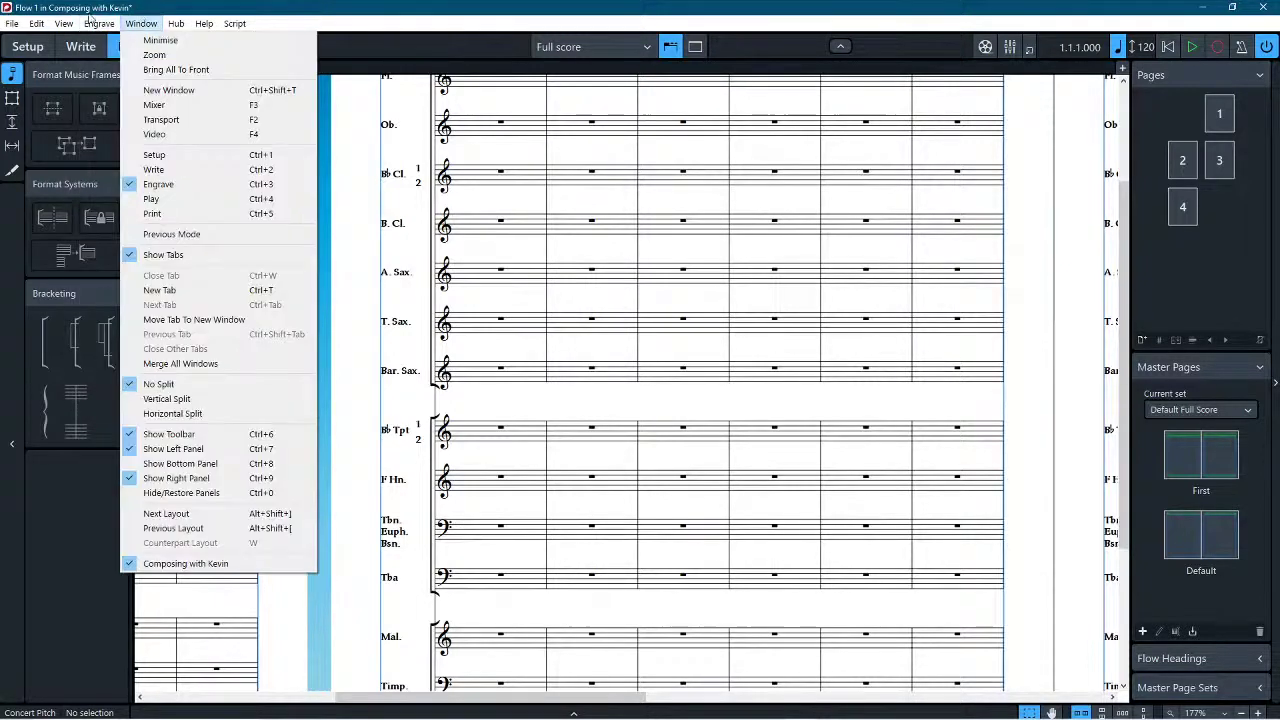
pyautogui.click(302, 304)
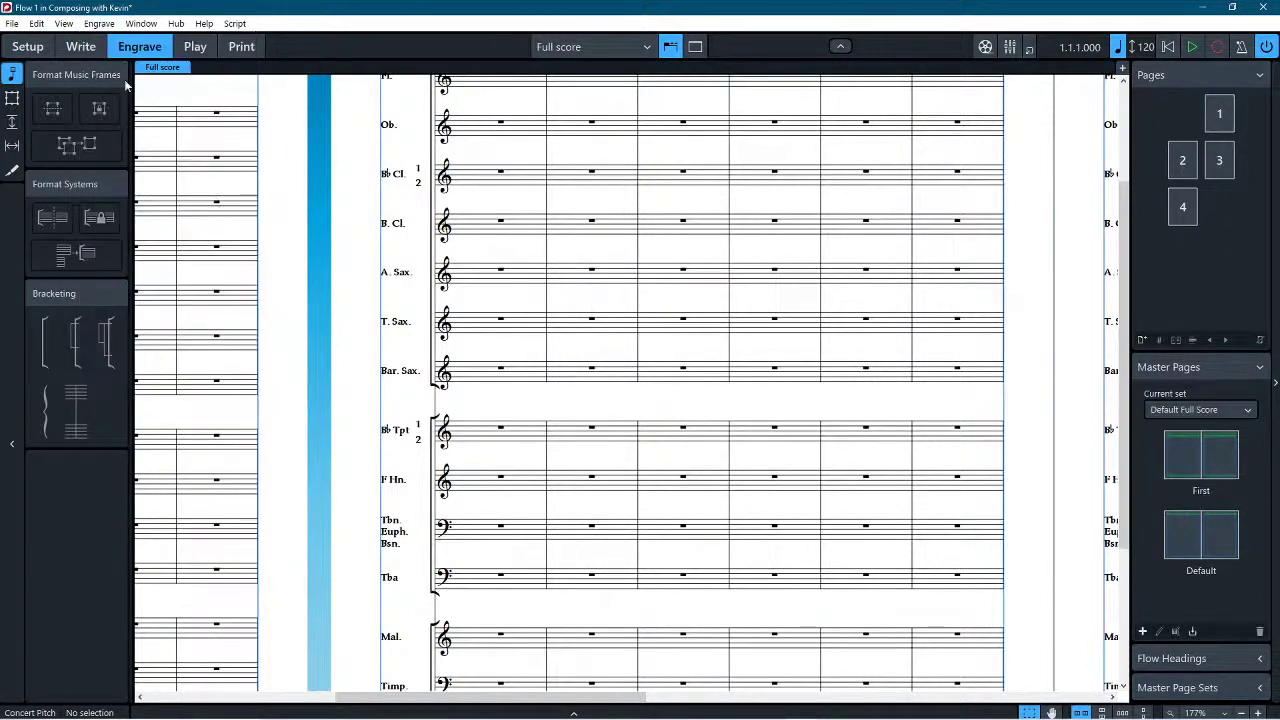
# Step: Go back to Write mode and examine the brackets and braces from the flute staff downward
pyautogui.click(80, 46)
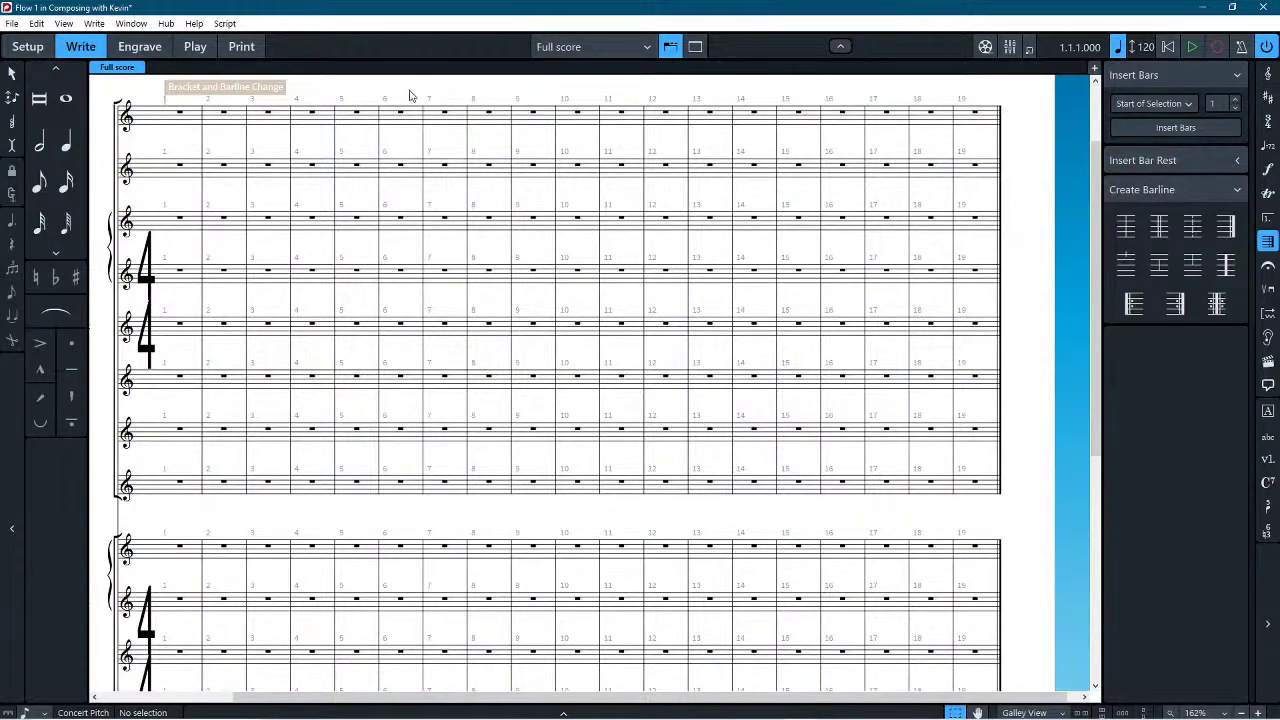
pyautogui.moveTo(386, 83); pyautogui.dragTo(576, 135)
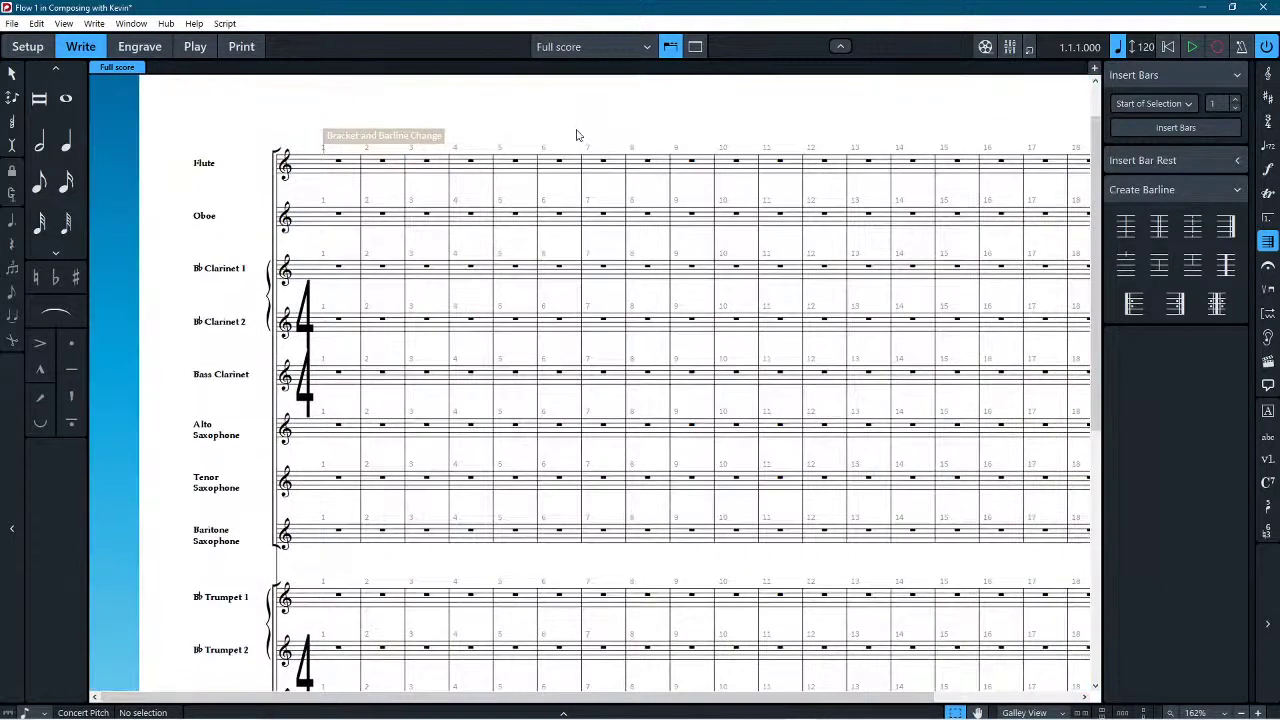
# Step: Enter two half notes in the first bar of the flute staff
pyautogui.press('6')
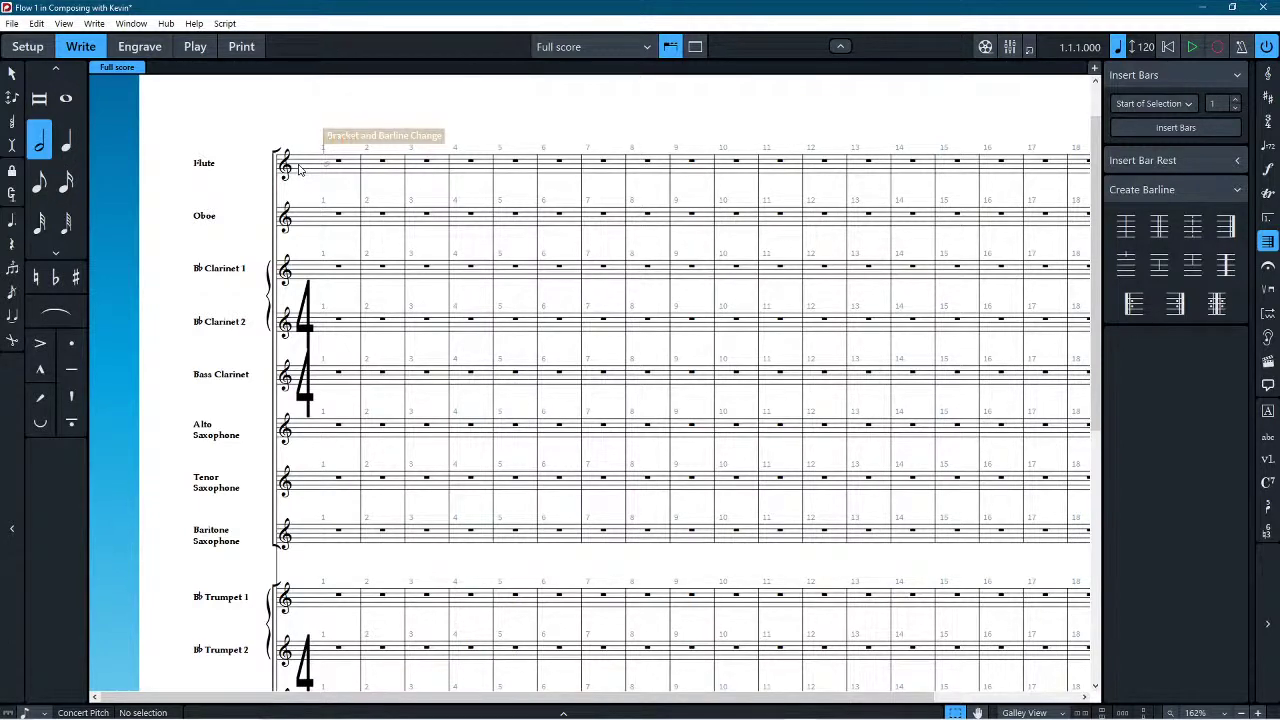
pyautogui.click(300, 166)
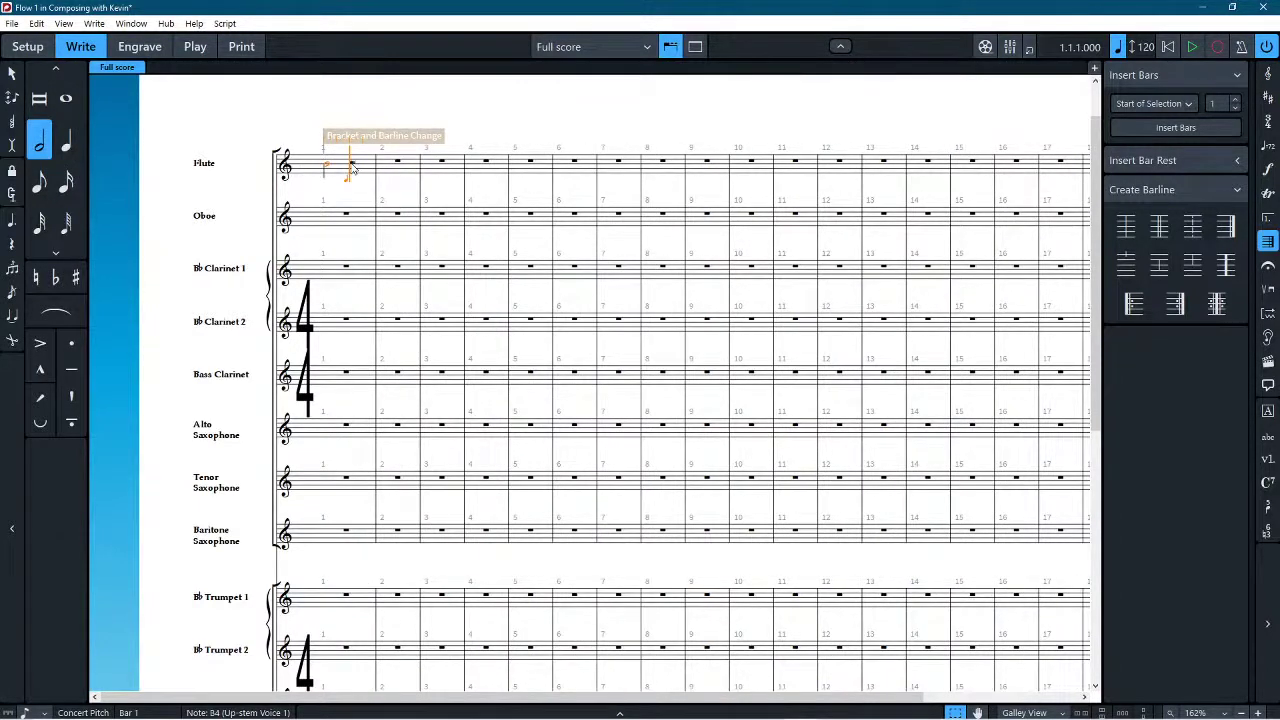
pyautogui.click(350, 168)
pyautogui.press('Escape')
pyautogui.press('Escape')
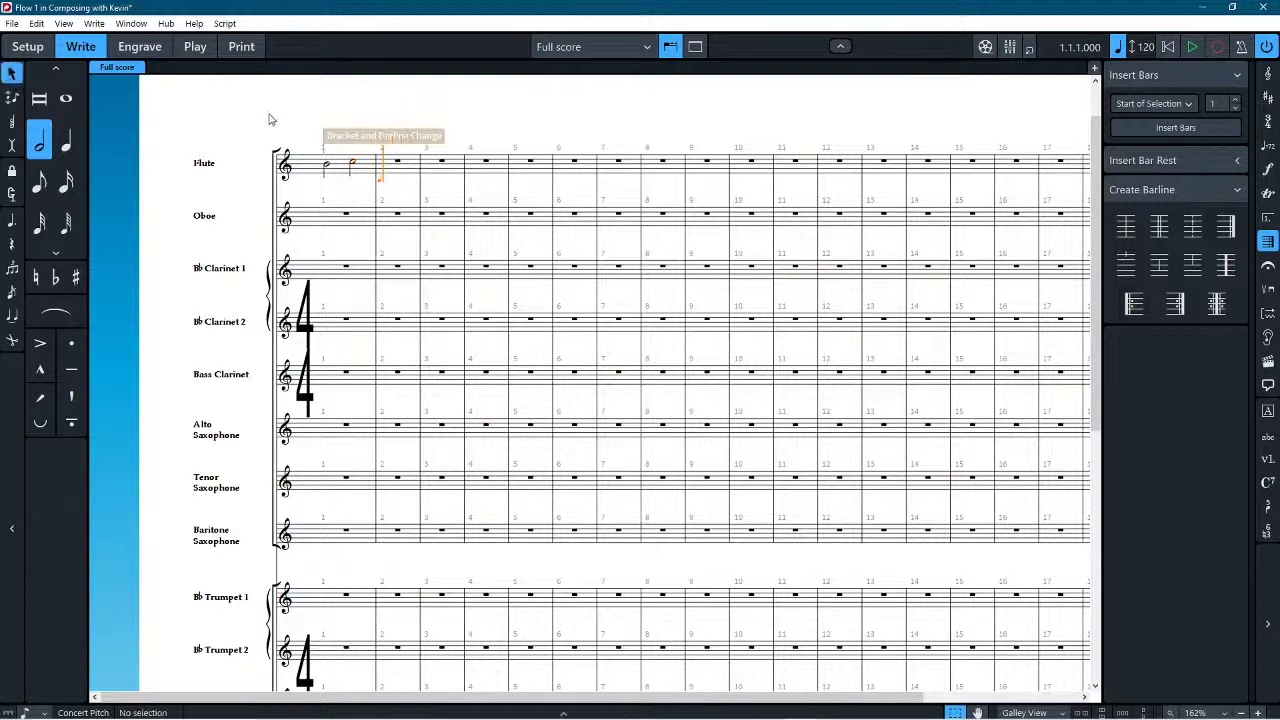
# Step: Add two half notes in the flute's second bar and another half note in its third bar
pyautogui.click(39, 143)
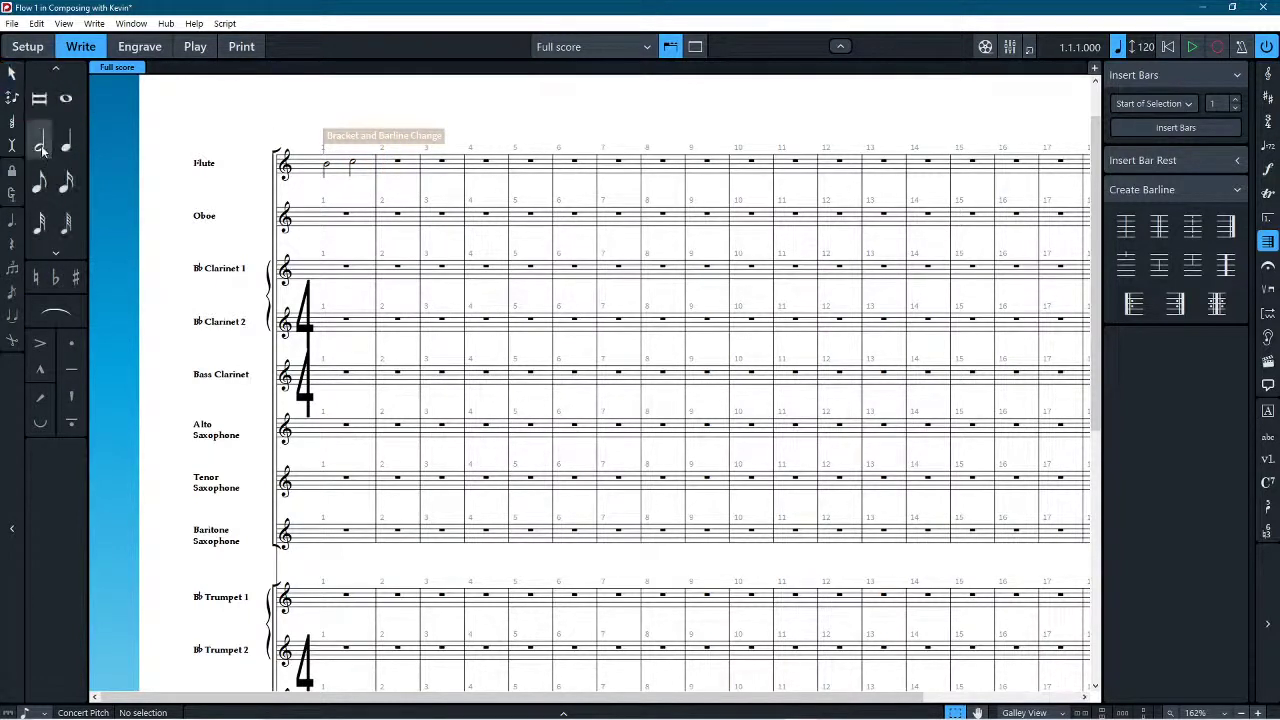
pyautogui.click(386, 164)
pyautogui.click(409, 172)
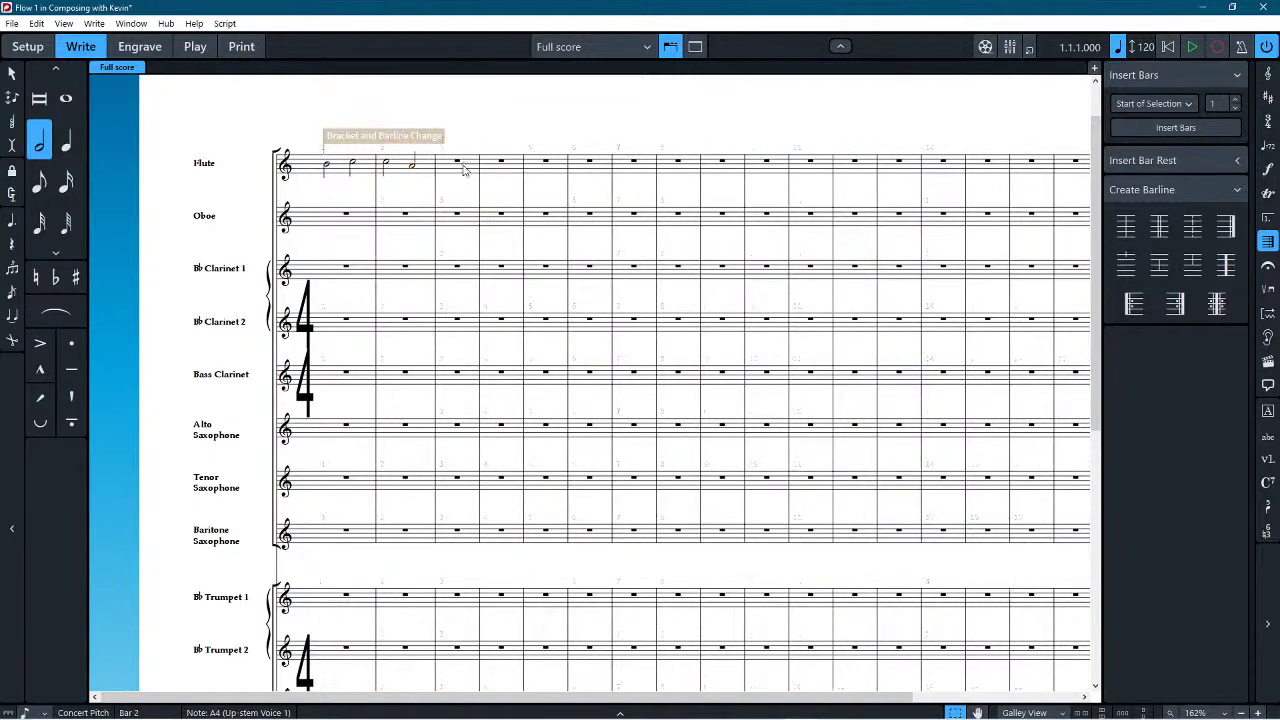
pyautogui.click(470, 168)
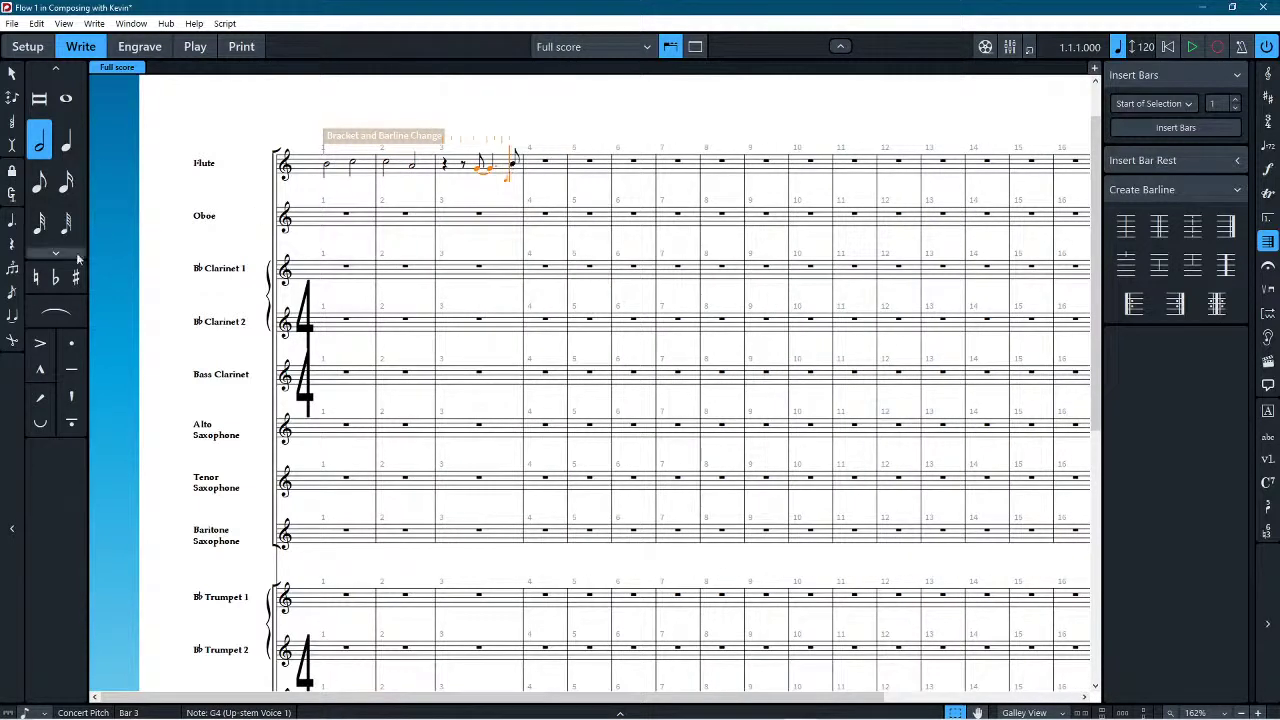
# Step: Undo all the notes entered on the flute staff and leave note input
pyautogui.hotkey('ctrl', 'z')
pyautogui.hotkey('ctrl', 'z')
pyautogui.hotkey('ctrl', 'z')
pyautogui.hotkey('ctrl', 'z')
pyautogui.hotkey('ctrl', 'z')
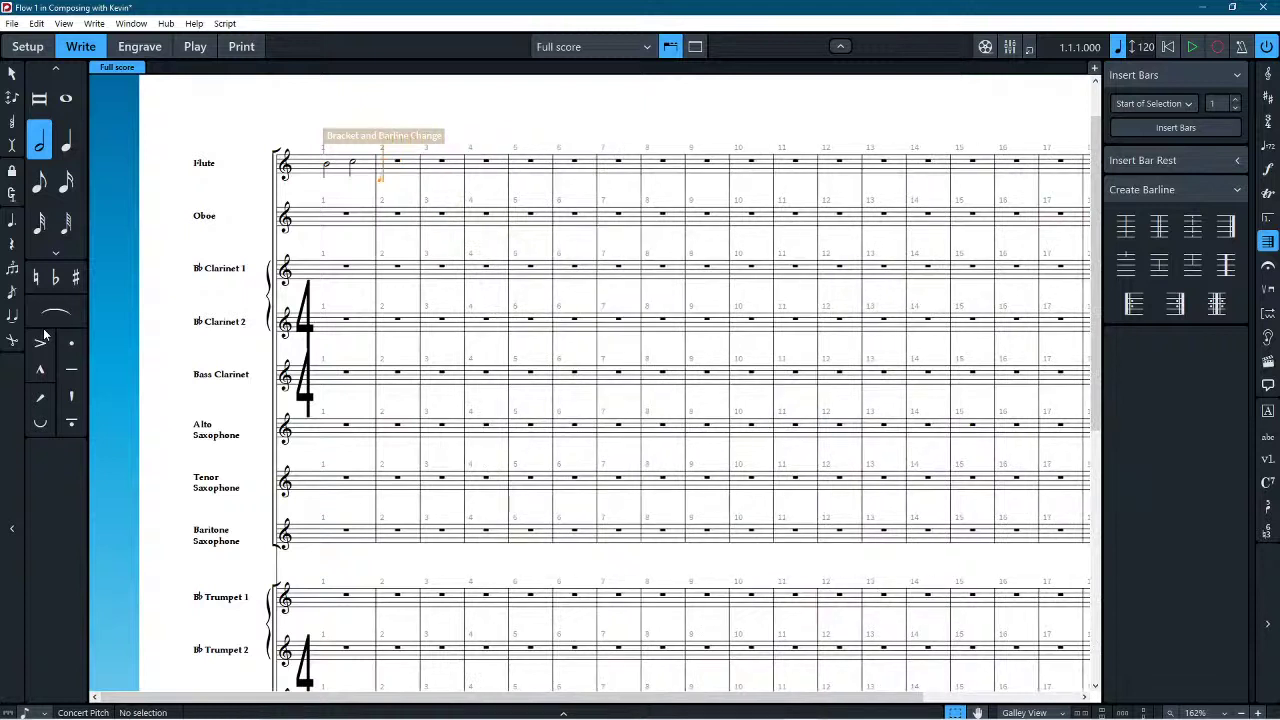
pyautogui.hotkey('ctrl', 'z')
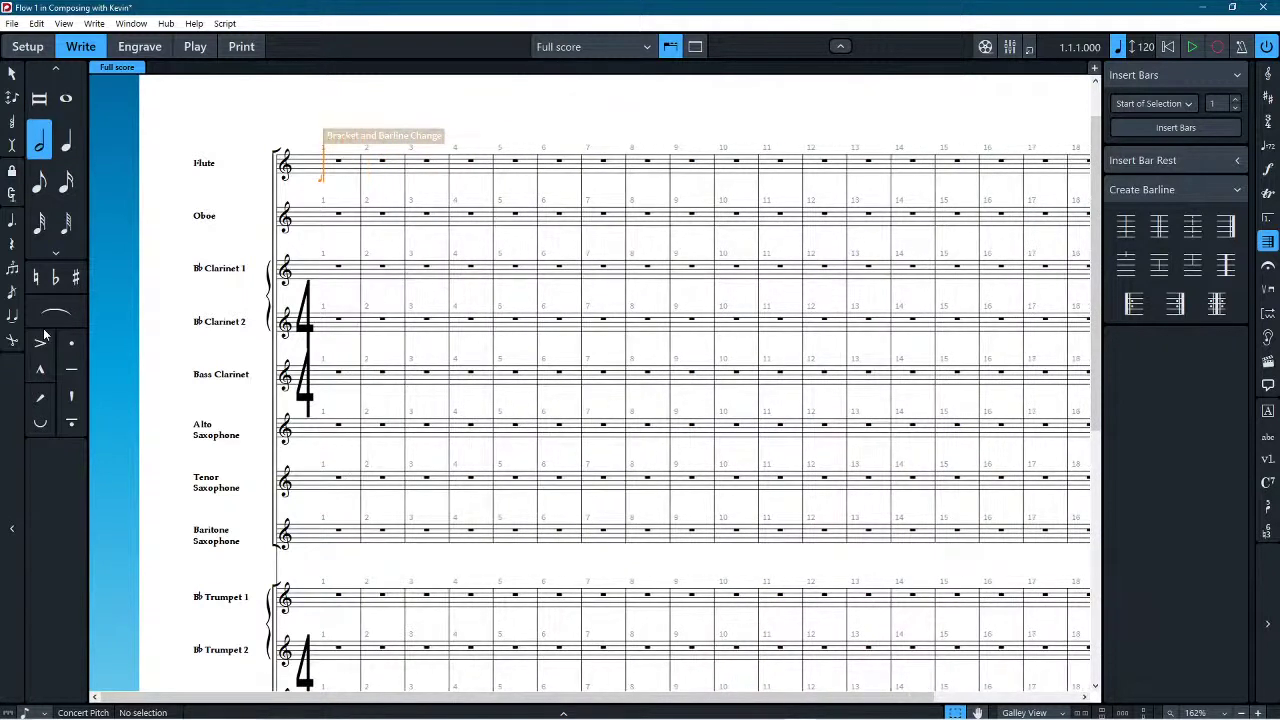
pyautogui.click(11, 72)
pyautogui.press('Escape')
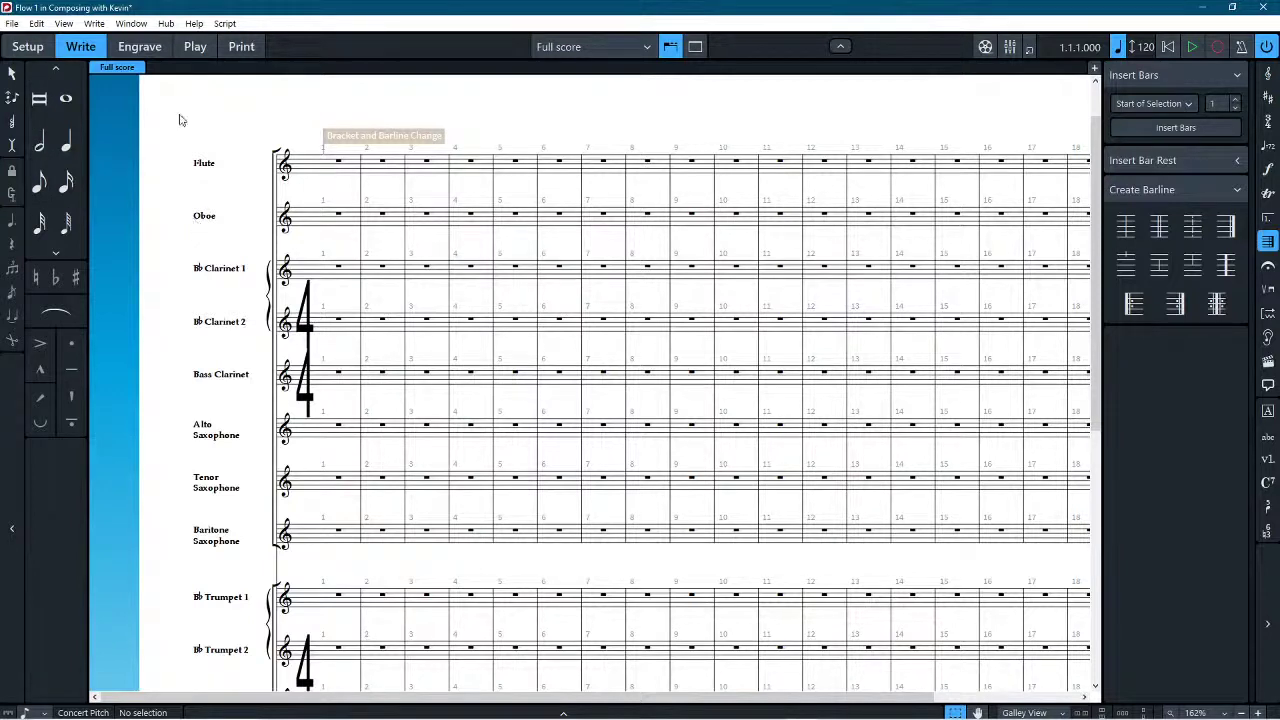
# Step: In the Brackets and Braces engraving options, set the sub-bracket width to 1/8 space, apply it and return to Write mode
pyautogui.click(137, 47)
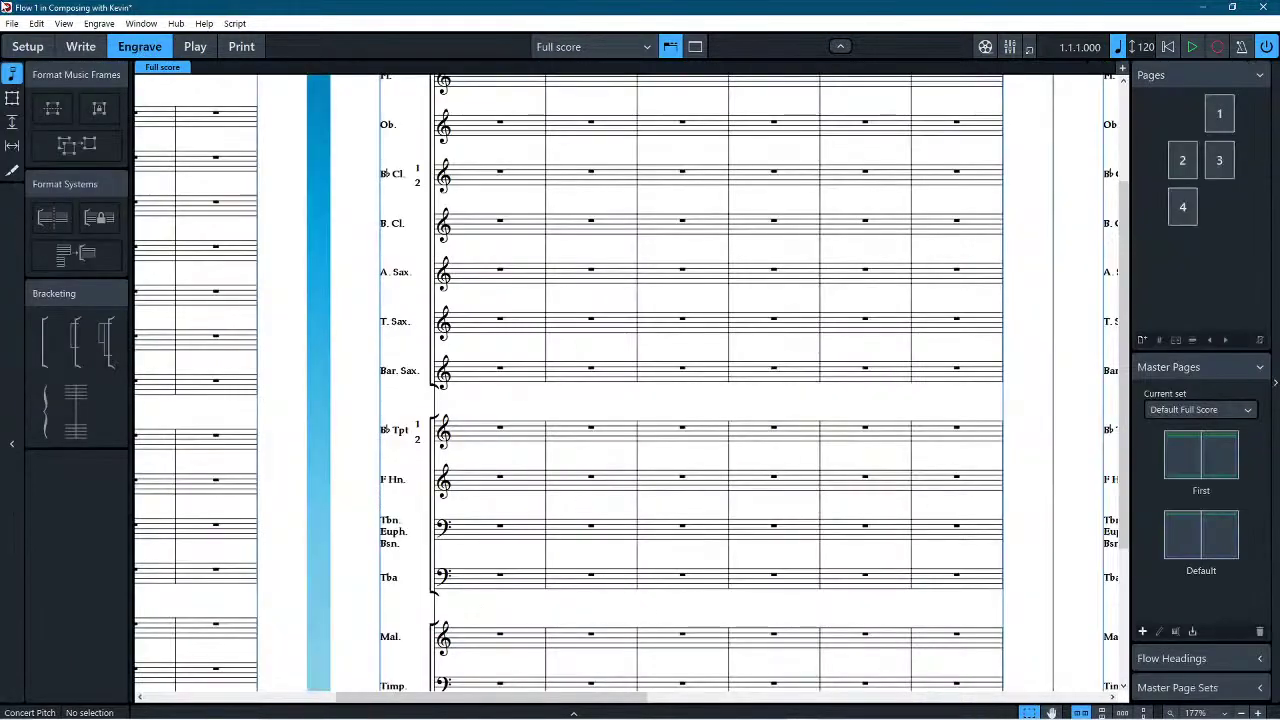
pyautogui.click(100, 23)
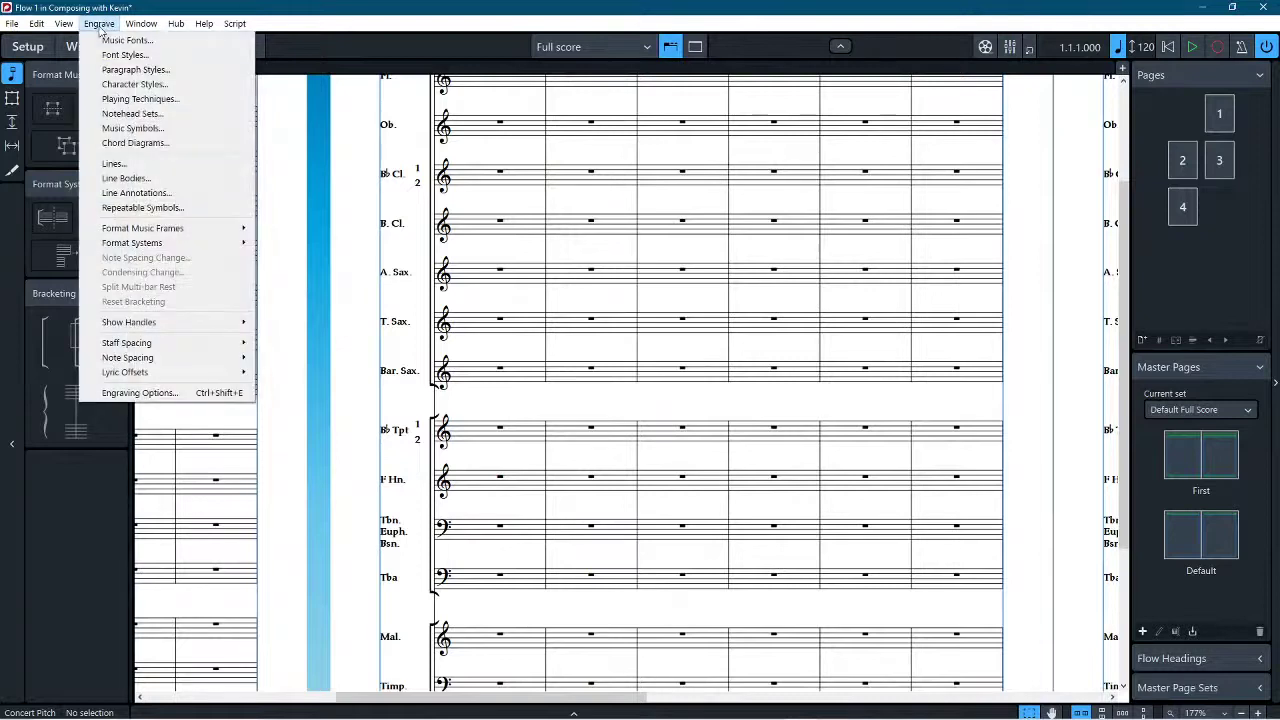
pyautogui.click(130, 392)
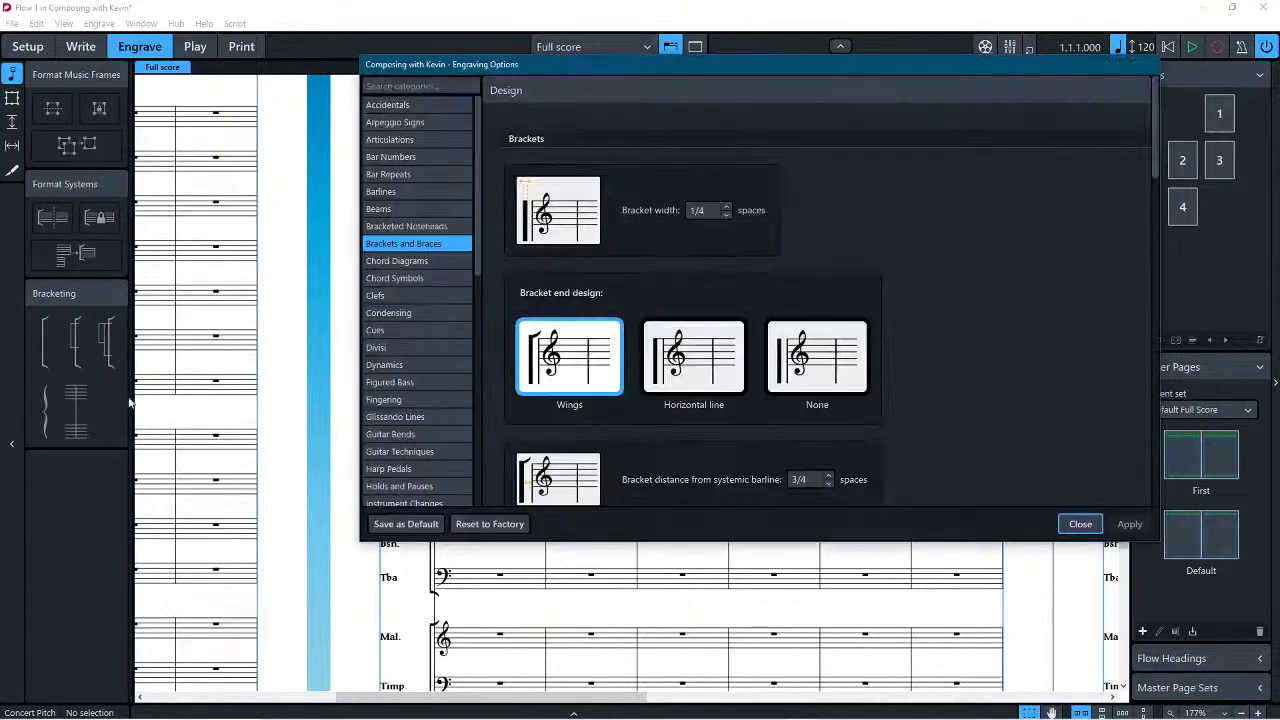
pyautogui.scroll(-10, 957, 222)
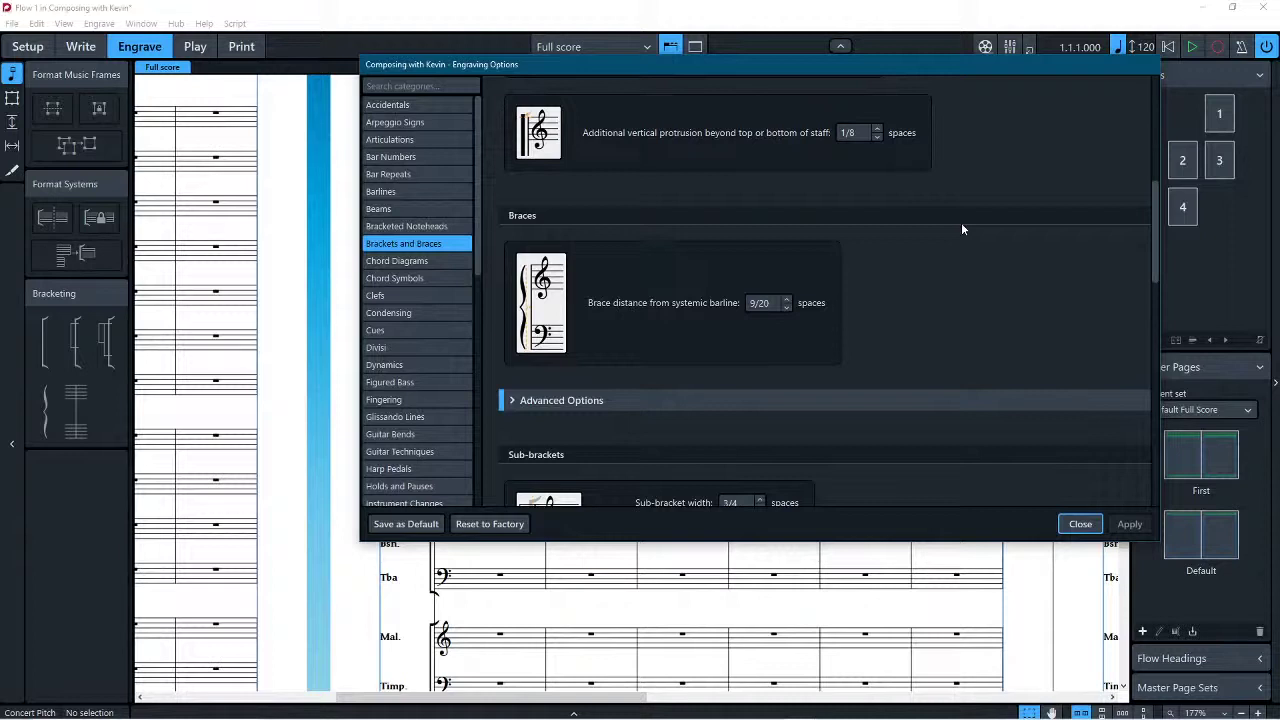
pyautogui.click(586, 400)
pyautogui.scroll(-6, 905, 412)
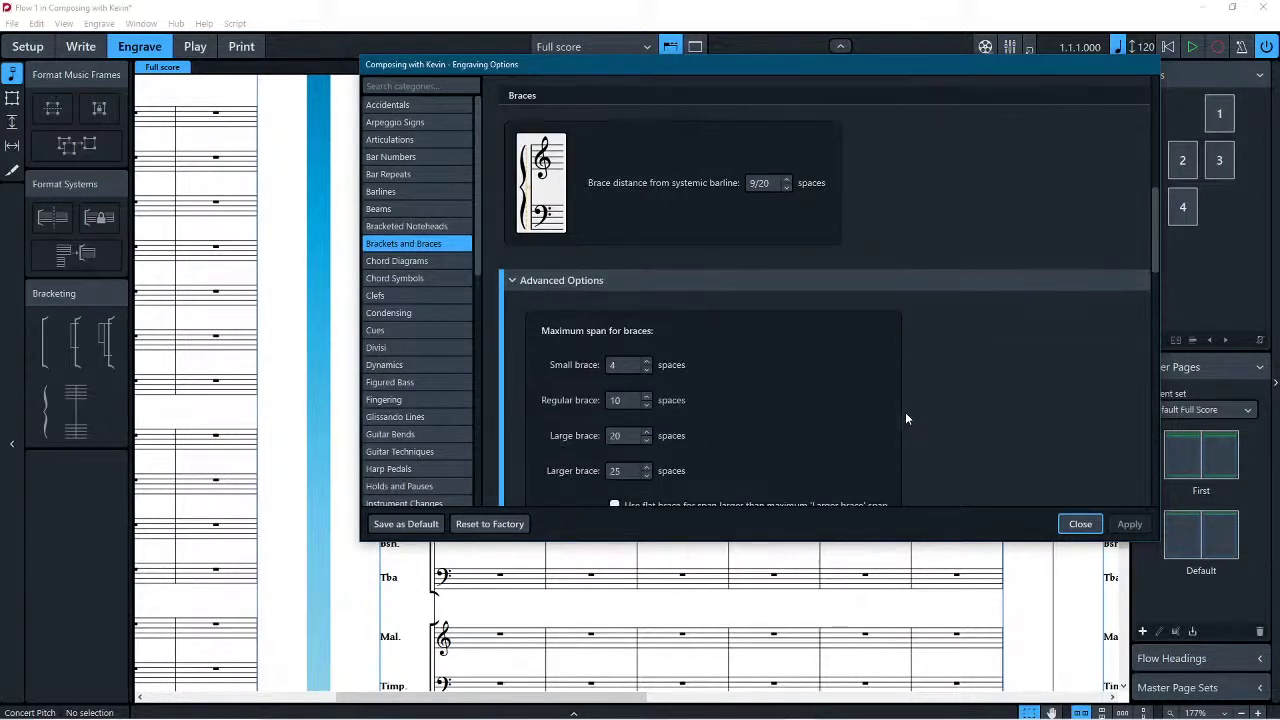
pyautogui.scroll(-3, 905, 417)
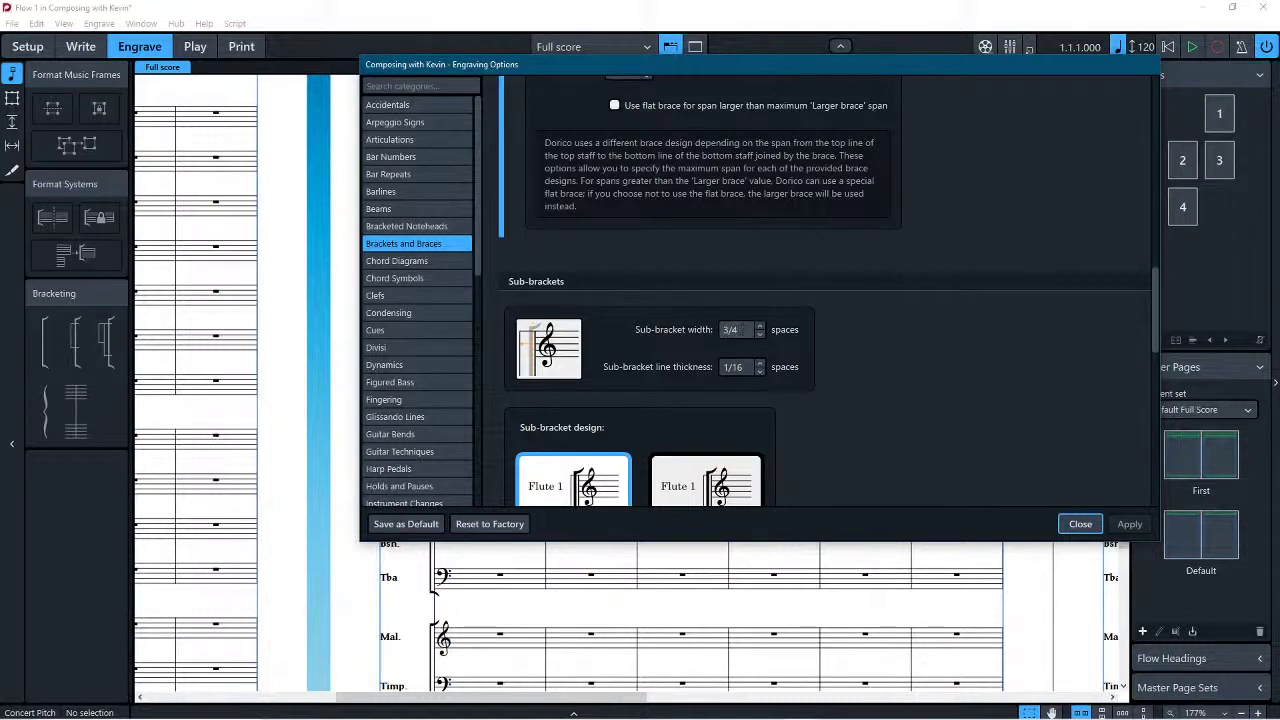
pyautogui.click(759, 336)
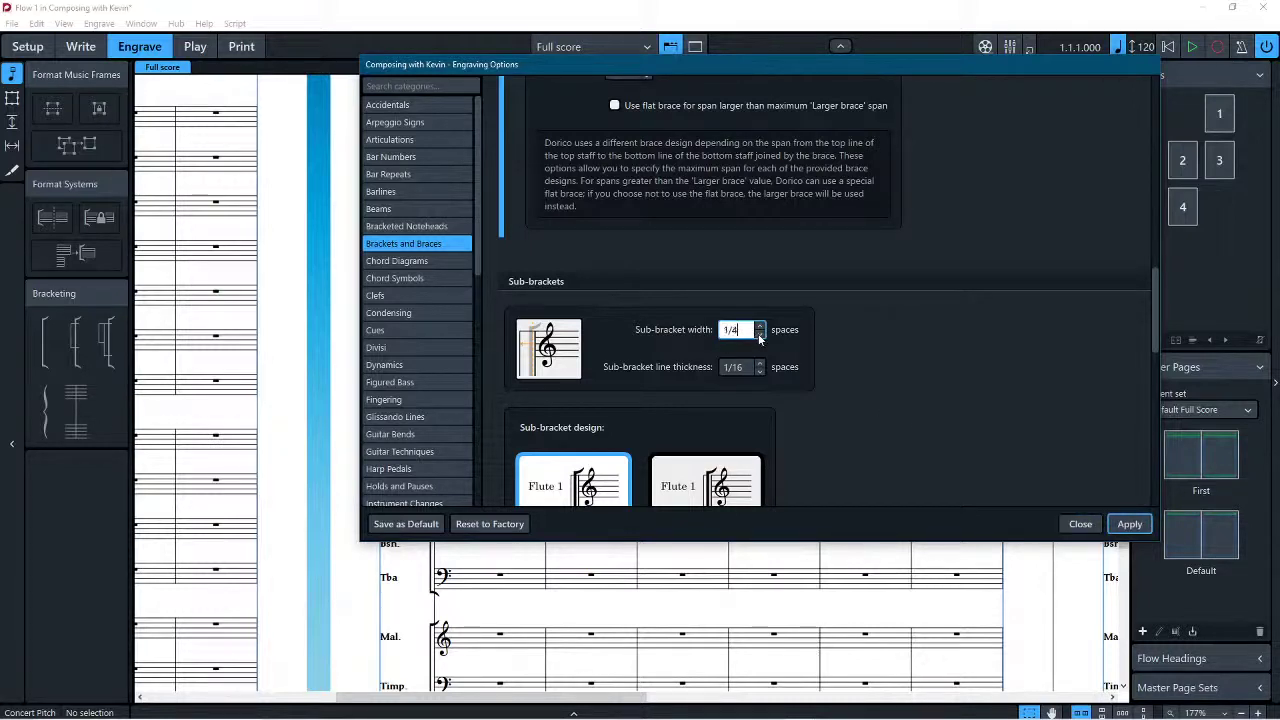
pyautogui.click(1129, 524)
pyautogui.click(1078, 526)
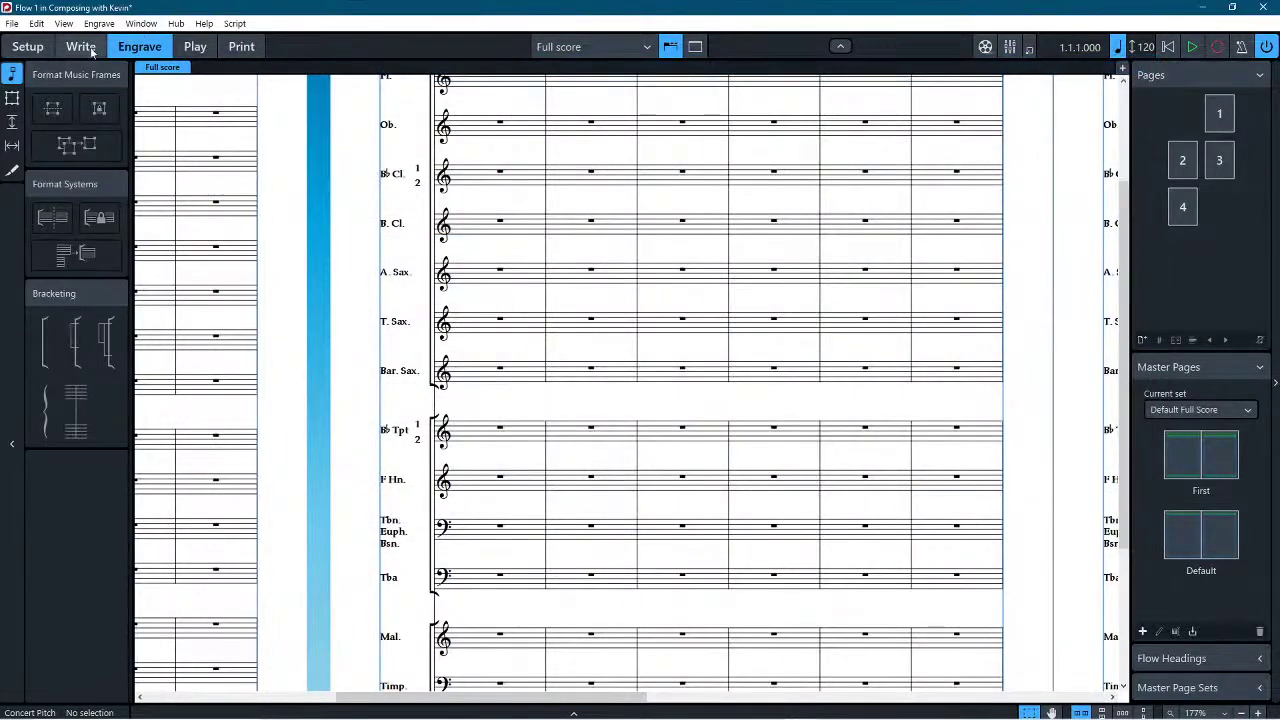
pyautogui.click(90, 50)
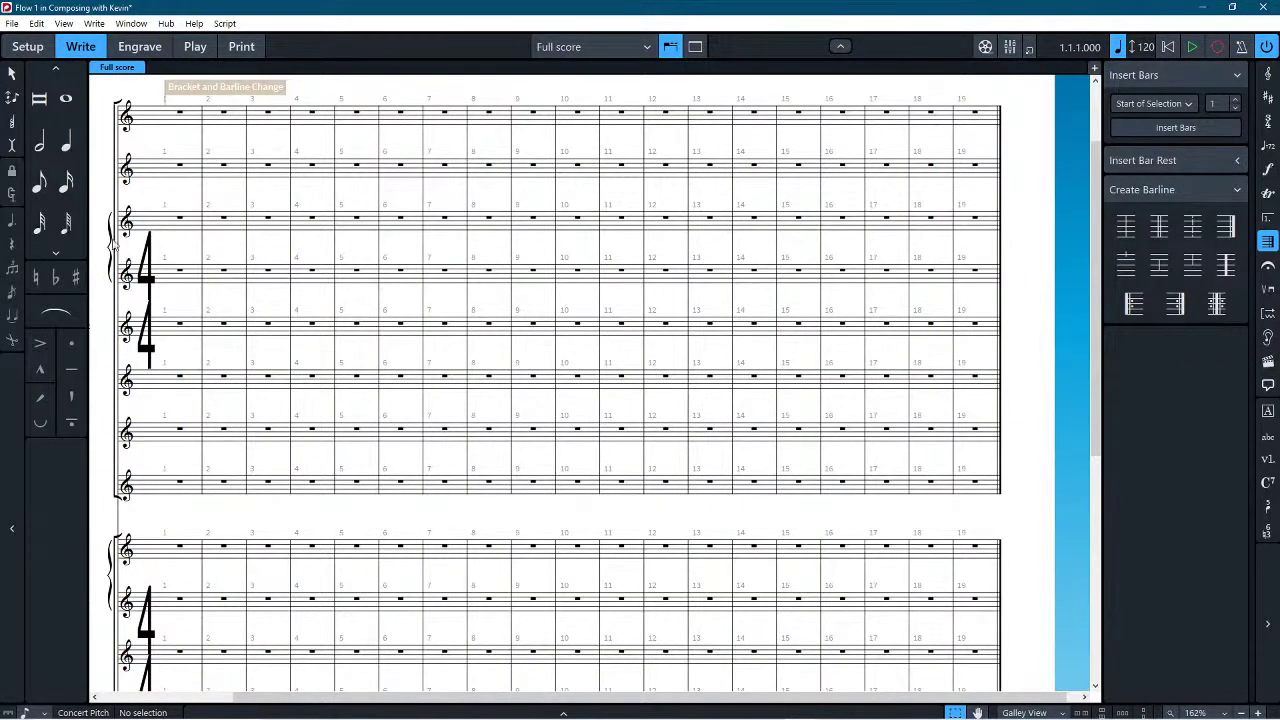
# Step: Reopen the Engraving Options from Engrave mode and expand the advanced options for braces
pyautogui.click(141, 48)
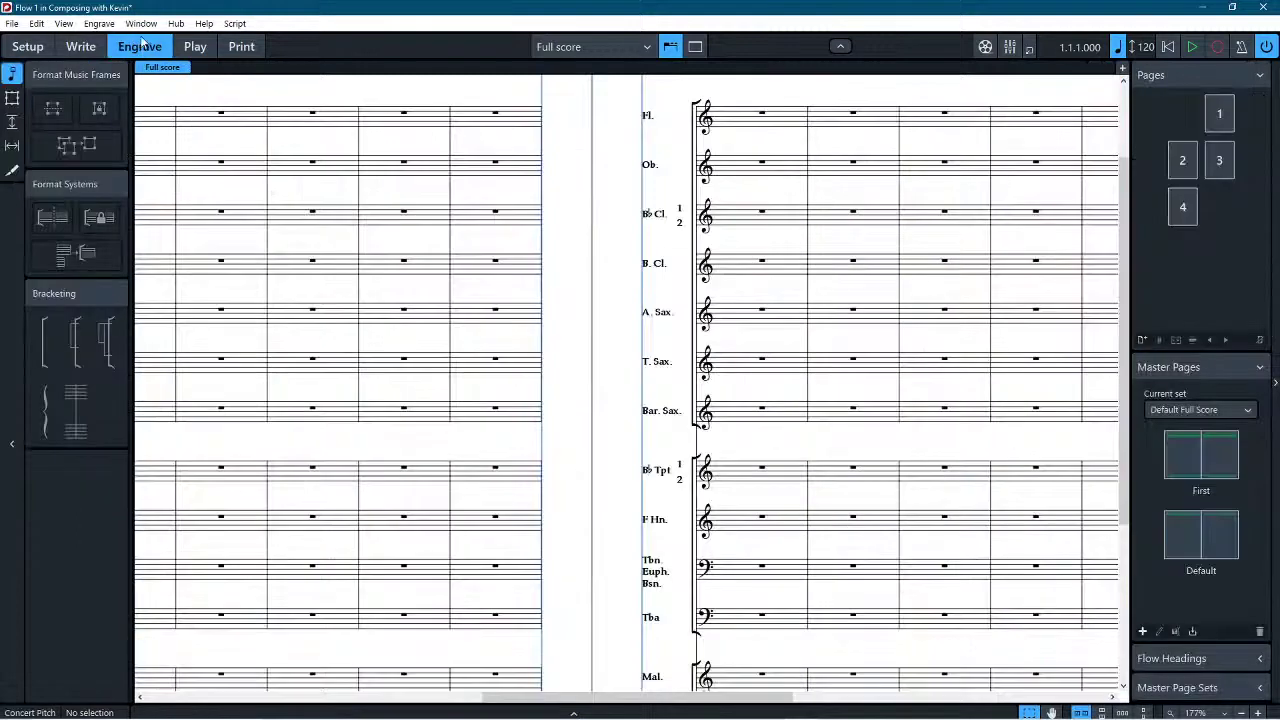
pyautogui.click(97, 23)
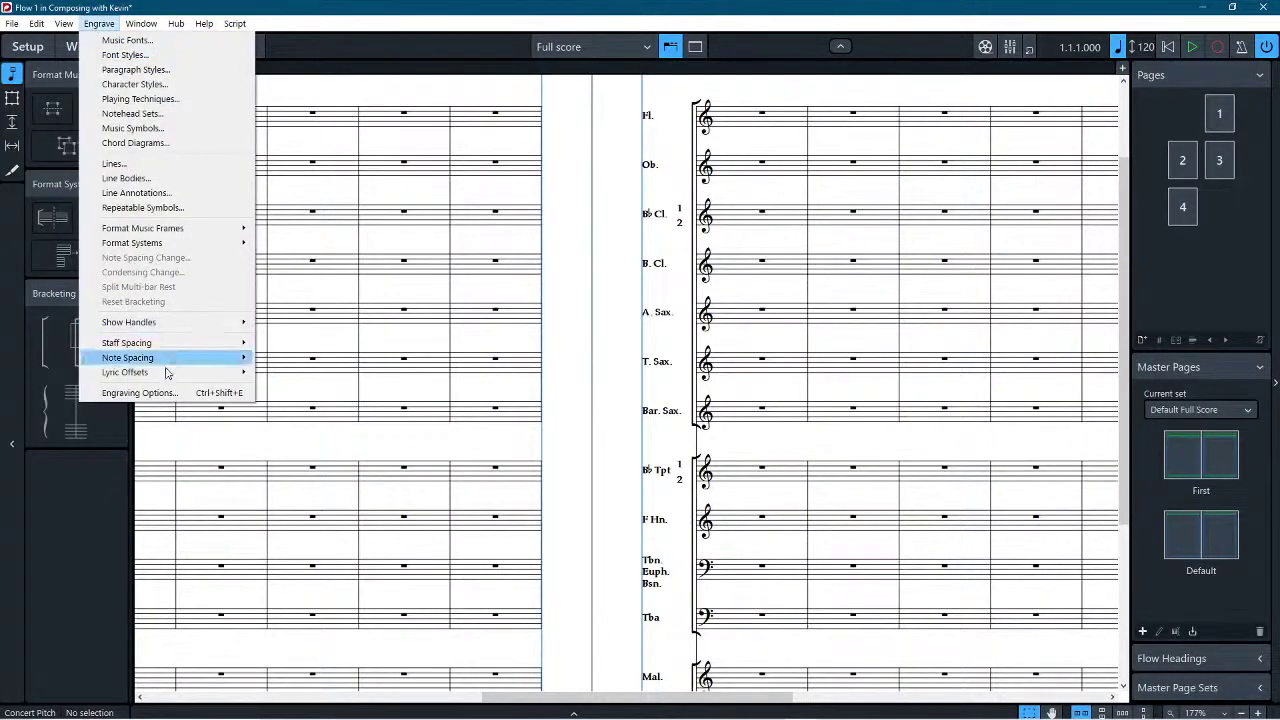
pyautogui.click(155, 396)
pyautogui.scroll(-6, 686, 359)
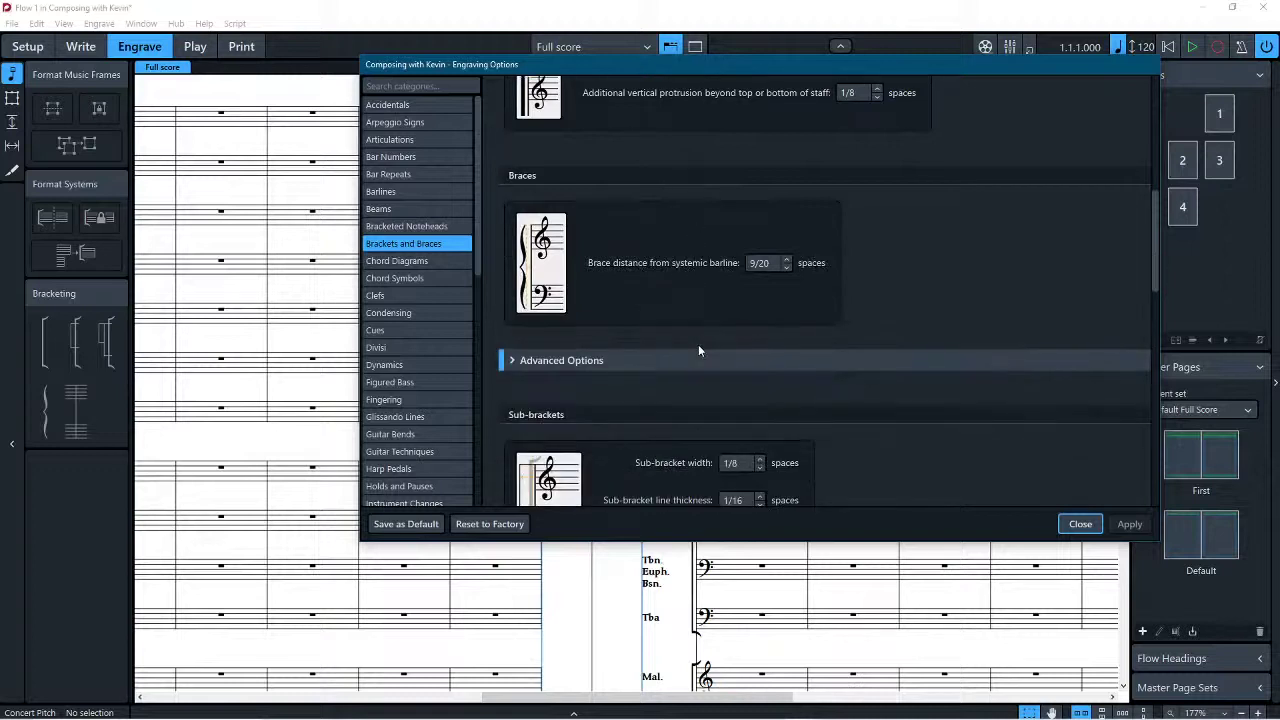
pyautogui.click(630, 361)
pyautogui.scroll(-2, 749, 340)
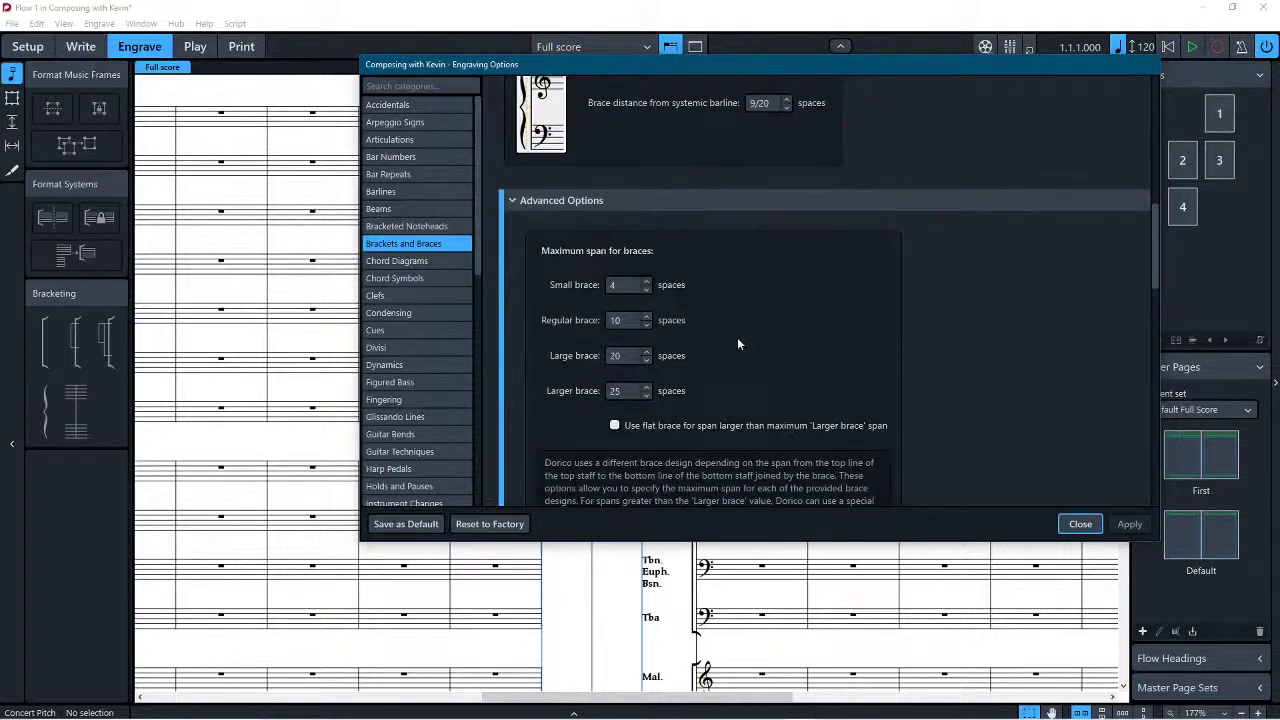
# Step: Set the maximum span of the small, regular, large and larger braces to 1 space each and return to Write mode
pyautogui.doubleClick(626, 284)
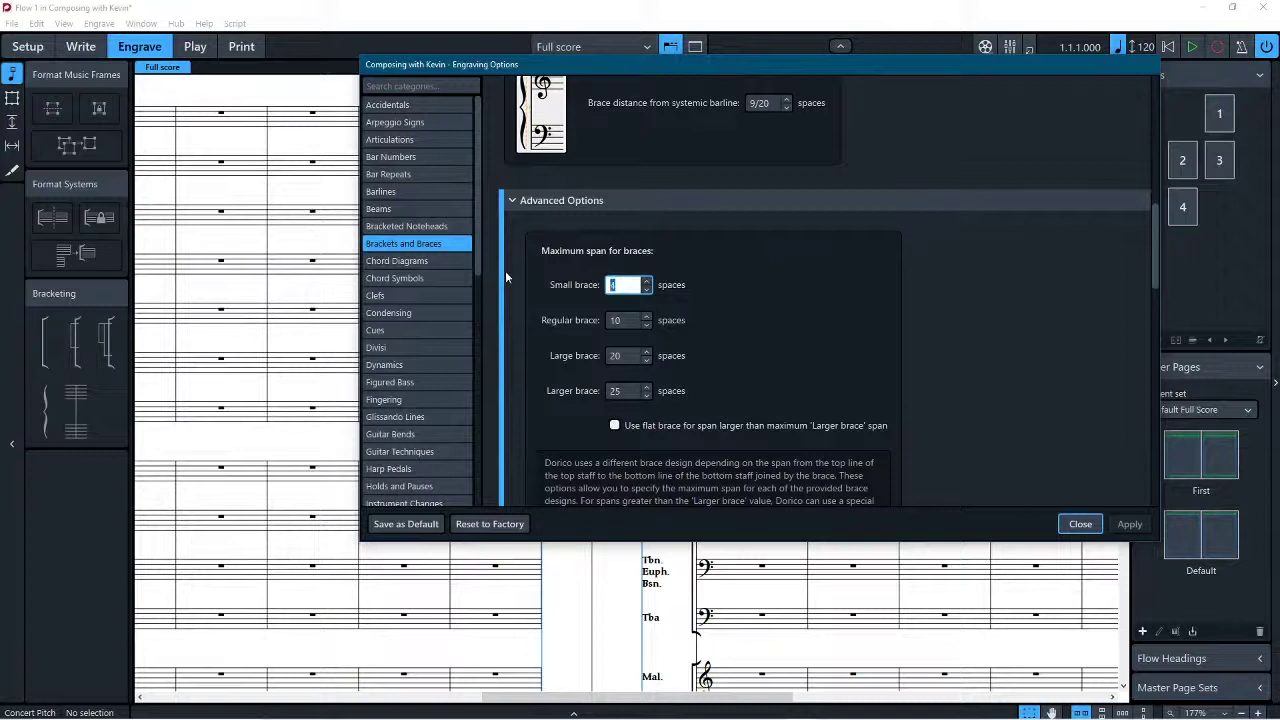
pyautogui.write('1')
pyautogui.press('Tab')
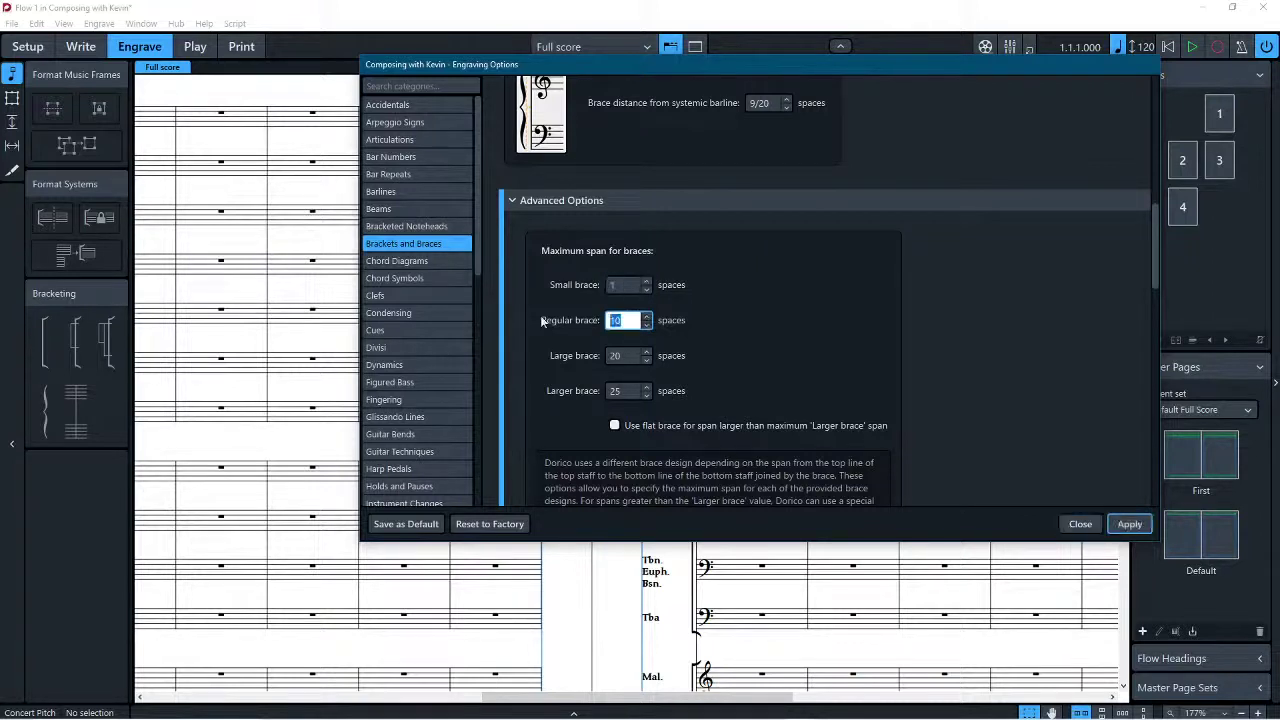
pyautogui.press('Tab')
pyautogui.write('1')
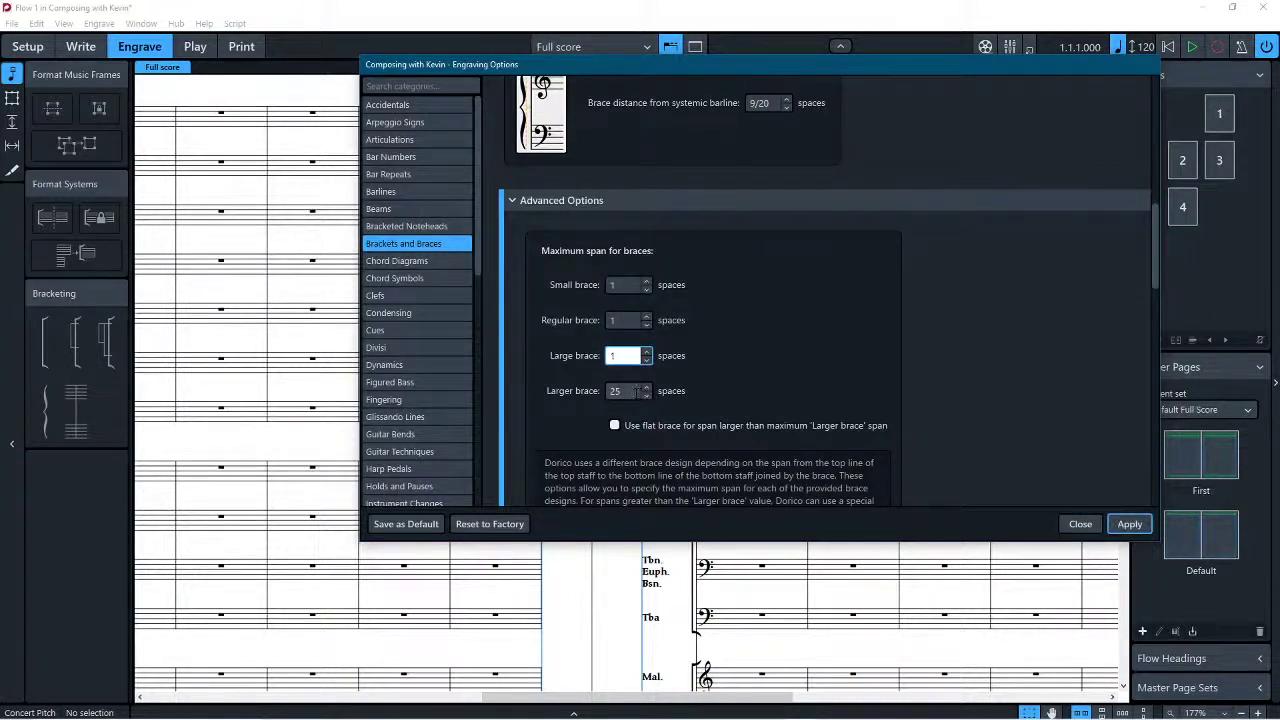
pyautogui.press('Tab')
pyautogui.write('1')
pyautogui.click(1080, 523)
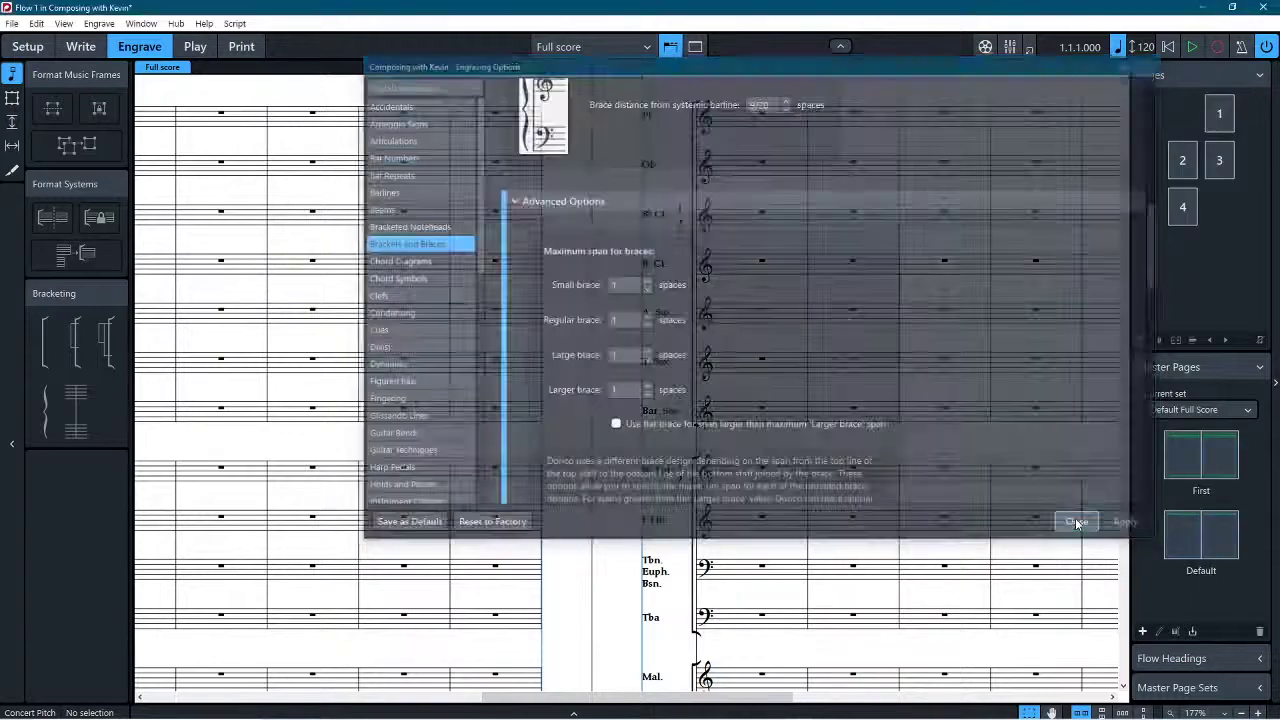
pyautogui.click(81, 47)
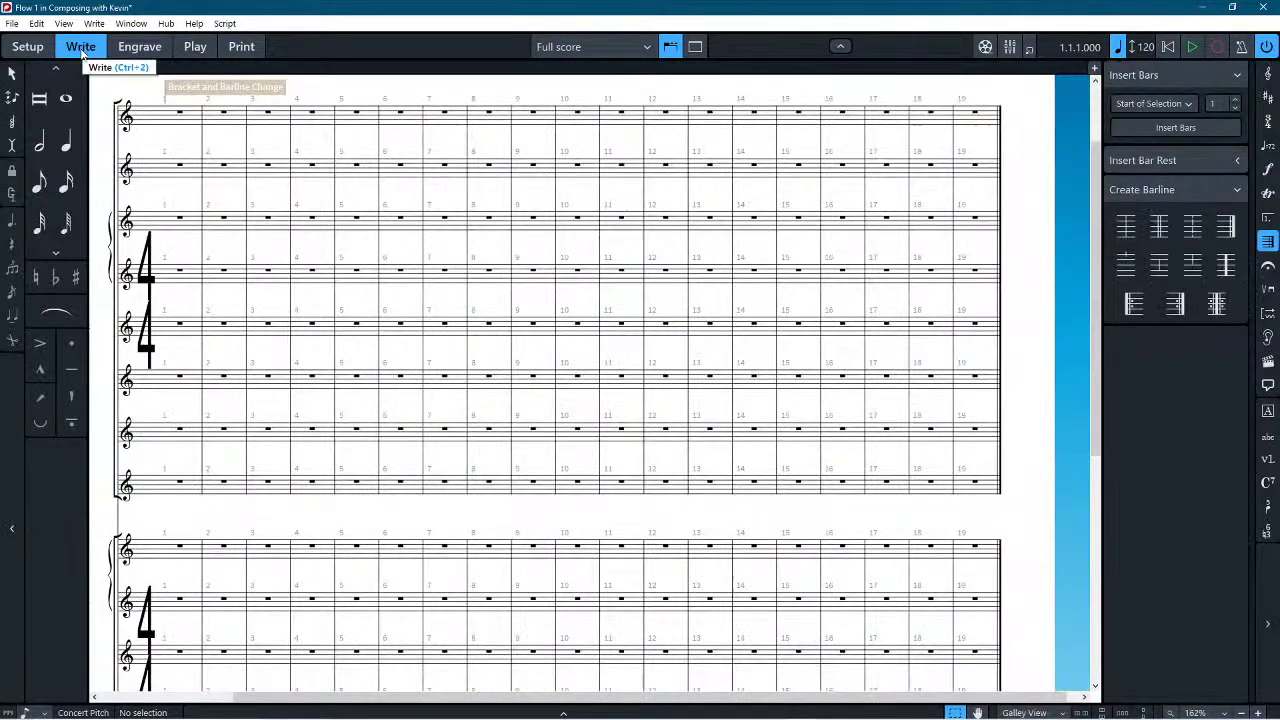
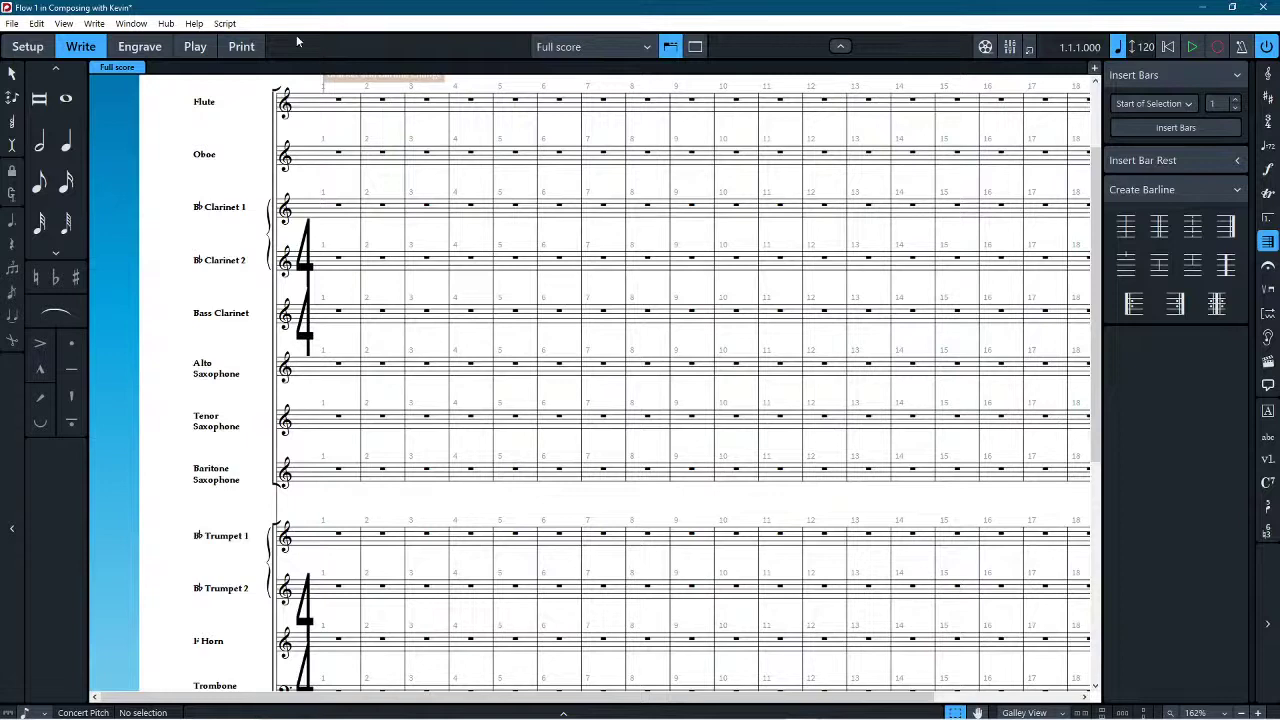
# Step: Go back to the Engraving Options and show the maximum span settings for braces
pyautogui.click(139, 55)
pyautogui.click(99, 23)
pyautogui.click(186, 390)
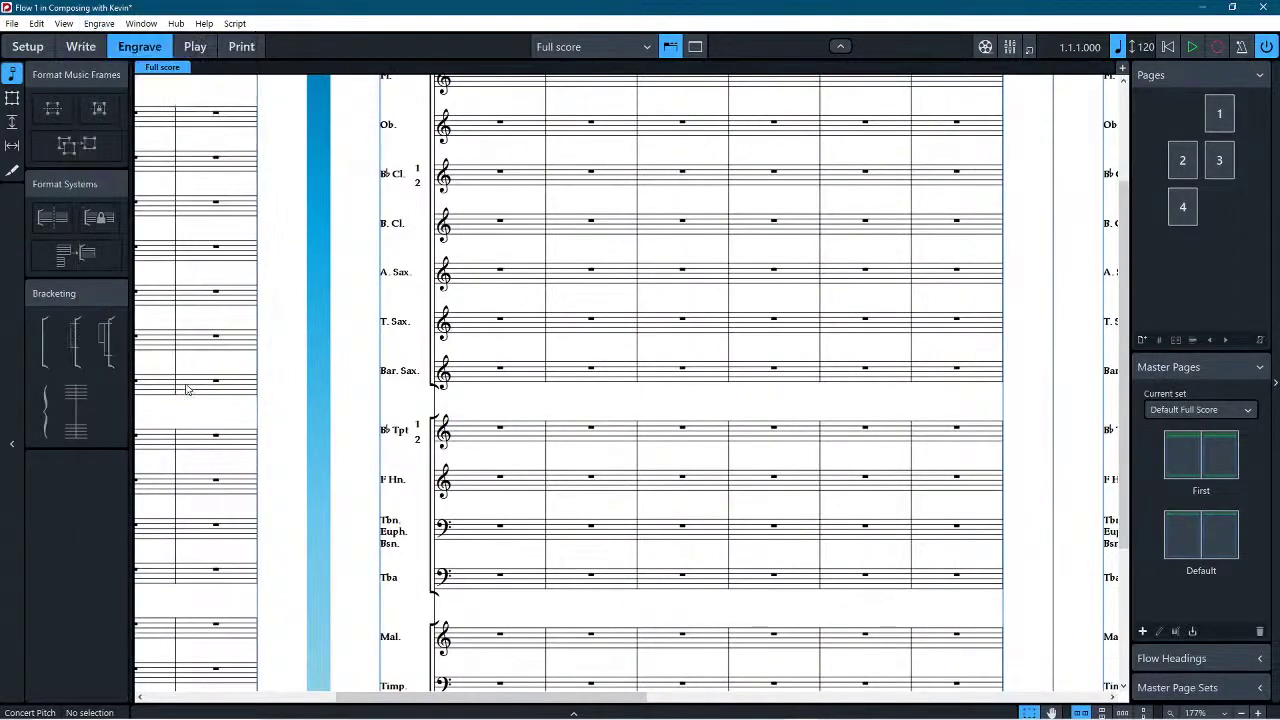
pyautogui.click(99, 23)
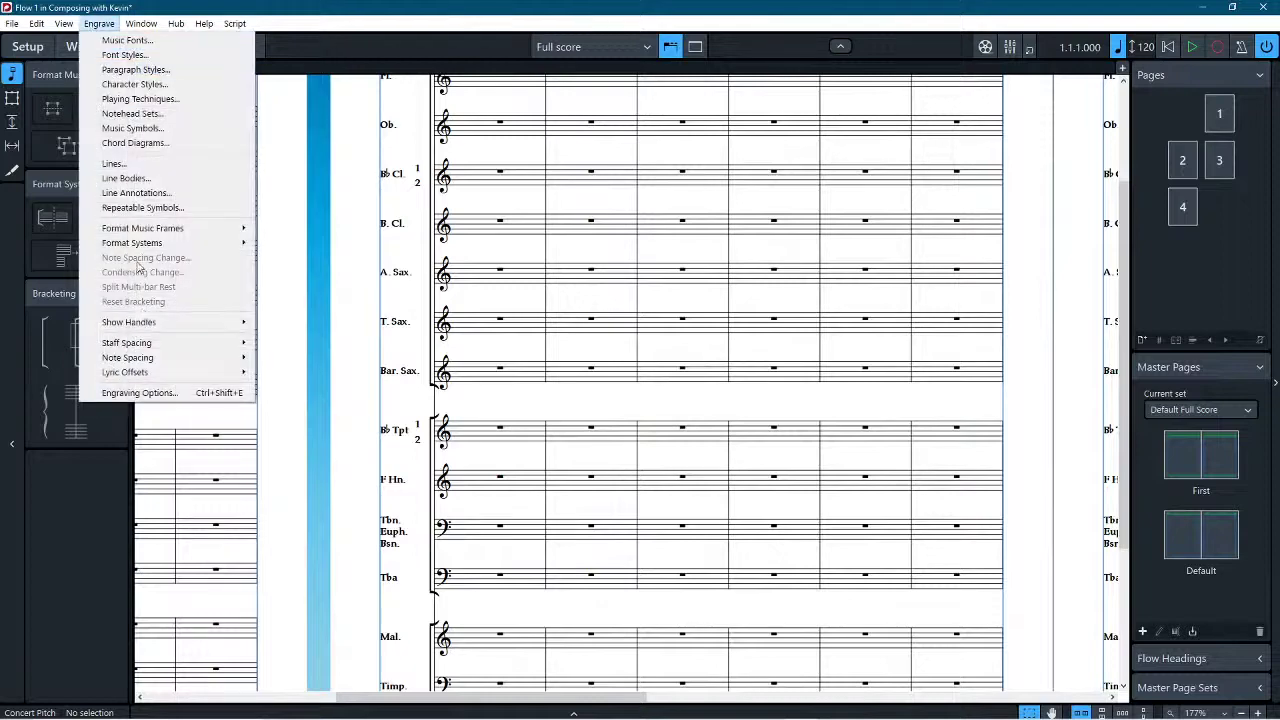
pyautogui.click(149, 395)
pyautogui.scroll(-8, 651, 368)
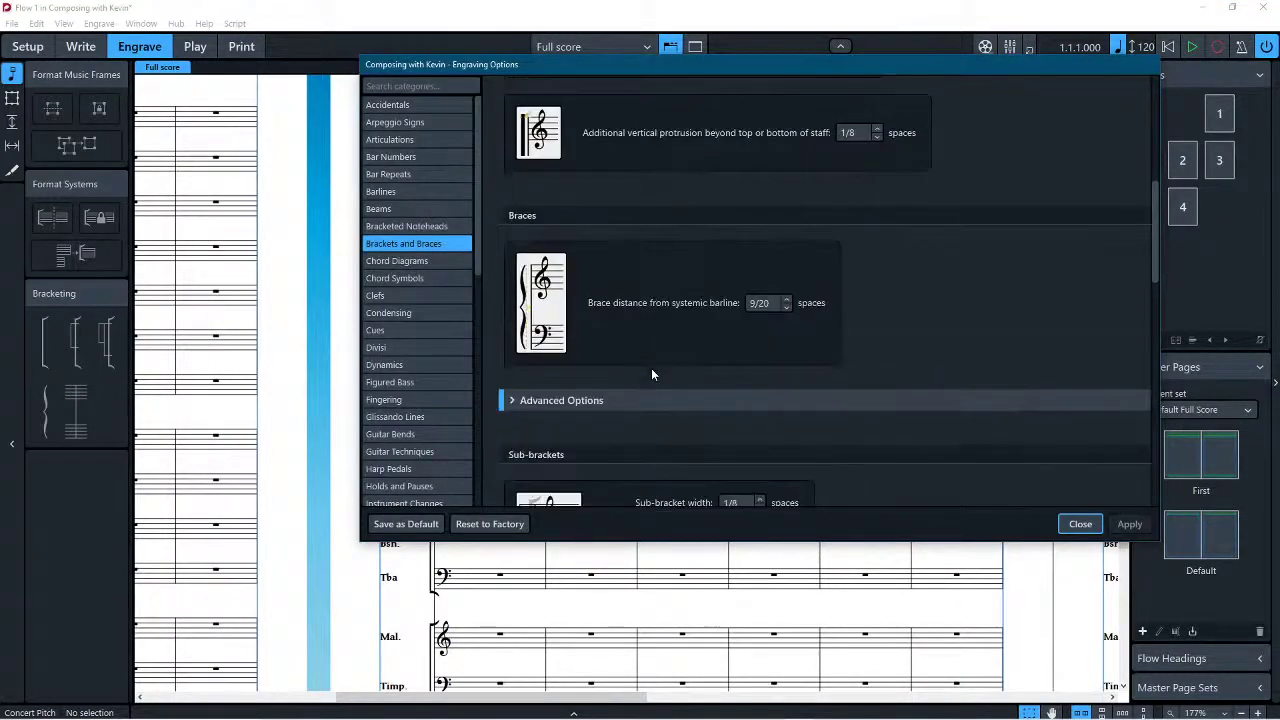
pyautogui.scroll(-1, 648, 363)
pyautogui.click(690, 200)
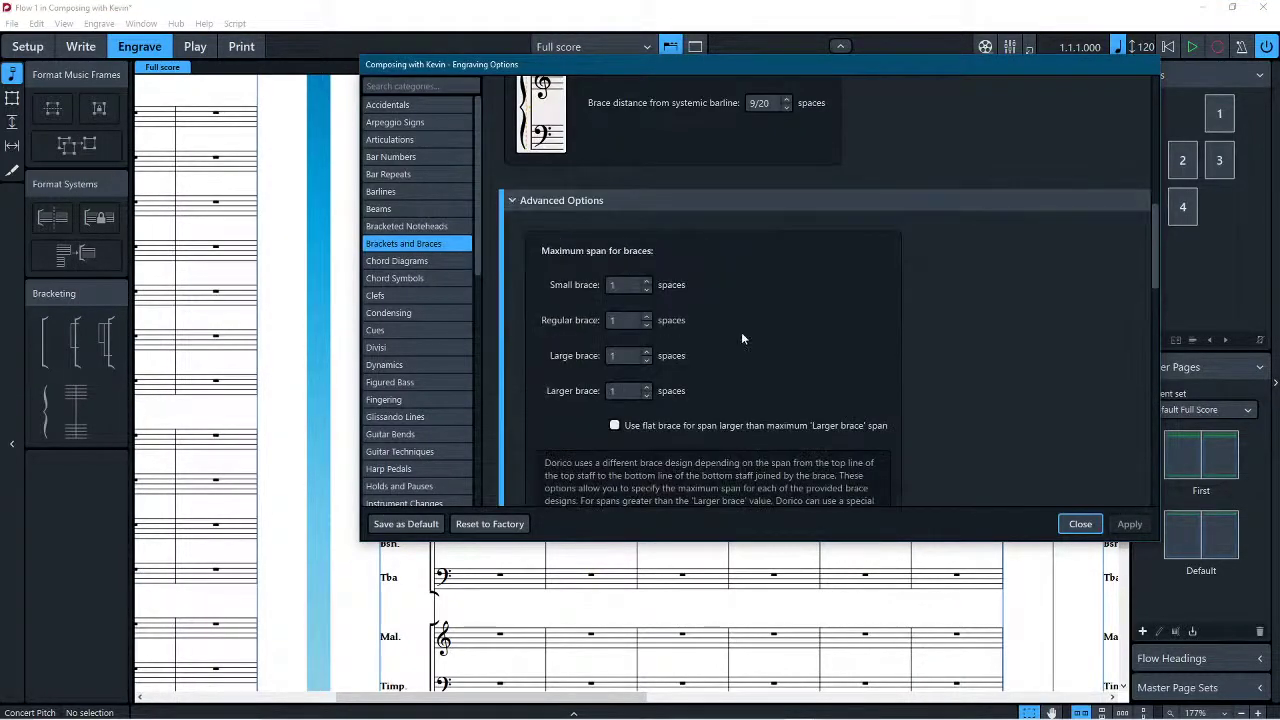
# Step: Set the maximum span of the small, regular, large and larger braces to 1/2 space each, apply it and check the score in Write mode
pyautogui.click(614, 285)
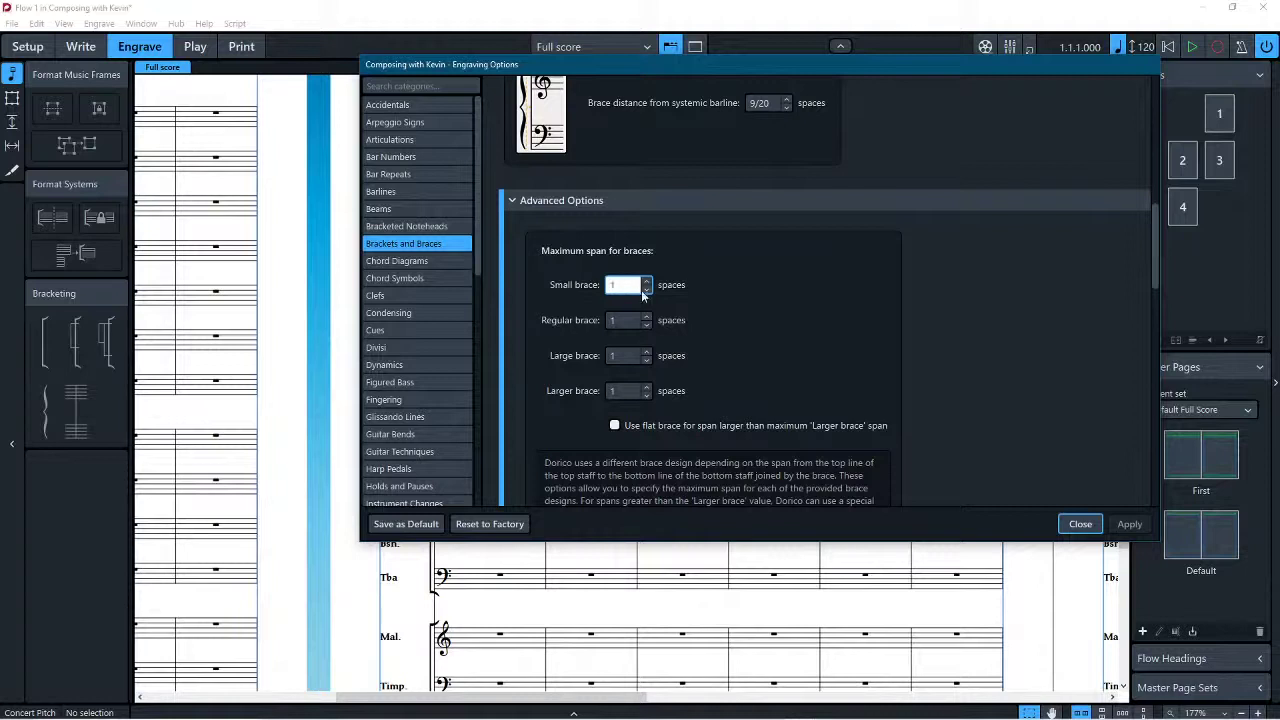
pyautogui.write('7/8')
pyautogui.click(645, 290)
pyautogui.click(645, 290)
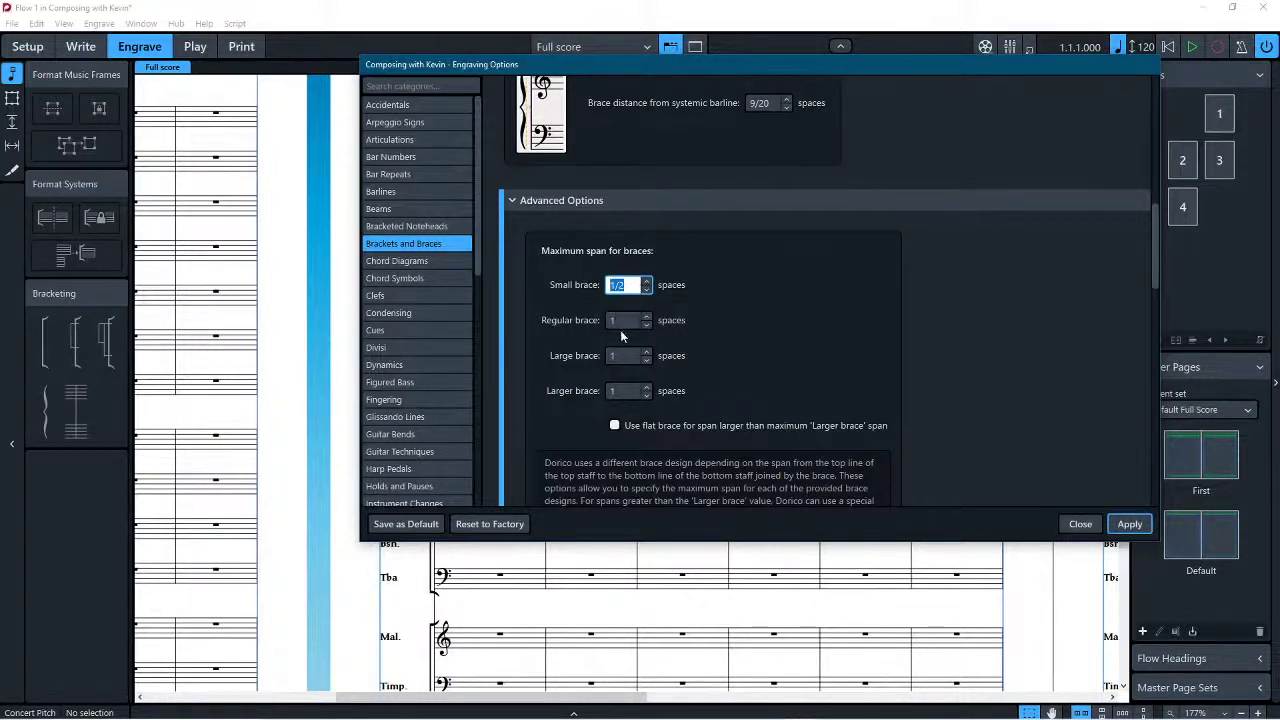
pyautogui.click(620, 321)
pyautogui.write('1/2')
pyautogui.press('Tab')
pyautogui.write('1/2')
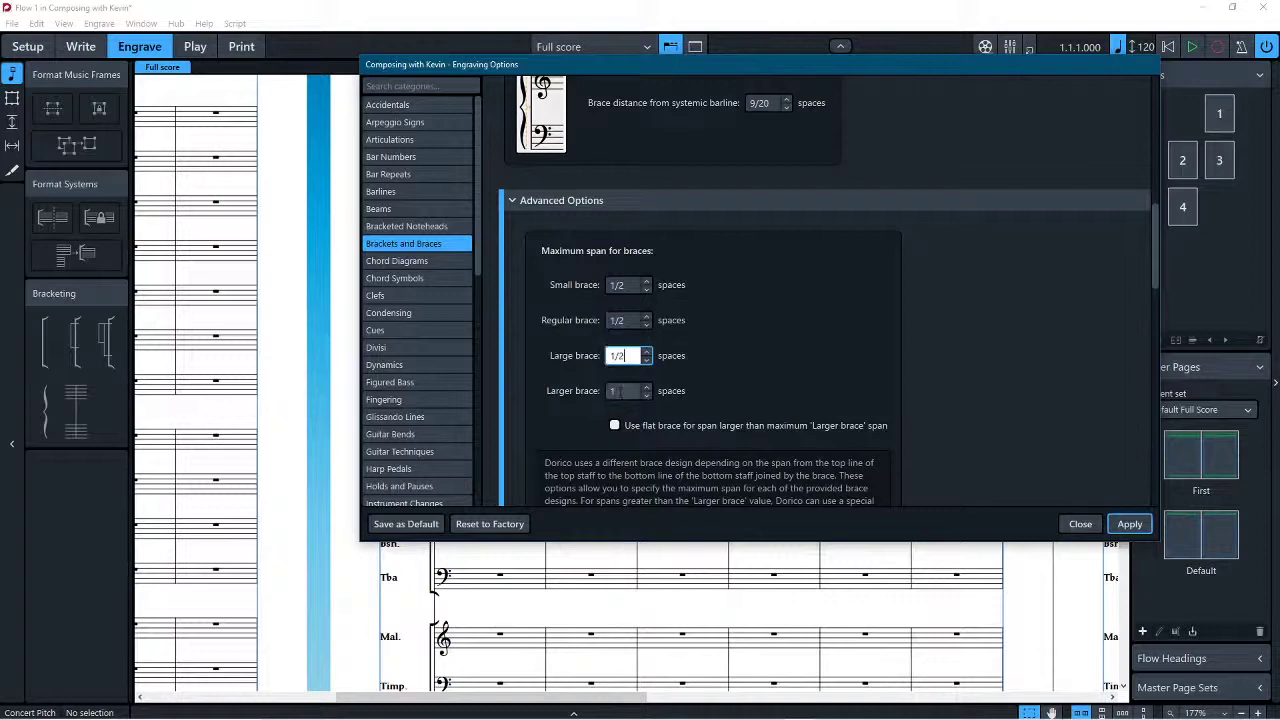
pyautogui.press('Tab')
pyautogui.write('1/2')
pyautogui.press('Tab')
pyautogui.click(1128, 528)
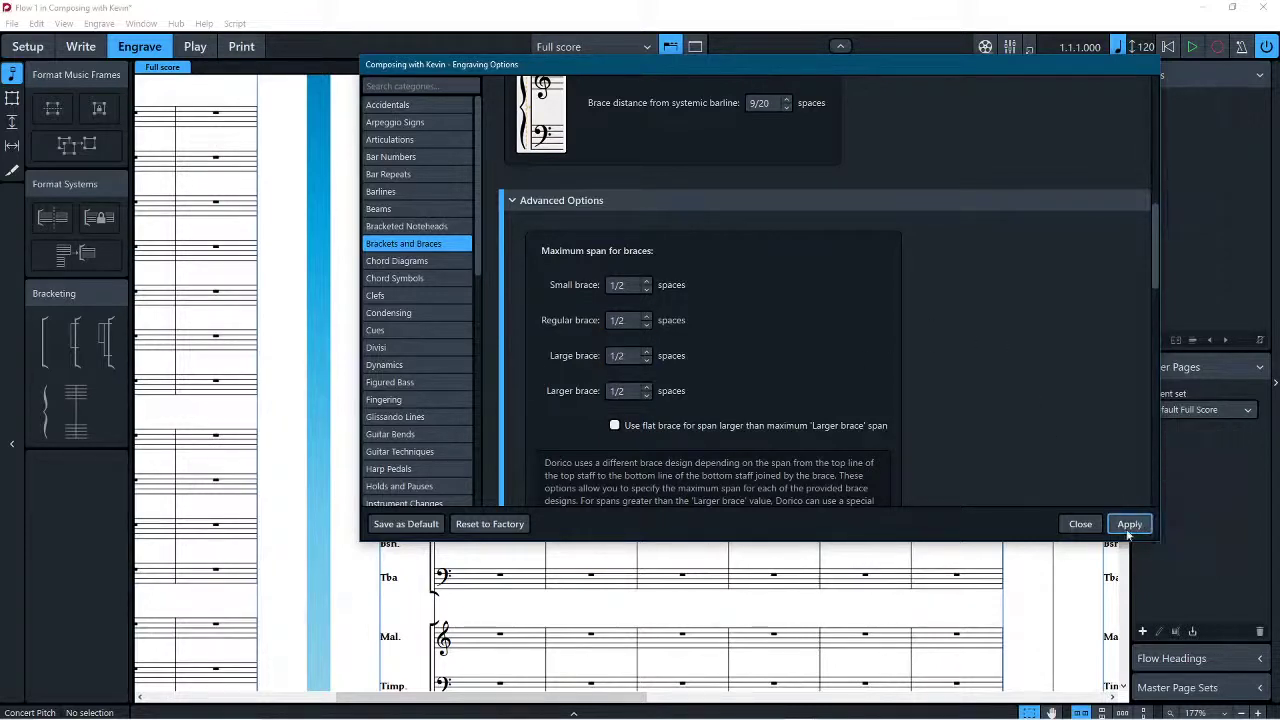
pyautogui.click(1080, 524)
pyautogui.click(83, 46)
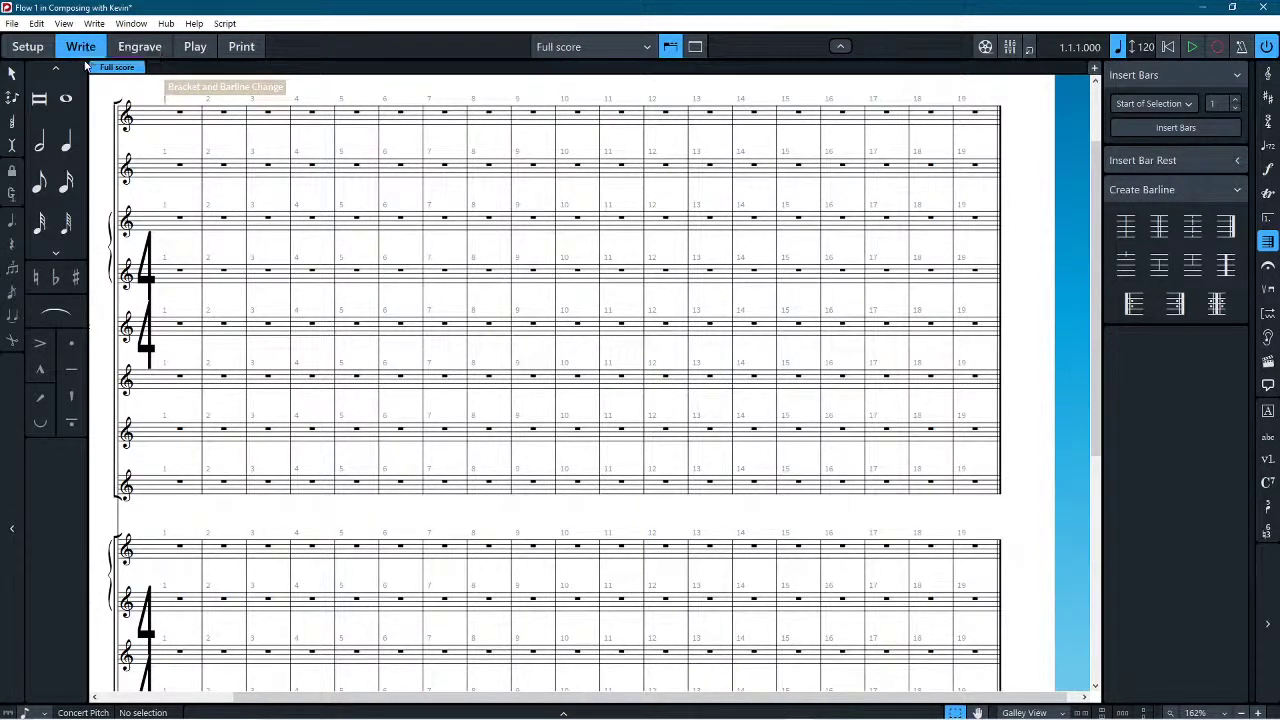
pyautogui.moveTo(155, 522); pyautogui.dragTo(286, 517)
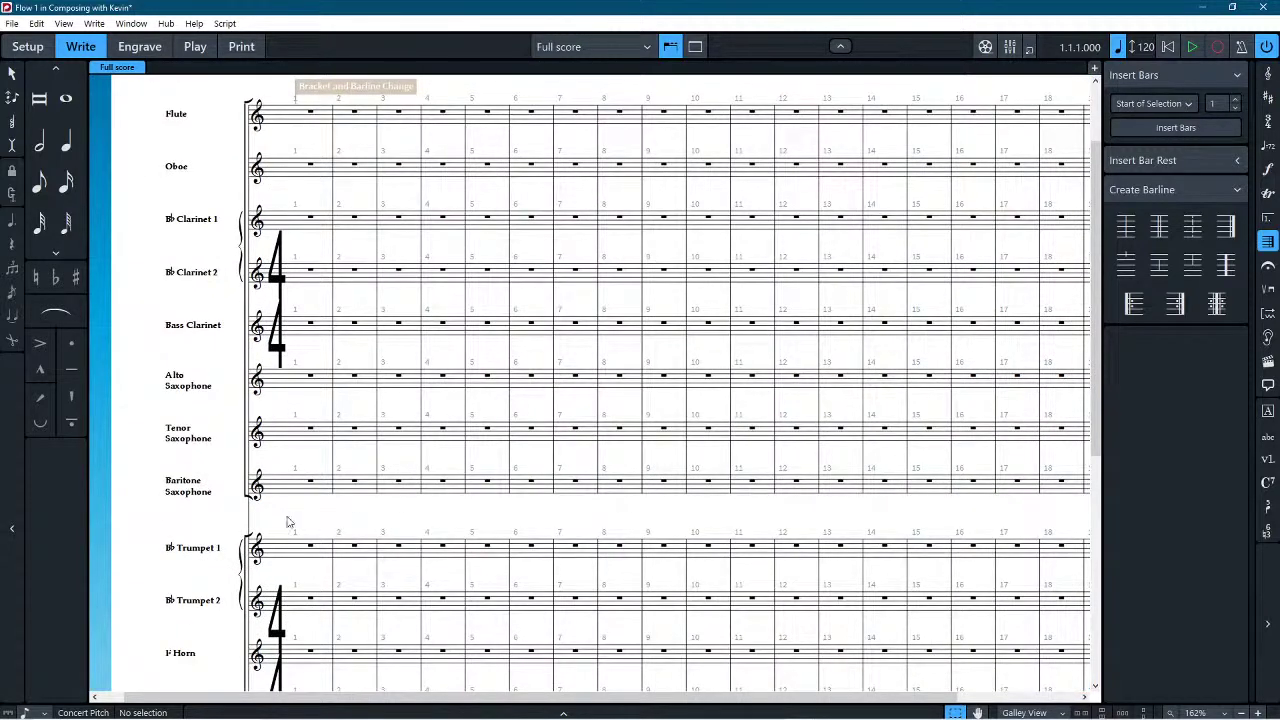
# Step: Reopen the Engraving Options from Engrave mode and review the bracket, brace and sub-bracket settings
pyautogui.click(101, 23)
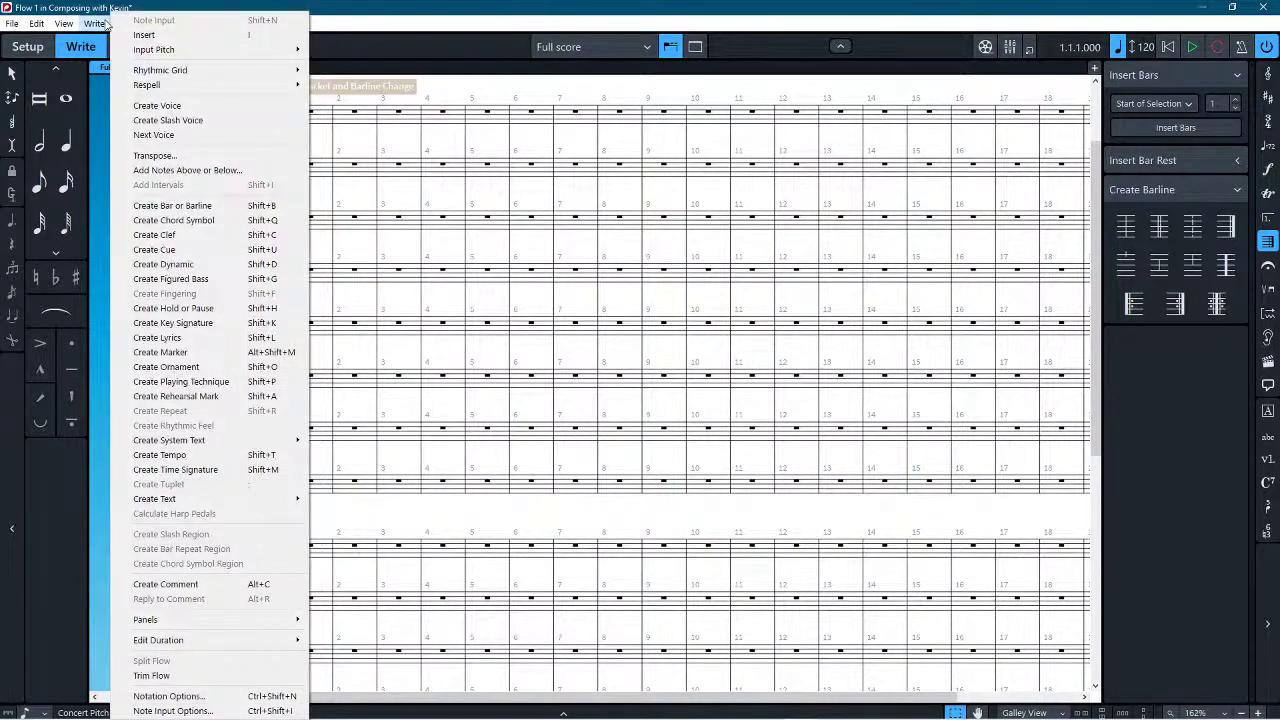
pyautogui.click(152, 7)
pyautogui.click(137, 46)
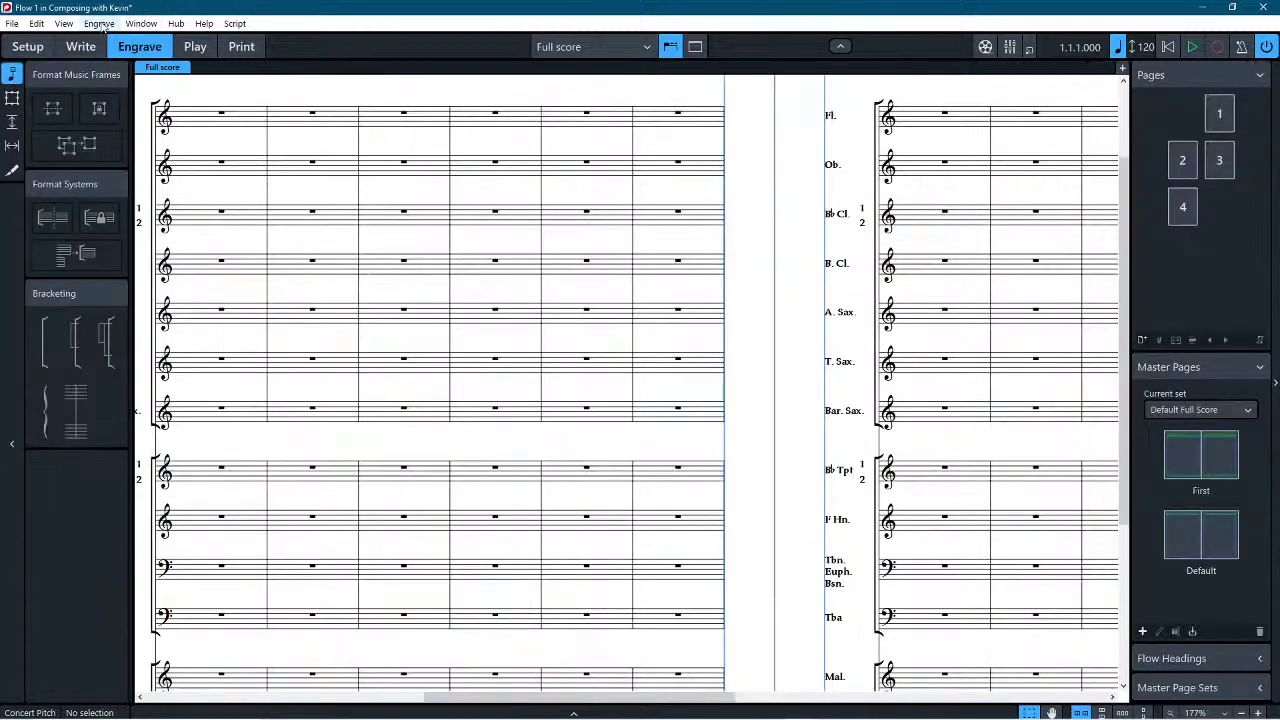
pyautogui.click(99, 23)
pyautogui.click(164, 412)
pyautogui.click(99, 23)
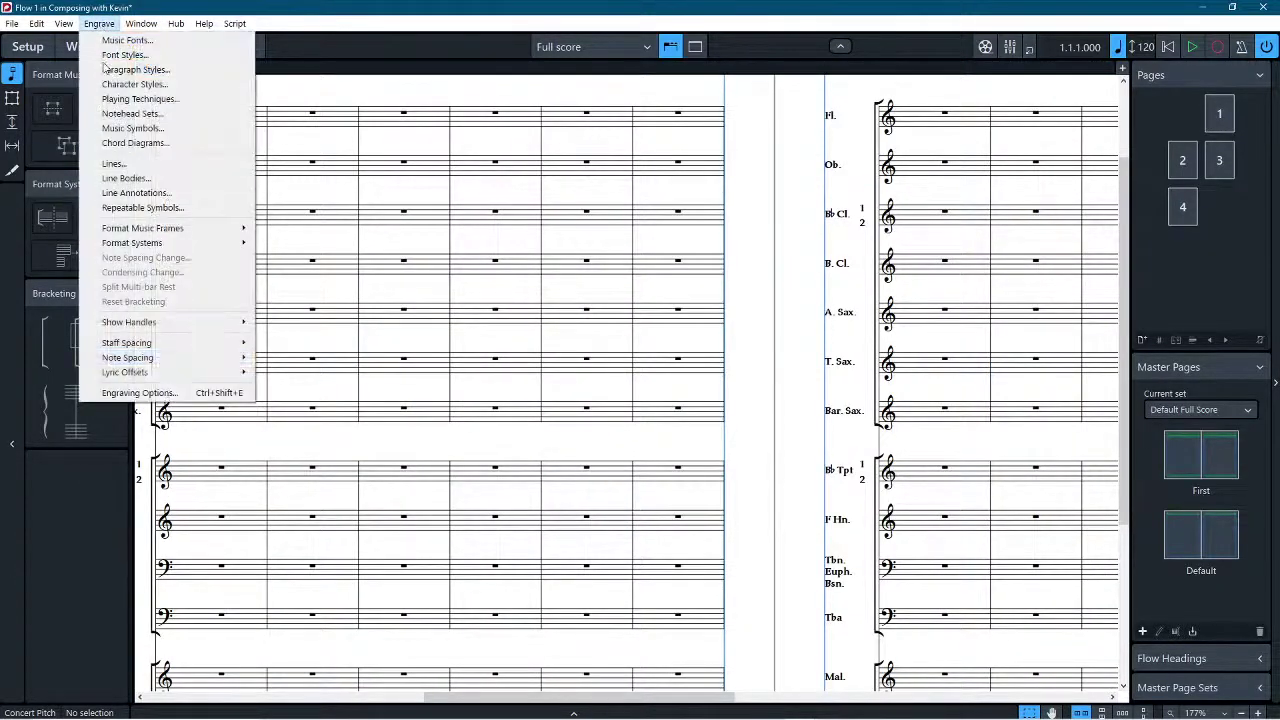
pyautogui.click(139, 393)
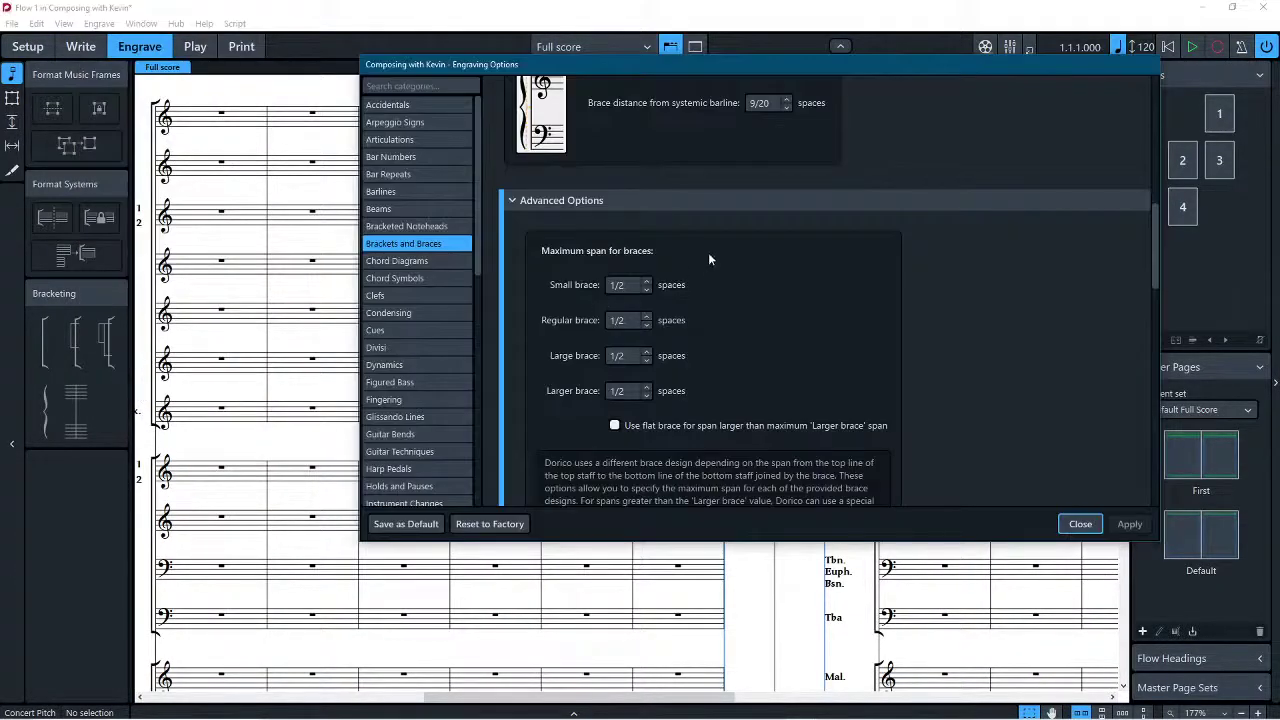
pyautogui.scroll(5, 709, 259)
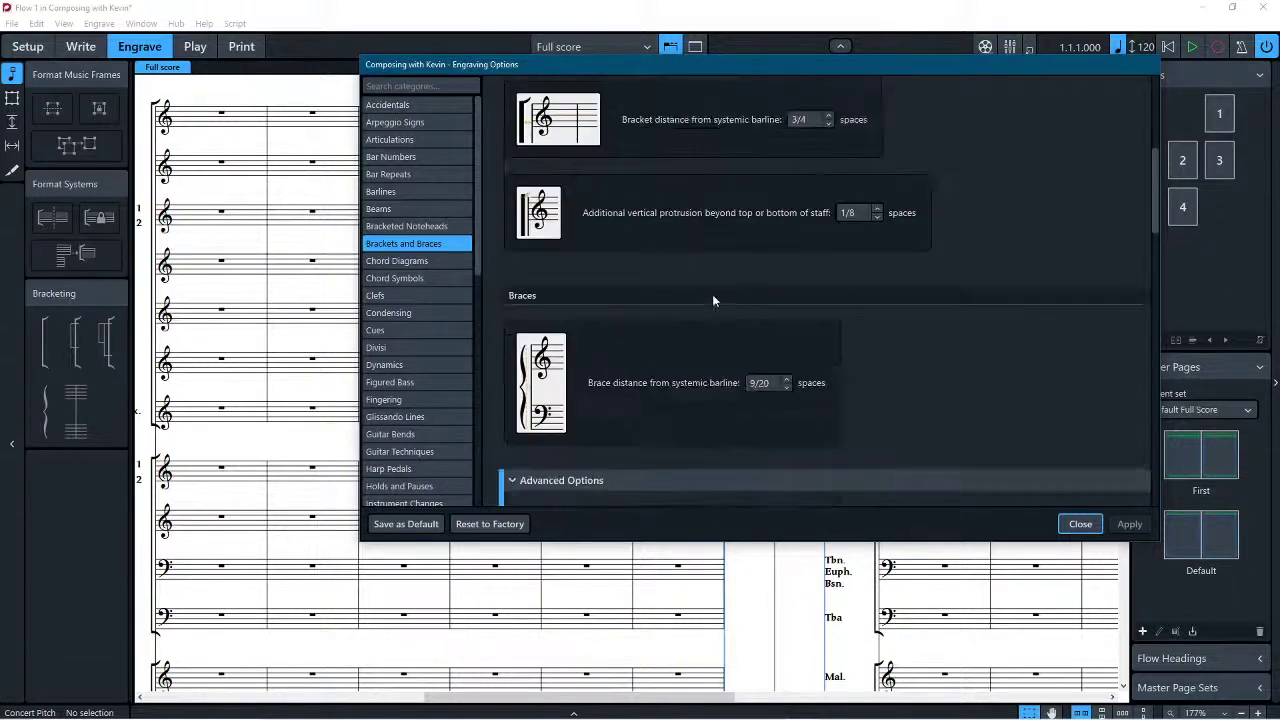
pyautogui.scroll(-8, 713, 300)
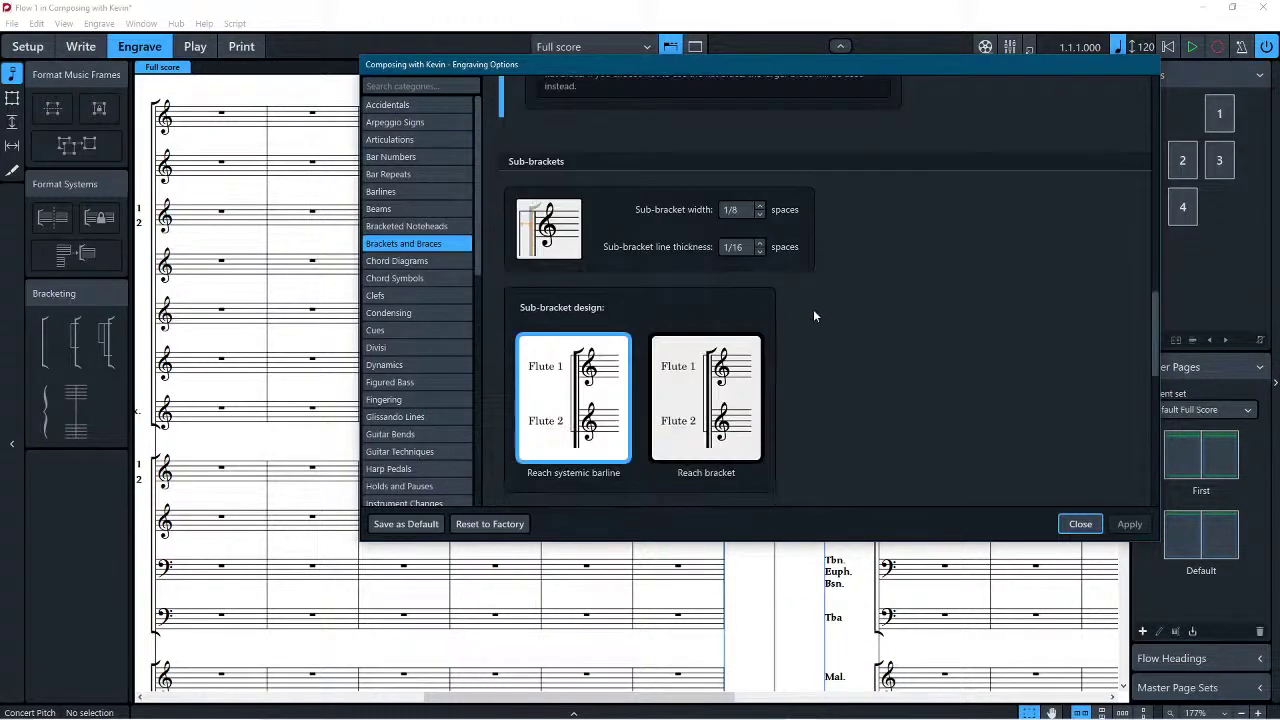
pyautogui.scroll(2, 790, 320)
pyautogui.scroll(3, 714, 270)
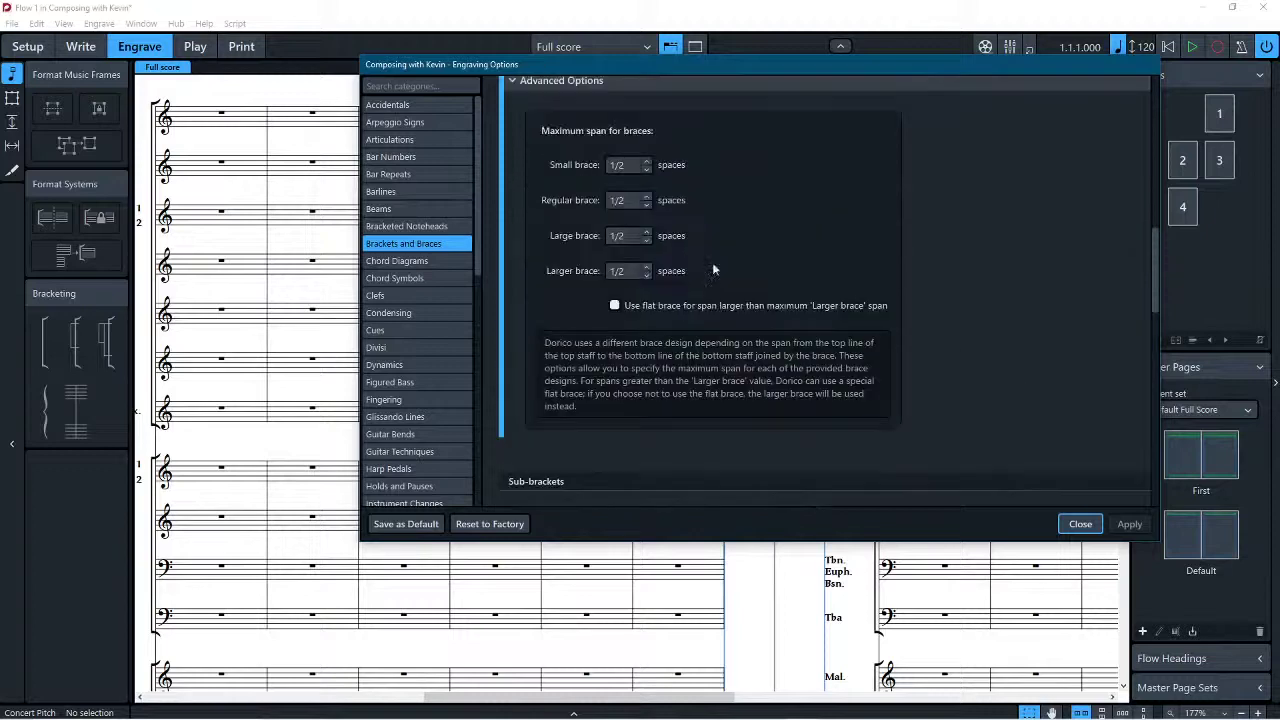
# Step: Set the maximum span of all four brace sizes to 1/8 space, apply it and return to Write mode
pyautogui.click(647, 168)
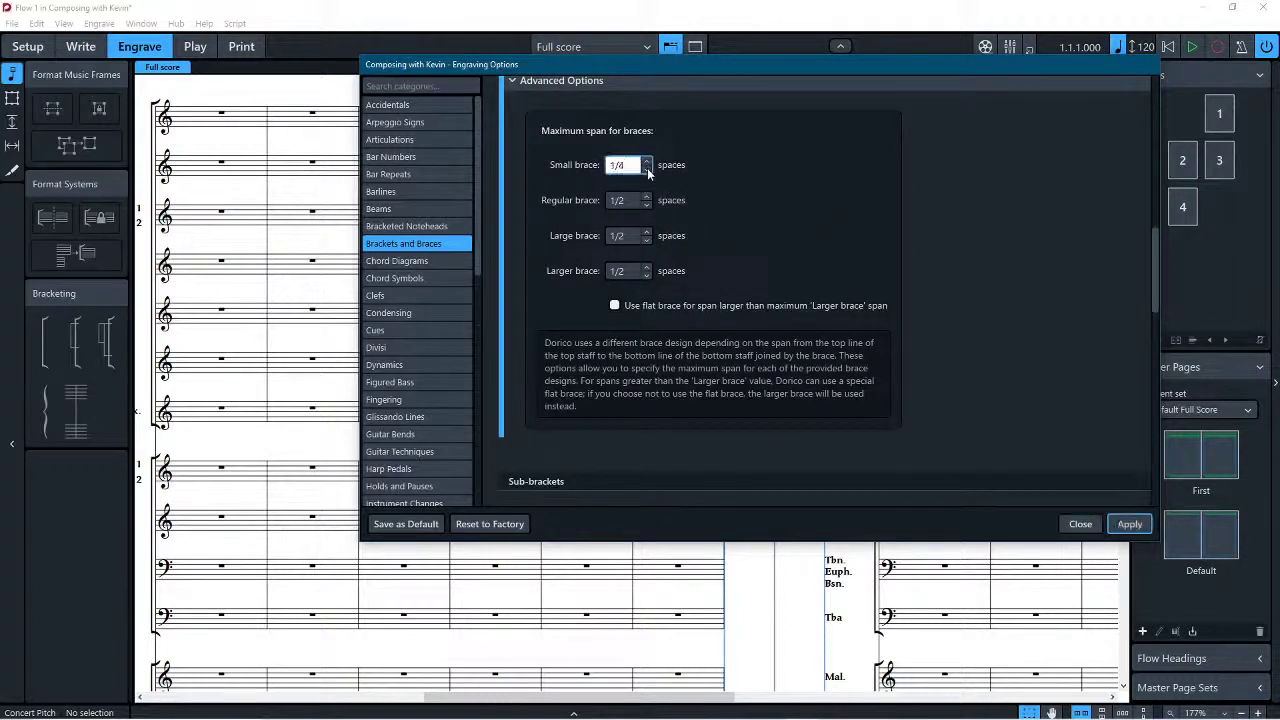
pyautogui.click(645, 206)
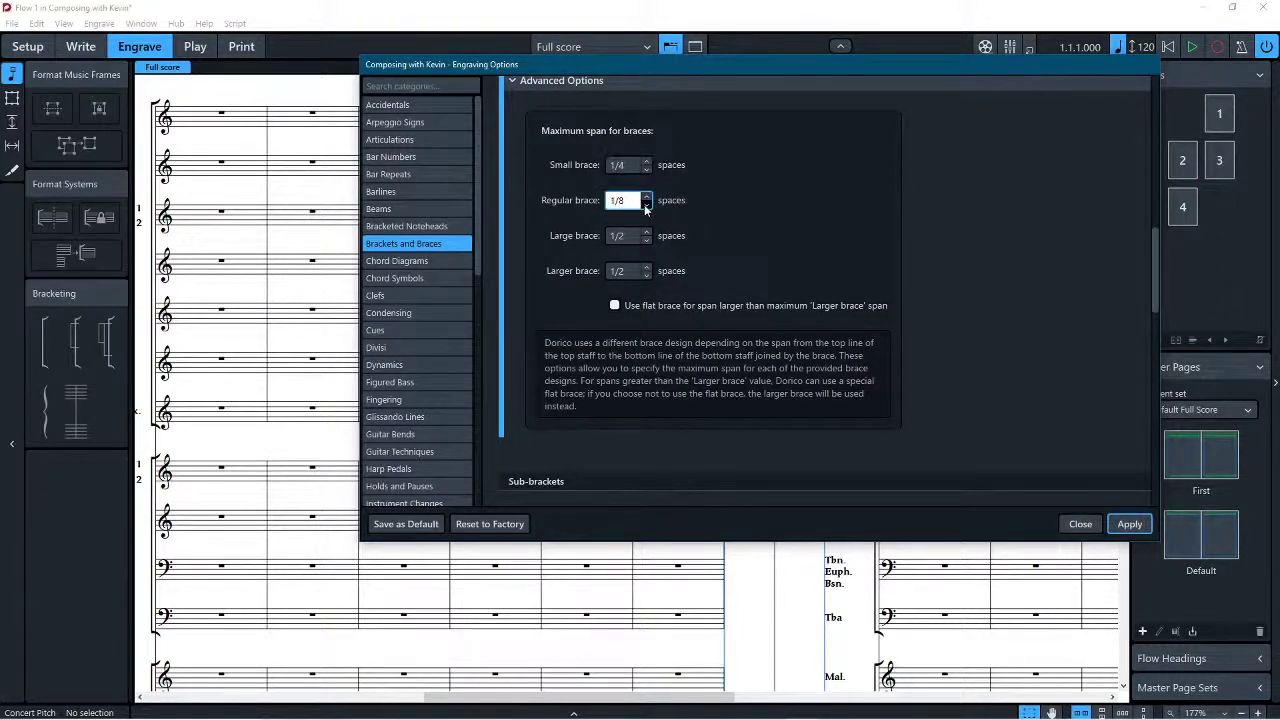
pyautogui.click(647, 169)
pyautogui.click(647, 241)
pyautogui.click(647, 241)
pyautogui.click(647, 277)
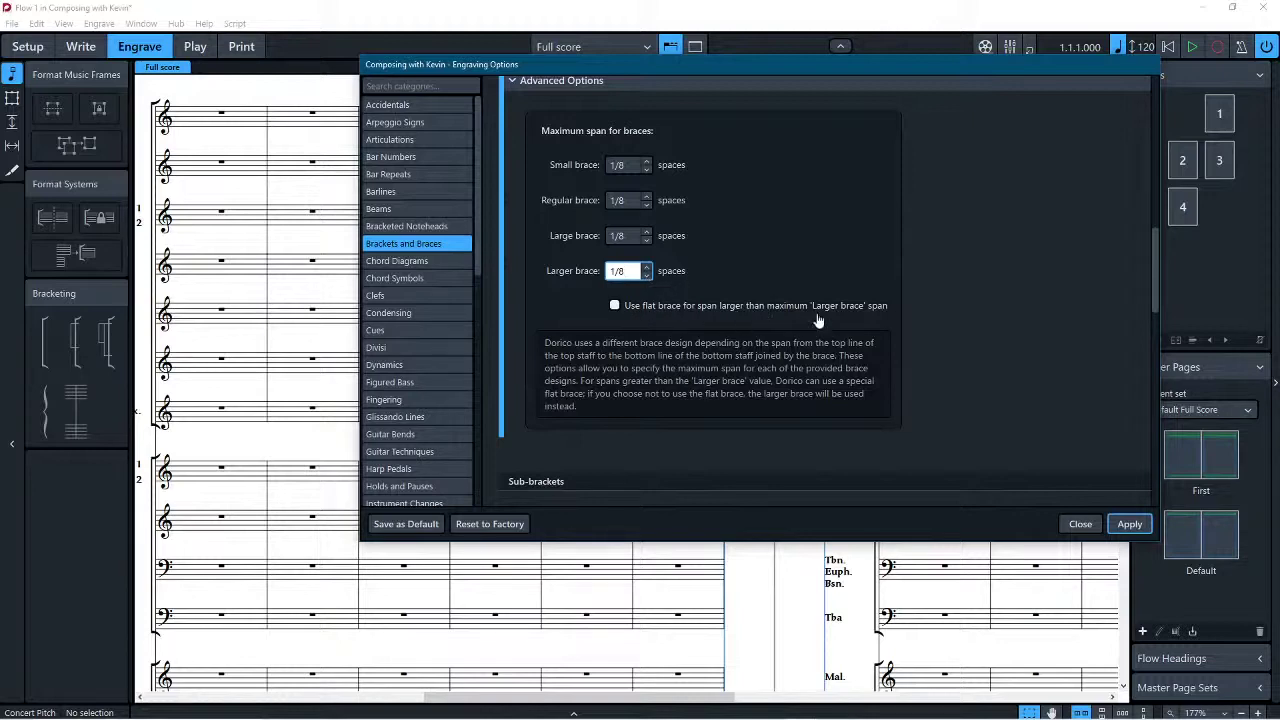
pyautogui.click(1129, 524)
pyautogui.click(1080, 524)
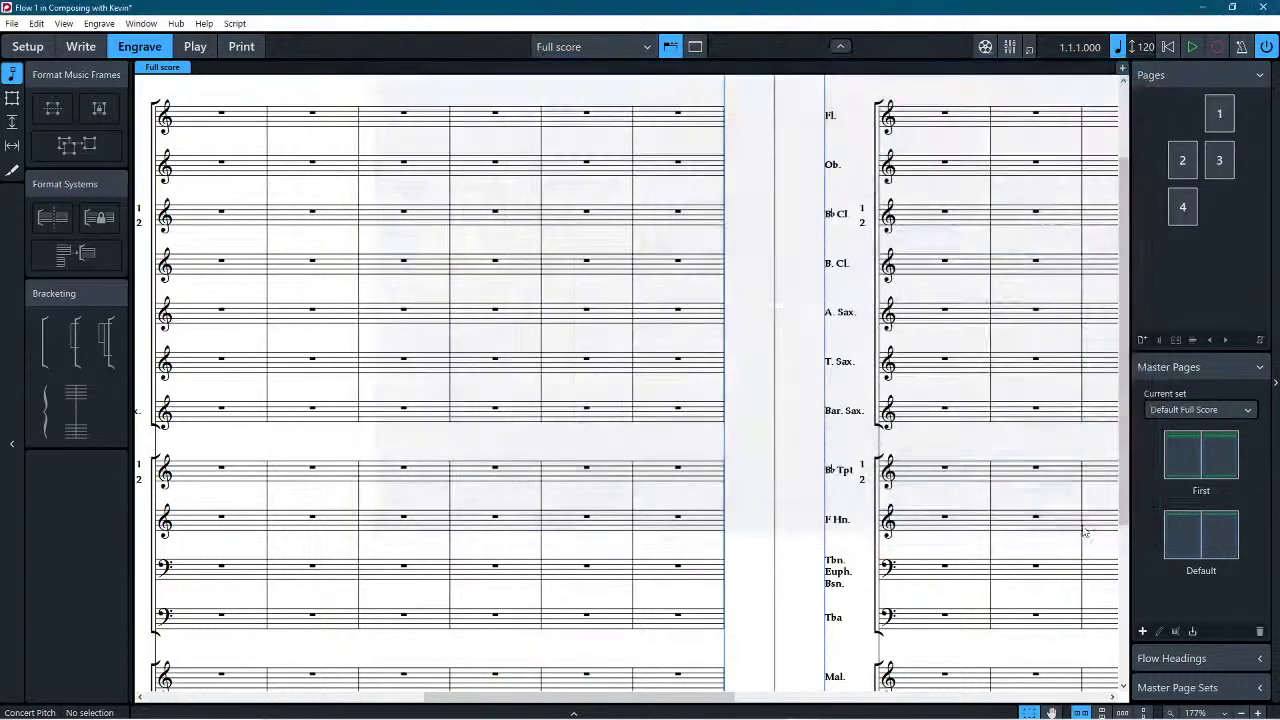
pyautogui.click(74, 47)
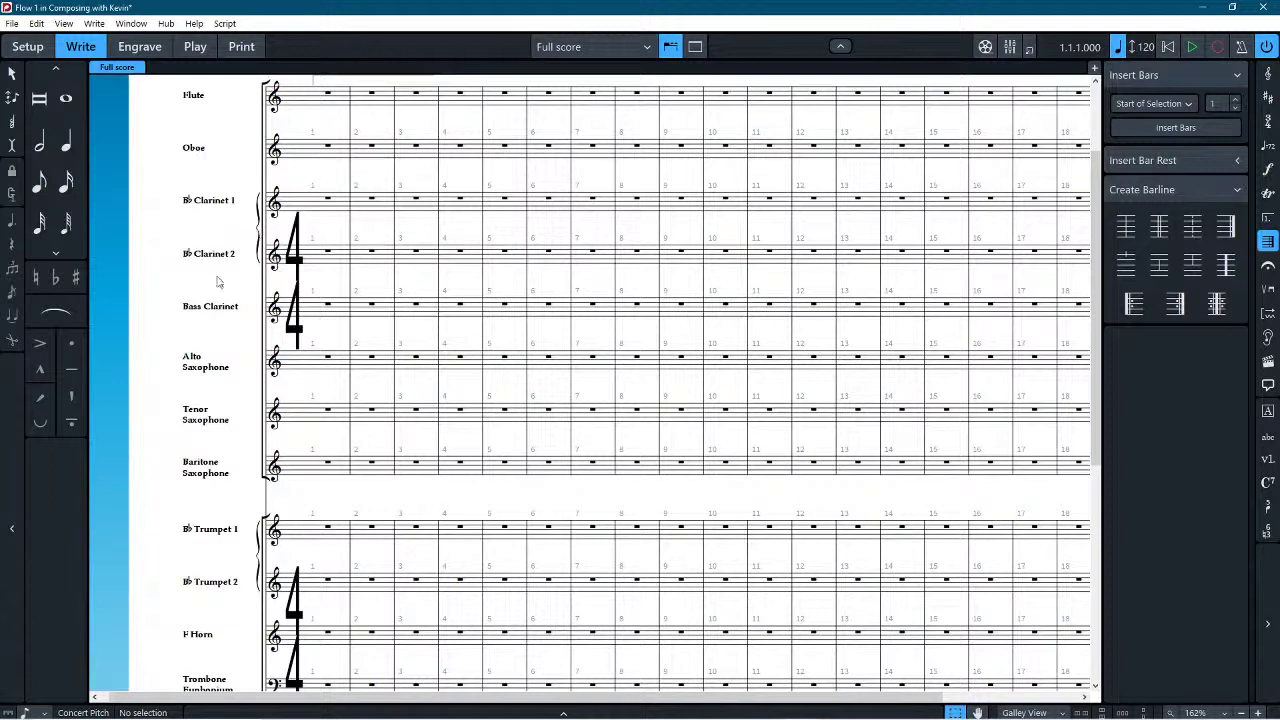
# Step: Return to the Engraving Options from Engrave mode and expand the advanced brace options
pyautogui.click(133, 47)
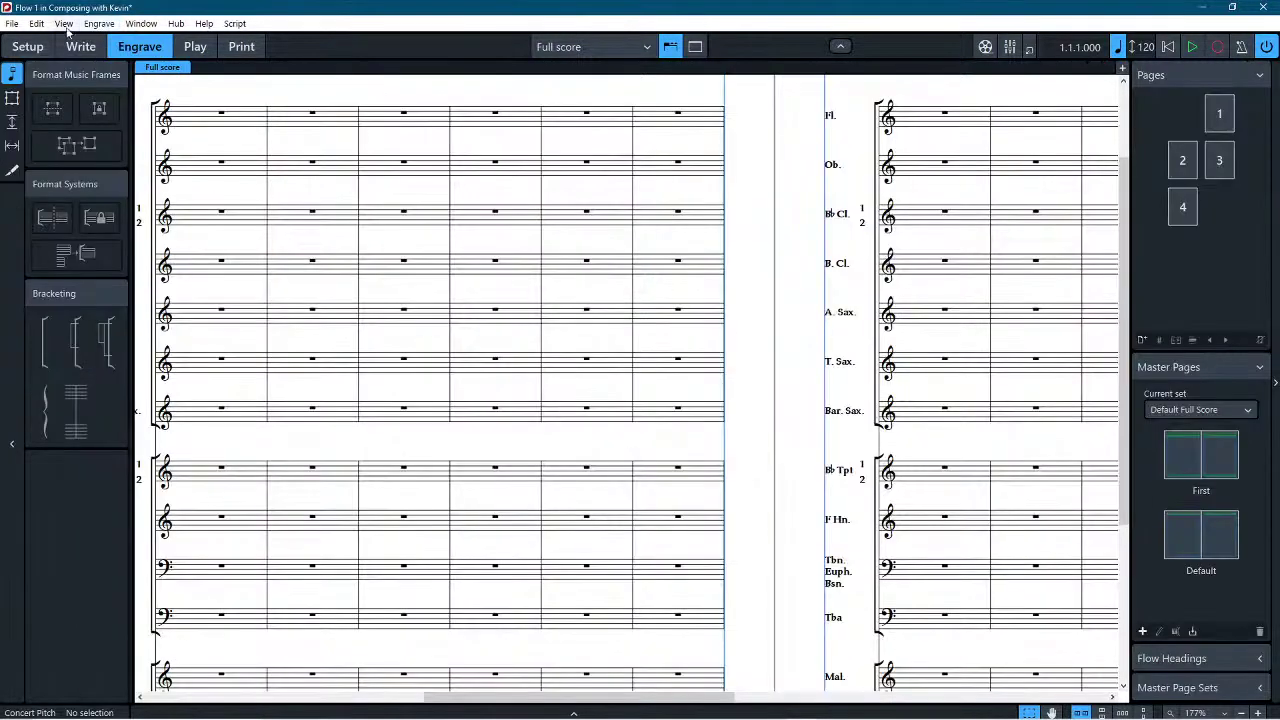
pyautogui.click(98, 23)
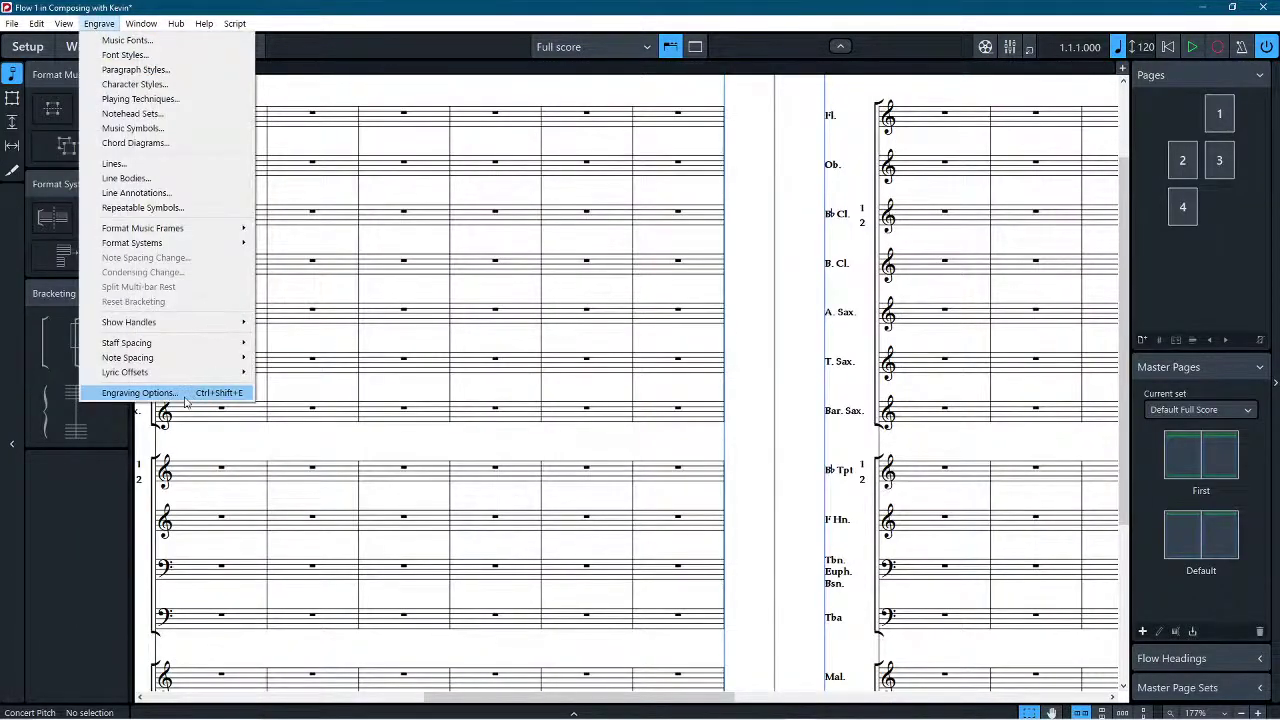
pyautogui.click(139, 392)
pyautogui.scroll(-15, 733, 228)
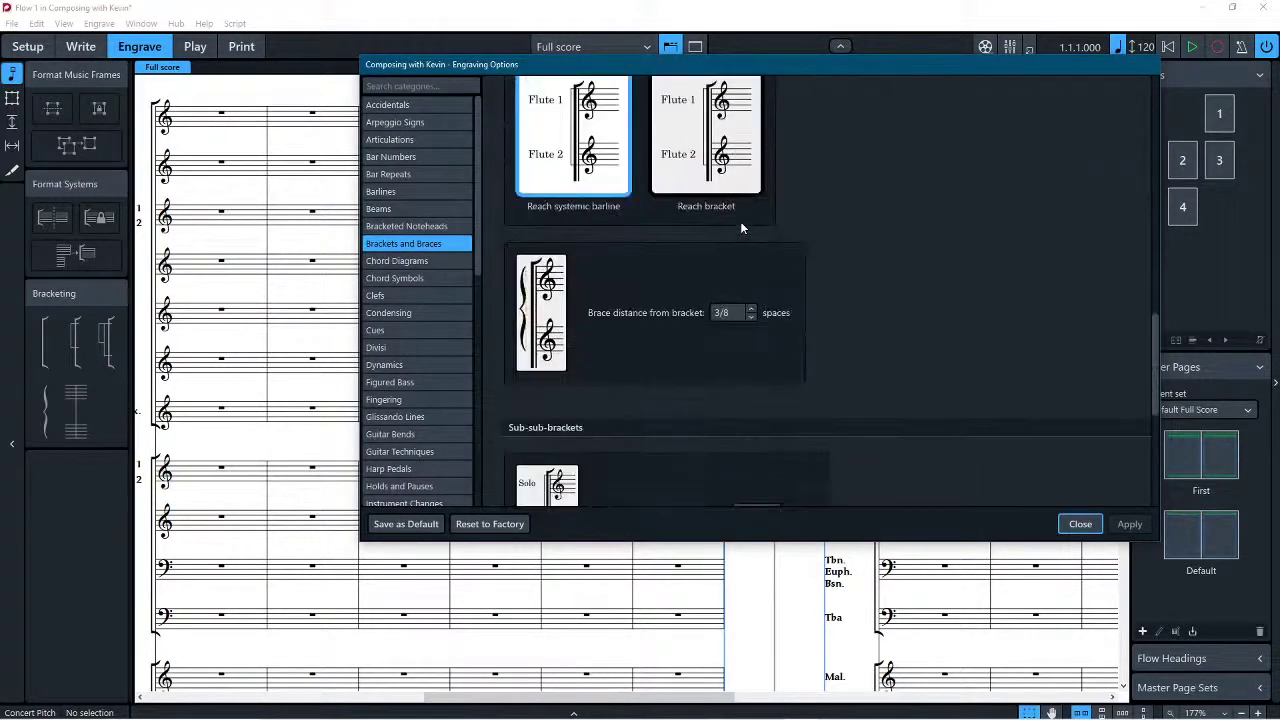
pyautogui.scroll(-5, 740, 221)
pyautogui.scroll(10, 730, 243)
pyautogui.scroll(3, 650, 260)
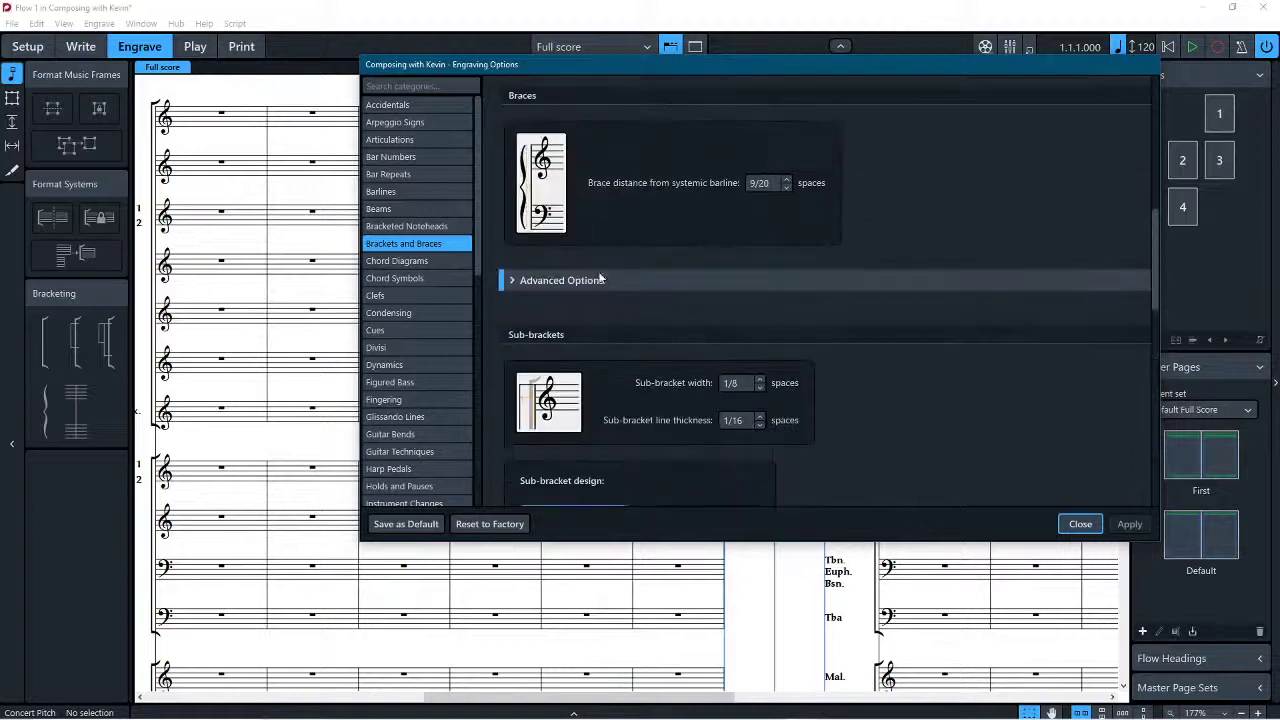
pyautogui.click(589, 284)
pyautogui.scroll(-2, 600, 310)
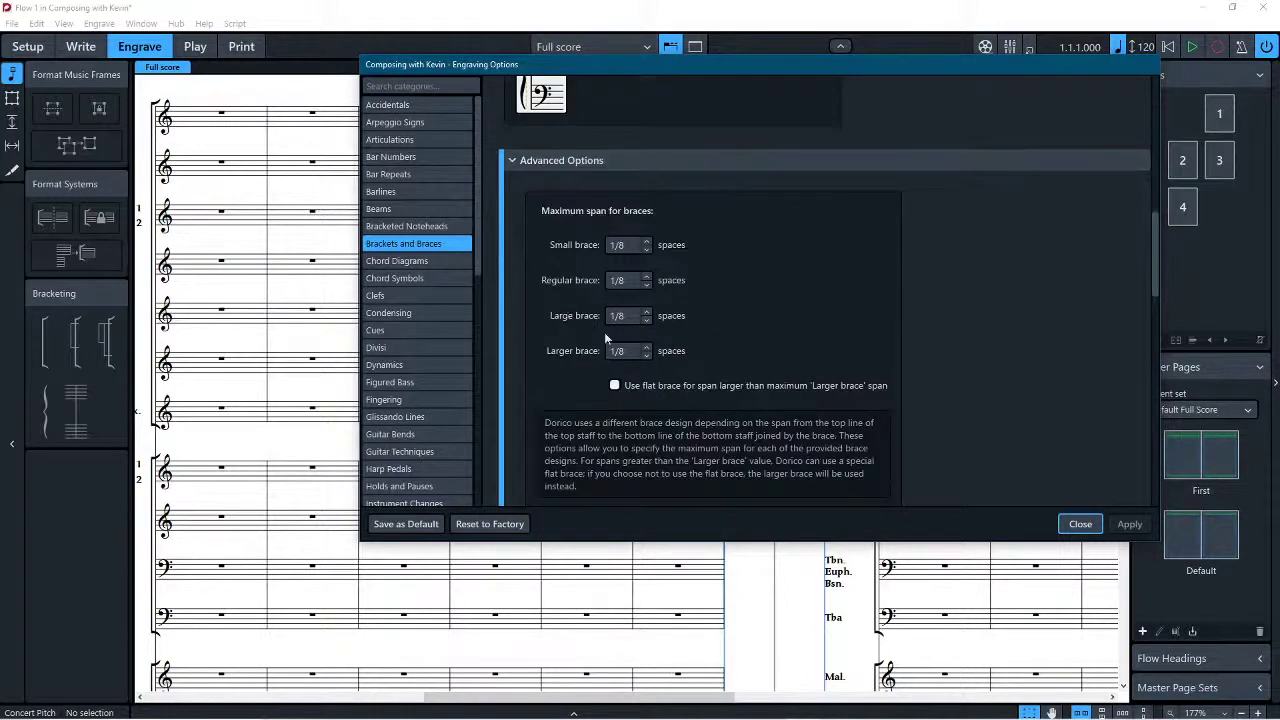
# Step: Set the maximum span of the small, regular, large and larger braces to 1/16 space each
pyautogui.click(645, 242)
pyautogui.click(645, 250)
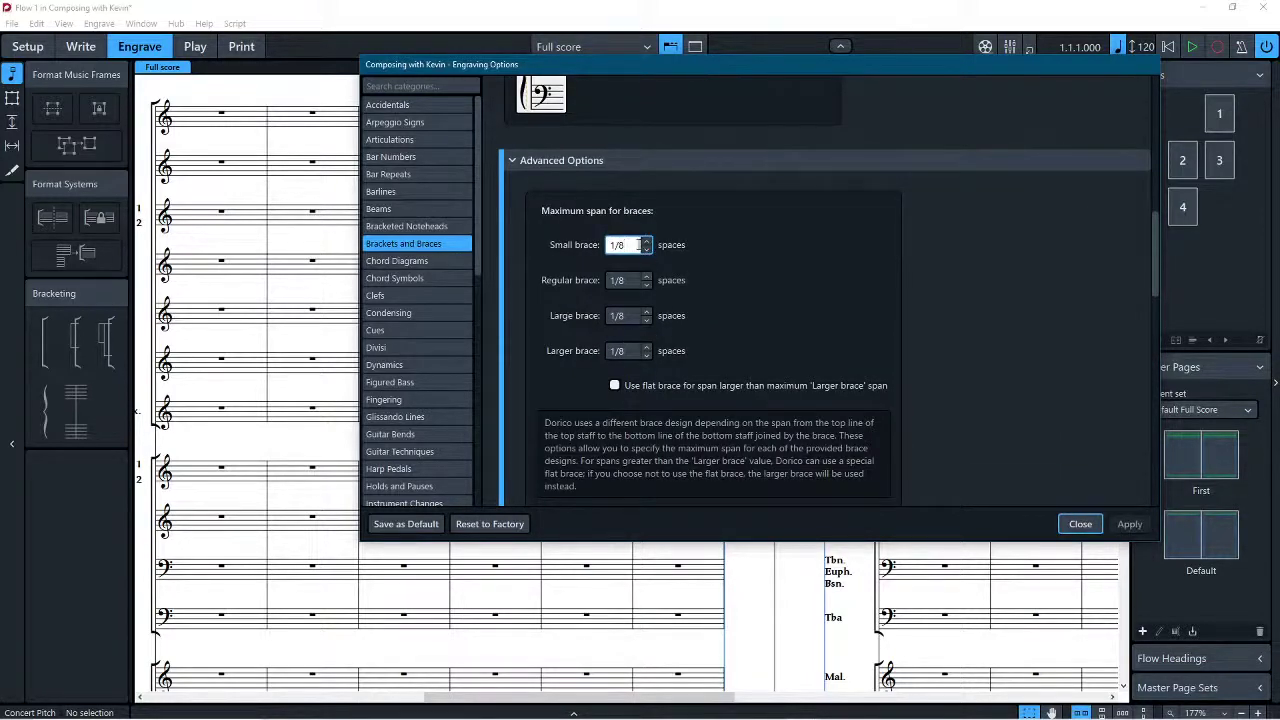
pyautogui.press('BackSpace')
pyautogui.hotkey('ctrl', 'a')
pyautogui.hotkey('ctrl', 'c')
pyautogui.press('Tab')
pyautogui.hotkey('ctrl', 'v')
pyautogui.press('Tab')
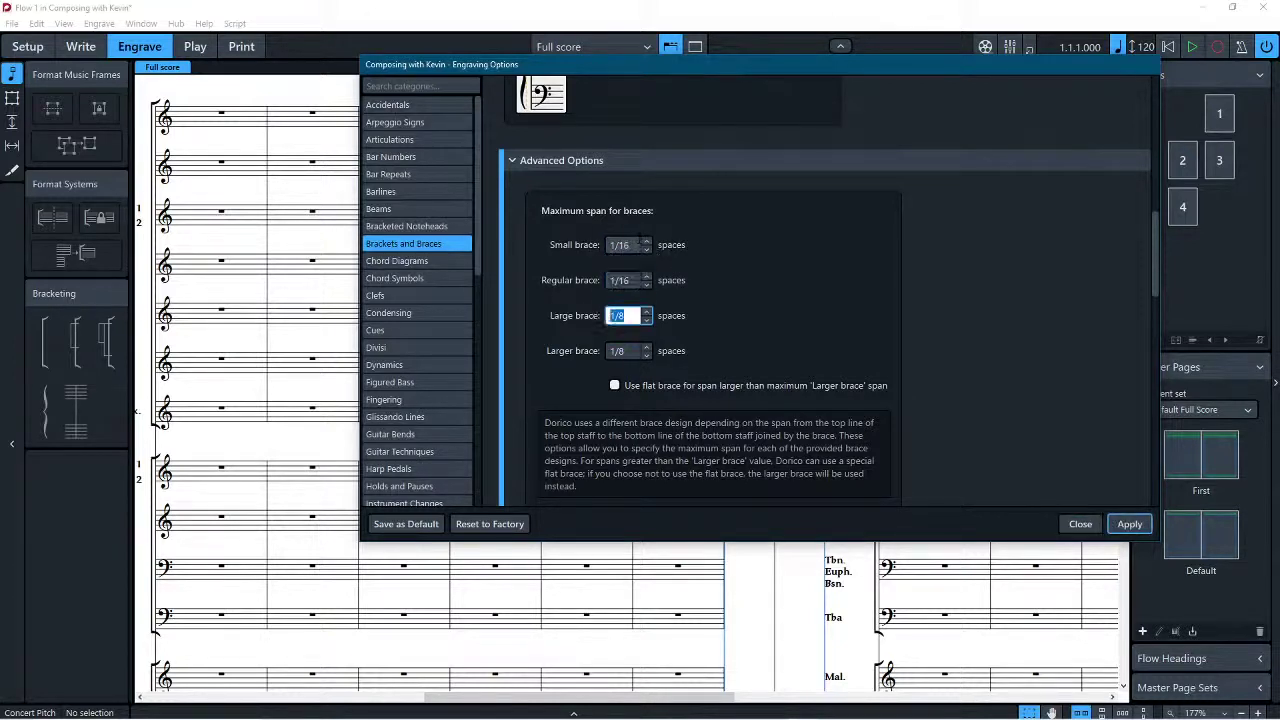
pyautogui.hotkey('ctrl', 'v')
pyautogui.press('Tab')
pyautogui.hotkey('ctrl', 'v')
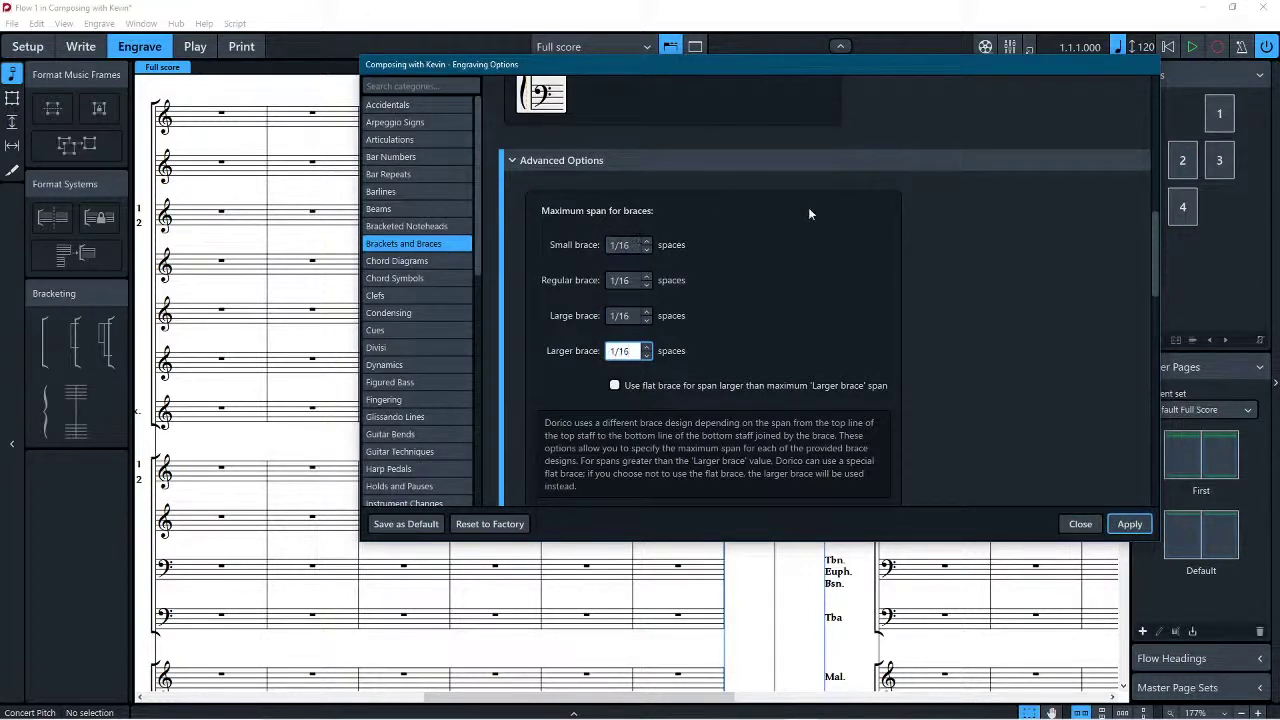
# Step: Set the sub-bracket width to 1/16 space
pyautogui.scroll(-2, 927, 328)
pyautogui.scroll(-3, 927, 328)
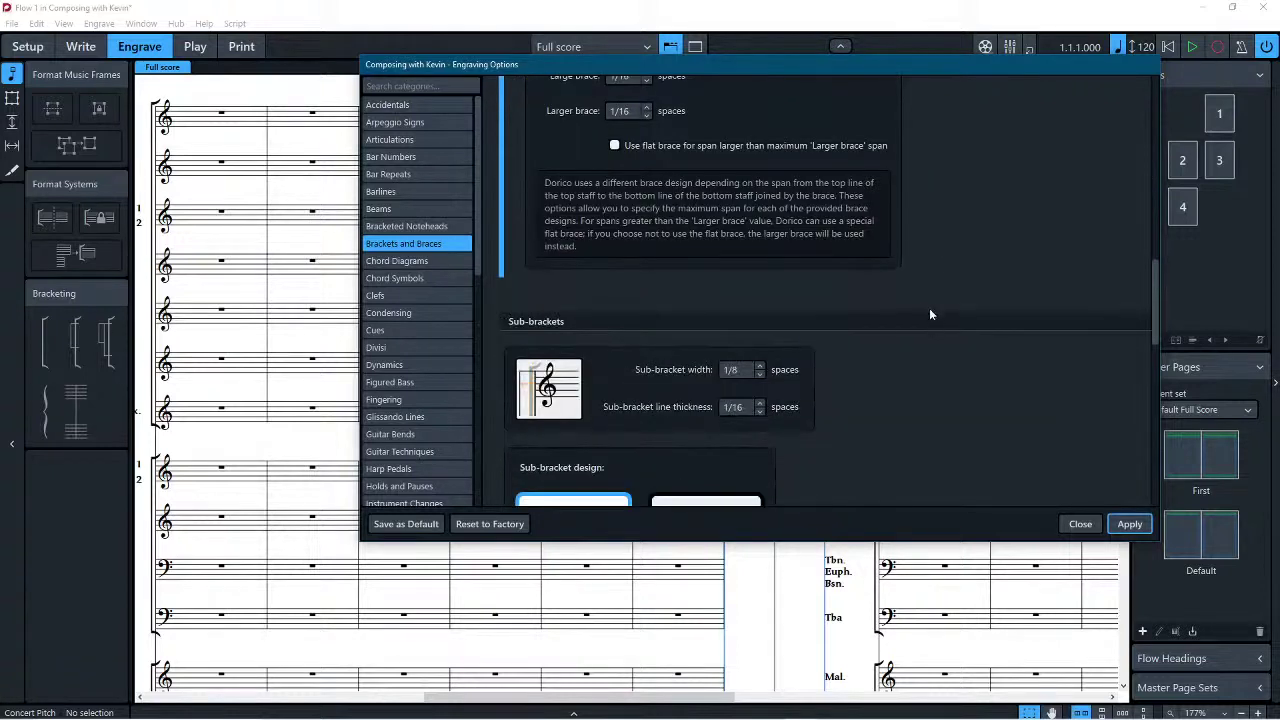
pyautogui.click(760, 376)
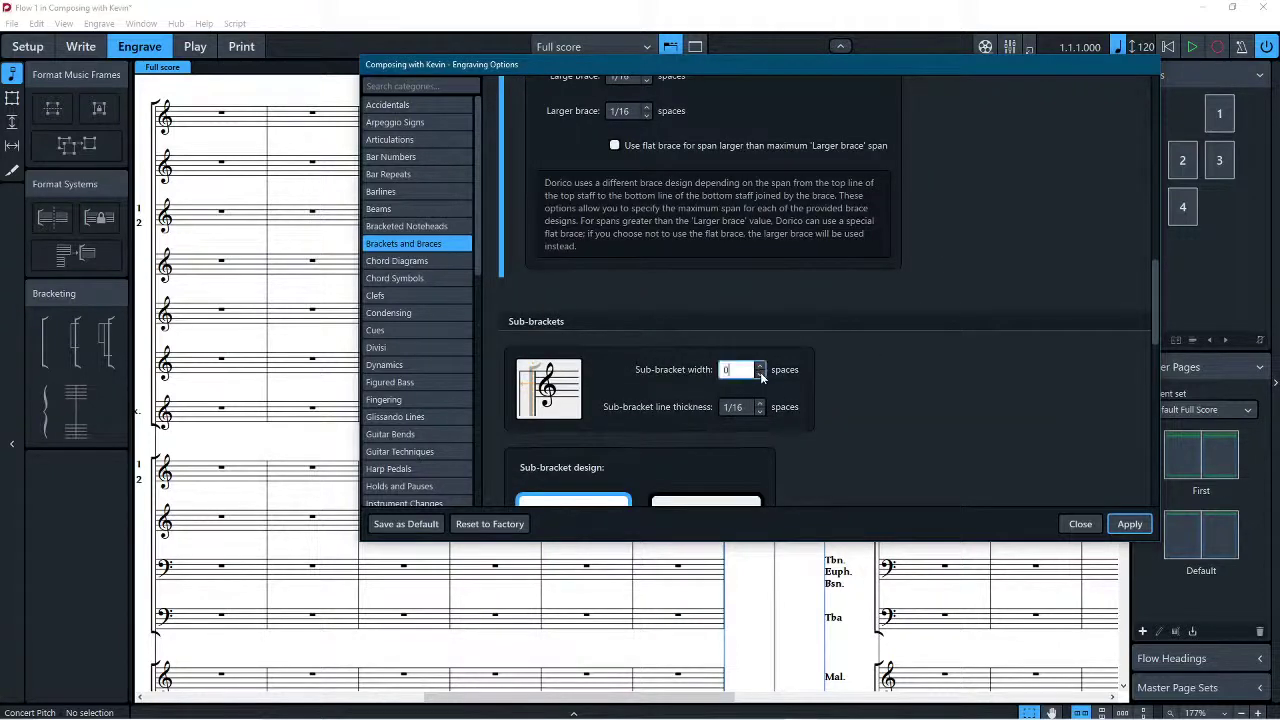
pyautogui.hotkey('ctrl', 'v')
pyautogui.click(923, 404)
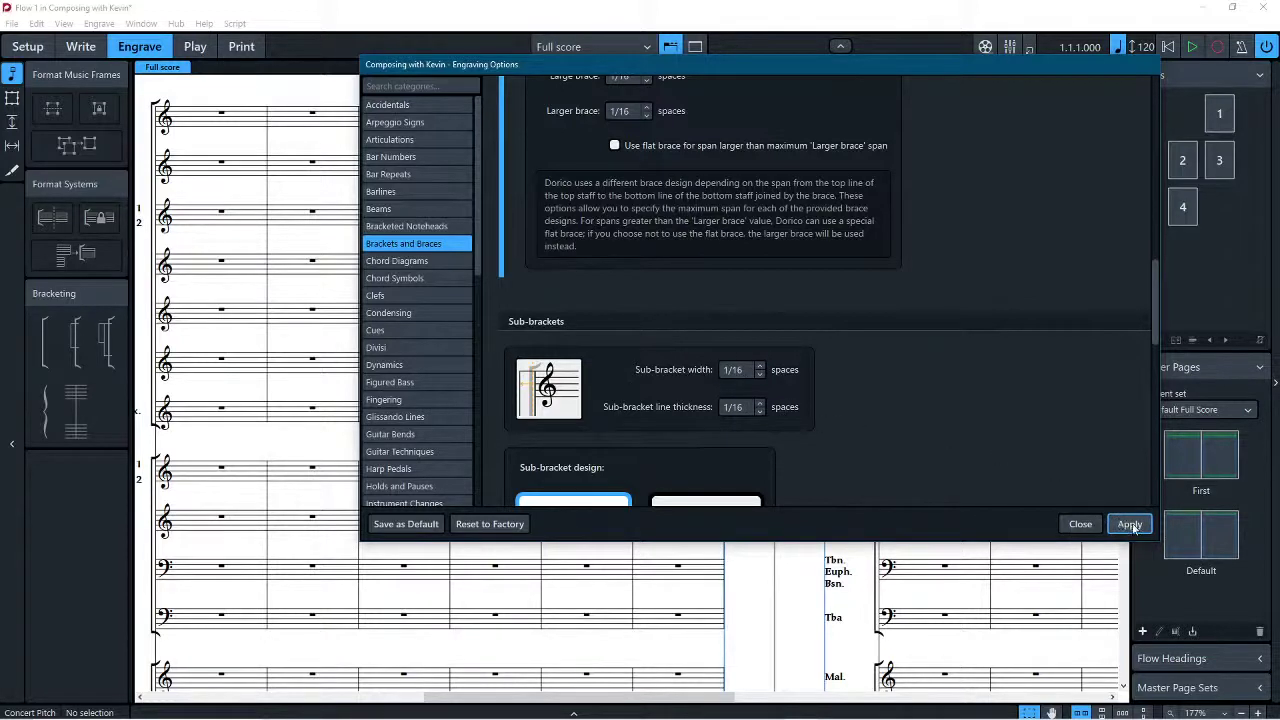
# Step: Enable the flat brace for spans larger than the maximum 'Larger brace' span, apply the changes and return to Write mode
pyautogui.scroll(2, 1000, 411)
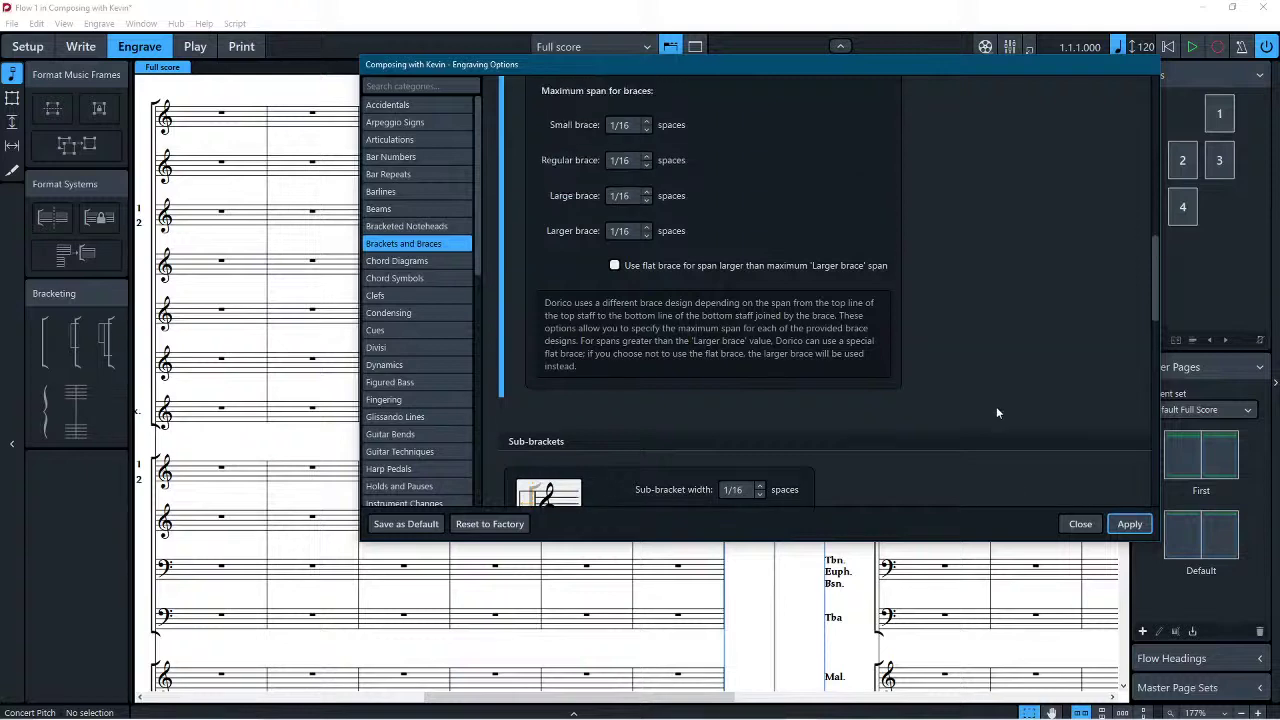
pyautogui.click(737, 267)
pyautogui.click(1125, 522)
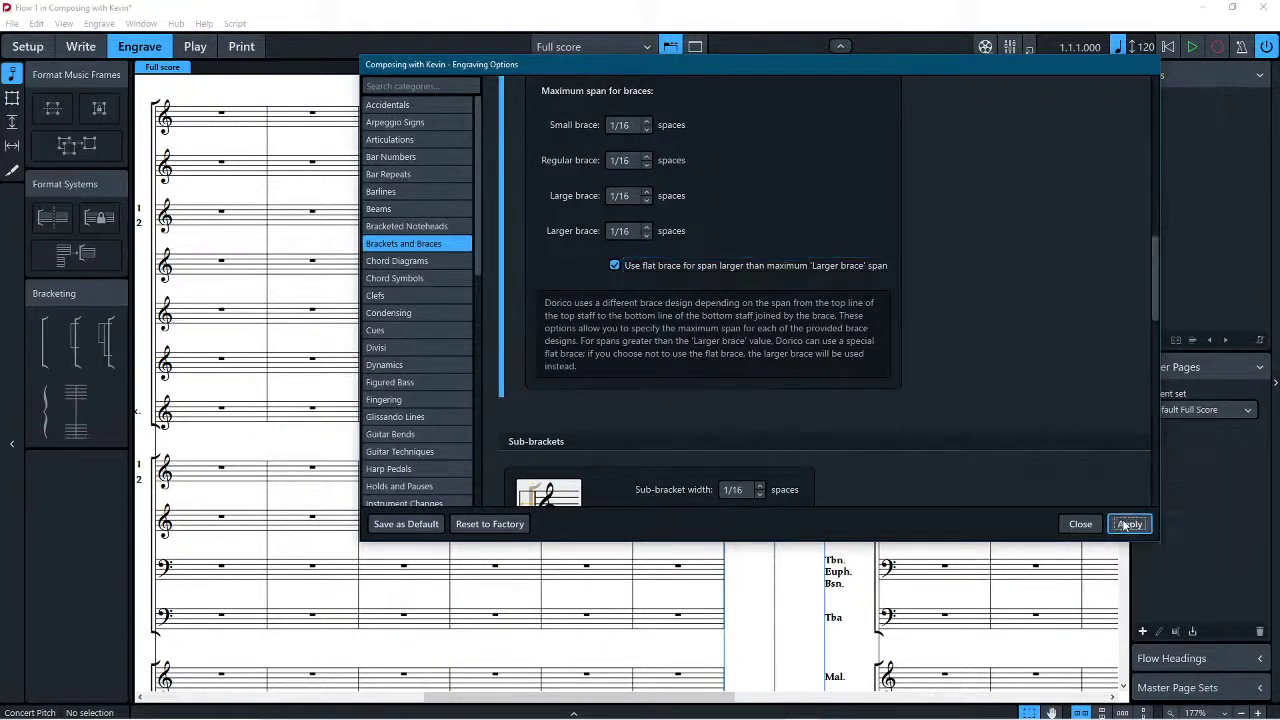
pyautogui.click(1084, 528)
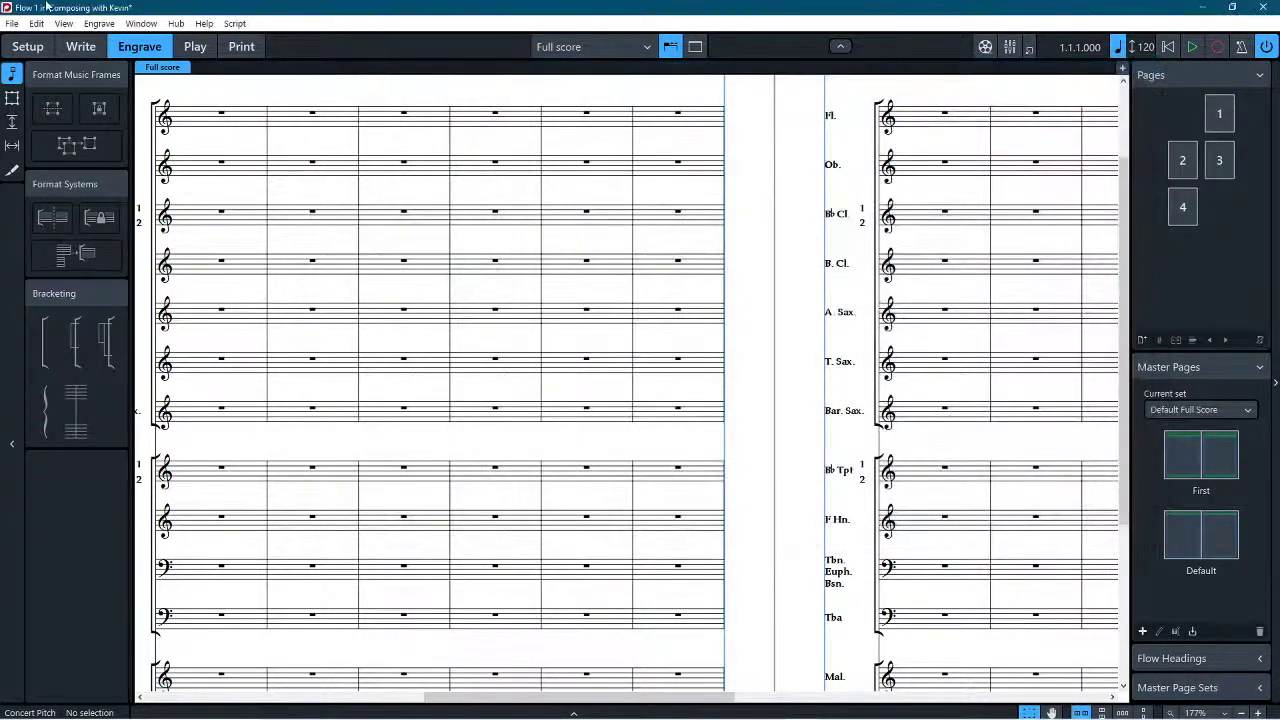
pyautogui.click(81, 46)
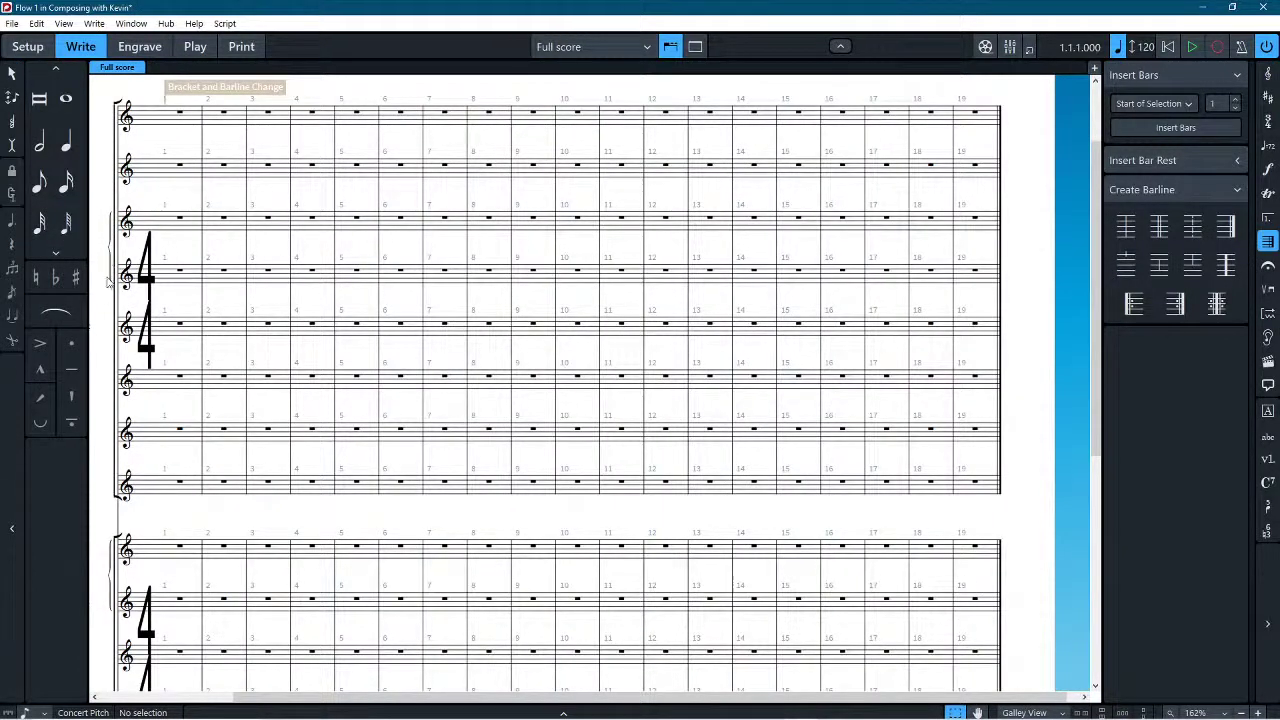
# Step: Disable the flat brace for spans larger than the maximum 'Larger brace' span, apply the change and check the score in Write mode
pyautogui.click(130, 47)
pyautogui.click(92, 24)
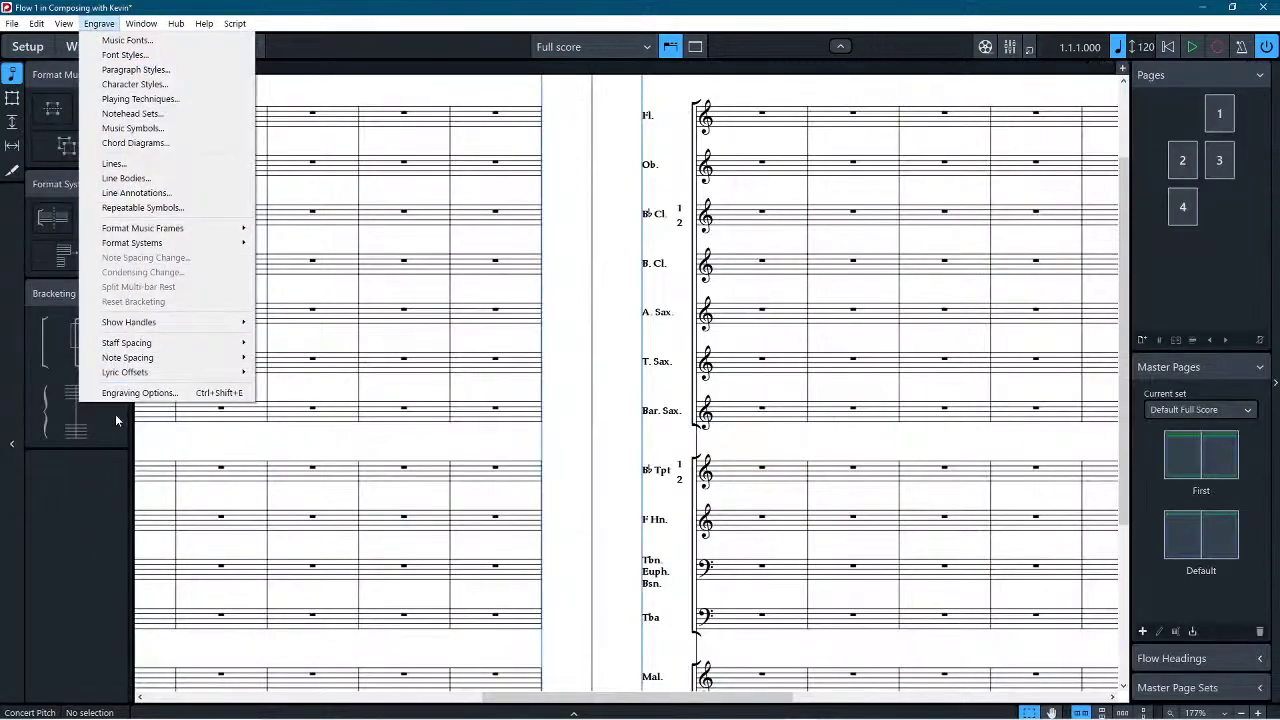
pyautogui.click(139, 392)
pyautogui.scroll(-3, 785, 267)
pyautogui.scroll(-3, 785, 273)
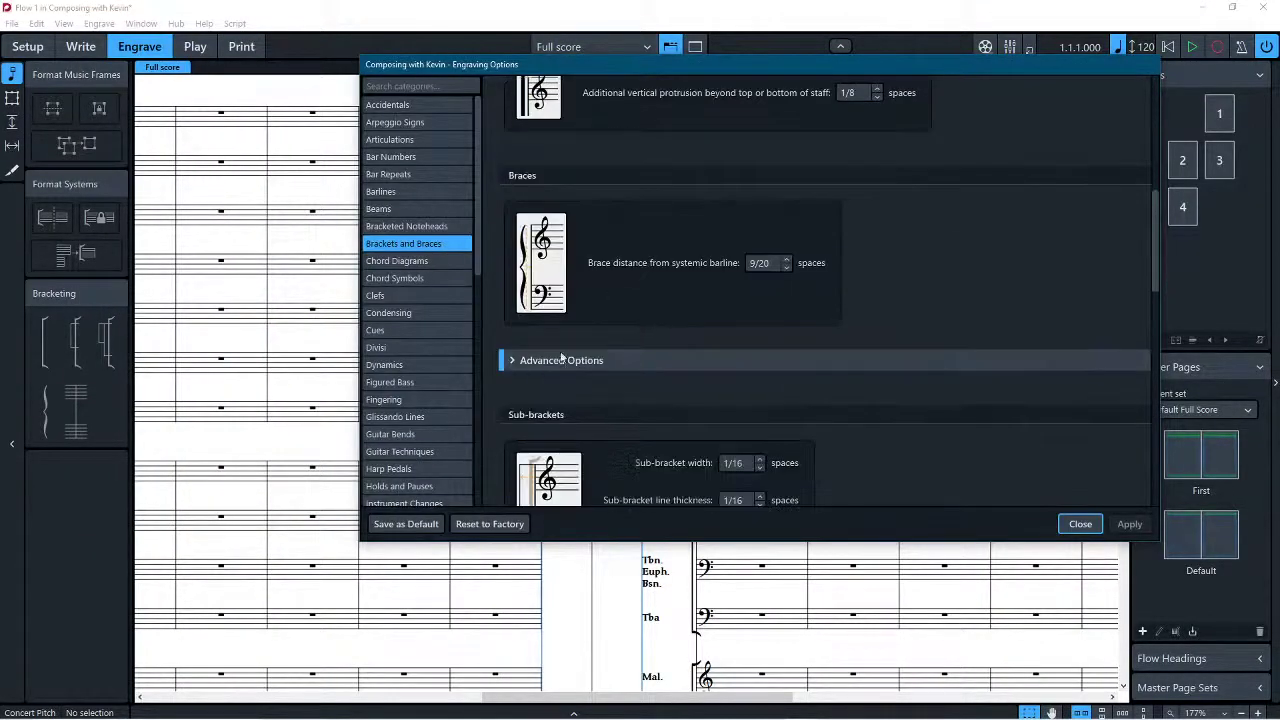
pyautogui.click(546, 362)
pyautogui.scroll(-3, 763, 455)
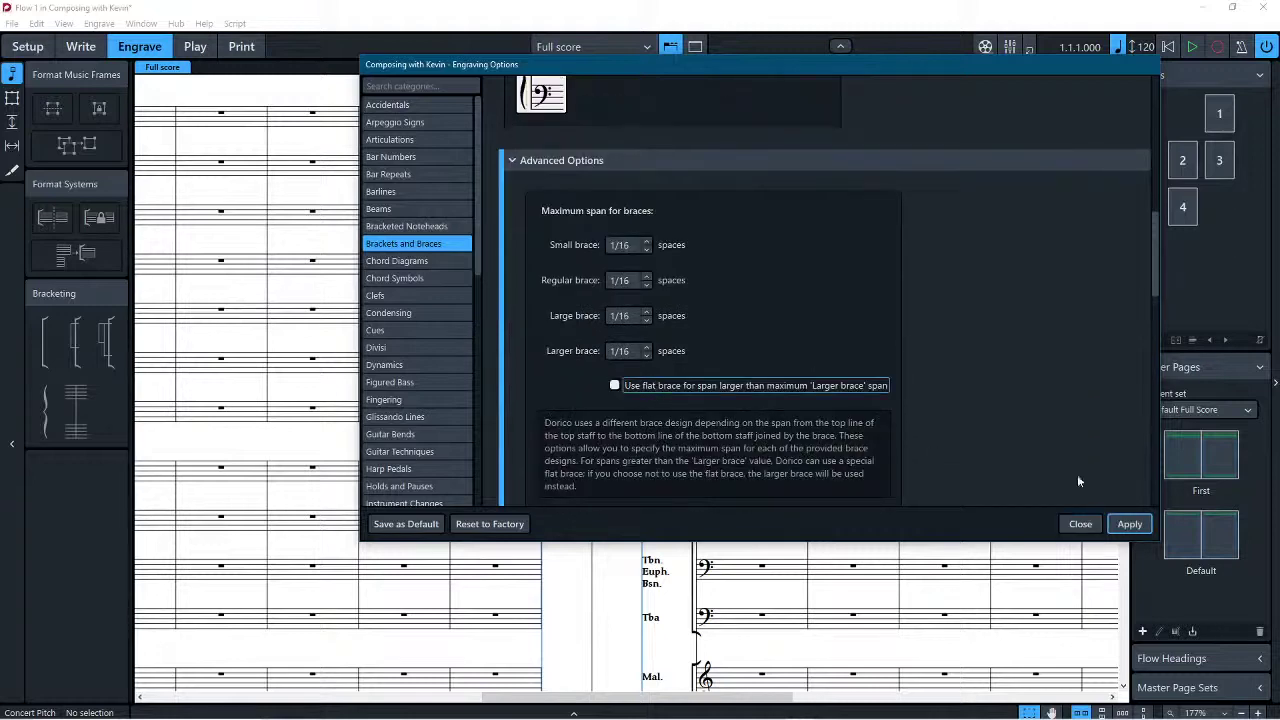
pyautogui.click(1129, 524)
pyautogui.click(1080, 524)
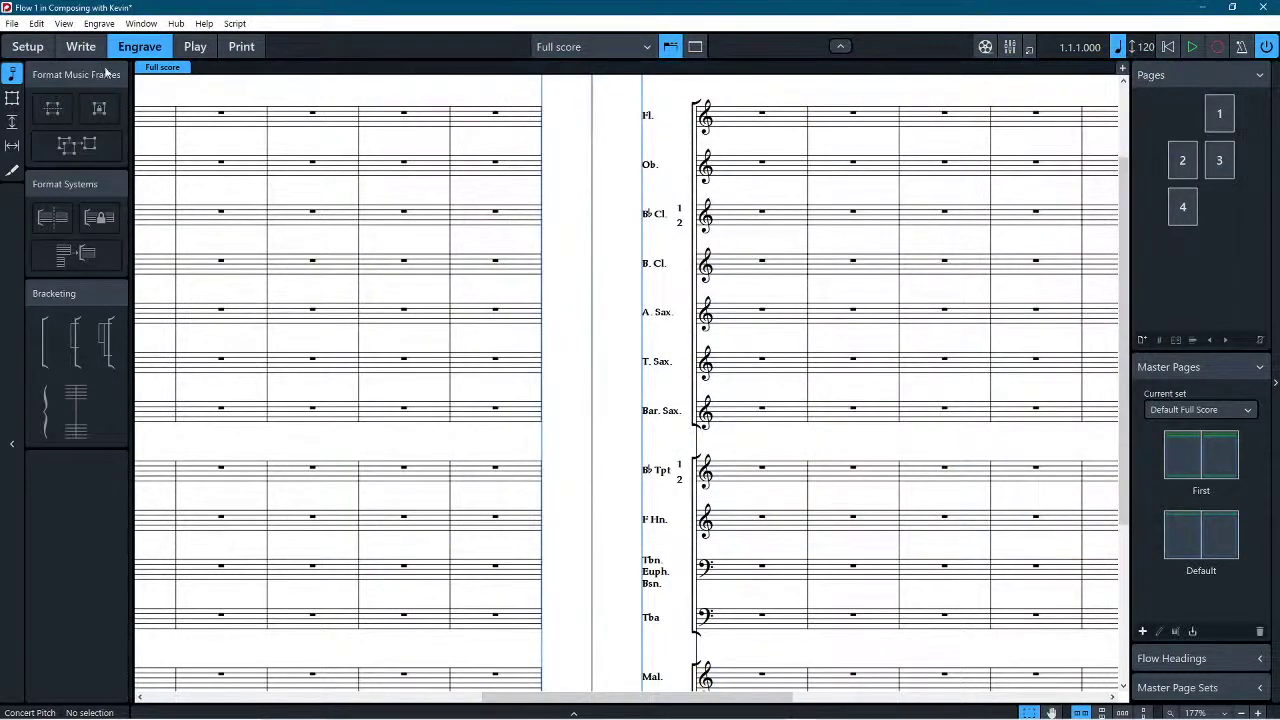
pyautogui.click(81, 46)
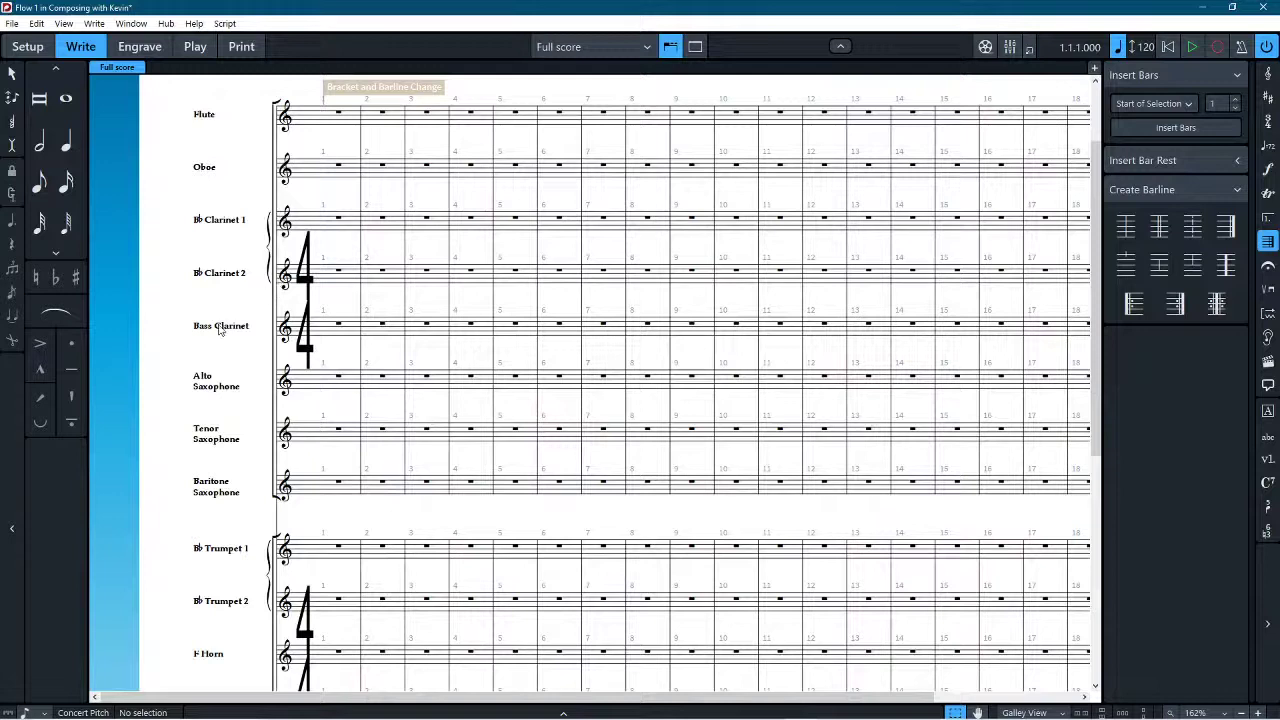
pyautogui.scroll(-5, 253, 510)
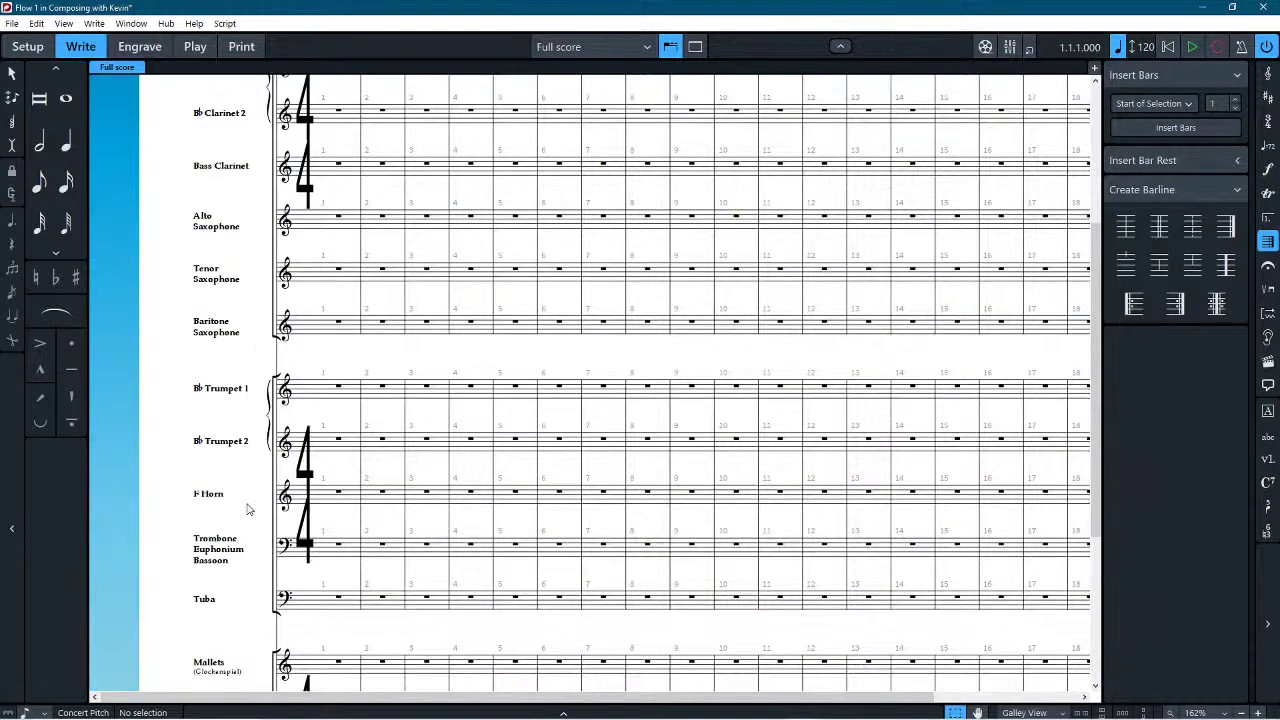
# Step: Set the brackets' additional vertical protrusion beyond the top or bottom of the staff to 1/32 space and close the Engraving Options
pyautogui.click(94, 23)
pyautogui.press('Escape')
pyautogui.click(139, 46)
pyautogui.click(99, 23)
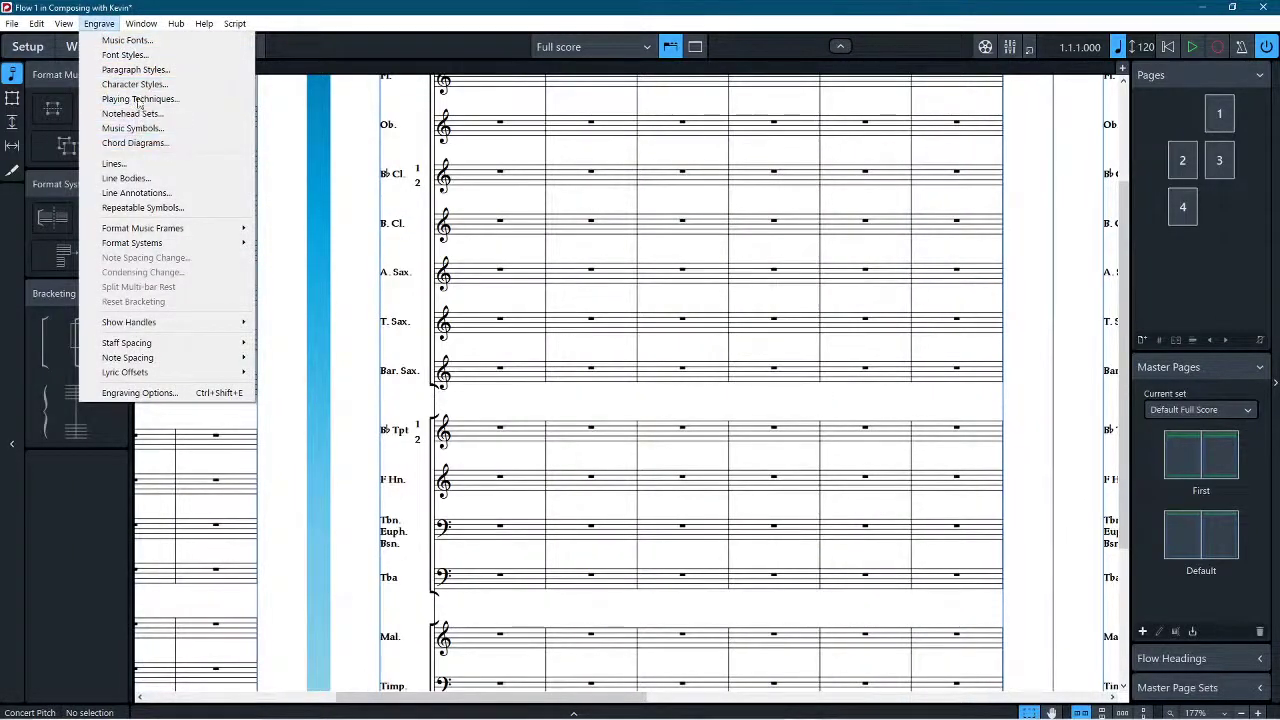
pyautogui.click(140, 392)
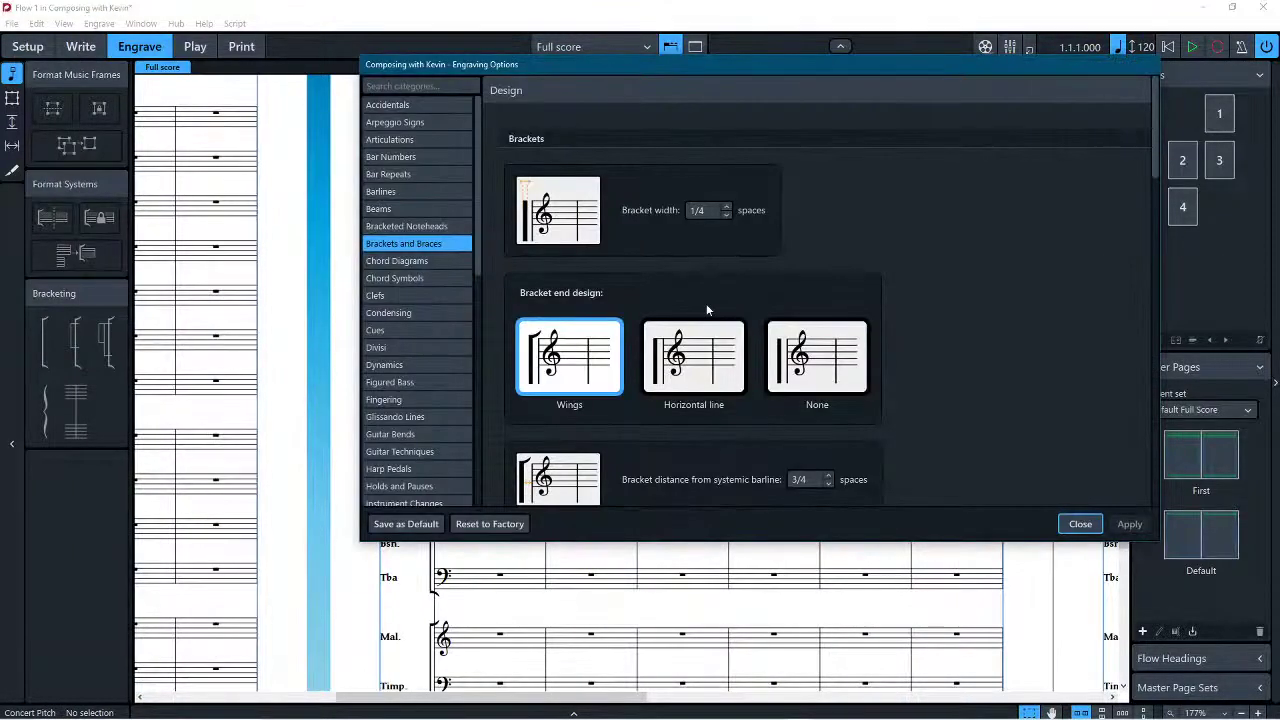
pyautogui.scroll(-2, 705, 257)
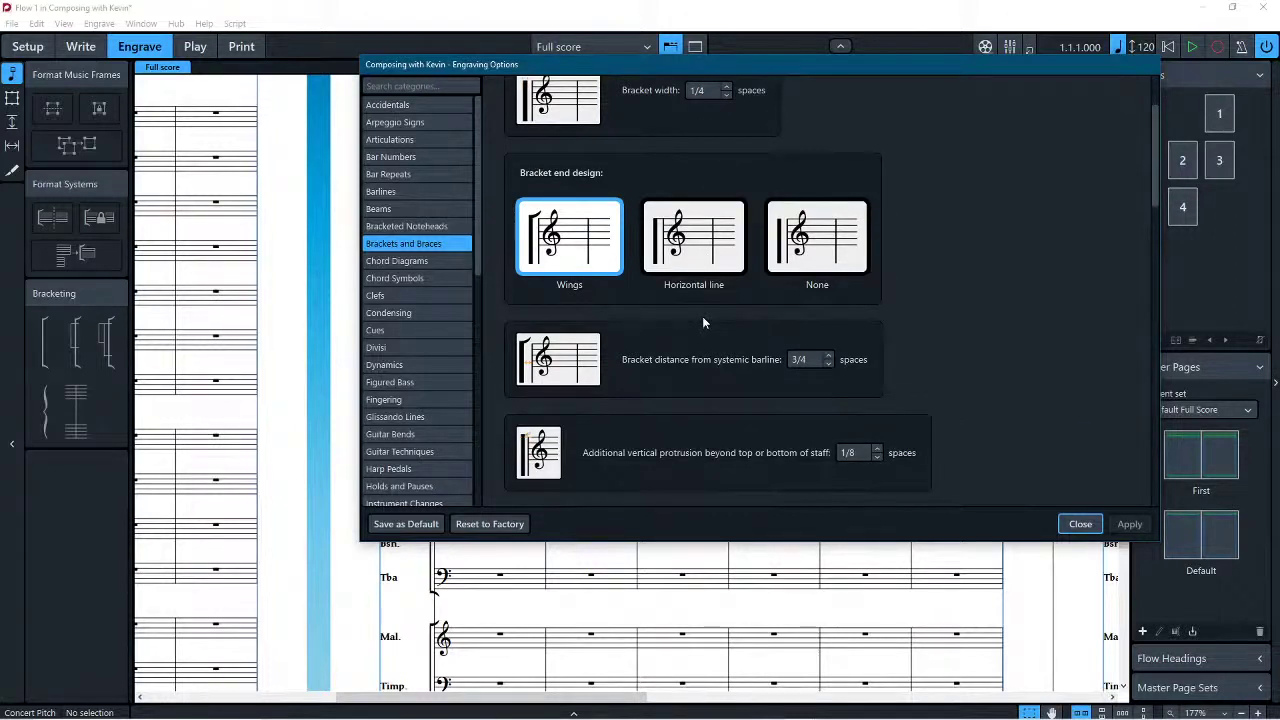
pyautogui.scroll(-1, 720, 350)
pyautogui.press('Tab')
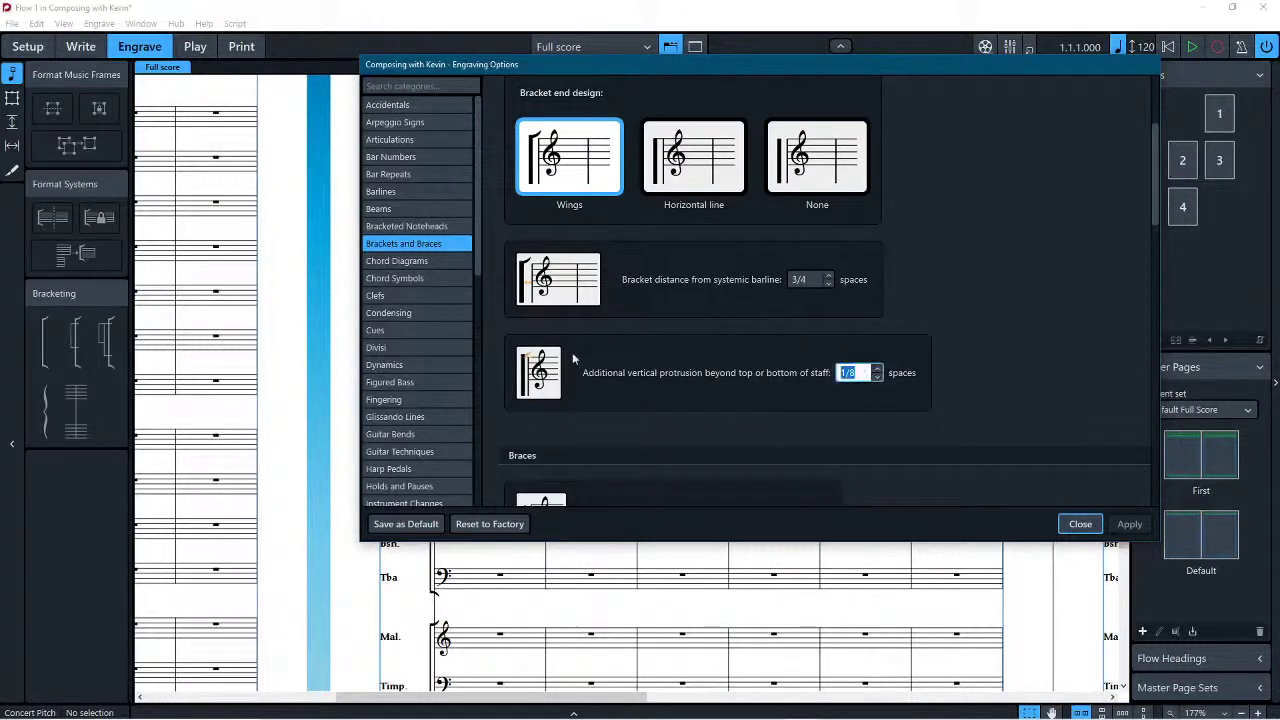
pyautogui.write('1/32')
pyautogui.click(1078, 524)
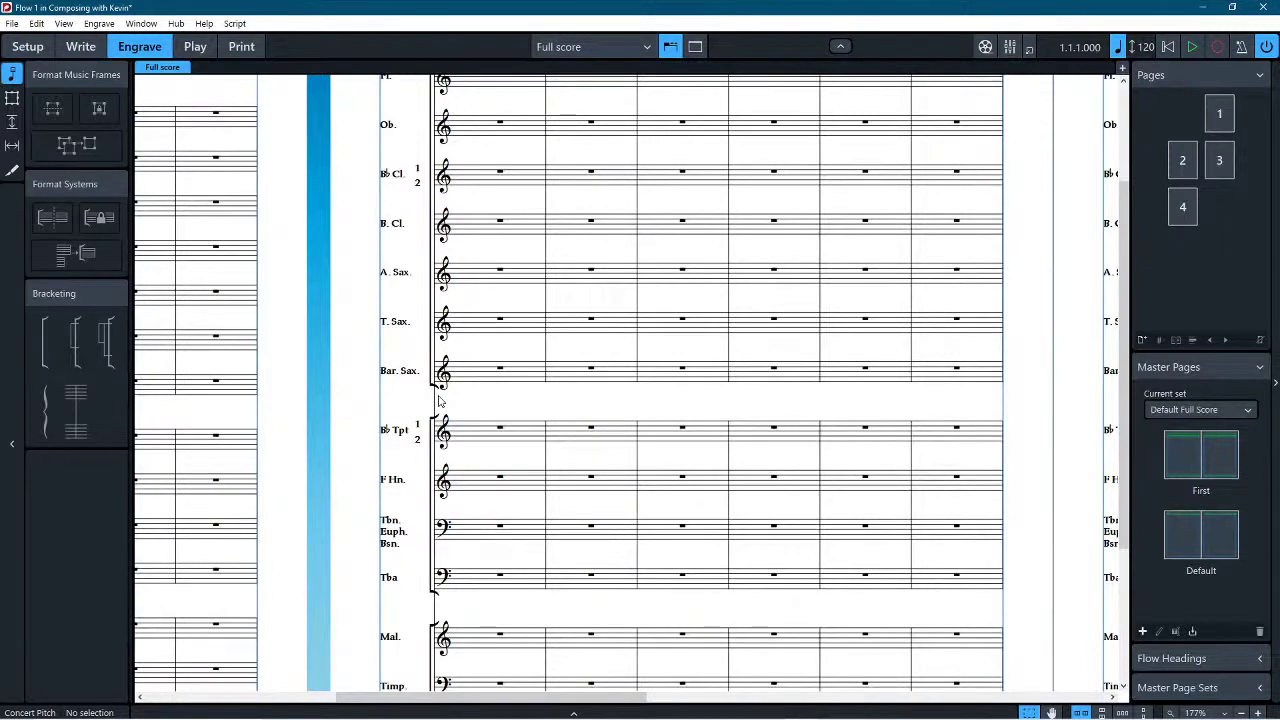
# Step: Reopen the Engraving Options and set the sub-bracket design to 'Reach bracket'
pyautogui.scroll(-3, 440, 402)
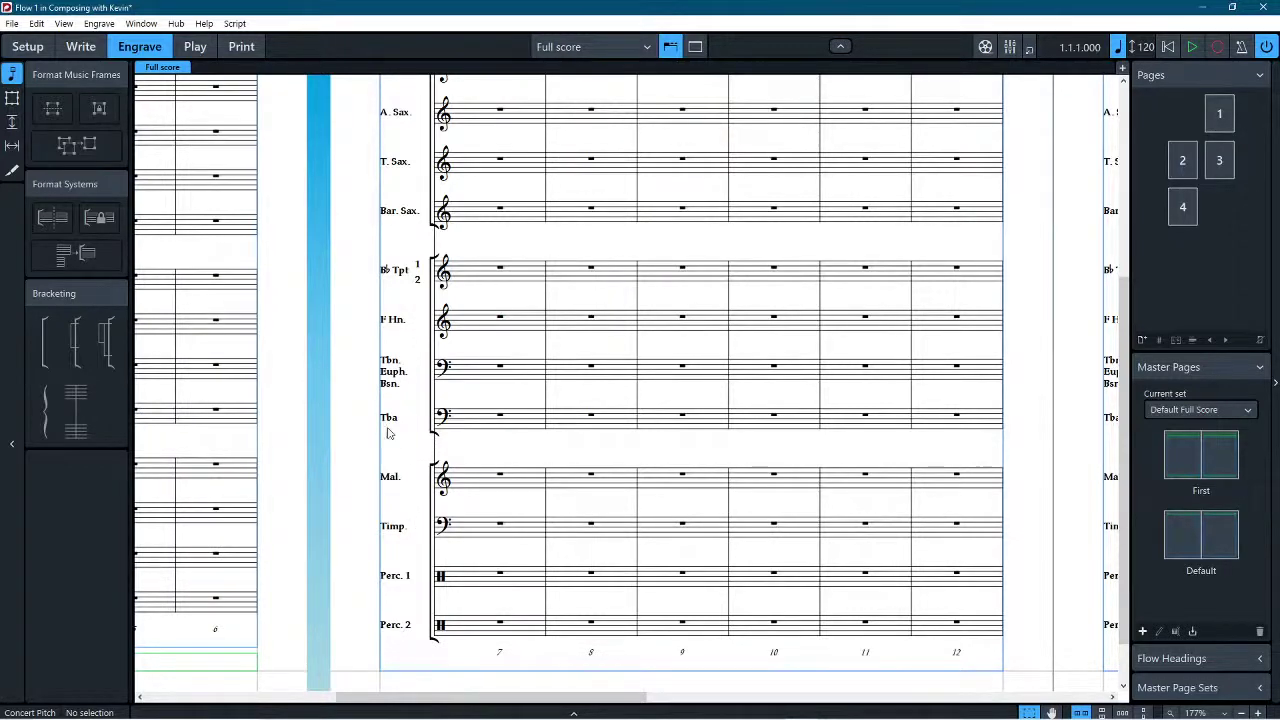
pyautogui.click(99, 23)
pyautogui.click(218, 399)
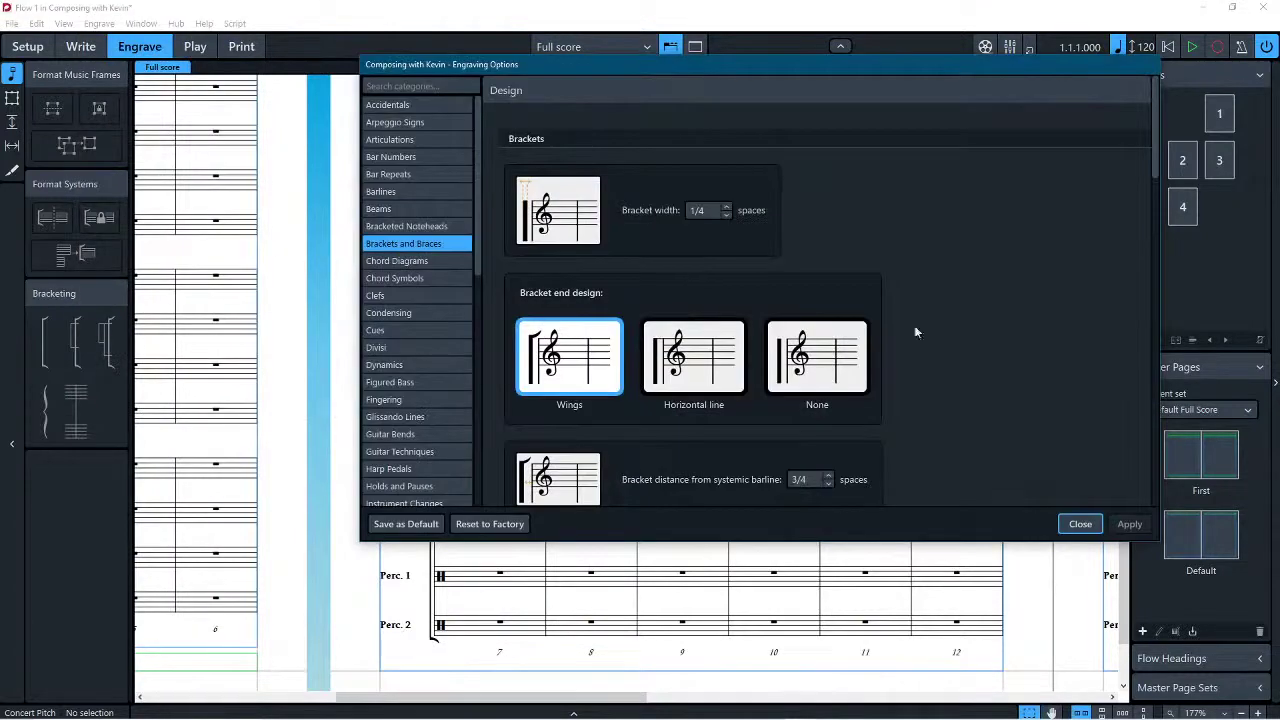
pyautogui.scroll(-4, 914, 325)
pyautogui.scroll(-7, 930, 297)
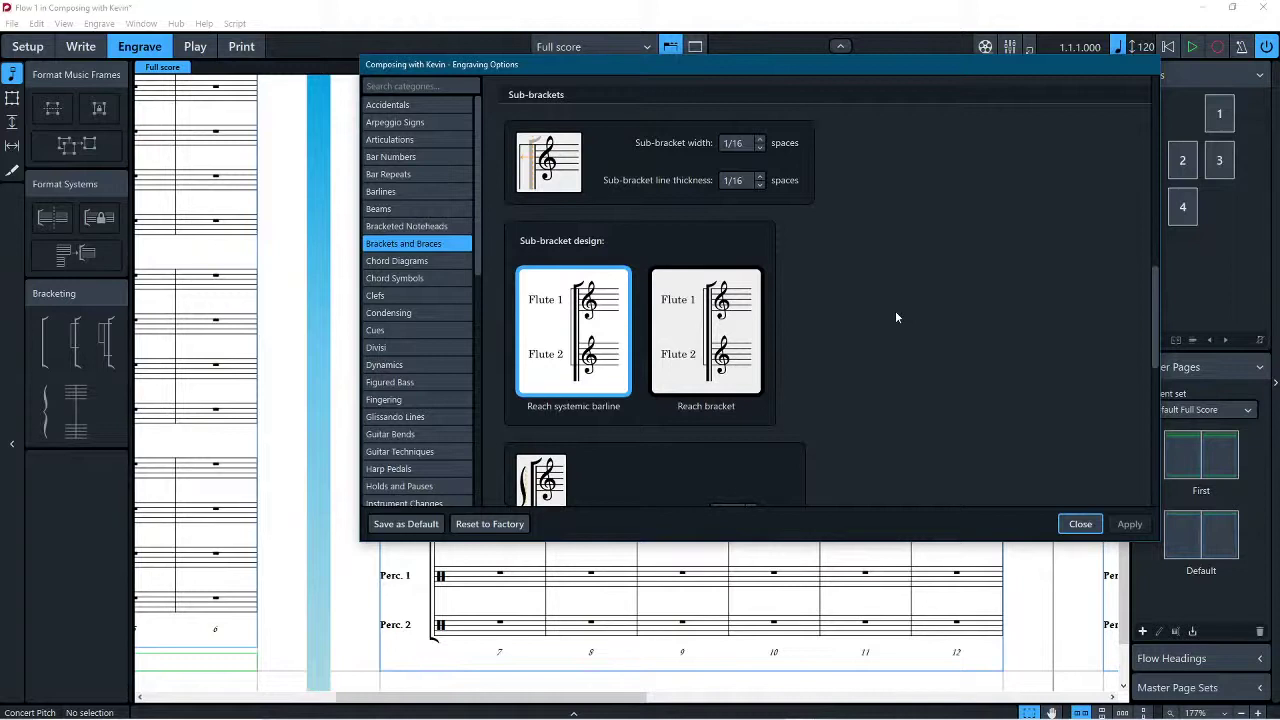
pyautogui.scroll(-2, 894, 320)
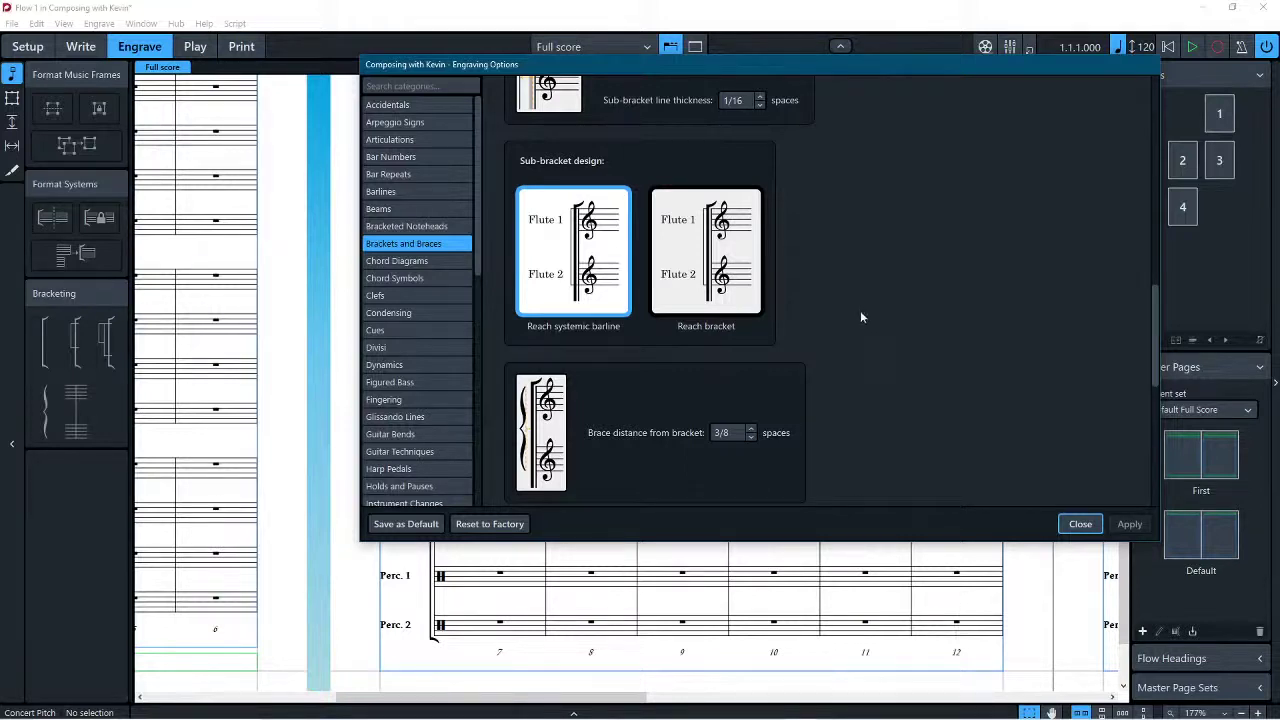
pyautogui.click(704, 244)
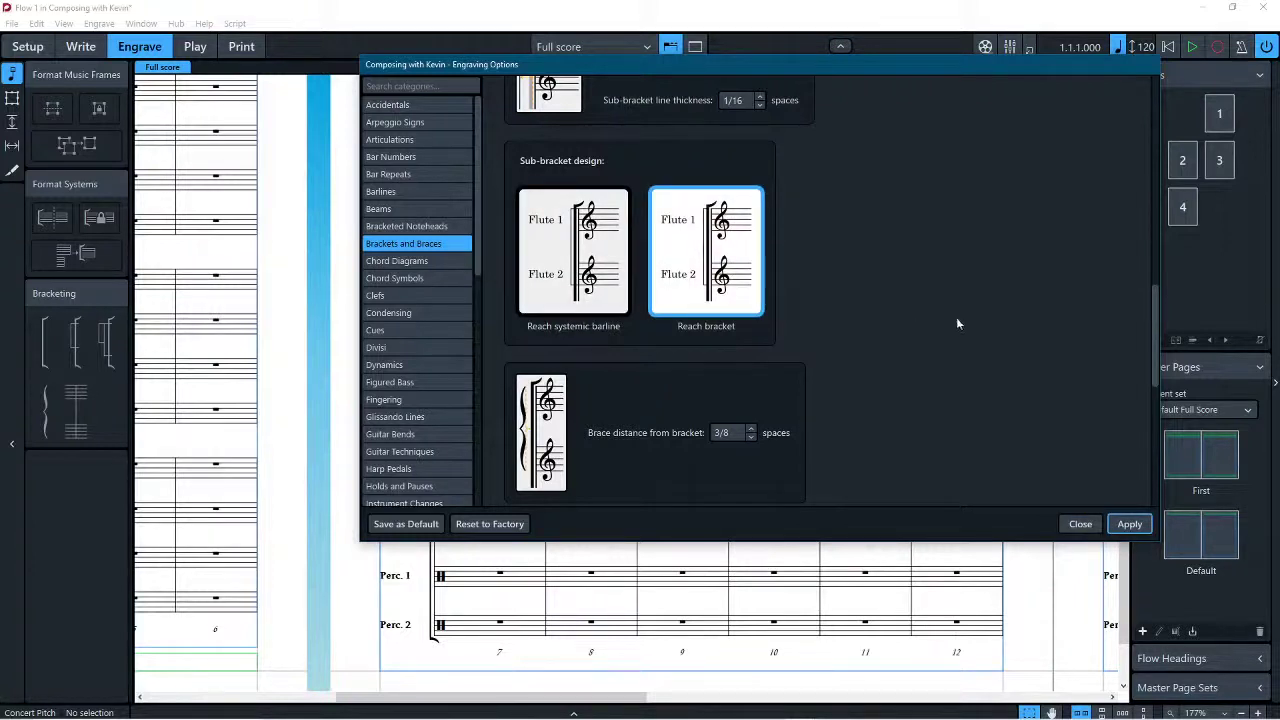
# Step: Set the sub-sub-bracket width to 1/8 space
pyautogui.scroll(-5, 973, 352)
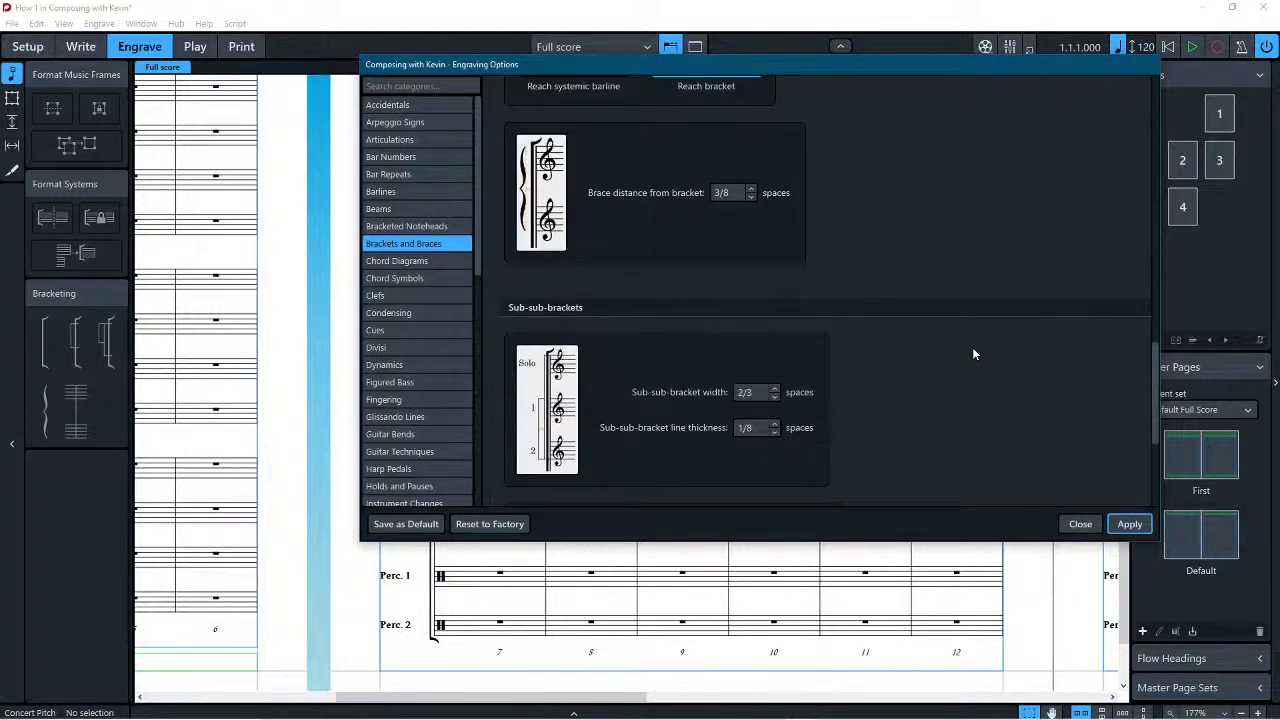
pyautogui.click(1135, 574)
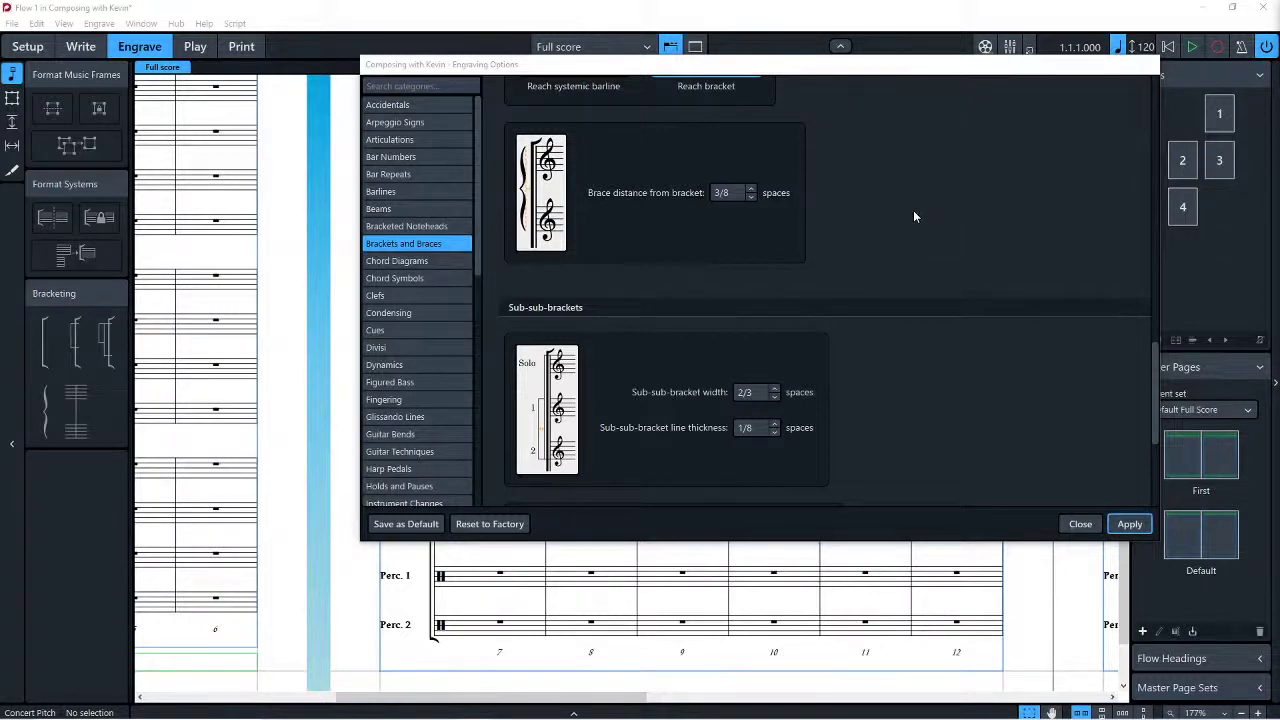
pyautogui.click(774, 397)
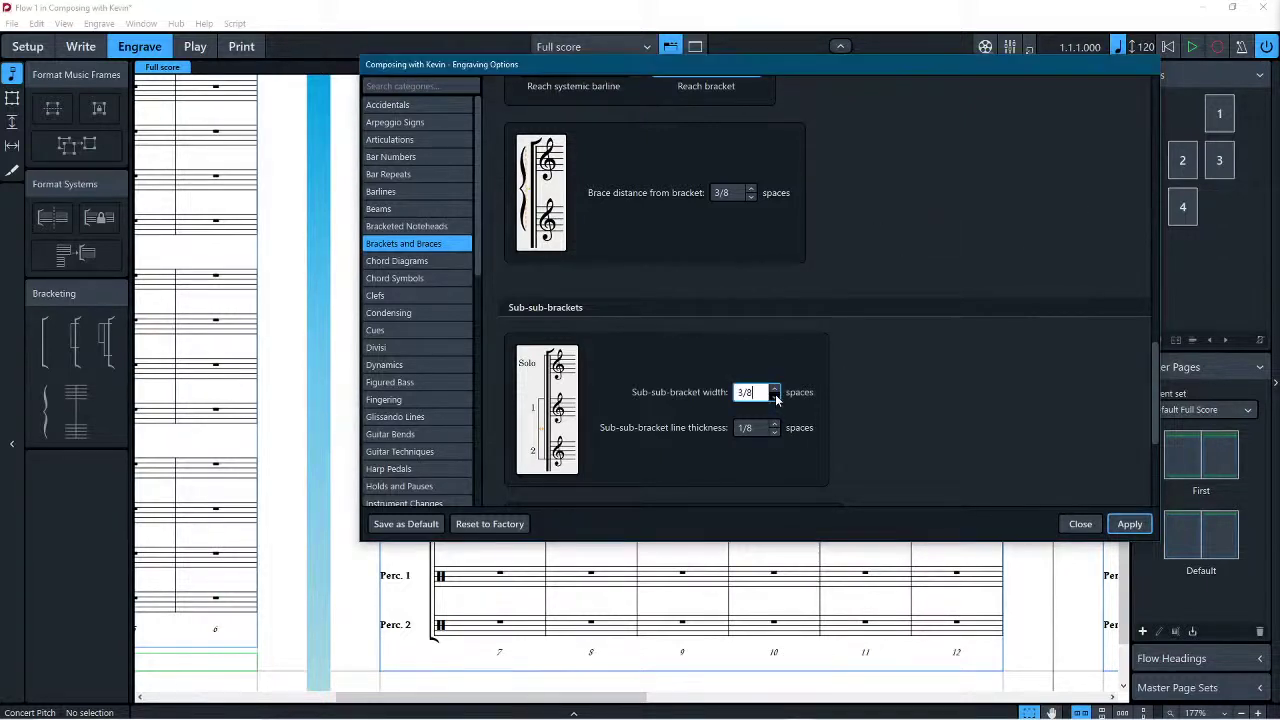
pyautogui.click(775, 397)
pyautogui.click(774, 390)
pyautogui.scroll(-3, 900, 417)
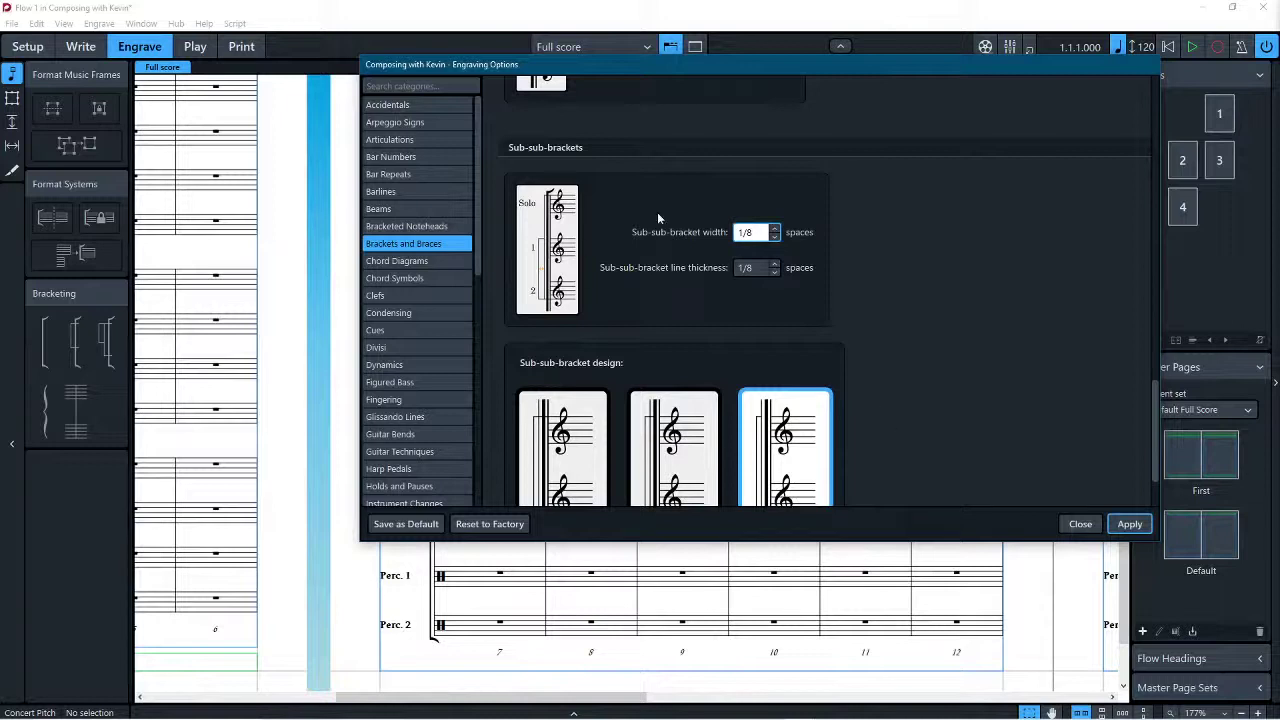
pyautogui.scroll(-2, 752, 252)
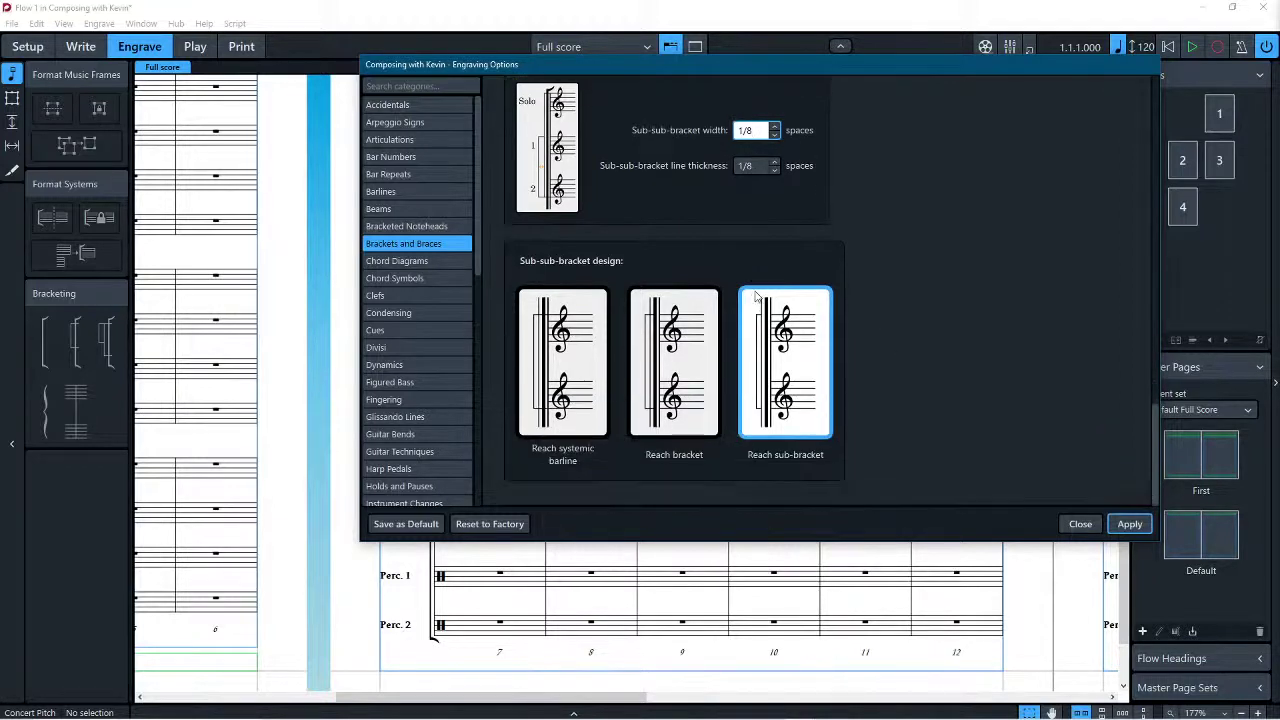
# Step: Choose the 'Reach sub-bracket' design for sub-sub-brackets, apply the changes and inspect the score in Write mode
pyautogui.click(781, 343)
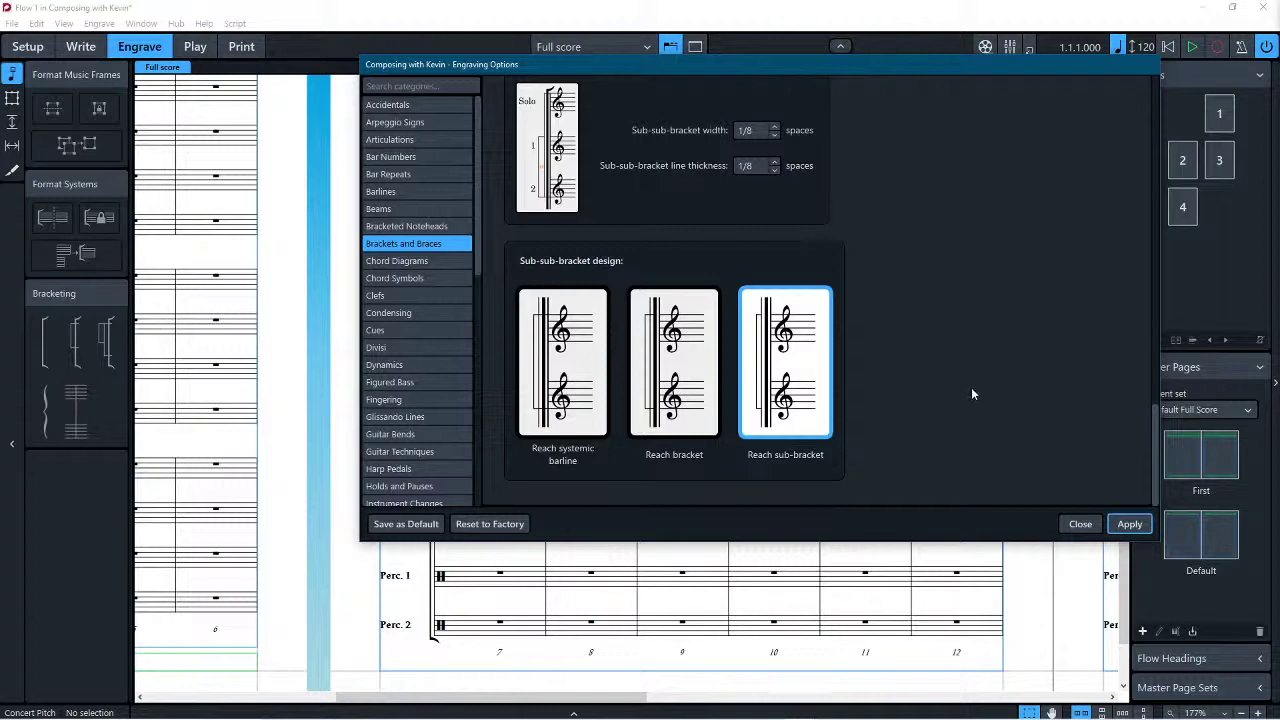
pyautogui.click(1129, 524)
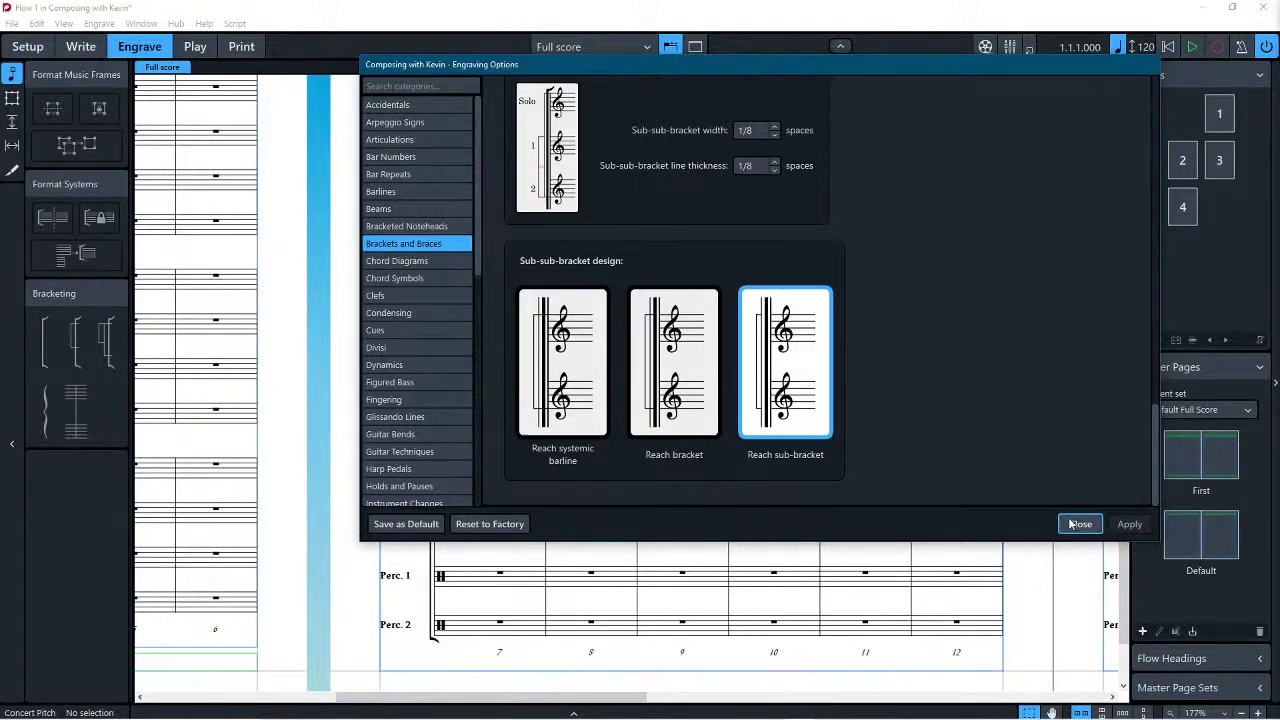
pyautogui.click(1075, 524)
pyautogui.click(94, 53)
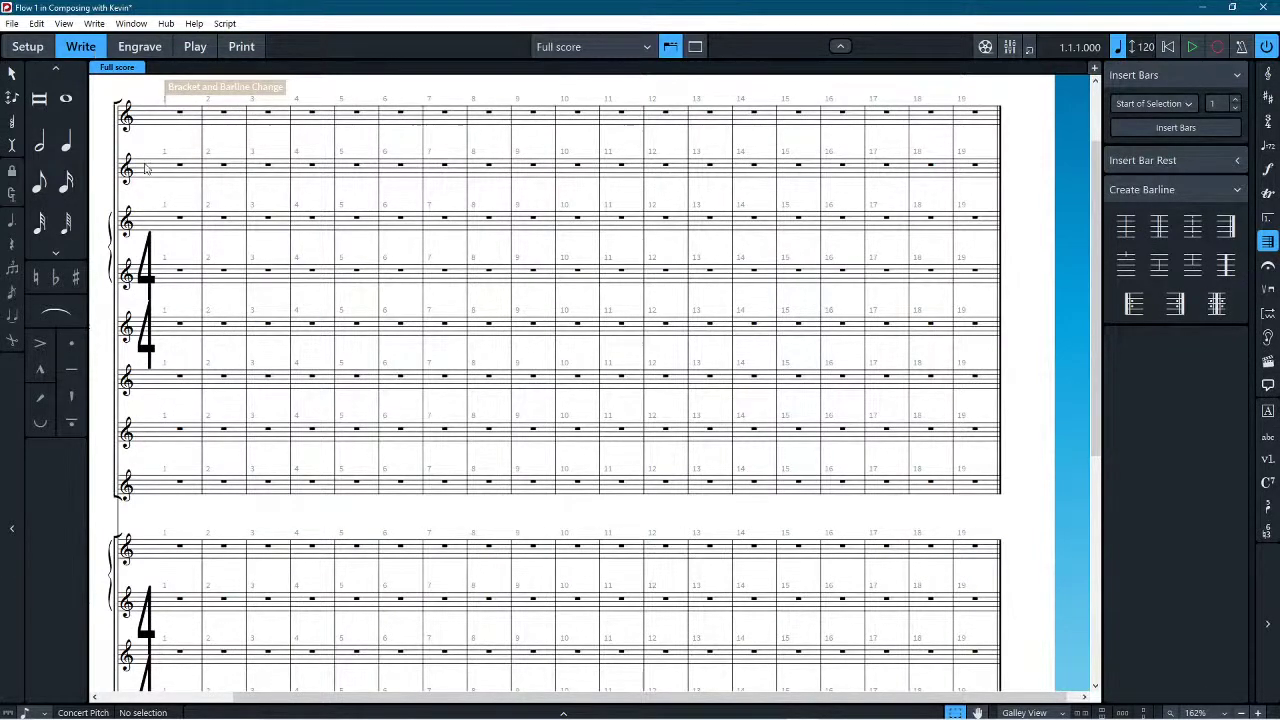
pyautogui.scroll(-10, 144, 168)
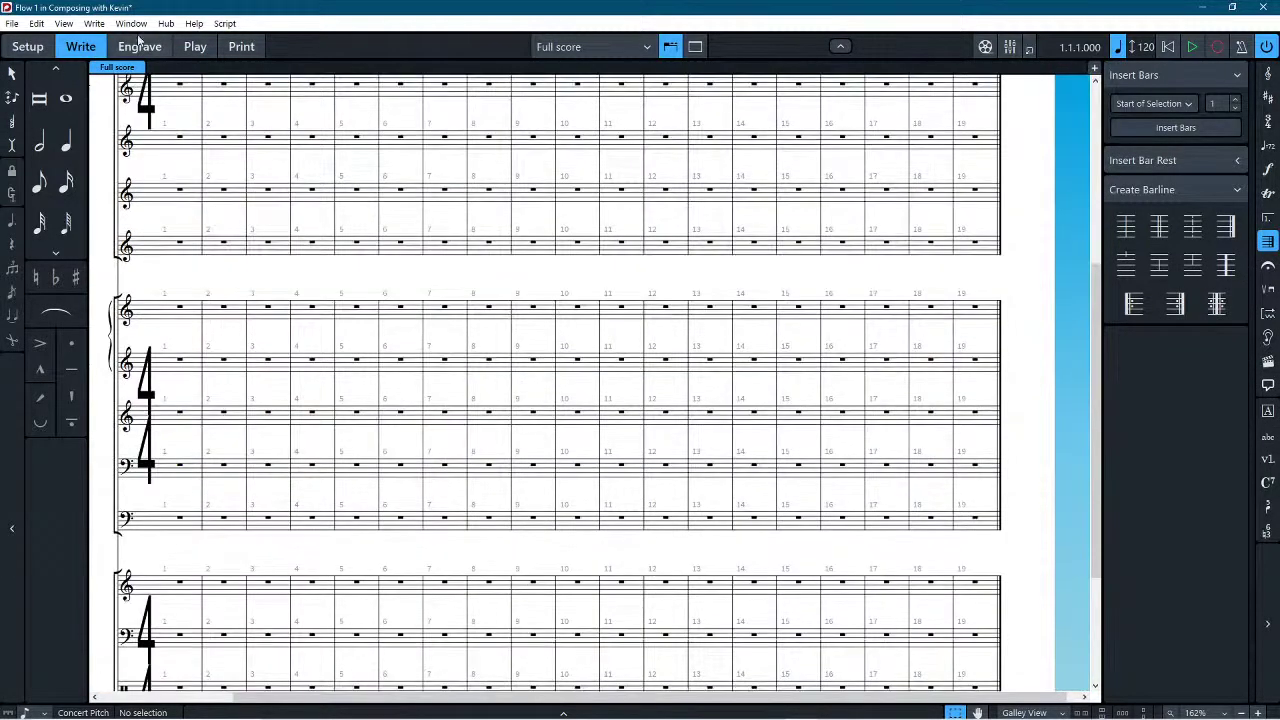
# Step: Return to the Engraving Options from Engrave mode and view the Chord Diagrams category
pyautogui.click(140, 46)
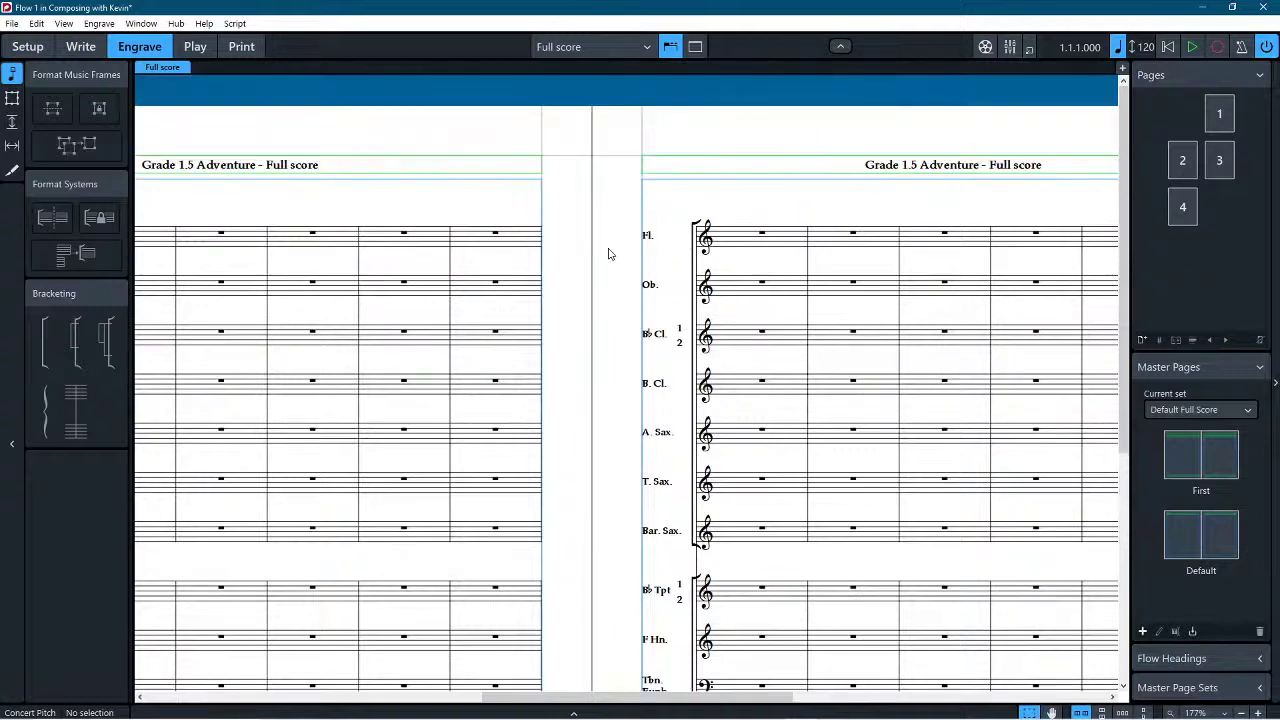
pyautogui.click(100, 23)
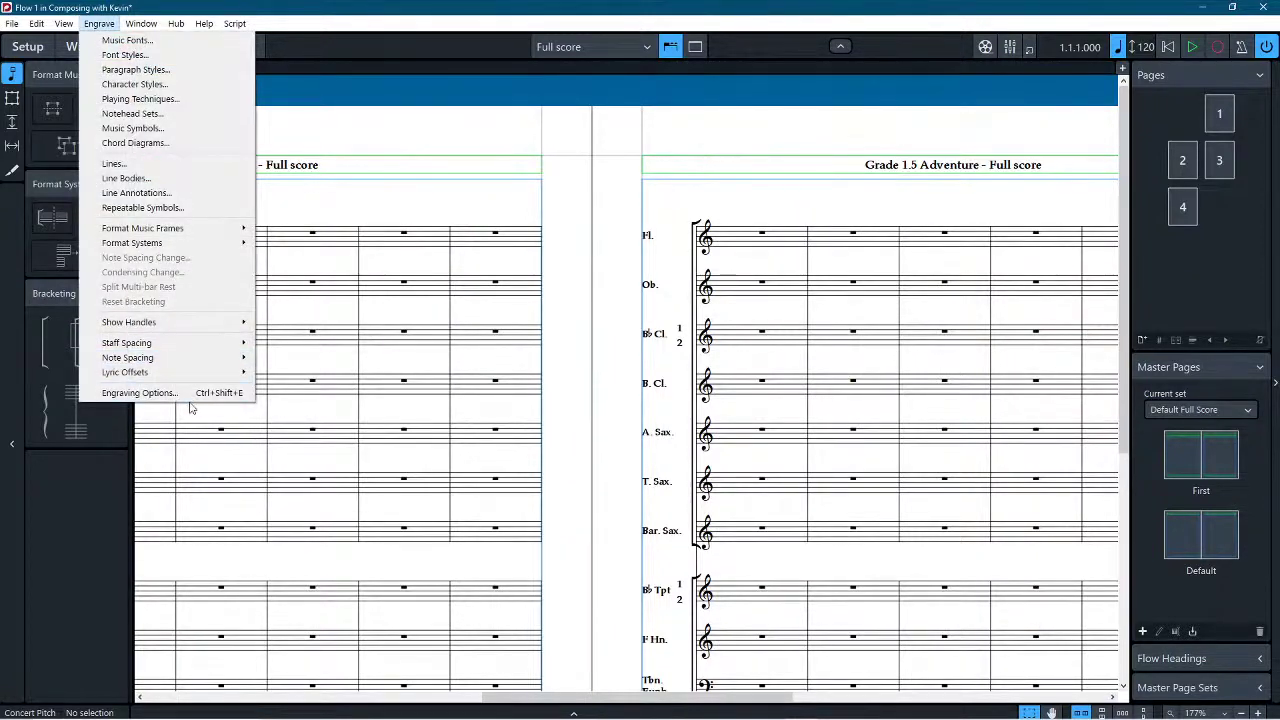
pyautogui.click(188, 395)
pyautogui.click(452, 264)
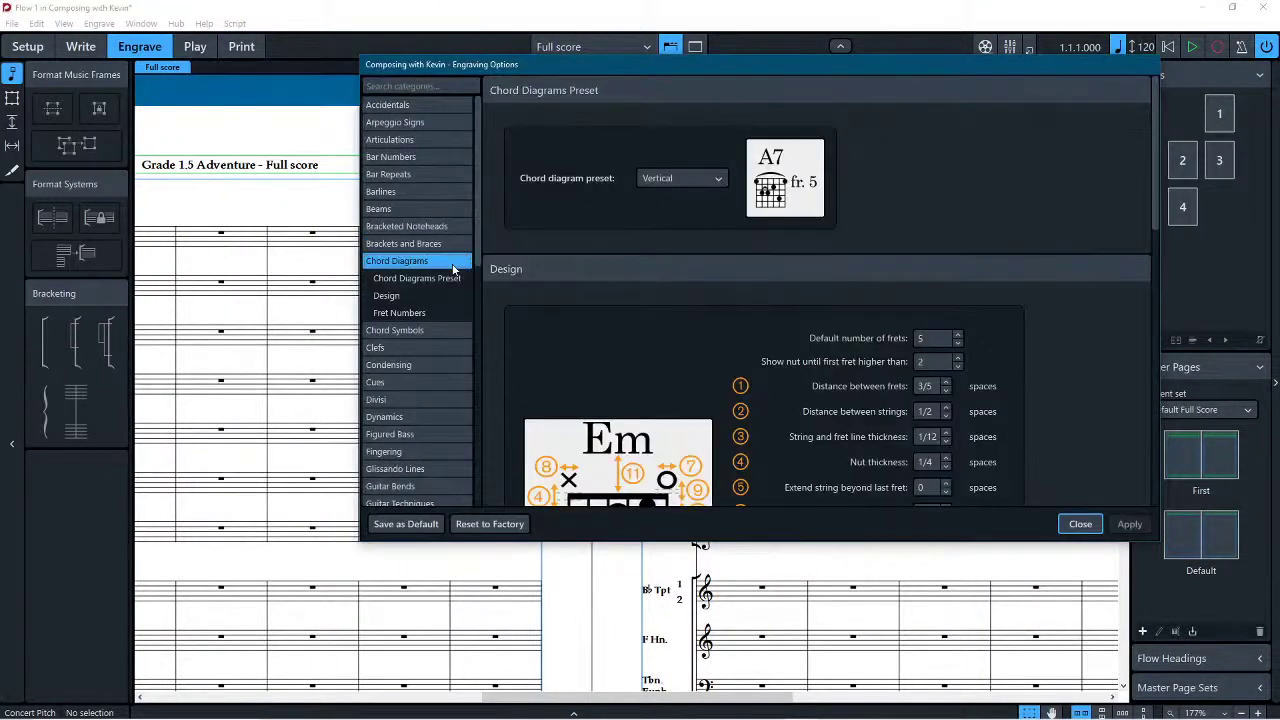
# Step: Examine the Chord Symbols options for root, accidental and chord quality appearance, comparing them with the Chord Diagrams category
pyautogui.click(434, 330)
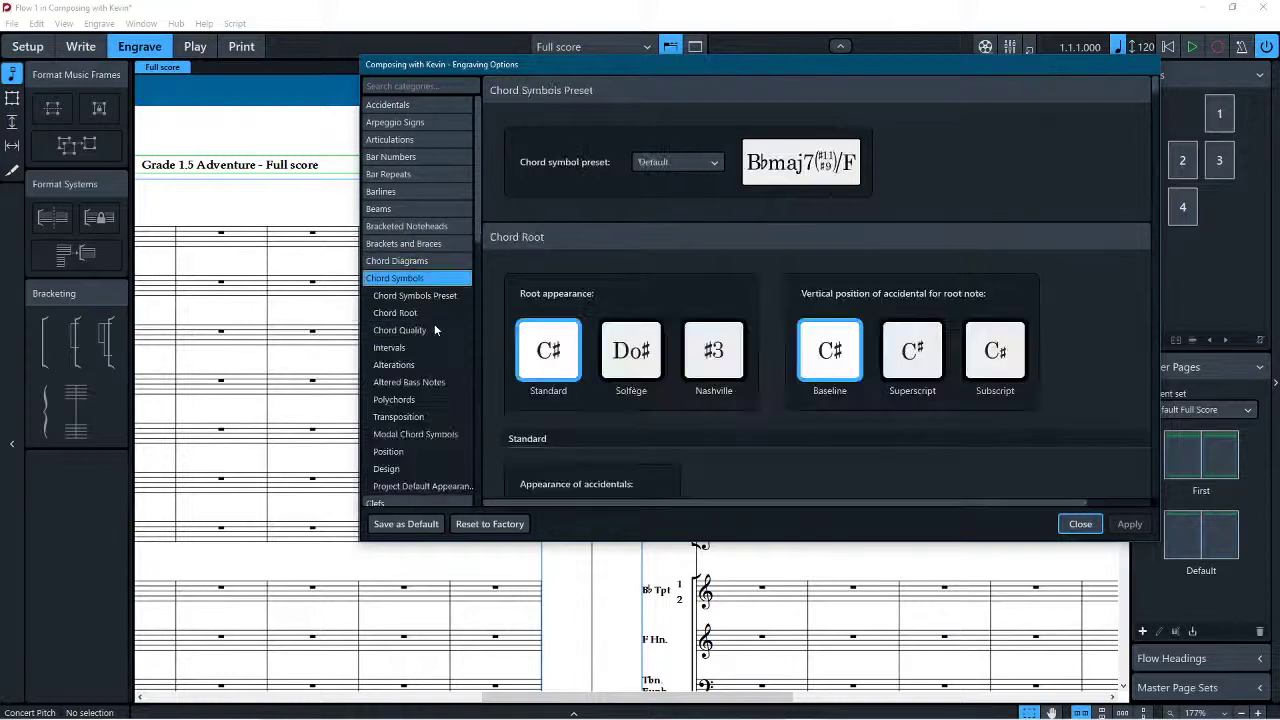
pyautogui.scroll(-3, 420, 300)
pyautogui.scroll(-15, 752, 280)
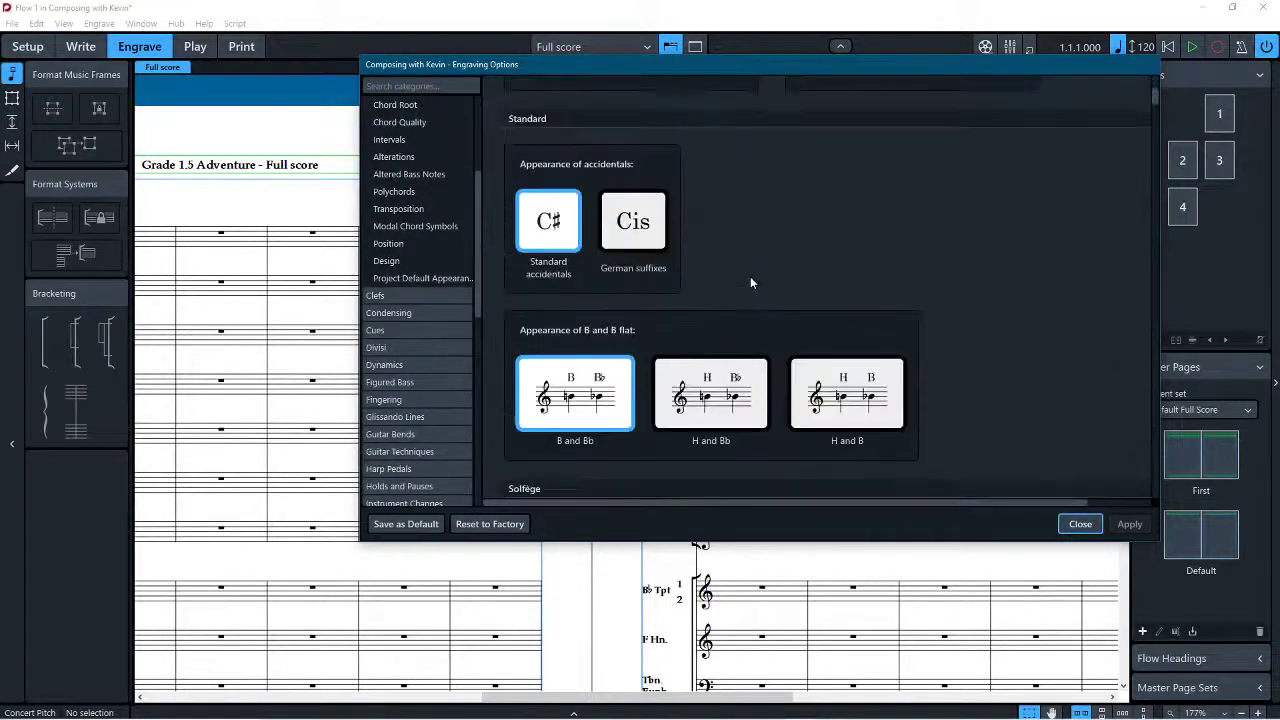
pyautogui.scroll(-12, 671, 312)
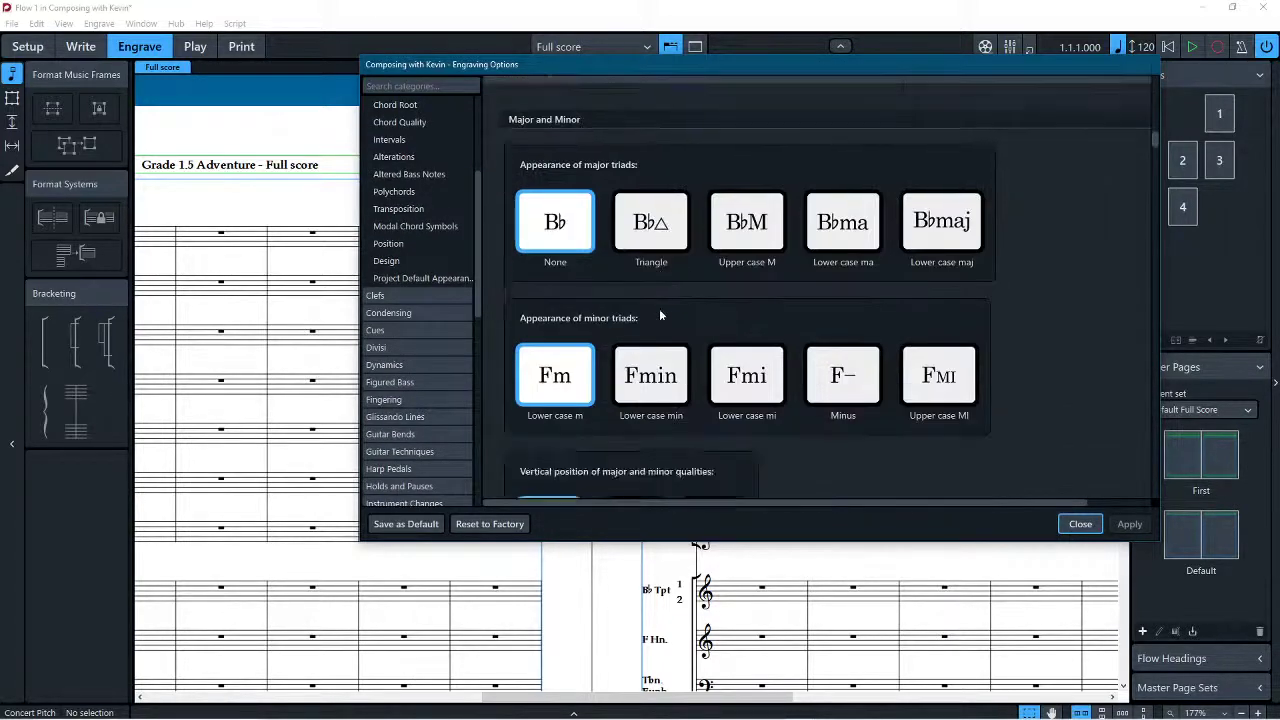
pyautogui.scroll(-5, 787, 280)
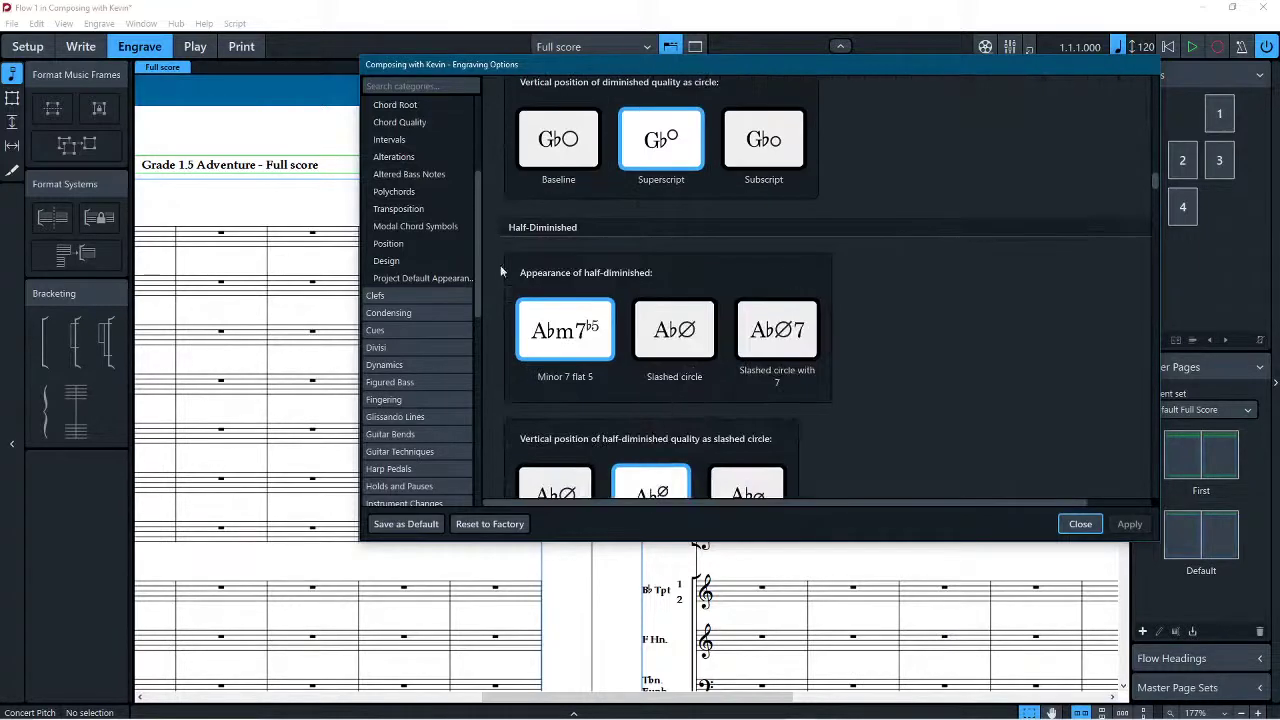
pyautogui.scroll(3, 420, 228)
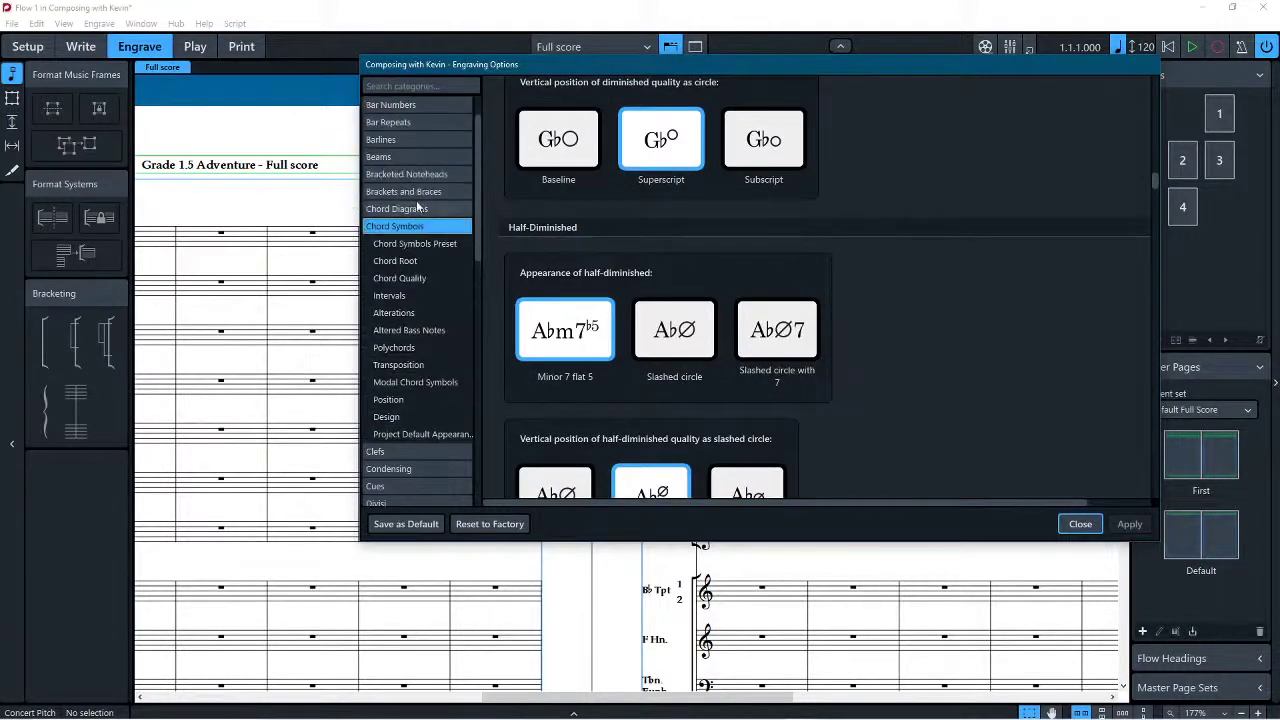
pyautogui.click(413, 208)
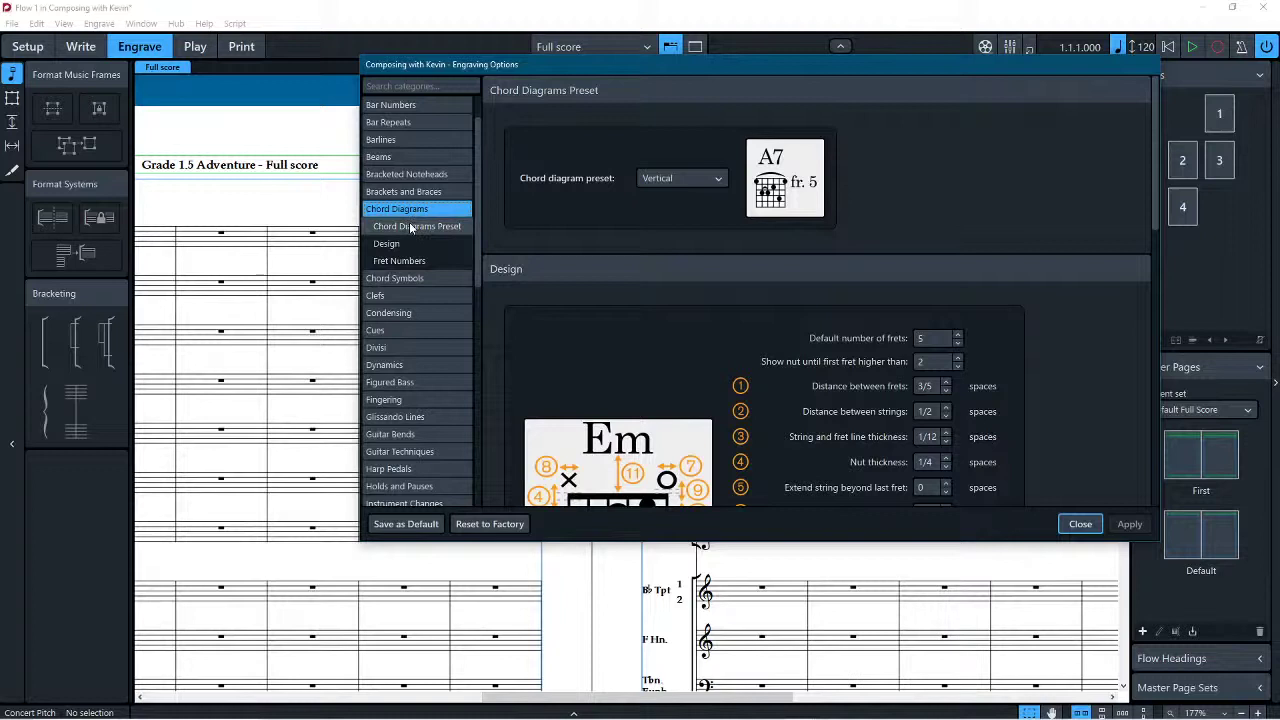
pyautogui.click(423, 278)
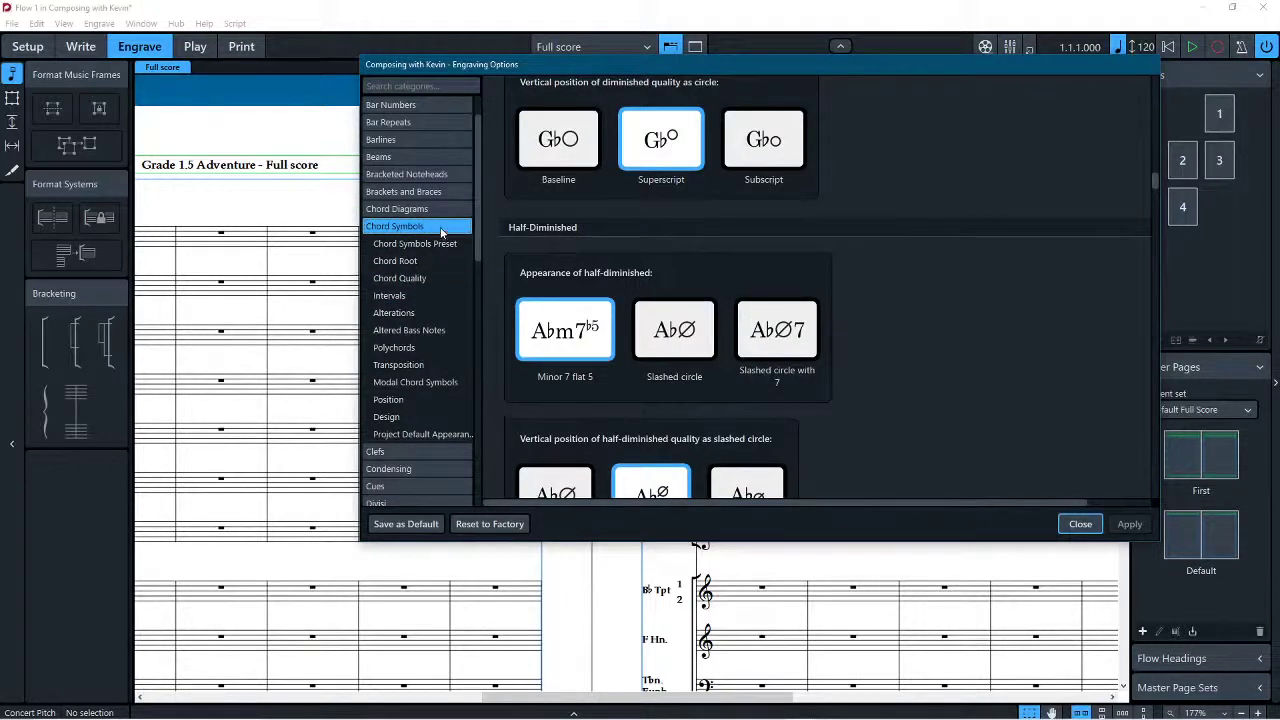
# Step: Examine the remaining Chord Symbols options for chord quality, intervals, alterations and altered bass notes, and view the Clefs category
pyautogui.scroll(-6, 722, 249)
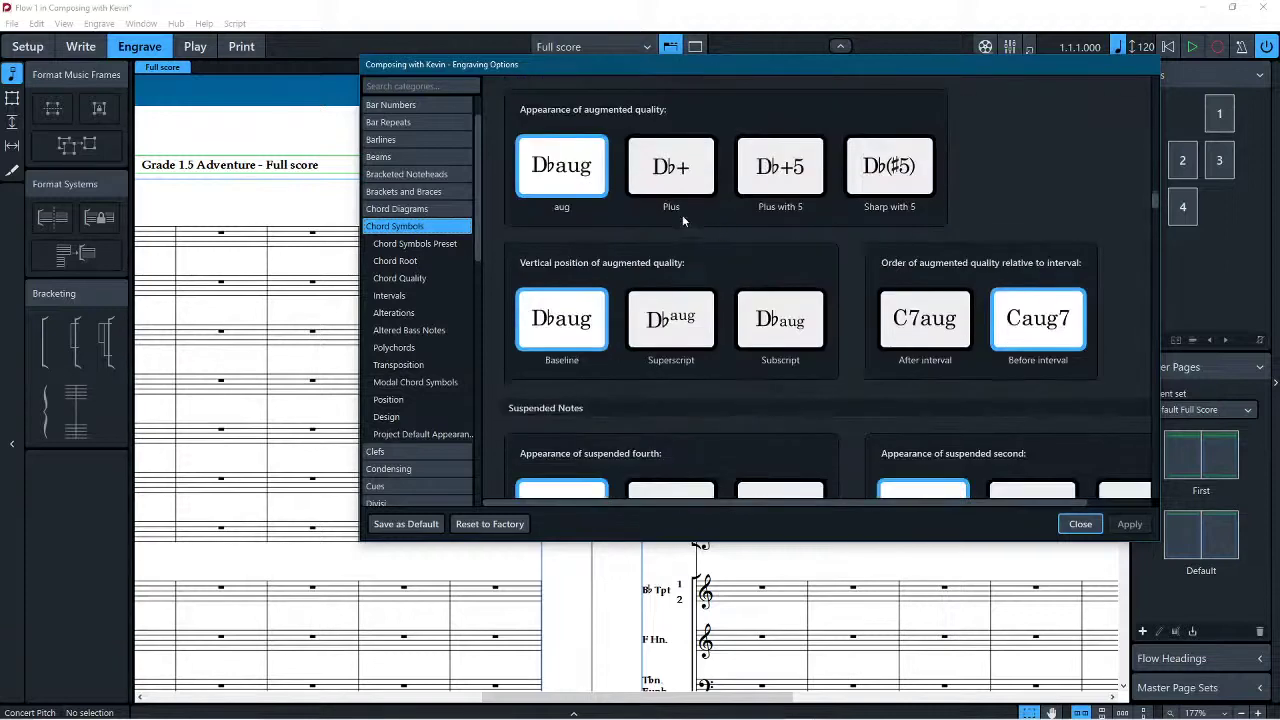
pyautogui.scroll(-10, 677, 218)
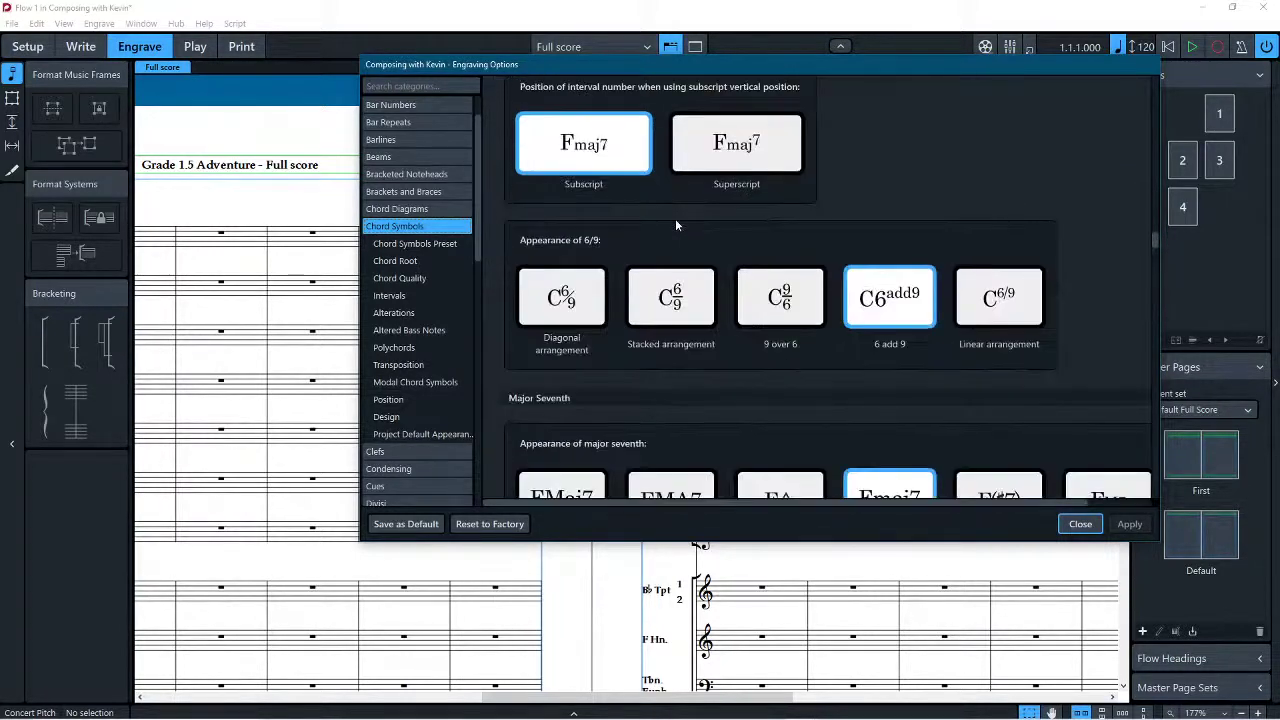
pyautogui.scroll(-10, 678, 219)
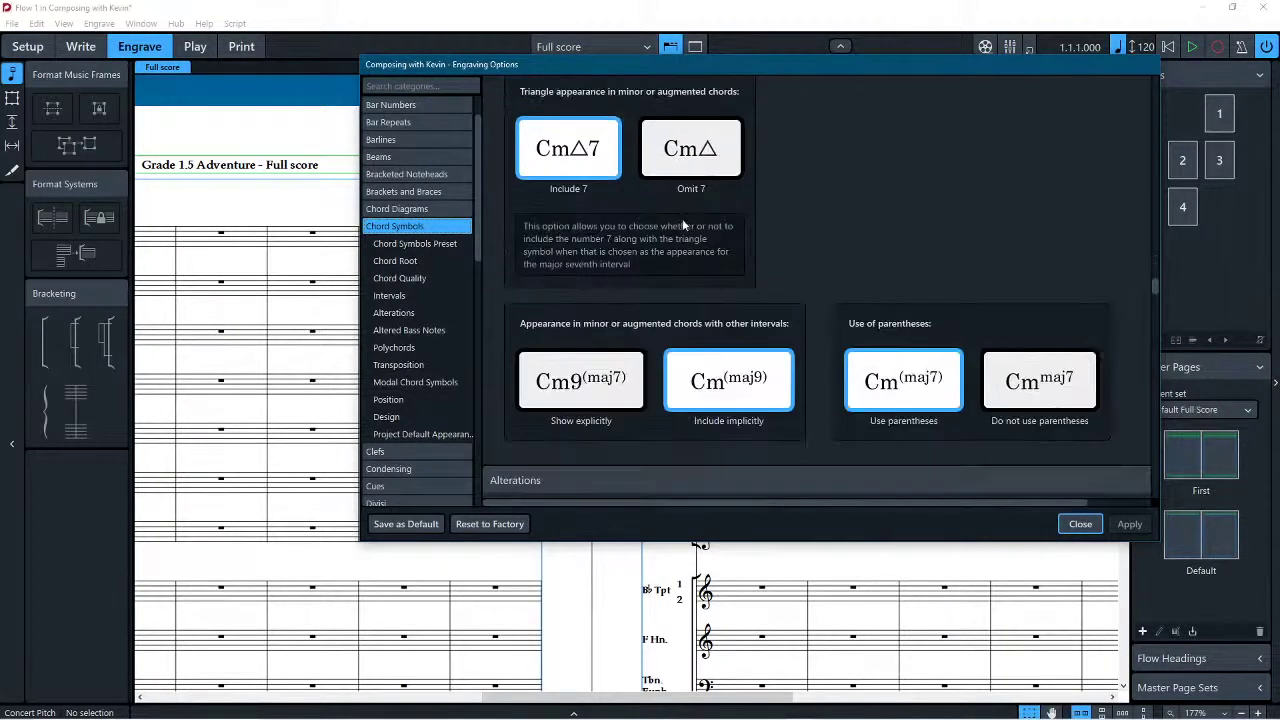
pyautogui.scroll(-5, 680, 226)
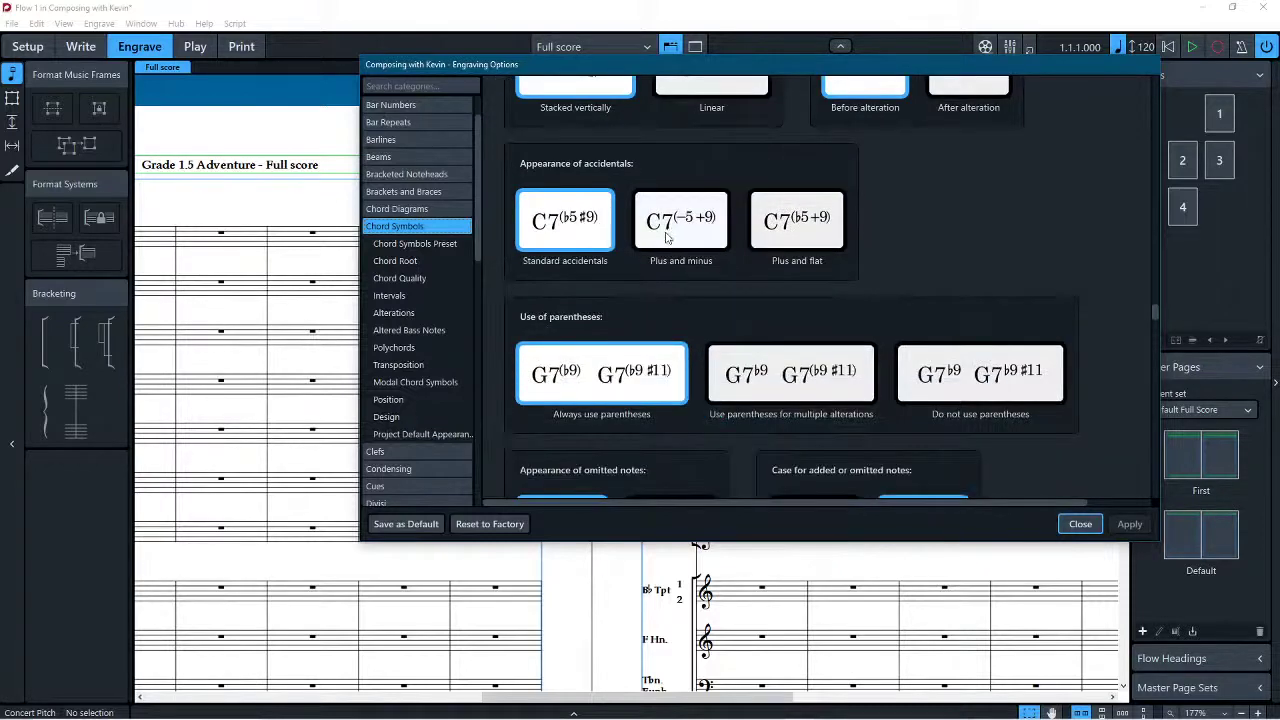
pyautogui.scroll(-5, 678, 220)
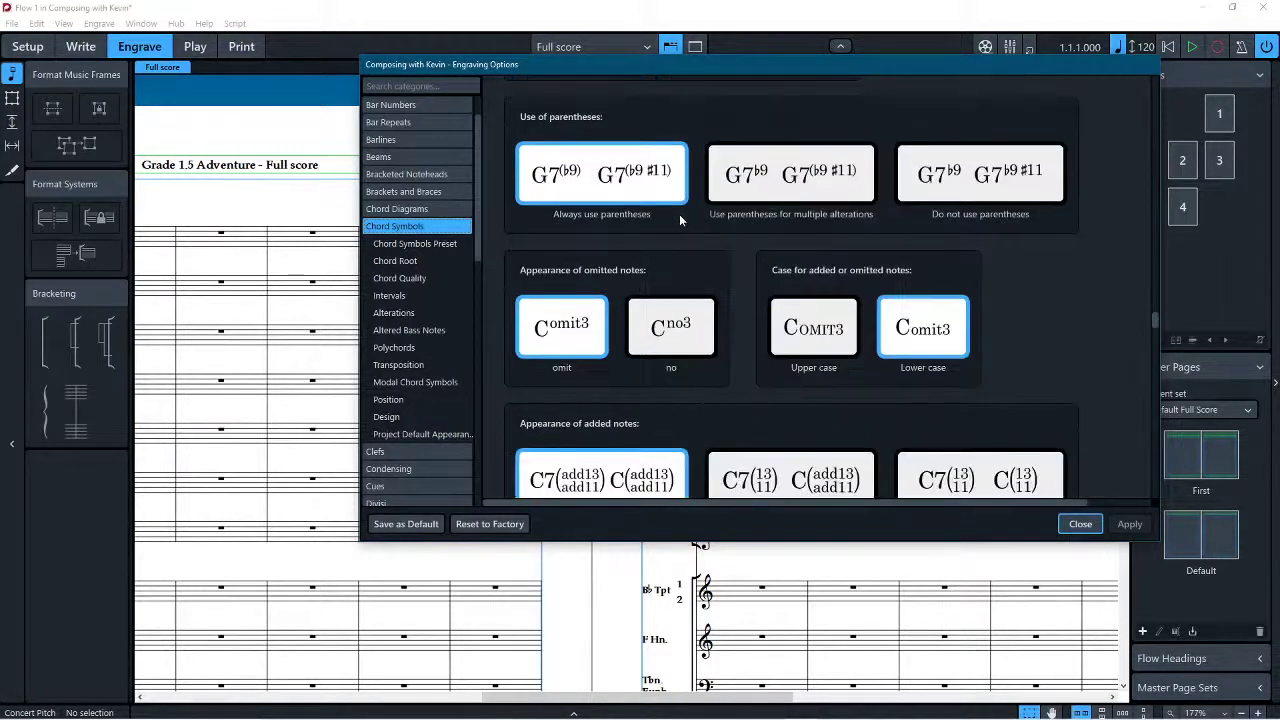
pyautogui.scroll(-5, 675, 218)
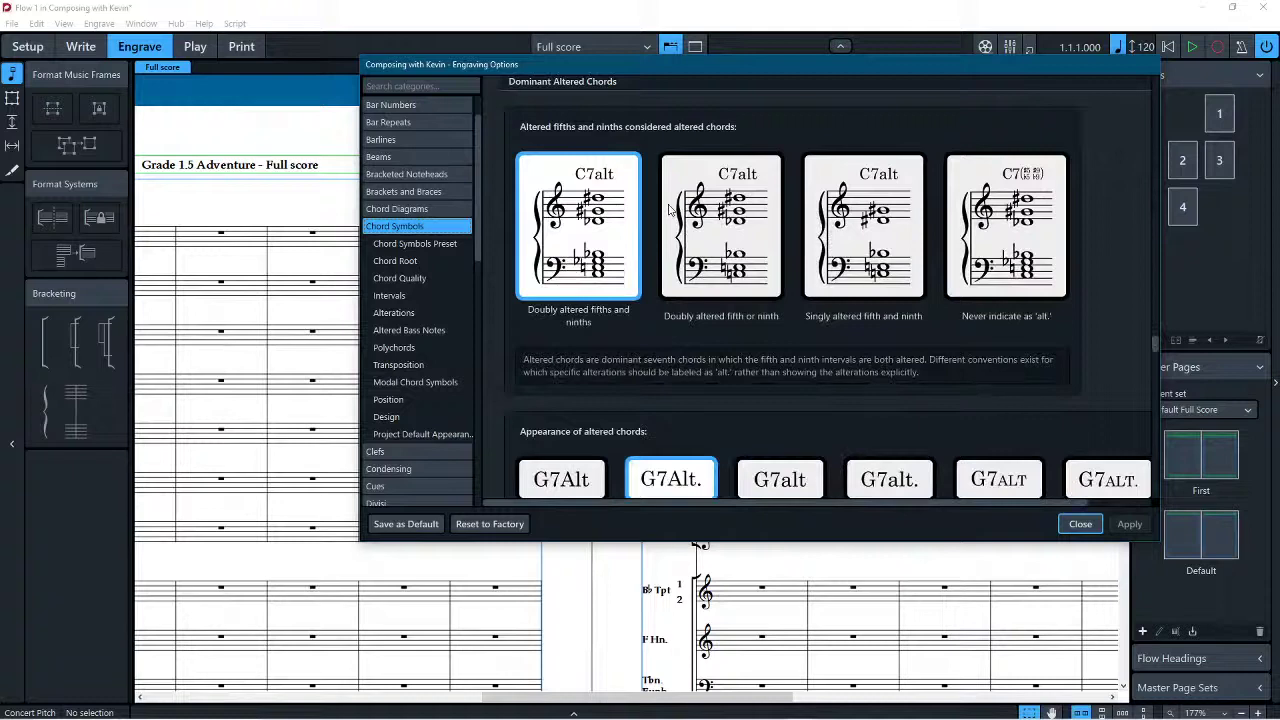
pyautogui.scroll(-8, 665, 230)
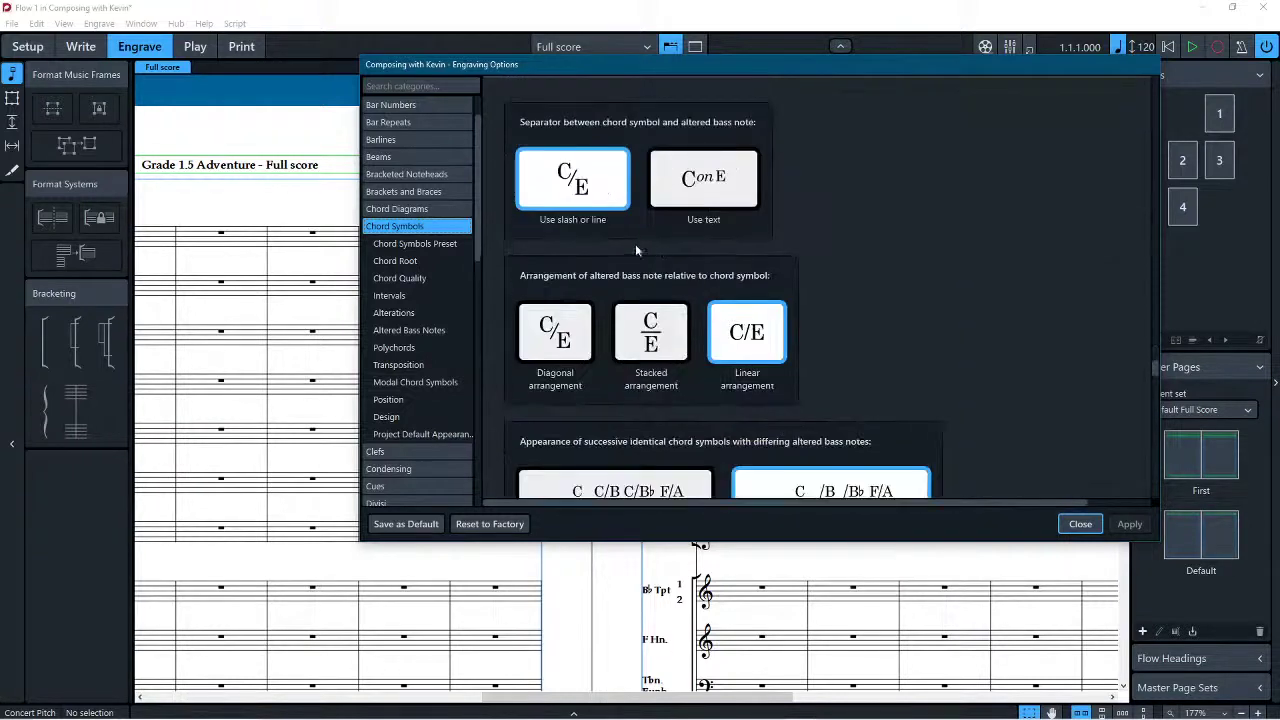
pyautogui.click(418, 451)
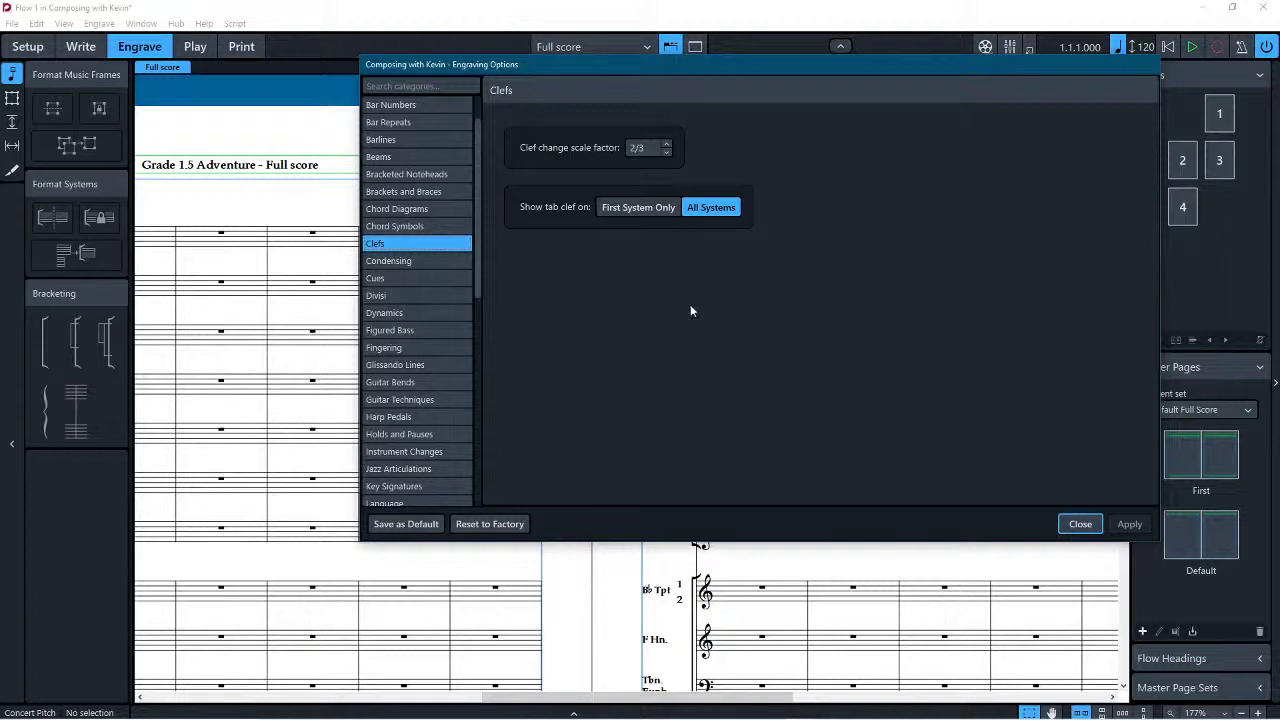
# Step: In the Condensing category's player label options, set the separator between player numbers to Comma
pyautogui.click(388, 260)
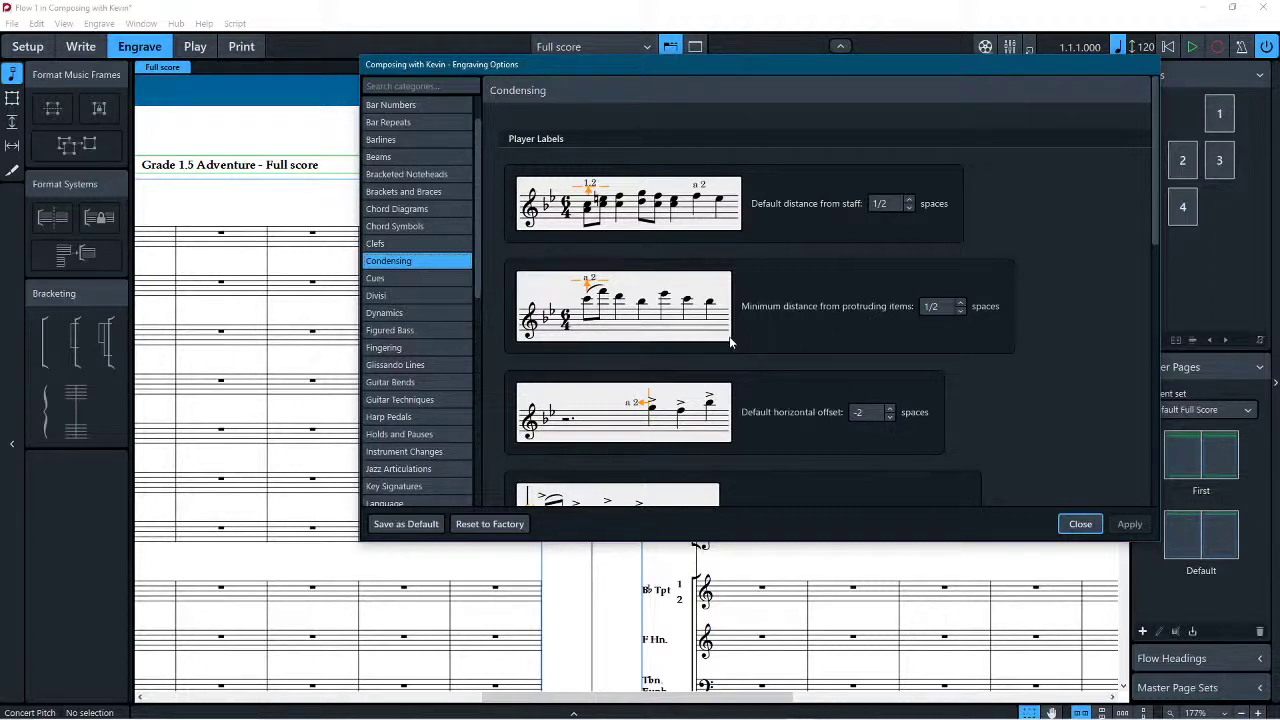
pyautogui.scroll(-2, 676, 333)
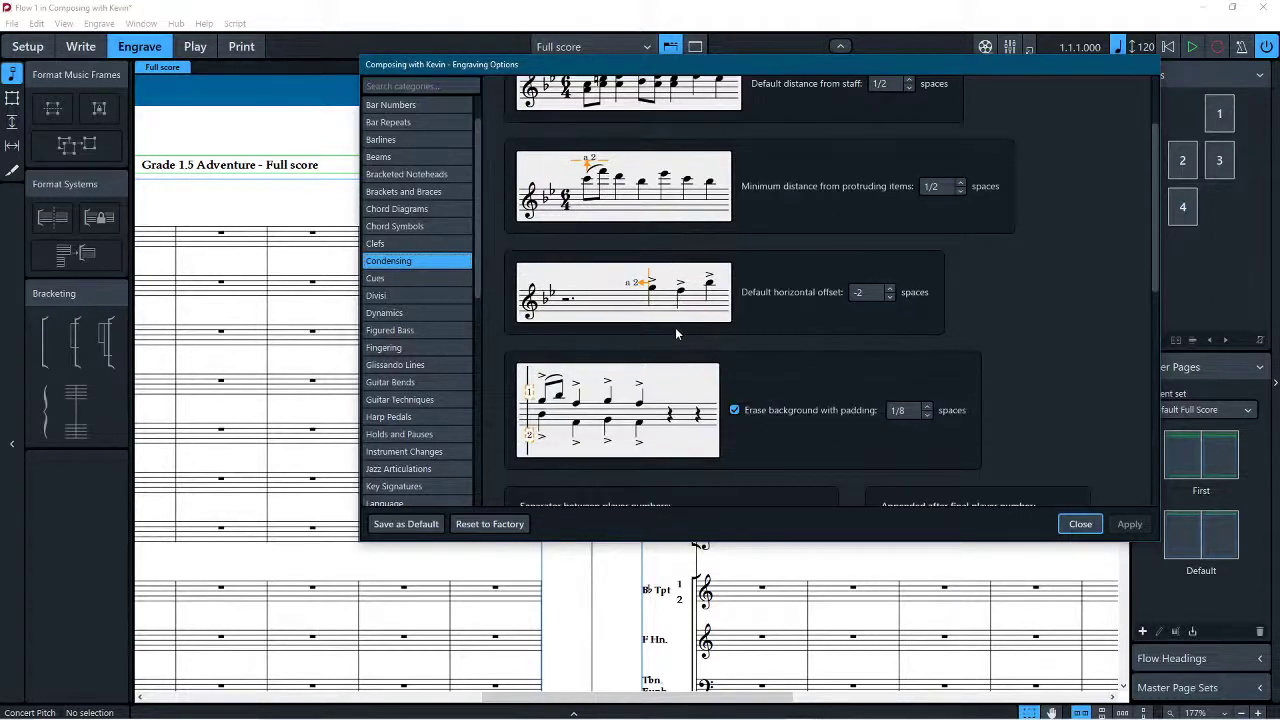
pyautogui.scroll(1, 676, 334)
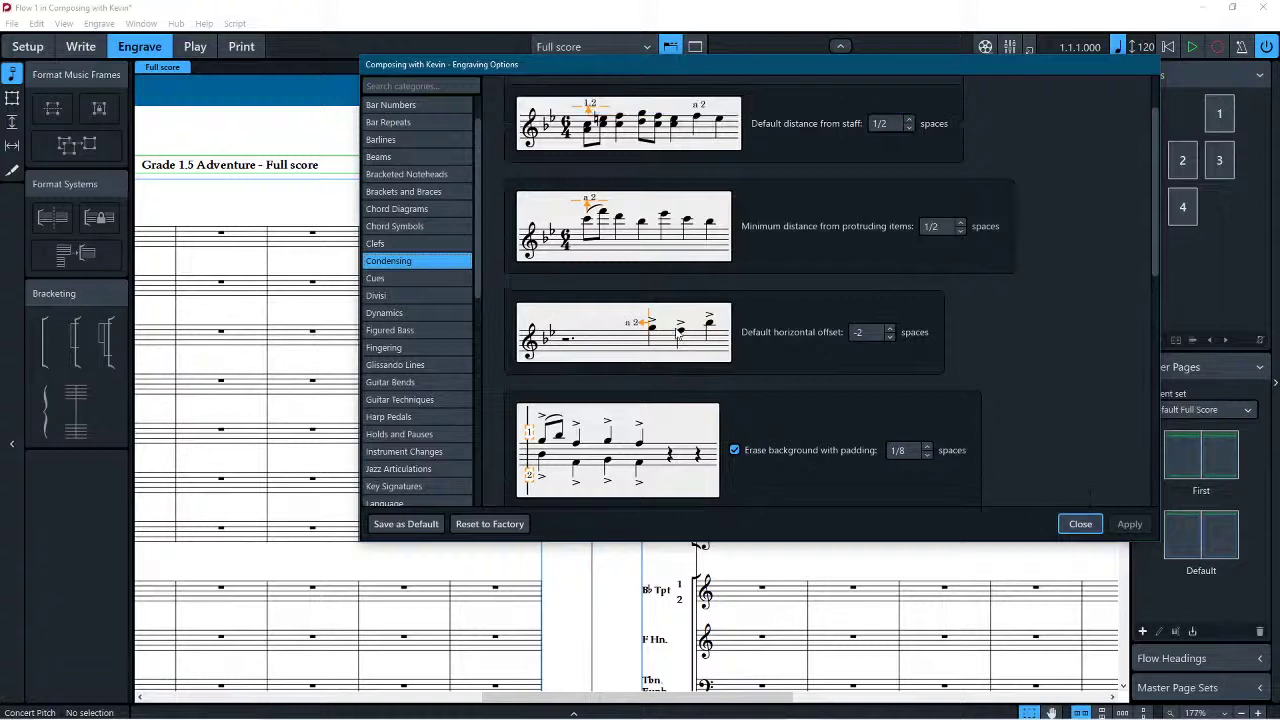
pyautogui.scroll(-4, 679, 337)
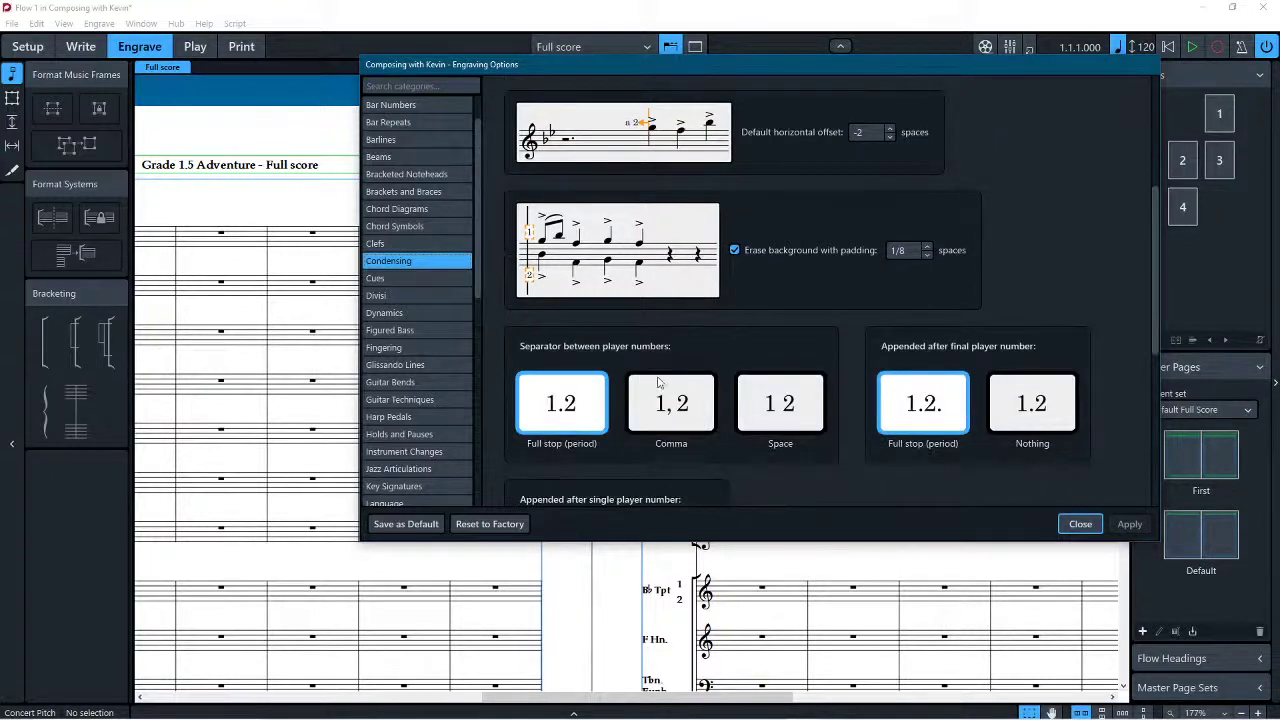
pyautogui.click(674, 416)
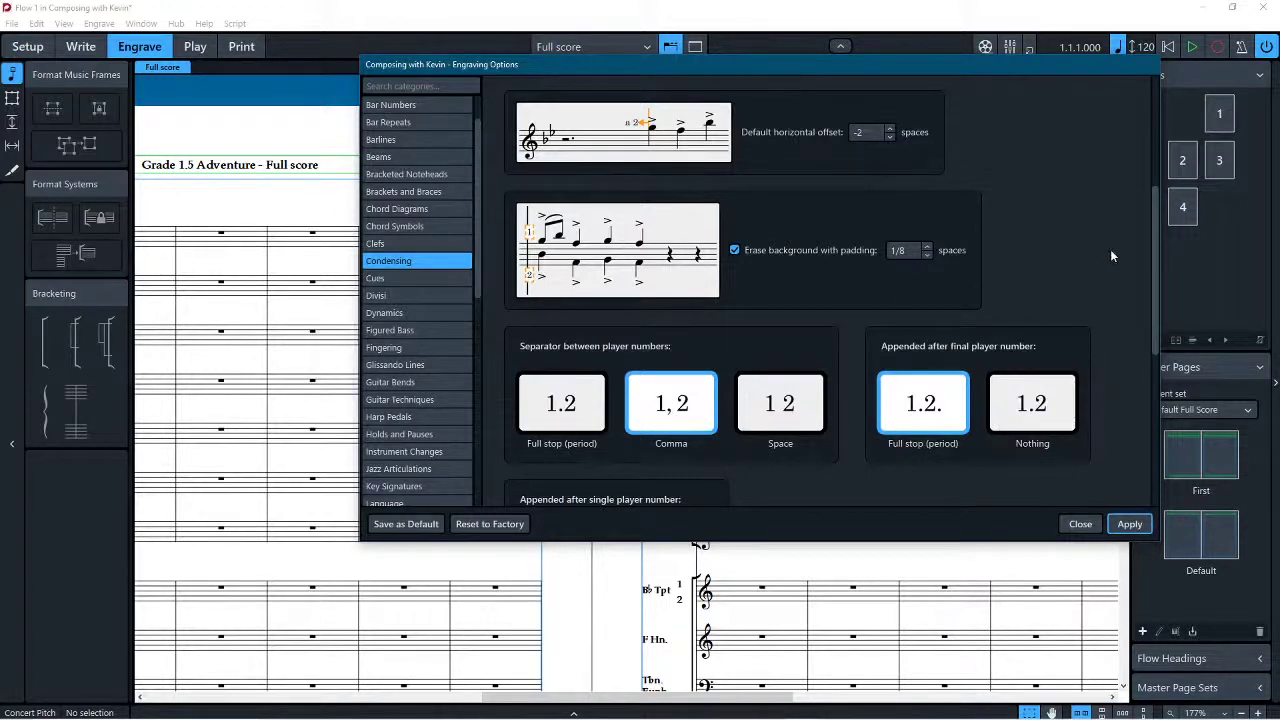
# Step: Examine the remaining Condensing options for punctuation after player numbers, the "to" indication, and unison text and labels
pyautogui.scroll(-2, 1086, 251)
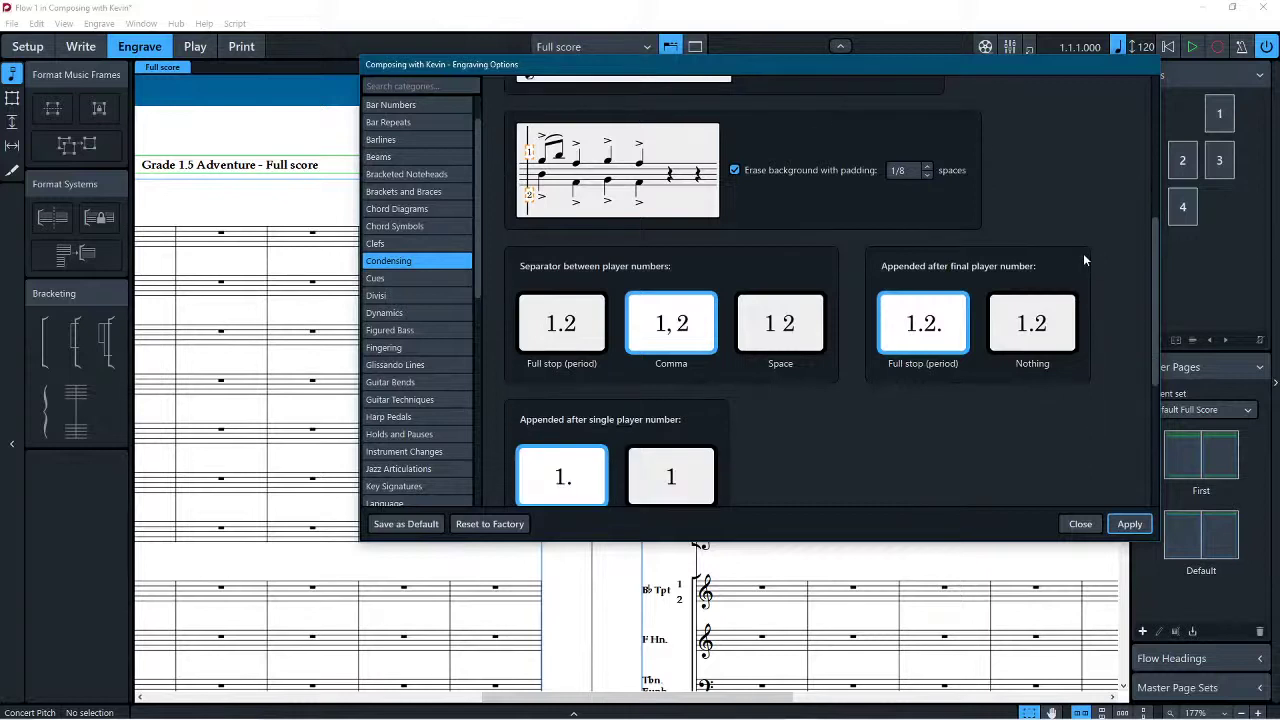
pyautogui.scroll(-2, 1078, 255)
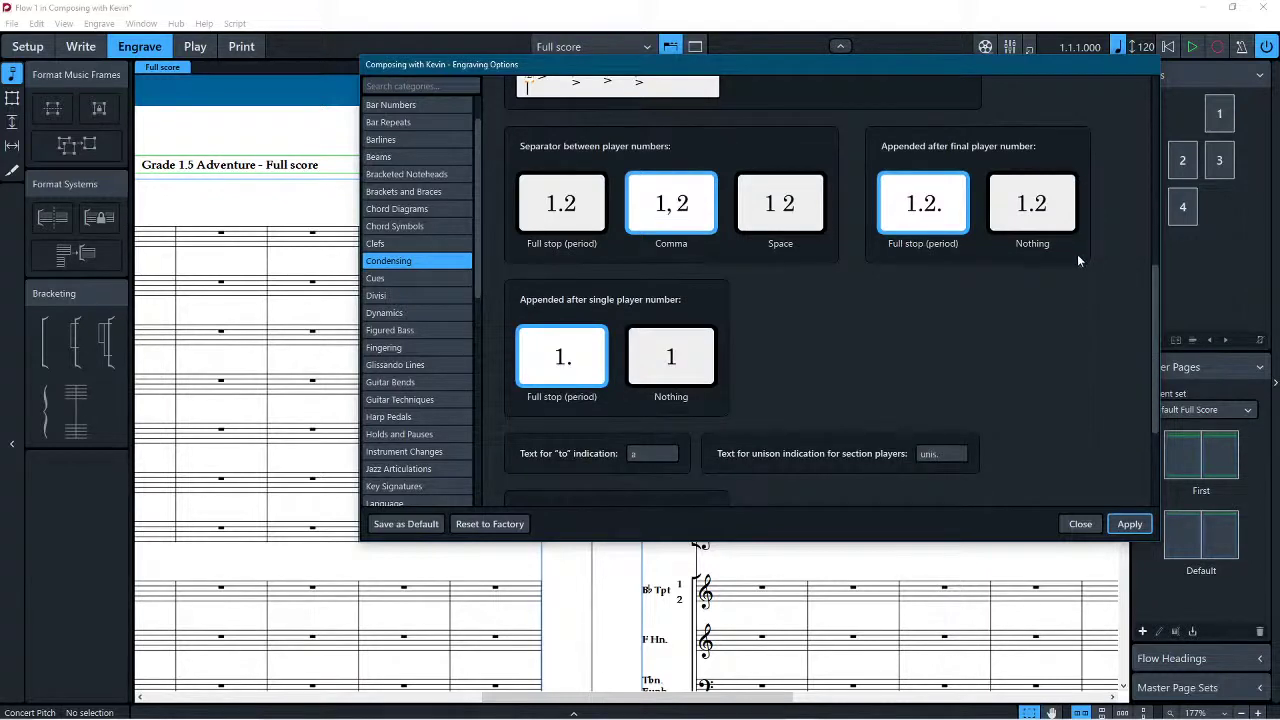
pyautogui.scroll(-4, 1077, 254)
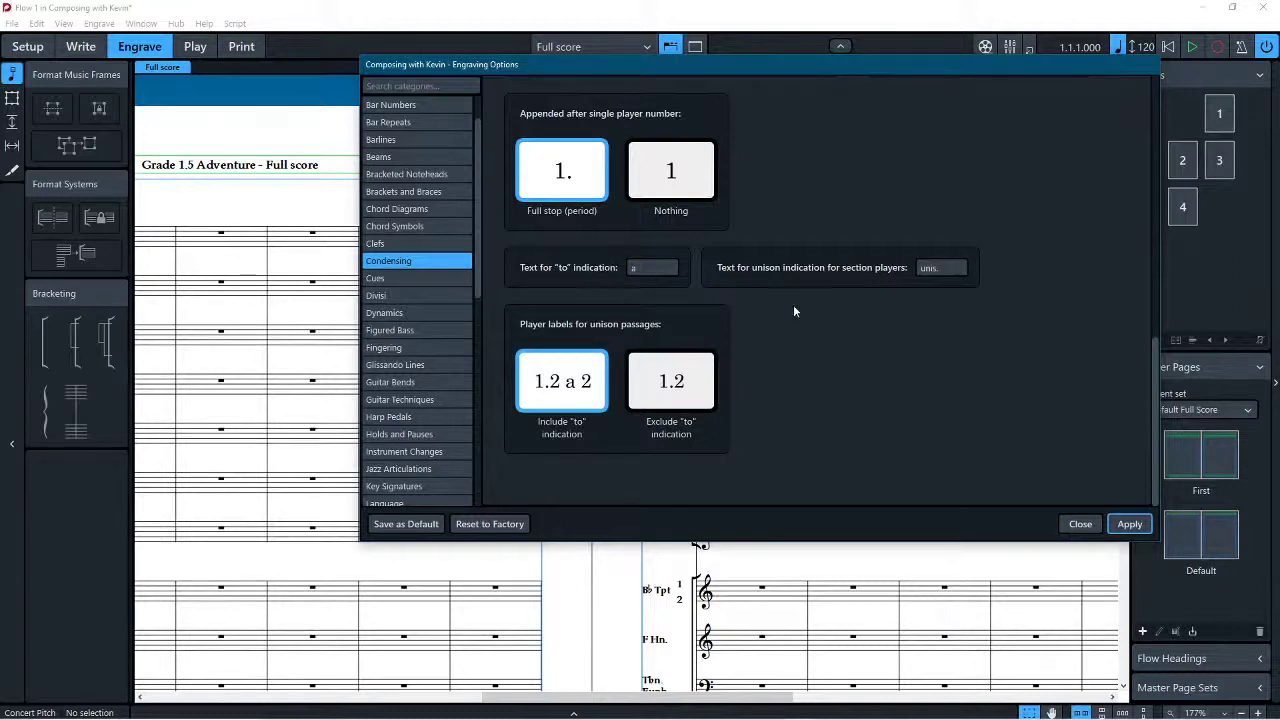
pyautogui.click(955, 266)
# Step: Examine the Cues category's scale factor and its options for including articulations, slurs and dynamics in cues
pyautogui.click(413, 280)
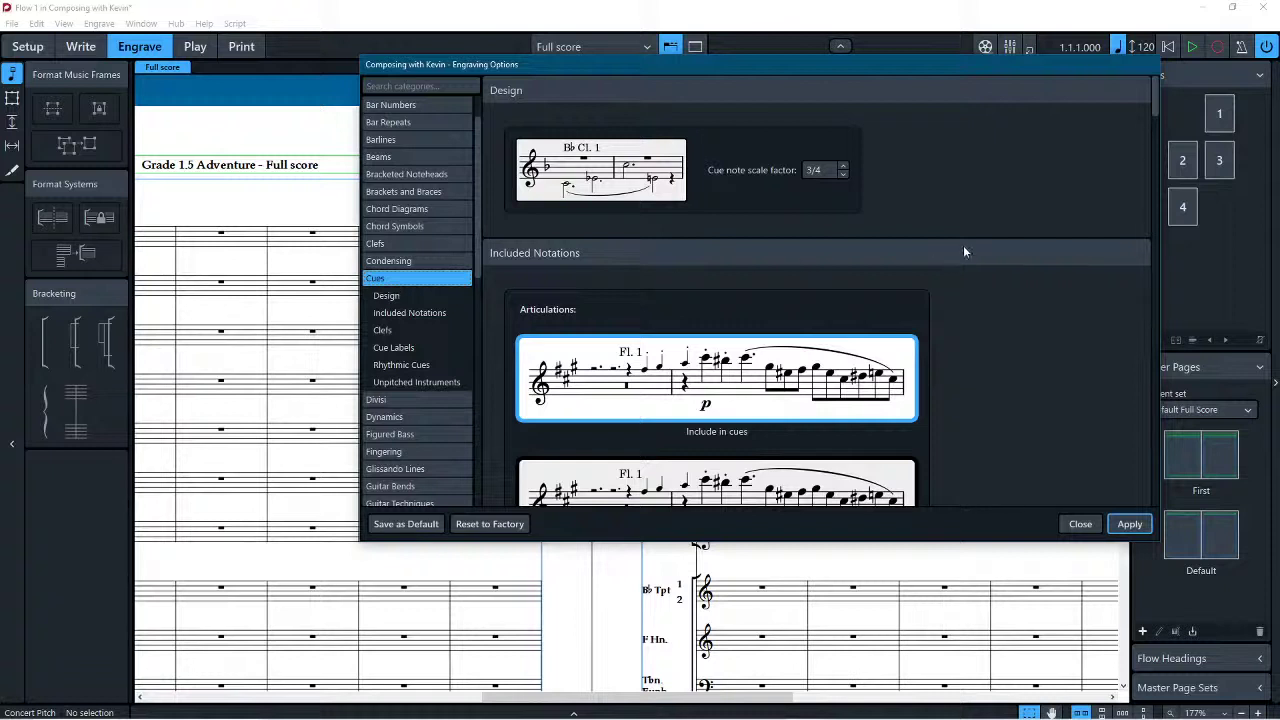
pyautogui.scroll(-2, 963, 252)
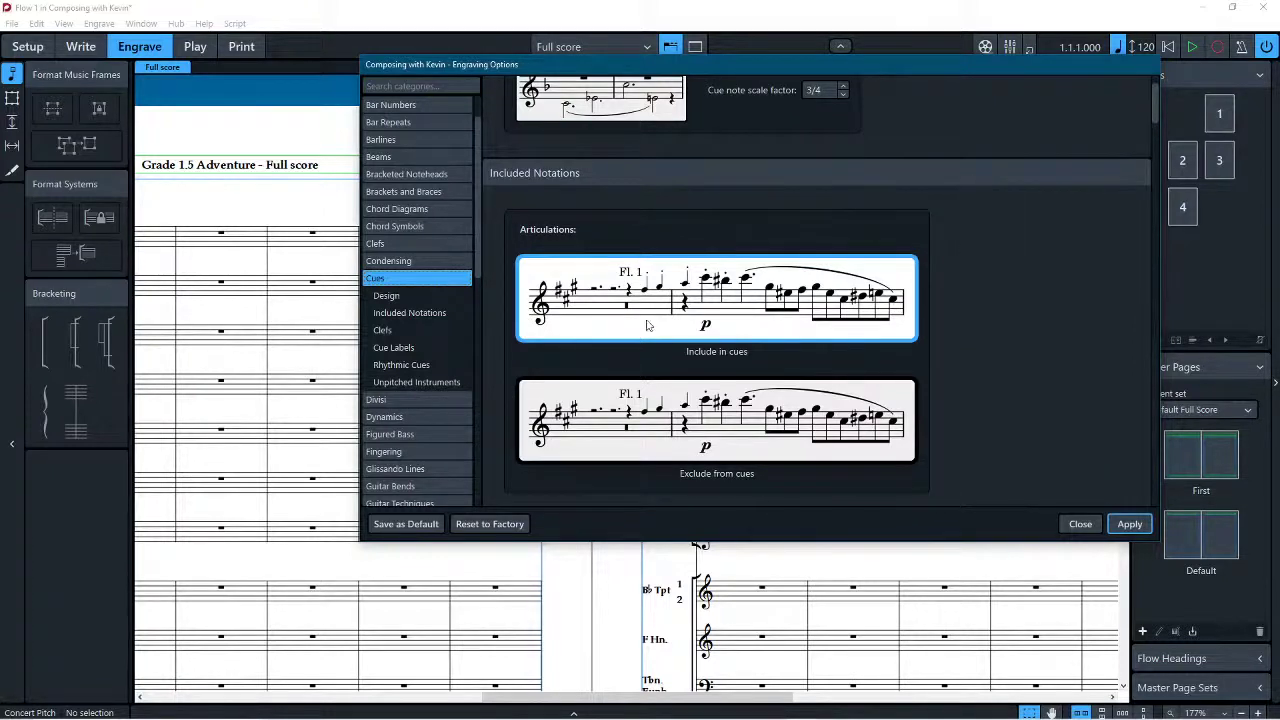
pyautogui.scroll(-4, 730, 290)
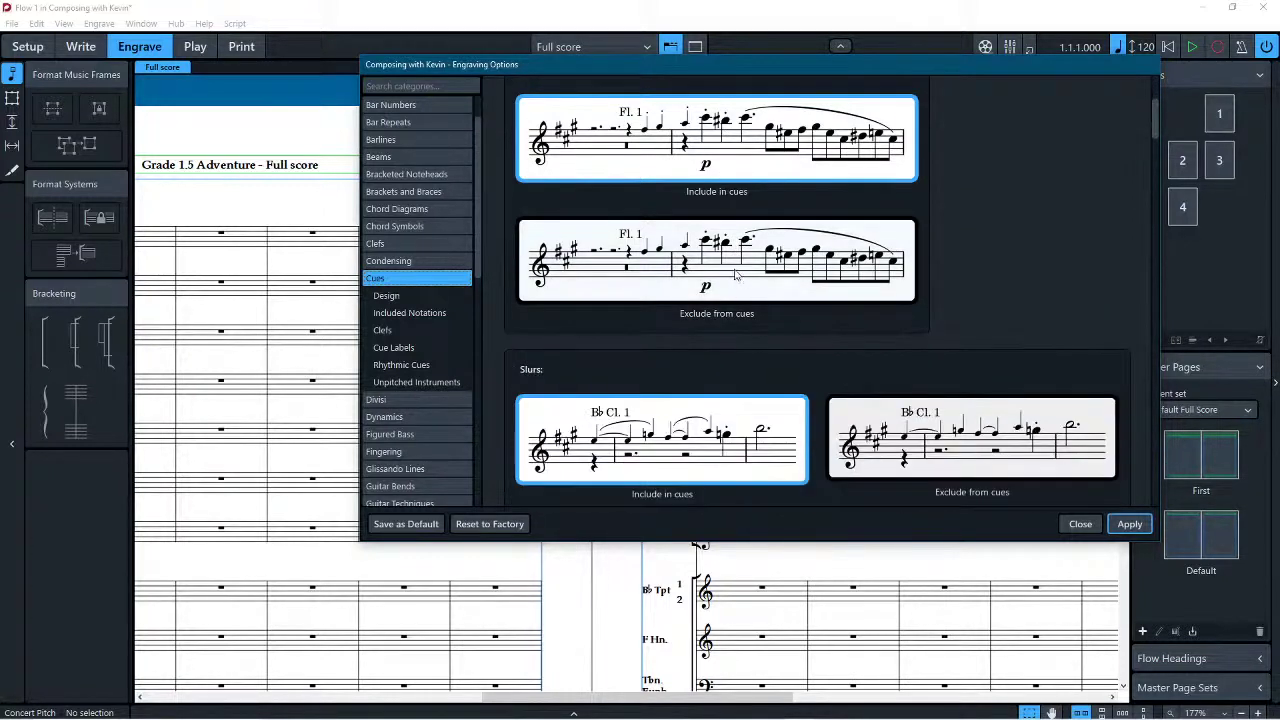
pyautogui.scroll(-1, 735, 276)
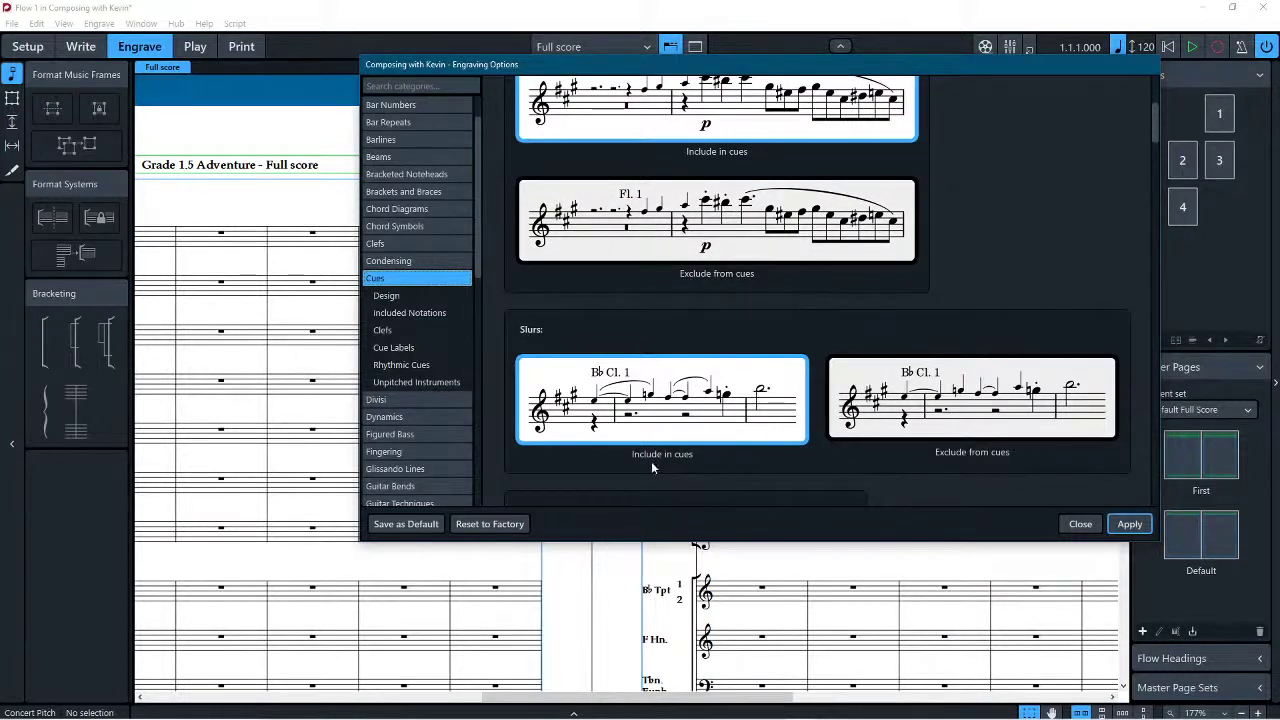
pyautogui.scroll(-3, 839, 397)
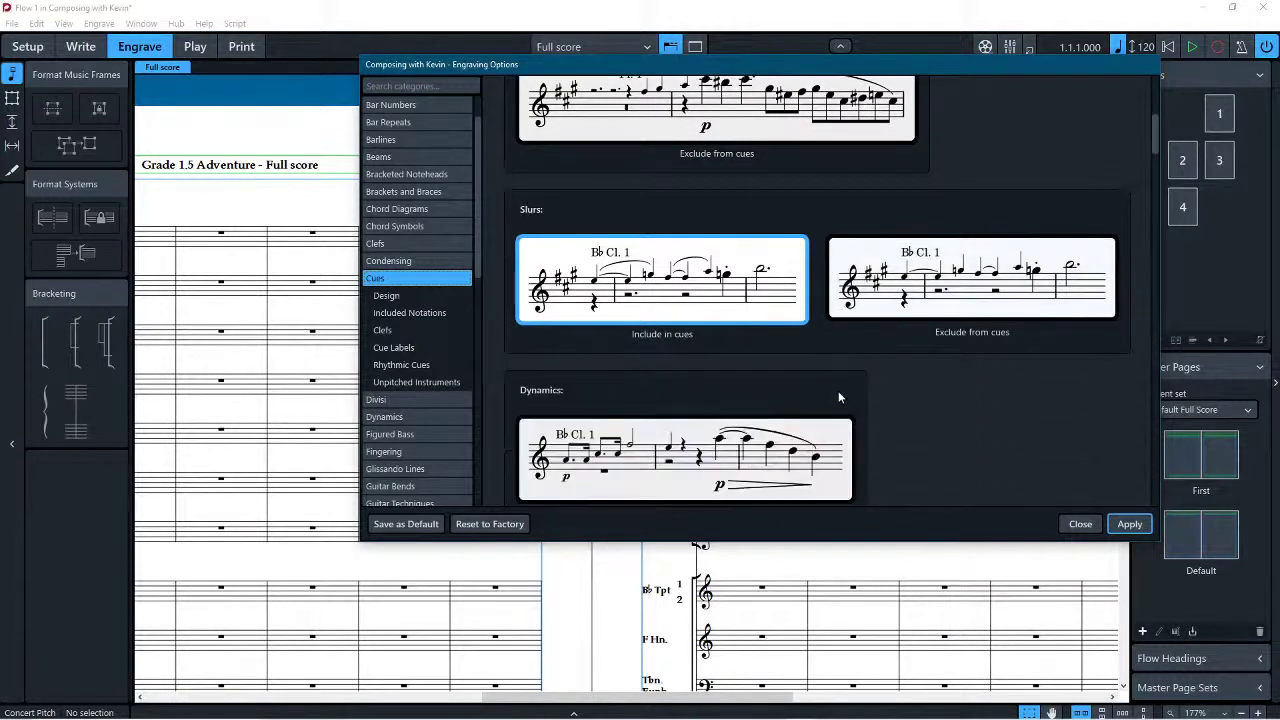
# Step: Set dynamics to be included in cues in the cue engraving options
pyautogui.scroll(-2, 839, 397)
pyautogui.scroll(-2, 839, 384)
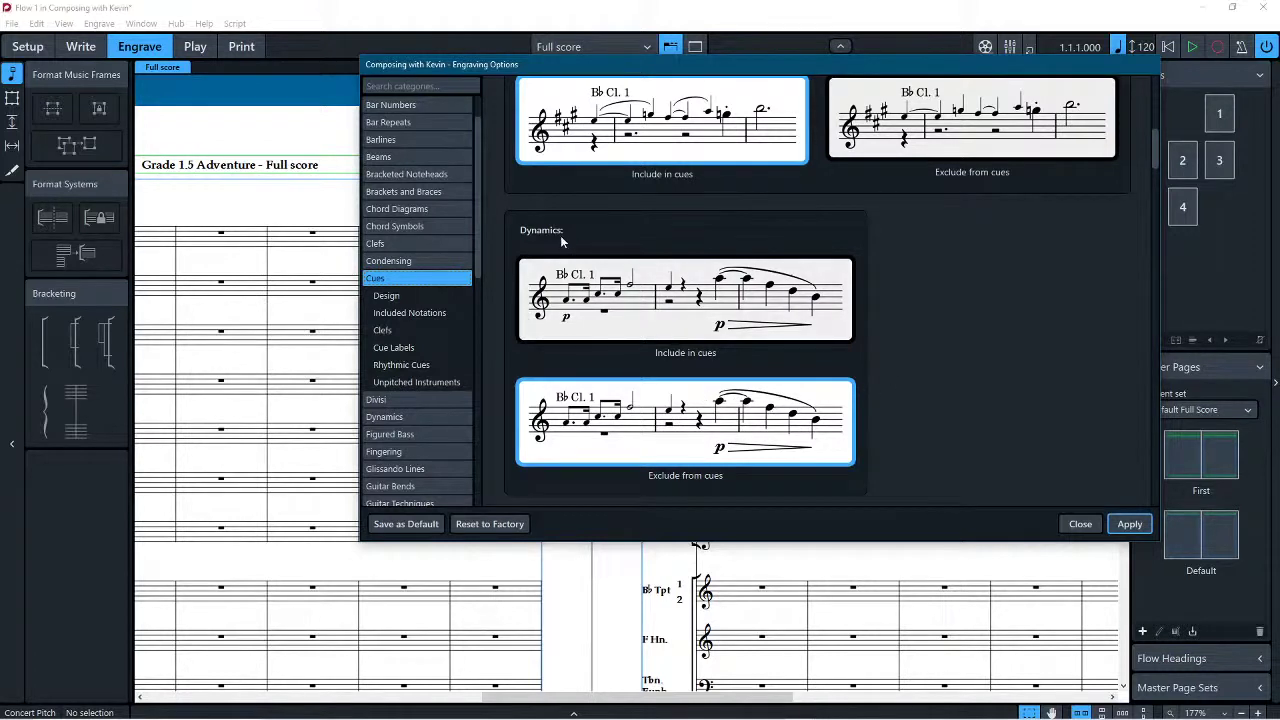
pyautogui.click(643, 304)
pyautogui.scroll(-3, 543, 234)
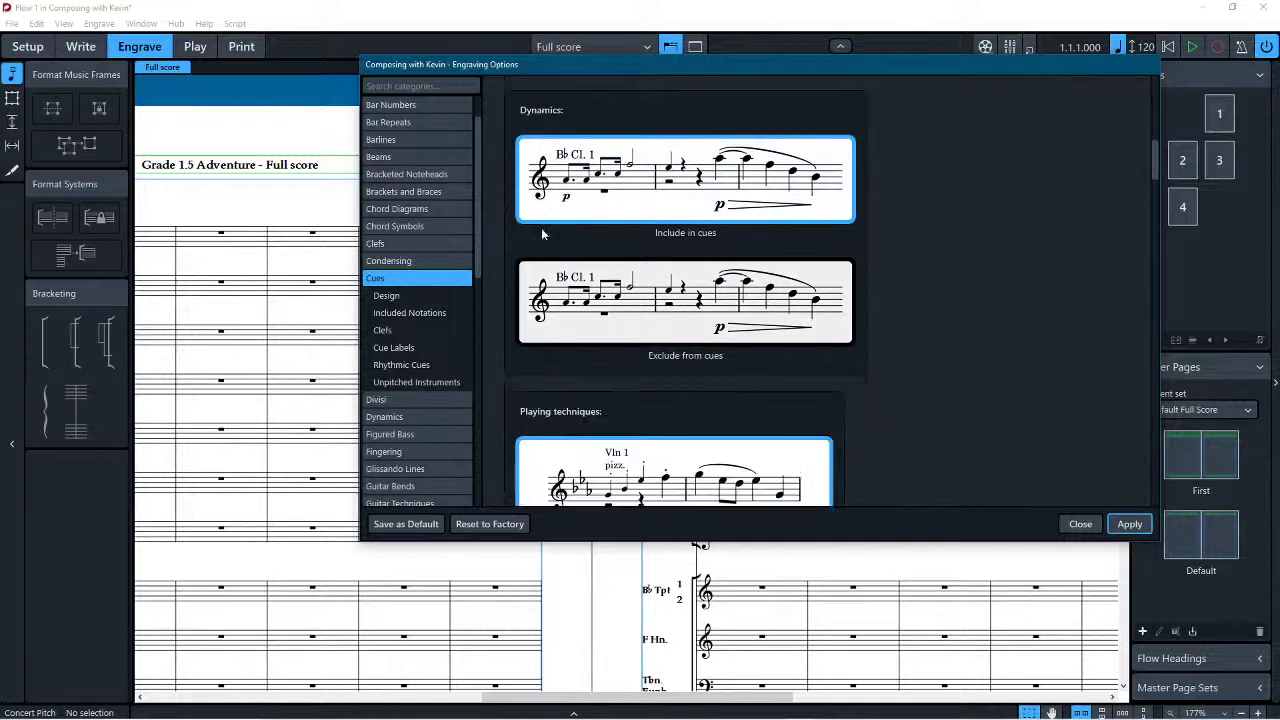
# Step: Set text to be included in cues in the cue engraving options
pyautogui.scroll(-5, 543, 234)
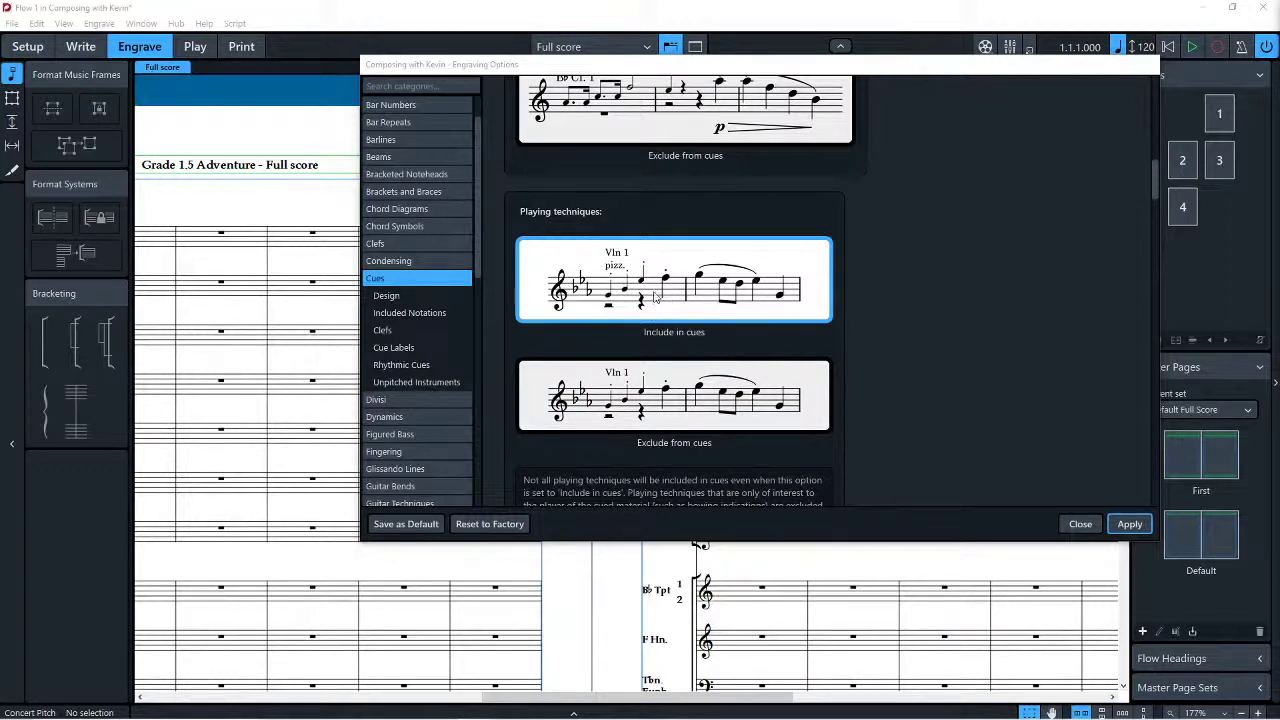
pyautogui.scroll(-1, 660, 318)
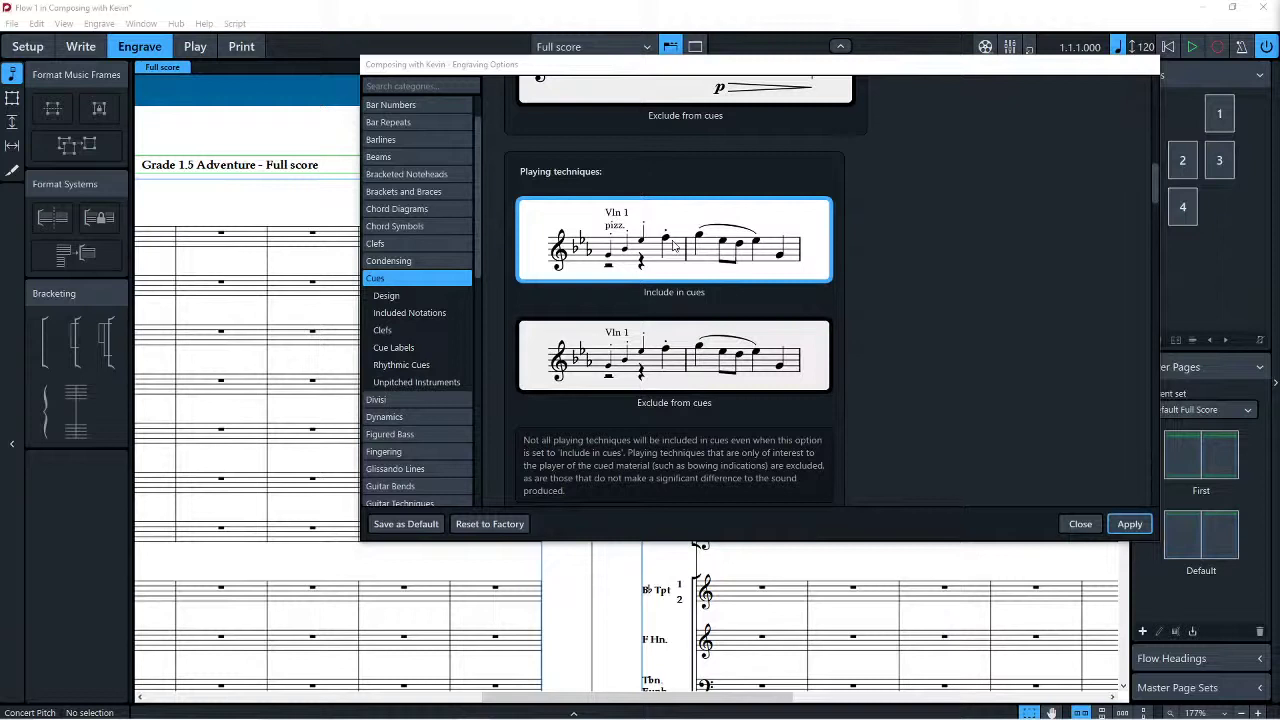
pyautogui.scroll(-5, 636, 236)
pyautogui.scroll(-2, 634, 236)
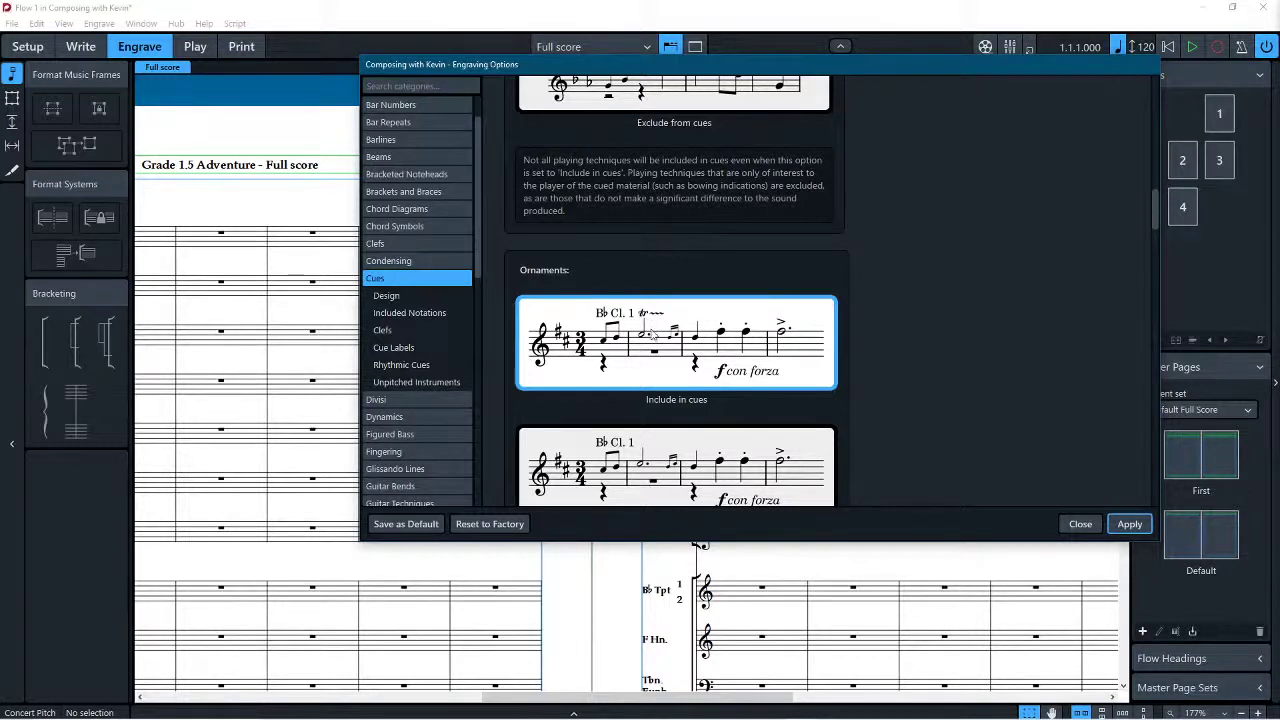
pyautogui.scroll(-1, 651, 335)
pyautogui.scroll(-5, 651, 335)
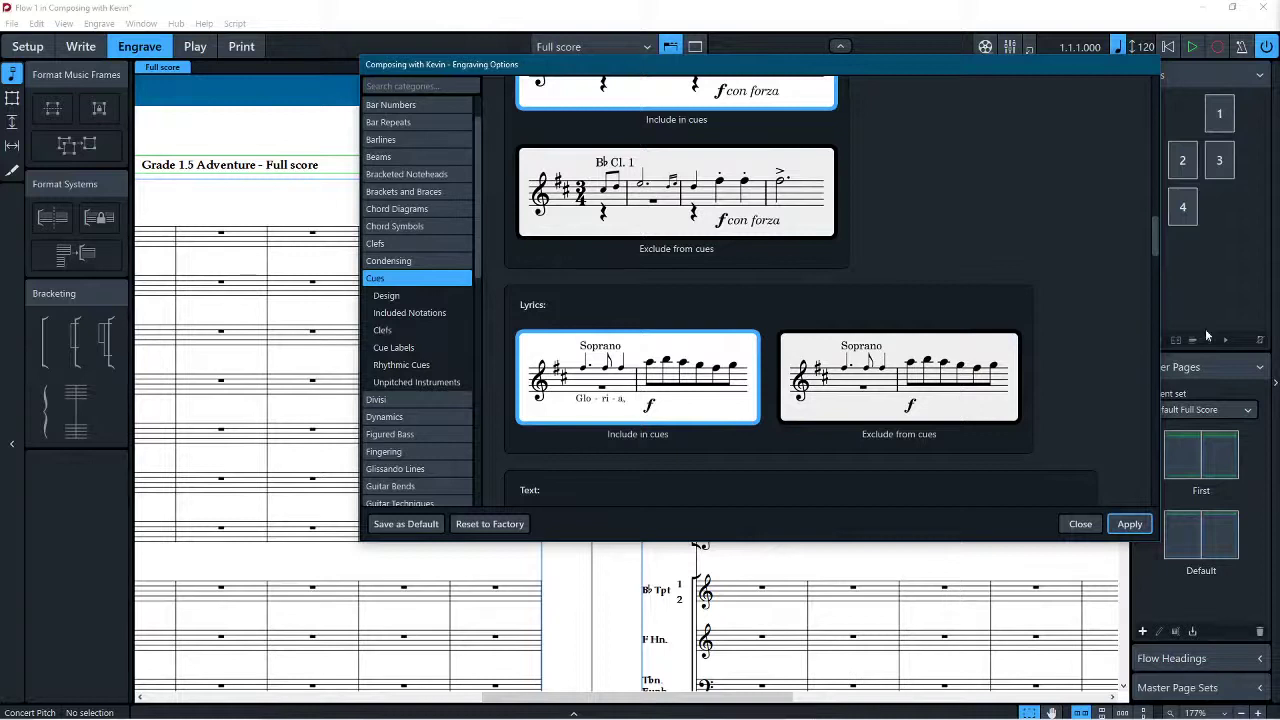
pyautogui.scroll(-5, 922, 272)
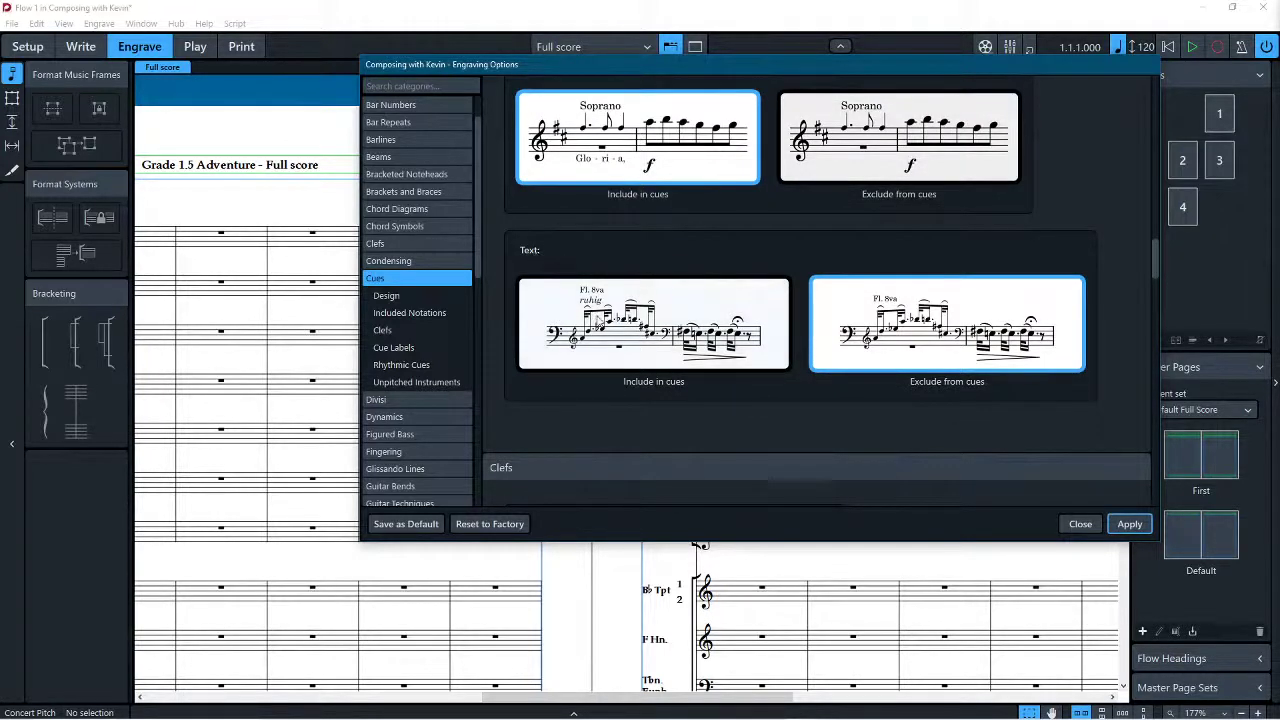
pyautogui.click(650, 320)
# Step: Set the clef at the start of the cue to use the clef of the destination instrument
pyautogui.scroll(-5, 806, 311)
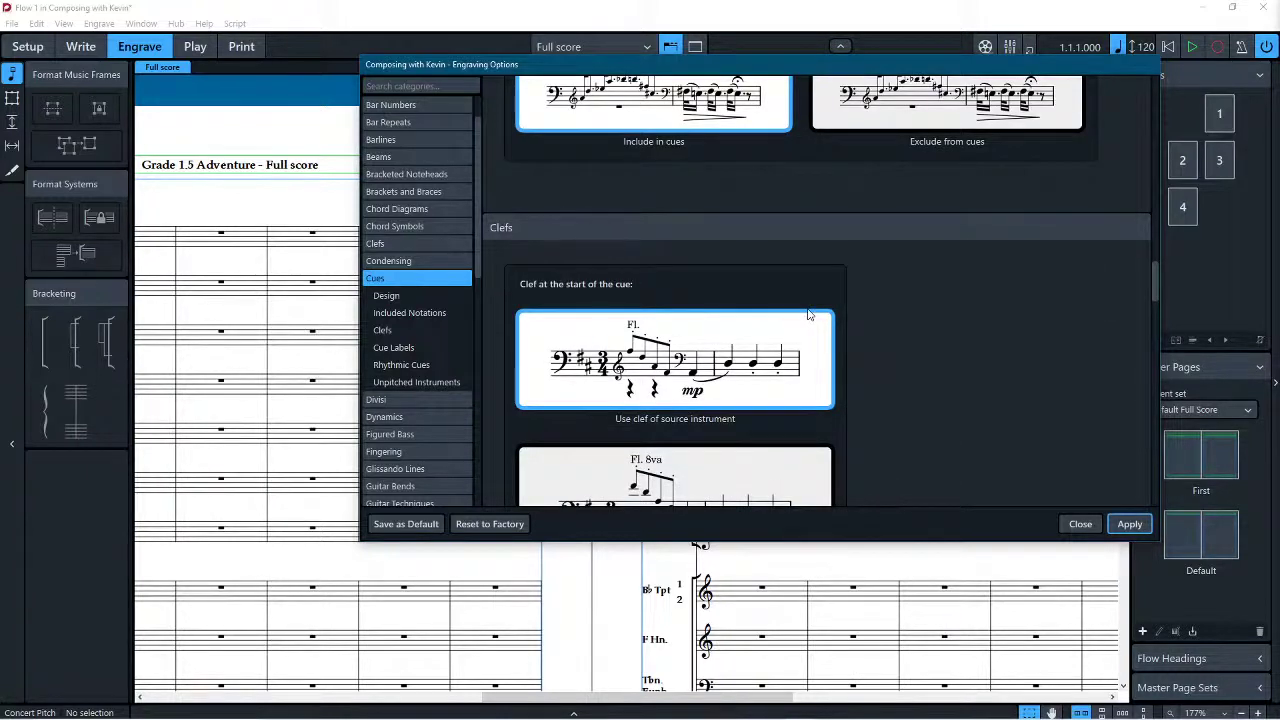
pyautogui.scroll(-2, 810, 315)
pyautogui.scroll(7, 815, 300)
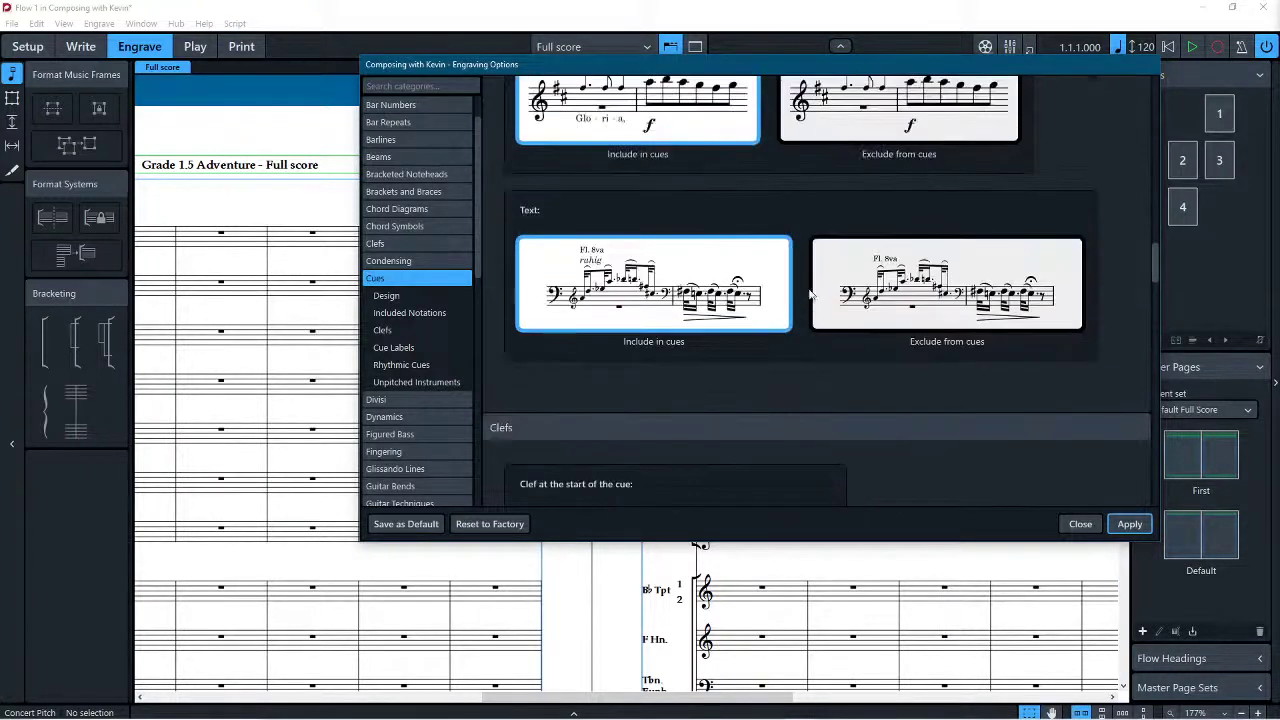
pyautogui.scroll(5, 715, 225)
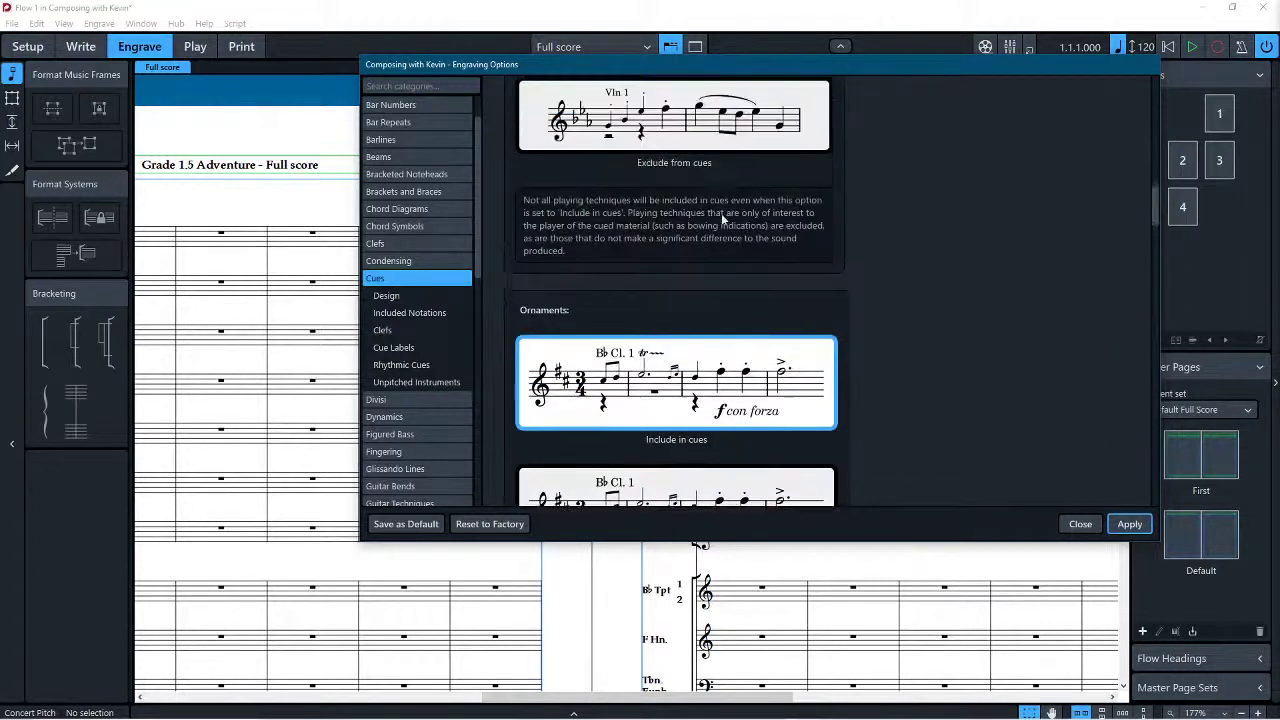
pyautogui.scroll(-2, 709, 230)
pyautogui.scroll(-6, 709, 230)
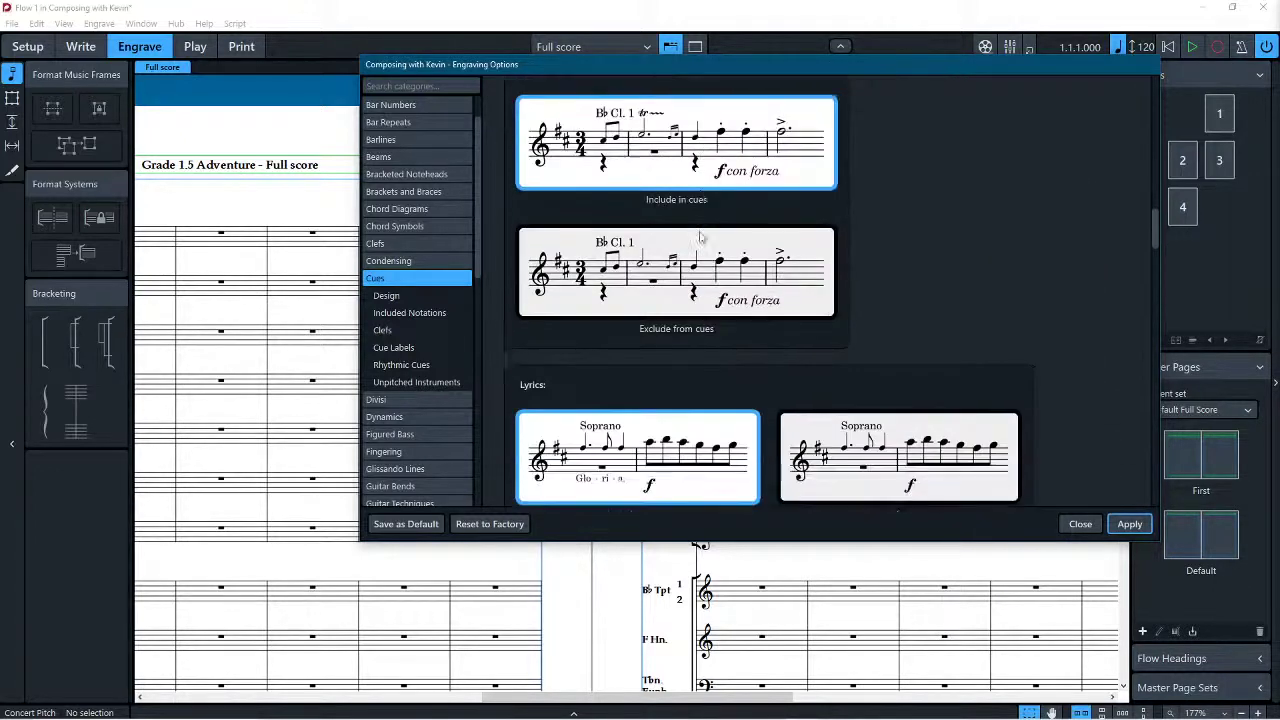
pyautogui.scroll(-1, 705, 230)
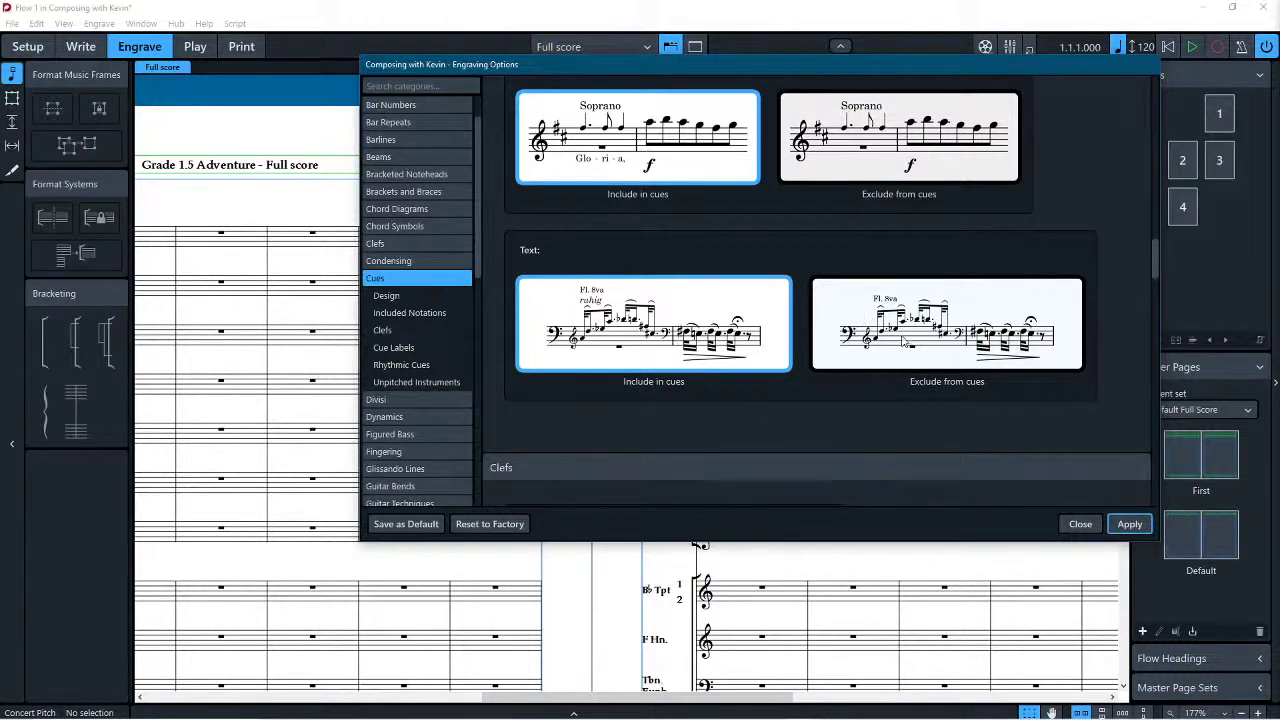
pyautogui.scroll(-5, 823, 289)
pyautogui.scroll(-2, 785, 292)
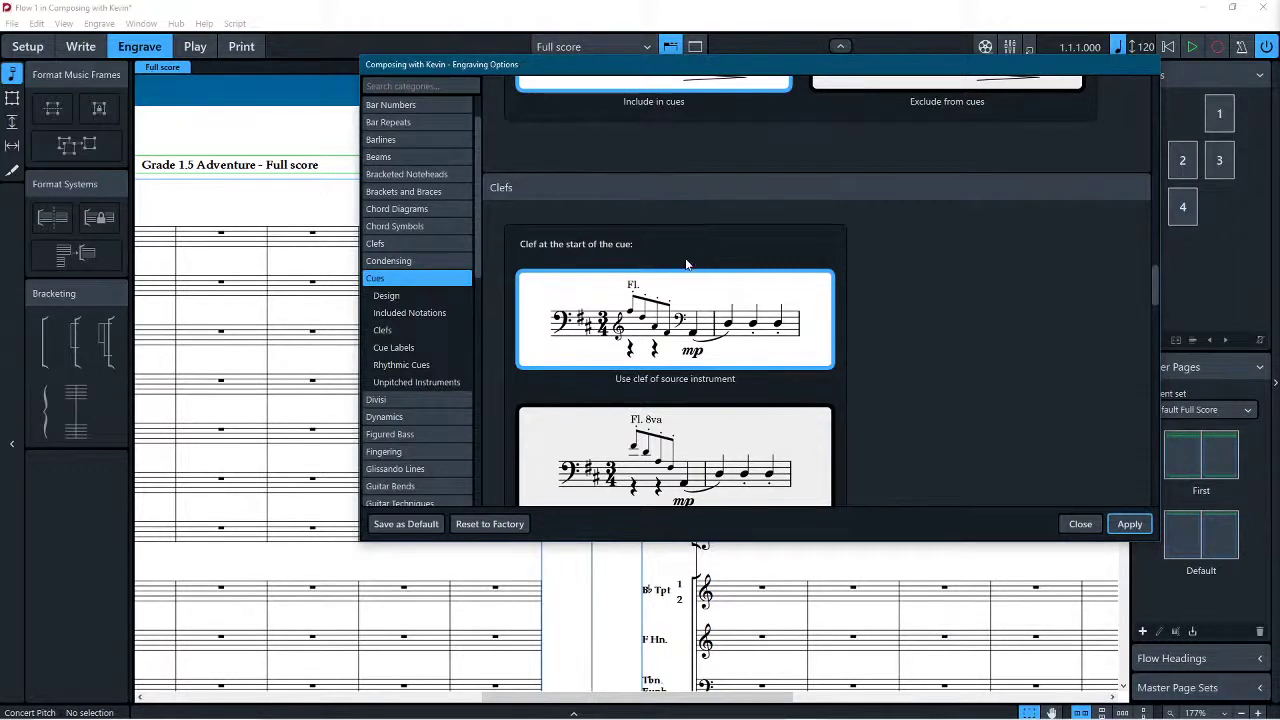
pyautogui.scroll(-1, 676, 273)
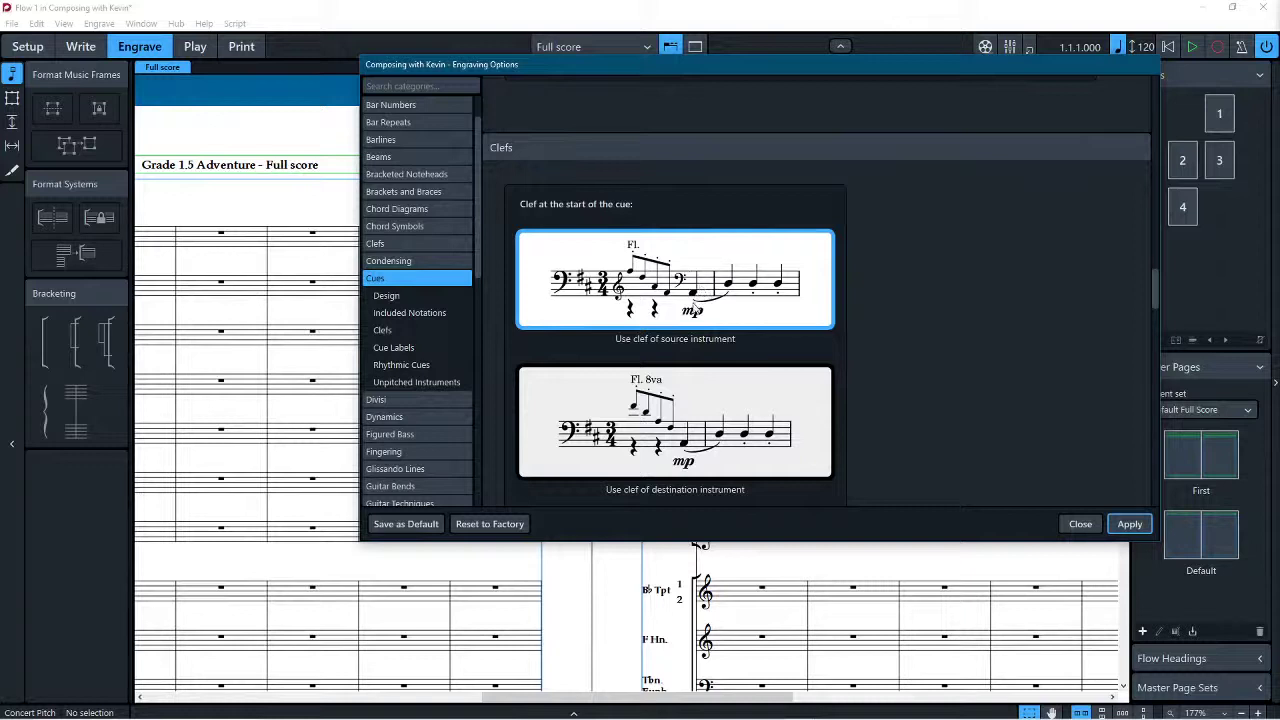
pyautogui.scroll(-1, 963, 328)
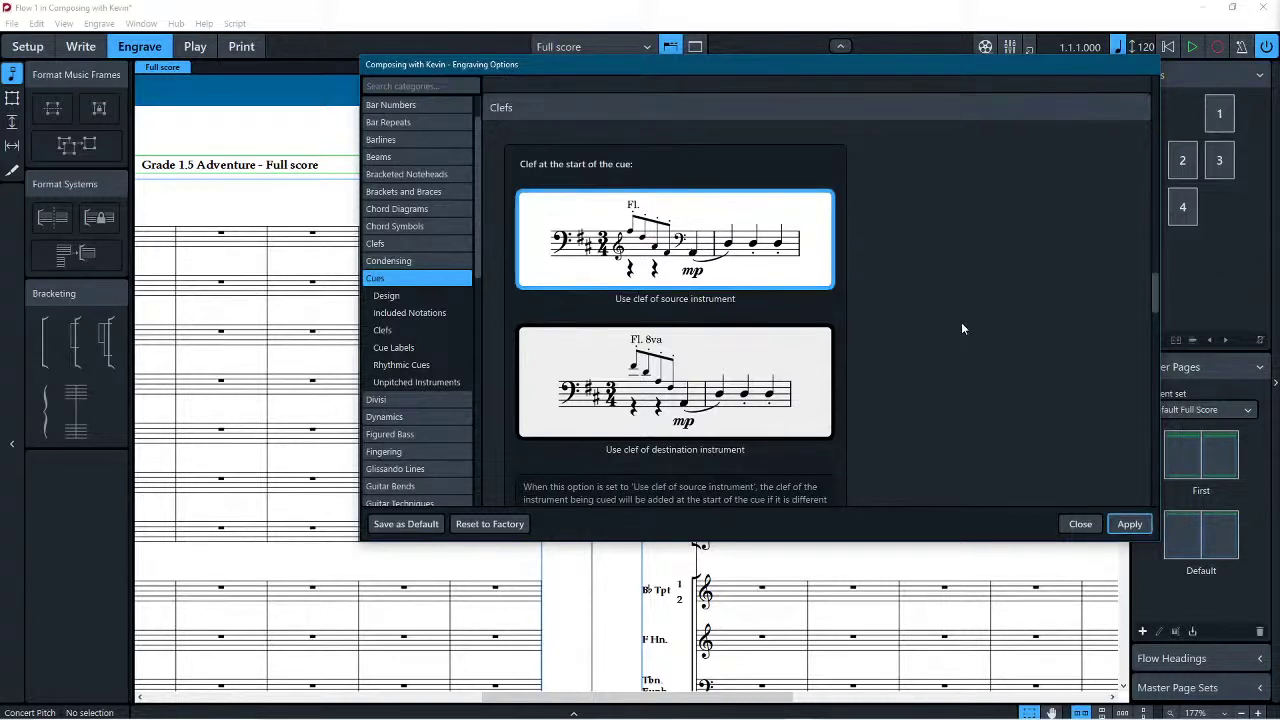
pyautogui.click(760, 382)
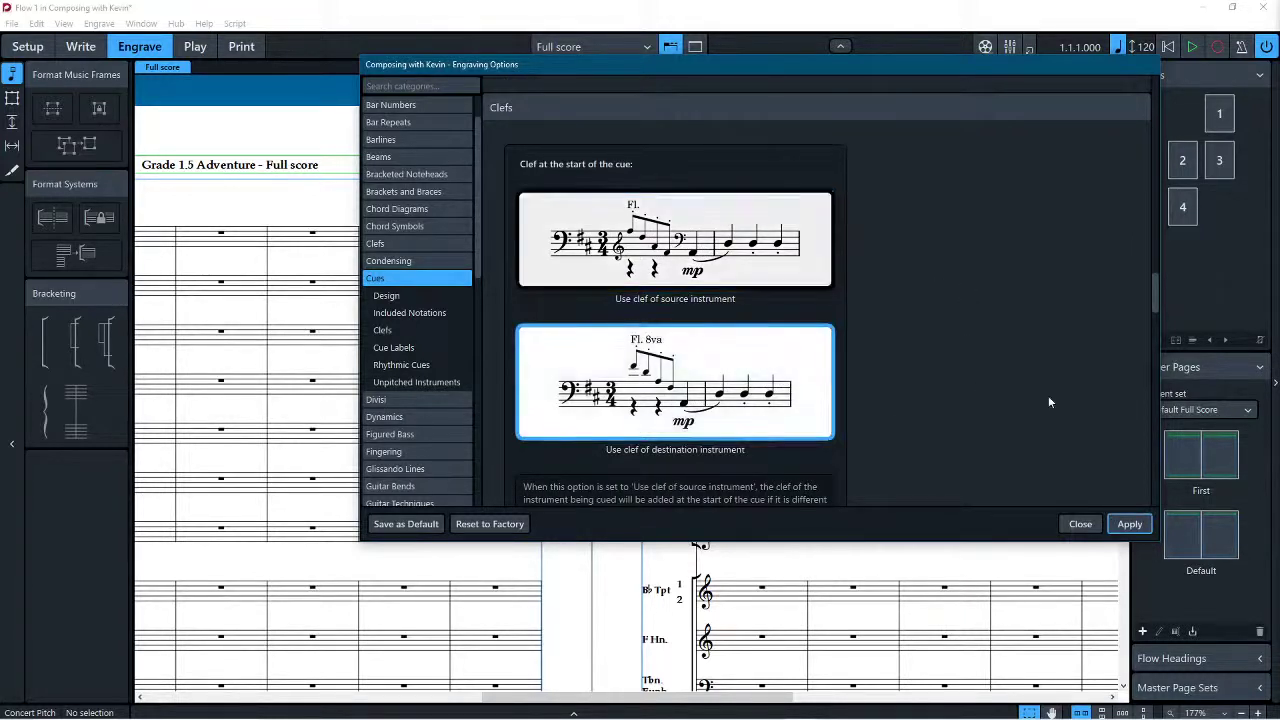
# Step: Set the placement of cue labels to always above the staff
pyautogui.scroll(-10, 960, 366)
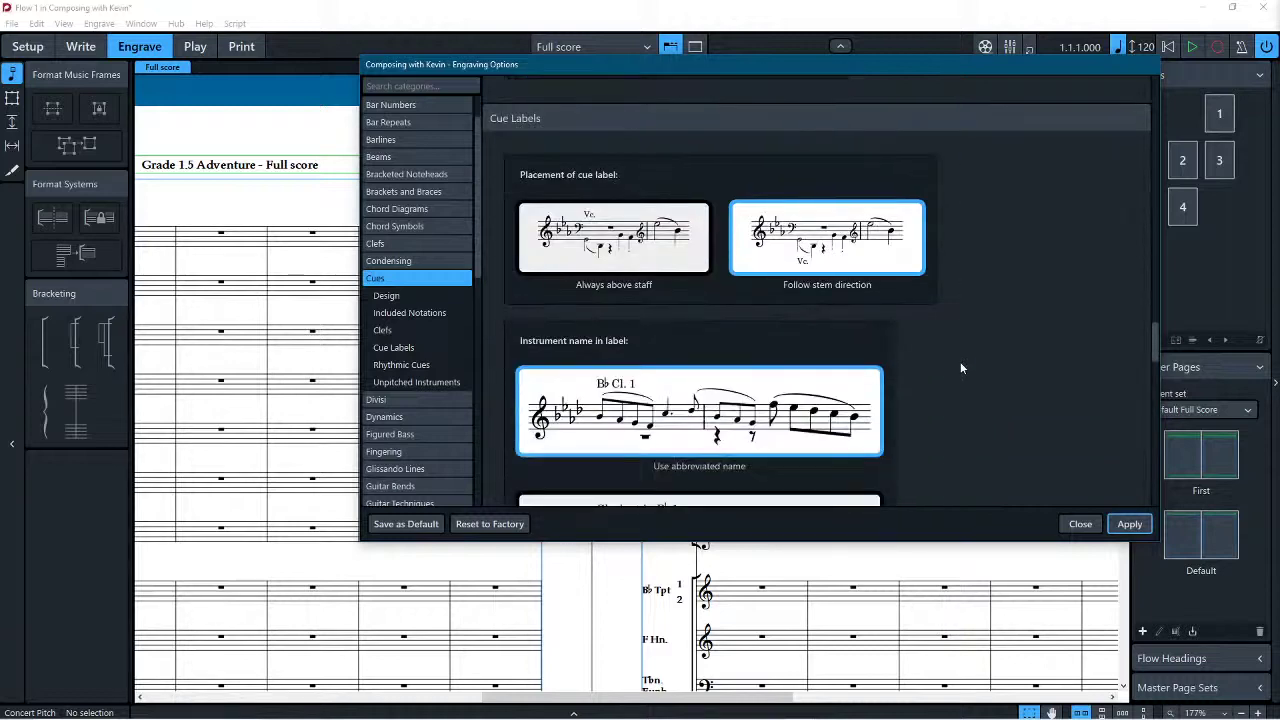
pyautogui.moveTo(1117, 708)
pyautogui.click(614, 238)
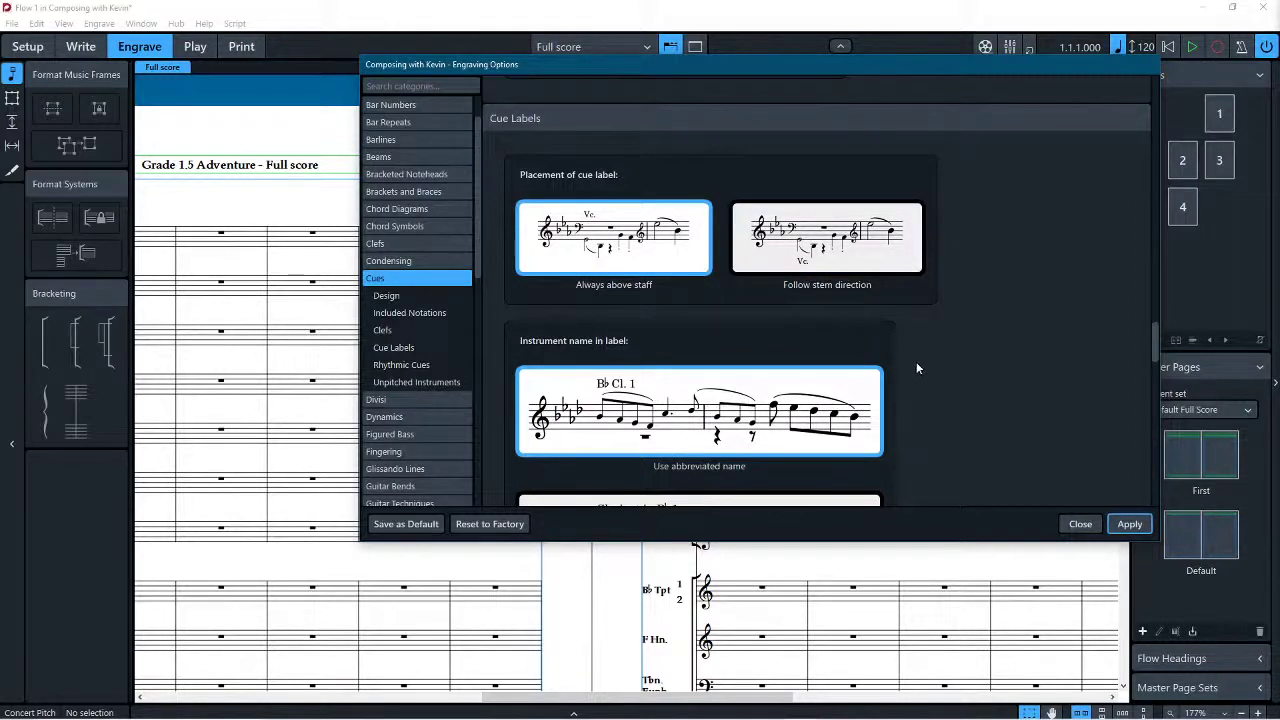
# Step: Exclude the octave transposition from the cue label
pyautogui.scroll(-1, 915, 362)
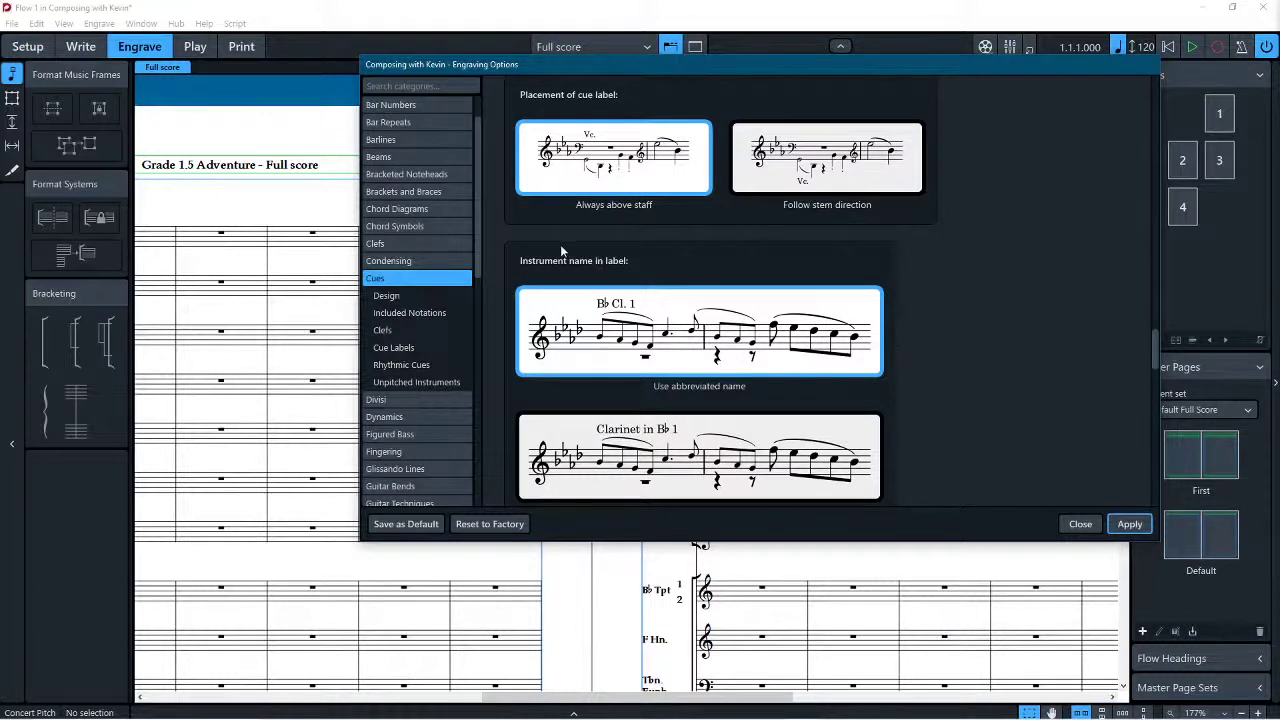
pyautogui.scroll(-1, 566, 255)
pyautogui.scroll(-2, 679, 294)
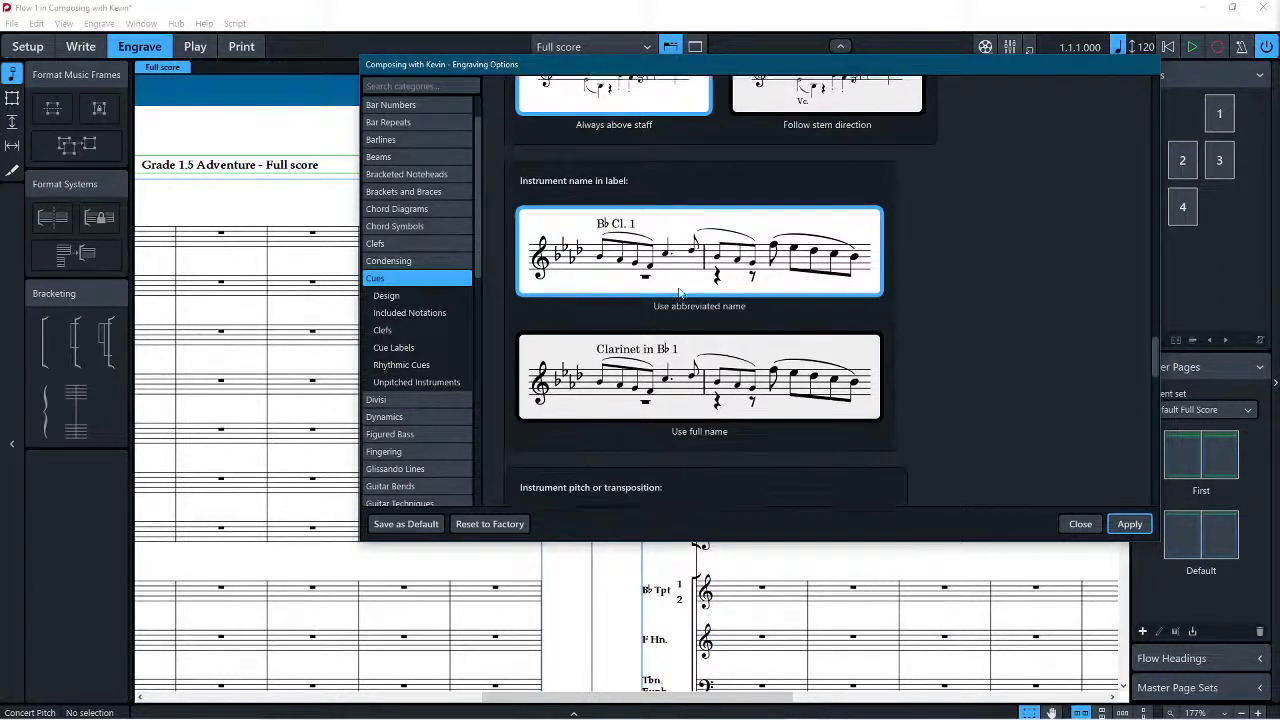
pyautogui.scroll(-2, 679, 293)
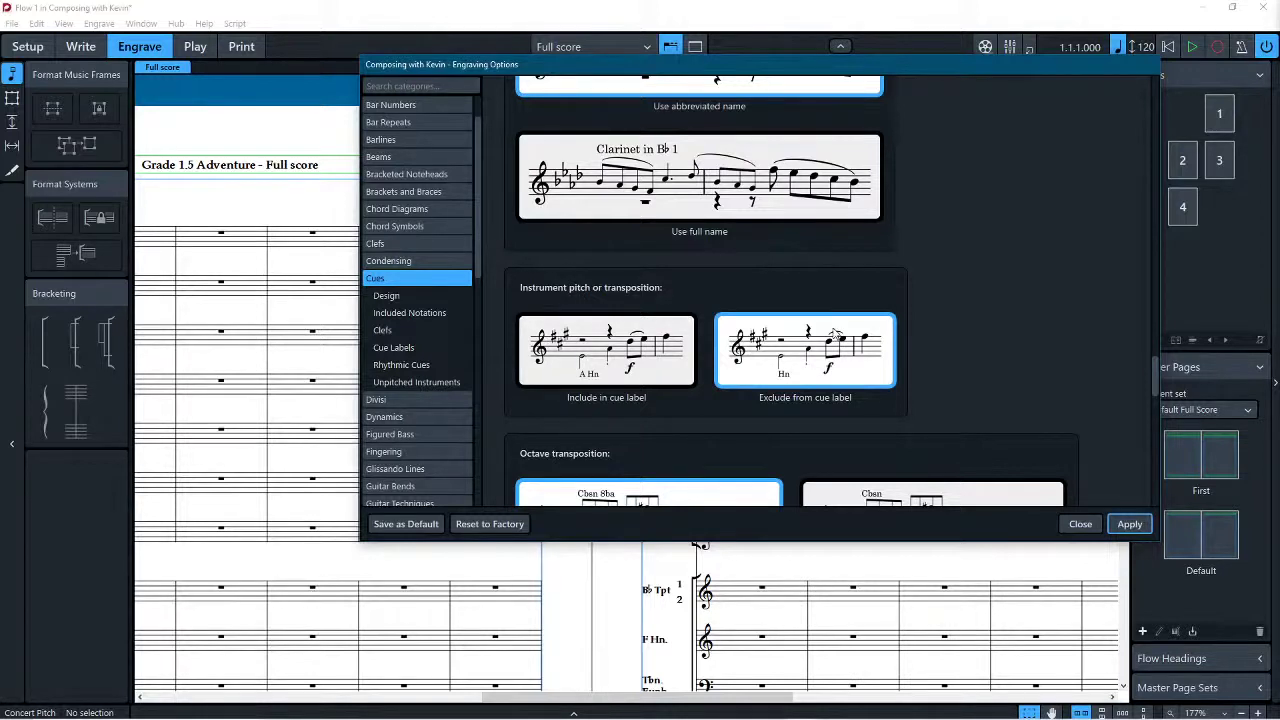
pyautogui.scroll(-3, 836, 336)
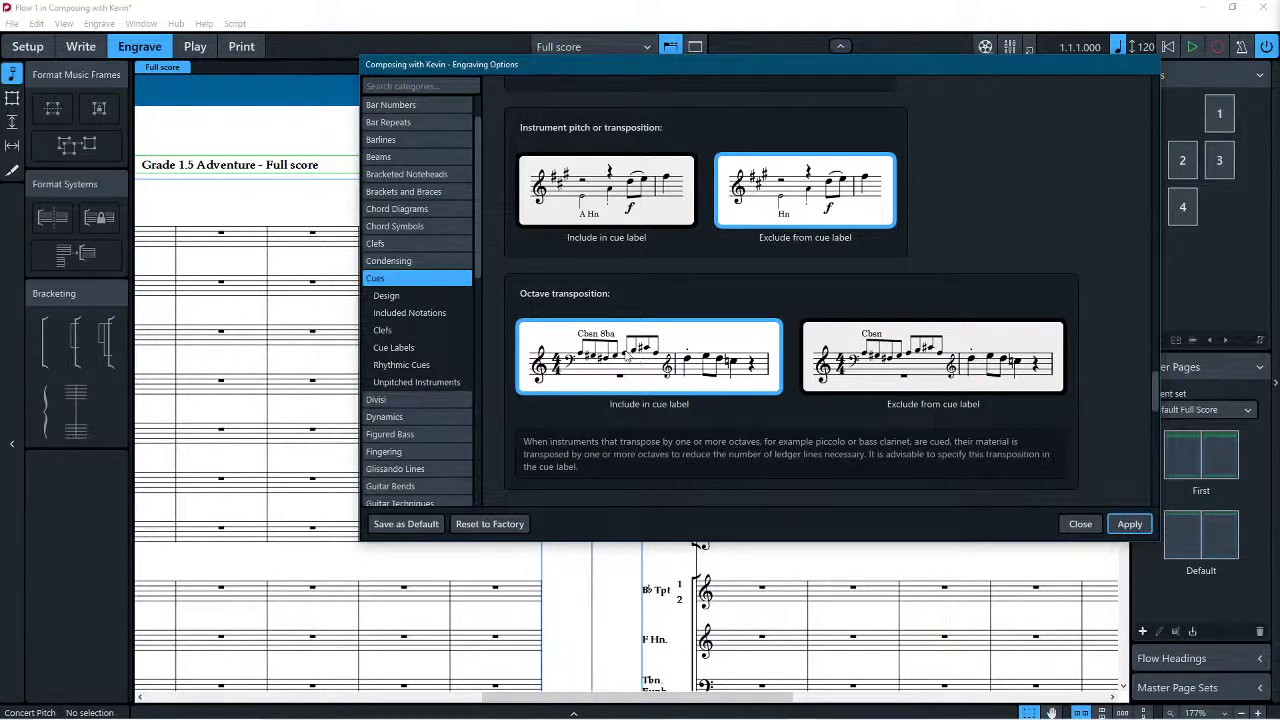
pyautogui.click(935, 385)
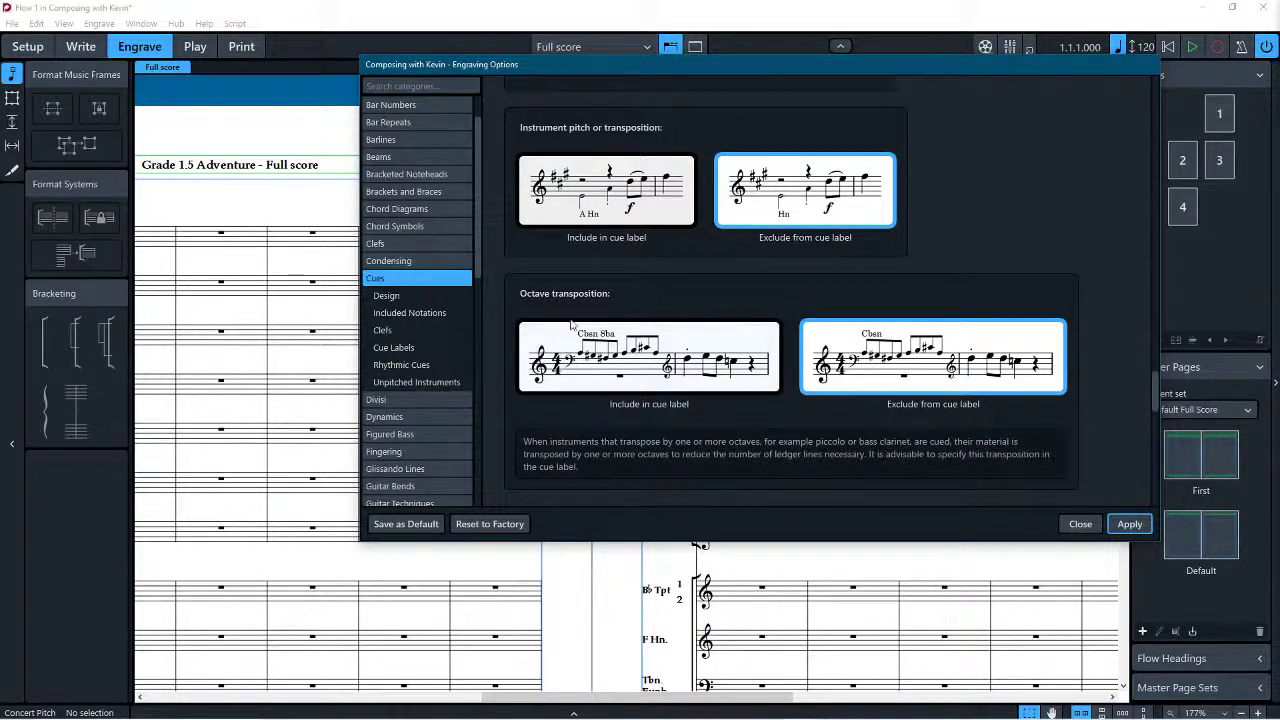
# Step: Set the additional label at the end of a cue to show 'Play' at the next entry
pyautogui.scroll(-3, 578, 347)
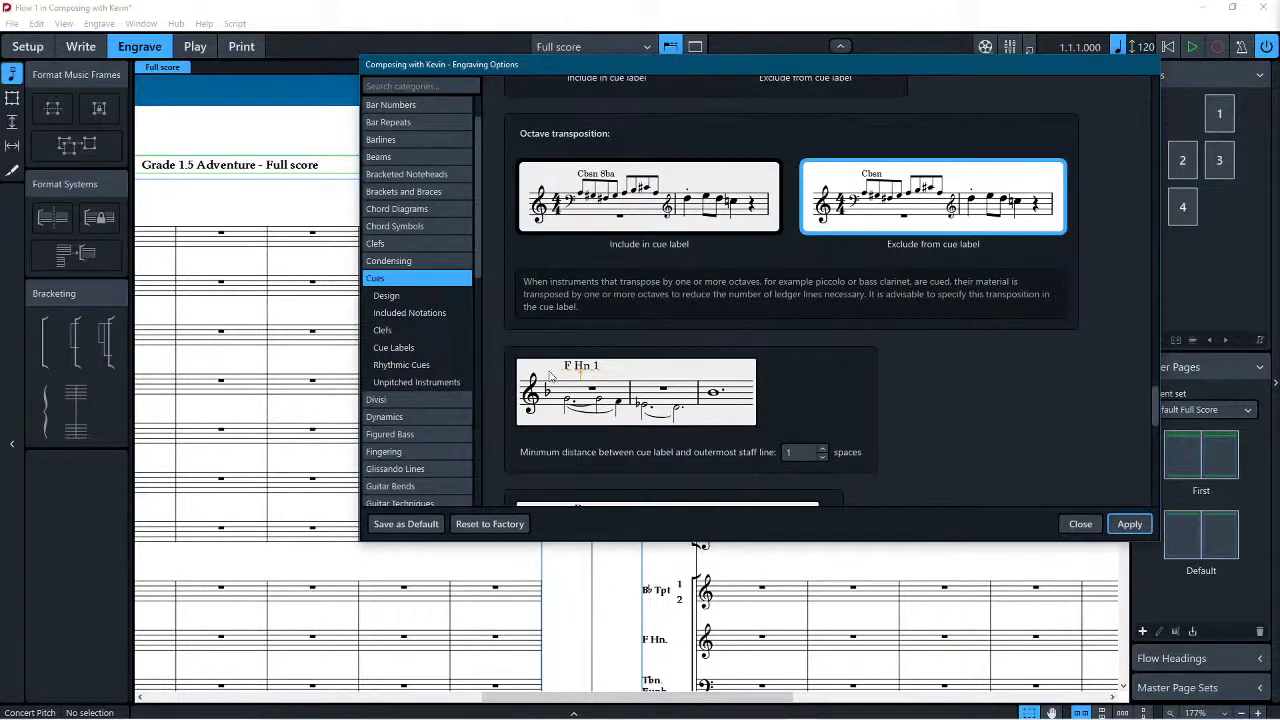
pyautogui.scroll(-3, 740, 410)
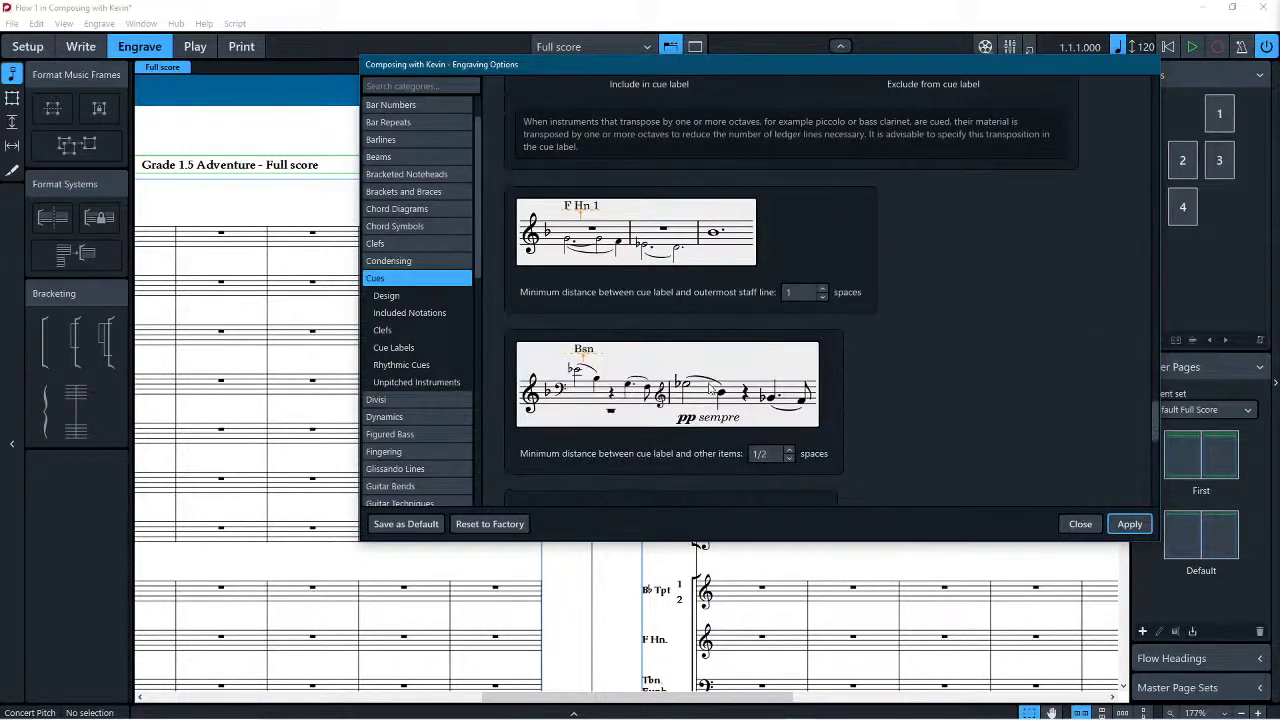
pyautogui.scroll(-2, 701, 386)
pyautogui.scroll(-3, 701, 386)
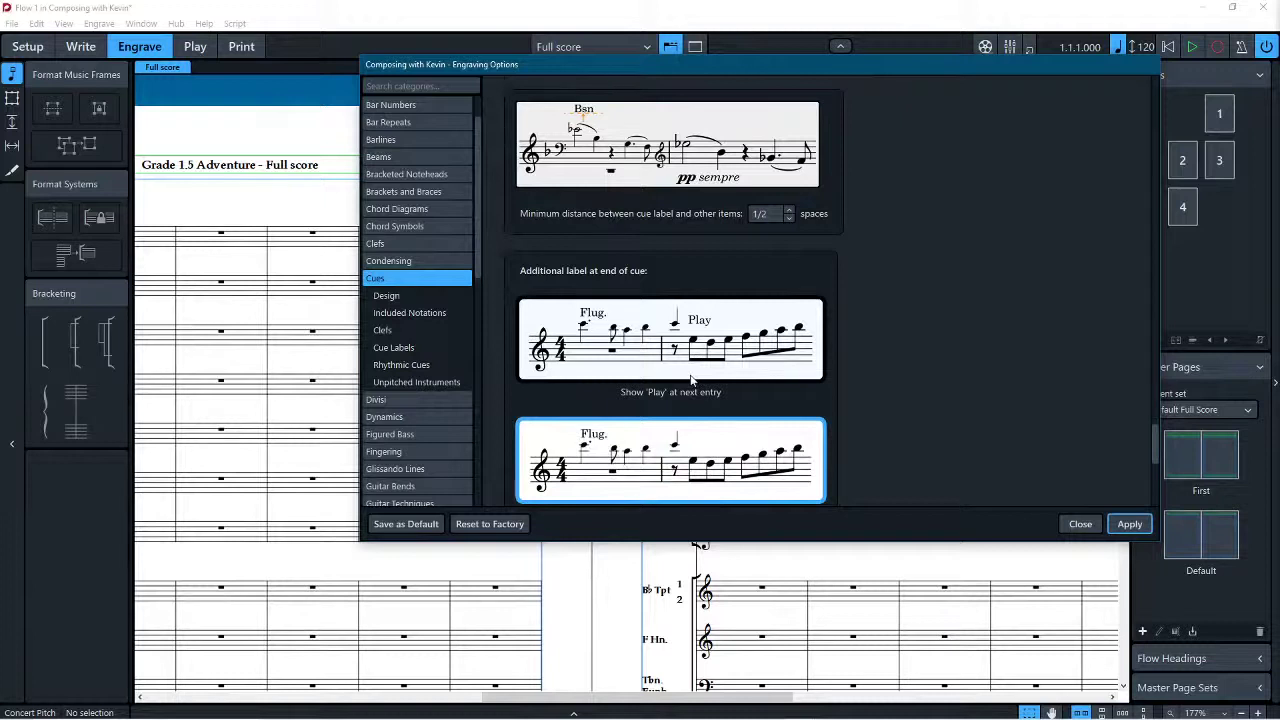
pyautogui.click(690, 318)
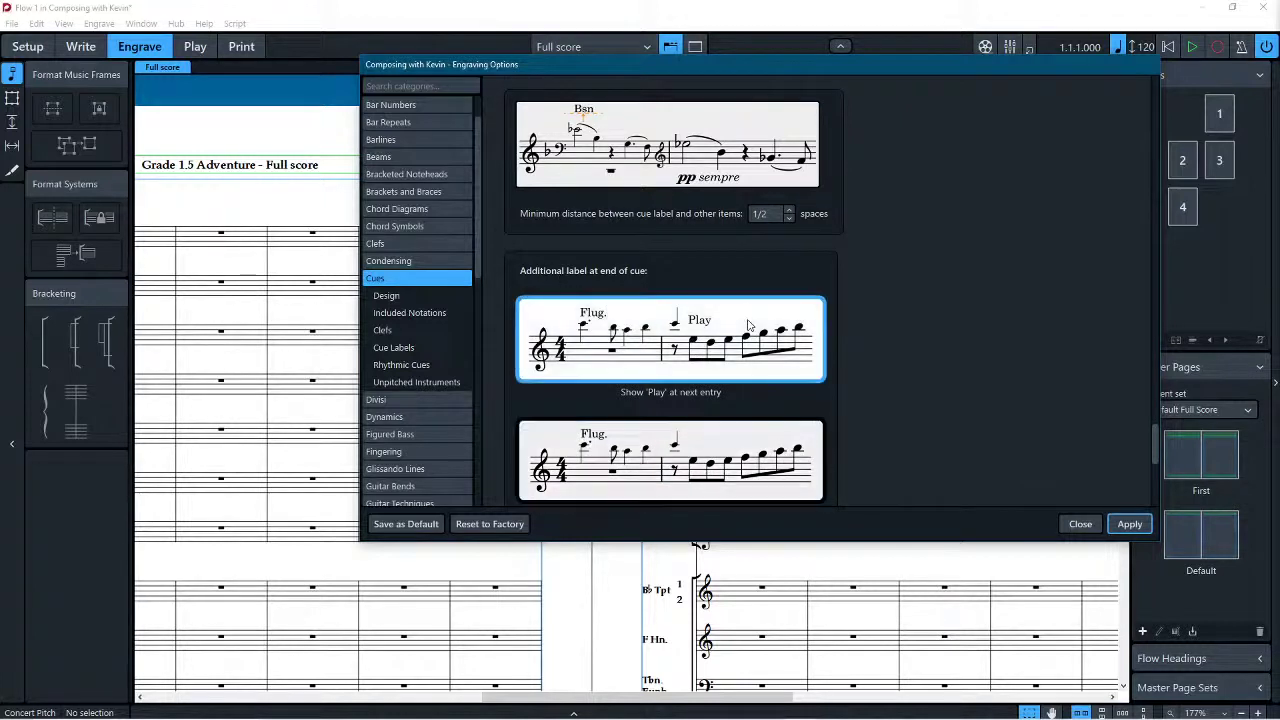
# Step: Review the remaining cue options for rhythmic cues and unpitched instruments
pyautogui.scroll(-4, 927, 356)
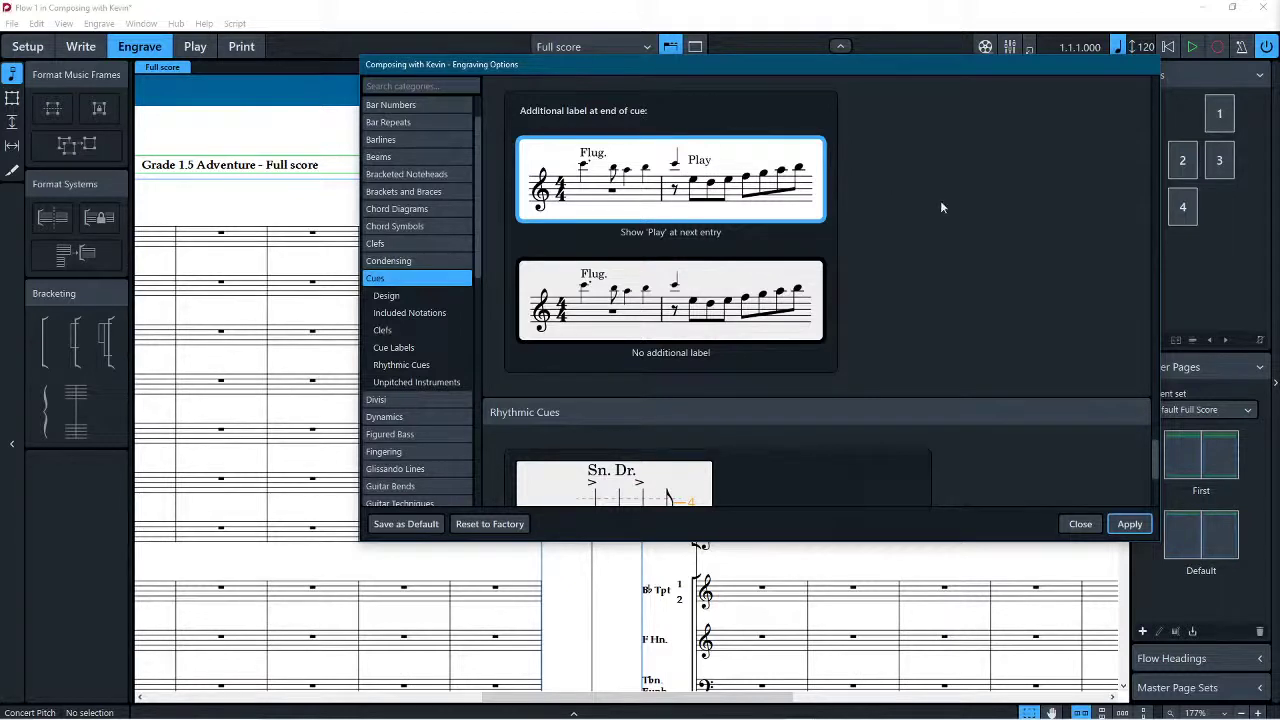
pyautogui.scroll(-2, 842, 212)
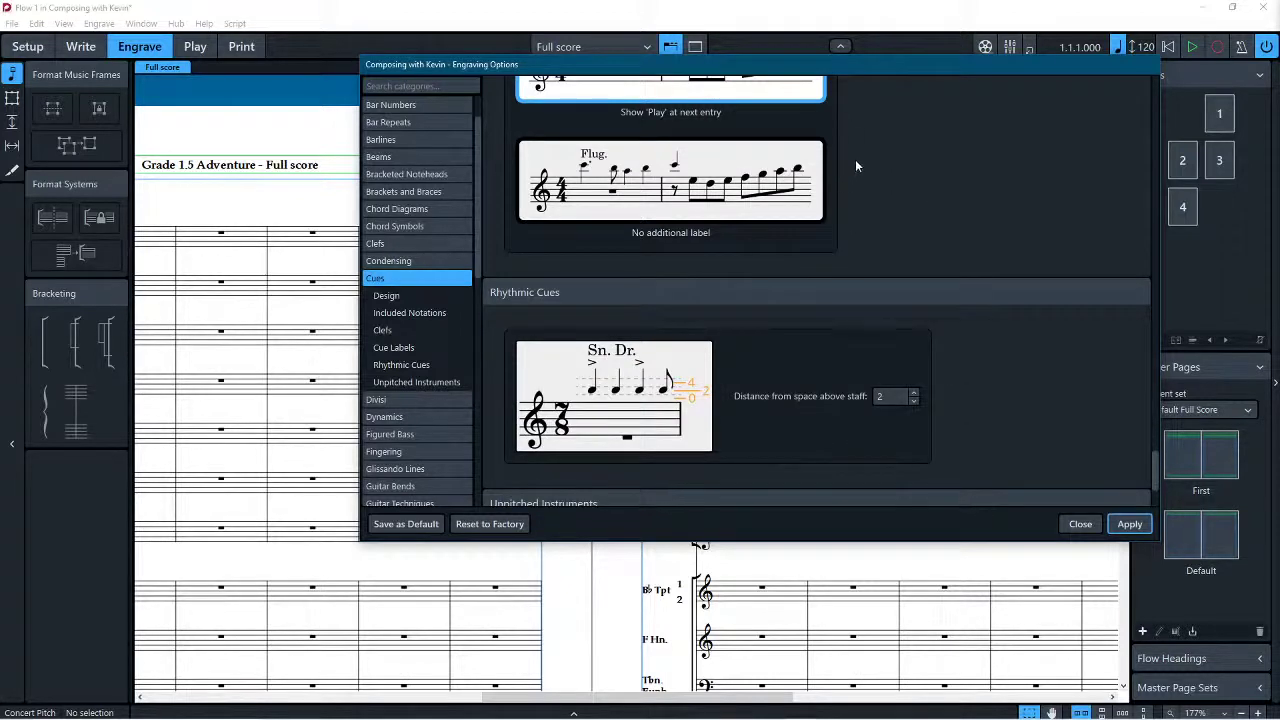
pyautogui.scroll(-3, 860, 170)
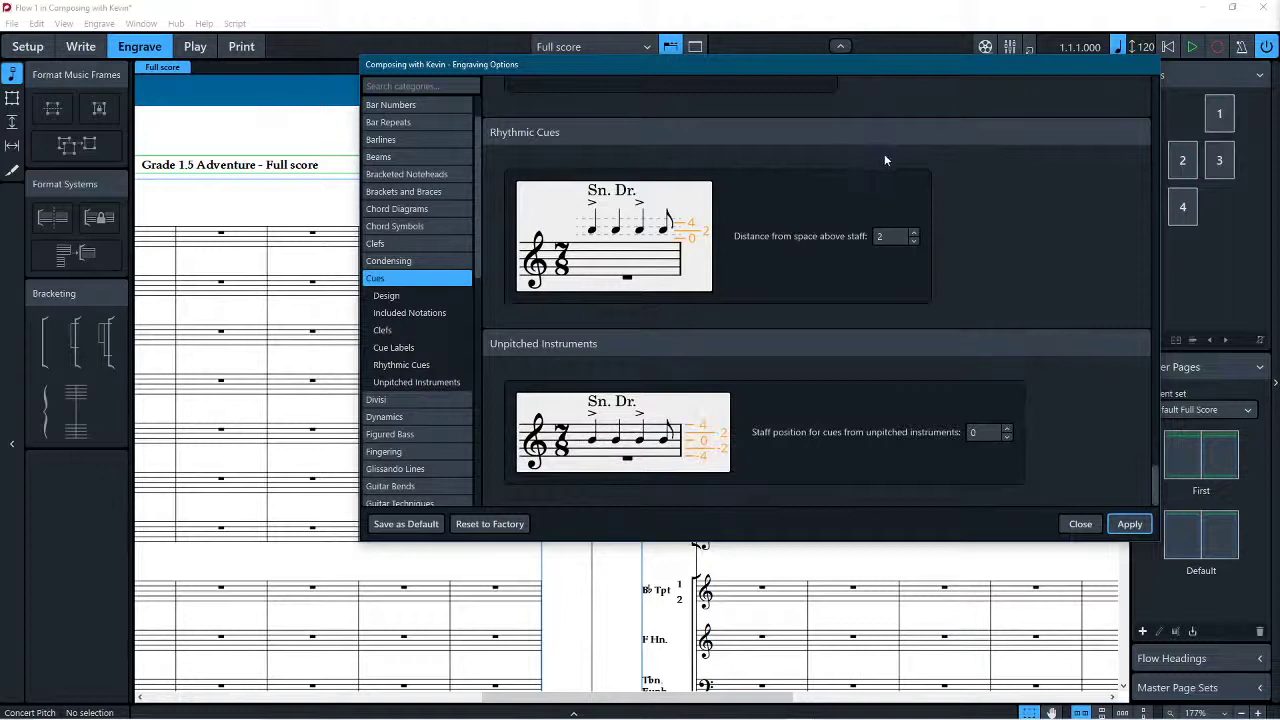
pyautogui.scroll(-1, 868, 178)
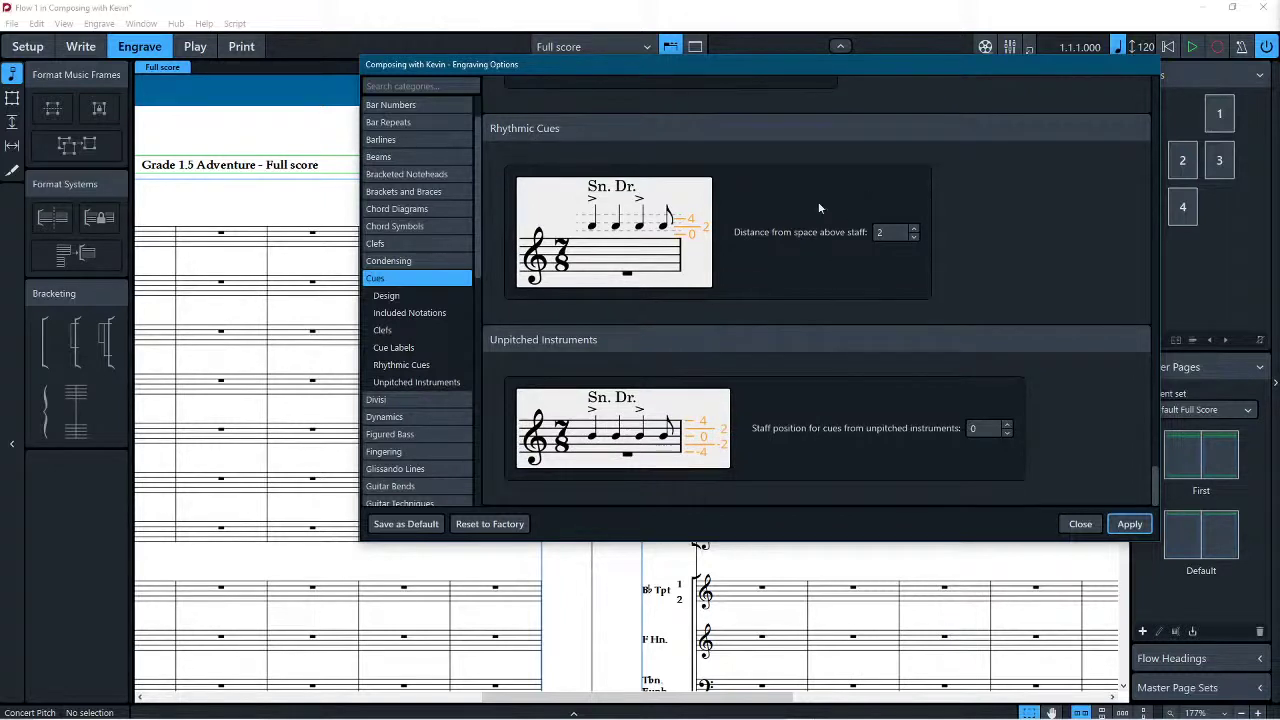
# Step: Review the divisi options and the player label options for condensing, including player number separators and unison indications
pyautogui.click(394, 399)
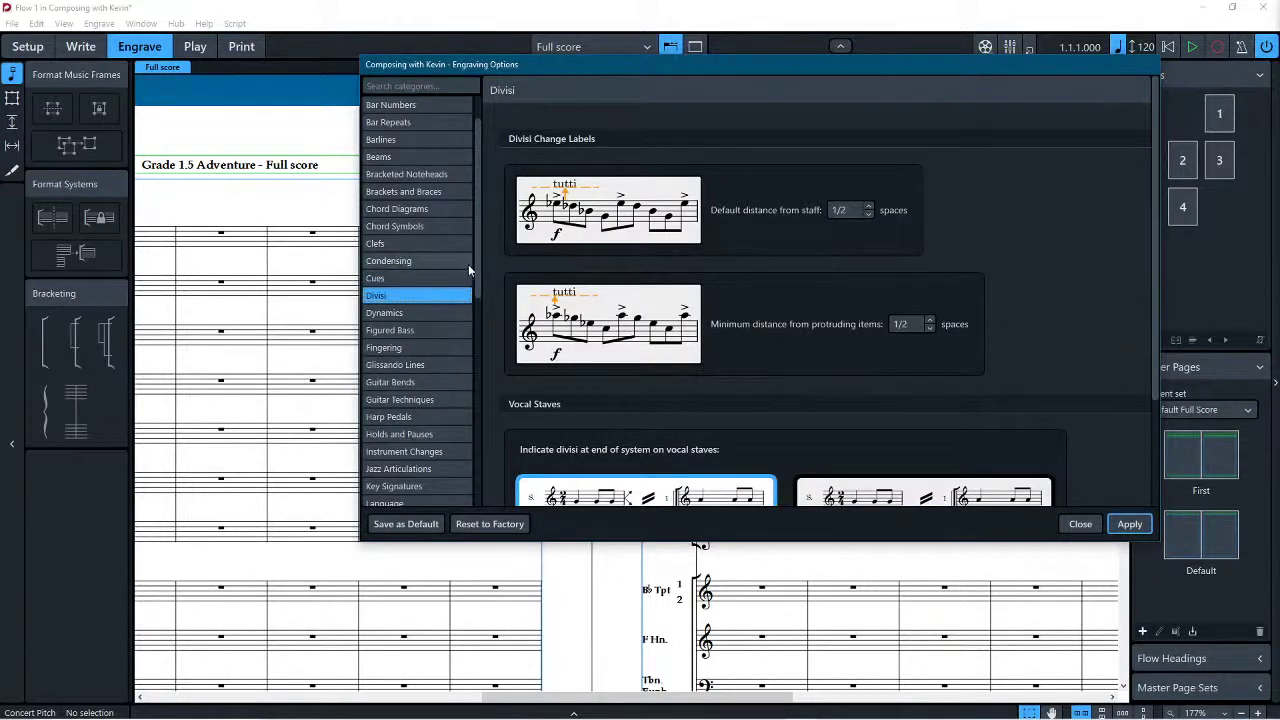
pyautogui.click(424, 259)
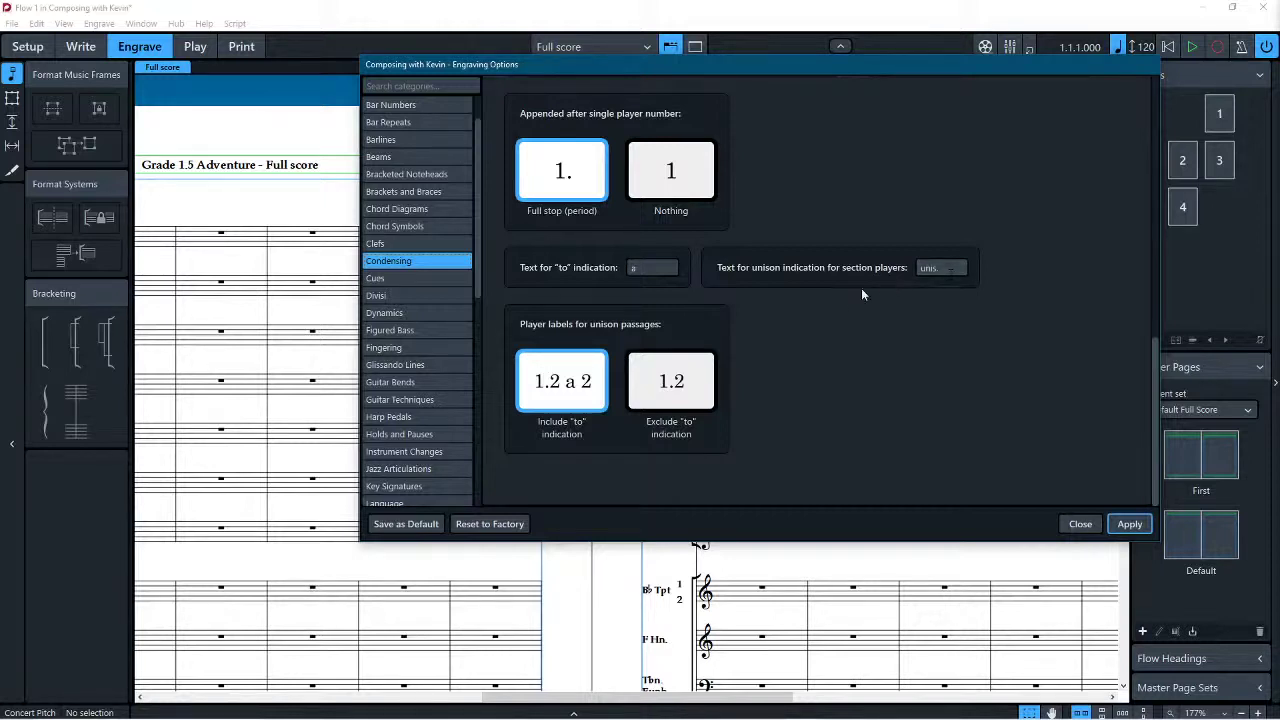
pyautogui.scroll(2, 818, 330)
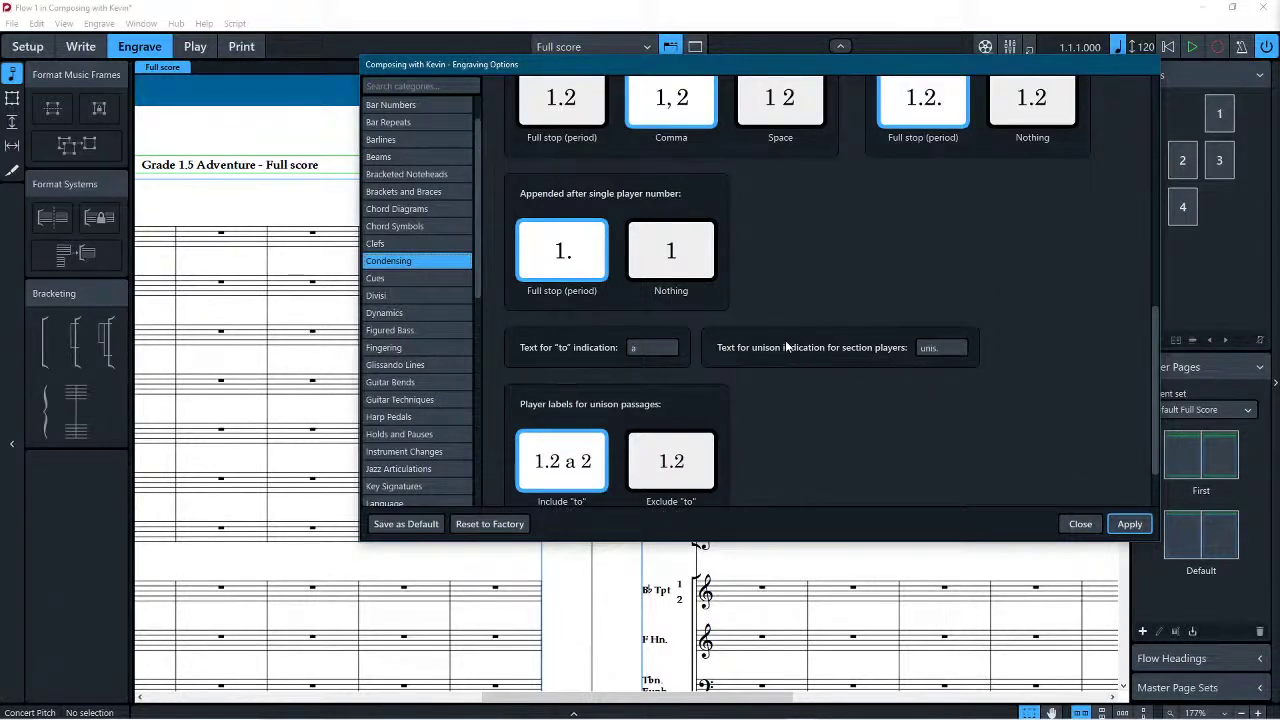
pyautogui.scroll(1, 785, 345)
pyautogui.scroll(2, 779, 341)
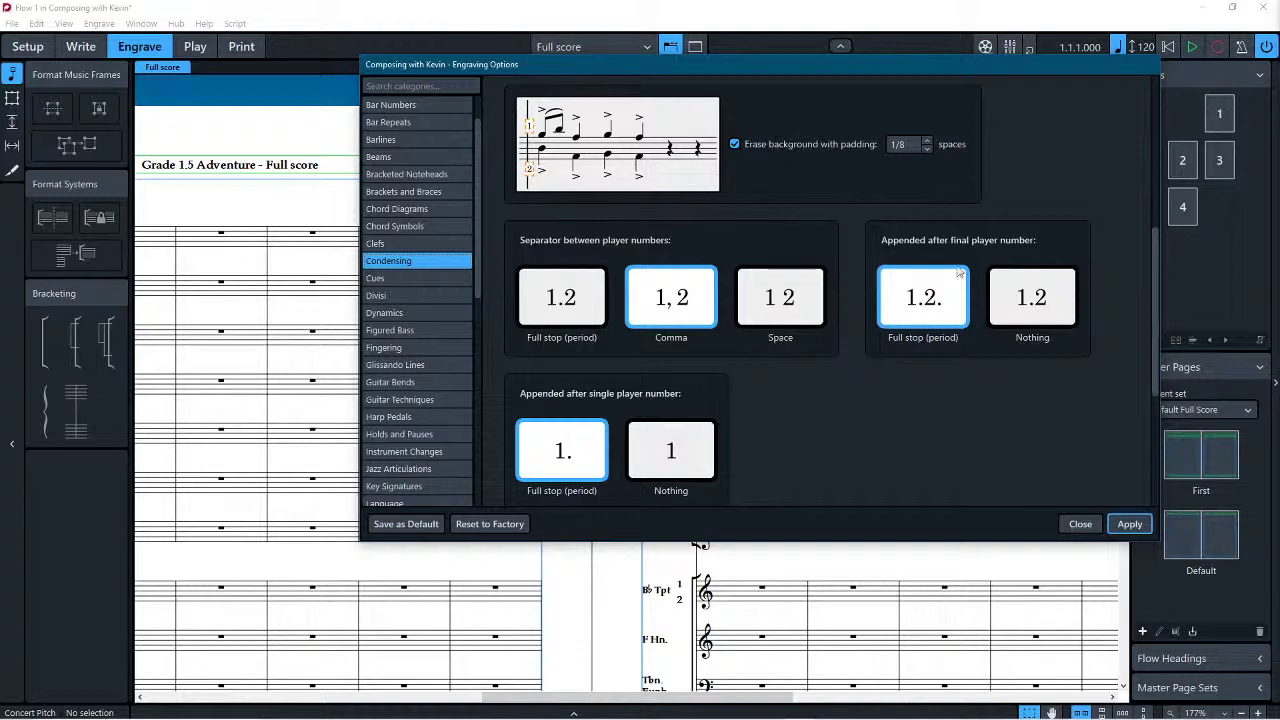
pyautogui.scroll(4, 830, 255)
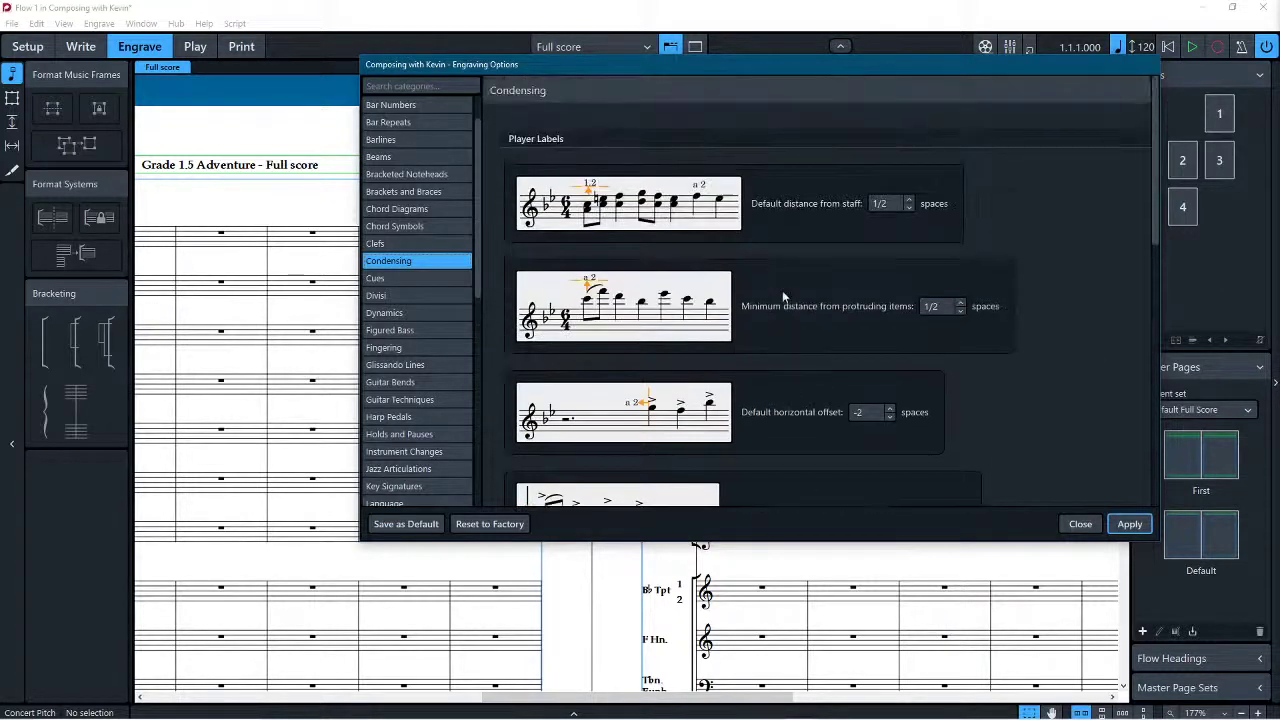
pyautogui.scroll(-8, 770, 319)
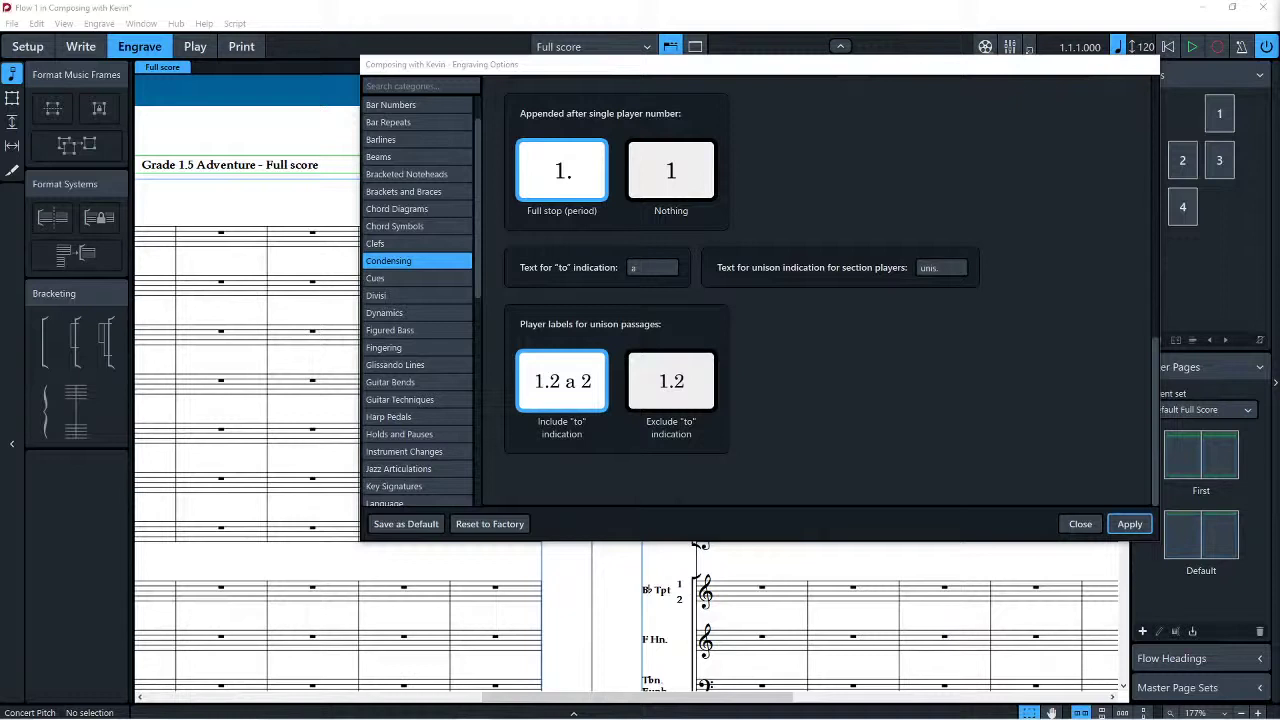
pyautogui.click(435, 298)
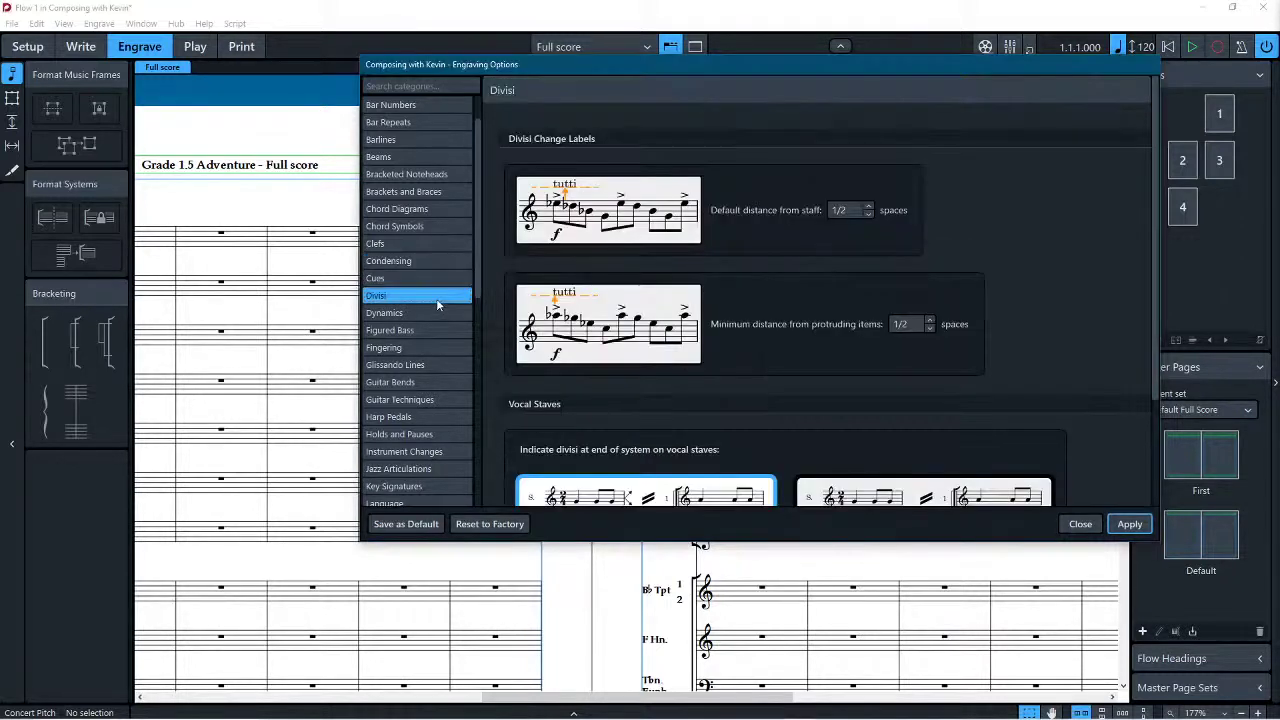
# Step: For dynamics, position subito to the left of the dynamic and show subito for forte as sf
pyautogui.click(433, 312)
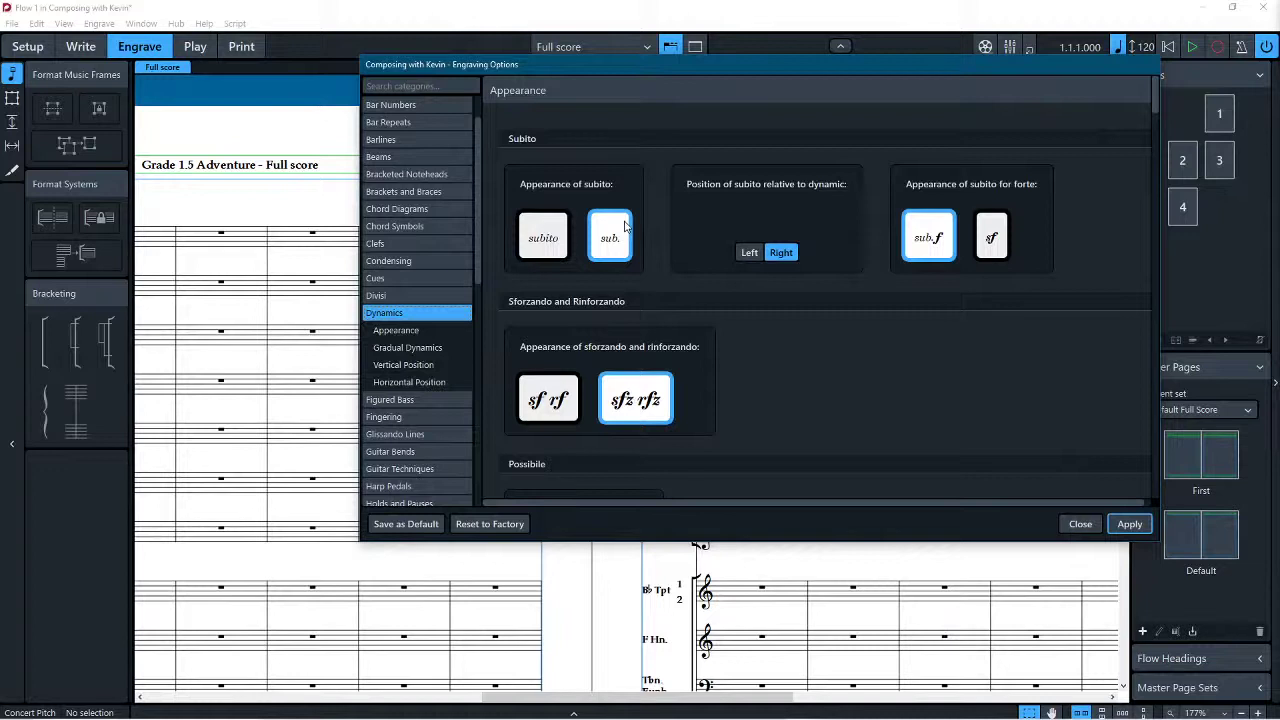
pyautogui.click(748, 254)
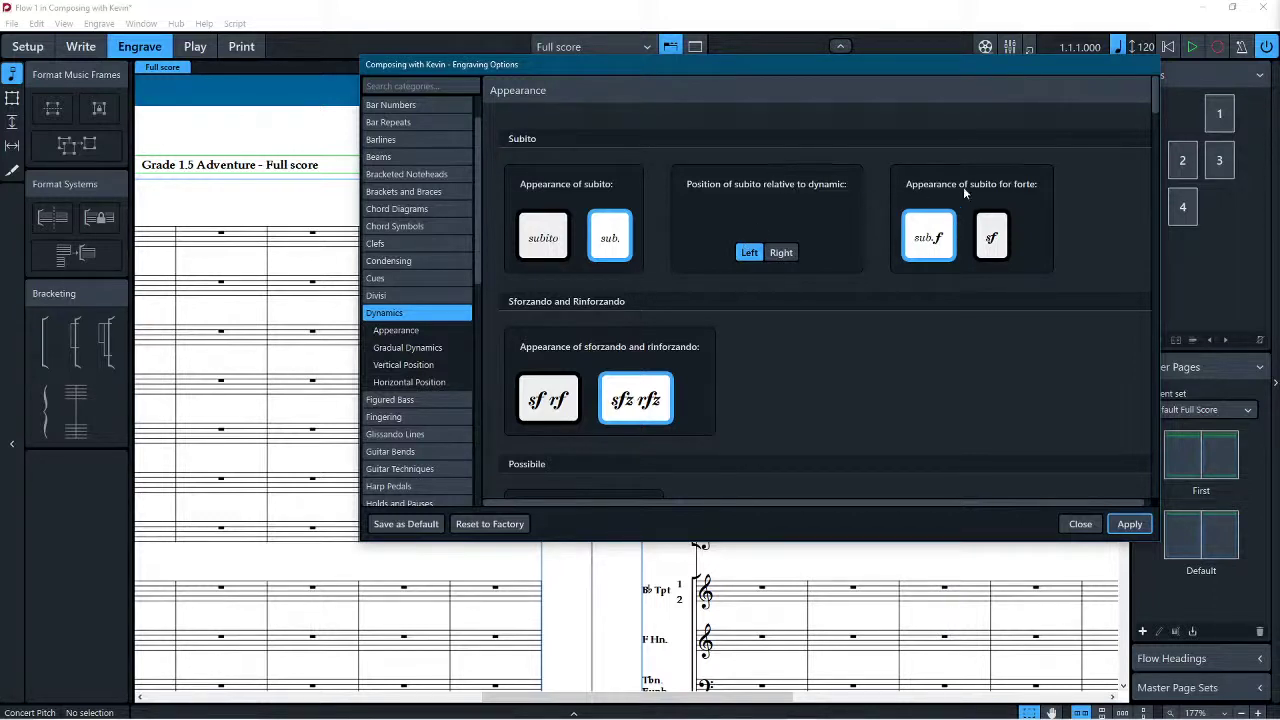
pyautogui.click(991, 239)
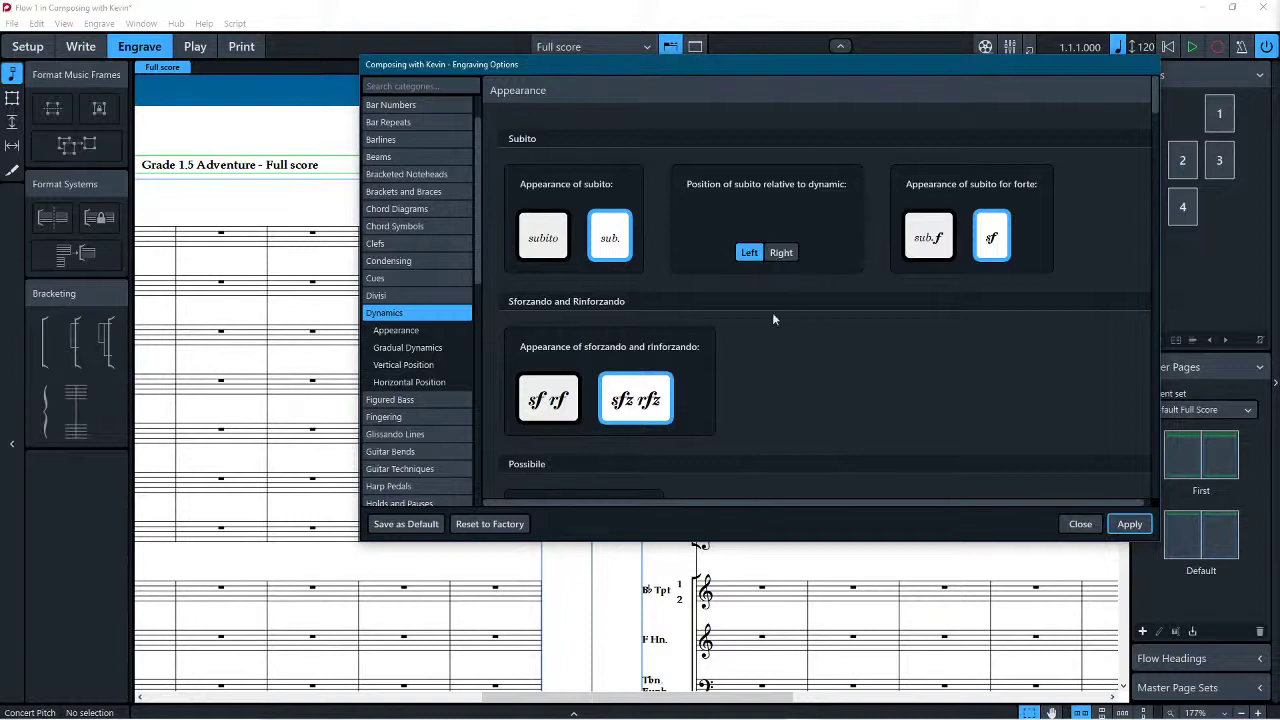
# Step: Set separators for combined dynamics to Always and the appearance of gradual reduction in dynamic to decrescendo
pyautogui.scroll(-1, 742, 350)
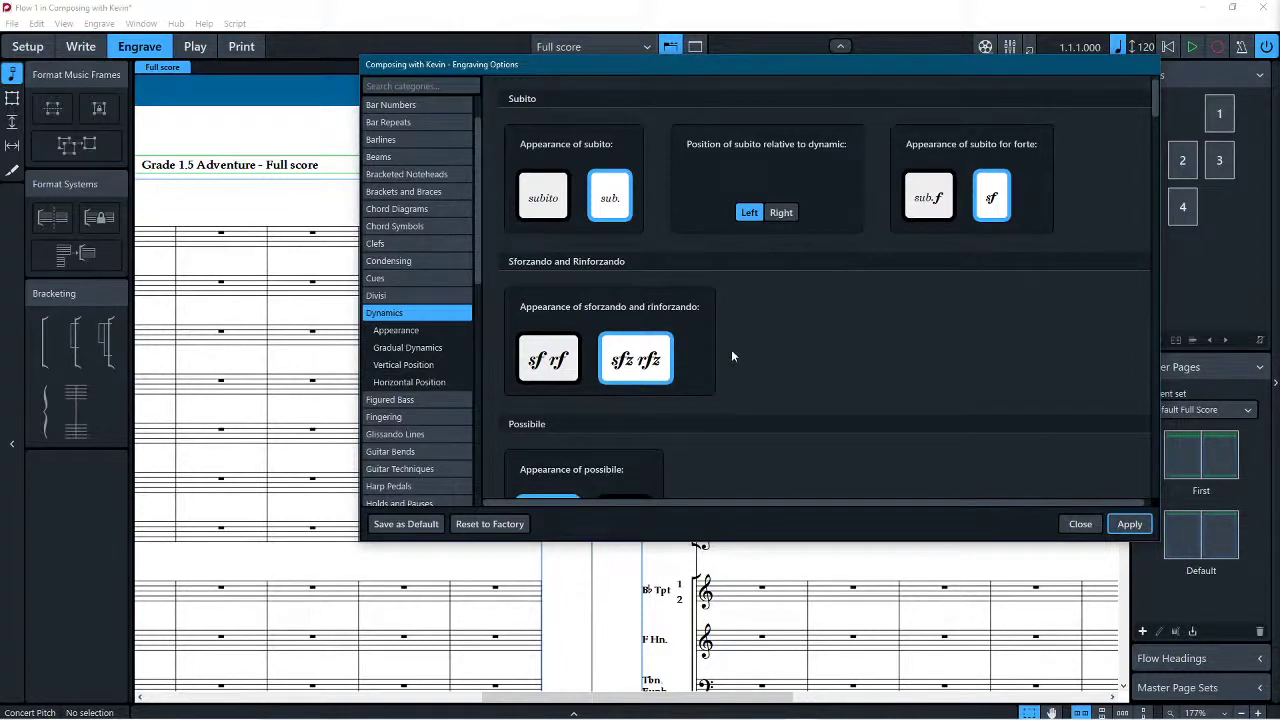
pyautogui.scroll(-3, 733, 352)
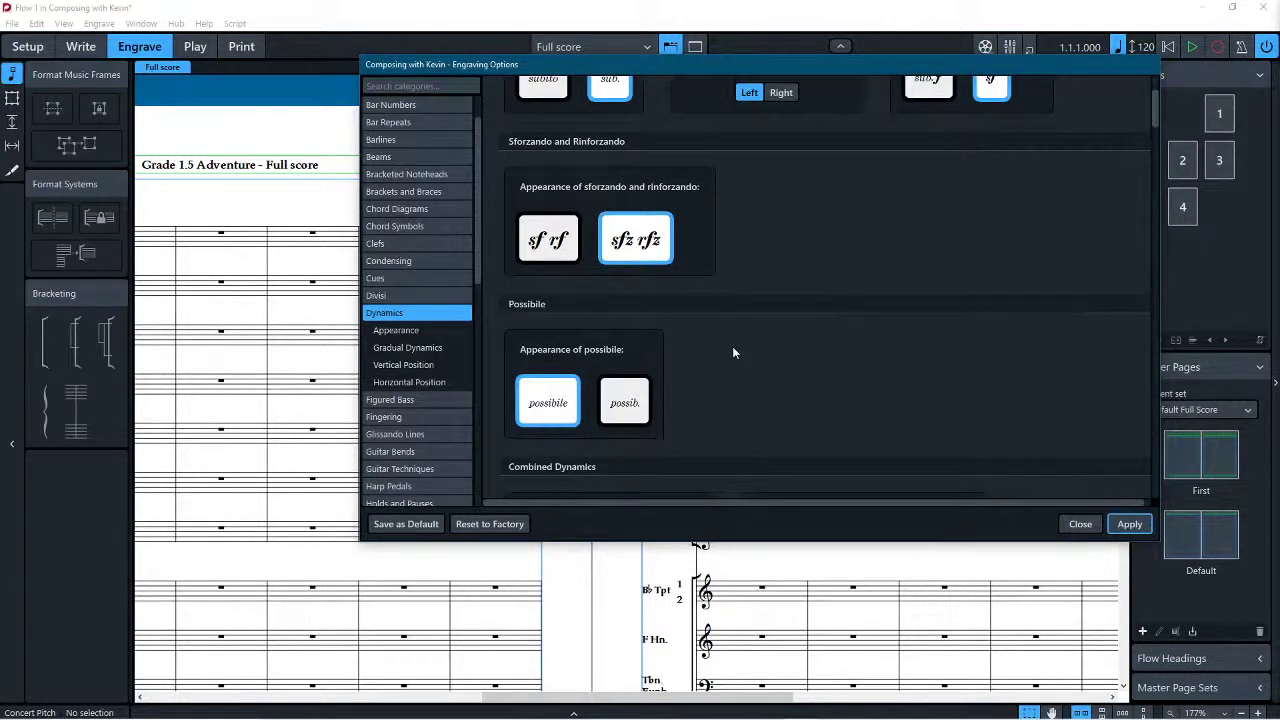
pyautogui.scroll(-7, 732, 346)
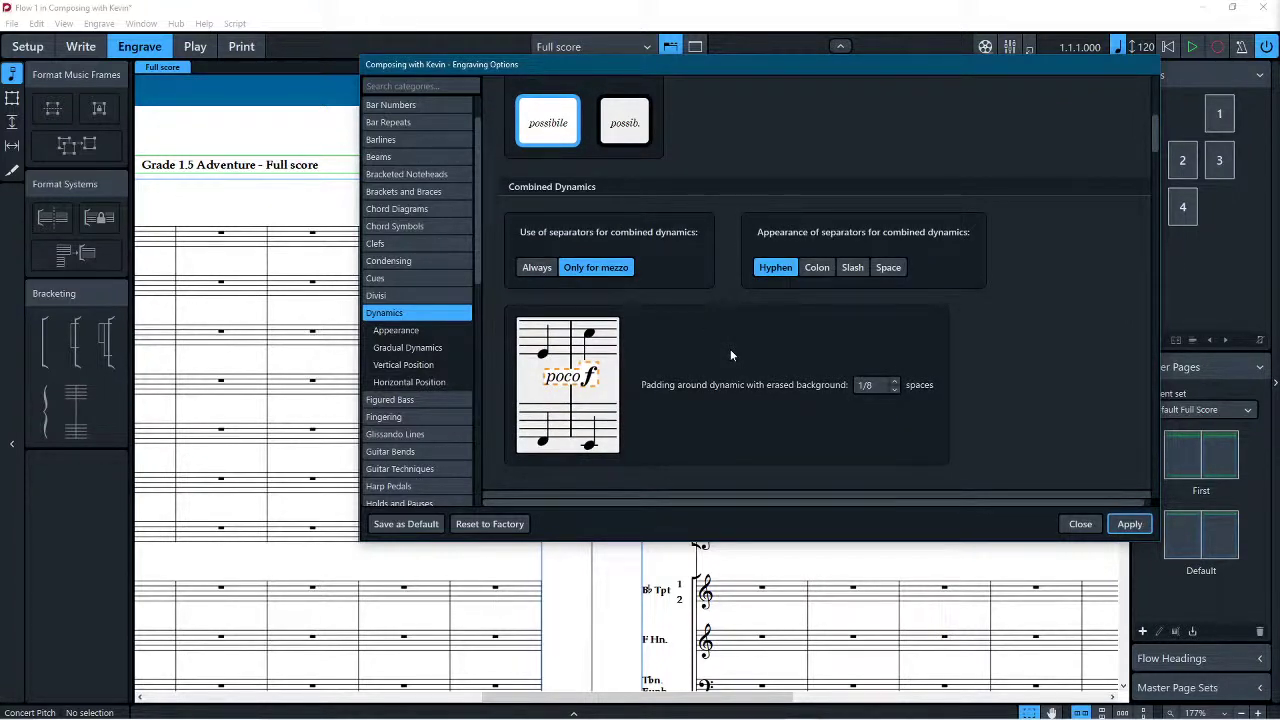
pyautogui.scroll(-4, 729, 350)
pyautogui.scroll(2, 729, 350)
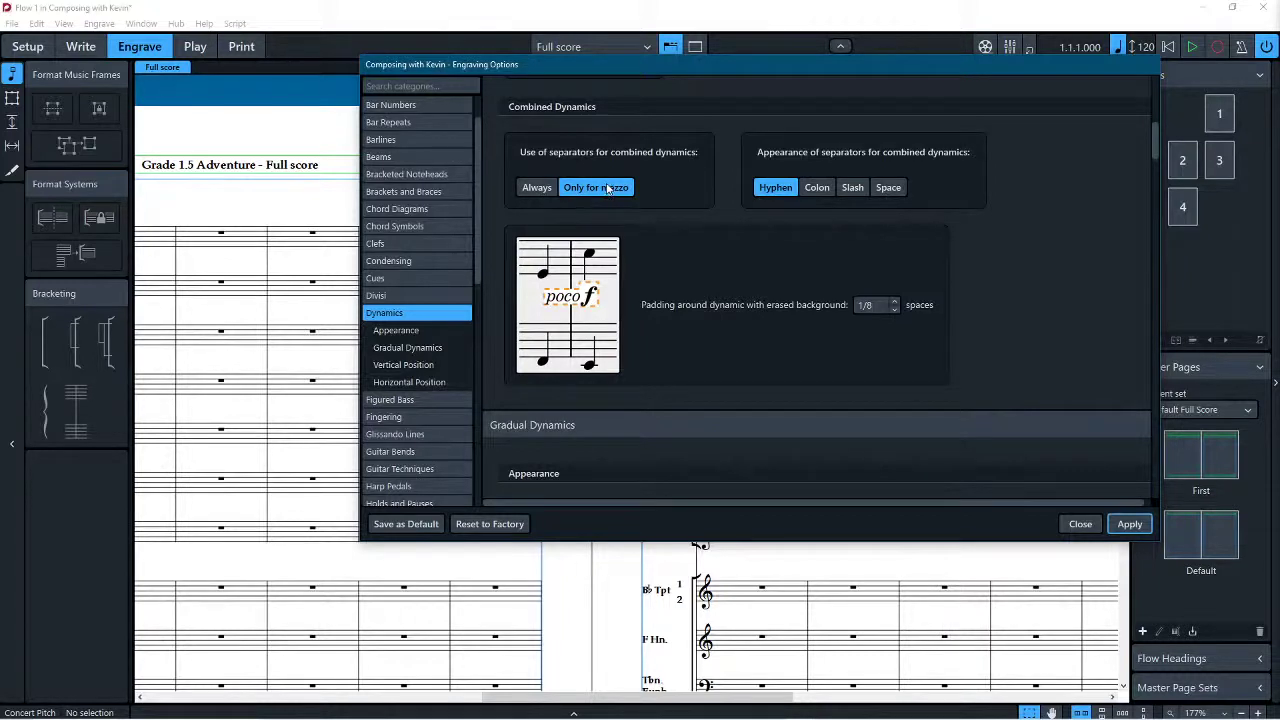
pyautogui.scroll(-4, 600, 196)
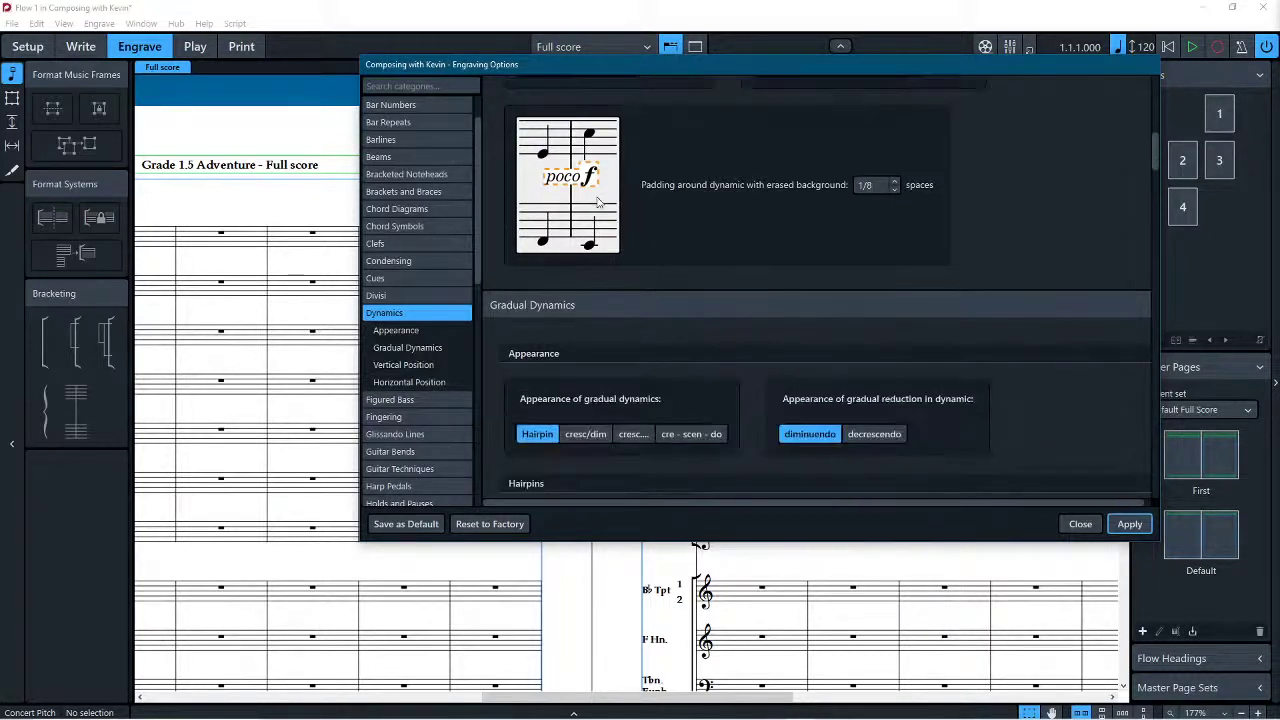
pyautogui.scroll(5, 595, 198)
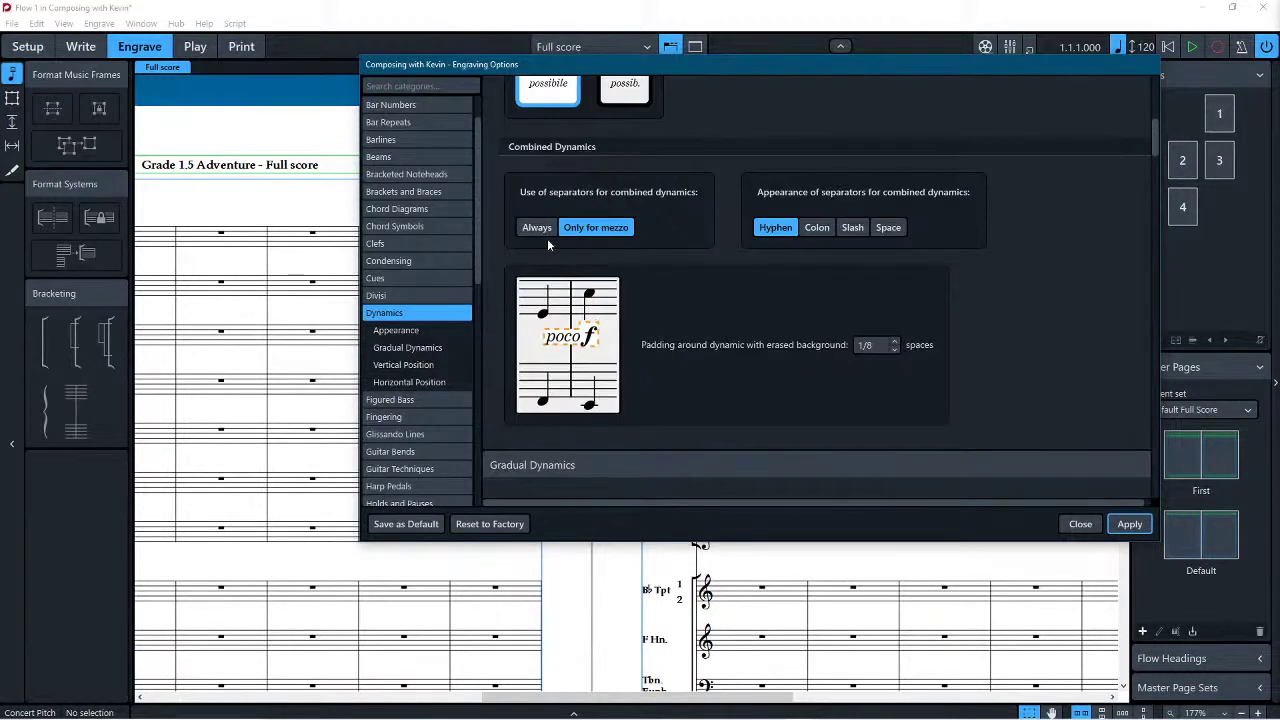
pyautogui.click(541, 230)
pyautogui.scroll(-5, 740, 269)
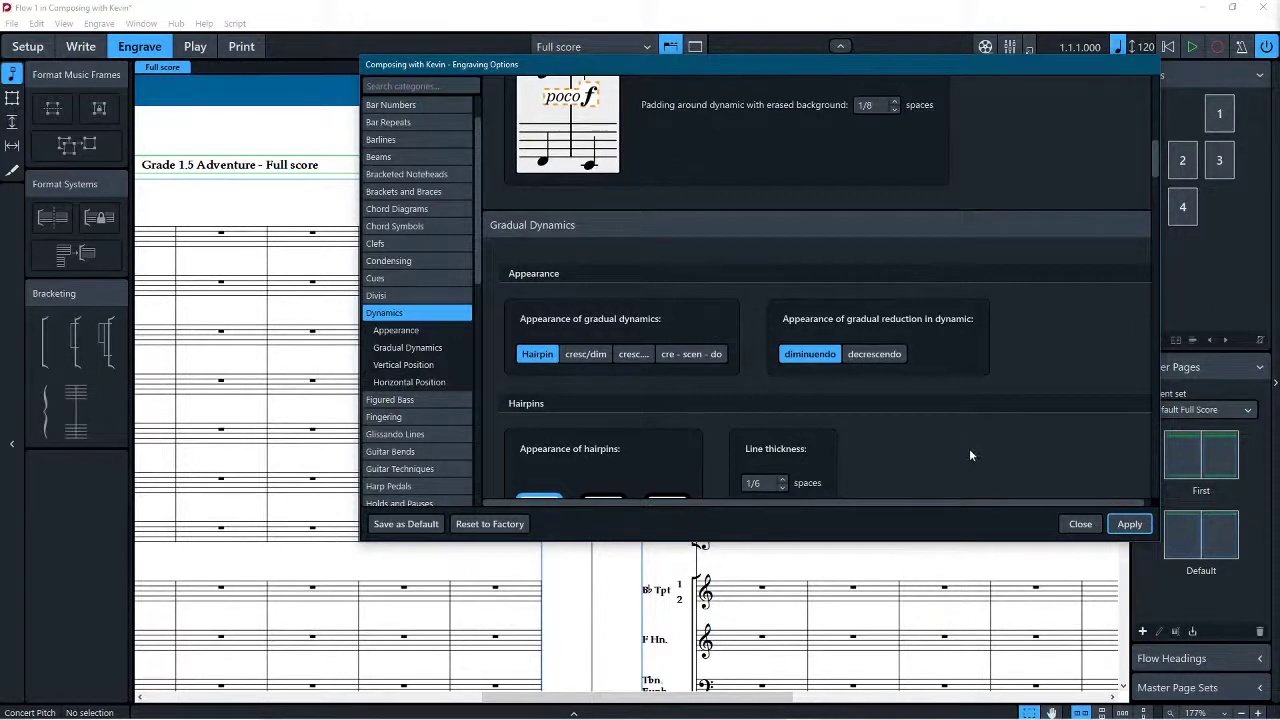
pyautogui.click(868, 355)
# Step: Set the hairpin line thickness to 1/8 spaces
pyautogui.scroll(-3, 946, 465)
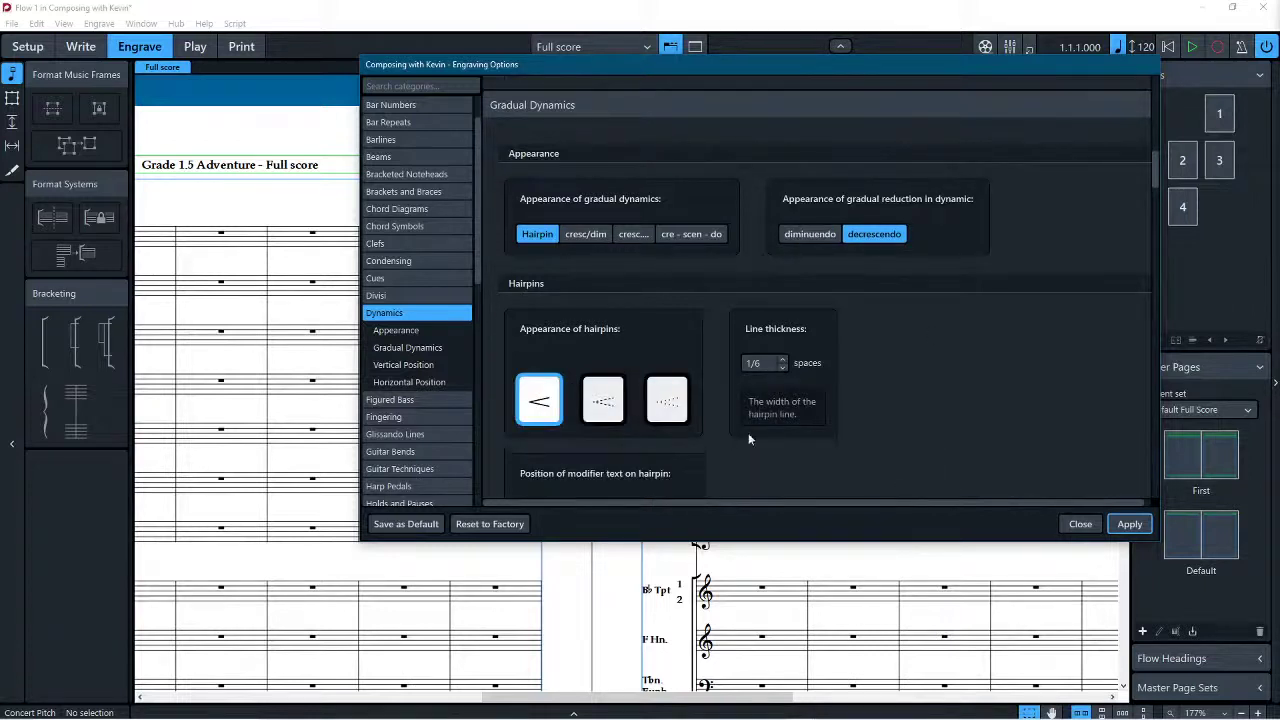
pyautogui.scroll(-4, 519, 400)
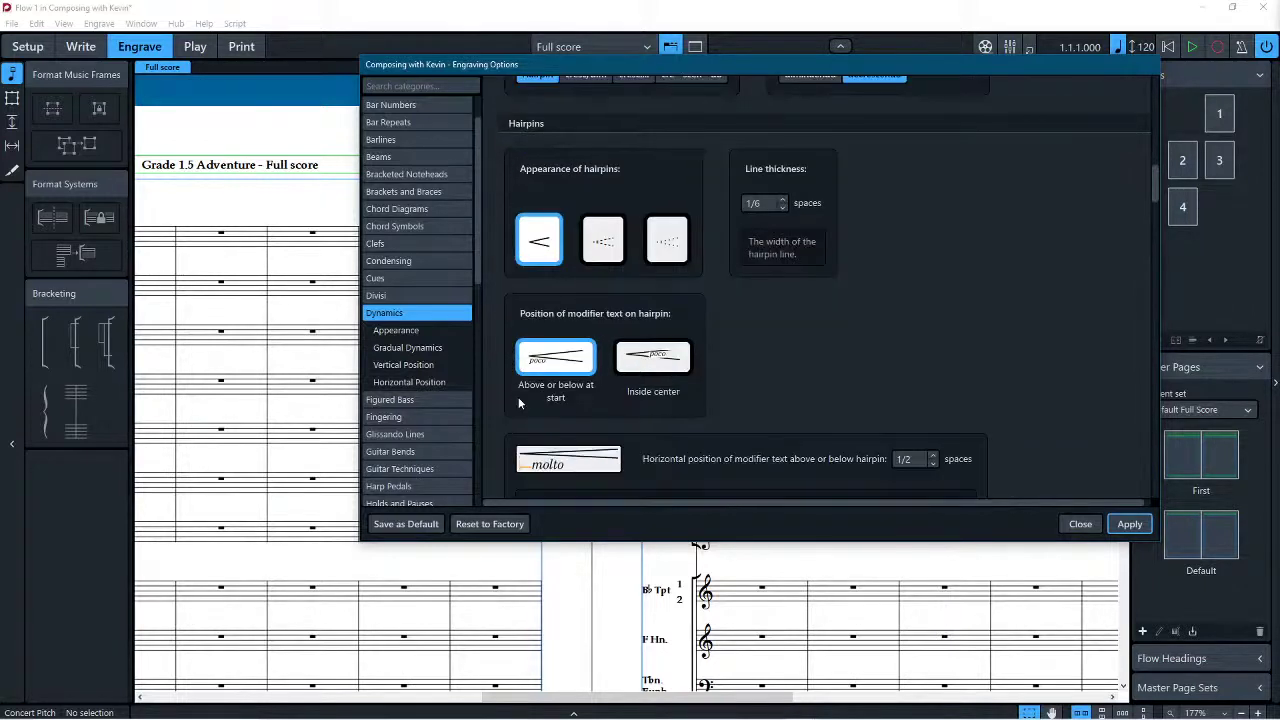
pyautogui.click(784, 209)
pyautogui.doubleClick(771, 203)
pyautogui.click(771, 203)
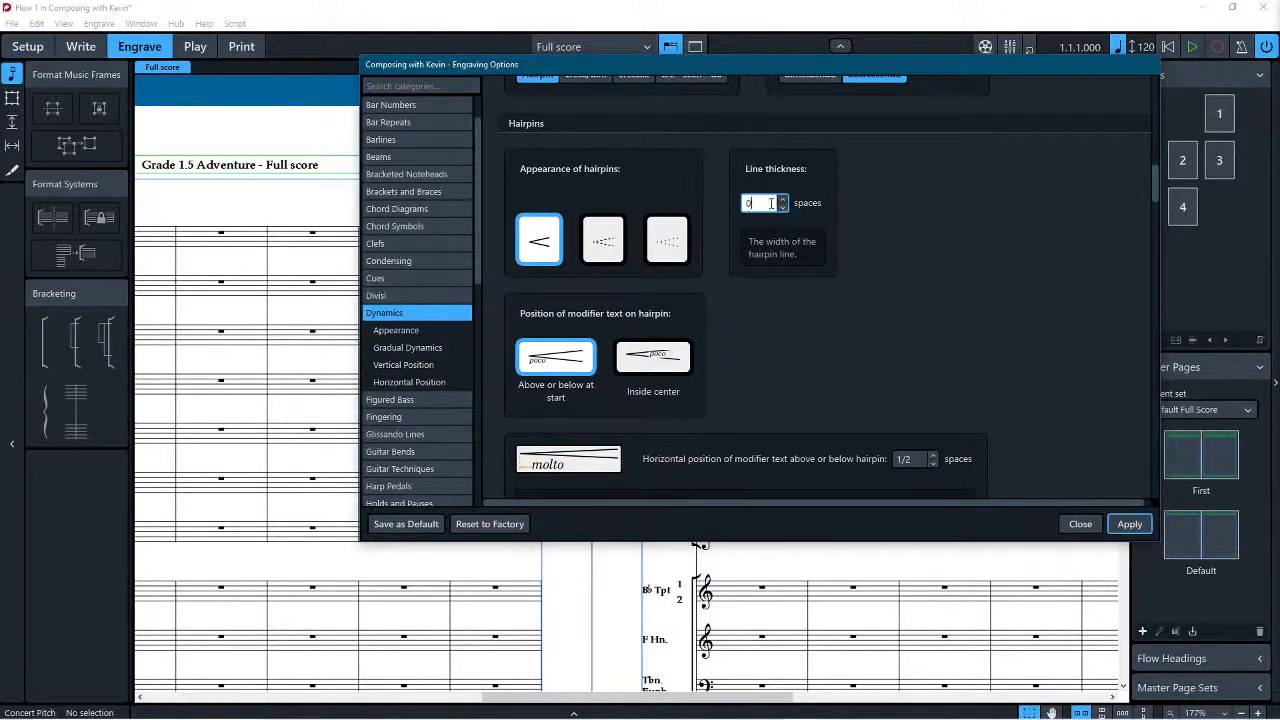
pyautogui.doubleClick(770, 203)
pyautogui.write('1/8')
pyautogui.click(879, 308)
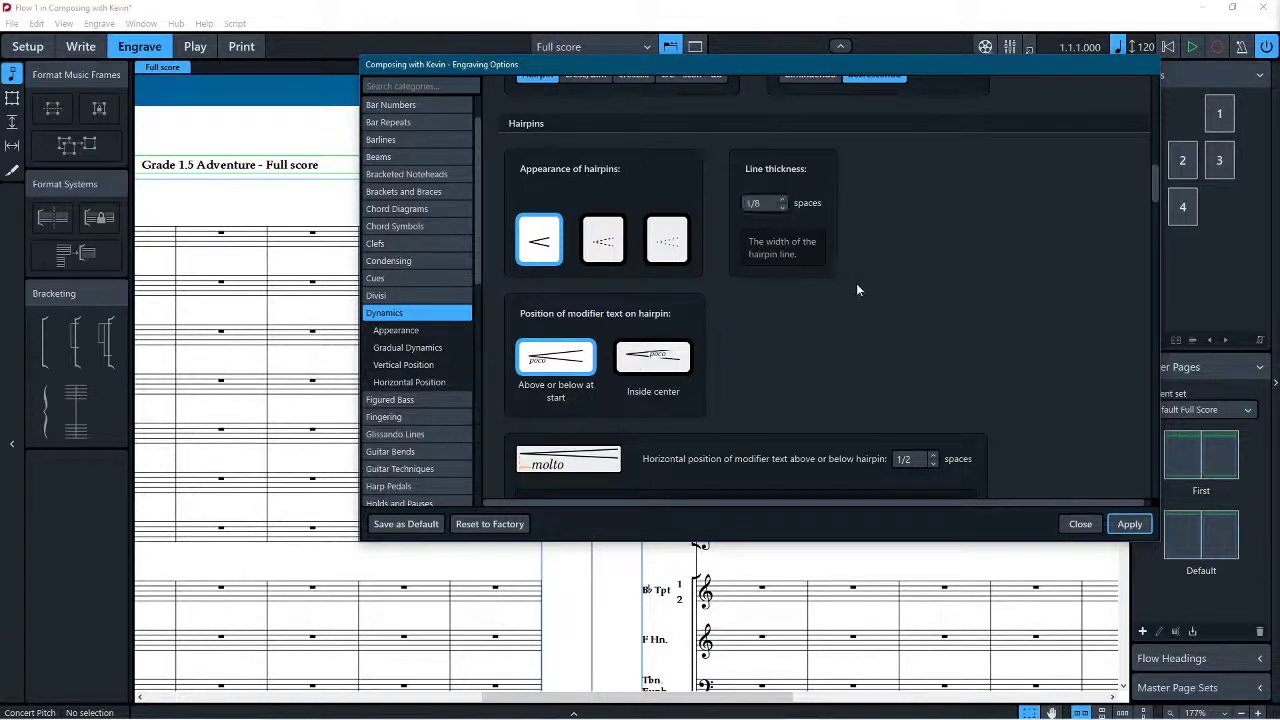
# Step: Set the appearance of niente on hairpins to the letter n
pyautogui.scroll(-1, 859, 285)
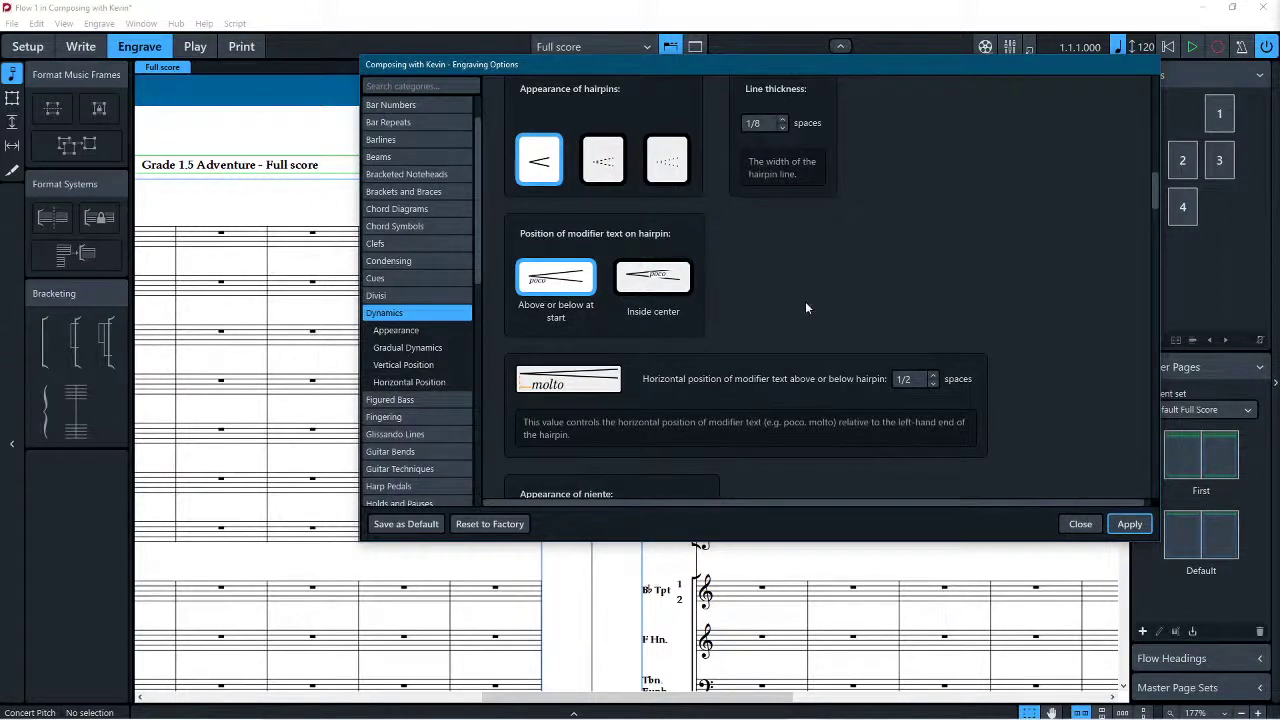
pyautogui.scroll(-1, 792, 277)
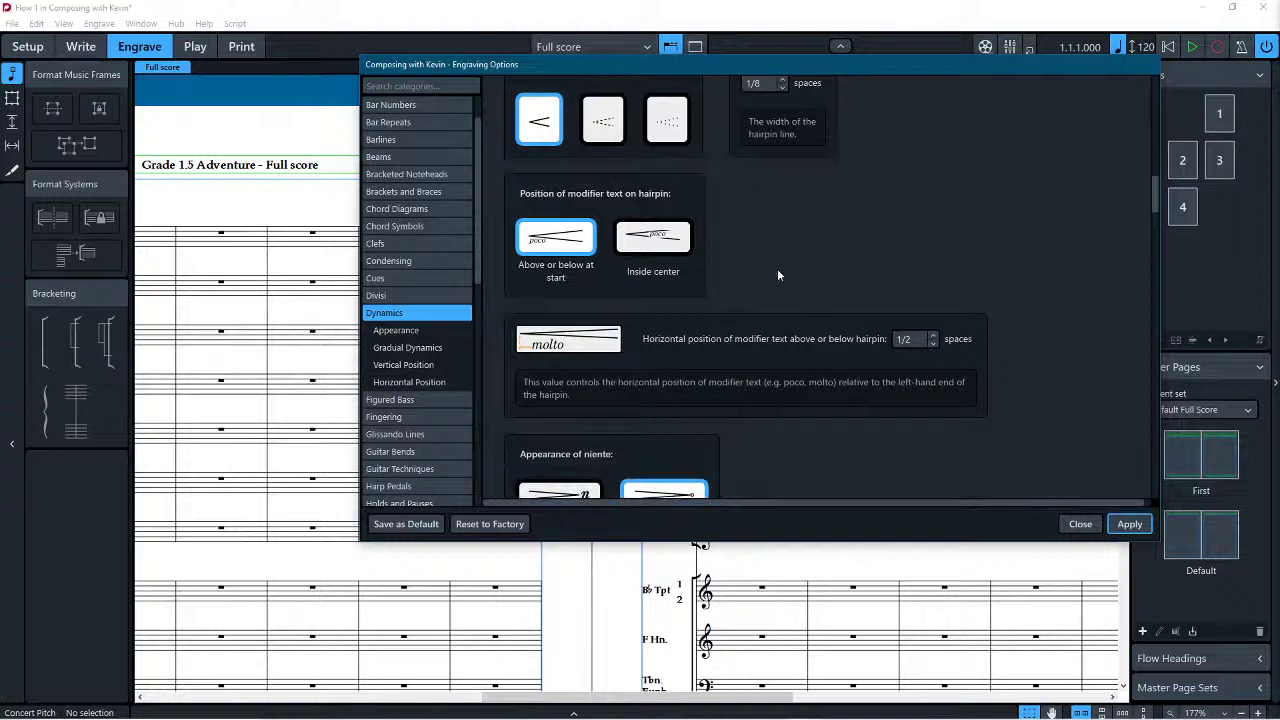
pyautogui.scroll(-1, 779, 275)
pyautogui.click(559, 375)
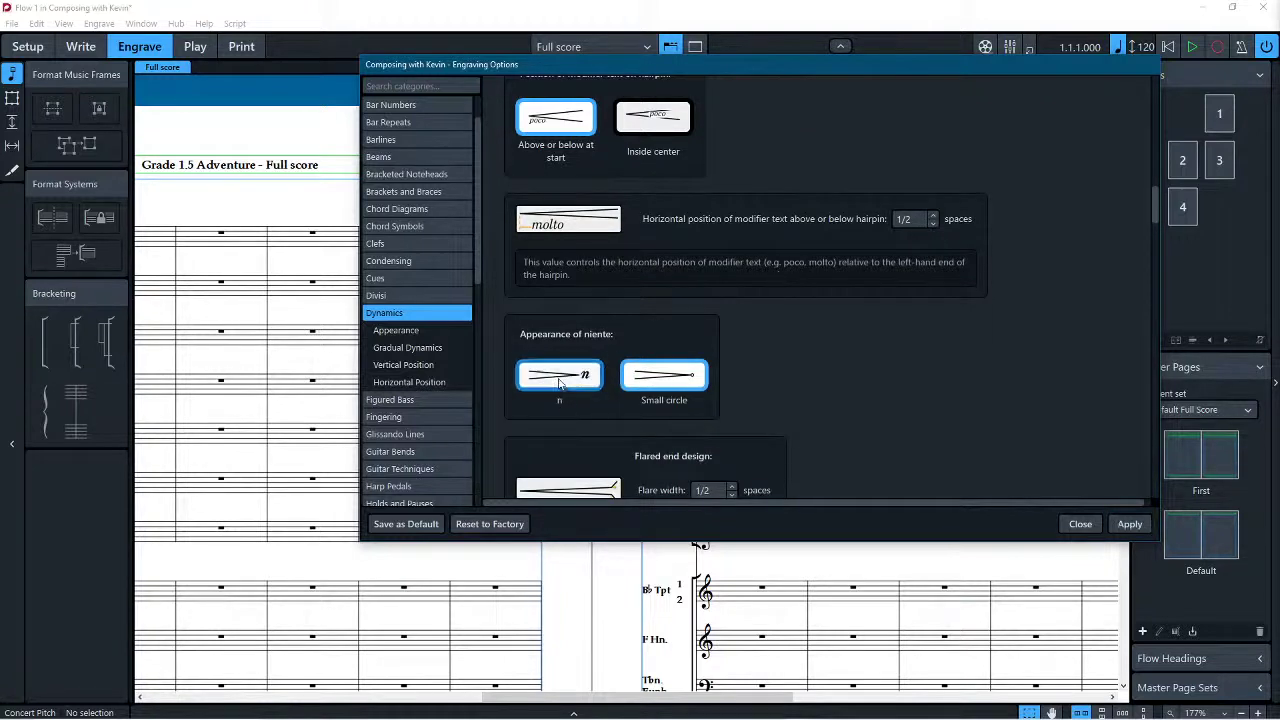
# Step: Set continuation hairpins at system breaks to restart the hairpin
pyautogui.scroll(-1, 990, 413)
pyautogui.scroll(-2, 978, 404)
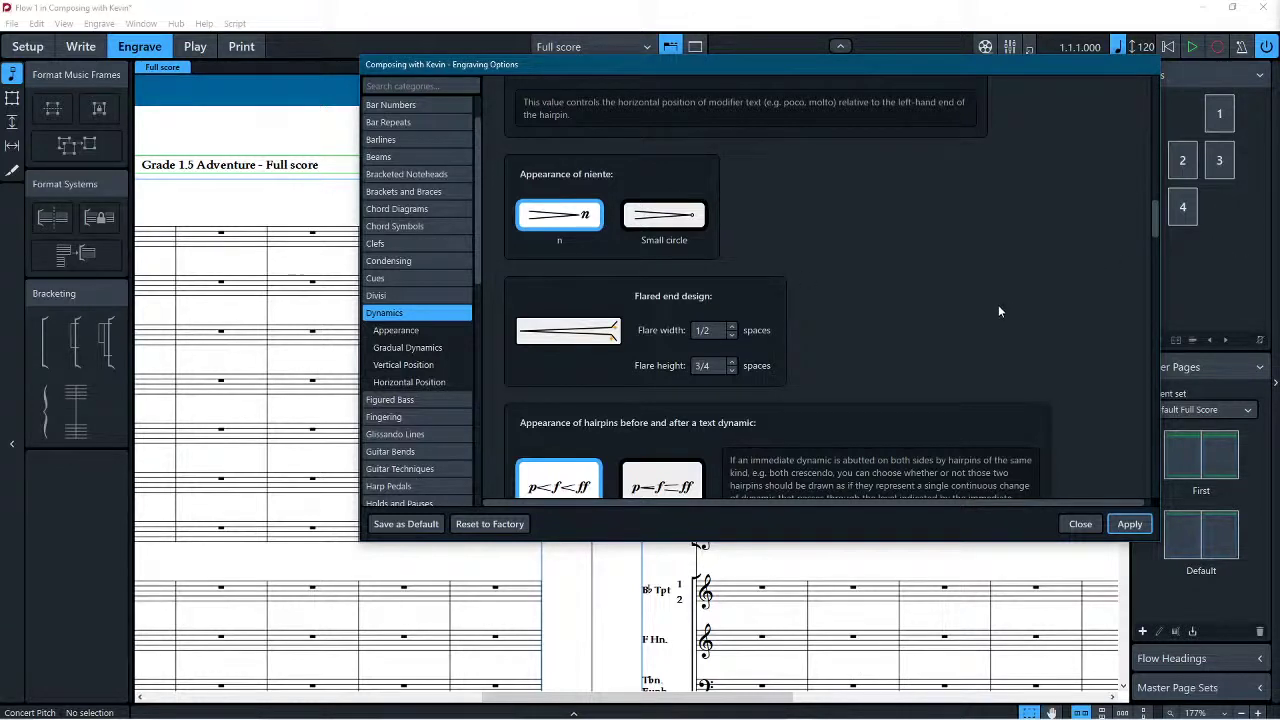
pyautogui.scroll(-2, 990, 315)
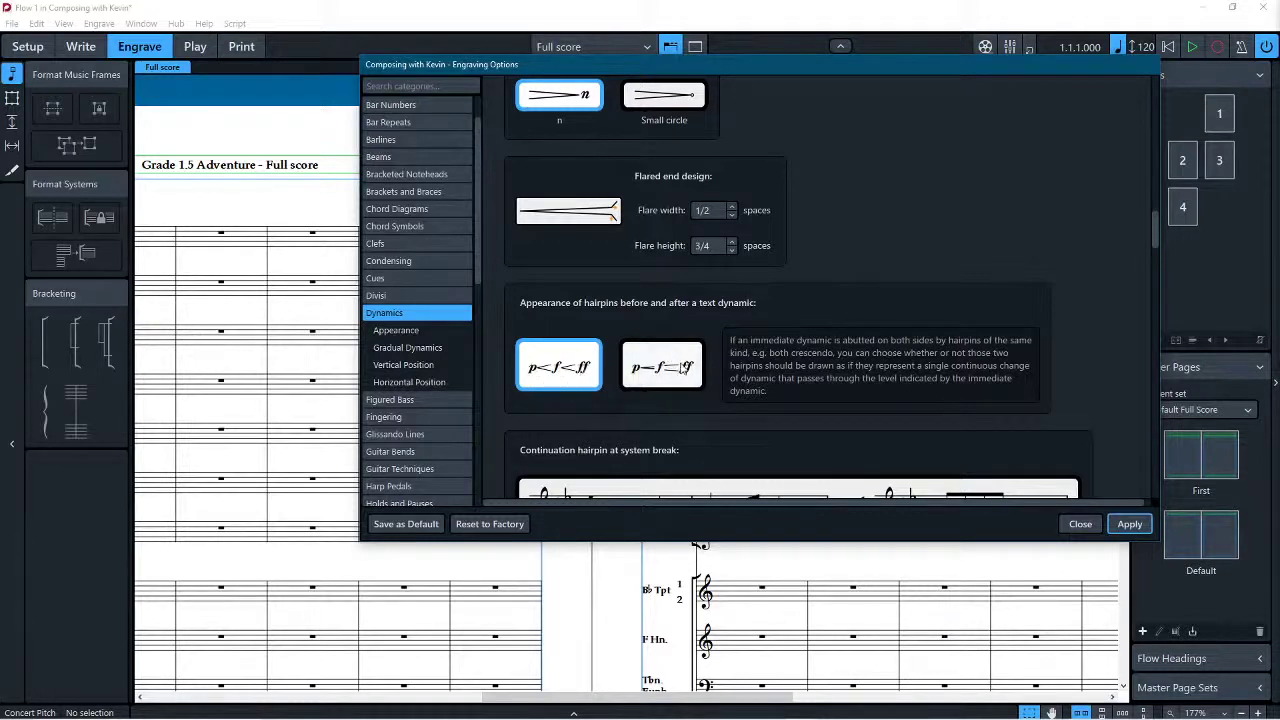
pyautogui.scroll(-5, 966, 291)
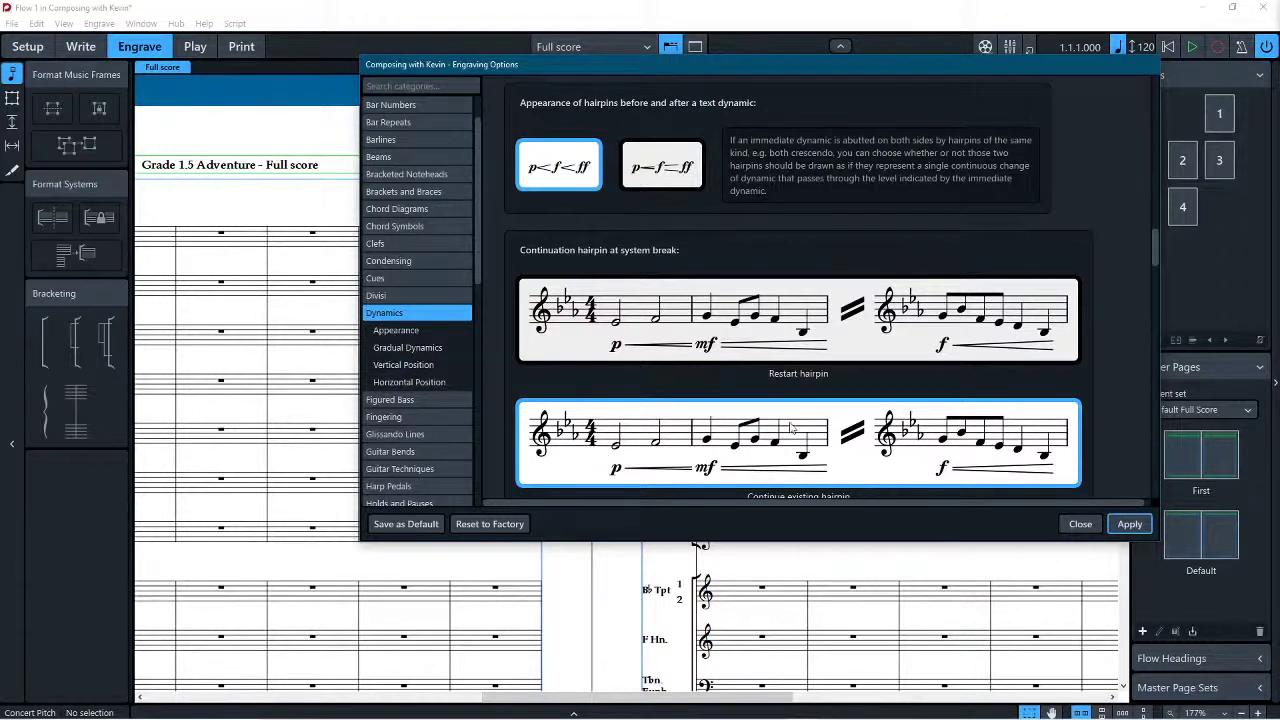
pyautogui.scroll(-1, 792, 428)
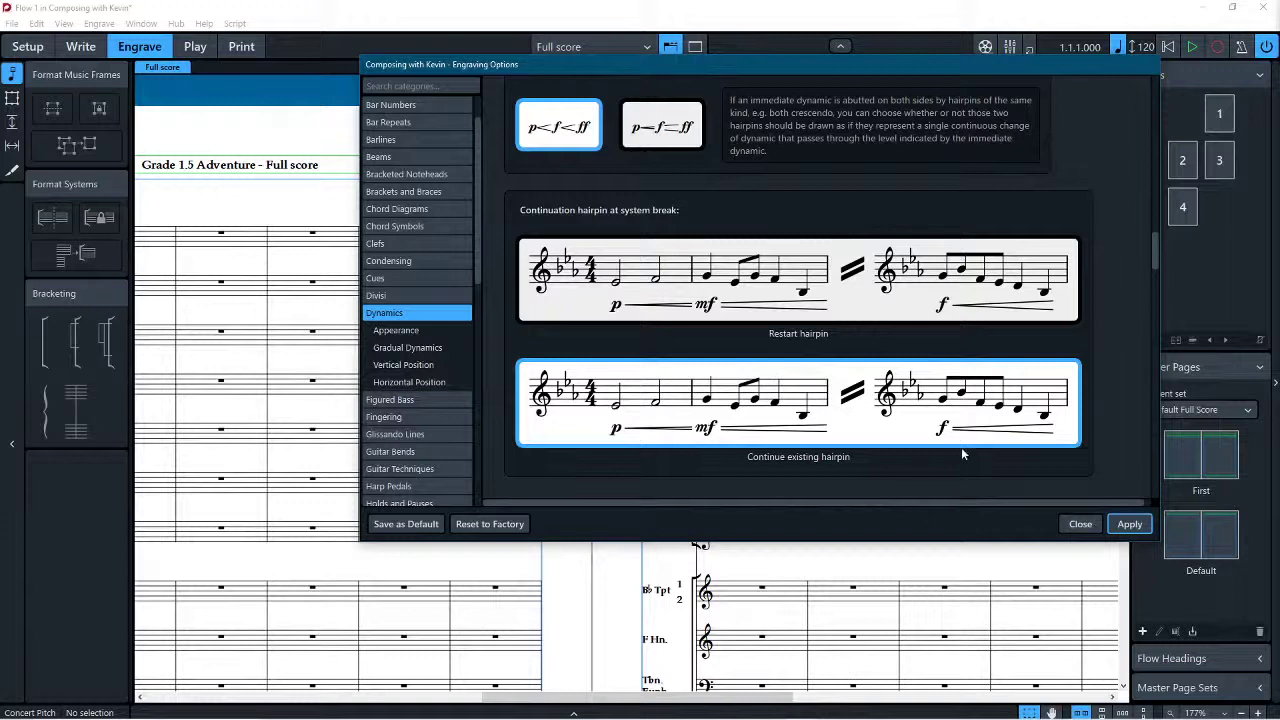
pyautogui.click(900, 295)
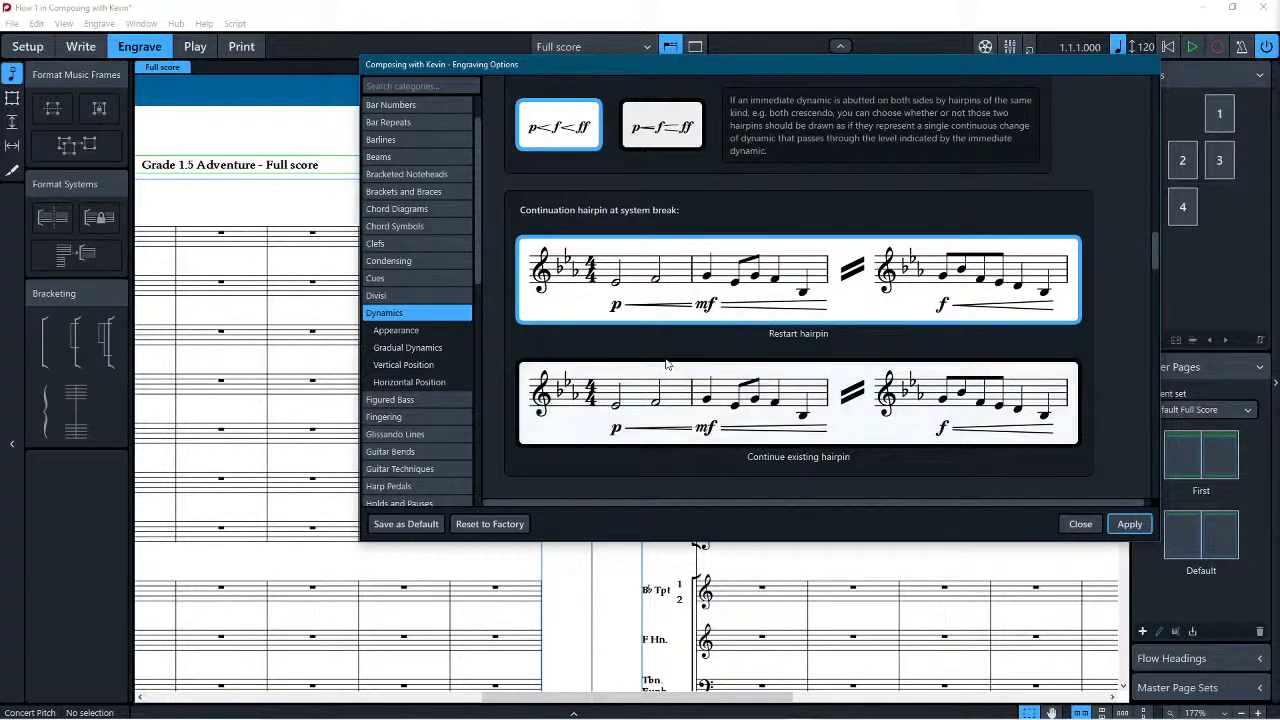
# Step: In the advanced hairpin options, set the strategy for gaps between adjacent hairpins to shorten the end of the first hairpin
pyautogui.scroll(-5, 666, 363)
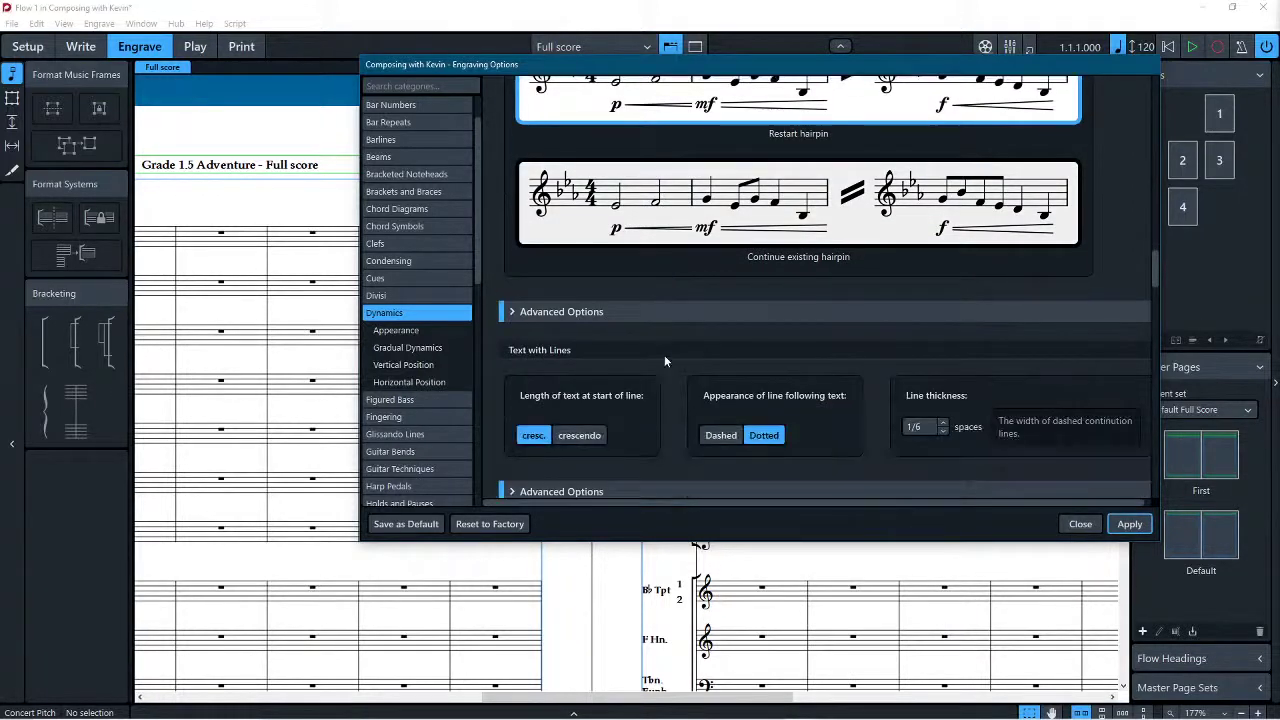
pyautogui.click(561, 311)
pyautogui.scroll(-8, 598, 305)
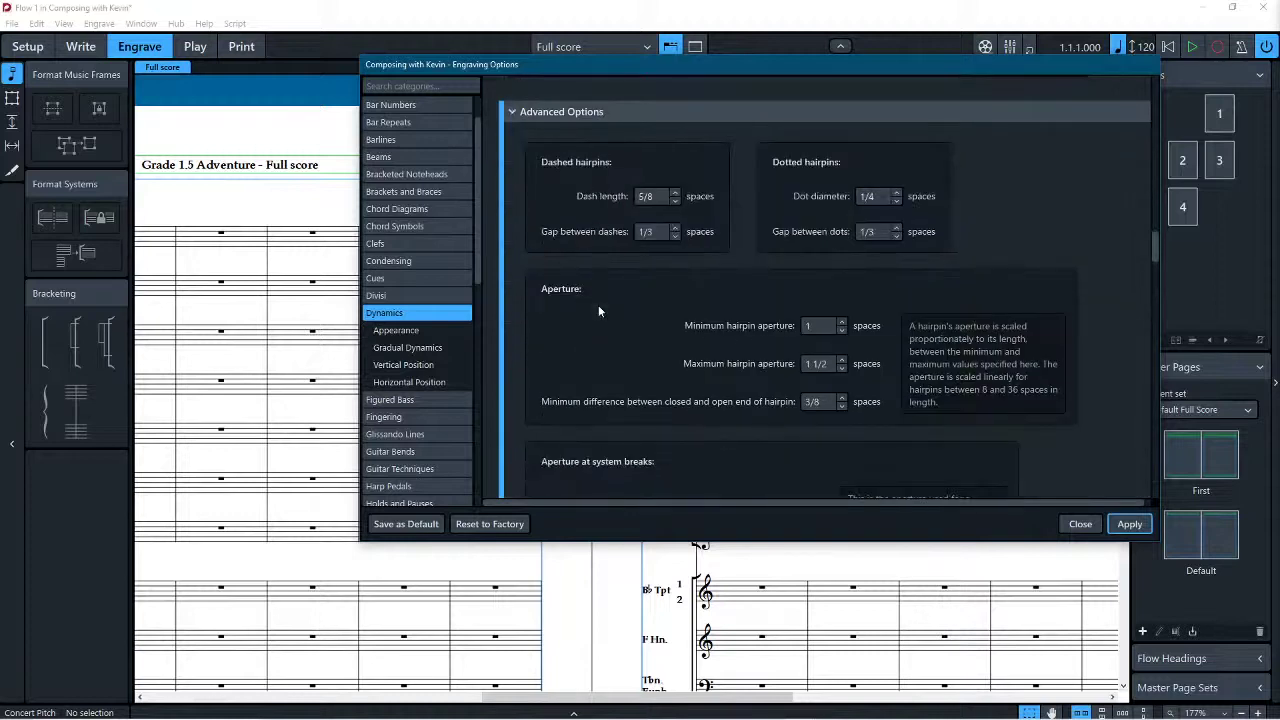
pyautogui.scroll(-8, 598, 305)
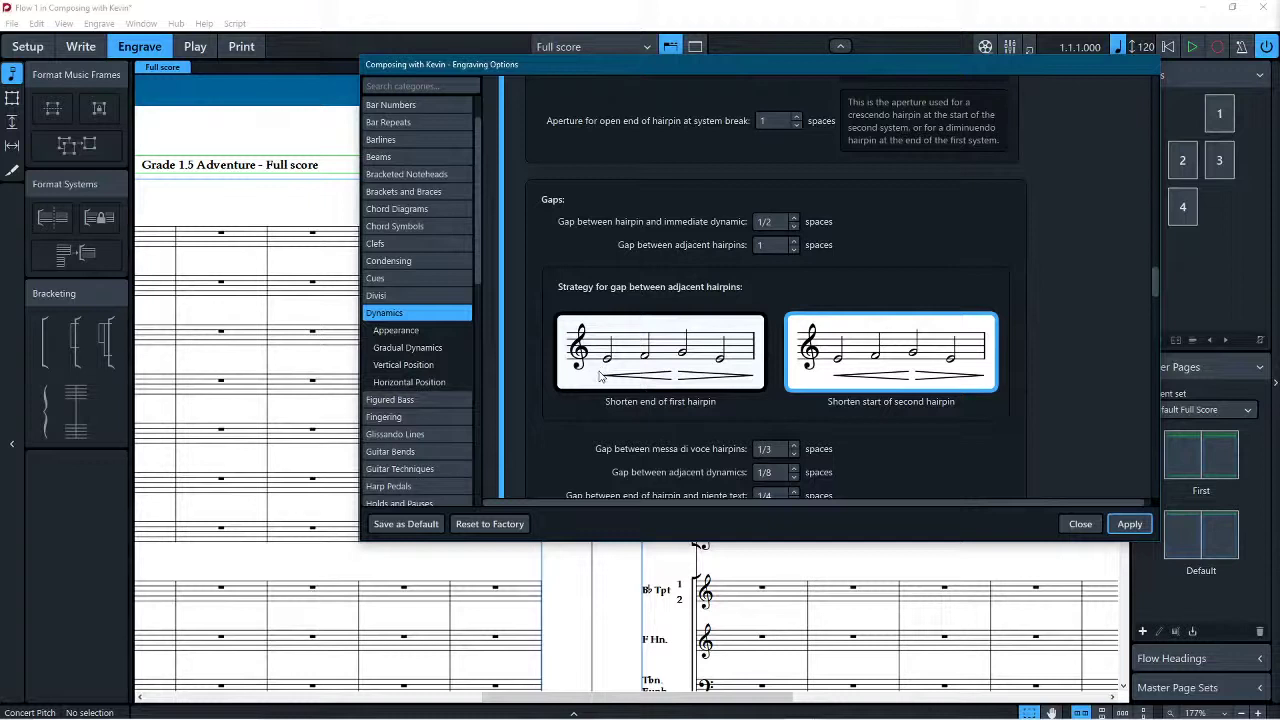
pyautogui.click(745, 390)
# Step: Set the alignment of text dynamics relative to the note to align with the left-hand side of the notehead
pyautogui.scroll(-4, 950, 432)
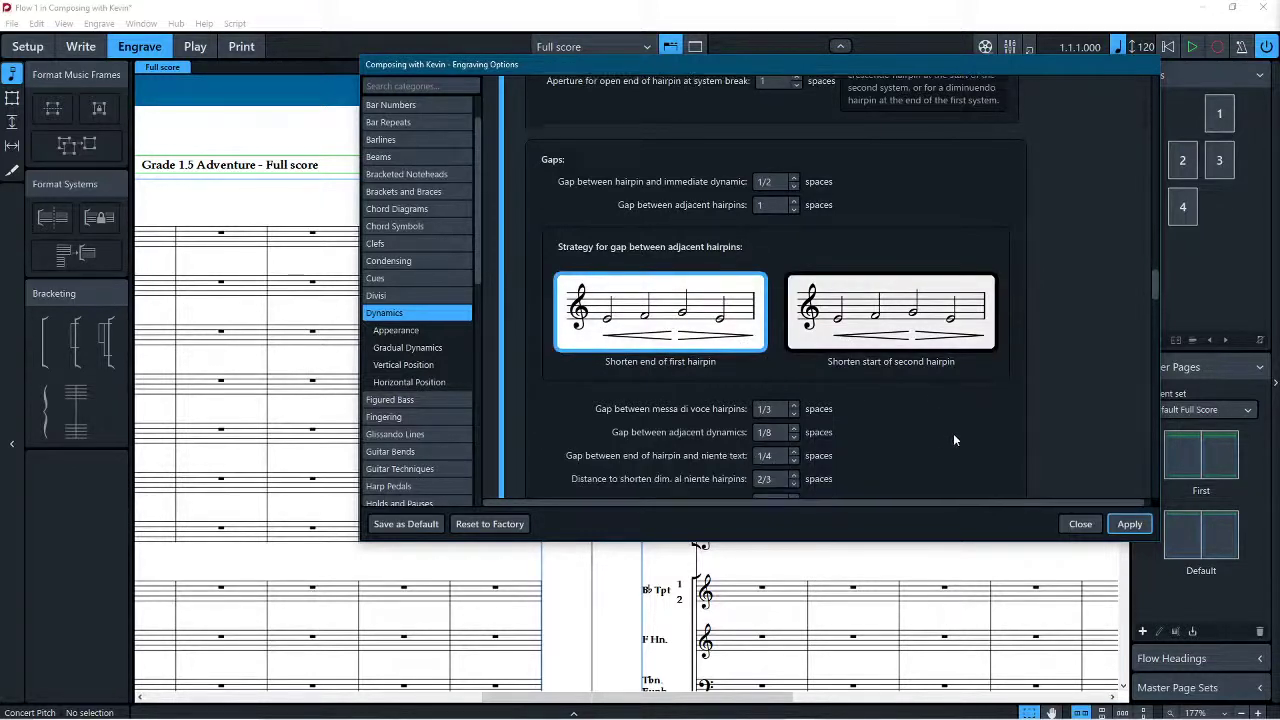
pyautogui.scroll(-5, 950, 432)
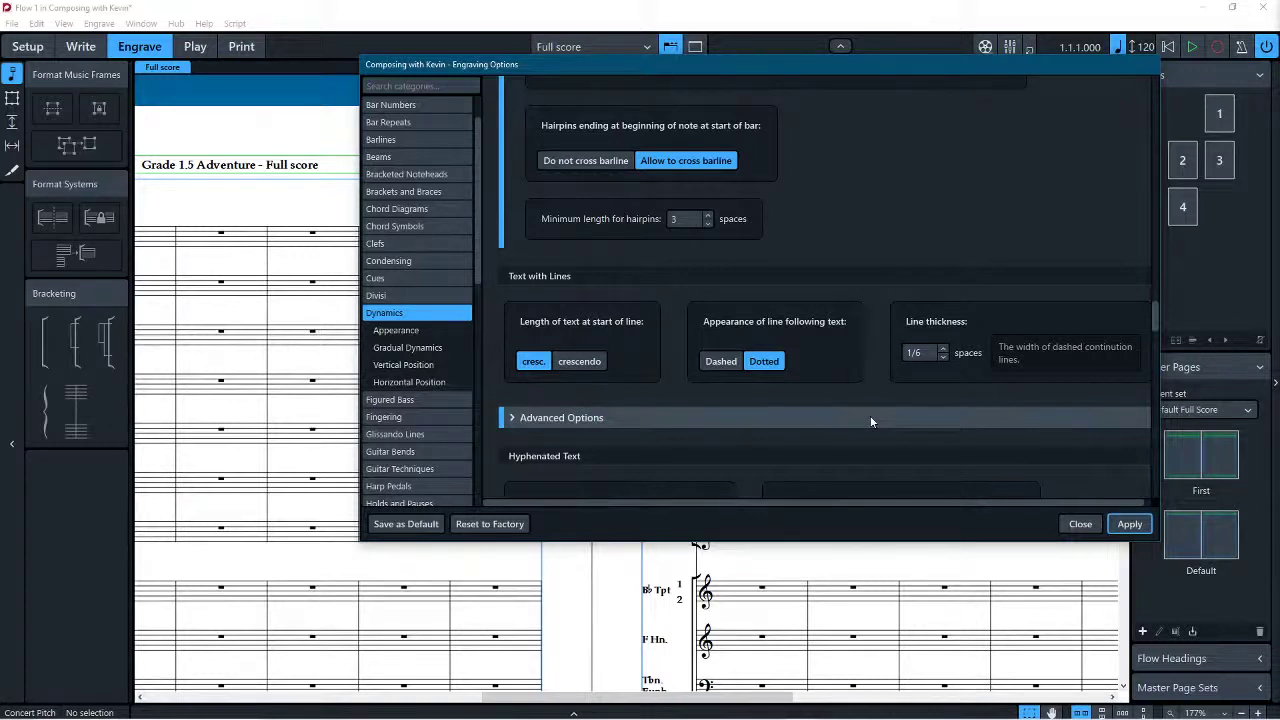
pyautogui.scroll(-3, 862, 425)
pyautogui.scroll(-3, 855, 429)
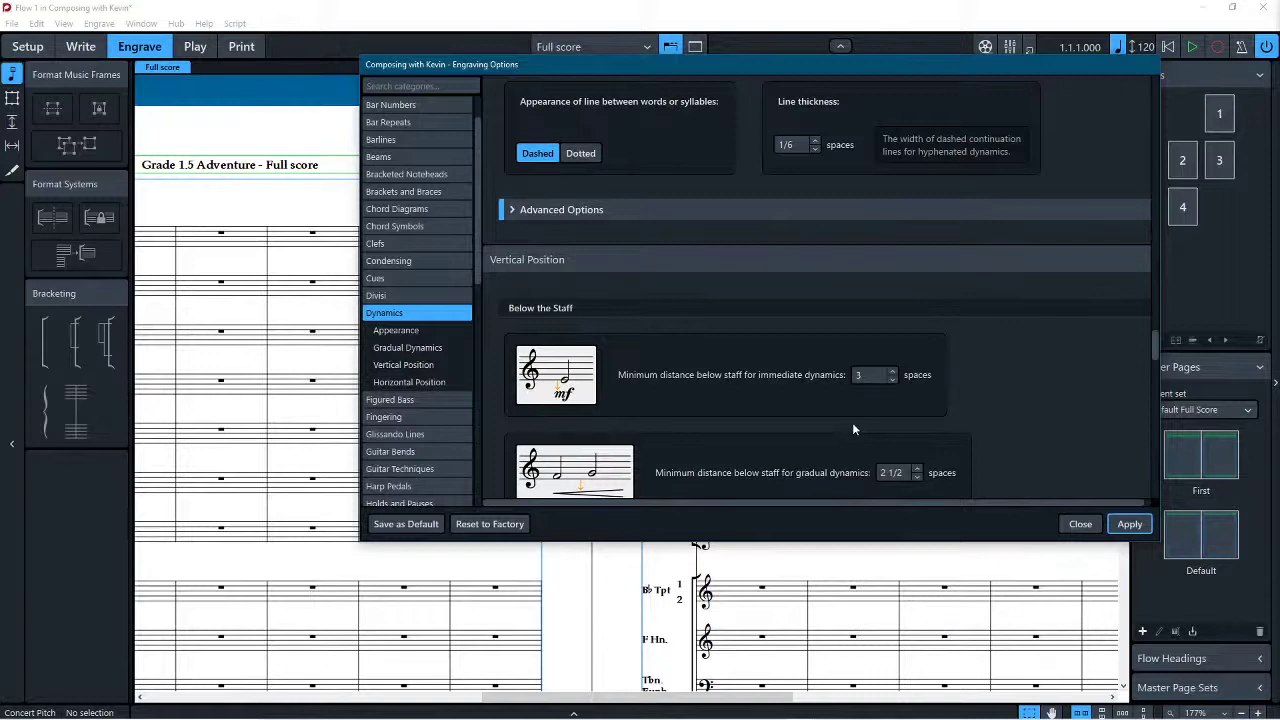
pyautogui.scroll(-4, 853, 429)
pyautogui.scroll(-8, 852, 428)
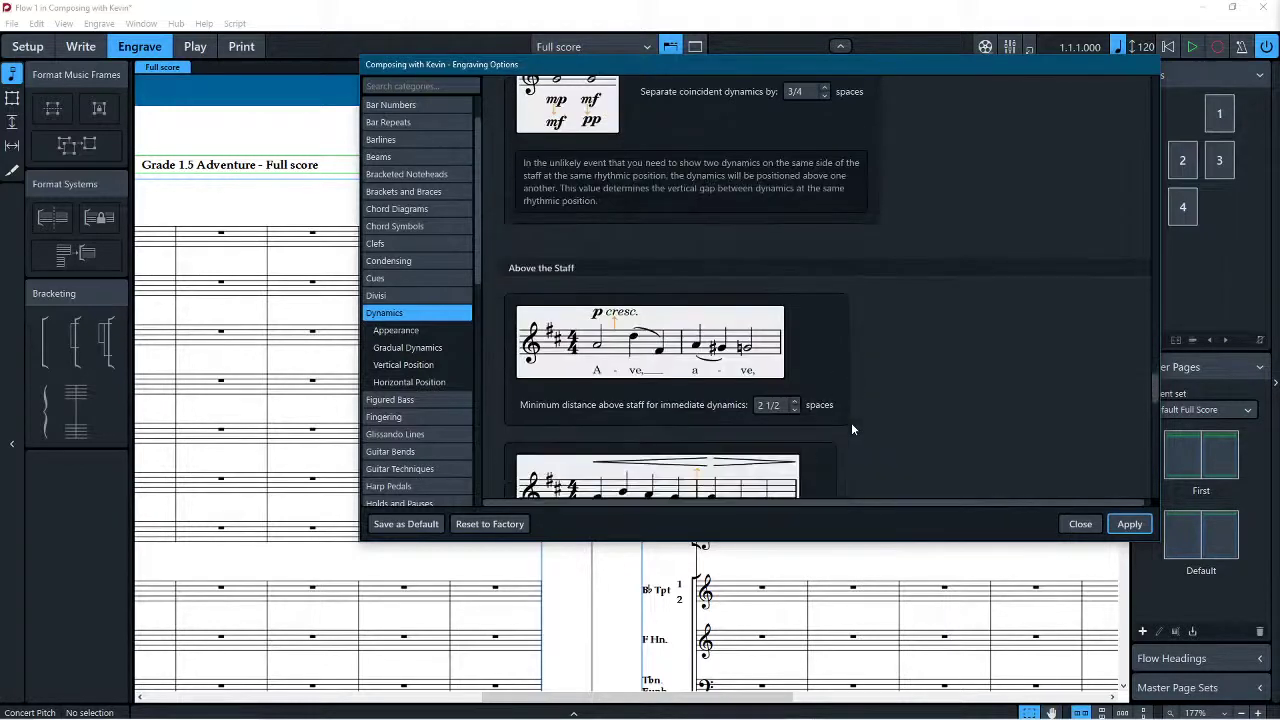
pyautogui.scroll(-2, 852, 428)
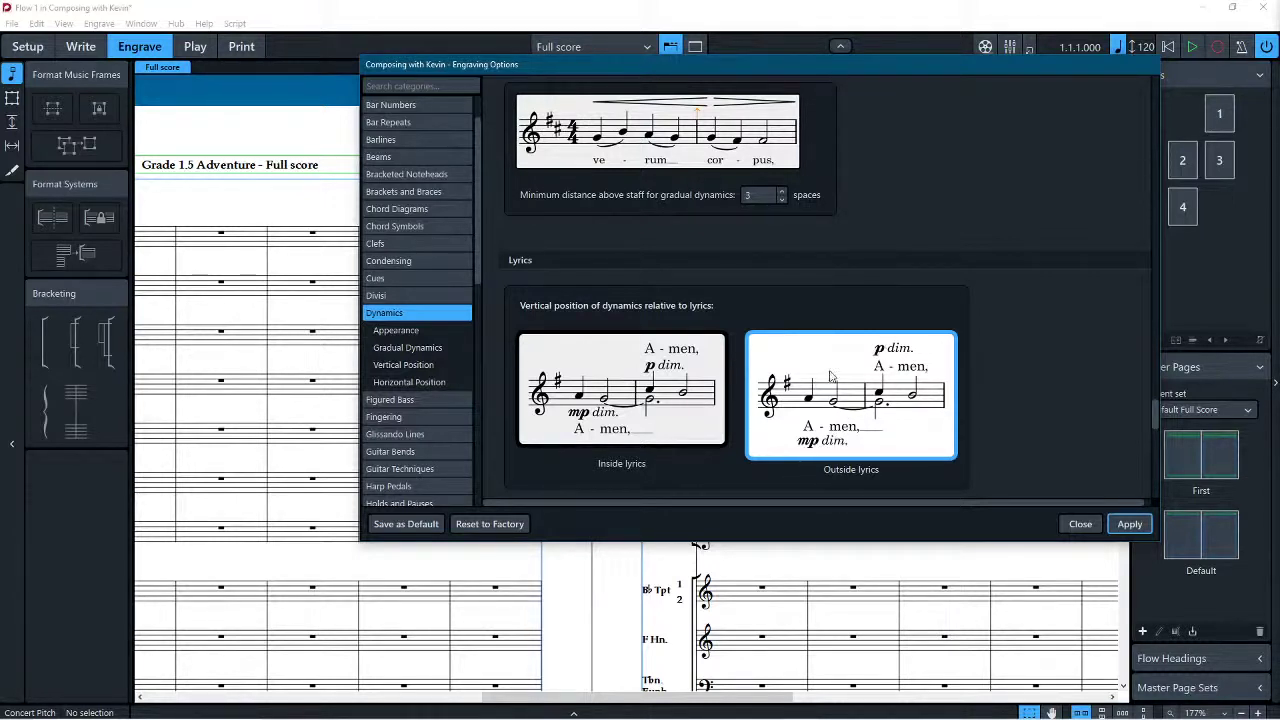
pyautogui.scroll(-3, 836, 438)
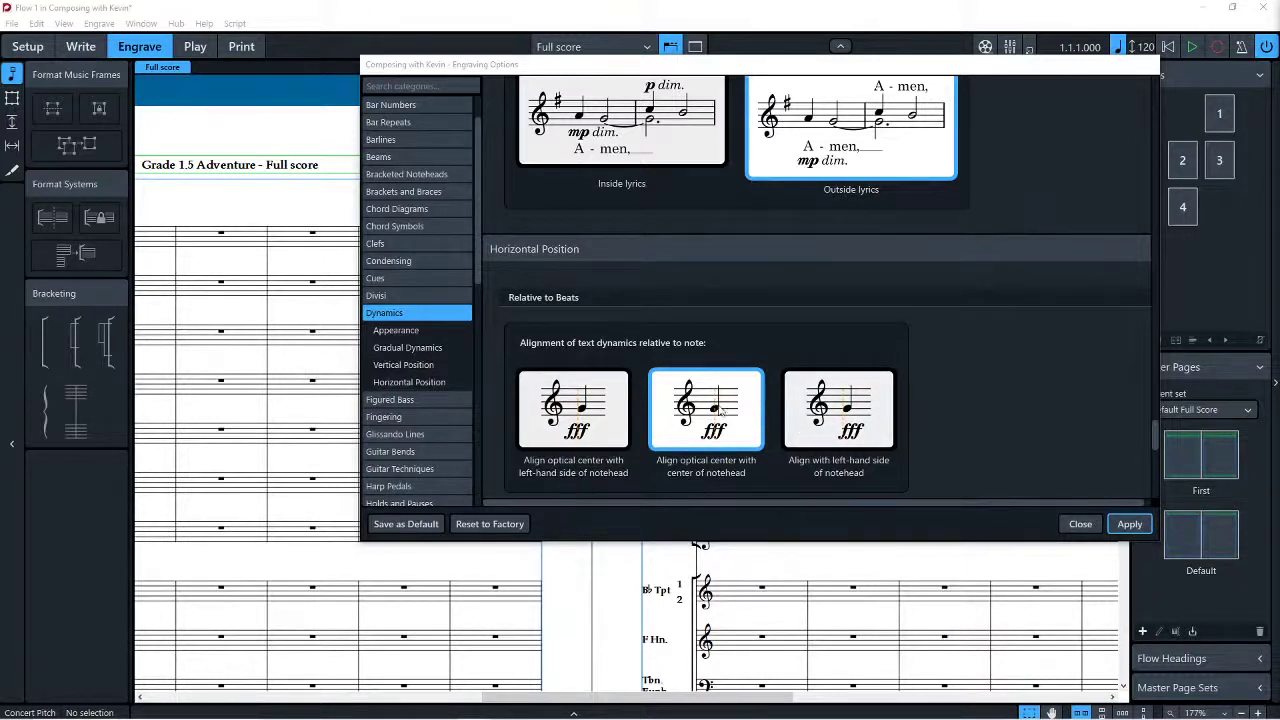
pyautogui.scroll(-4, 859, 411)
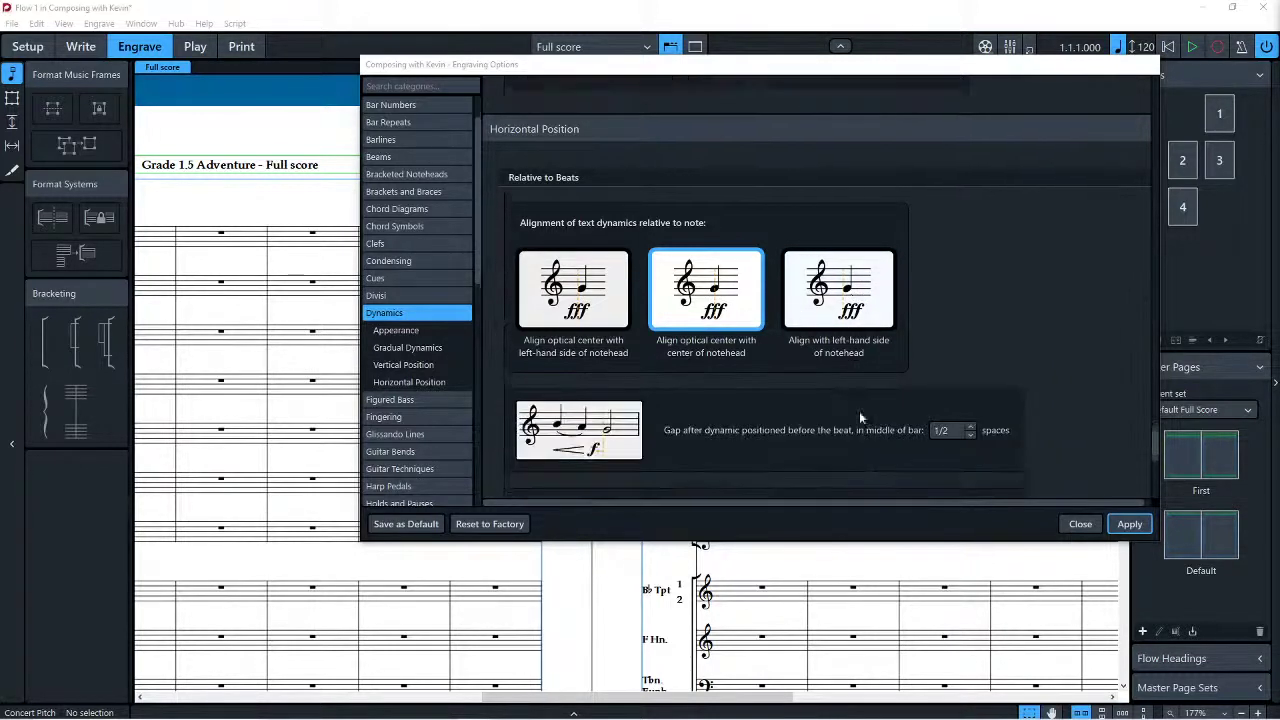
pyautogui.scroll(-2, 958, 342)
pyautogui.scroll(1, 958, 342)
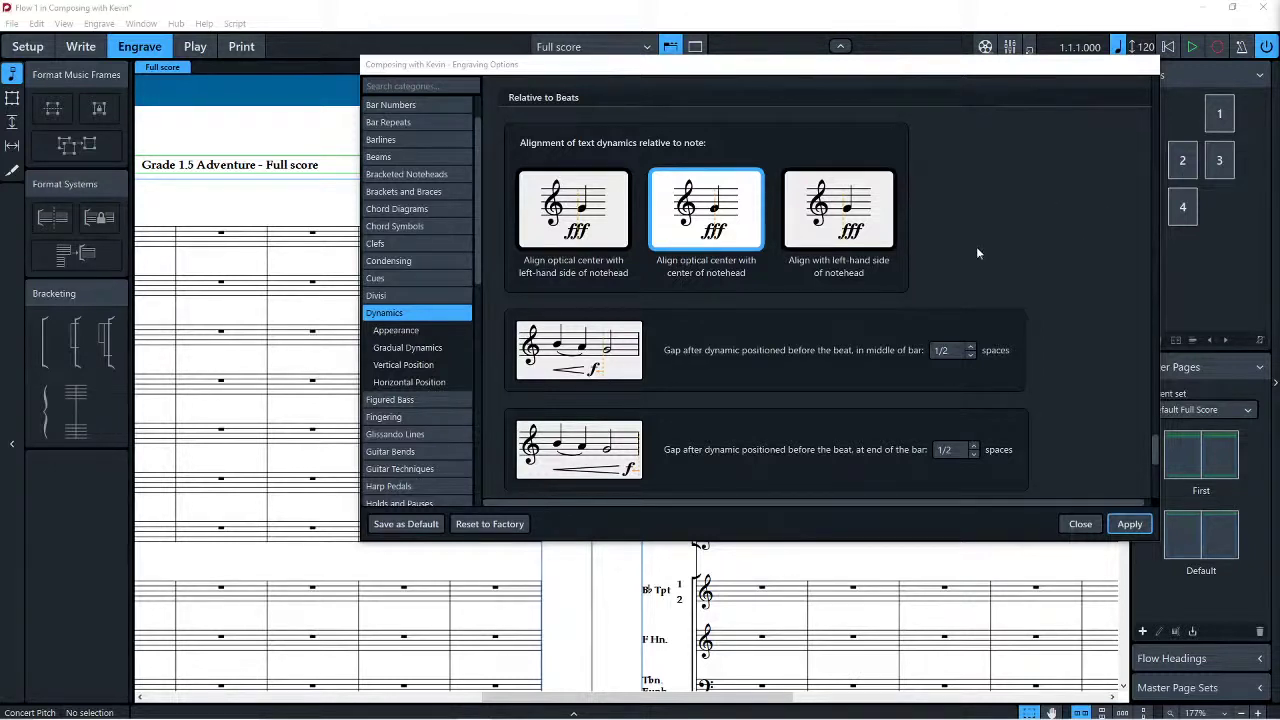
pyautogui.click(842, 228)
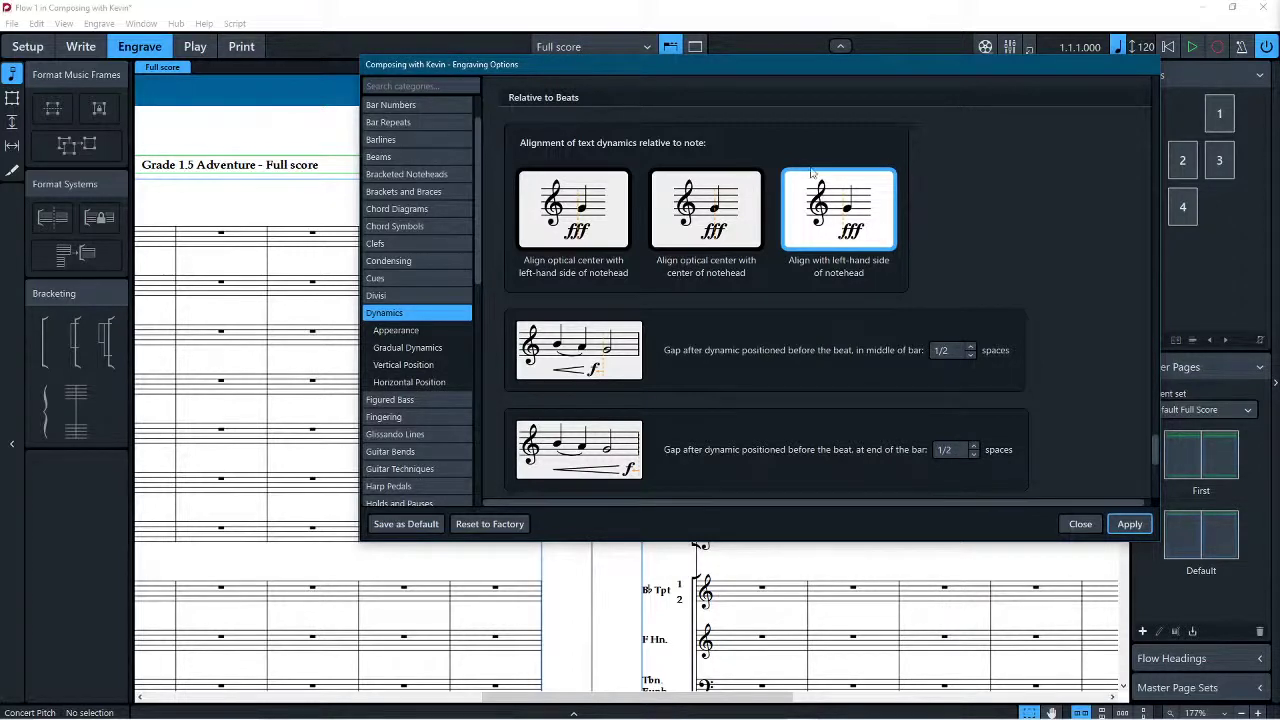
# Step: Review the remaining horizontal position options for dynamics and all Figured Bass options, from figures and accidentals to design and vertical position
pyautogui.scroll(-3, 801, 255)
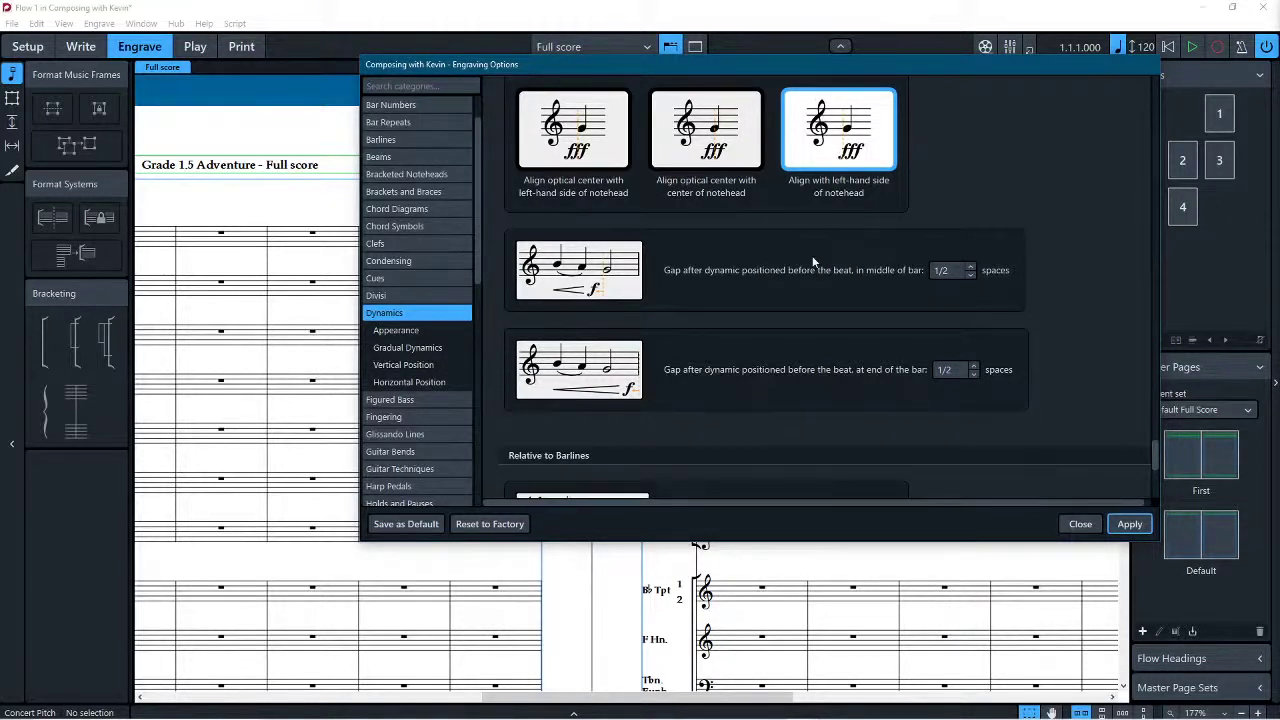
pyautogui.scroll(-3, 794, 262)
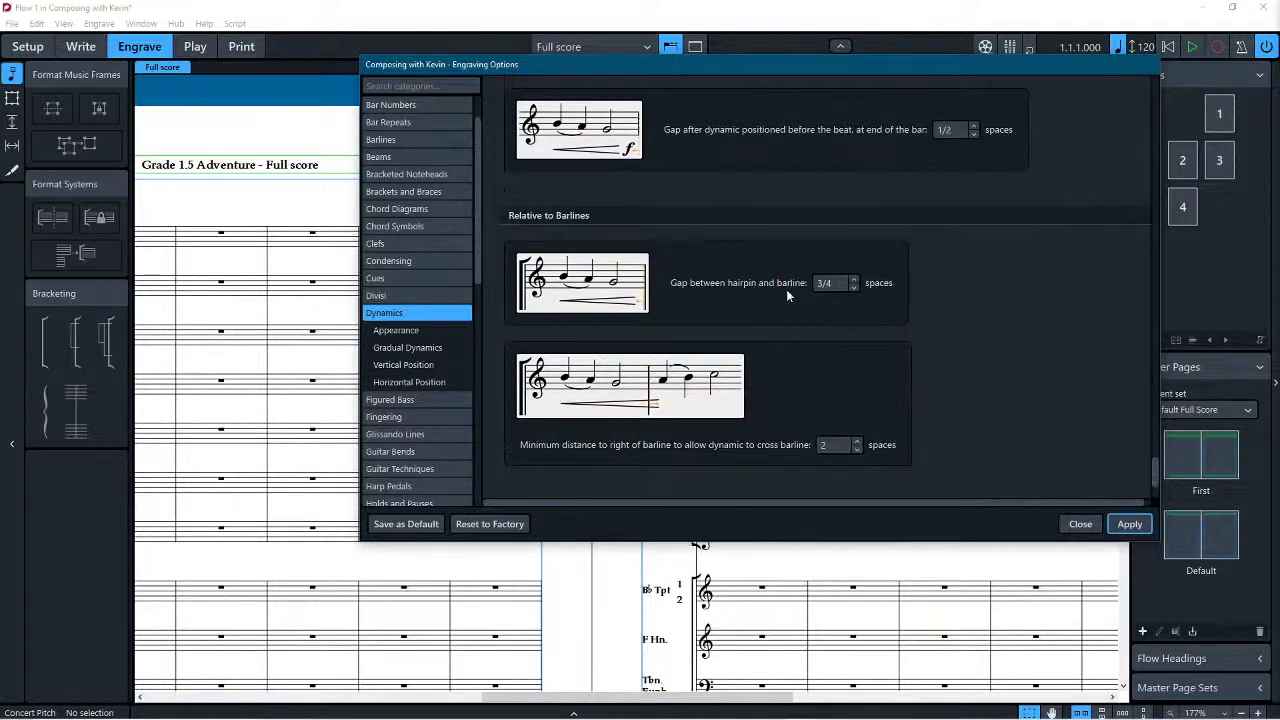
pyautogui.scroll(-3, 766, 238)
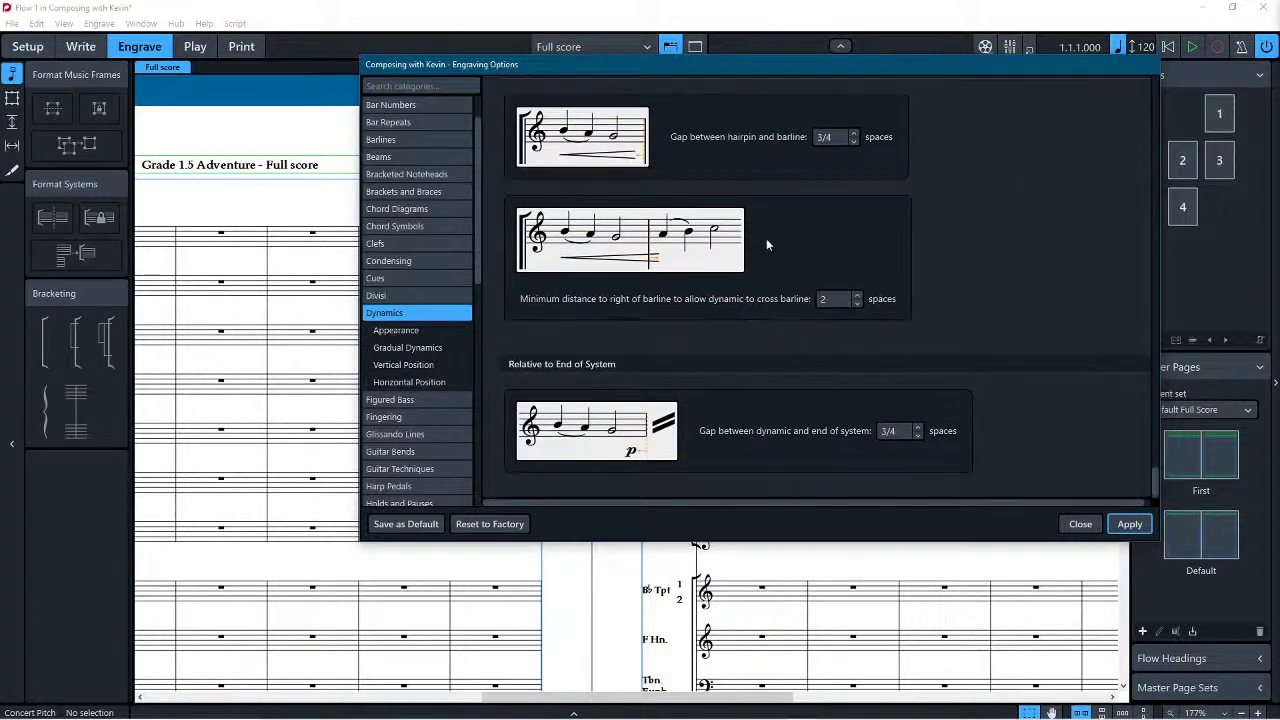
pyautogui.click(418, 400)
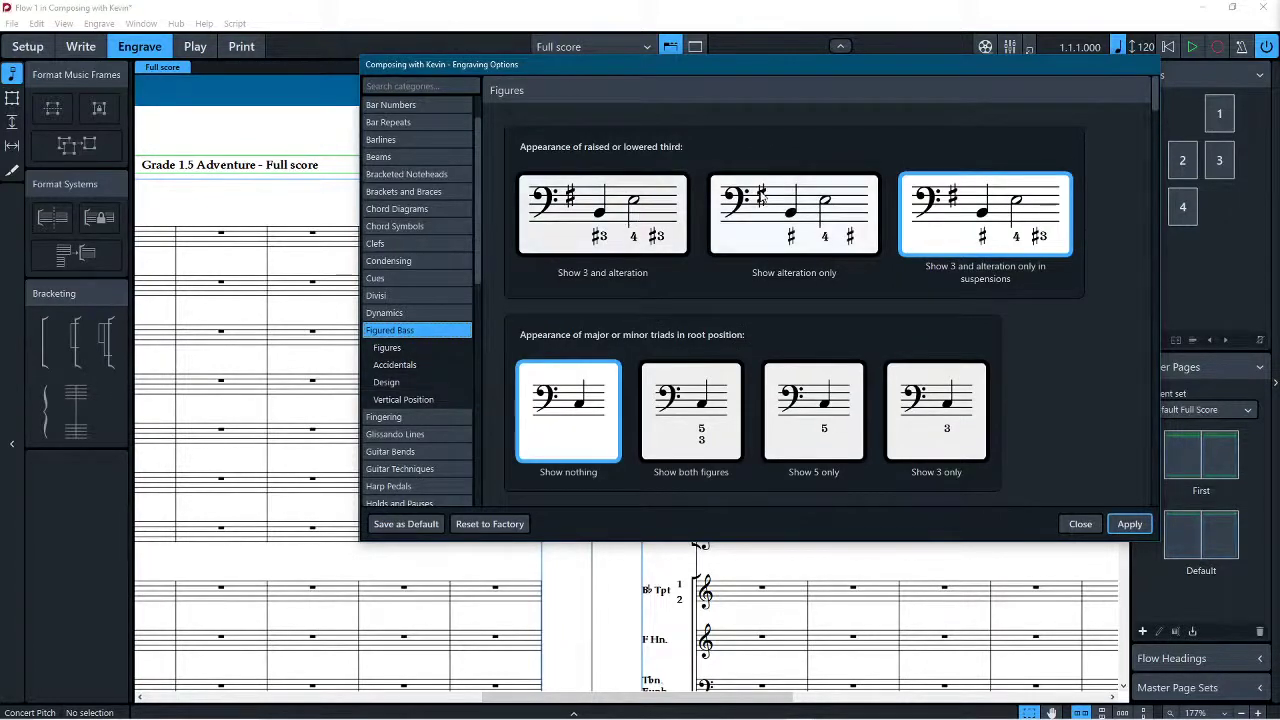
pyautogui.scroll(-6, 766, 184)
pyautogui.scroll(-10, 766, 188)
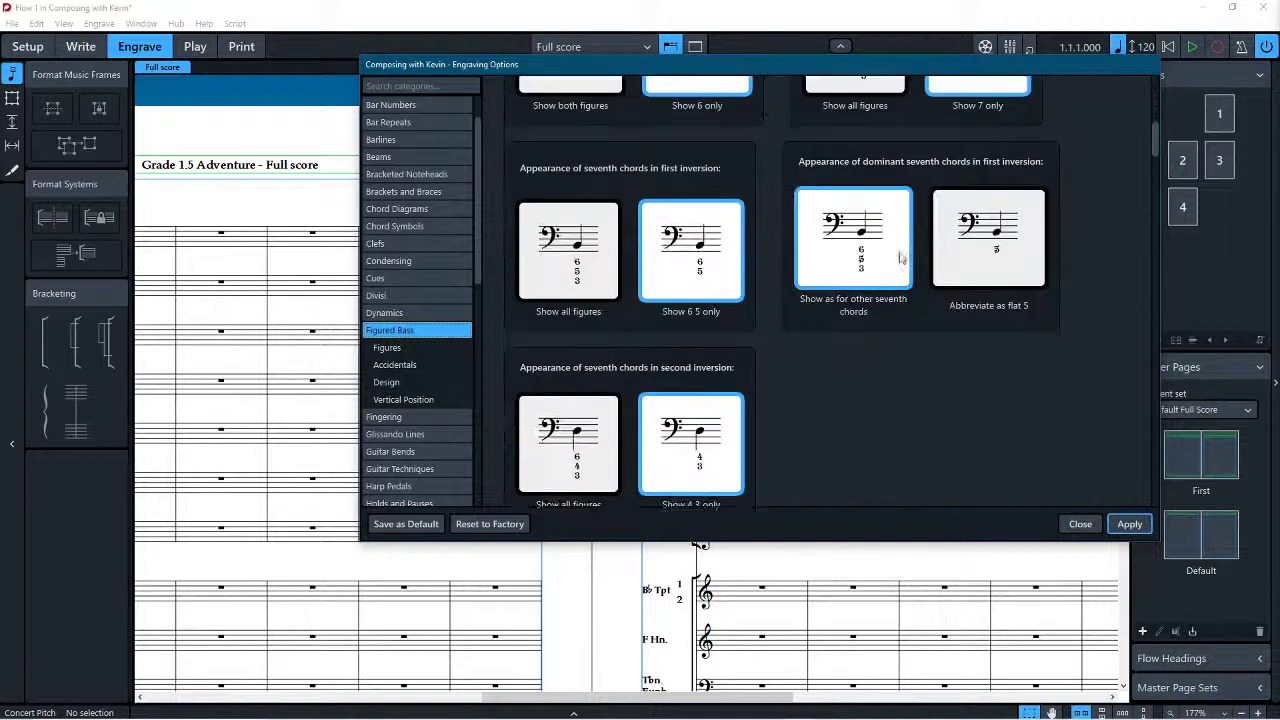
pyautogui.scroll(-10, 795, 293)
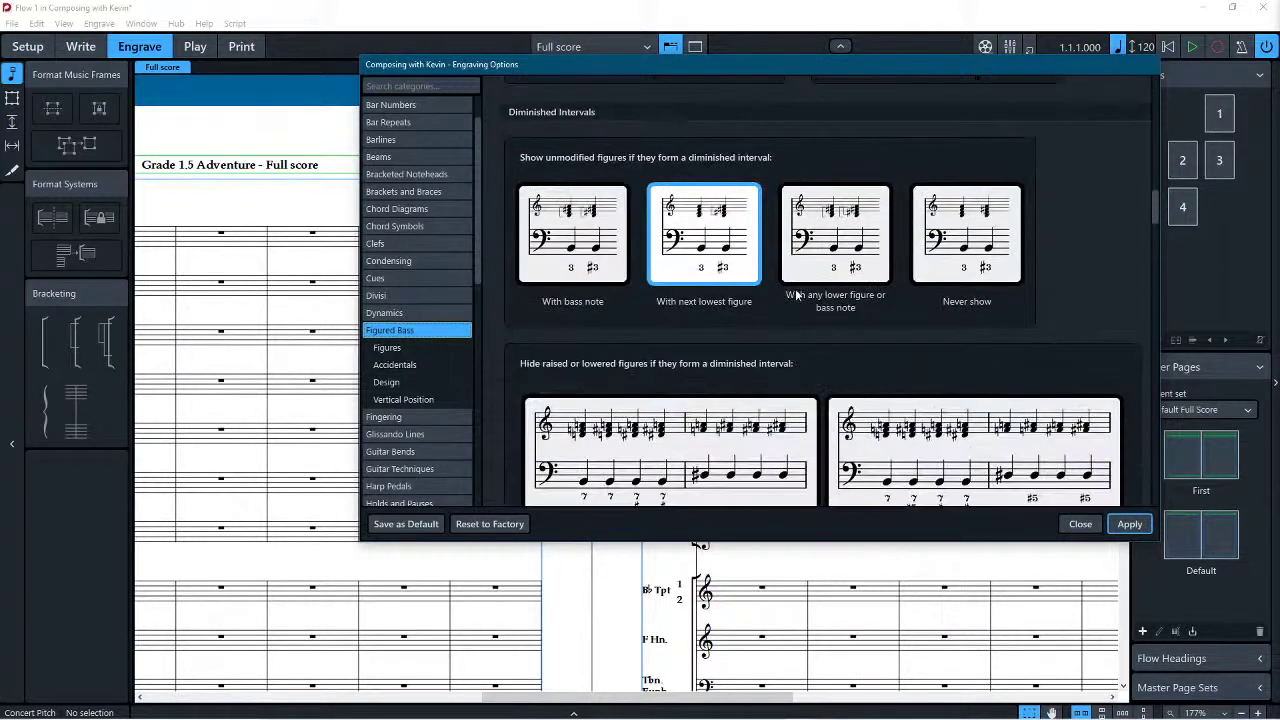
pyautogui.scroll(-10, 773, 316)
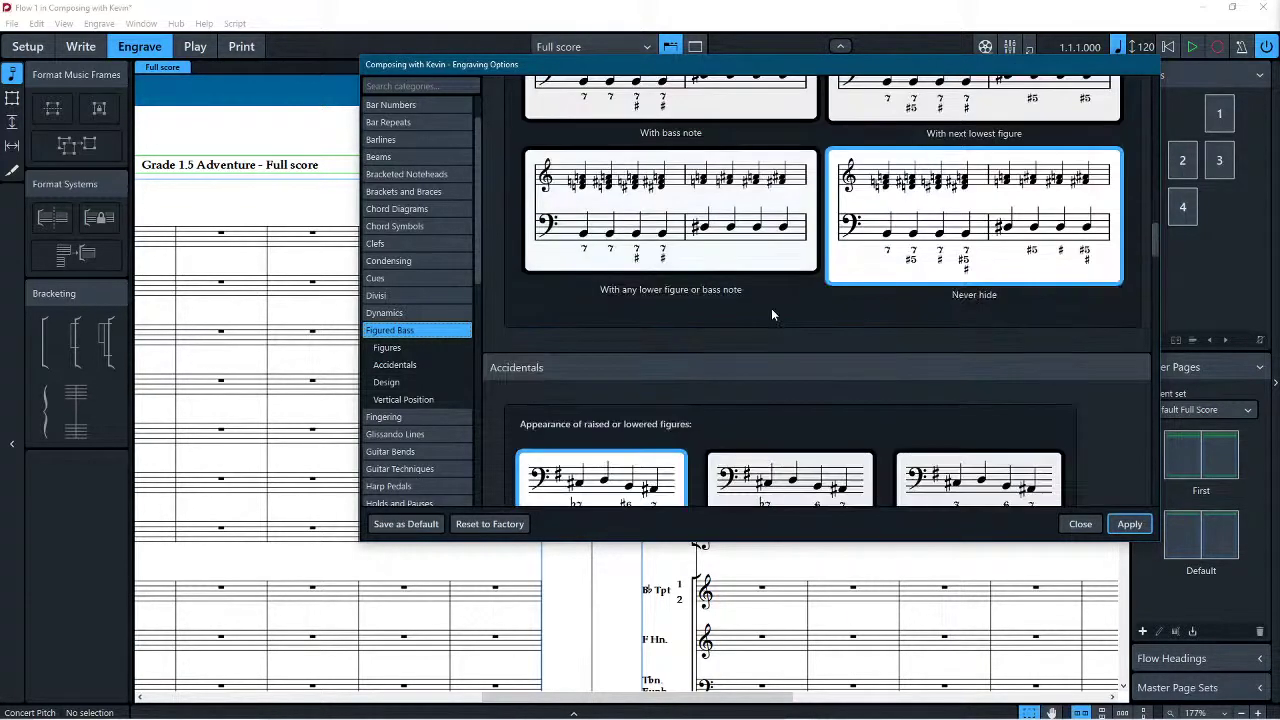
pyautogui.scroll(-10, 751, 317)
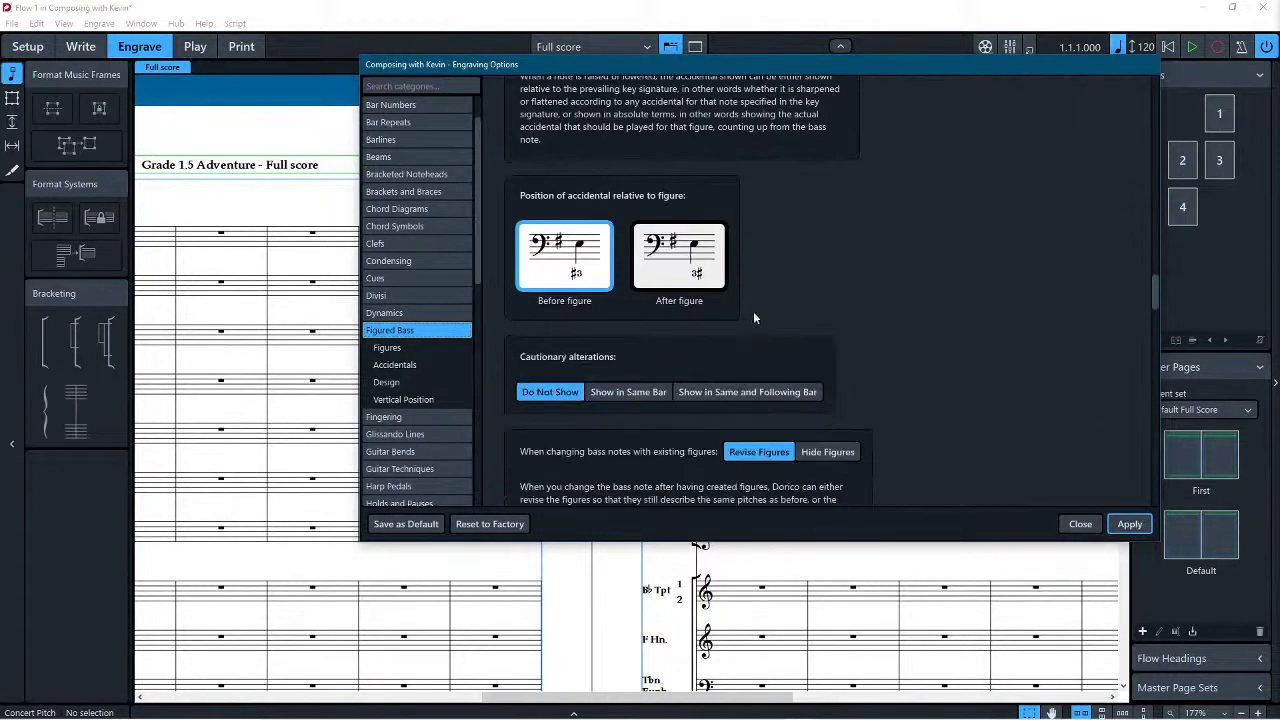
pyautogui.scroll(-10, 751, 317)
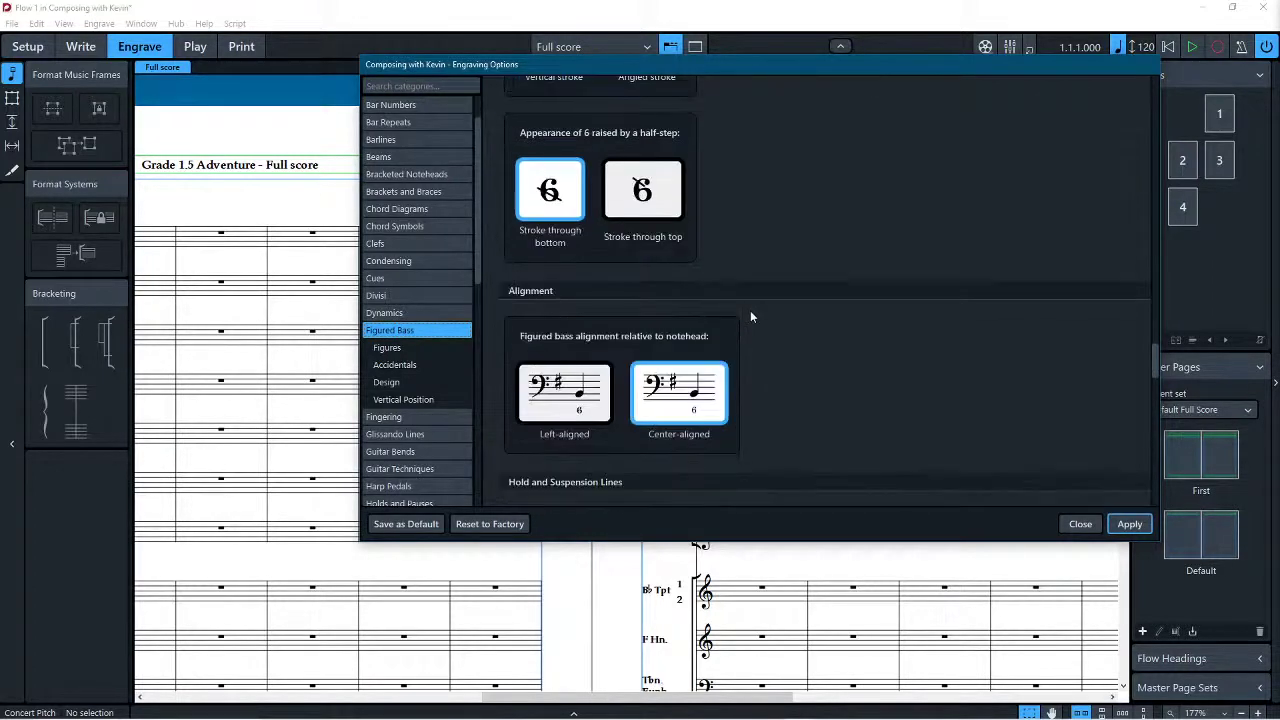
pyautogui.scroll(-10, 751, 317)
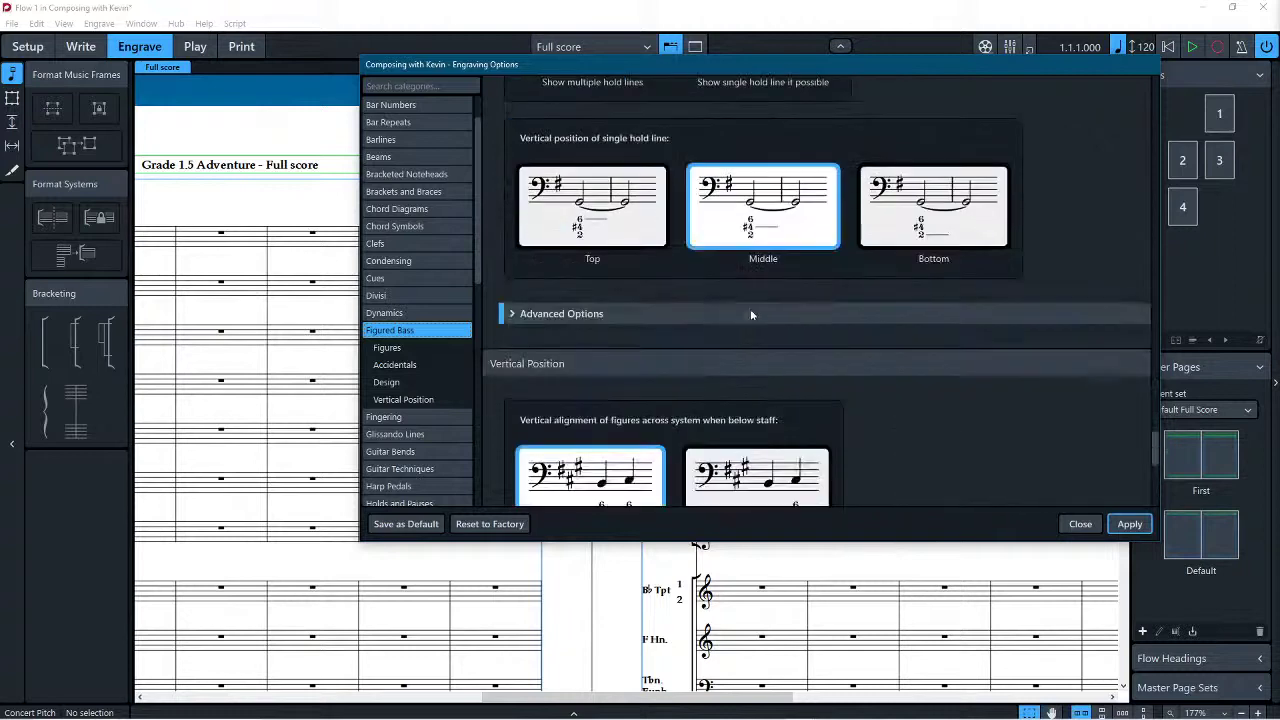
pyautogui.scroll(-2, 751, 315)
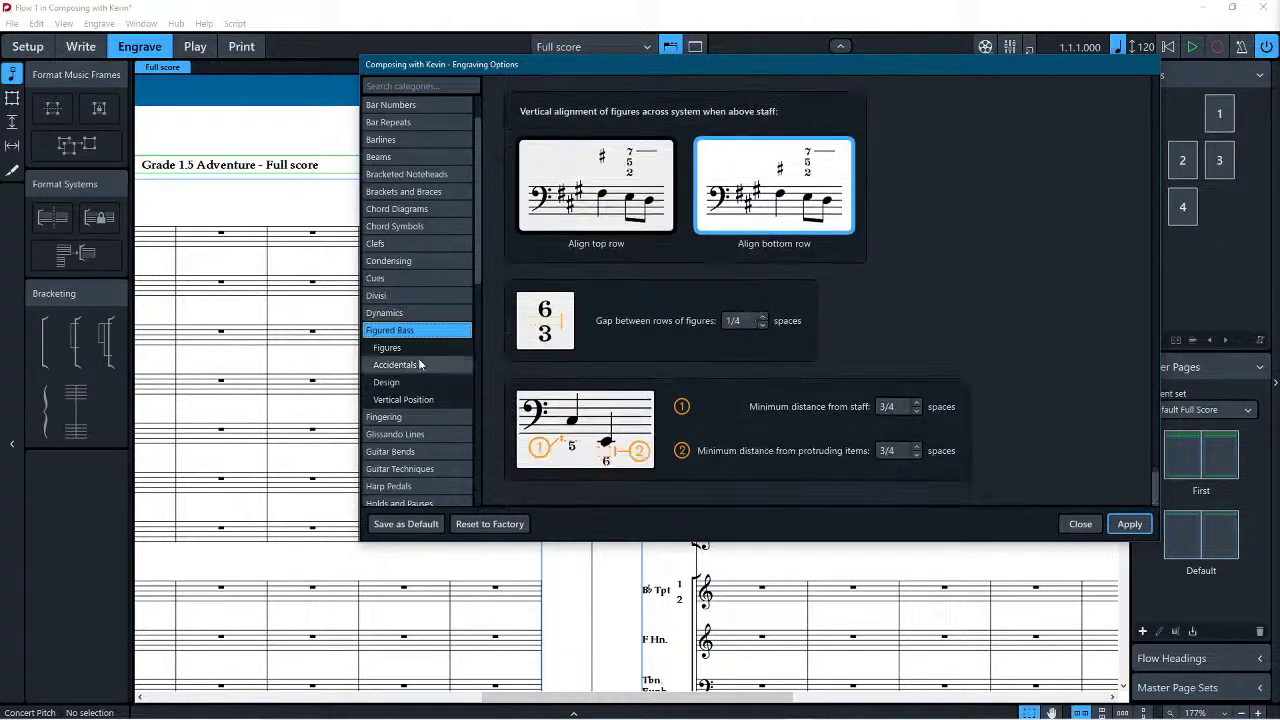
# Step: Review the Fingering options for design, substitutions, shared fingerings, alternative, editorial and cautionary fingerings, and position
pyautogui.click(410, 420)
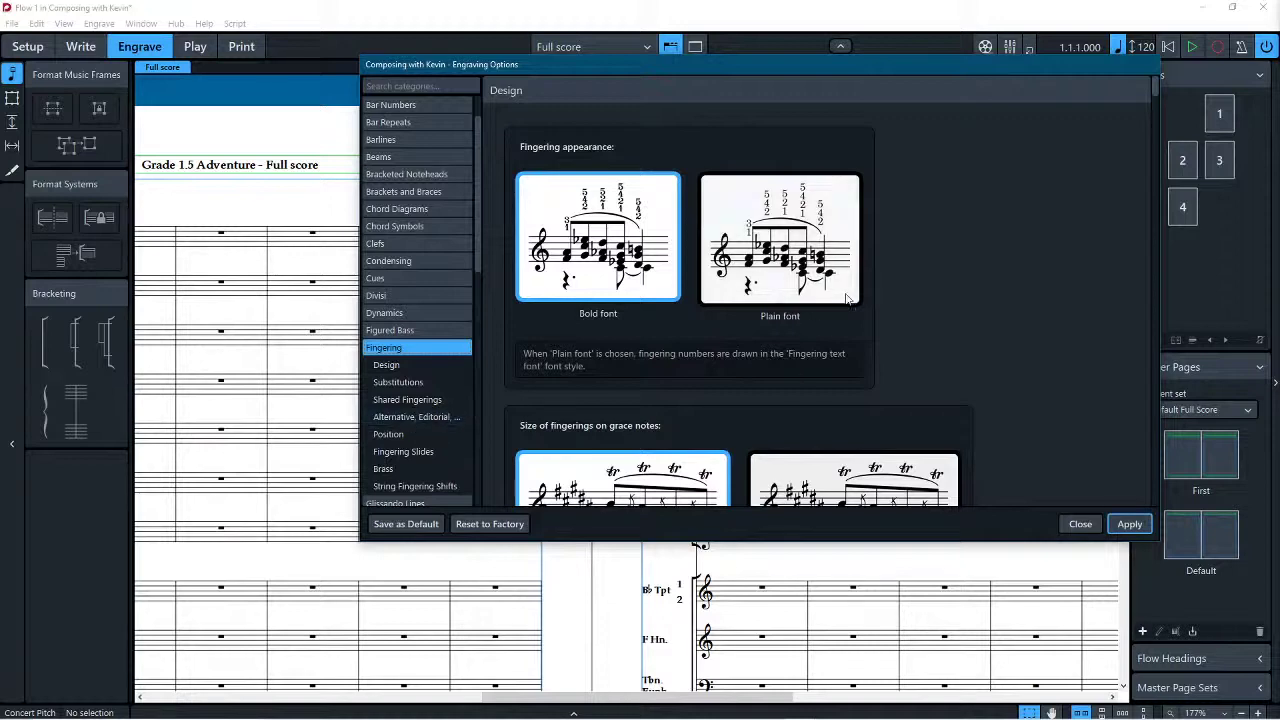
pyautogui.scroll(-2, 846, 261)
pyautogui.scroll(-8, 725, 259)
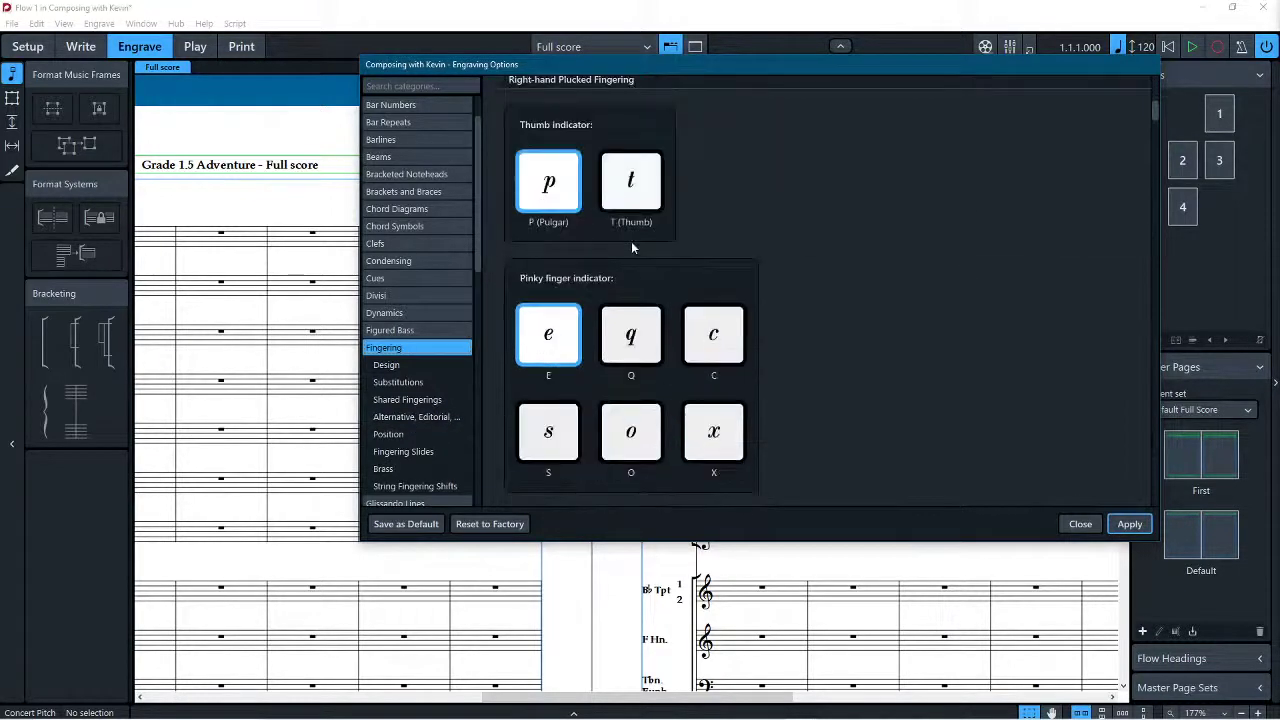
pyautogui.scroll(-6, 797, 267)
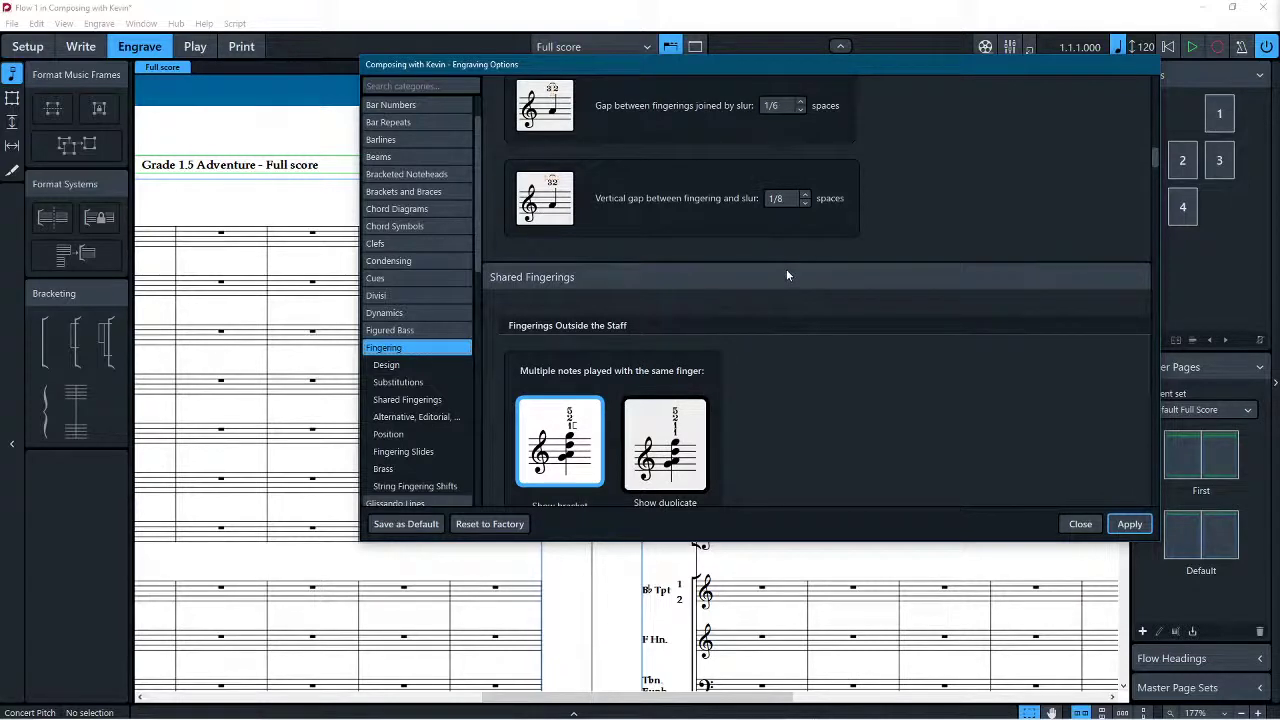
pyautogui.scroll(-5, 786, 272)
pyautogui.scroll(-1, 783, 277)
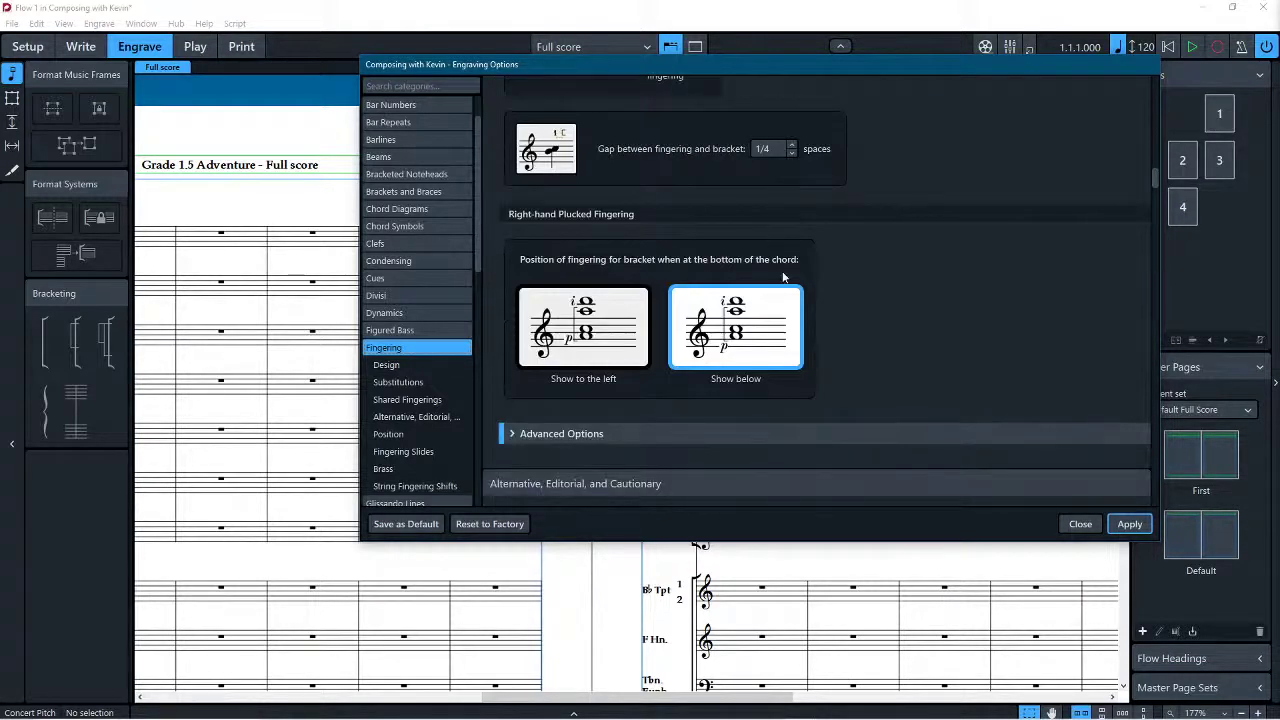
pyautogui.scroll(-3, 783, 277)
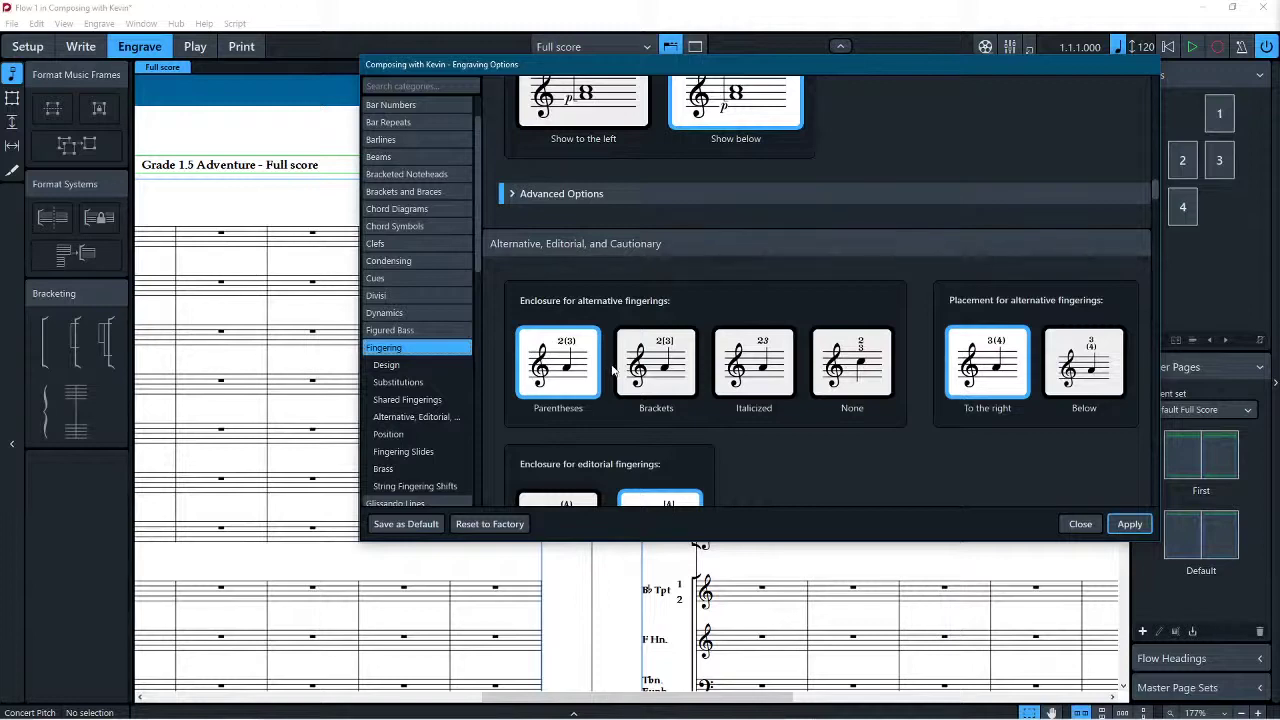
pyautogui.scroll(-2, 607, 362)
pyautogui.scroll(-2, 612, 374)
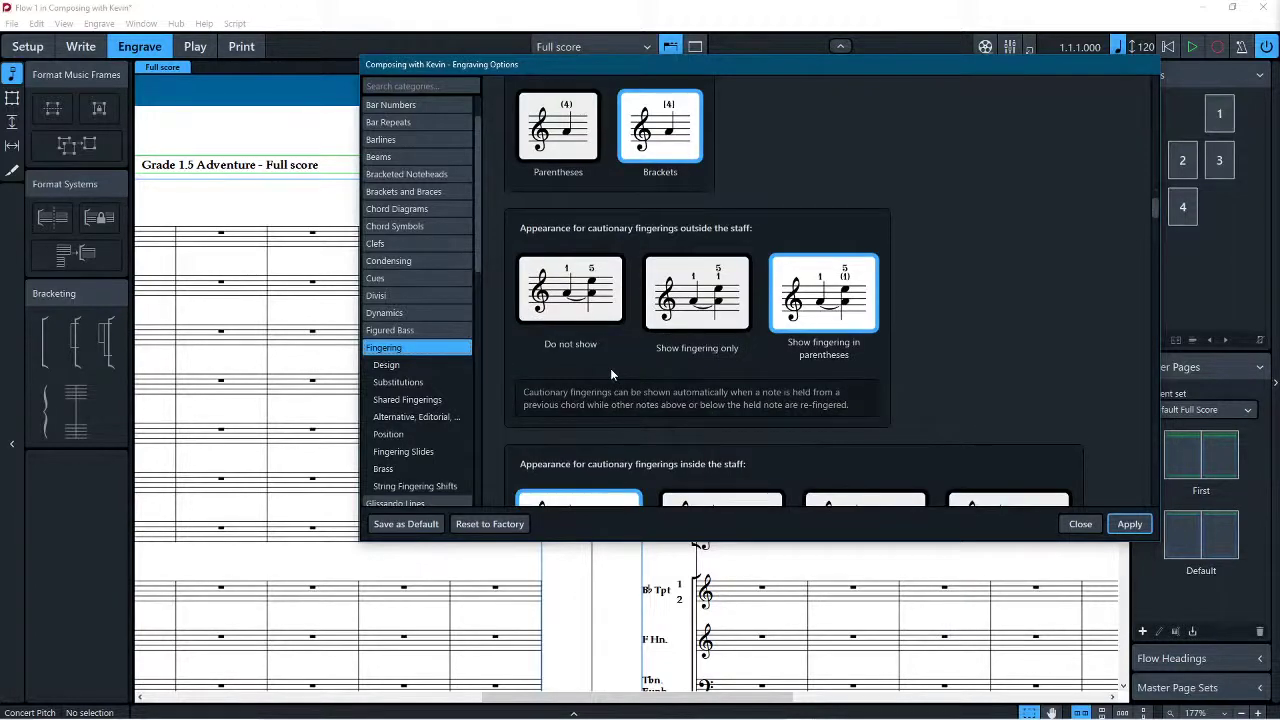
pyautogui.scroll(-2, 612, 374)
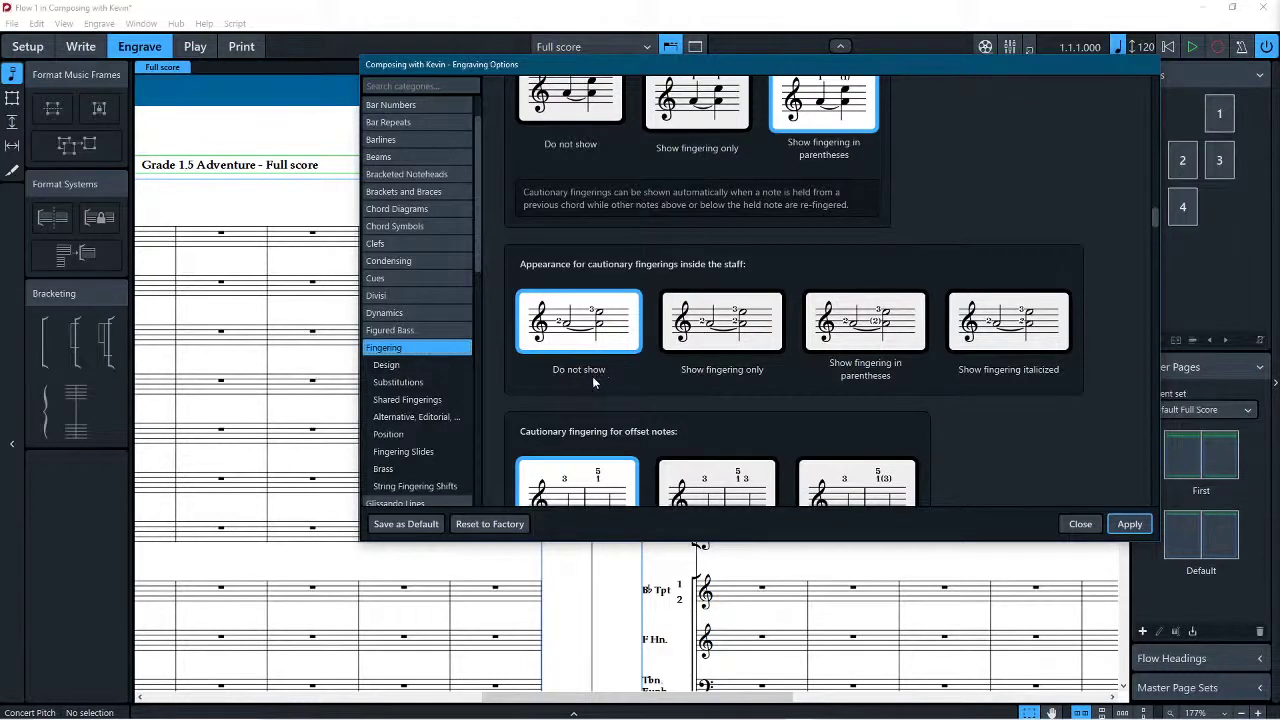
pyautogui.scroll(-6, 584, 383)
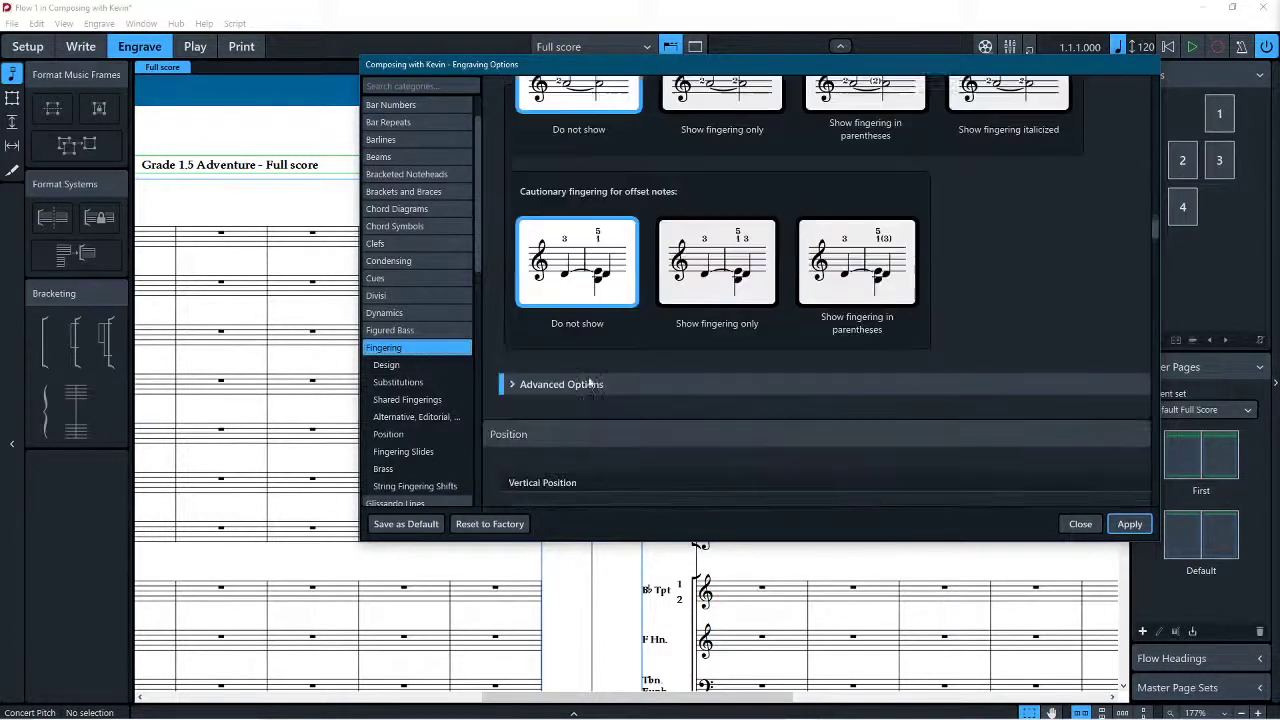
pyautogui.scroll(-10, 590, 382)
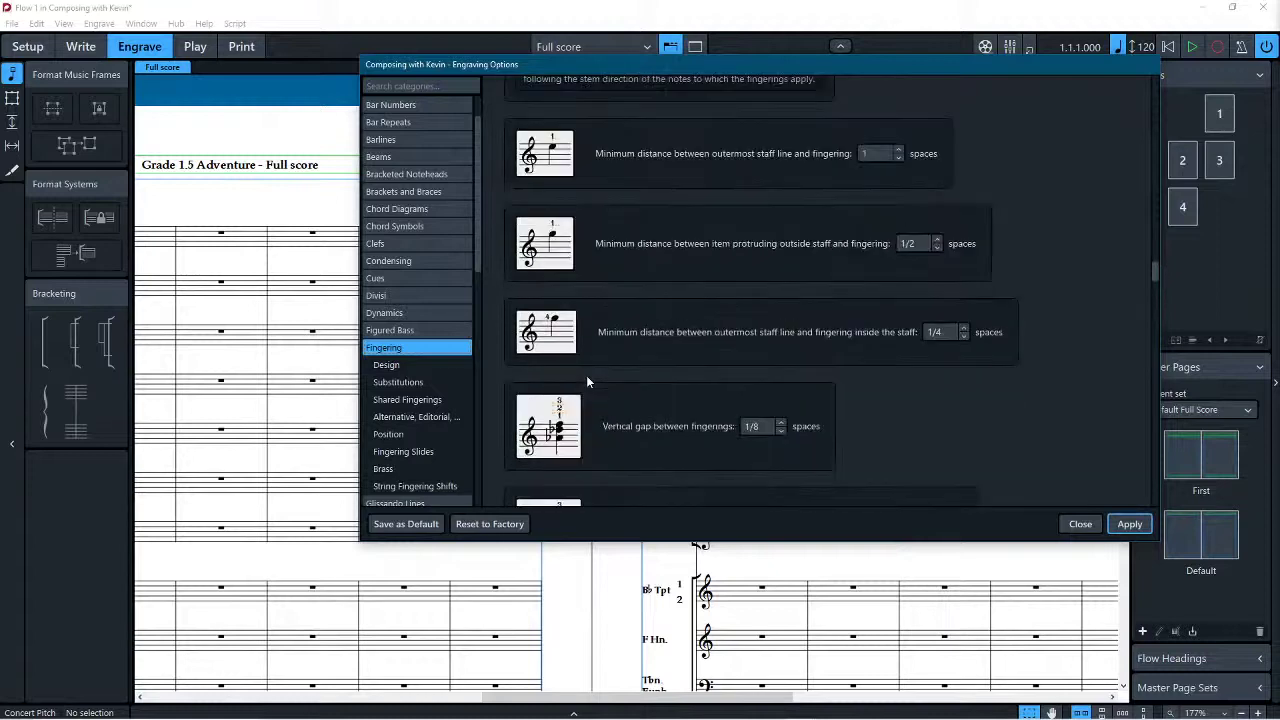
pyautogui.scroll(-8, 587, 383)
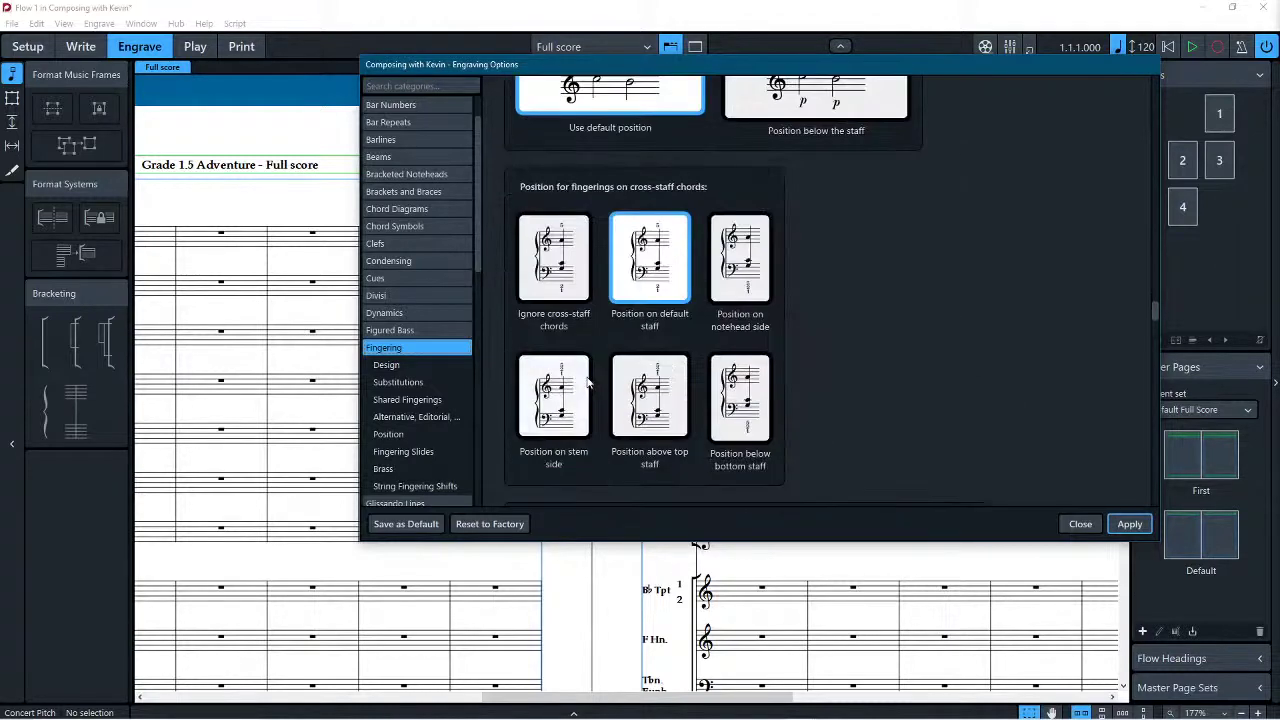
pyautogui.scroll(-8, 587, 383)
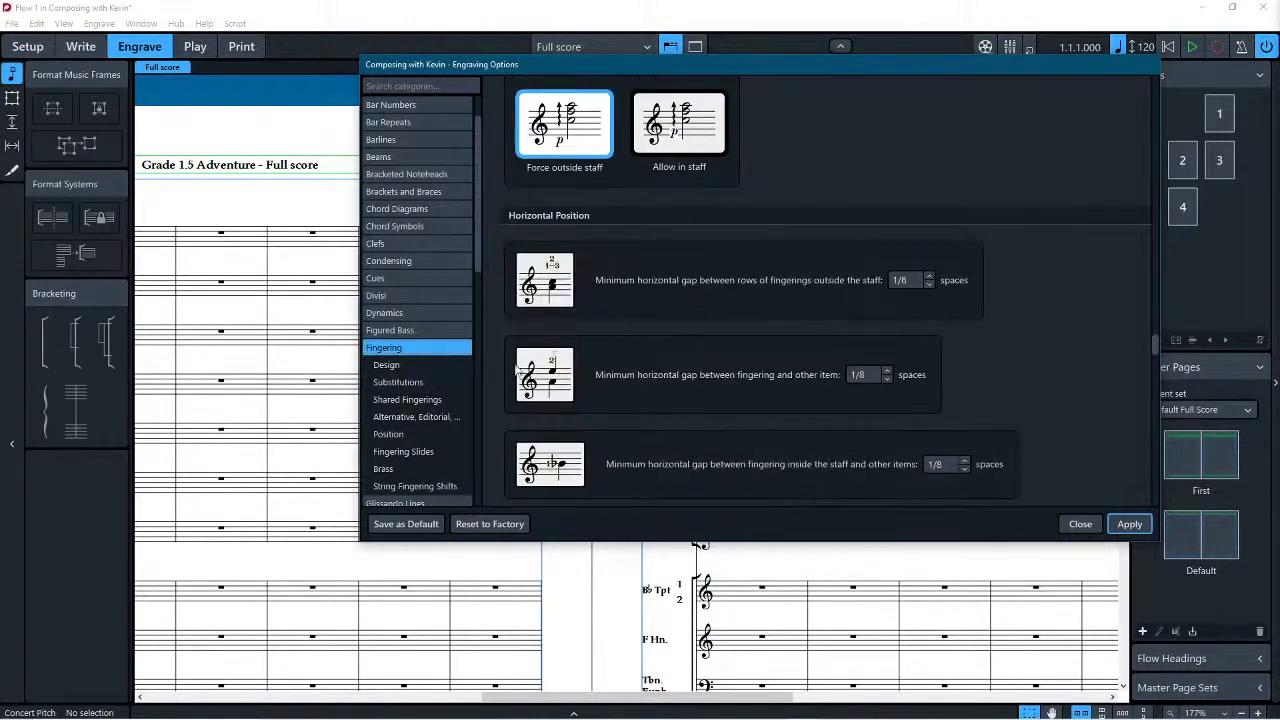
# Step: For valved brass fingerings, set the arrangement to show as a single row and the separator between valve numbers to a circle
pyautogui.click(425, 366)
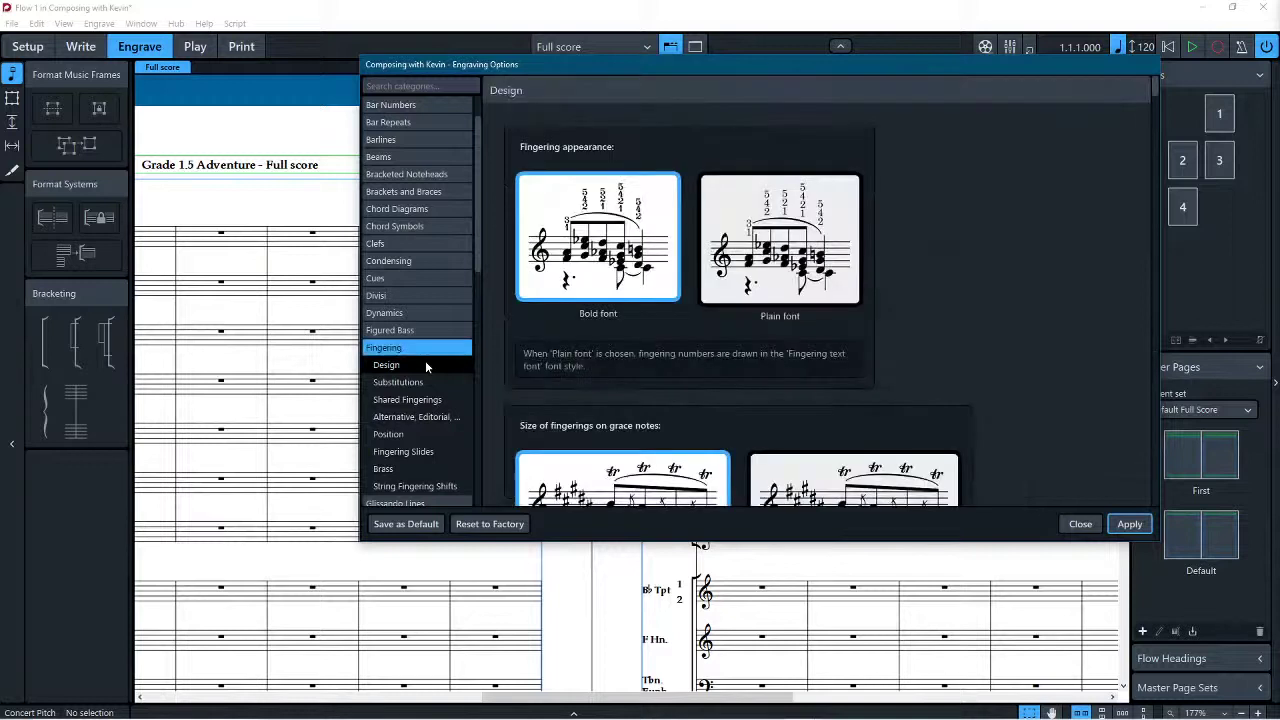
pyautogui.click(421, 467)
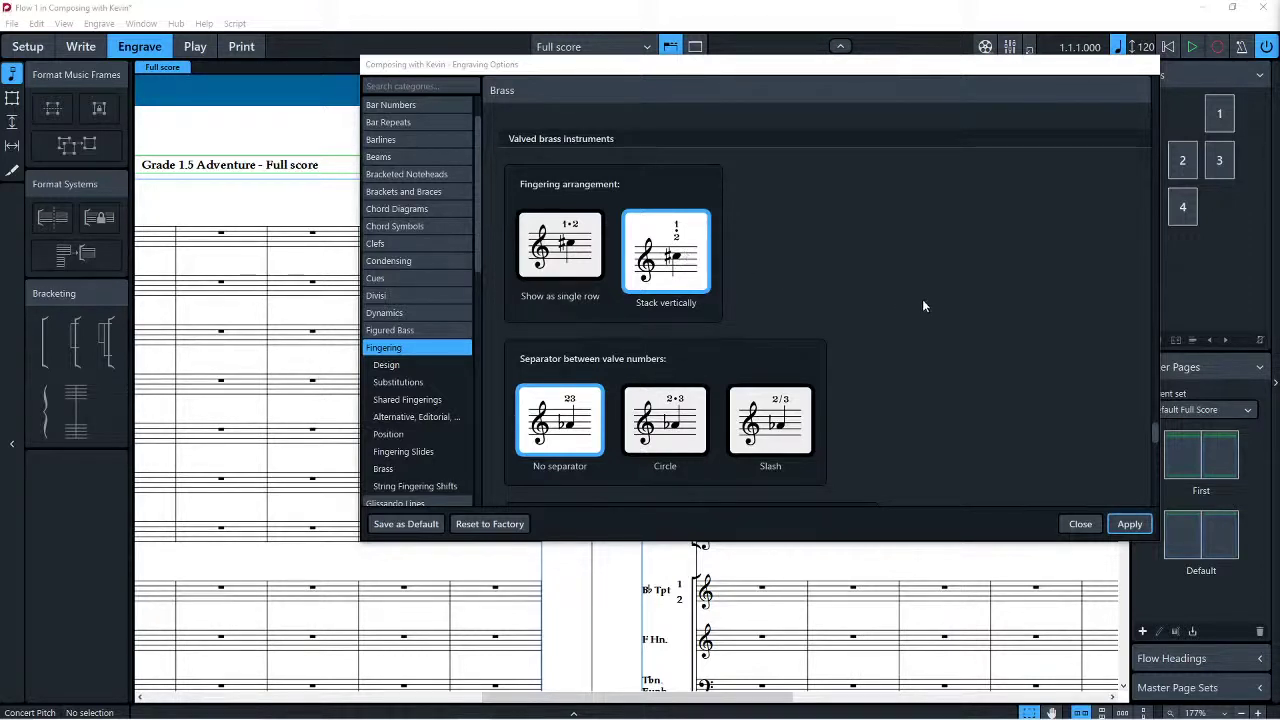
pyautogui.scroll(-2, 924, 303)
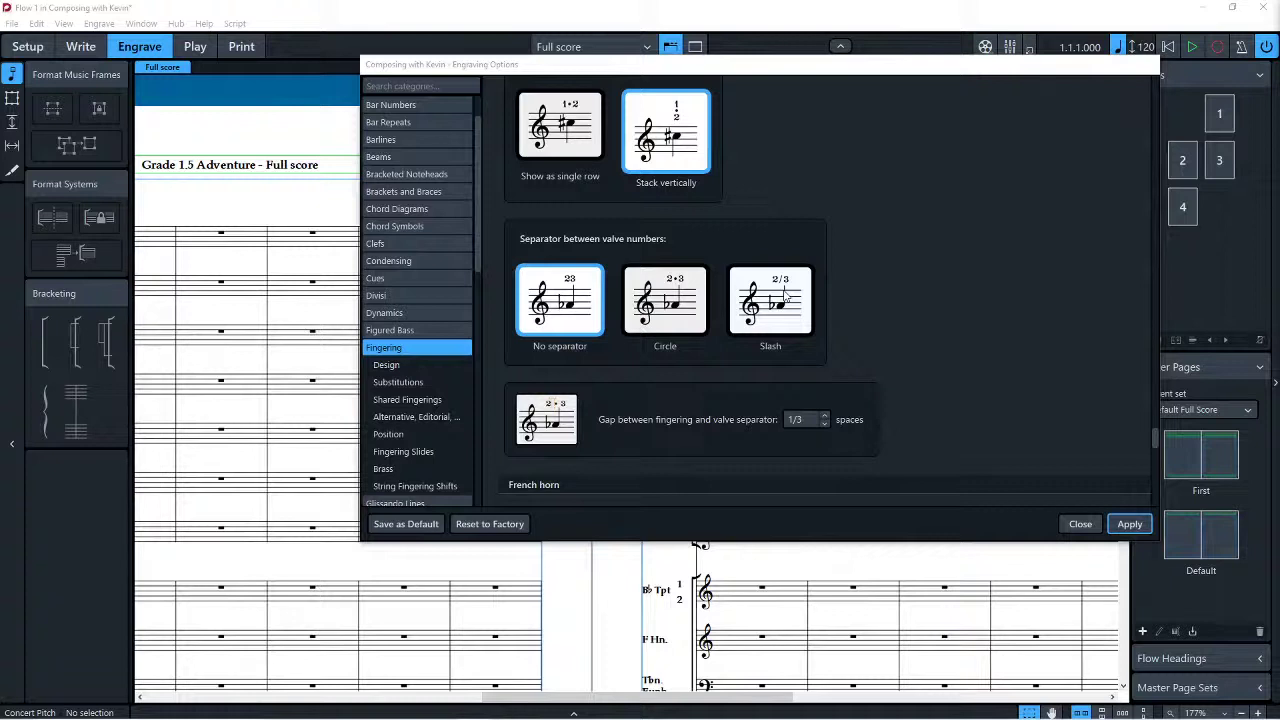
pyautogui.scroll(-3, 785, 295)
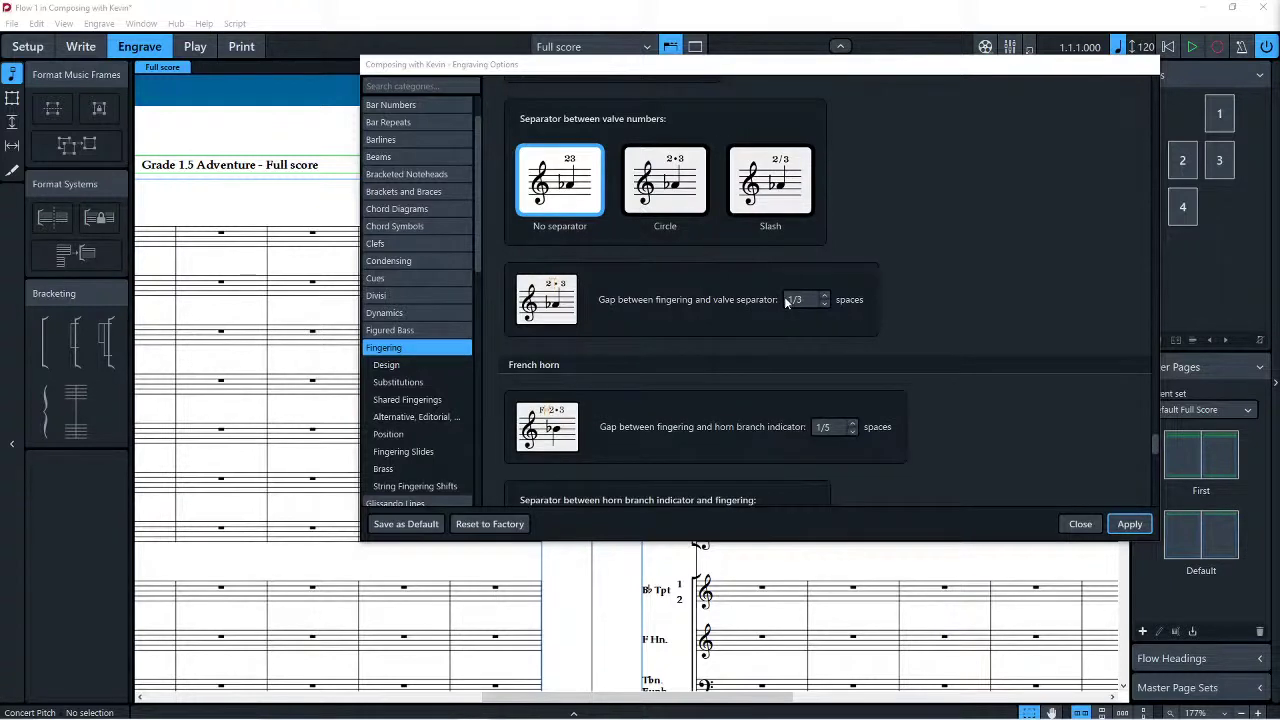
pyautogui.scroll(-4, 784, 299)
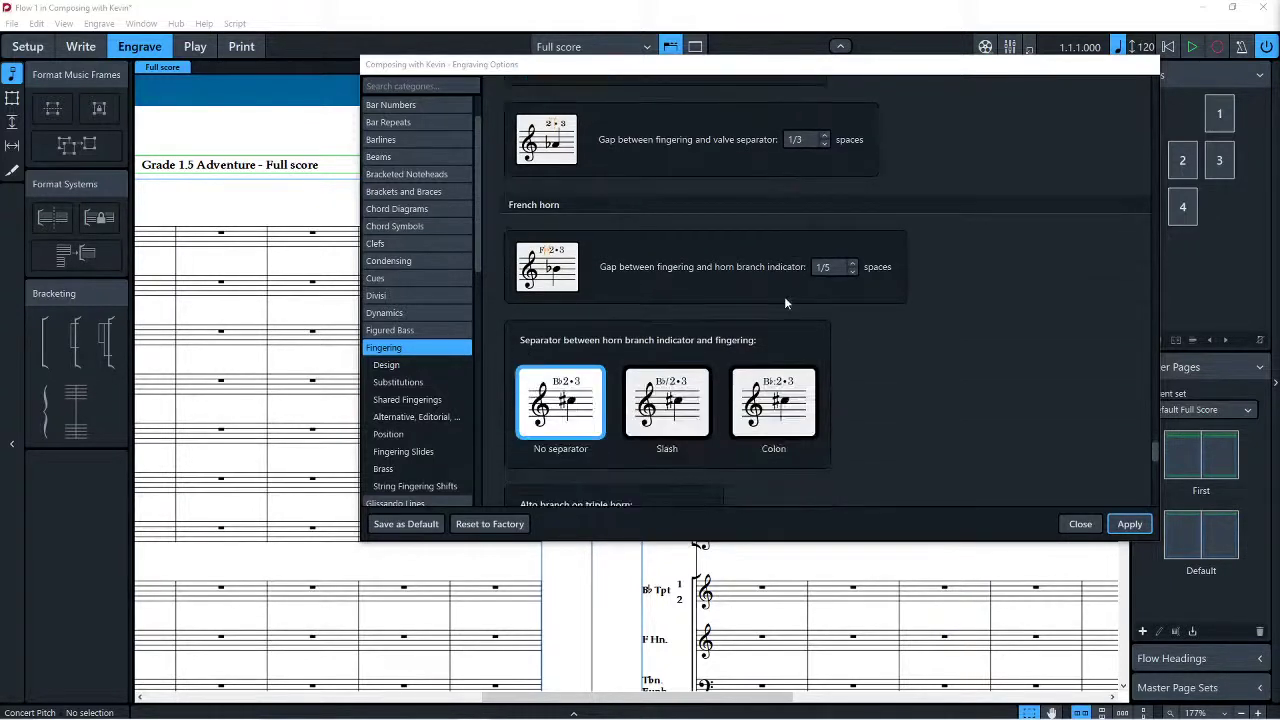
pyautogui.scroll(10, 784, 296)
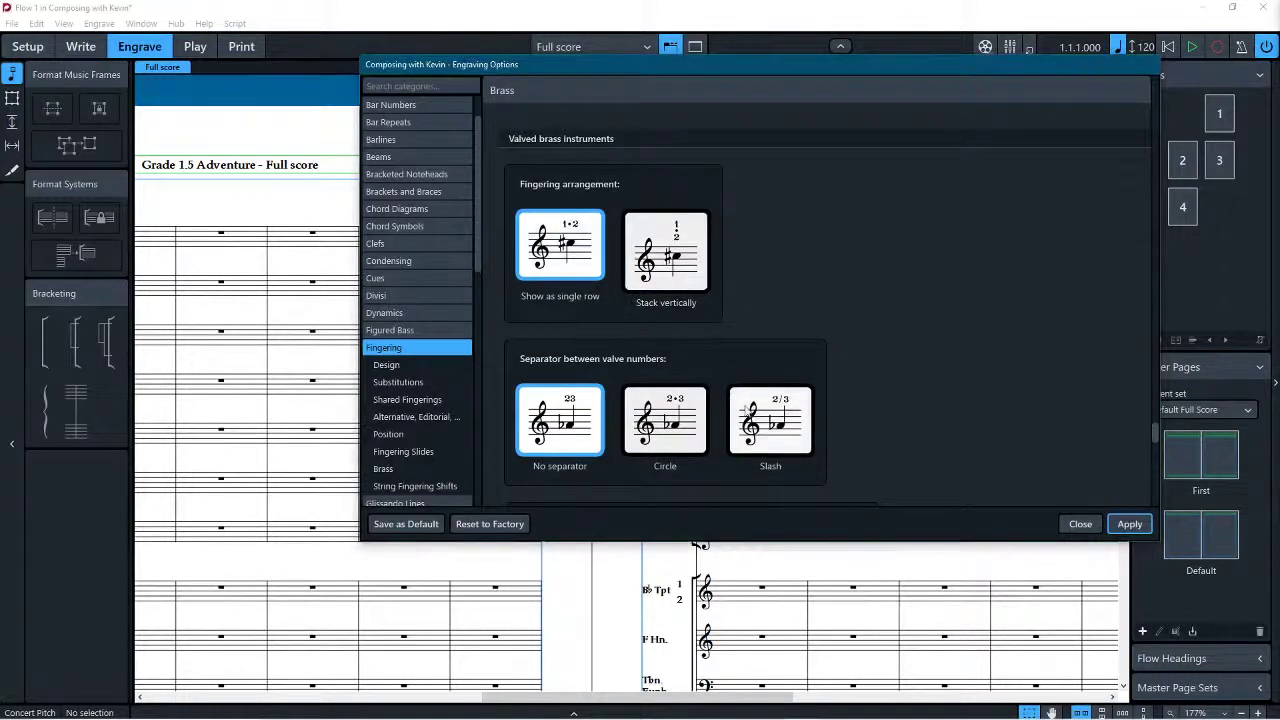
pyautogui.click(777, 421)
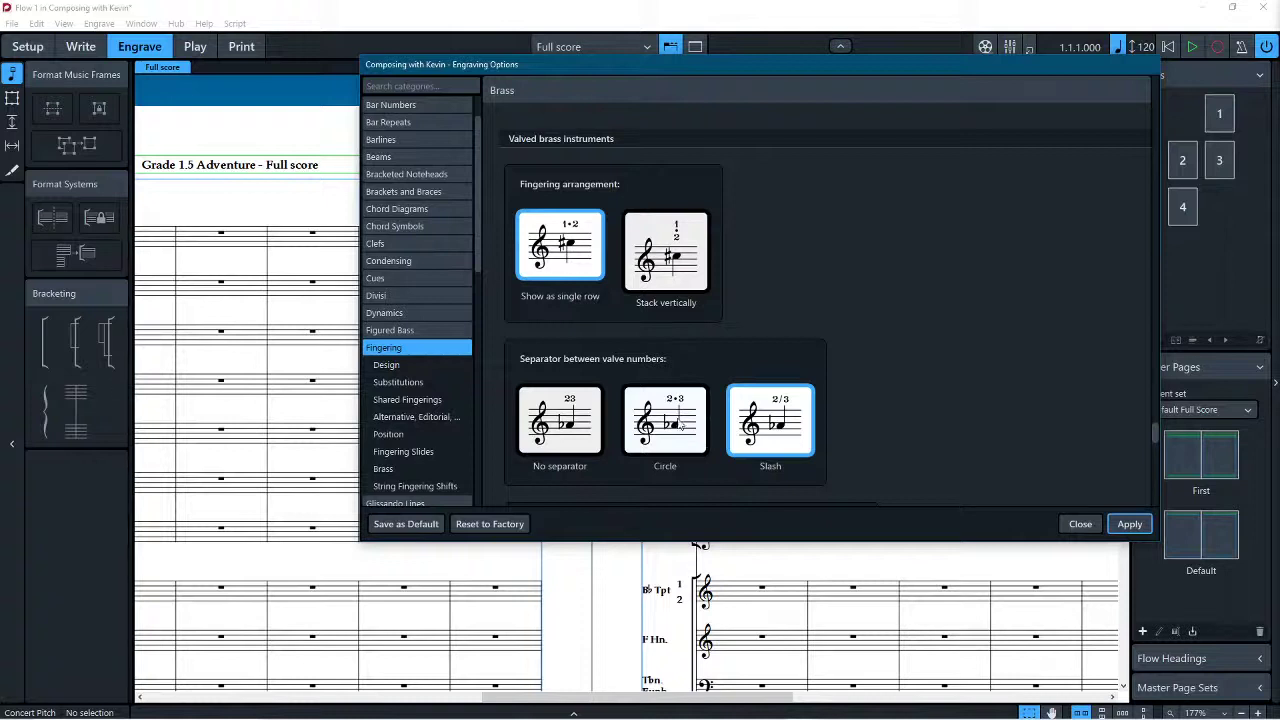
pyautogui.click(680, 422)
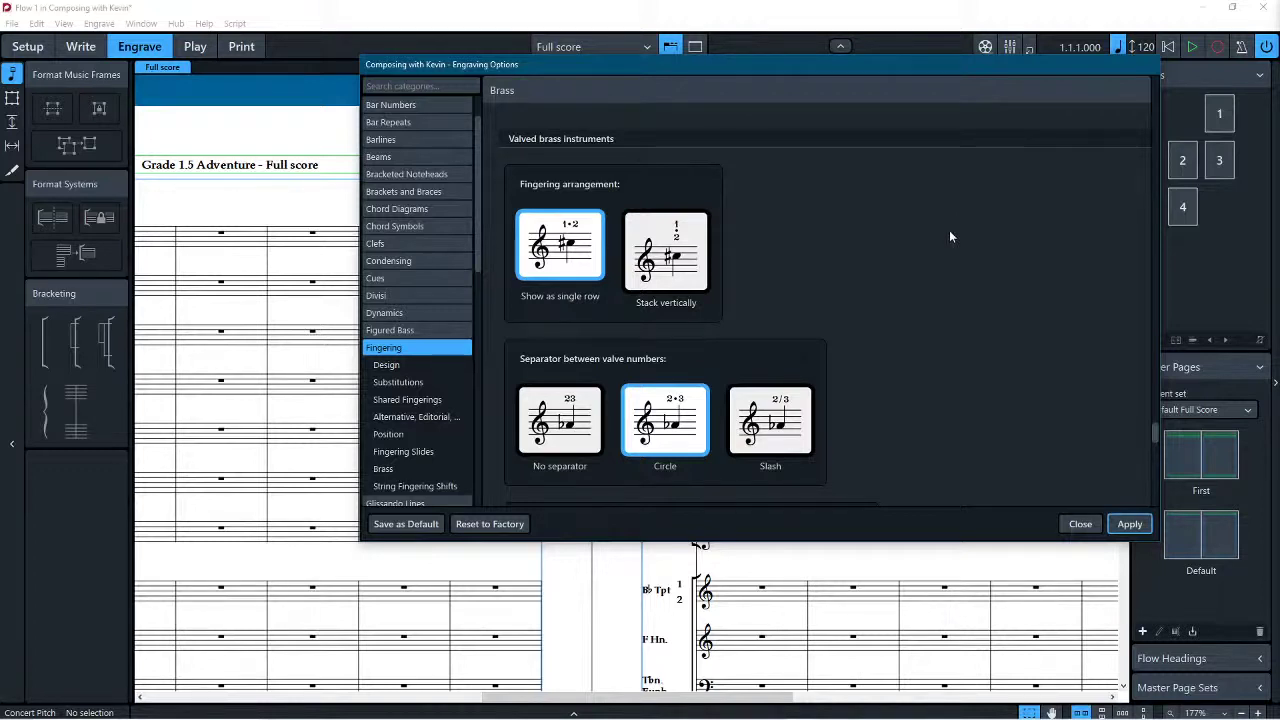
# Step: Set the separator between the French horn branch indicator and the fingering to a colon
pyautogui.scroll(-1, 838, 338)
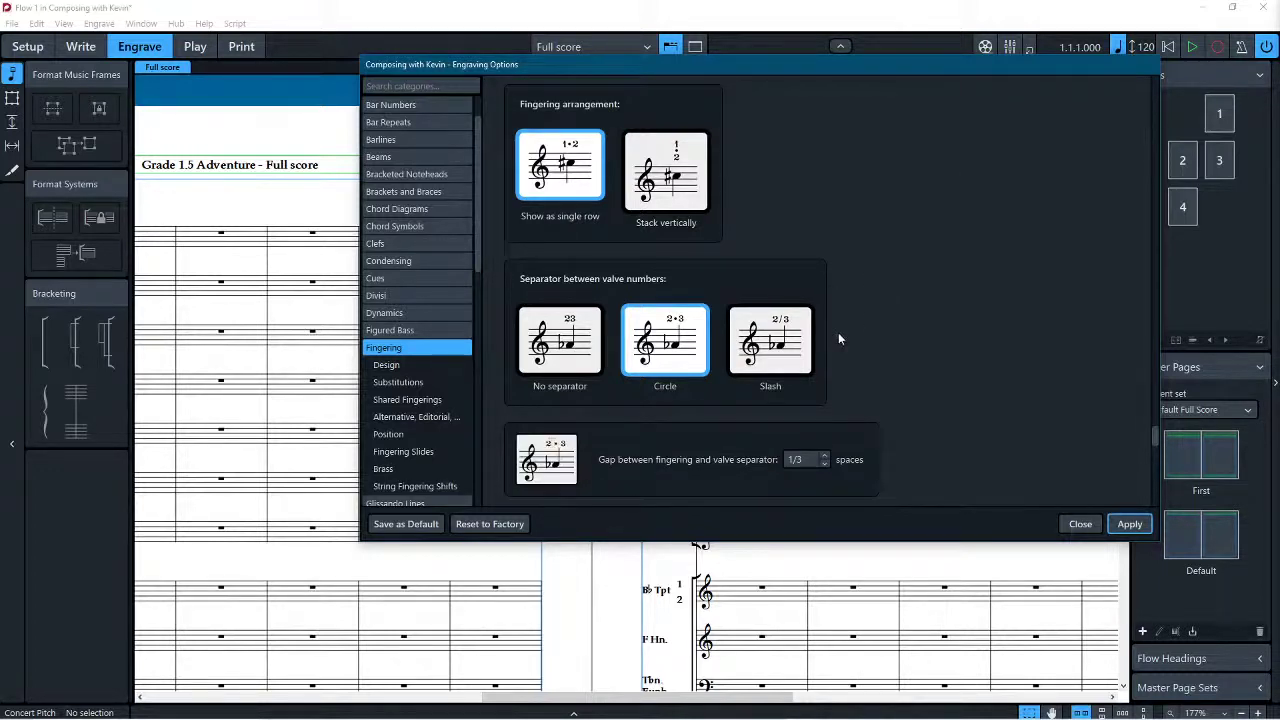
pyautogui.scroll(-4, 838, 338)
pyautogui.scroll(-3, 838, 338)
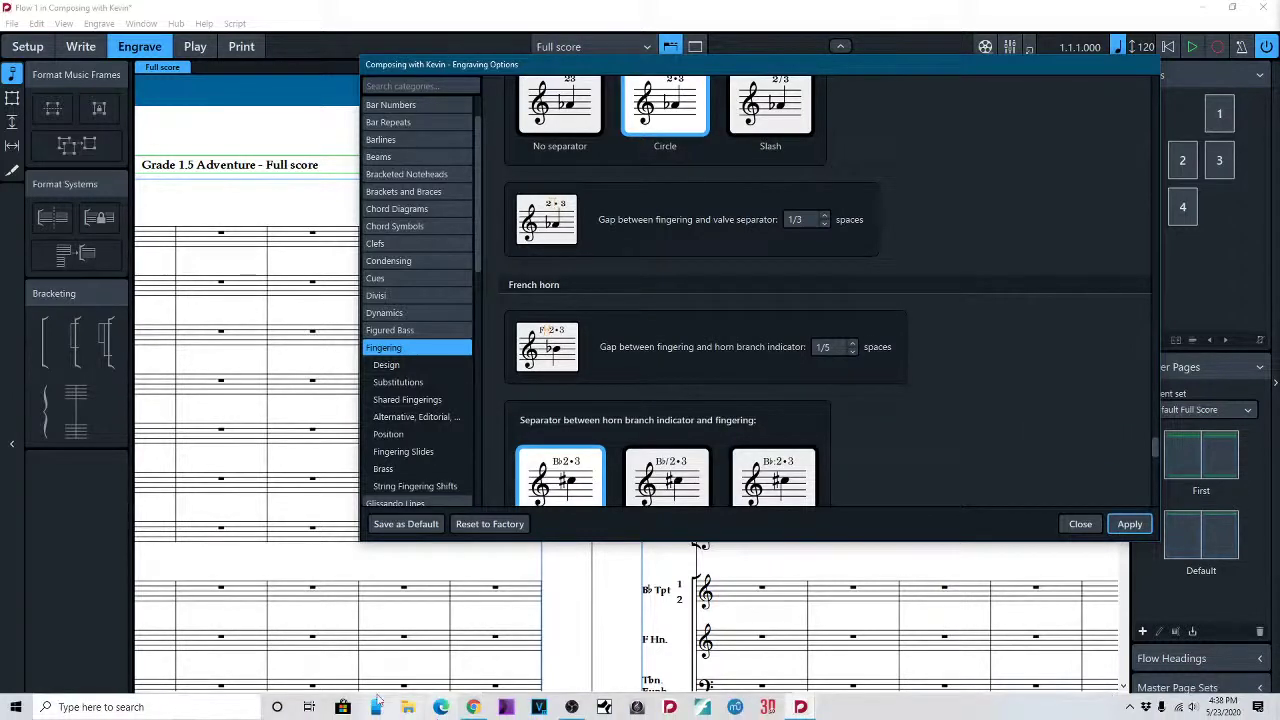
pyautogui.scroll(-1, 776, 375)
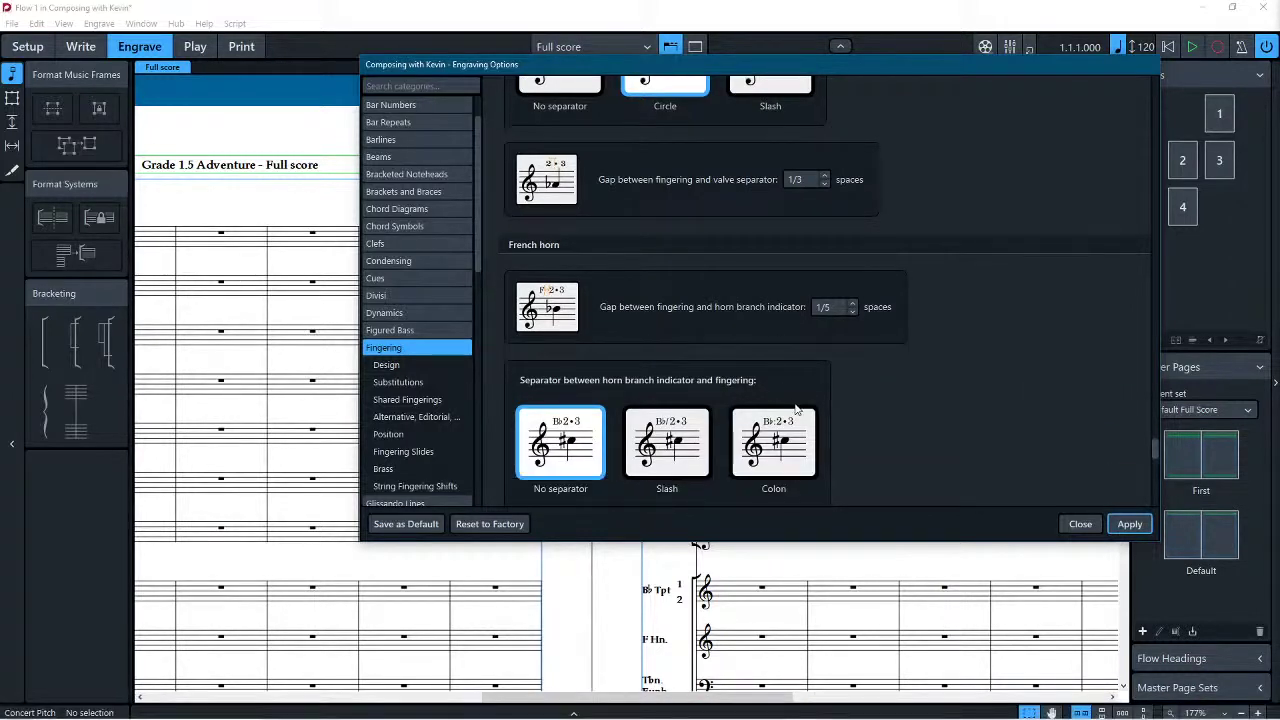
pyautogui.scroll(-2, 746, 426)
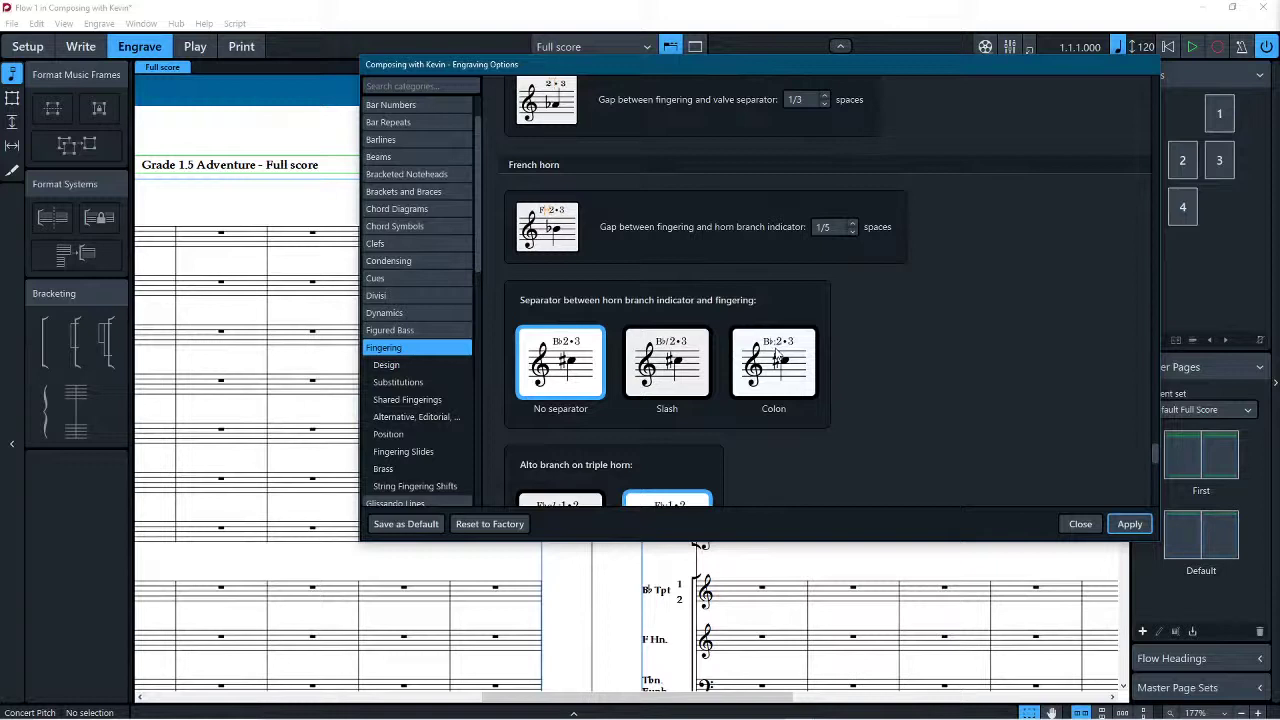
pyautogui.click(796, 370)
pyautogui.scroll(-1, 900, 320)
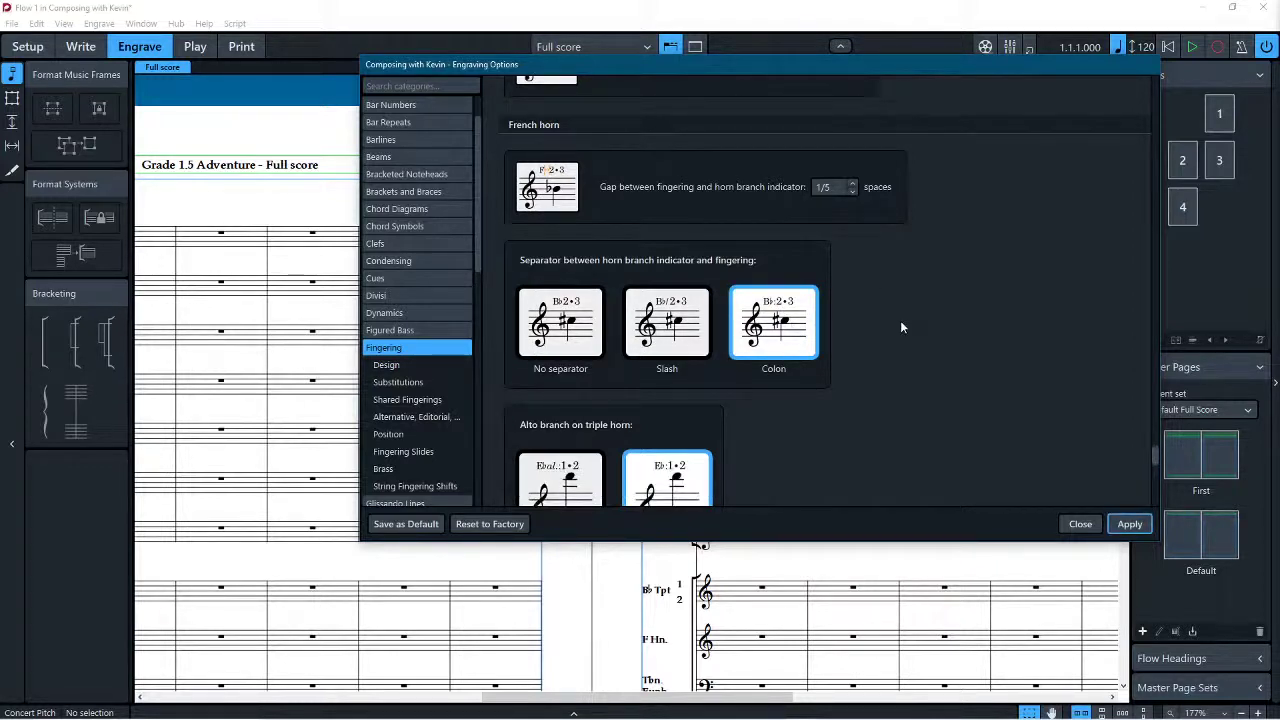
# Step: Review the fingering options for the triple horn's alto branch, slide position appearance and string fingering shifts
pyautogui.scroll(-1, 900, 320)
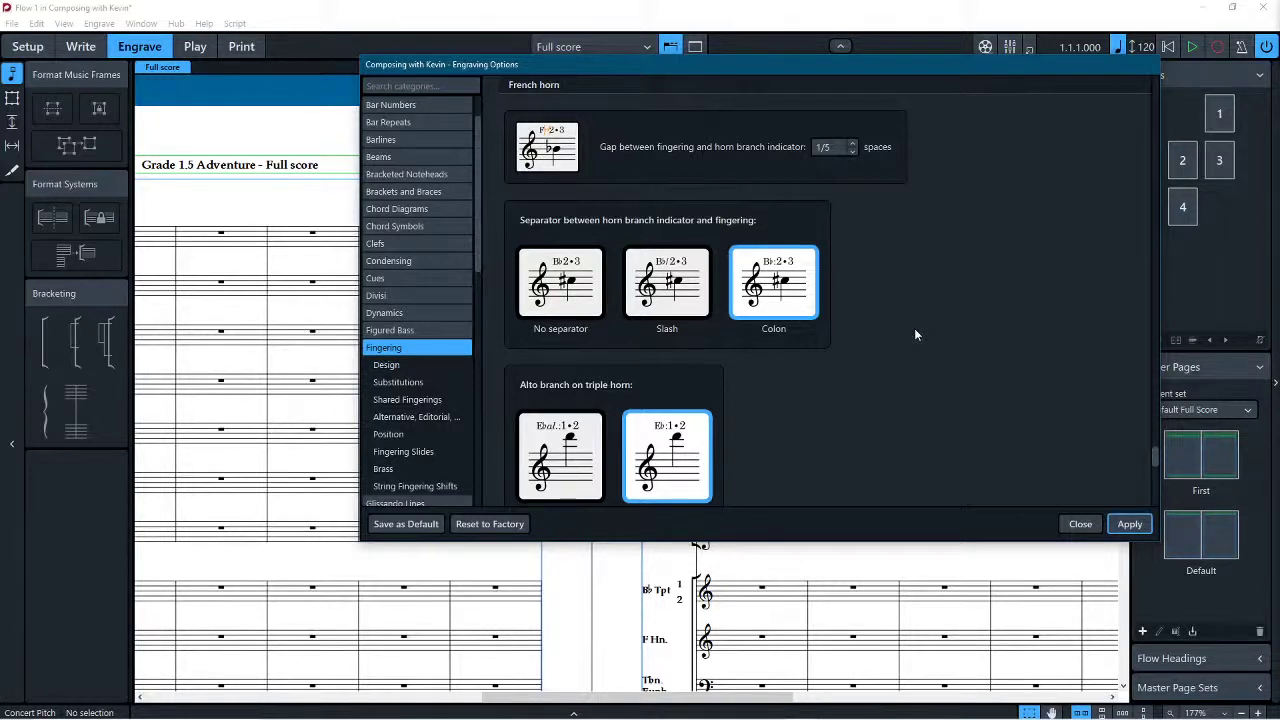
pyautogui.scroll(-3, 908, 314)
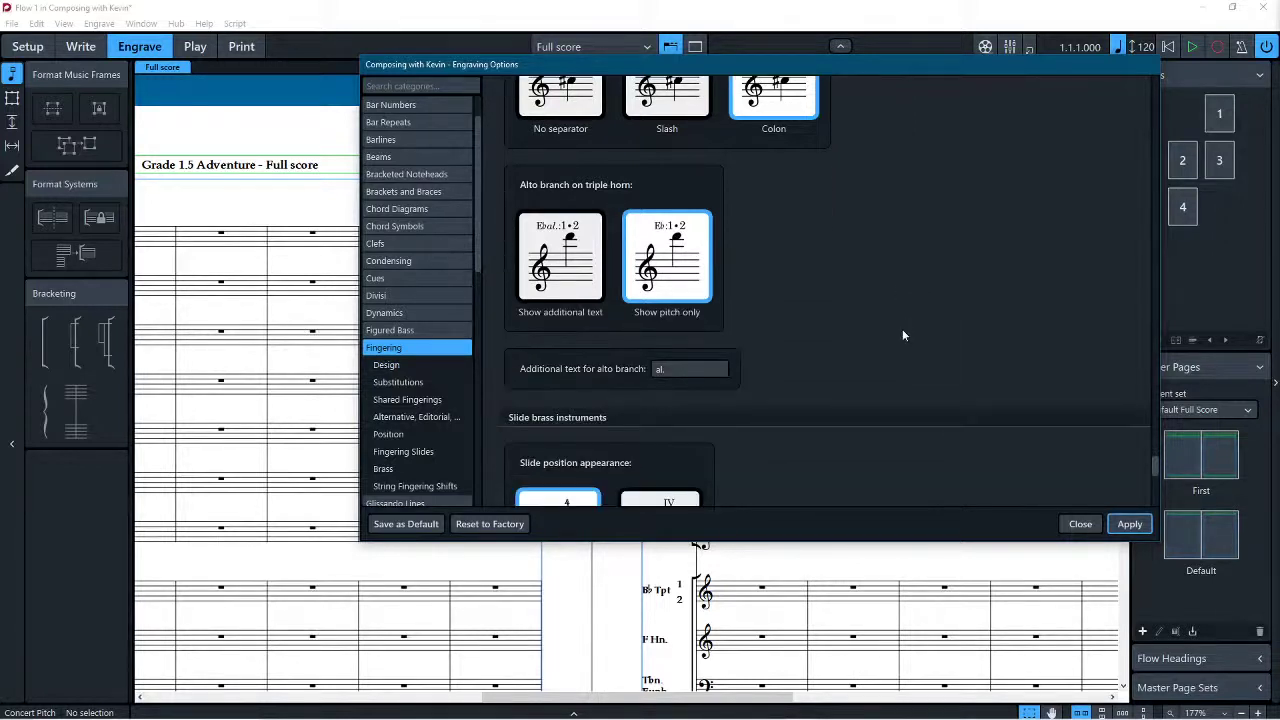
pyautogui.scroll(-2, 902, 333)
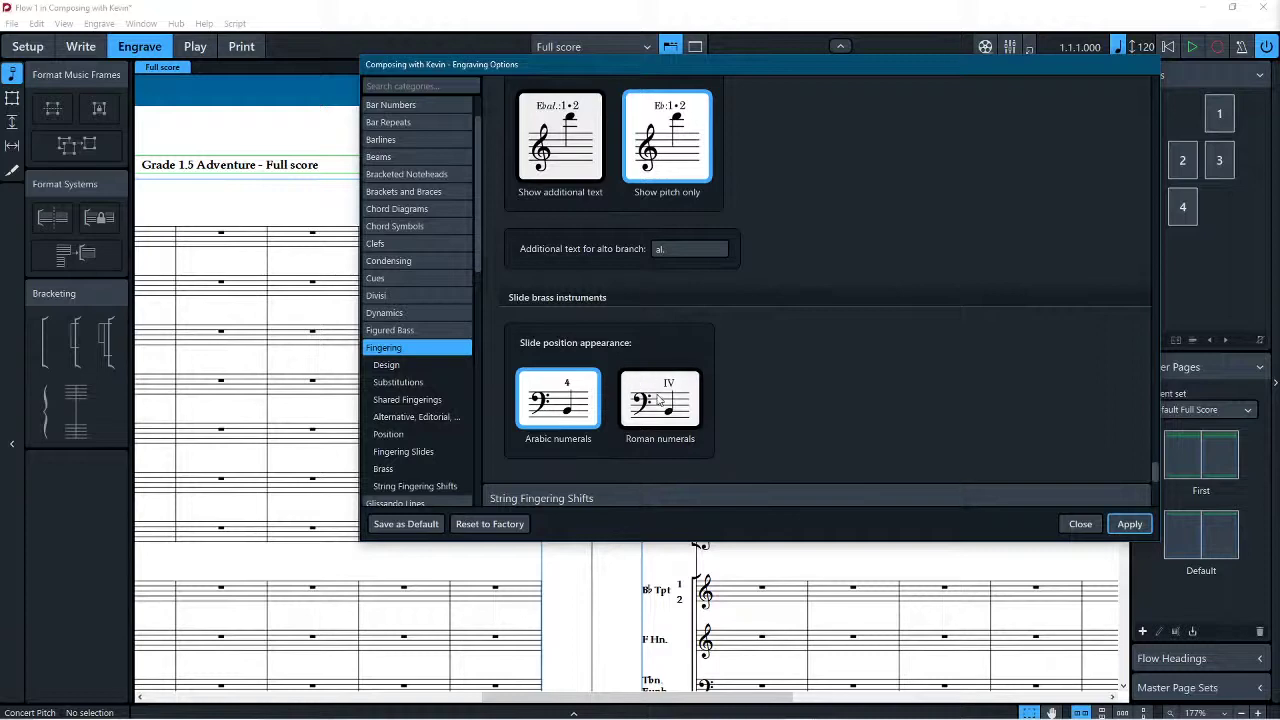
pyautogui.scroll(-5, 584, 399)
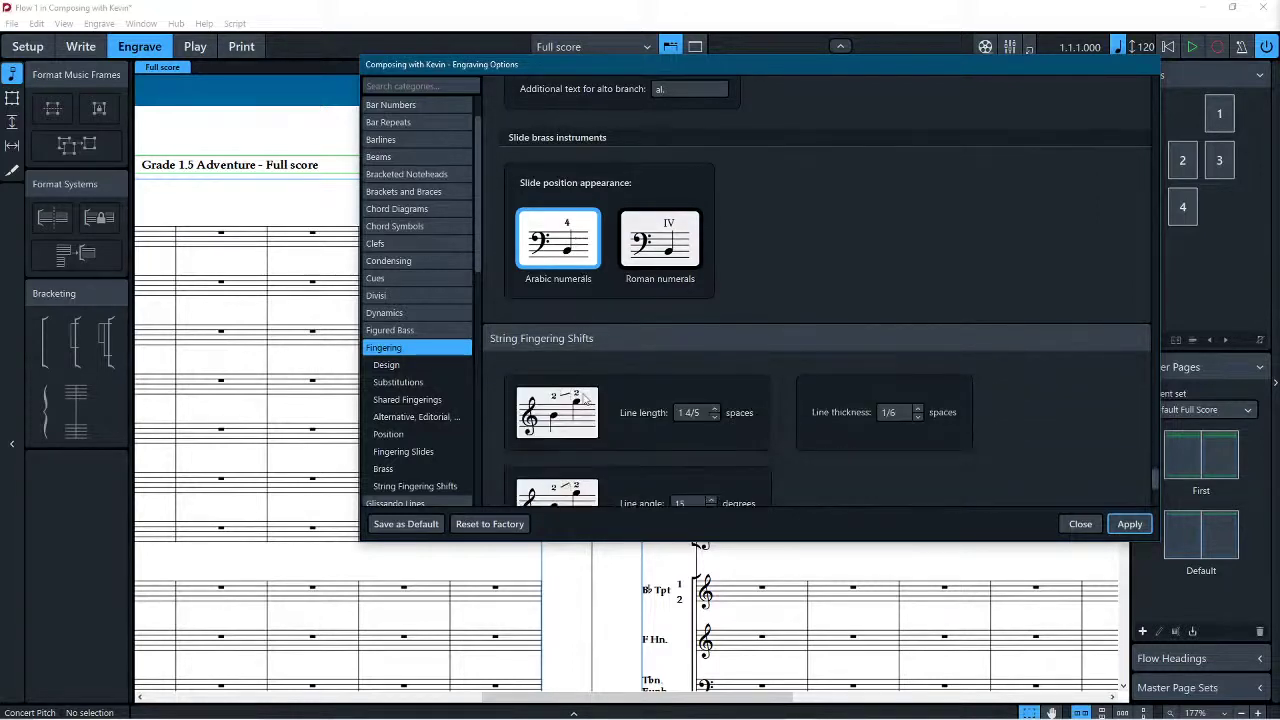
pyautogui.scroll(-3, 584, 399)
pyautogui.scroll(7, 612, 377)
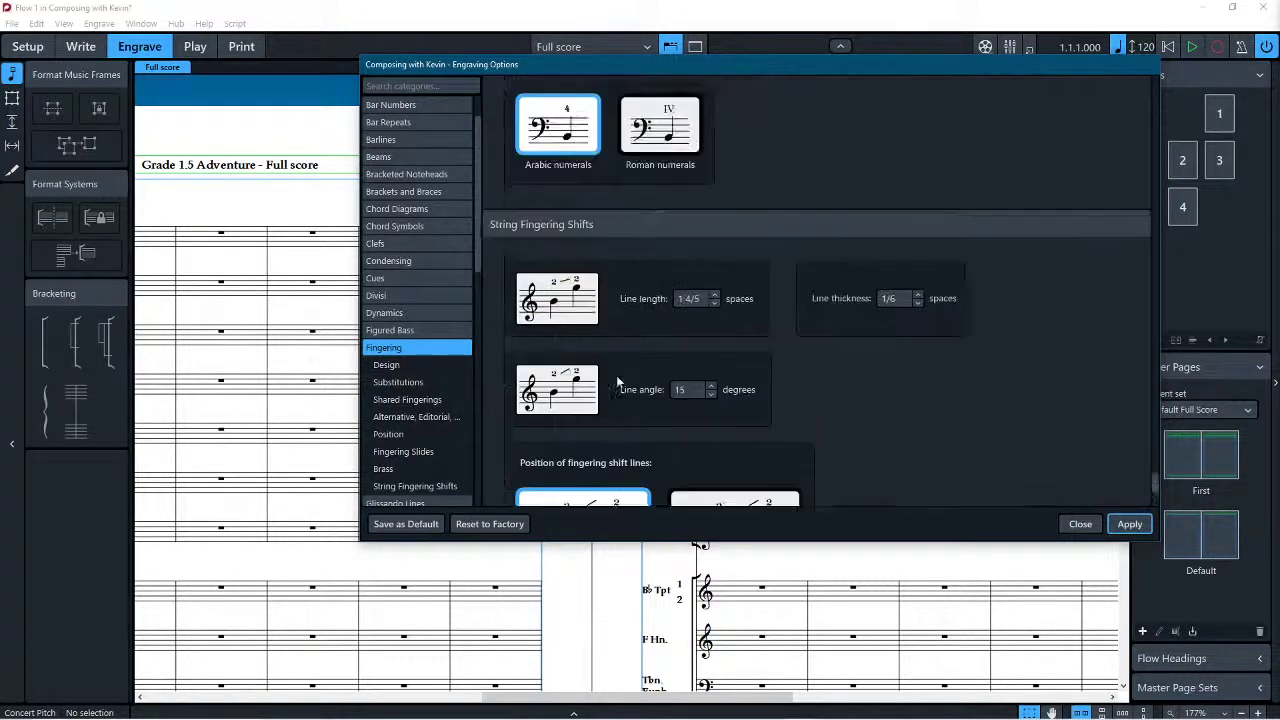
pyautogui.click(566, 370)
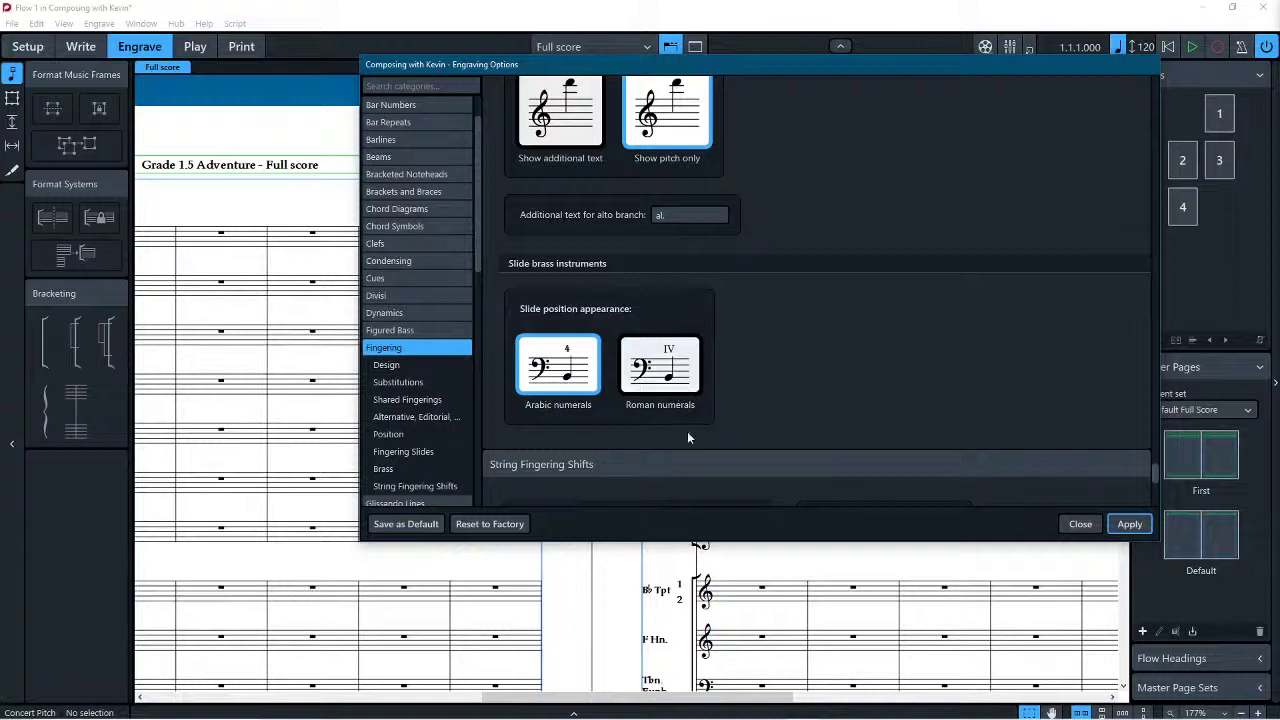
# Step: In the Glissando Lines design options, set the line appearance to a wiggly line and the line text to no text
pyautogui.scroll(-1, 376, 330)
pyautogui.scroll(-1, 376, 330)
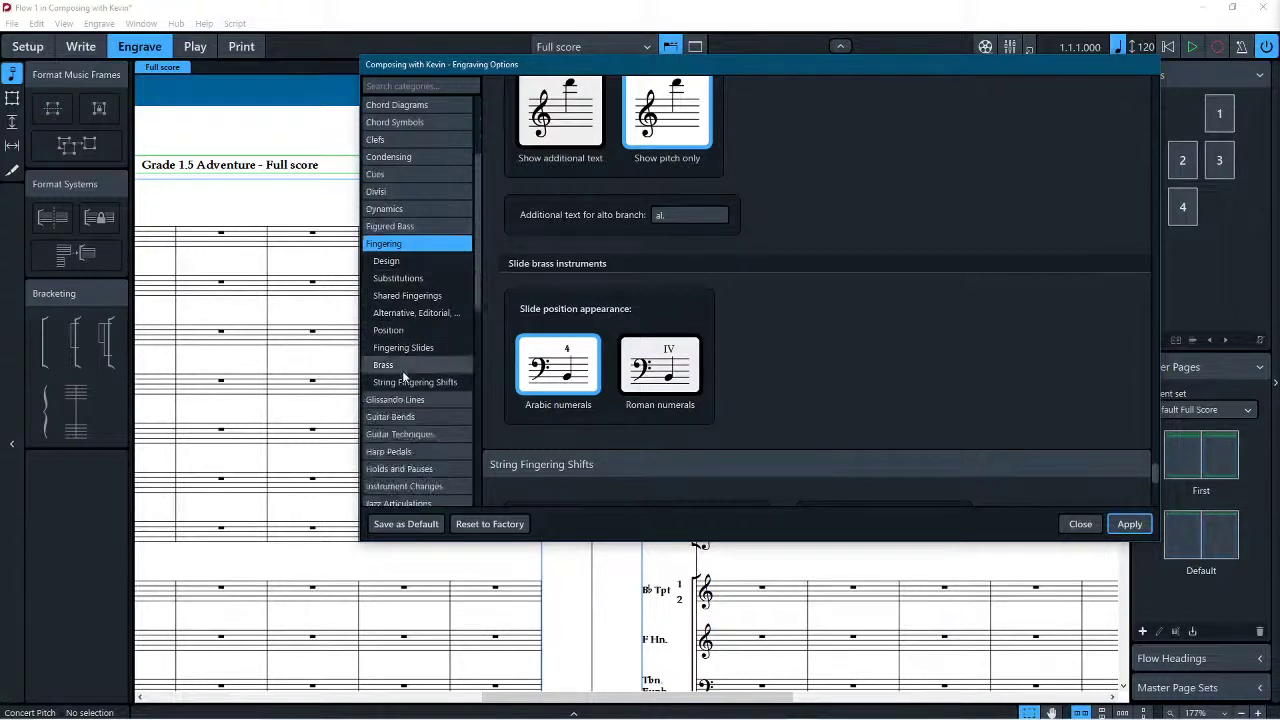
pyautogui.click(400, 399)
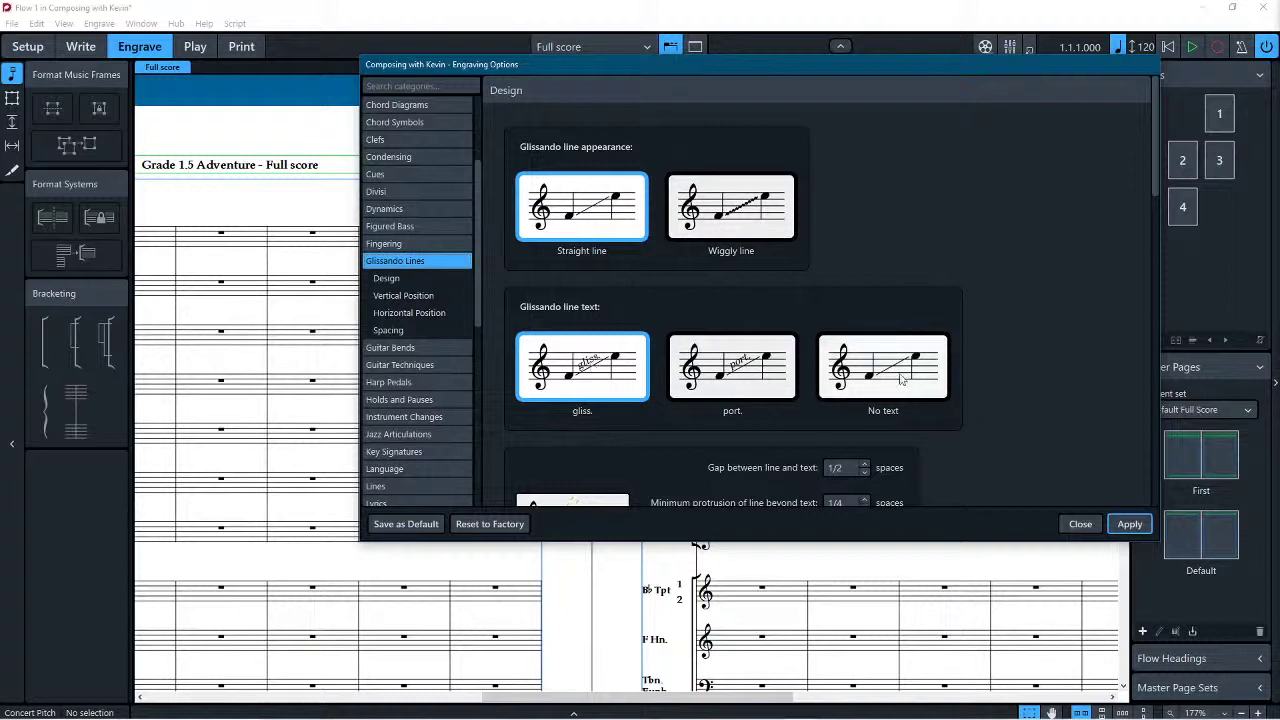
pyautogui.click(748, 195)
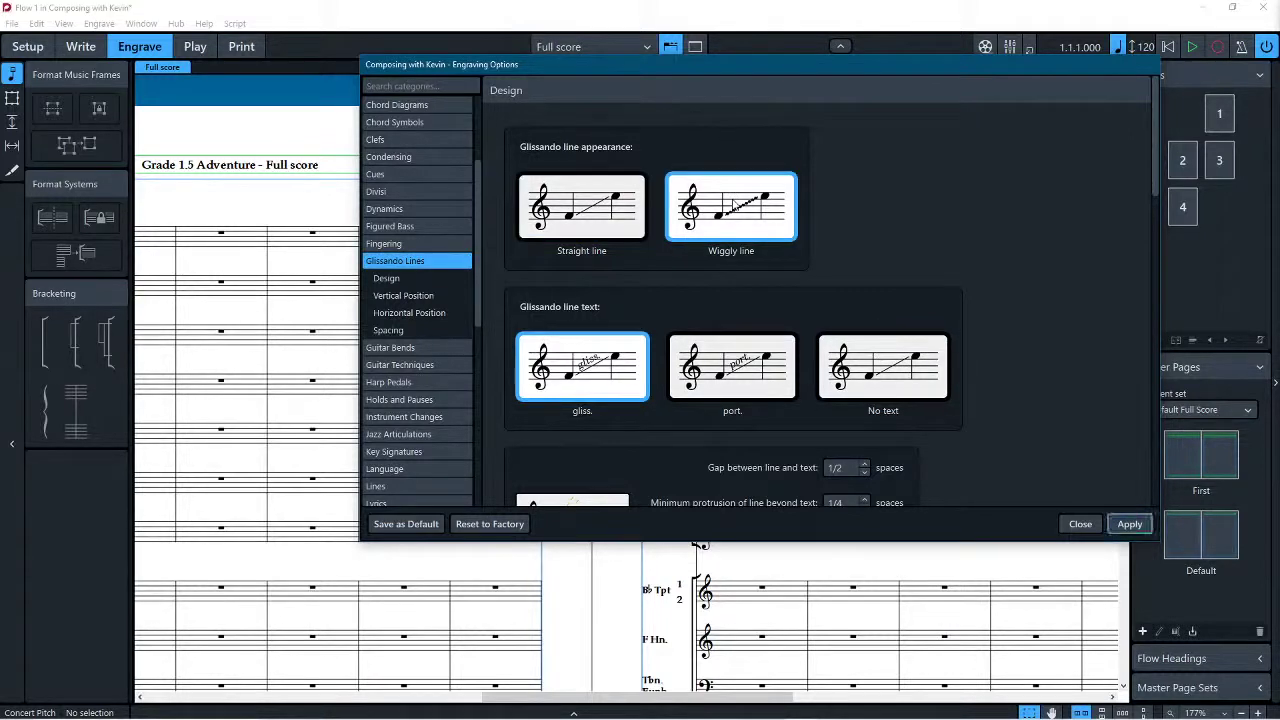
pyautogui.click(849, 383)
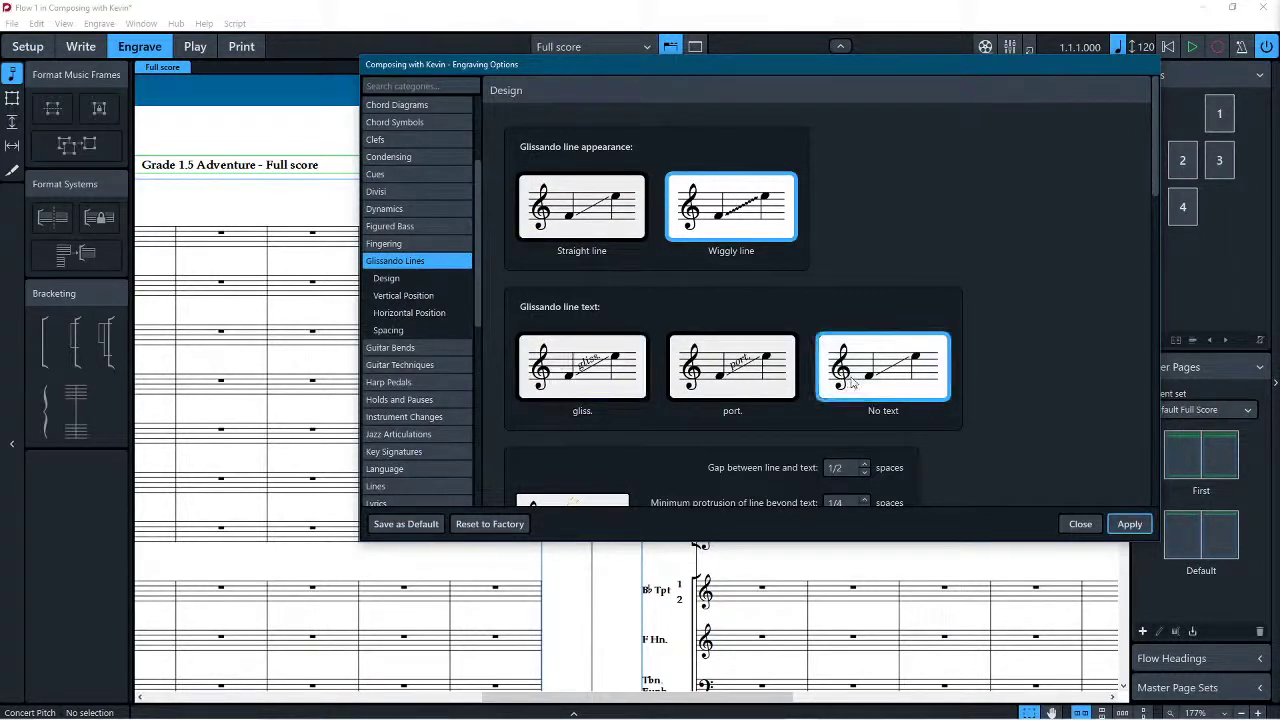
# Step: Review the remaining Glissando Lines options for line thickness, vertical position, advanced horizontal position and spacing
pyautogui.scroll(-2, 851, 360)
pyautogui.scroll(-6, 851, 346)
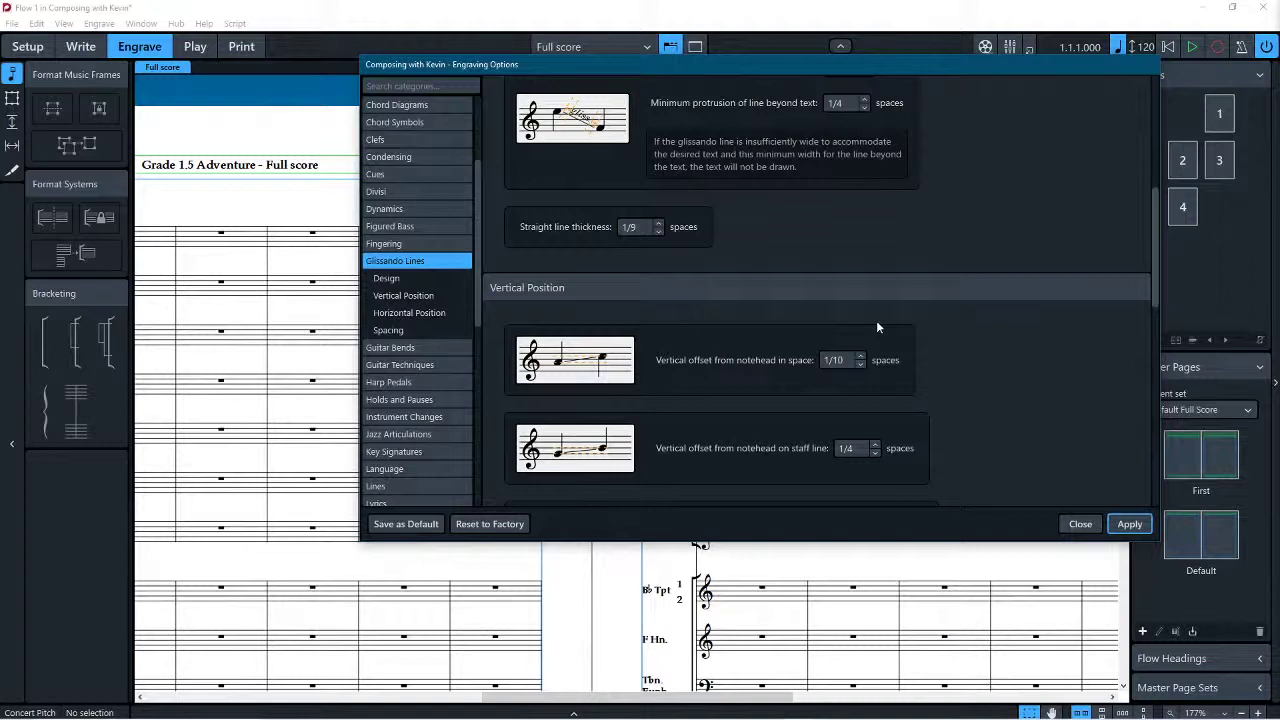
pyautogui.scroll(-5, 872, 324)
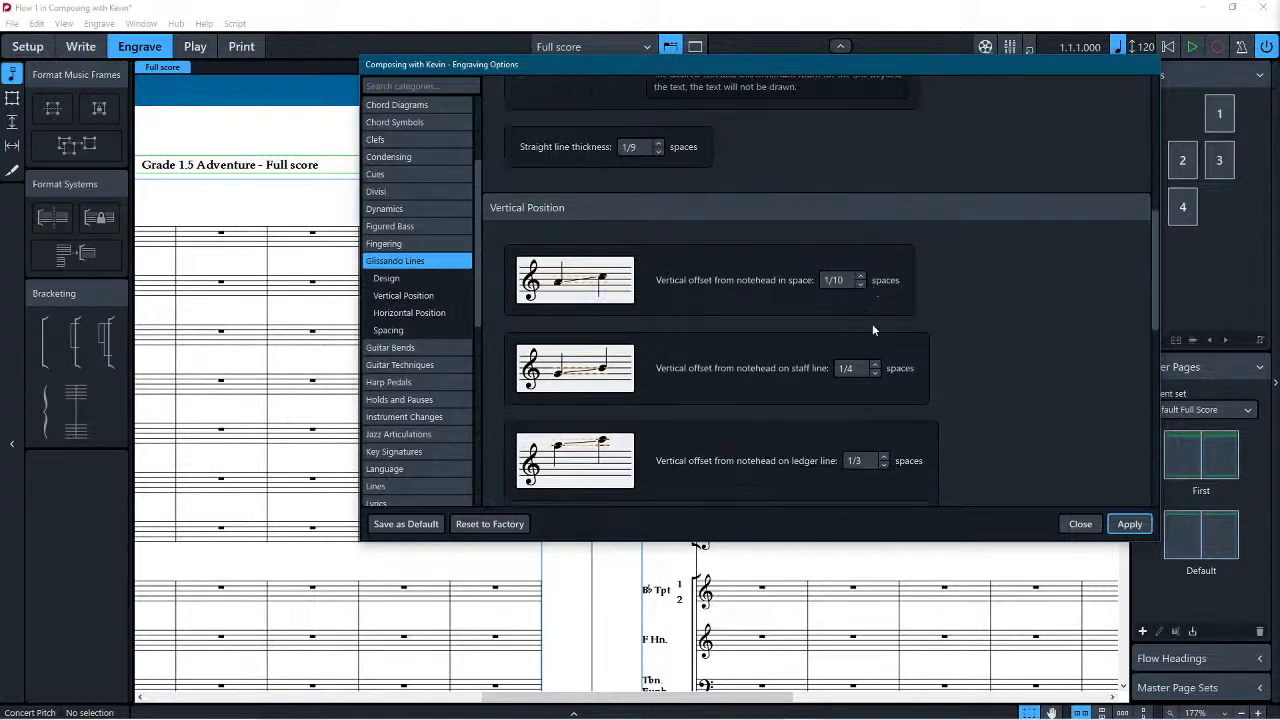
pyautogui.scroll(-9, 872, 323)
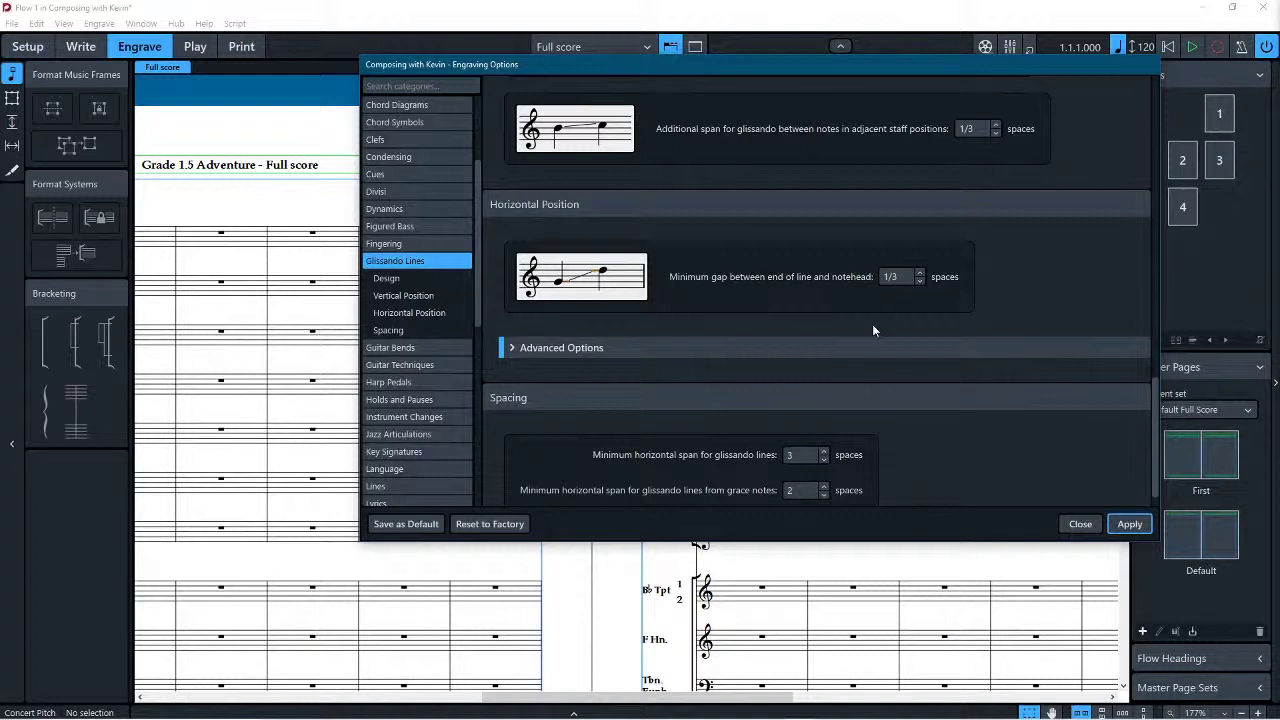
pyautogui.click(573, 348)
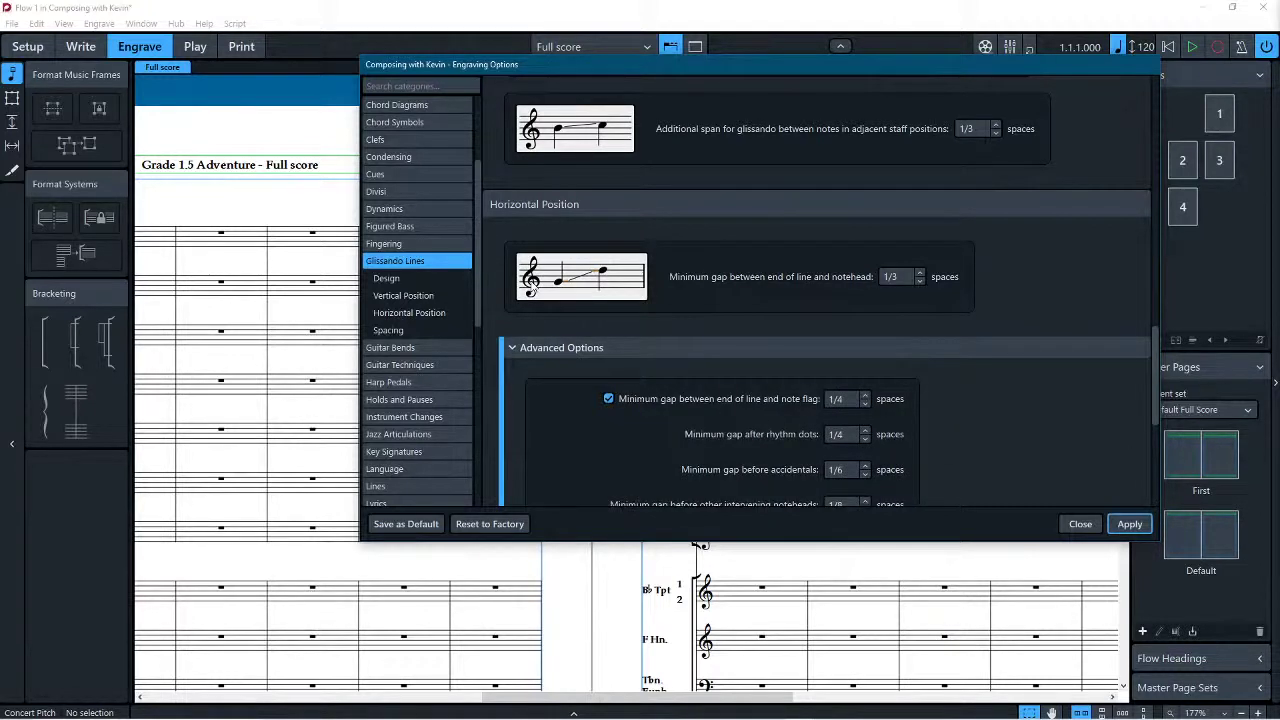
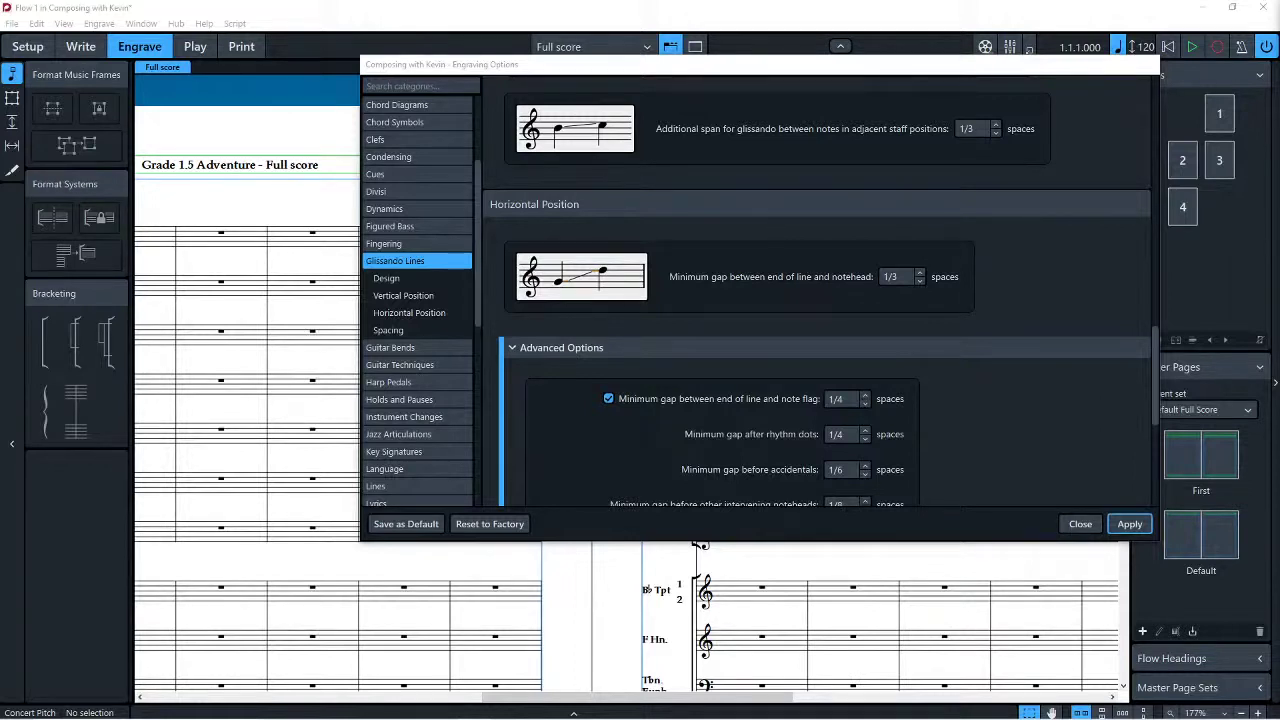
pyautogui.scroll(-6, 850, 275)
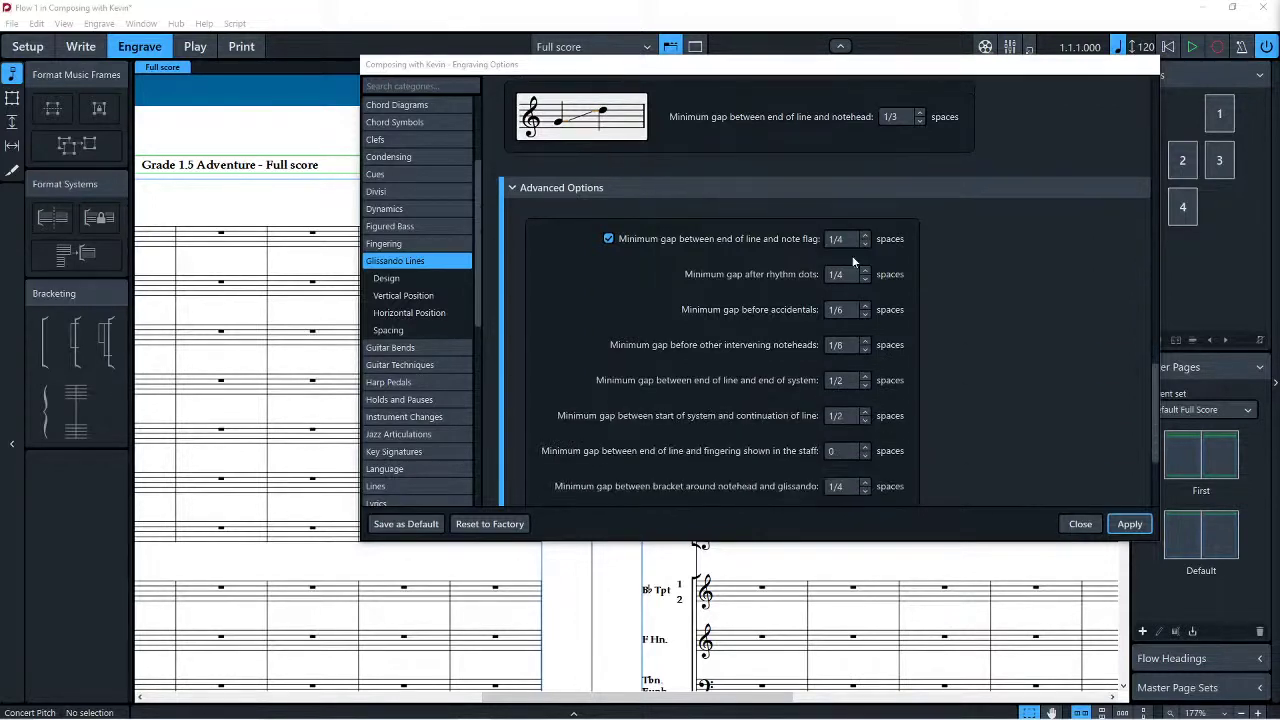
pyautogui.scroll(-1, 845, 250)
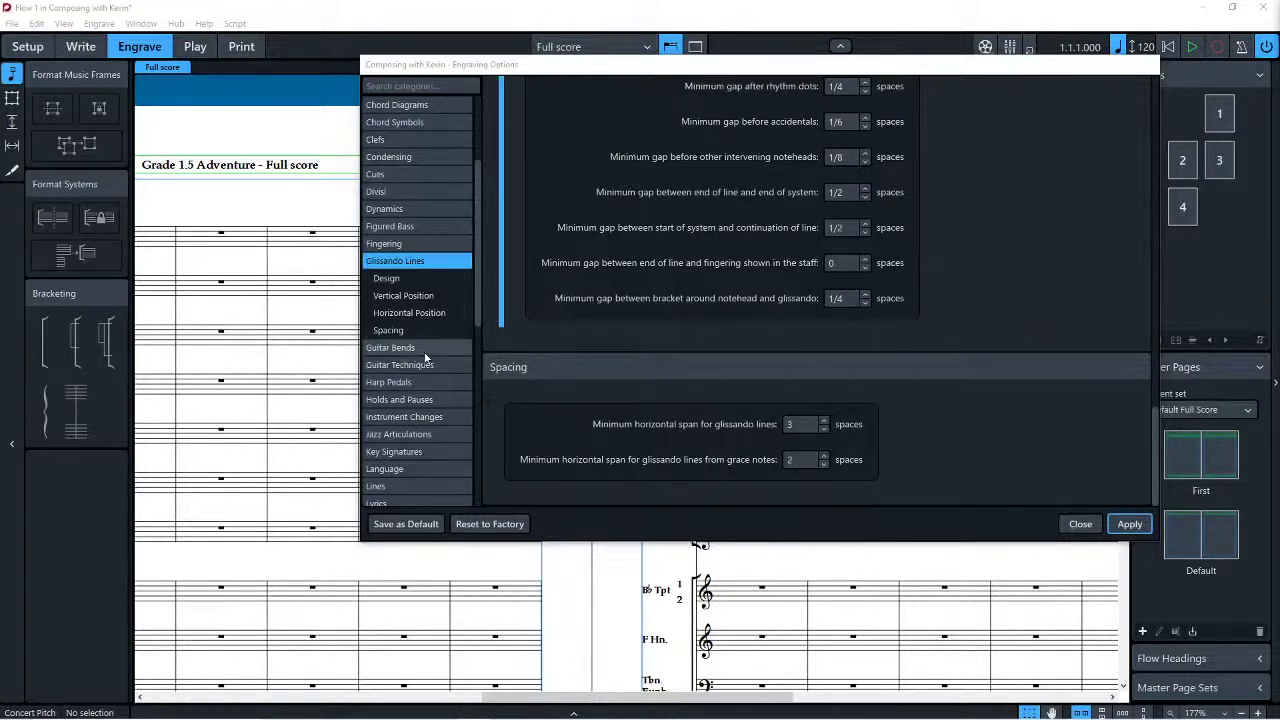
# Step: Review the options for Instrument Changes, Jazz Articulations design and position, and Key Signatures
pyautogui.click(432, 419)
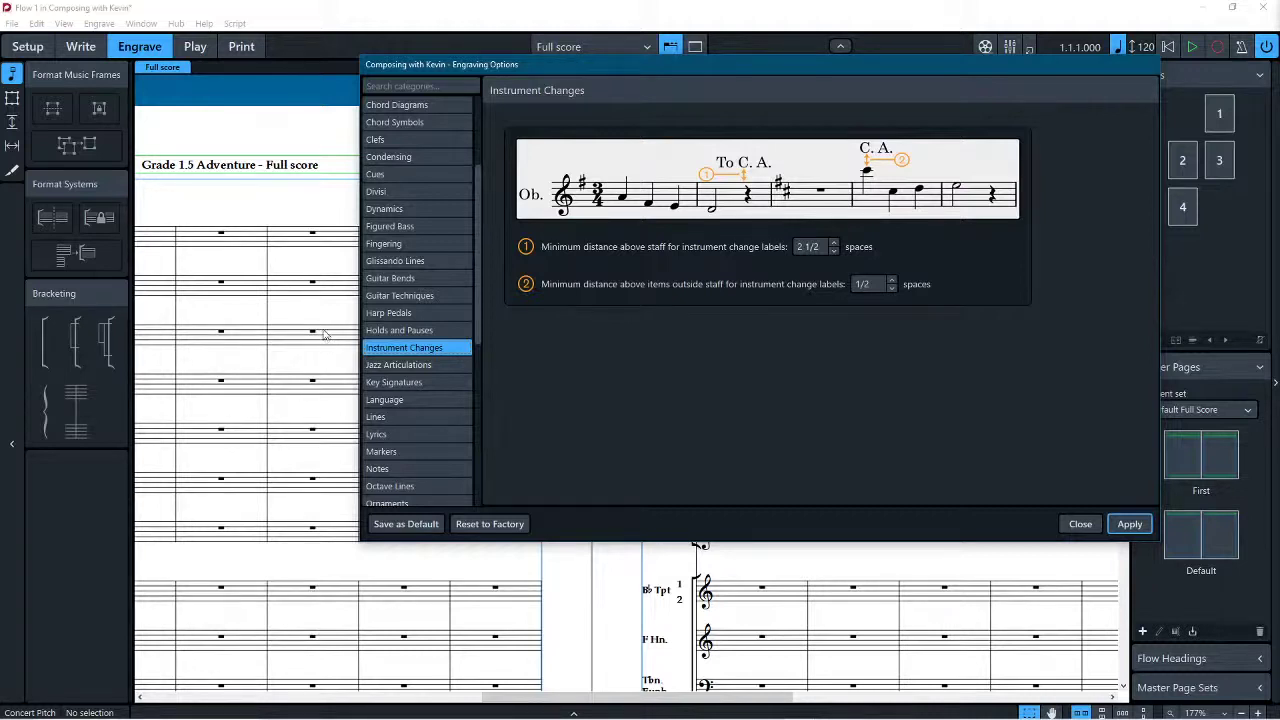
pyautogui.click(426, 368)
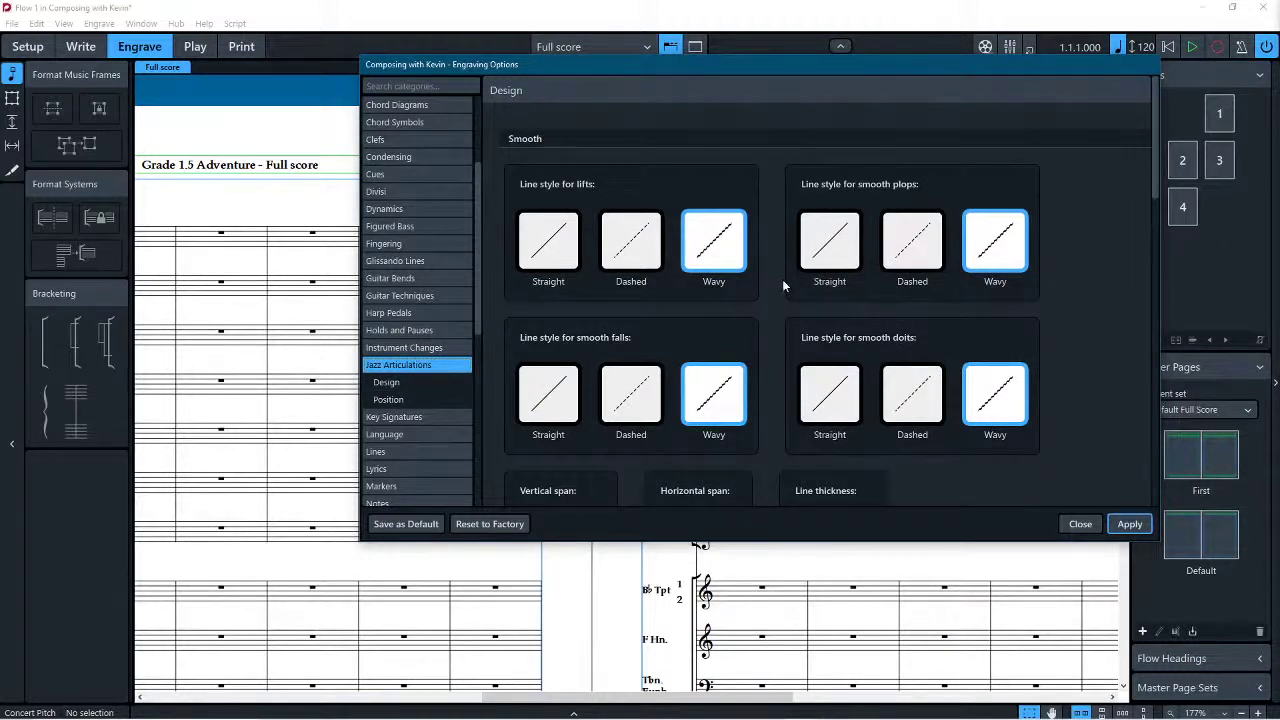
pyautogui.scroll(-6, 776, 285)
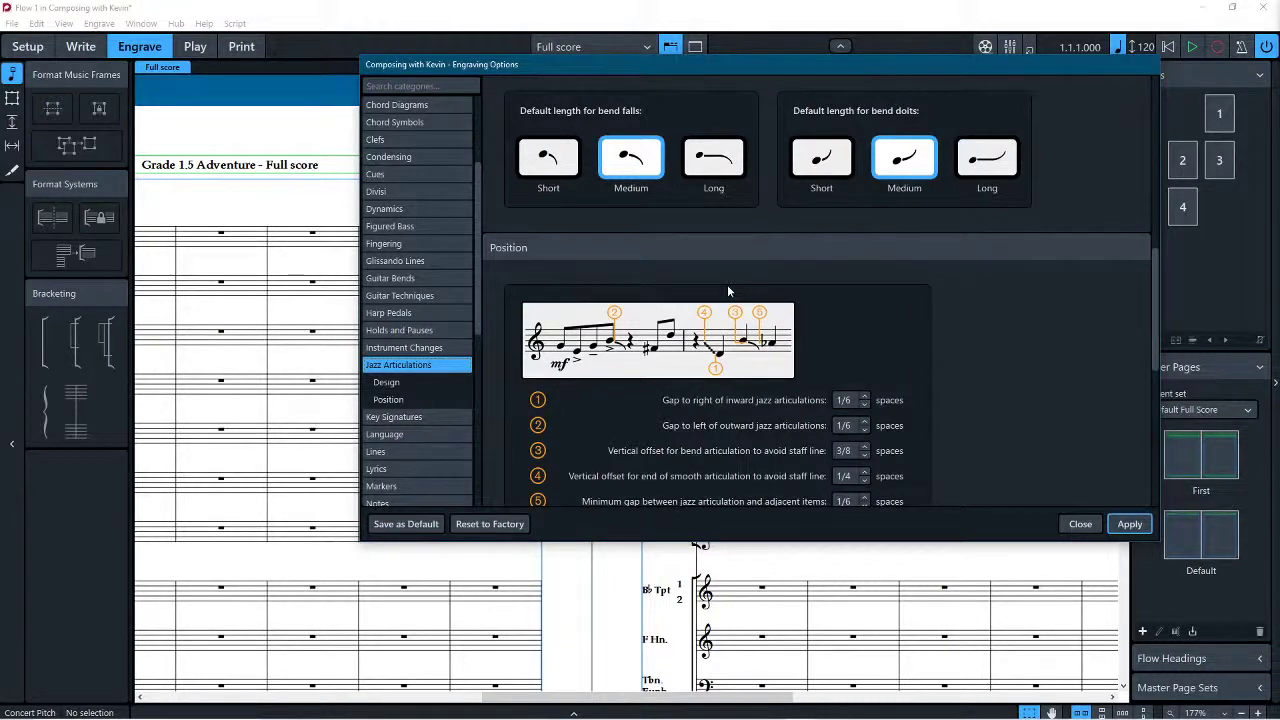
pyautogui.scroll(-6, 727, 284)
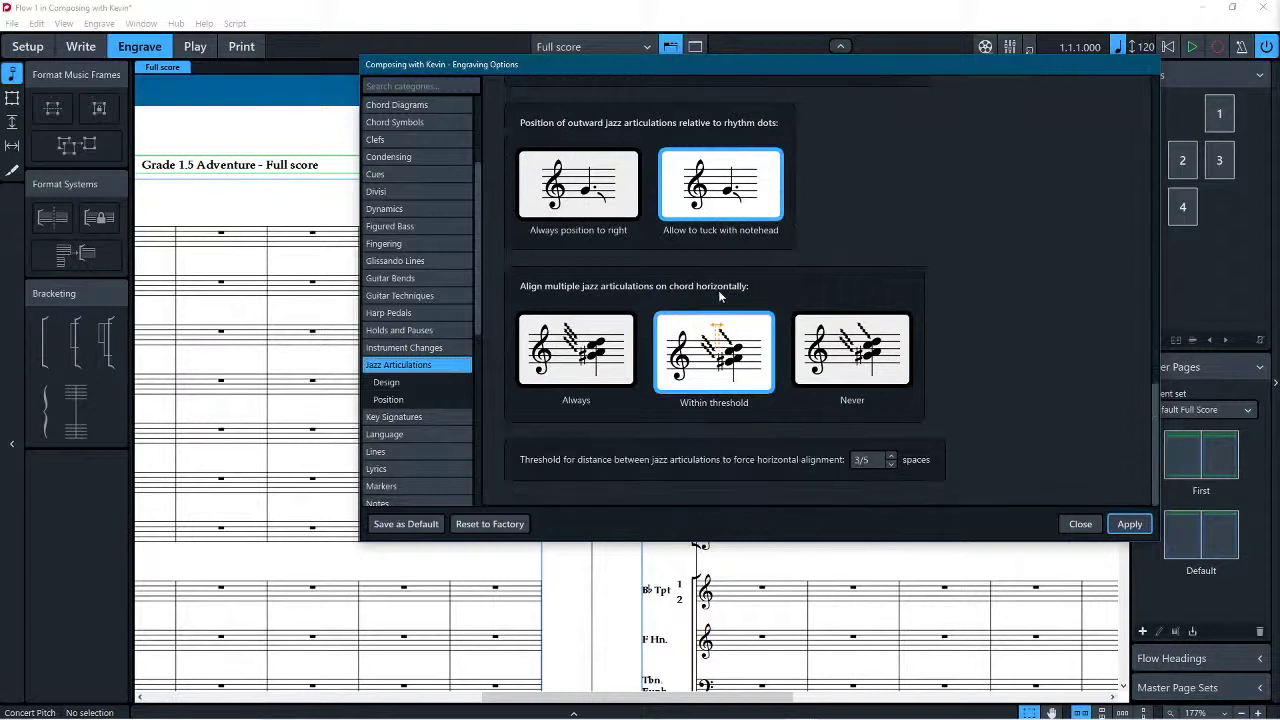
pyautogui.click(428, 411)
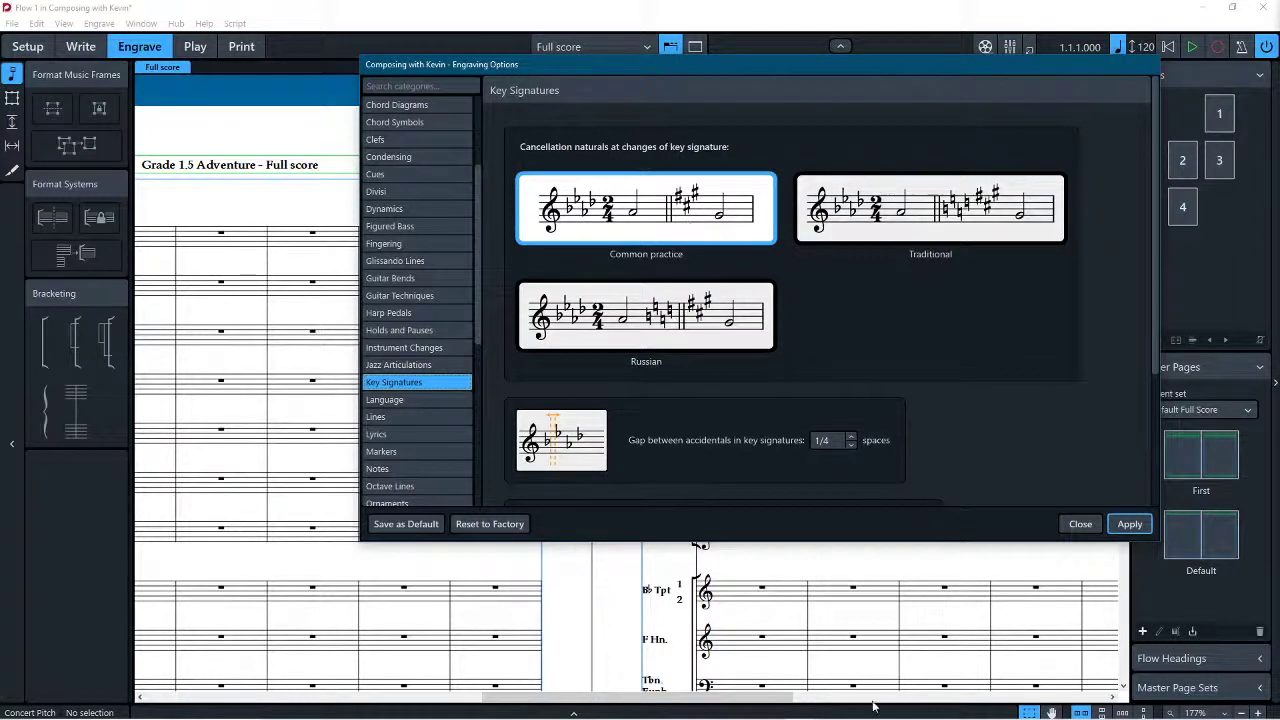
# Step: Review the remaining Key Signatures options, the Language options including the tempo objects language choices, and the Lines options
pyautogui.moveTo(1048, 717)
pyautogui.scroll(-2, 687, 218)
pyautogui.scroll(-1, 687, 218)
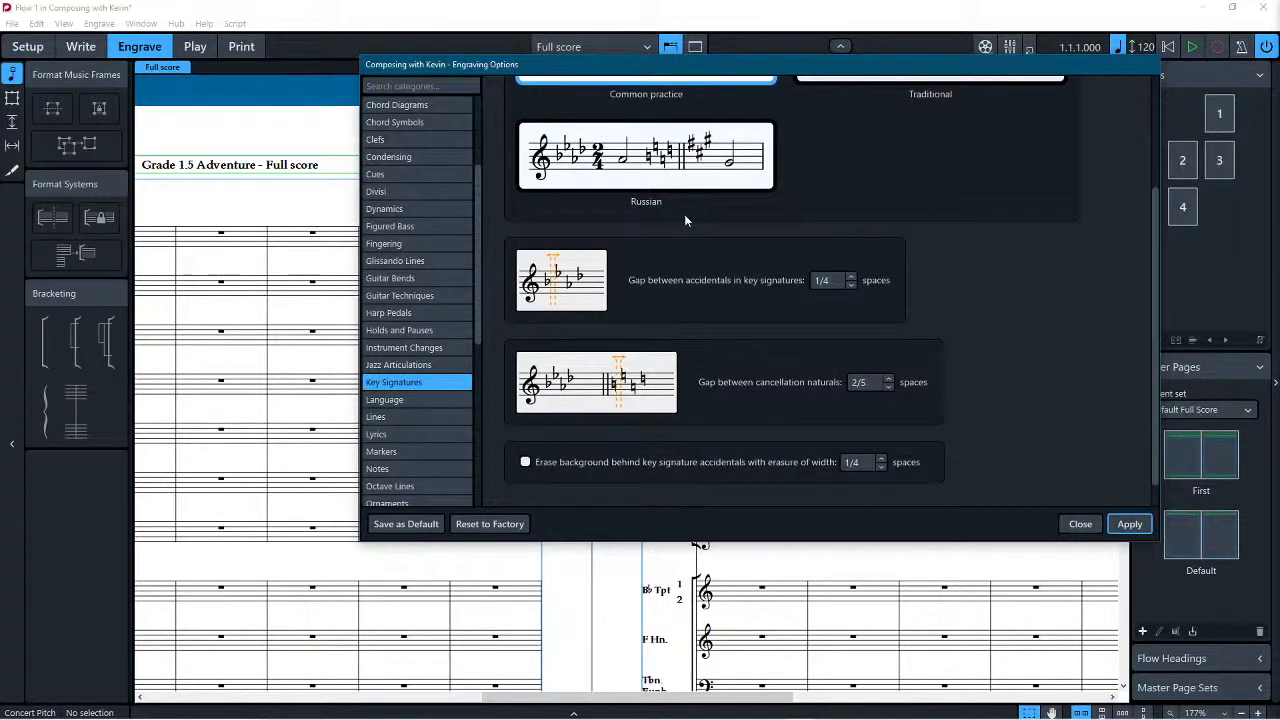
pyautogui.scroll(-1, 935, 146)
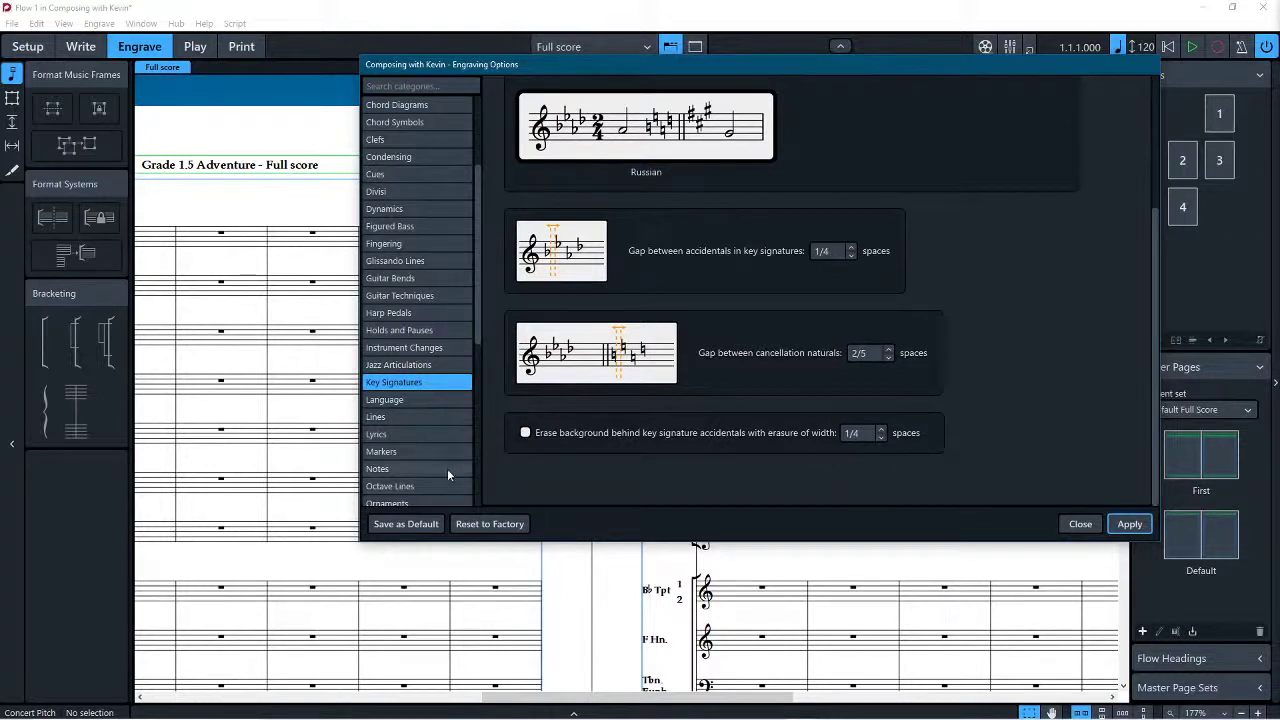
pyautogui.click(438, 400)
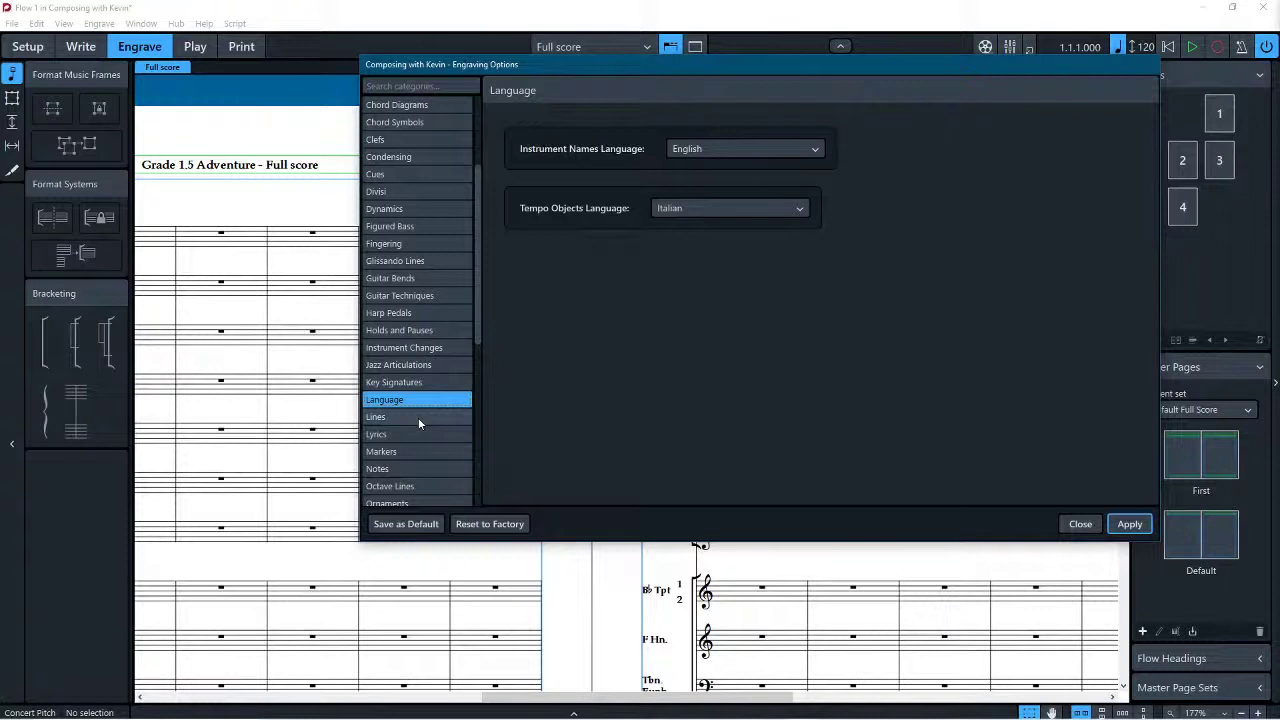
pyautogui.click(691, 205)
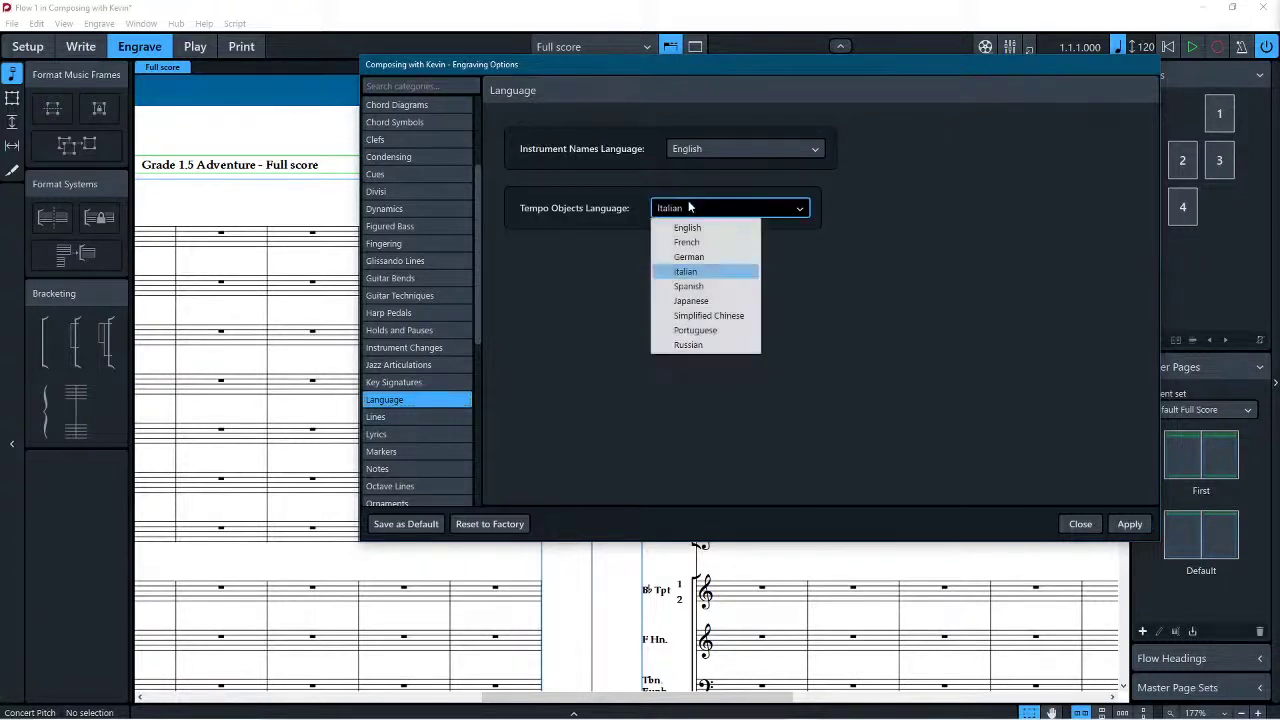
pyautogui.click(823, 212)
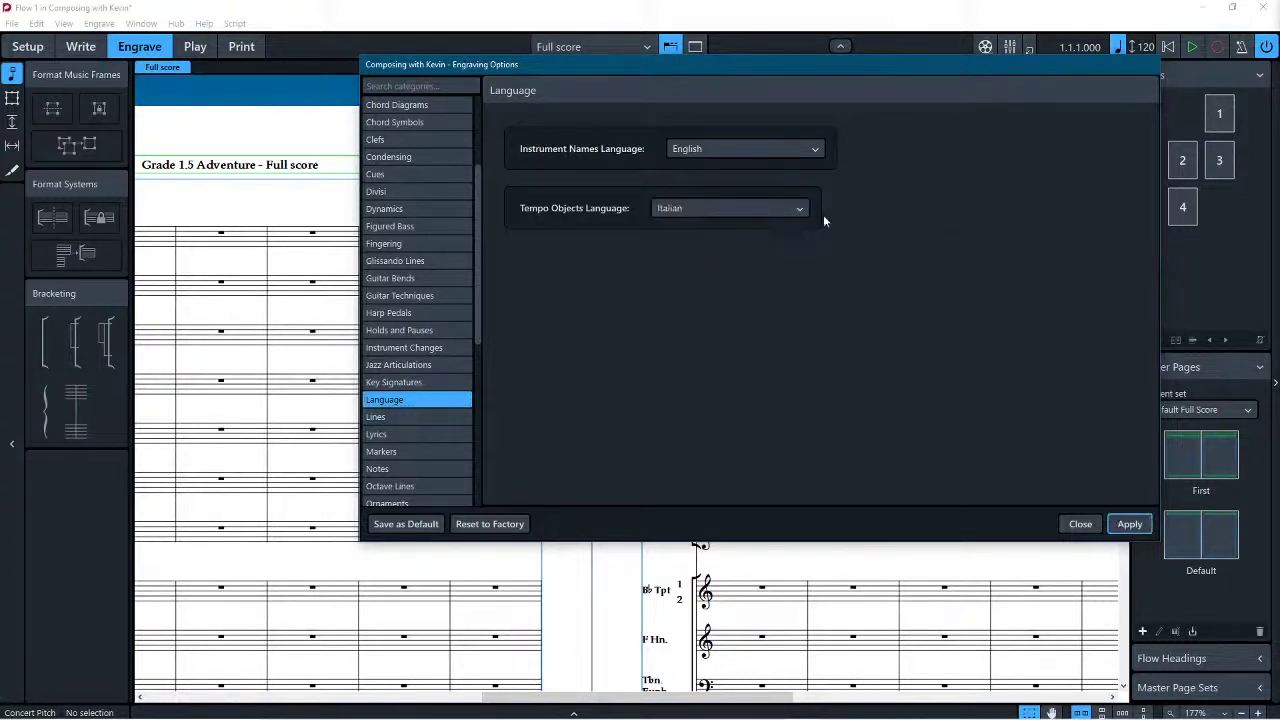
pyautogui.click(424, 416)
pyautogui.scroll(-5, 794, 326)
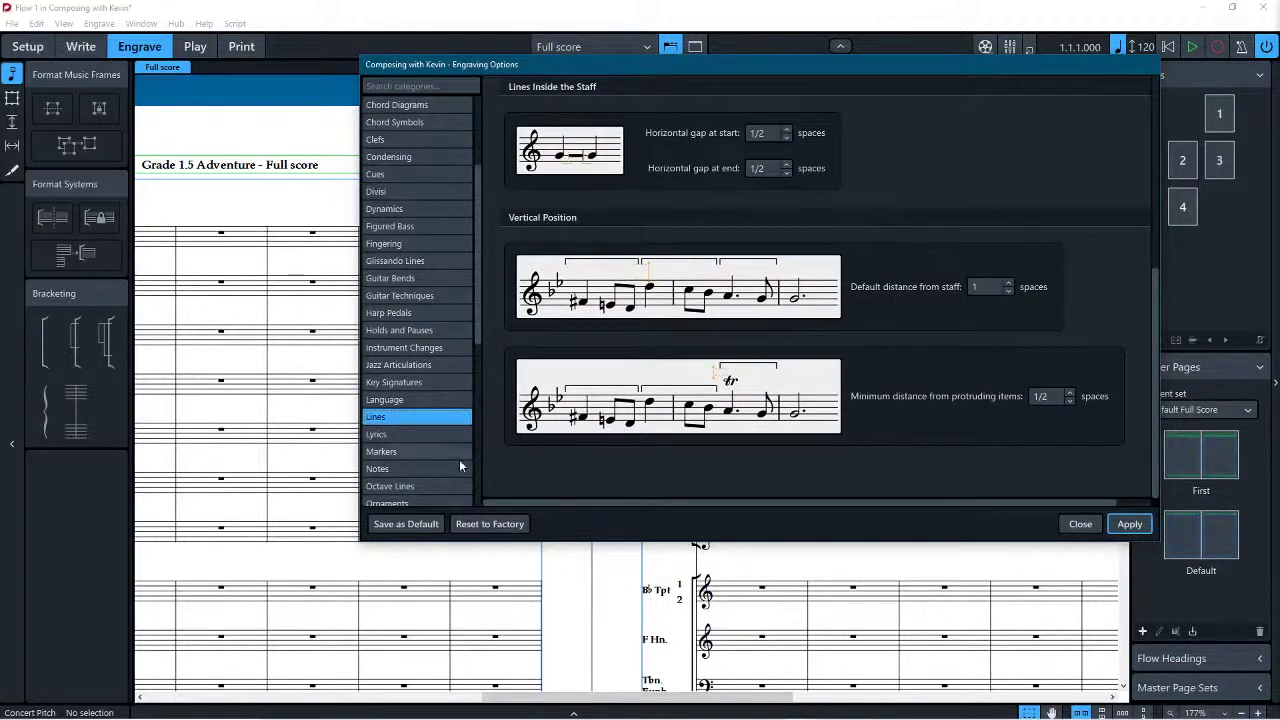
# Step: Review the Lyrics options for vertical position, hyphens, extender lines and verse numbers, and the Markers design and position options
pyautogui.click(442, 436)
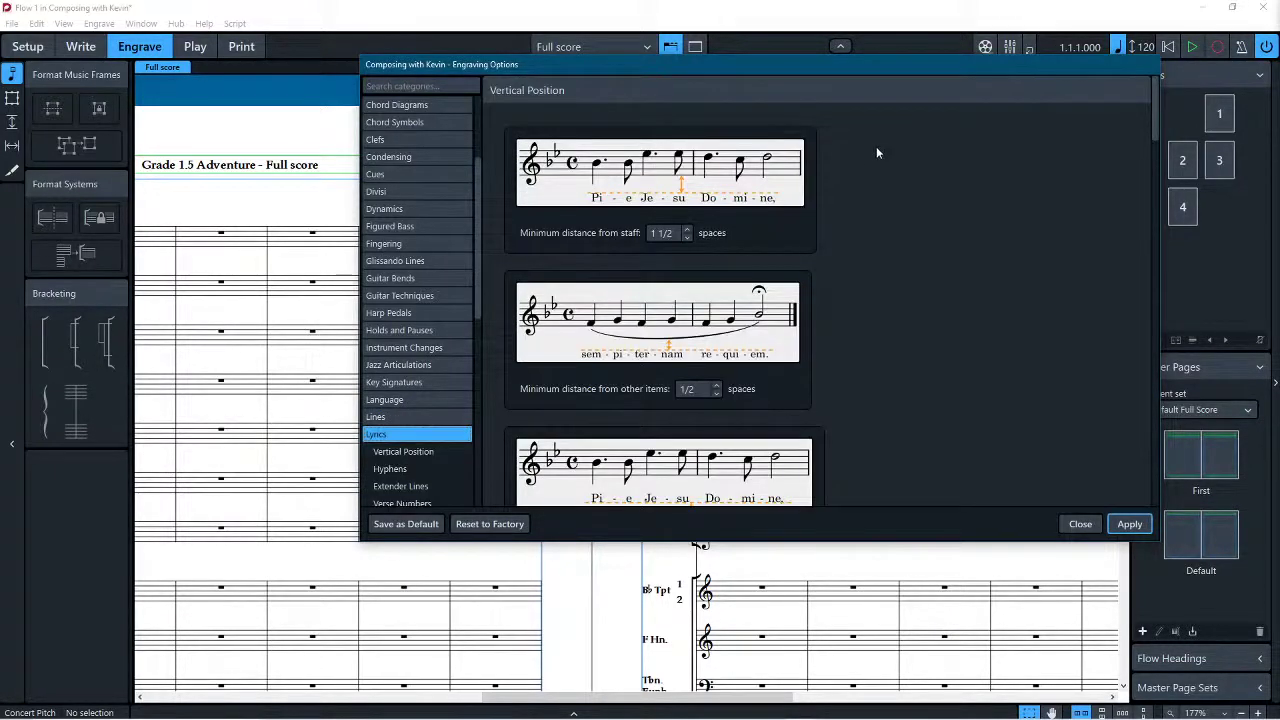
pyautogui.scroll(-4, 884, 174)
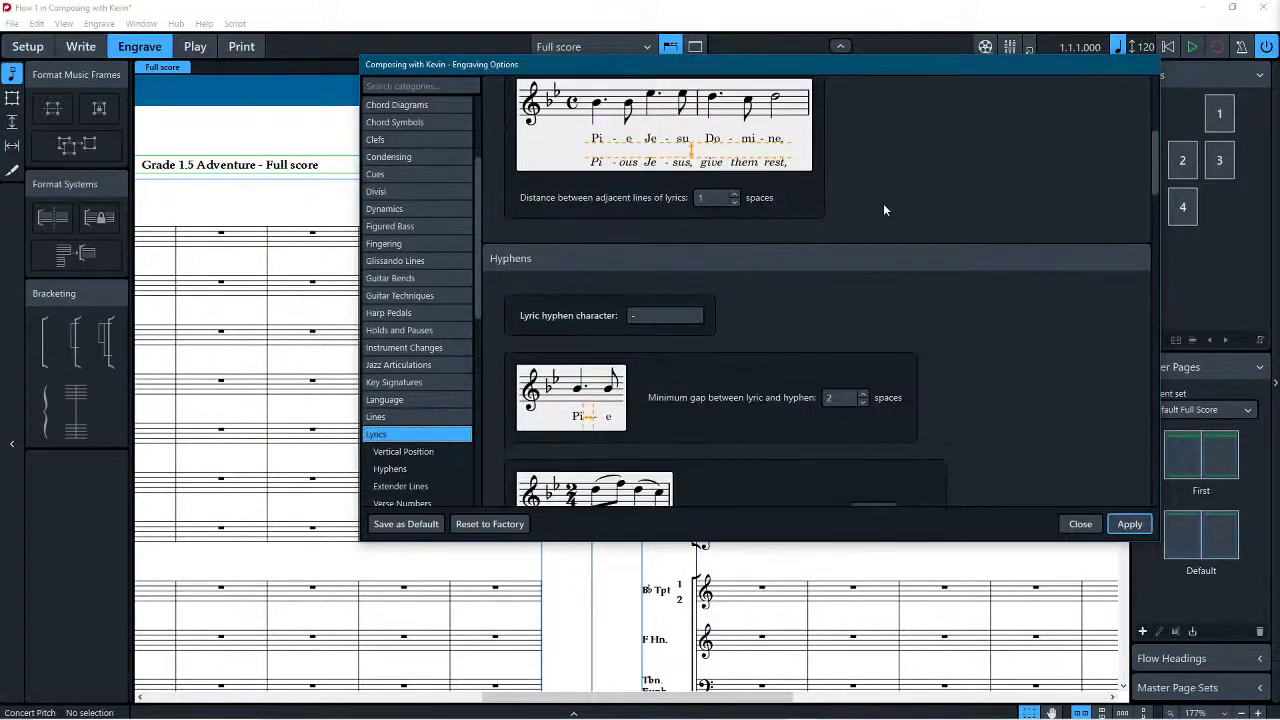
pyautogui.scroll(-8, 884, 204)
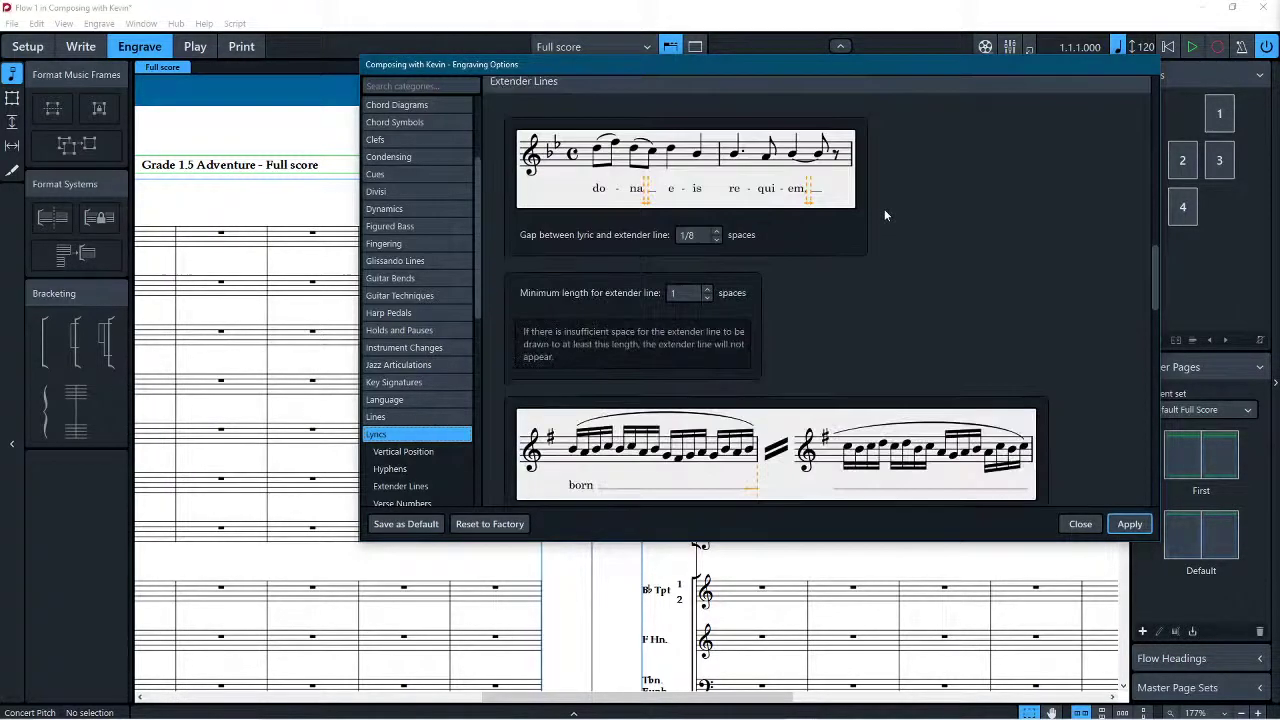
pyautogui.scroll(-2, 883, 214)
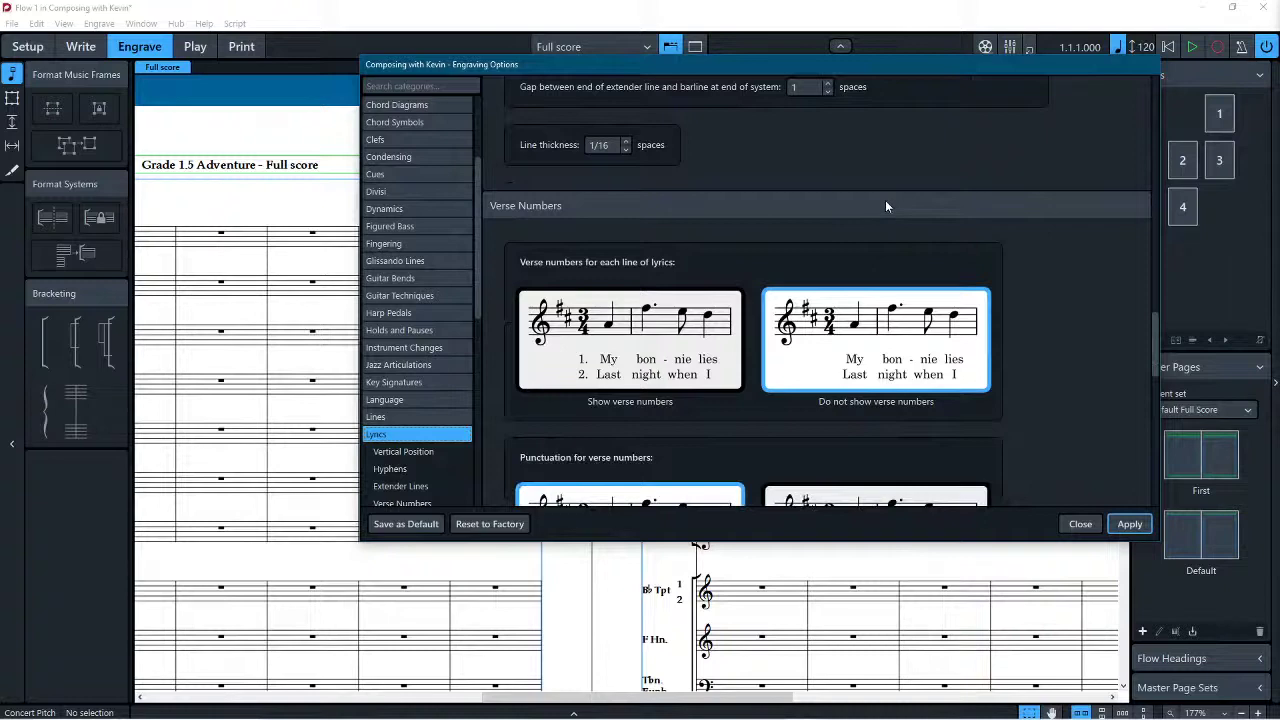
pyautogui.scroll(-3, 418, 353)
pyautogui.click(418, 353)
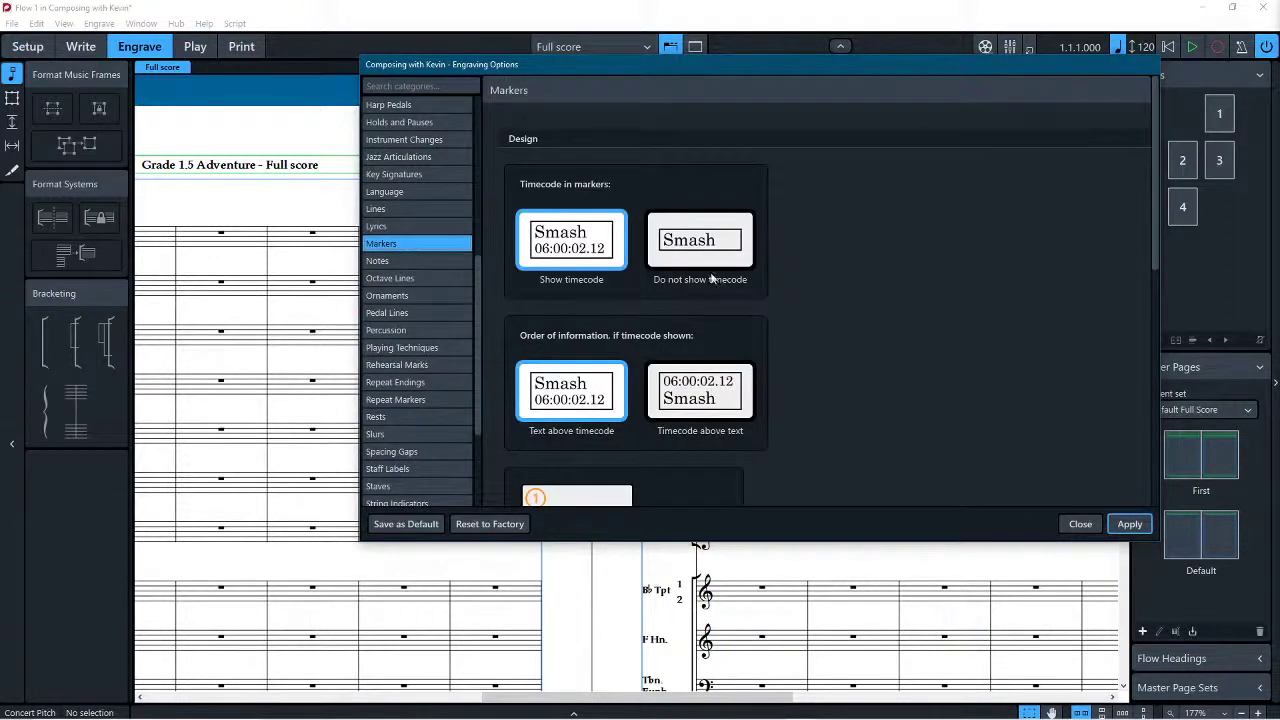
pyautogui.scroll(-5, 960, 250)
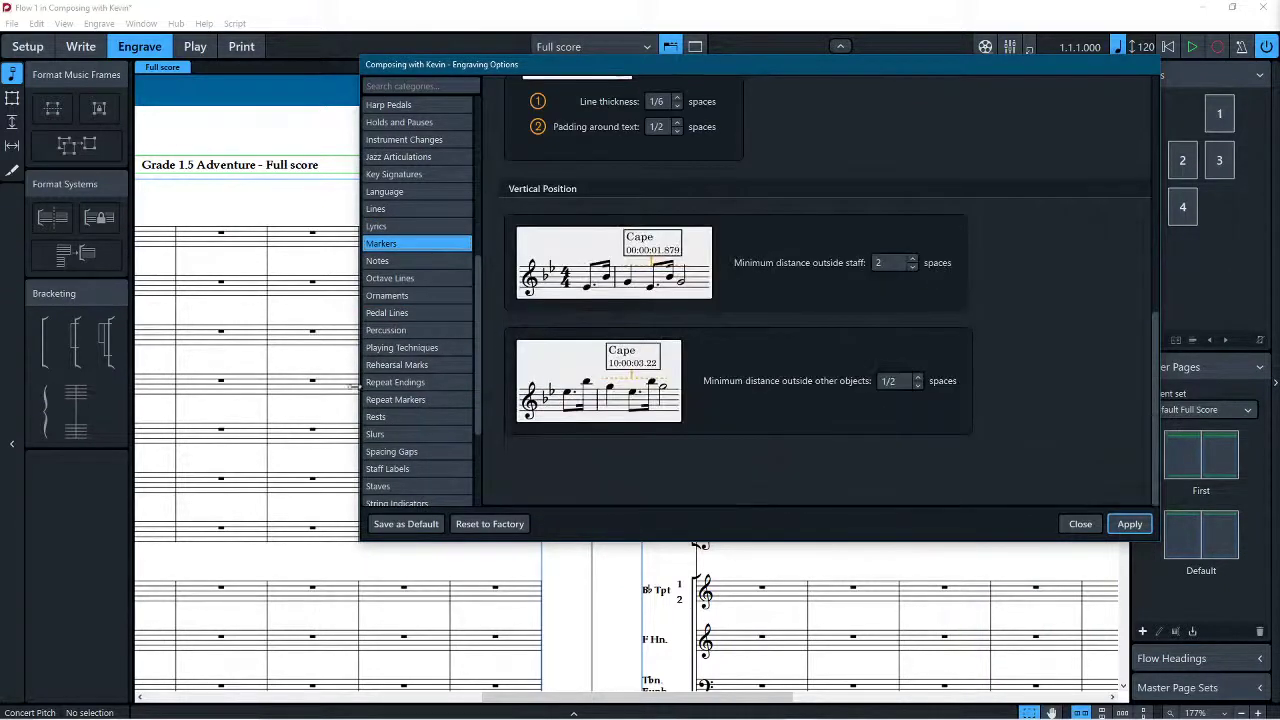
# Step: In the Notes options, choose larger noteheads and set the double whole note (breve) notehead appearance to round
pyautogui.scroll(-3, 431, 268)
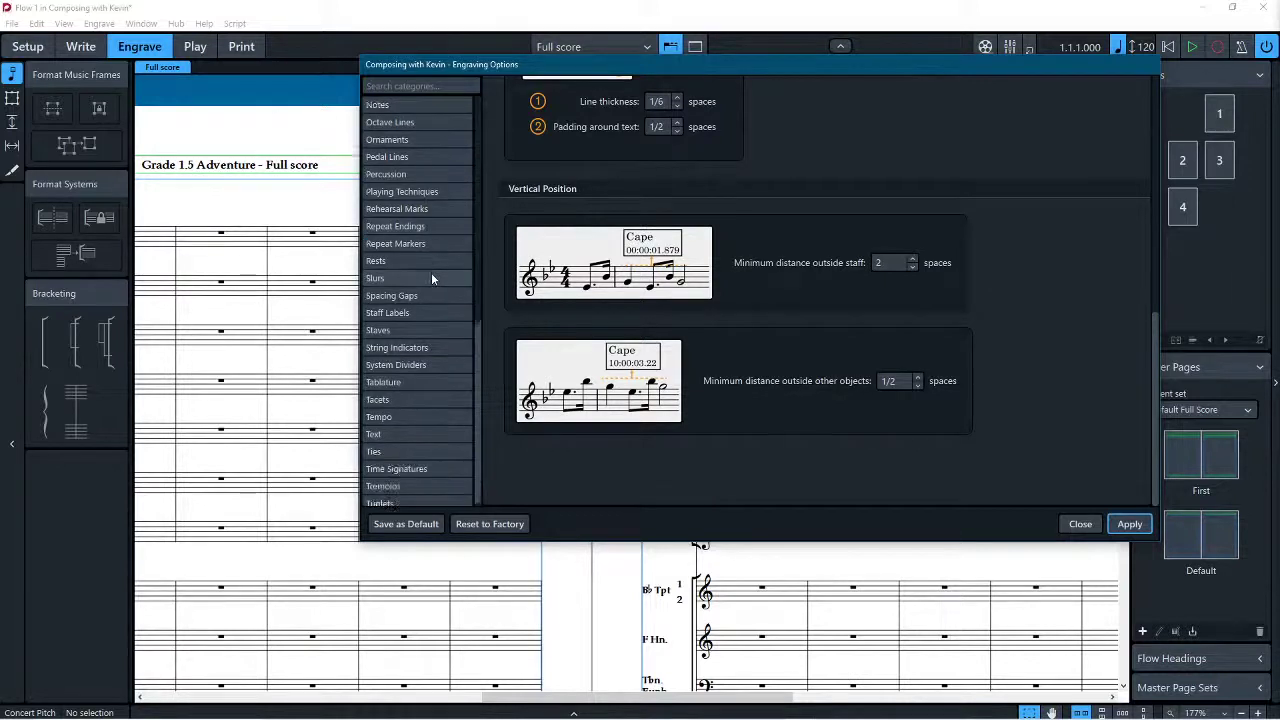
pyautogui.scroll(1, 431, 272)
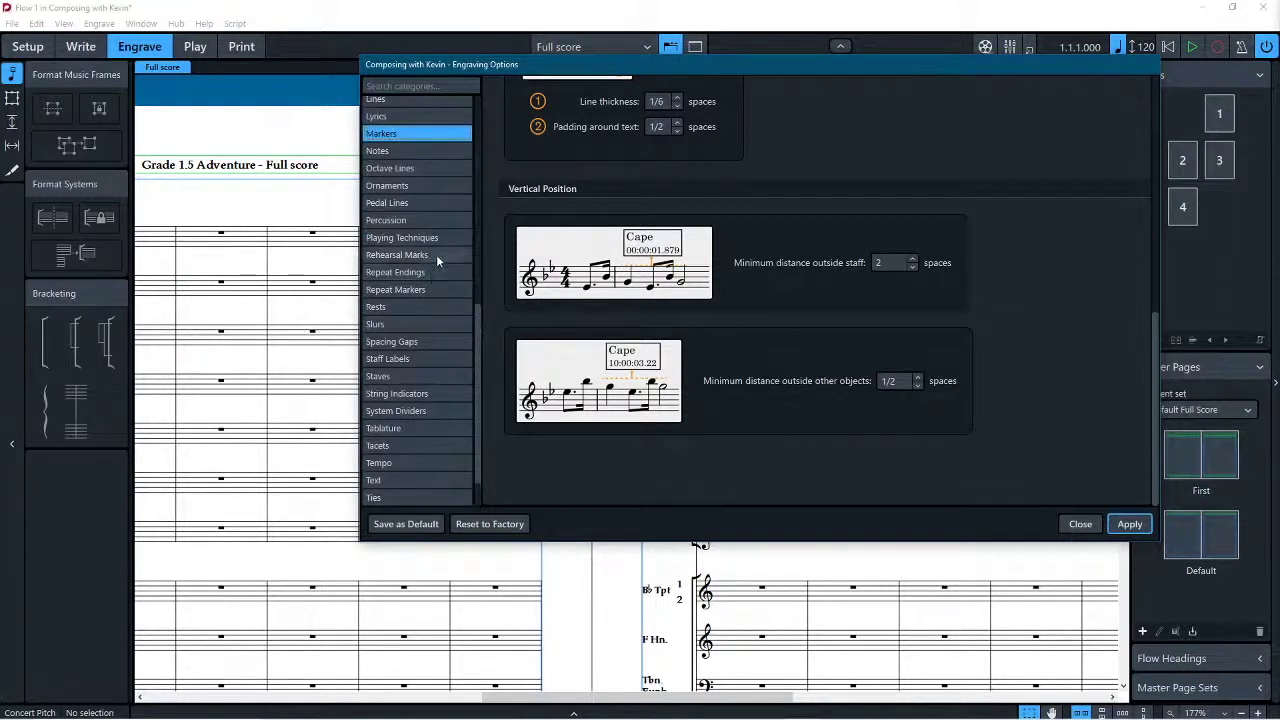
pyautogui.scroll(1, 436, 254)
pyautogui.click(414, 202)
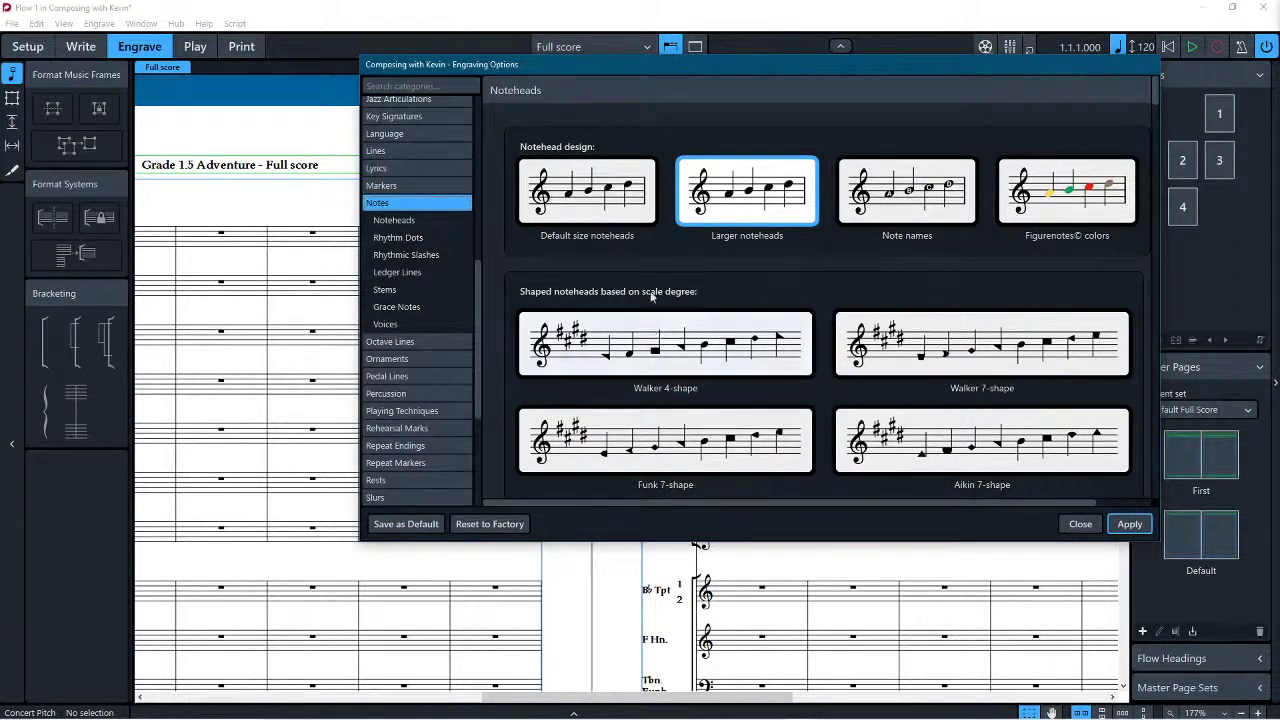
pyautogui.click(758, 200)
pyautogui.scroll(-3, 765, 250)
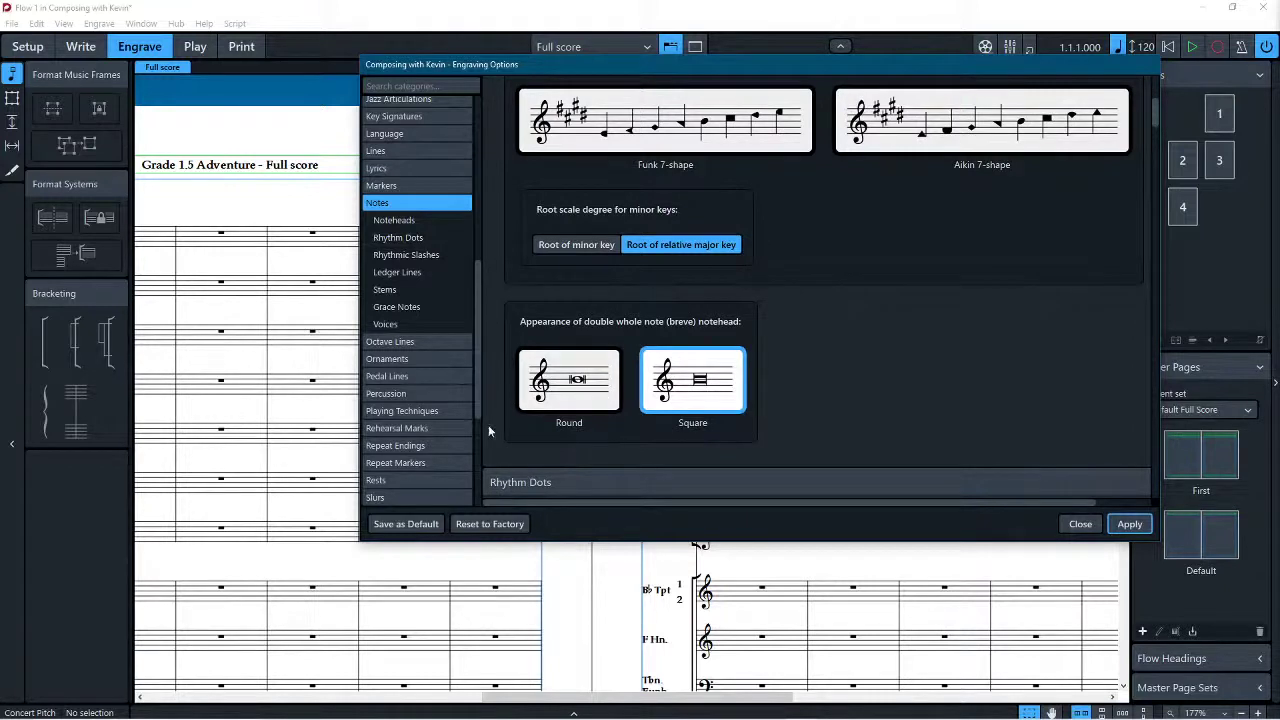
pyautogui.click(568, 380)
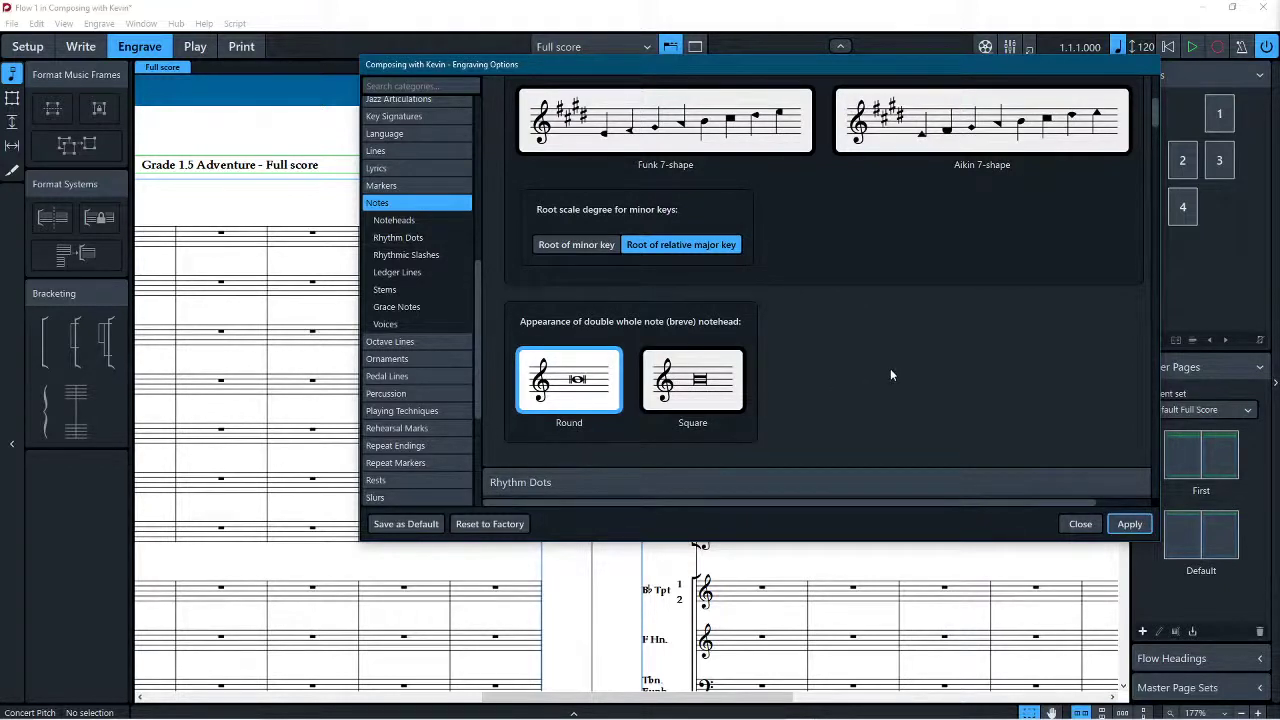
# Step: In the Rhythmic Slashes options for notes, set the placement of the slash region bar count to above the staff
pyautogui.scroll(-3, 891, 375)
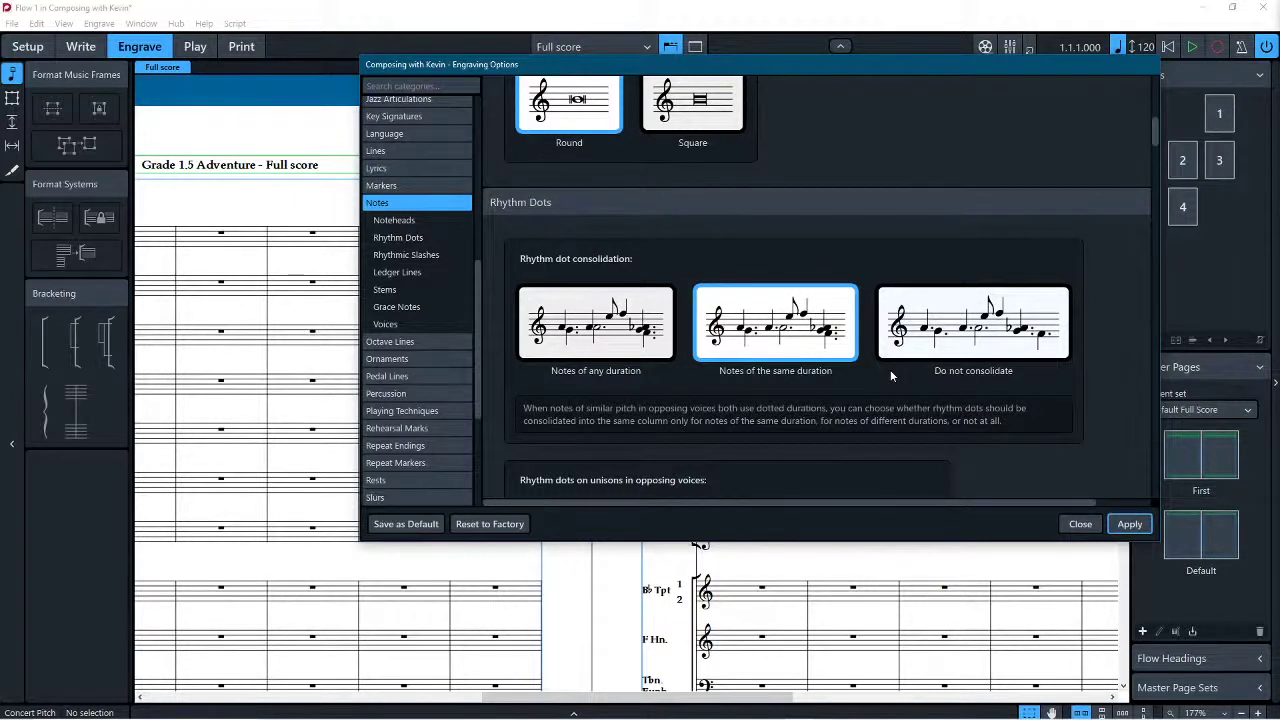
pyautogui.scroll(-1, 891, 375)
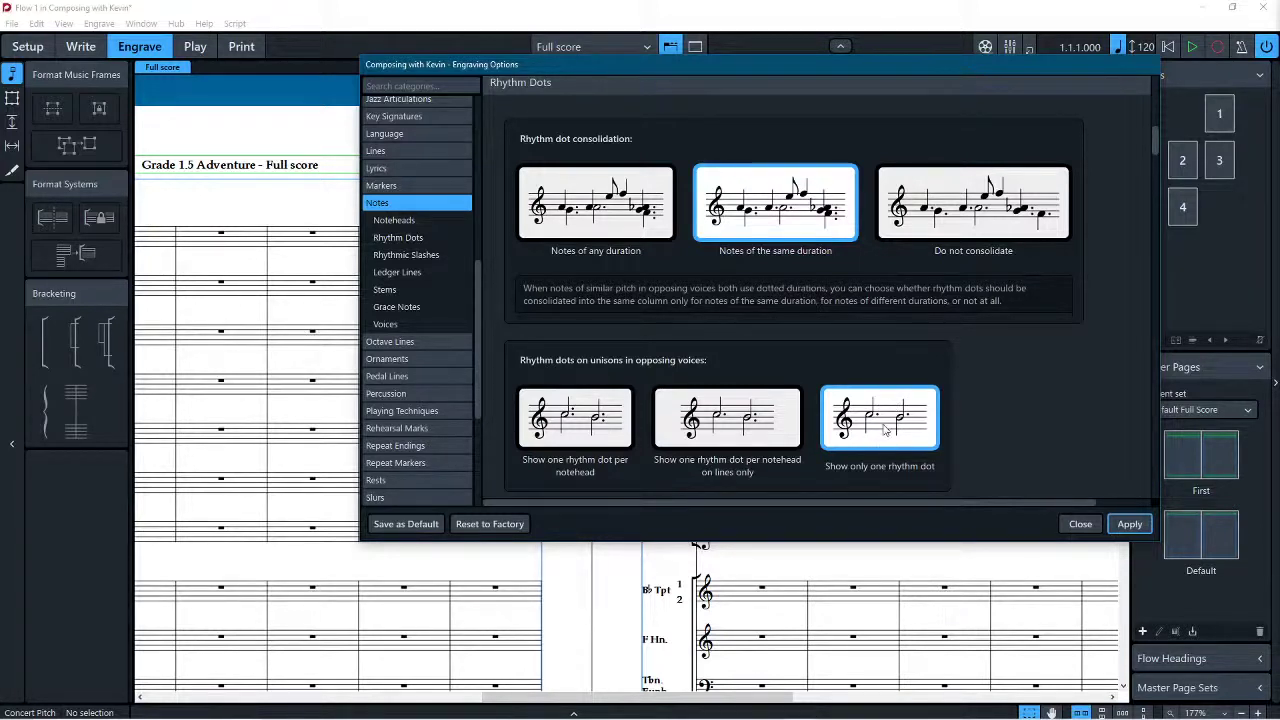
pyautogui.scroll(-5, 884, 428)
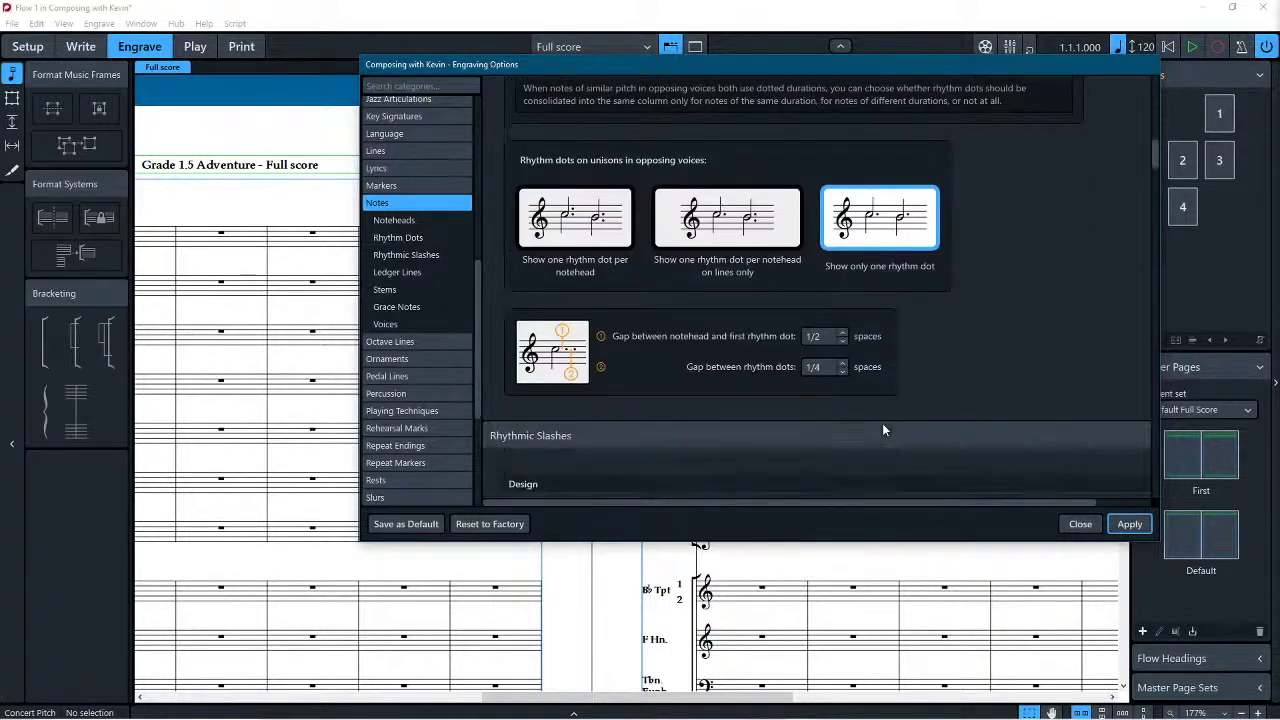
pyautogui.scroll(-3, 883, 430)
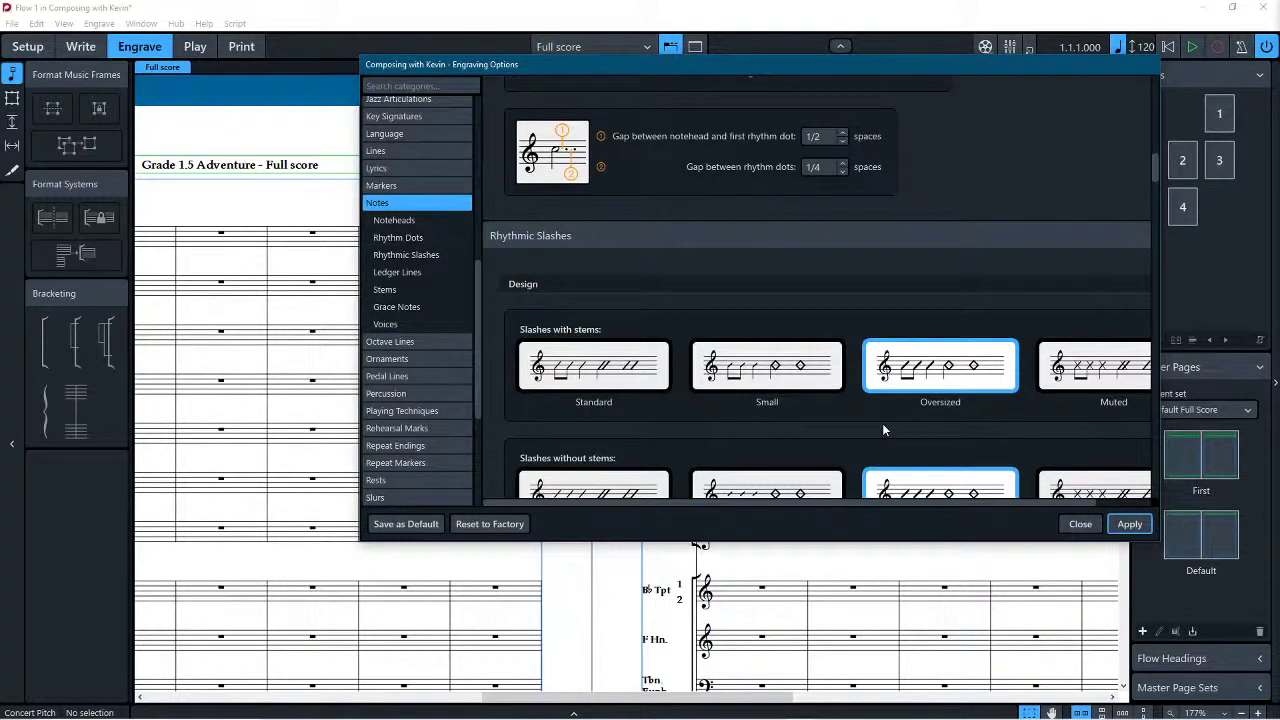
pyautogui.scroll(-1, 883, 430)
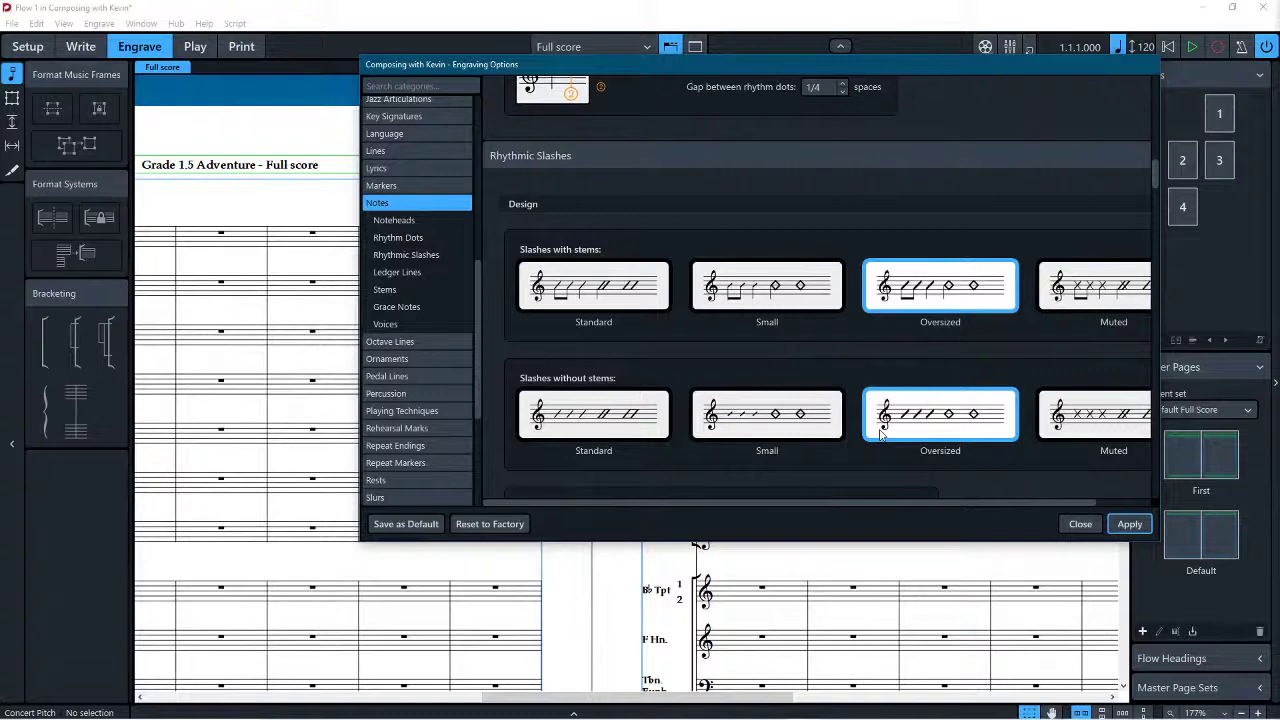
pyautogui.scroll(-8, 880, 432)
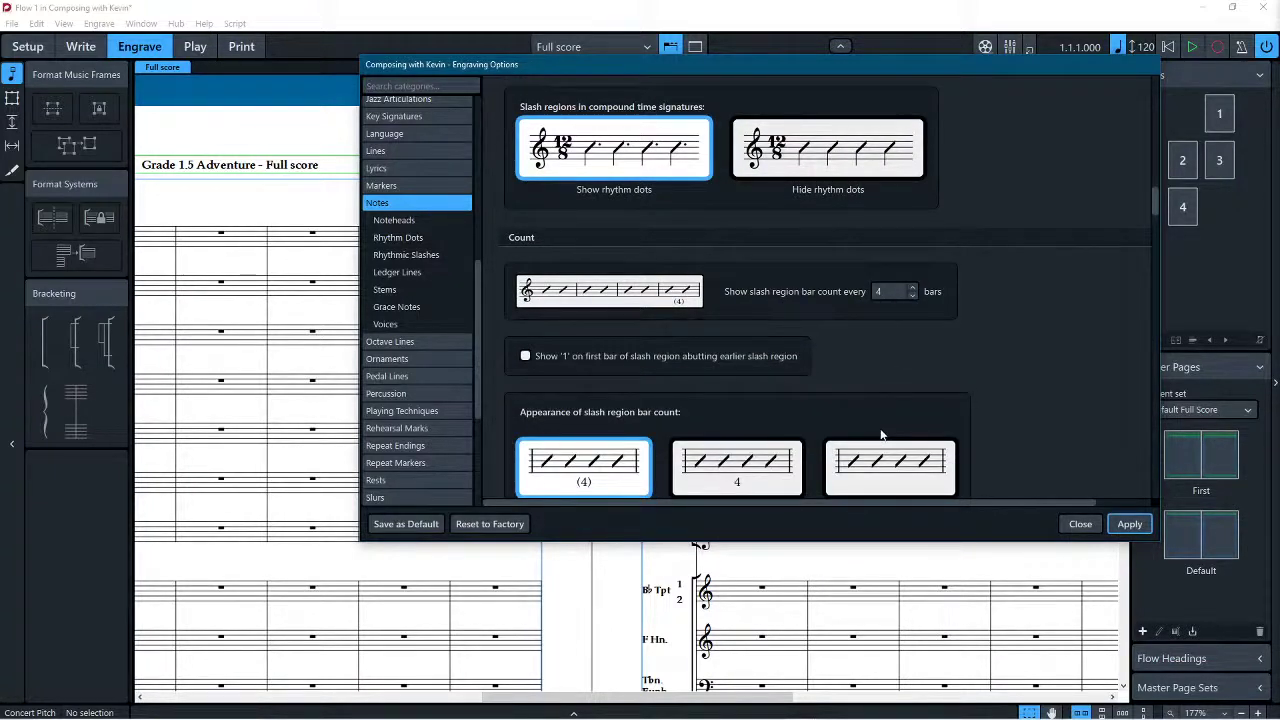
pyautogui.scroll(-2, 881, 434)
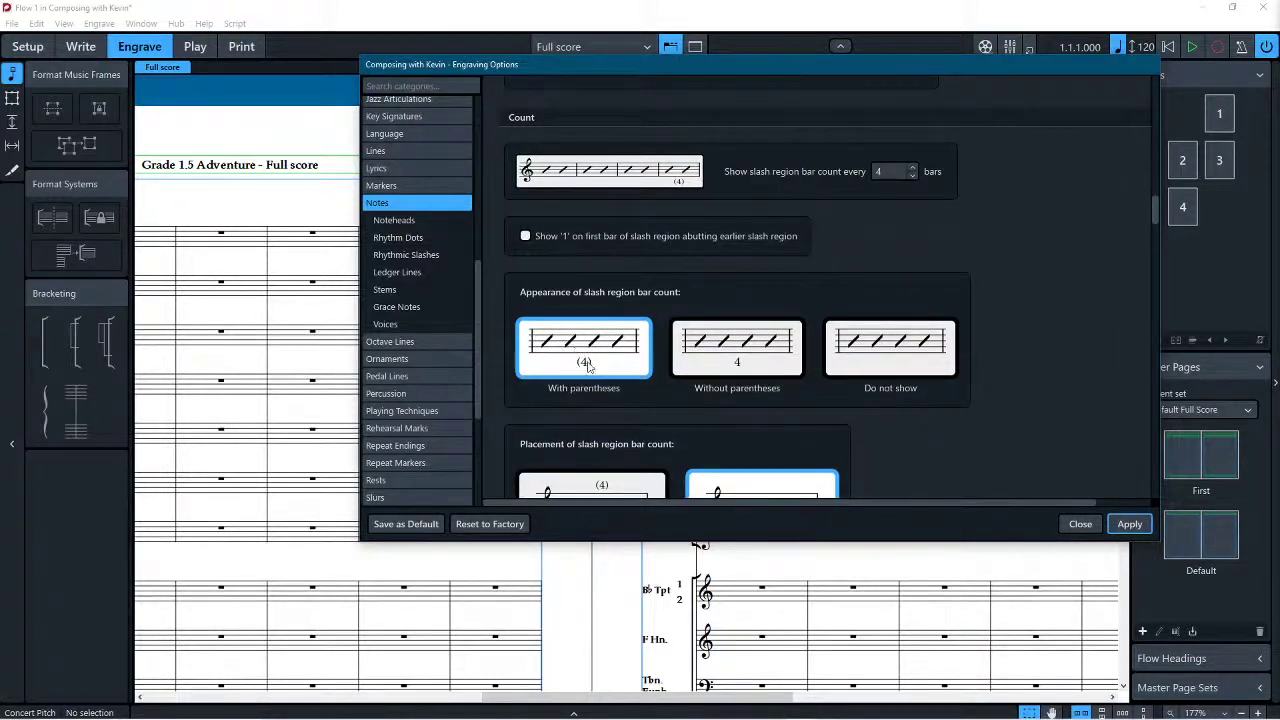
pyautogui.scroll(-3, 586, 365)
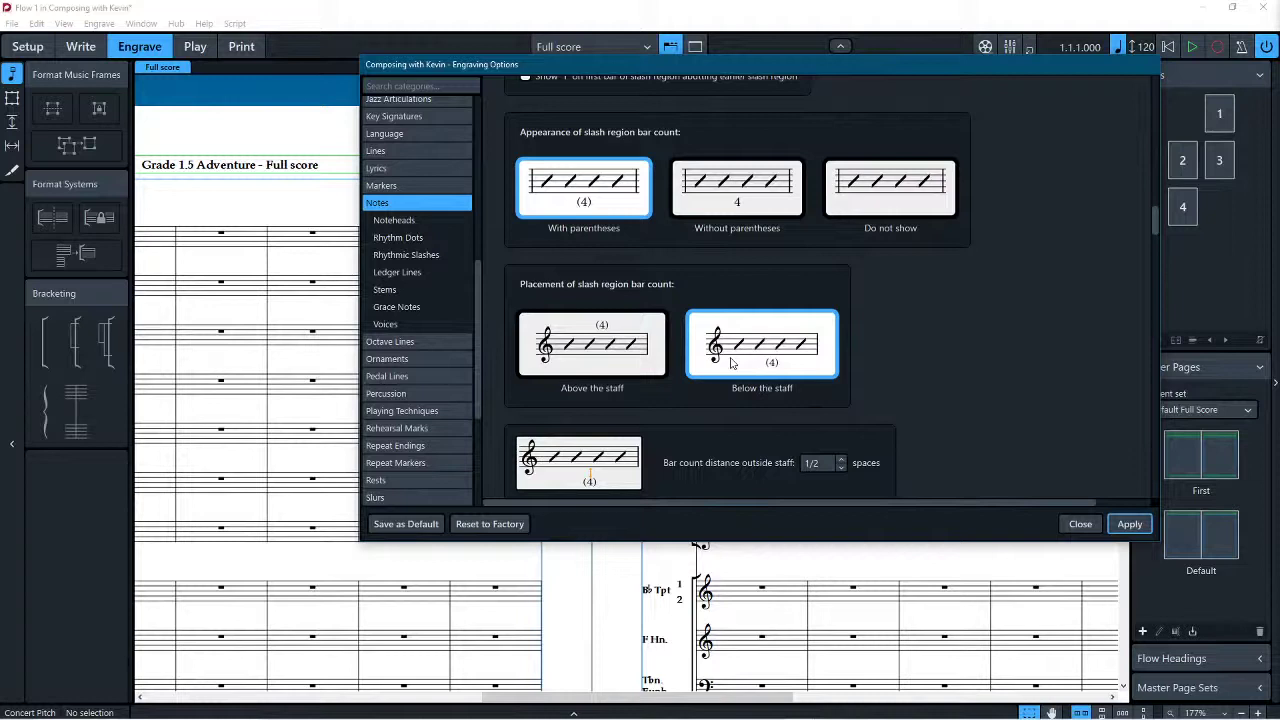
pyautogui.click(592, 345)
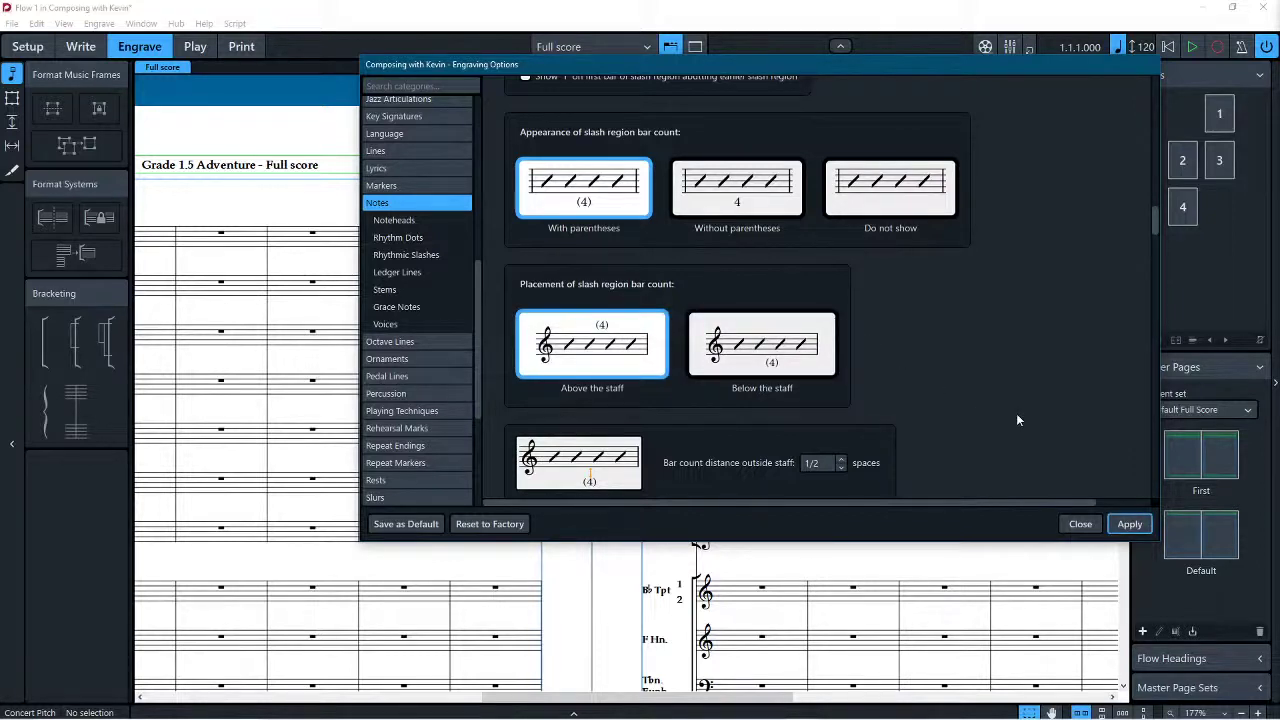
pyautogui.scroll(1, 934, 363)
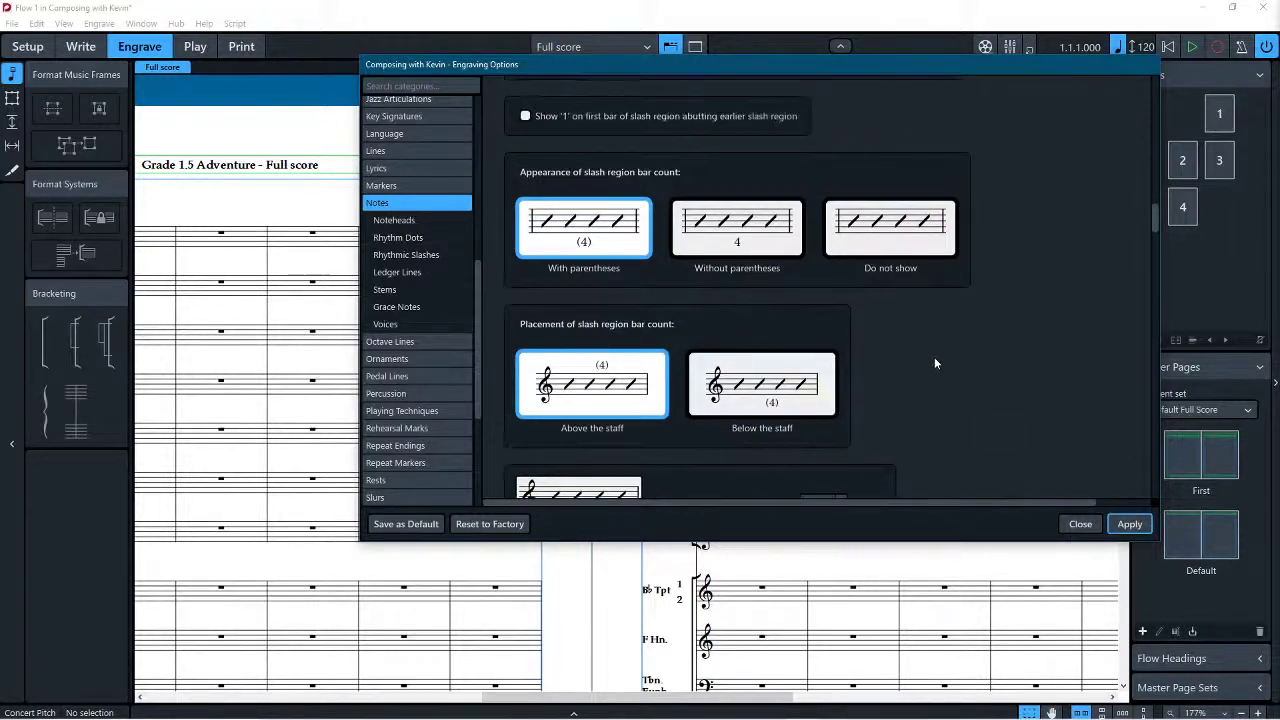
# Step: Review the Ledger Lines options and the Stems options for flag design, rhythm dots on flagged notes and stem lengths
pyautogui.scroll(-8, 932, 365)
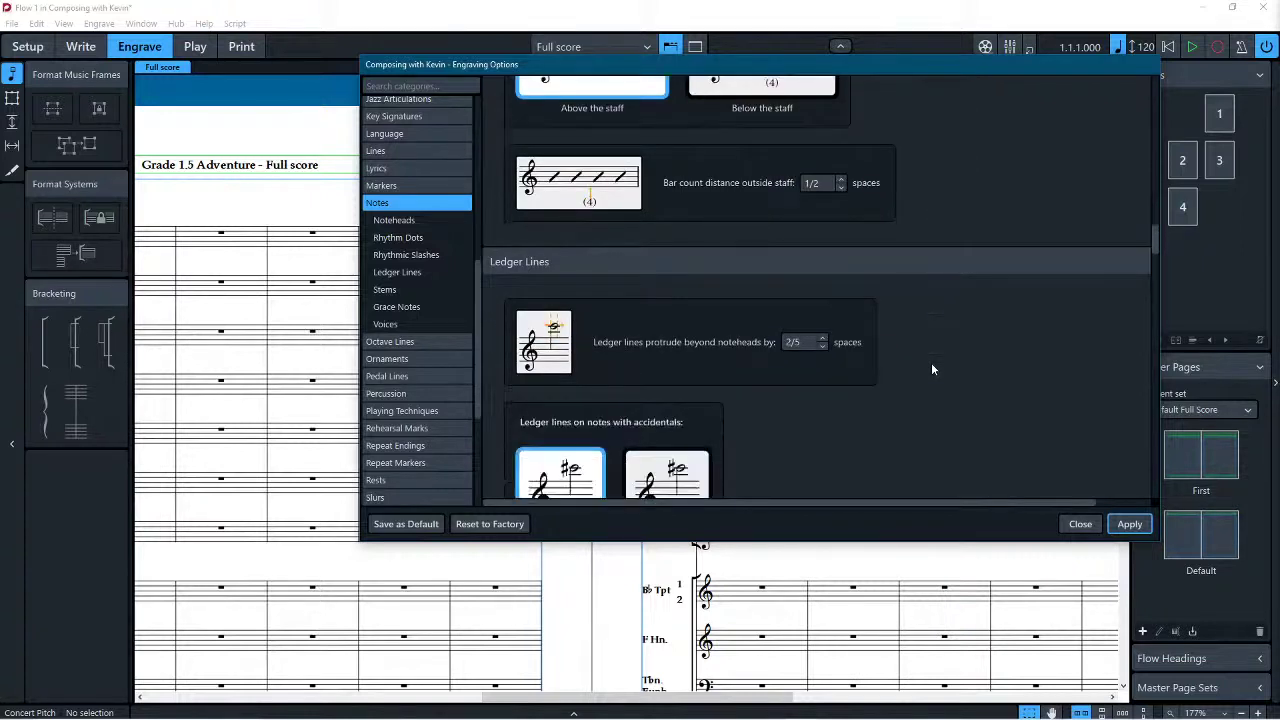
pyautogui.scroll(-2, 931, 369)
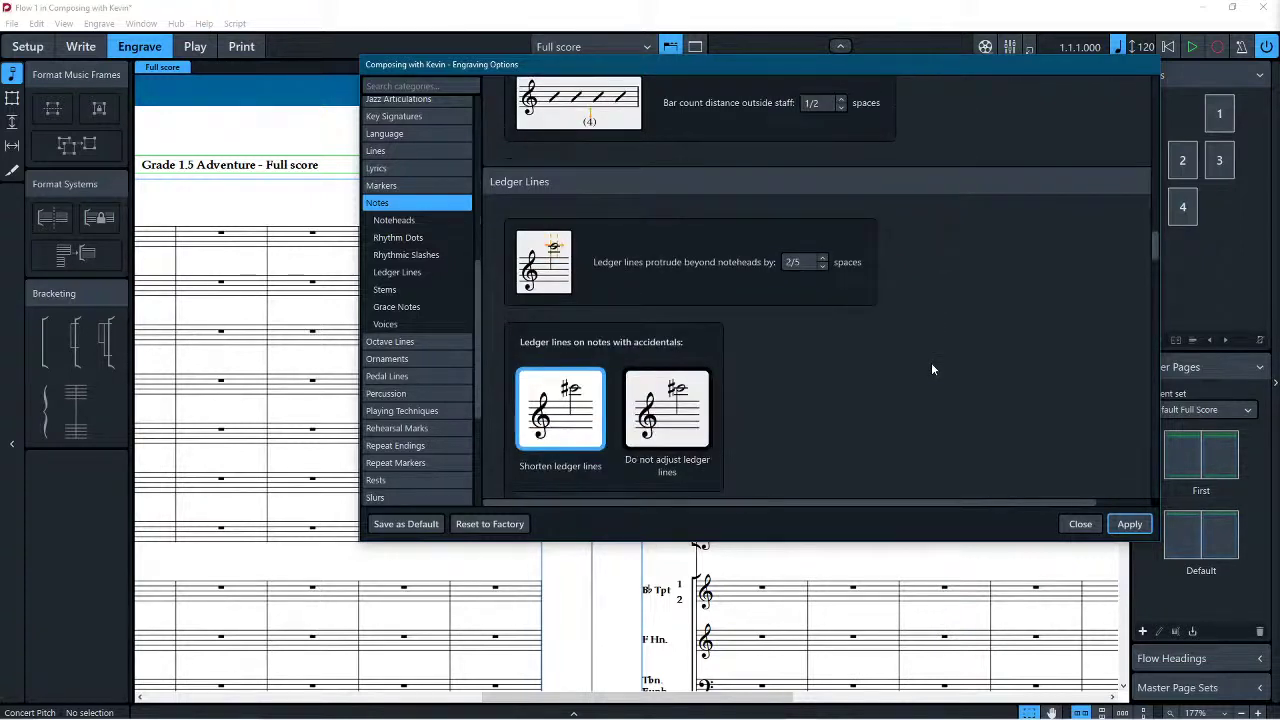
pyautogui.scroll(-1, 931, 369)
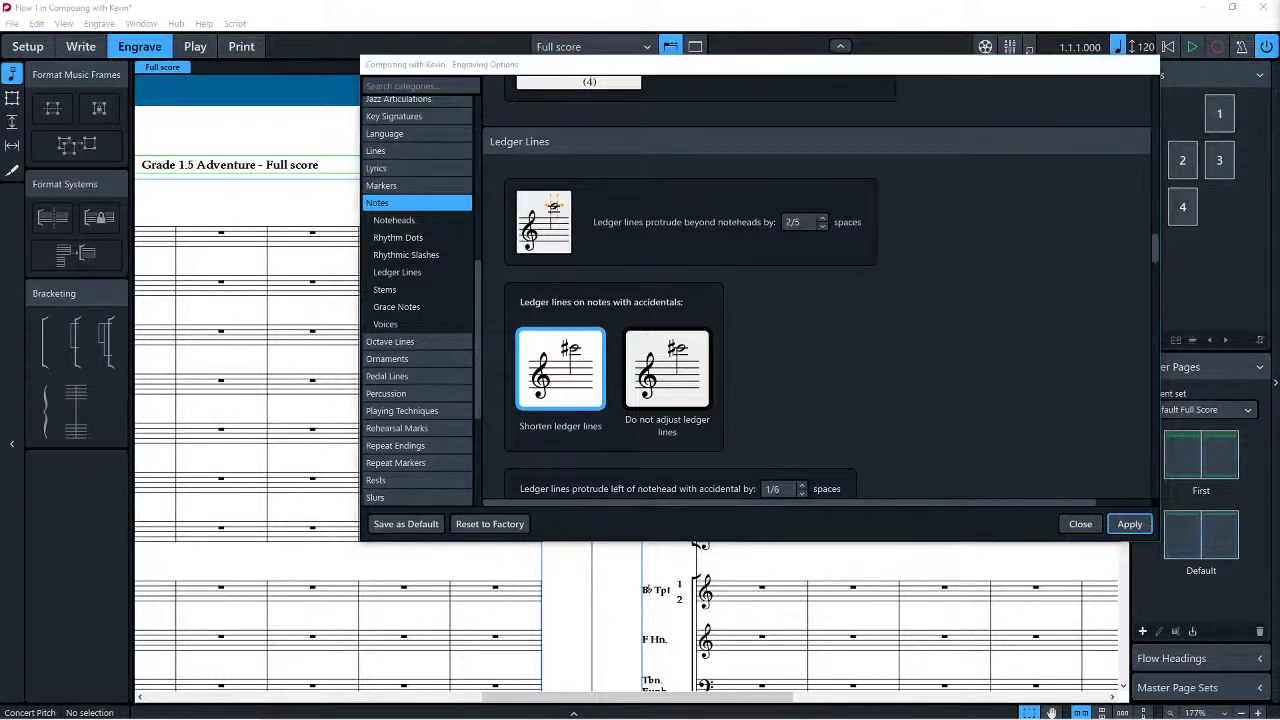
pyautogui.scroll(-5, 960, 270)
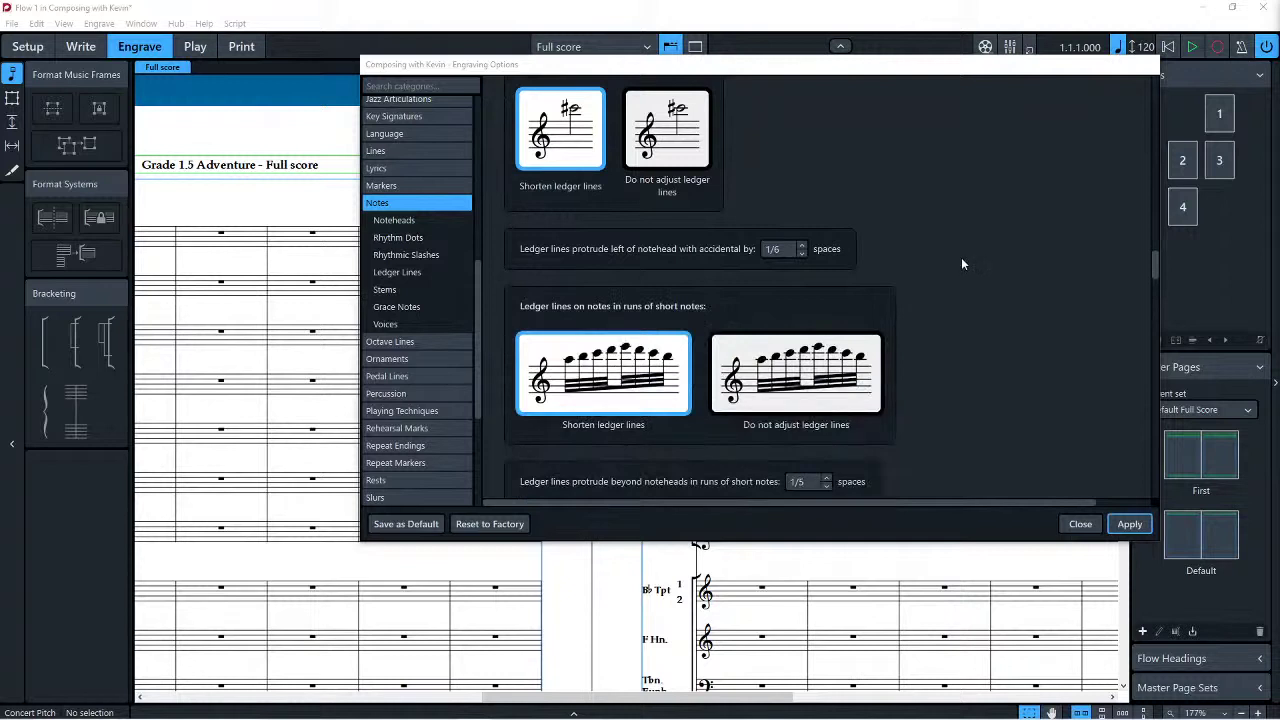
pyautogui.scroll(-3, 961, 257)
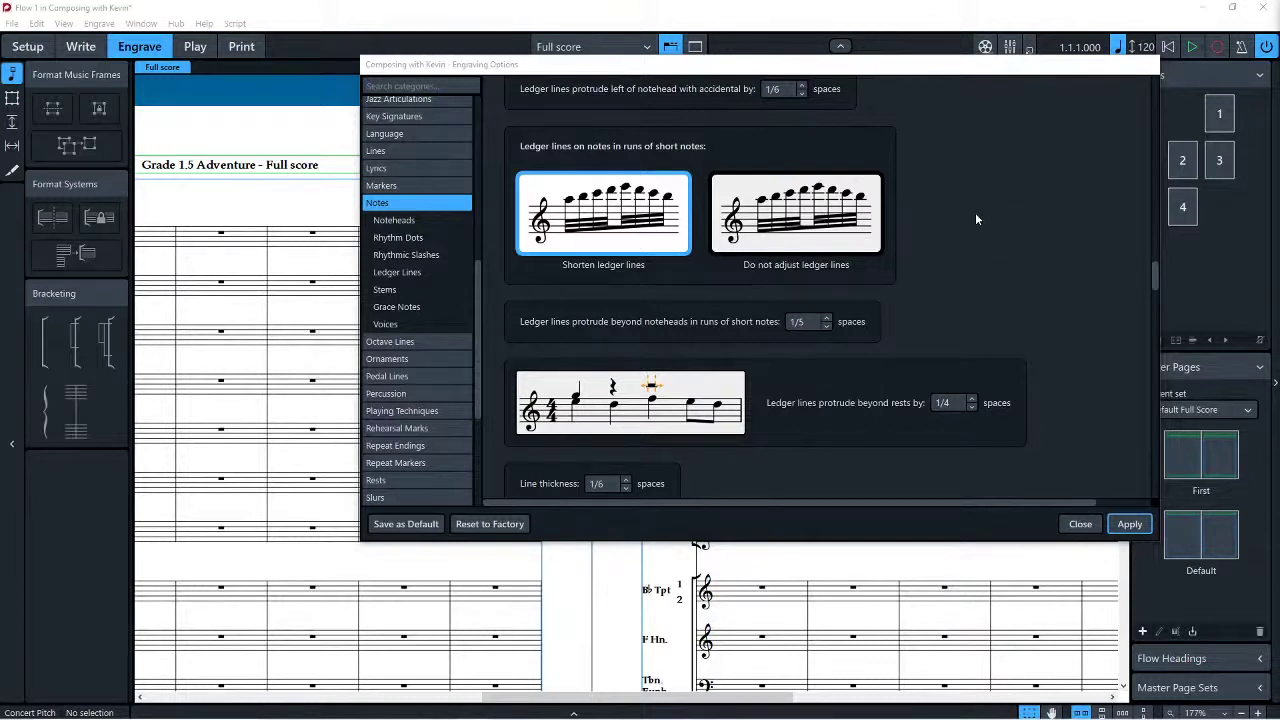
pyautogui.scroll(-6, 975, 215)
pyautogui.scroll(-1, 946, 240)
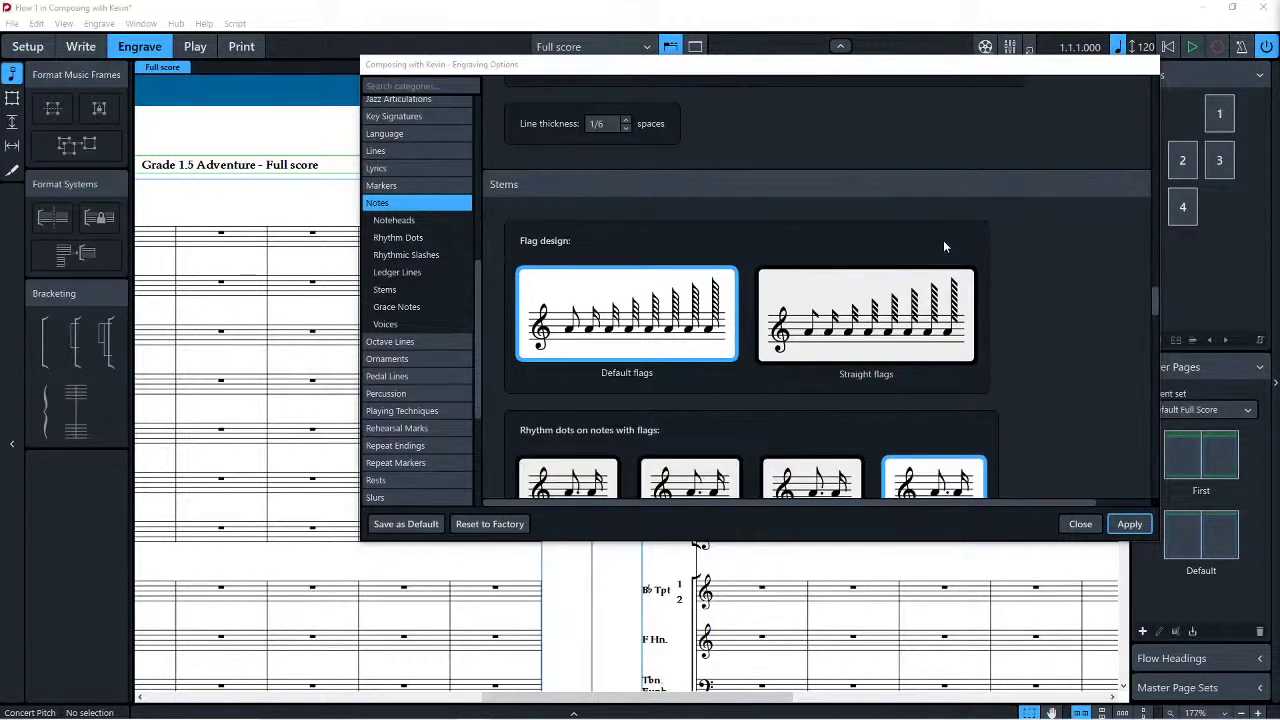
pyautogui.scroll(-1, 685, 330)
pyautogui.scroll(-1, 685, 330)
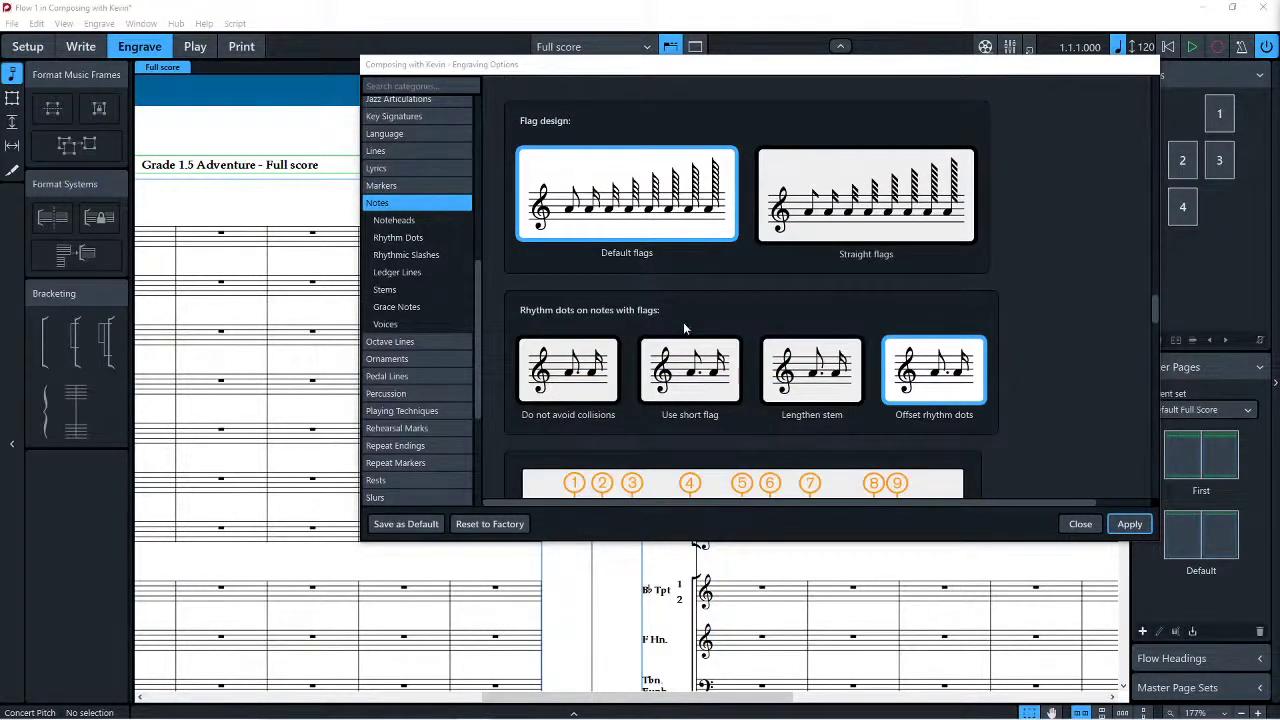
pyautogui.scroll(-2, 692, 309)
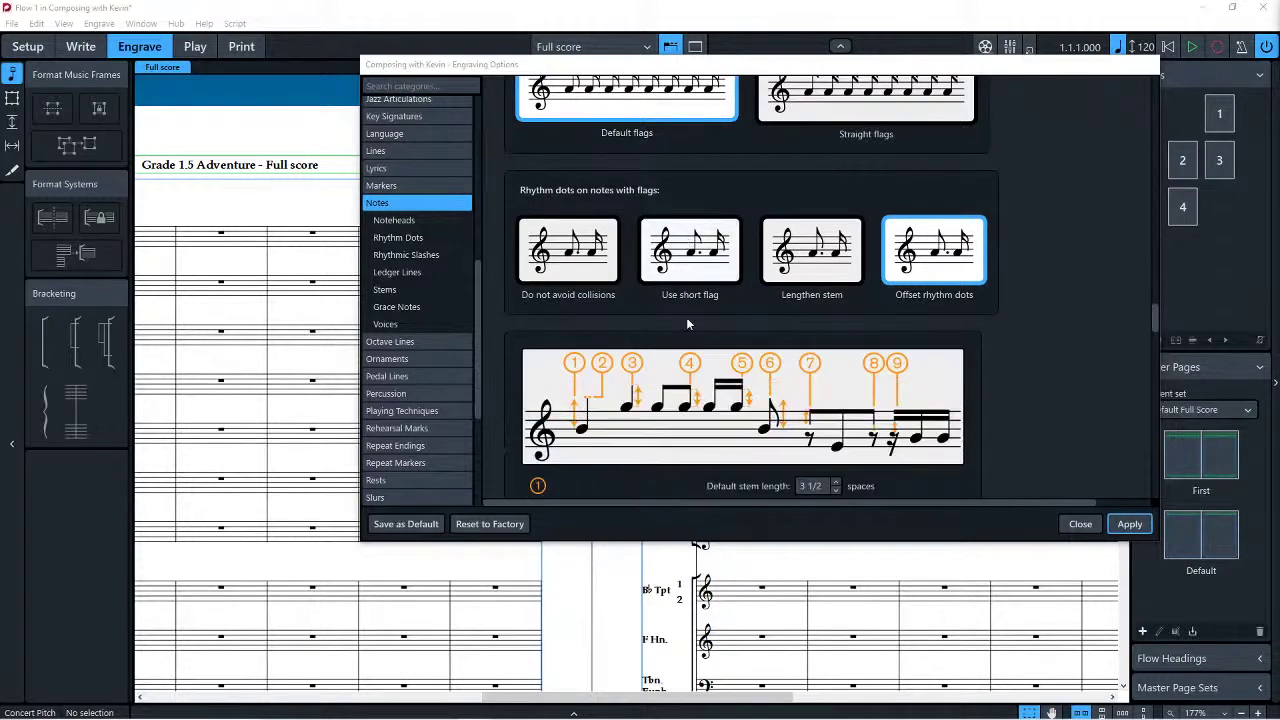
# Step: Review the Notes options for stem shortening, stem directions, centered beams including their advanced options, grace notes and voices
pyautogui.scroll(-10, 686, 320)
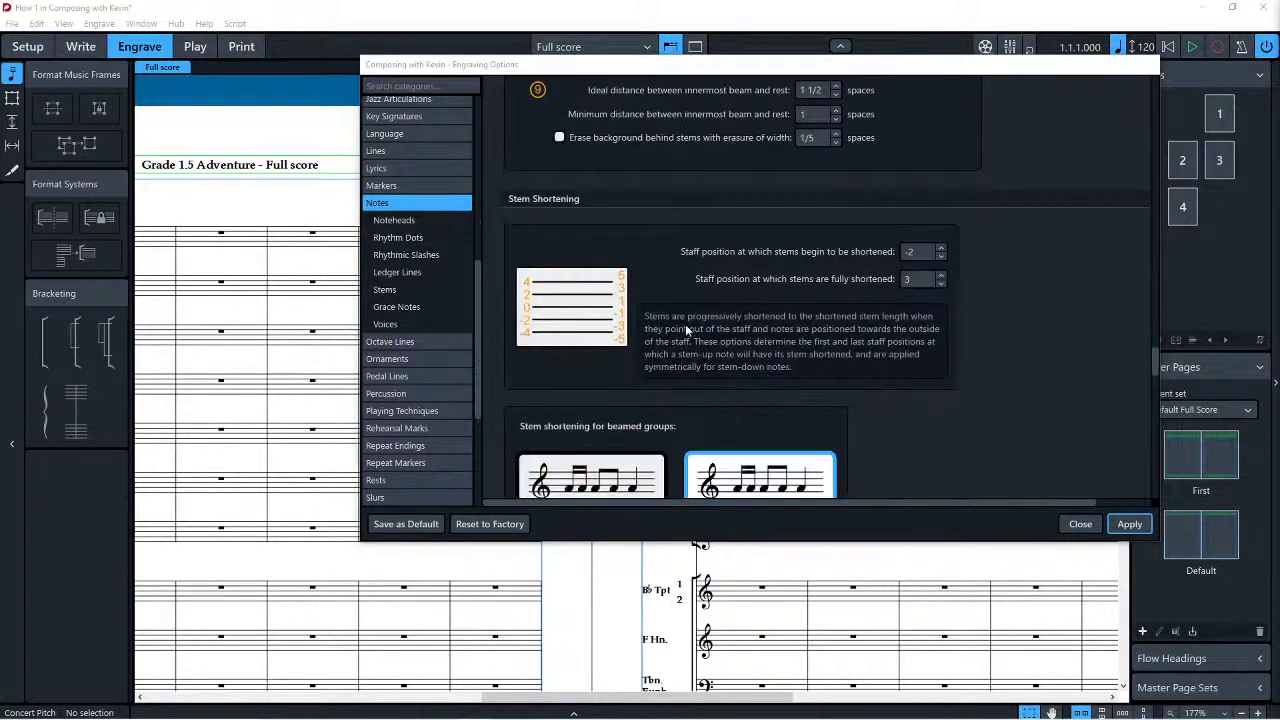
pyautogui.scroll(-5, 690, 330)
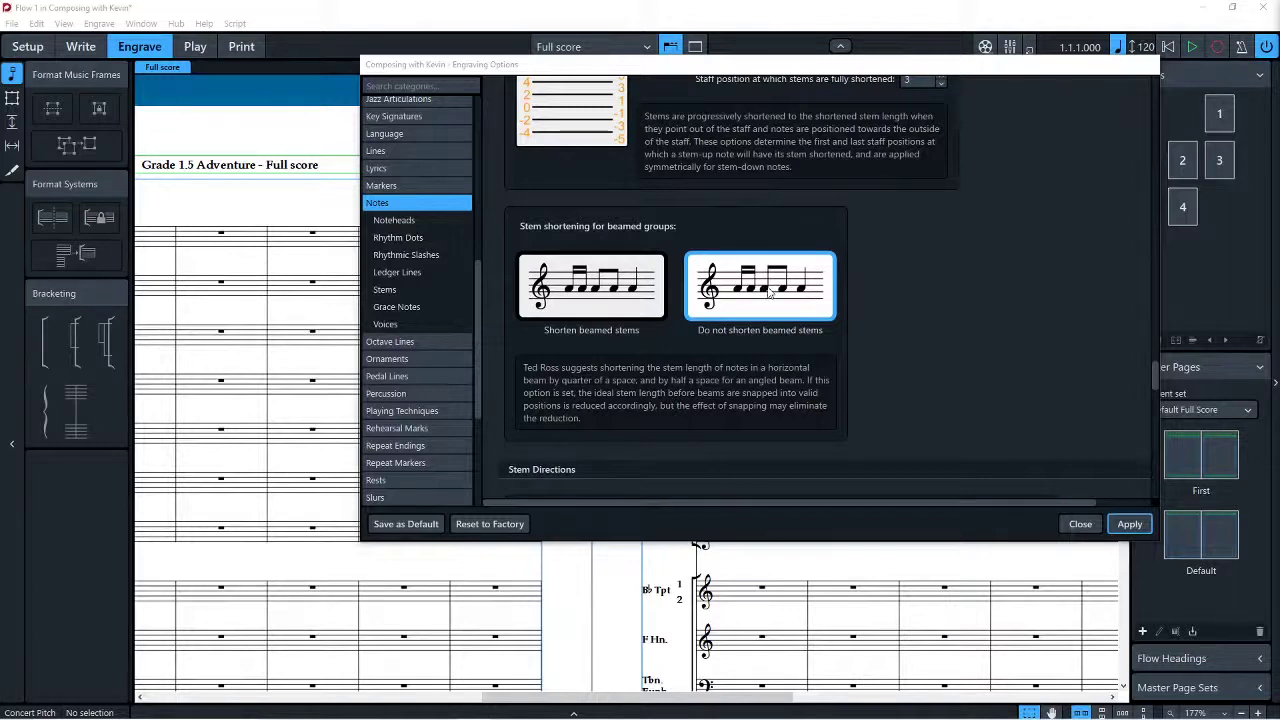
pyautogui.scroll(-5, 784, 320)
pyautogui.scroll(-1, 784, 320)
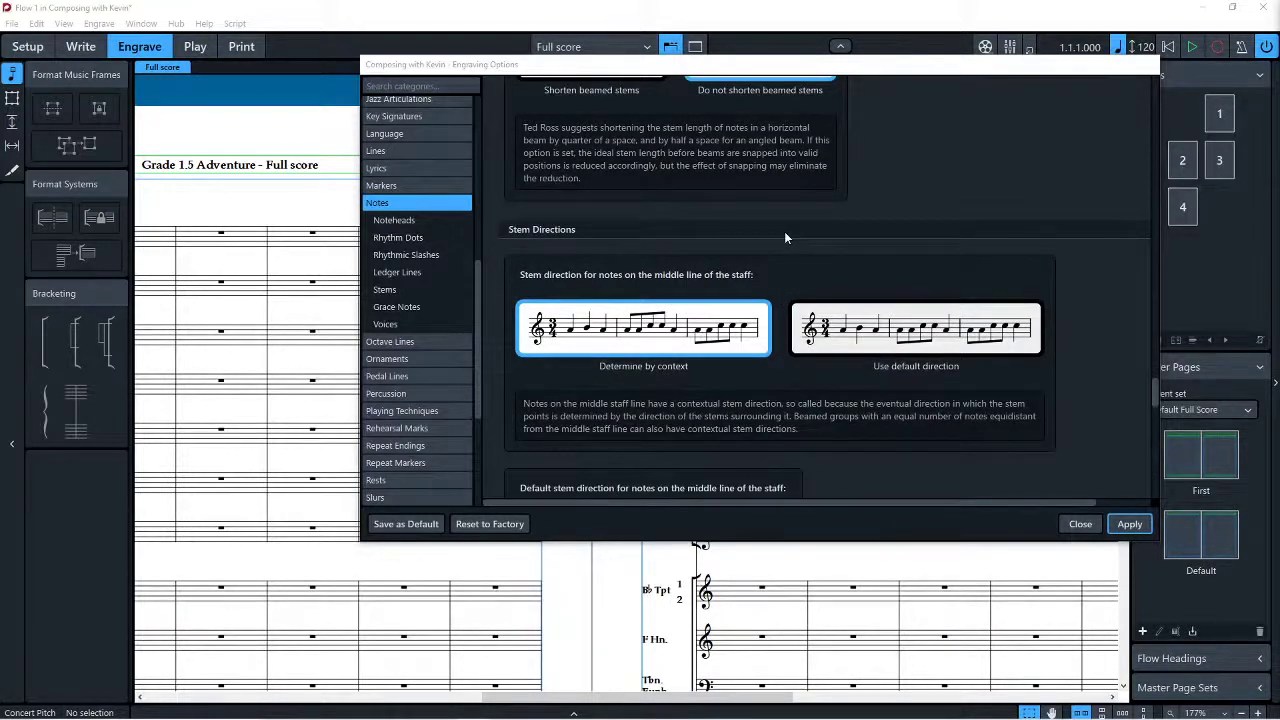
pyautogui.scroll(-10, 780, 245)
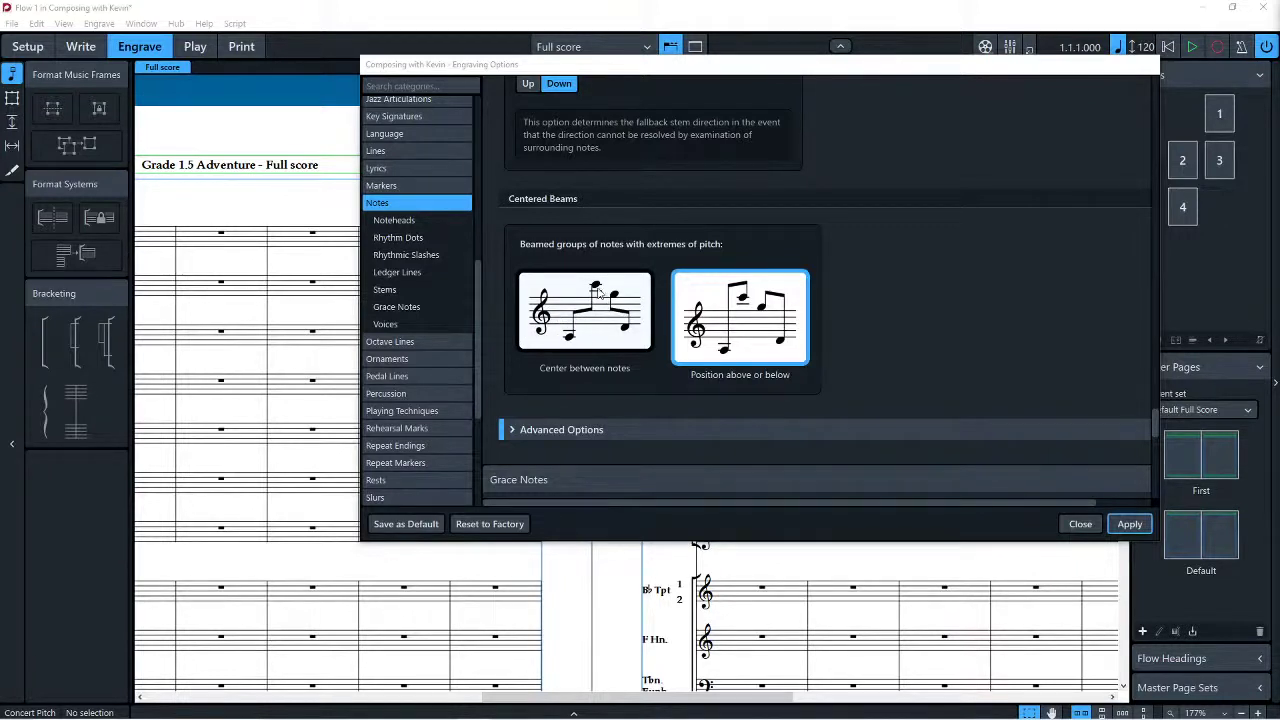
pyautogui.scroll(-4, 716, 313)
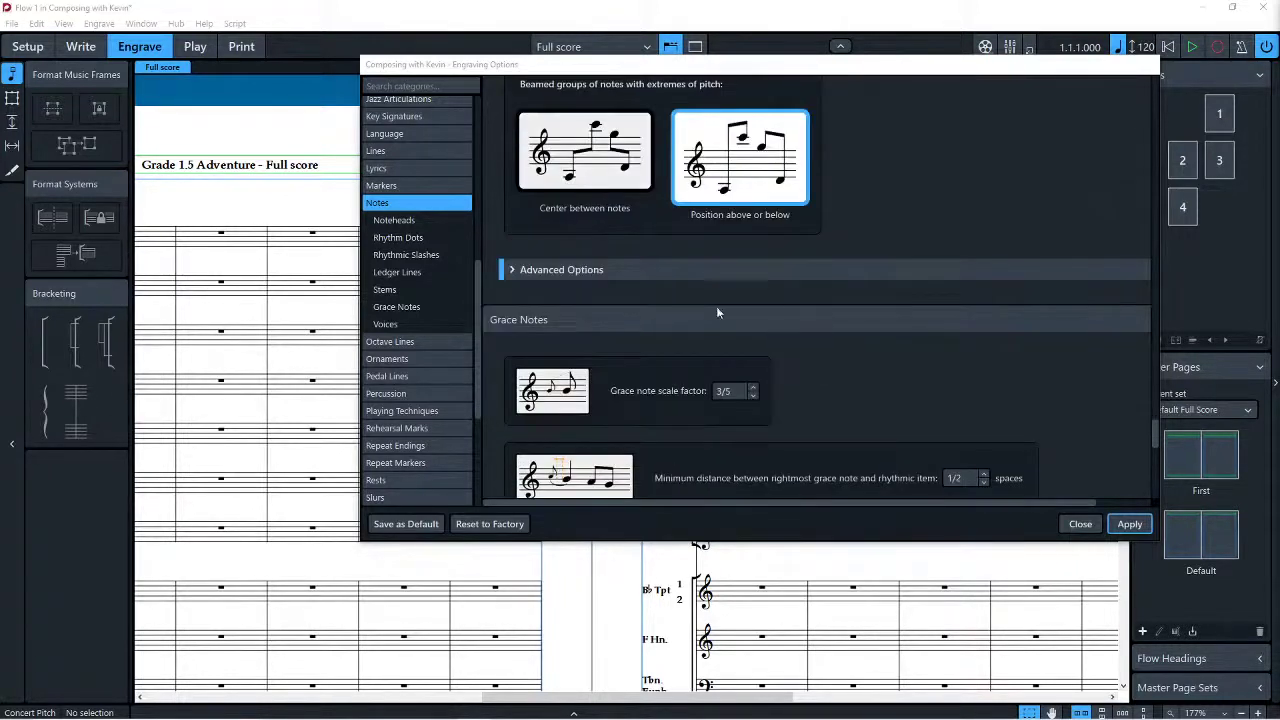
pyautogui.click(511, 270)
pyautogui.scroll(-1, 556, 282)
pyautogui.scroll(-3, 556, 285)
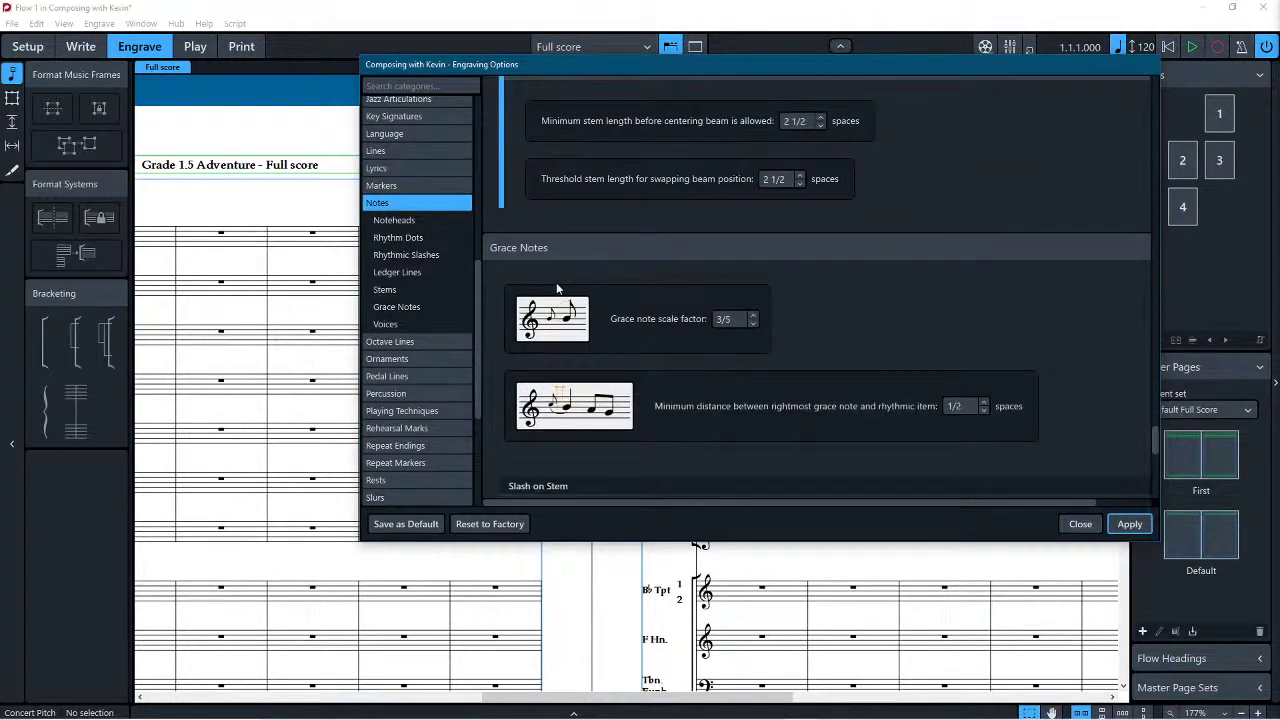
pyautogui.scroll(-1, 557, 288)
pyautogui.scroll(-15, 557, 288)
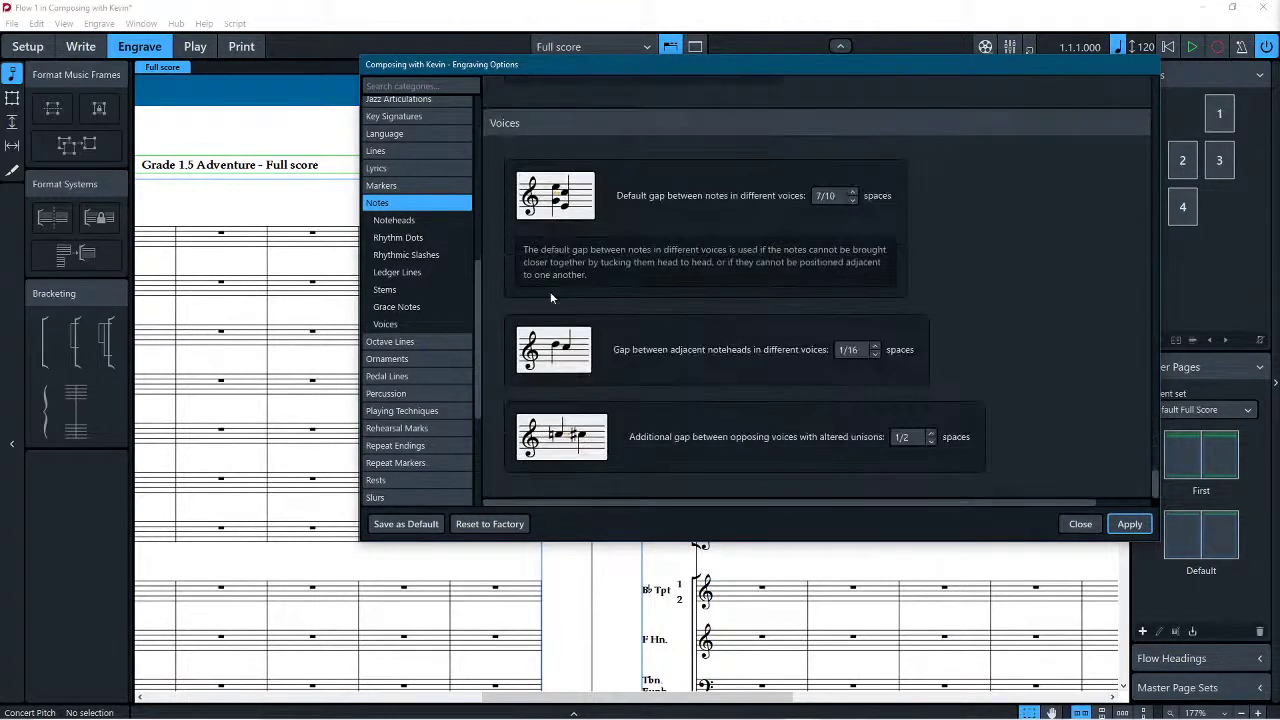
# Step: In the Octave Lines options, omit bassa from the quindicesima/ventiduesima suffix and label new systems with octave number and suffix
pyautogui.click(424, 342)
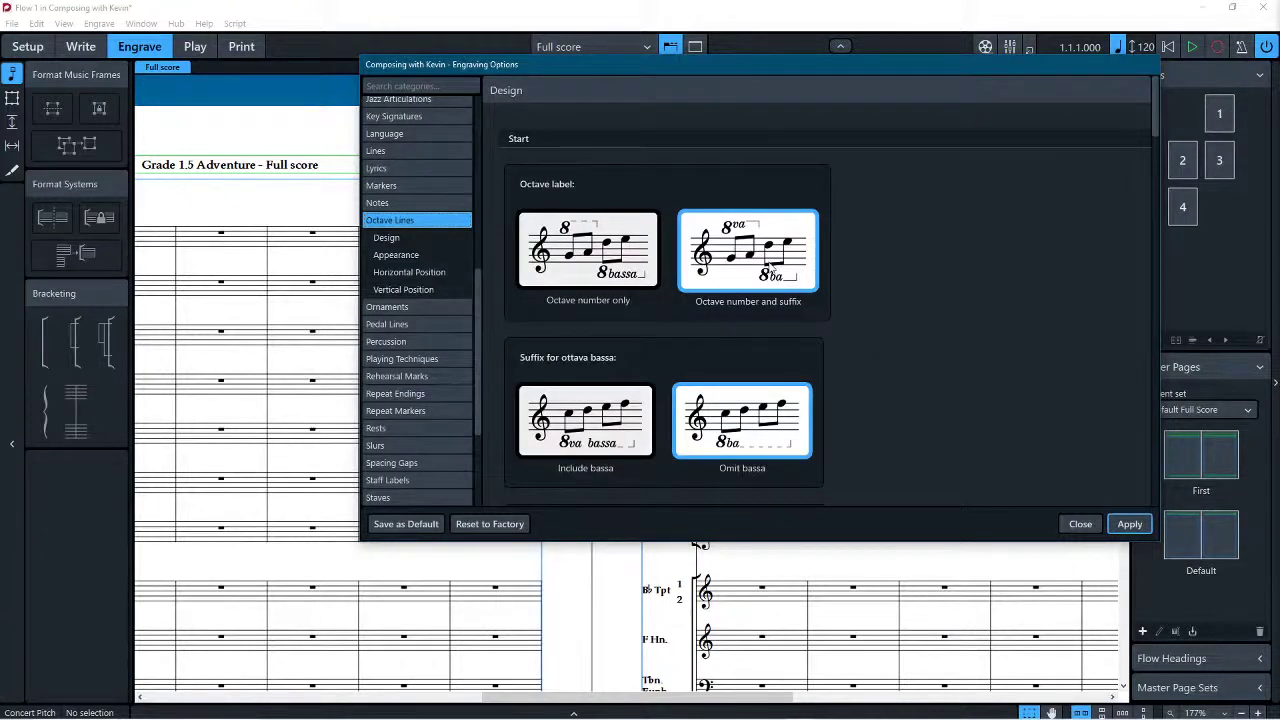
pyautogui.scroll(-5, 765, 265)
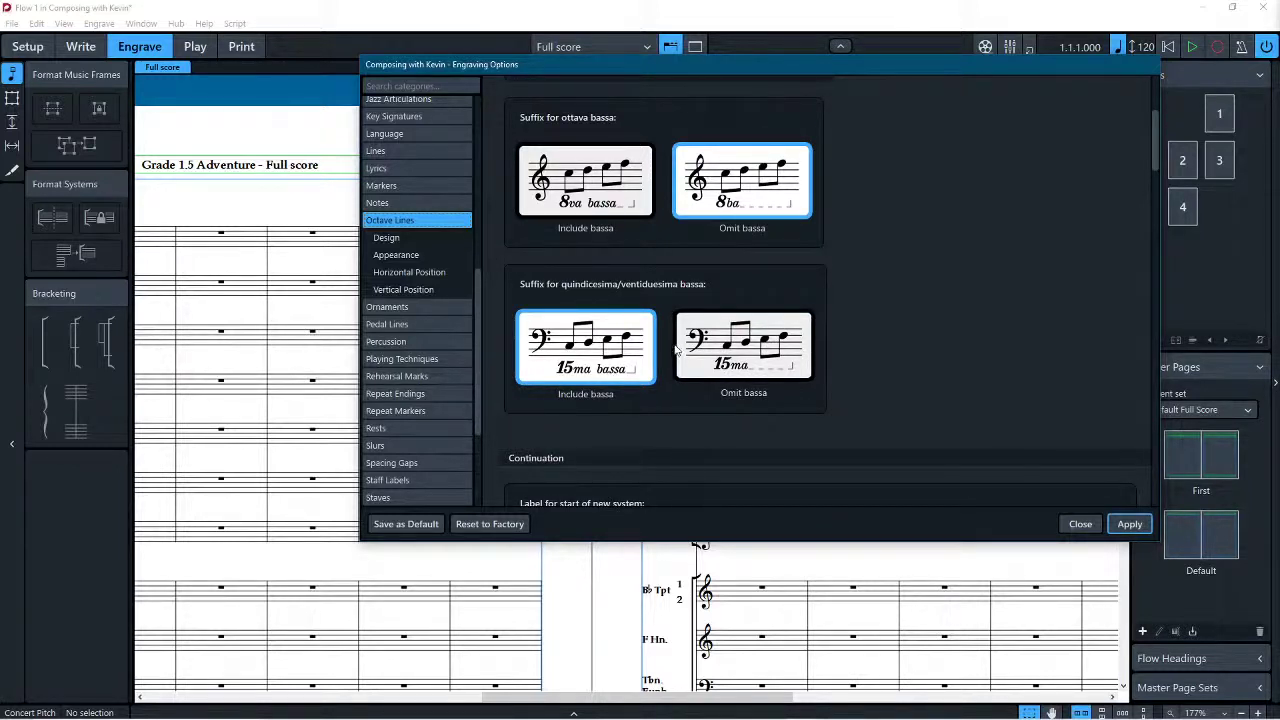
pyautogui.scroll(-4, 910, 292)
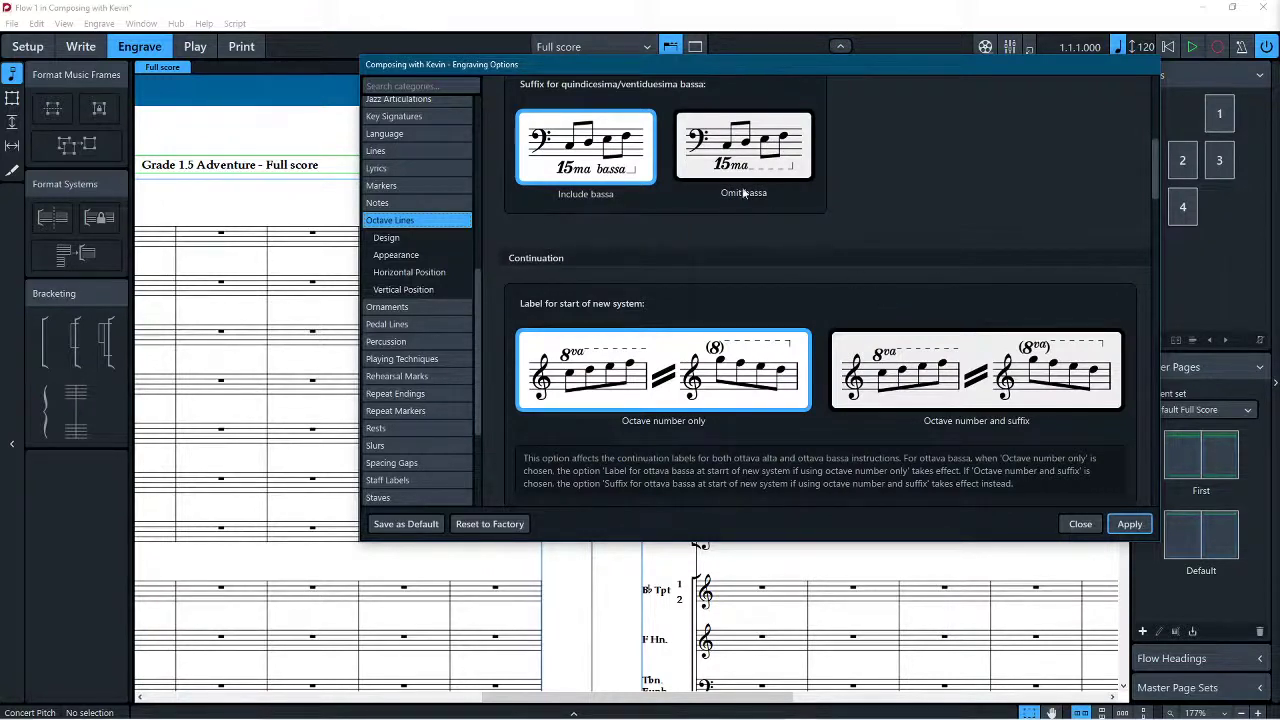
pyautogui.click(778, 166)
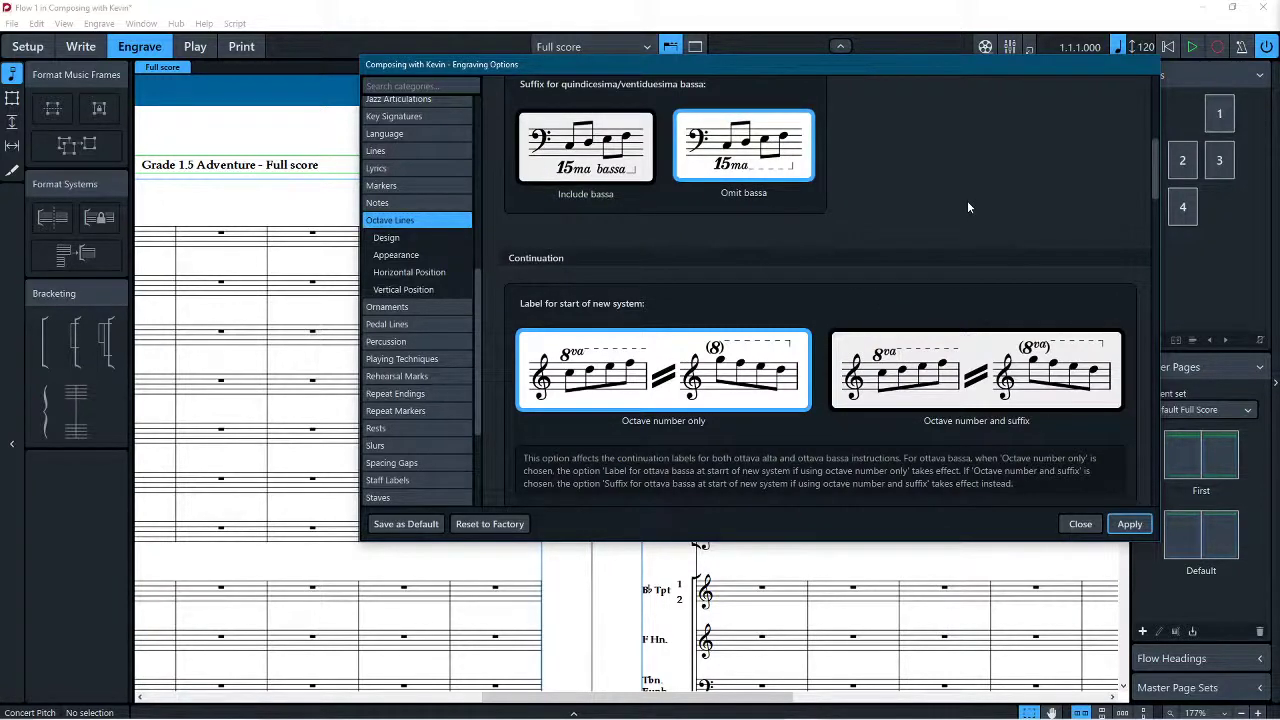
pyautogui.click(933, 377)
# Step: Try the Exclude 'ba' suffix for ottava bassa at the start of new systems and restore Include 'ba'
pyautogui.scroll(-2, 912, 276)
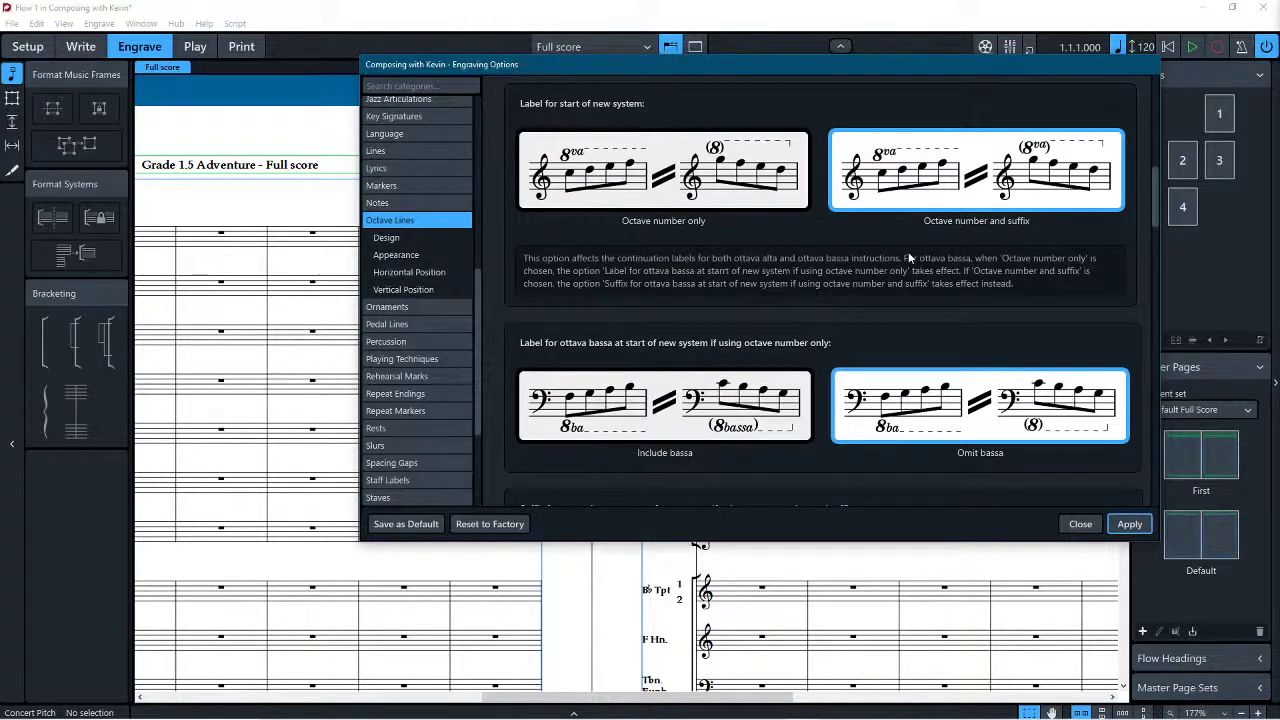
pyautogui.scroll(-2, 644, 421)
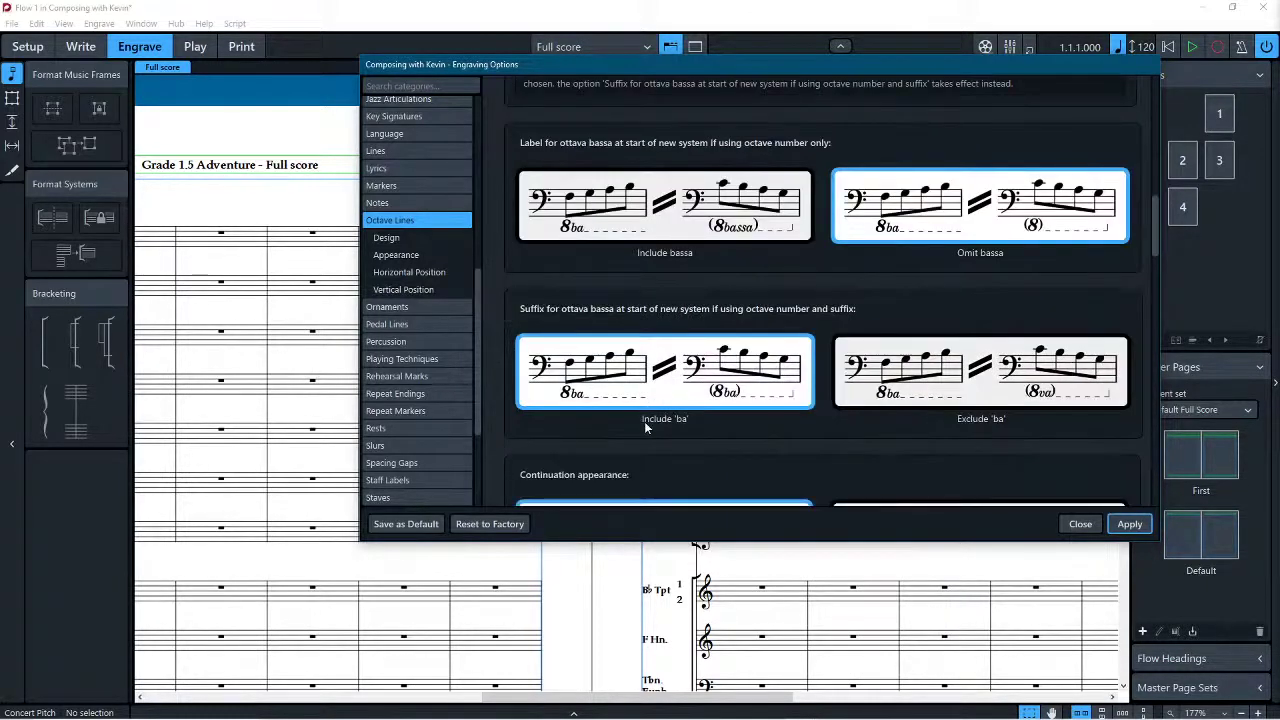
pyautogui.click(964, 370)
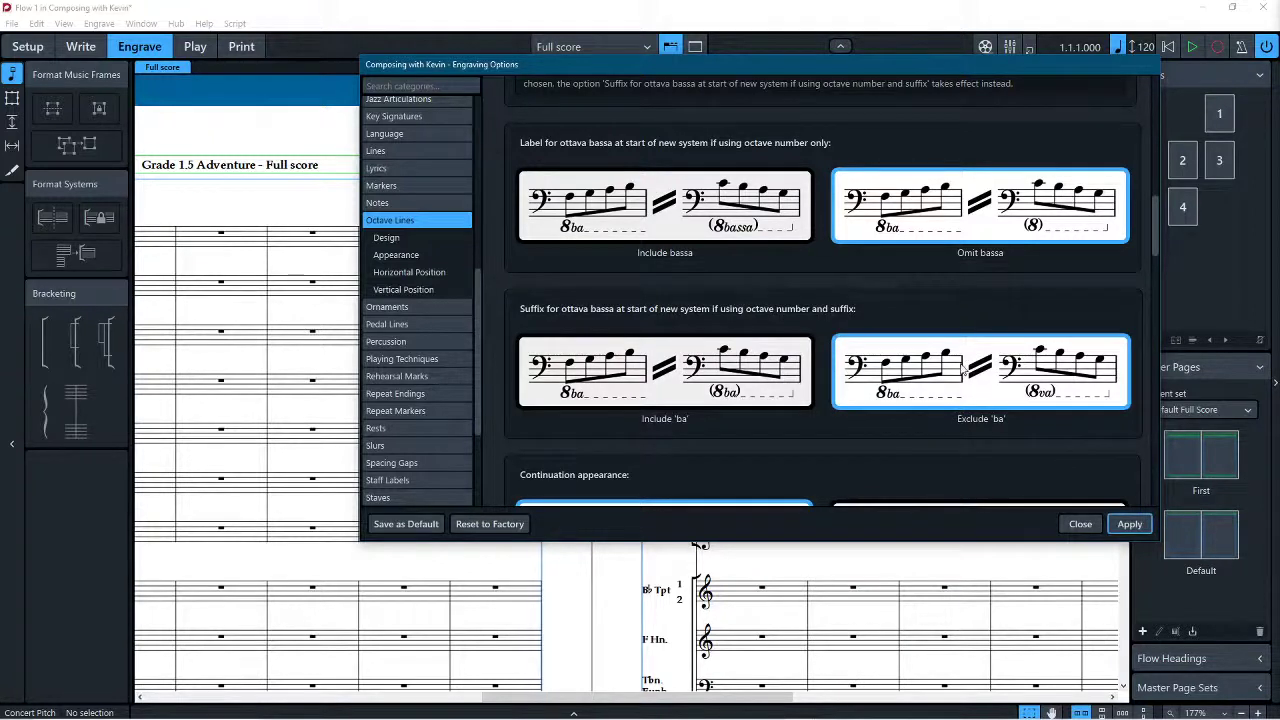
pyautogui.click(680, 380)
# Step: Review the octave line options for continuation appearance, line style, alignment relative to labels, and horizontal and vertical position
pyautogui.scroll(-3, 820, 445)
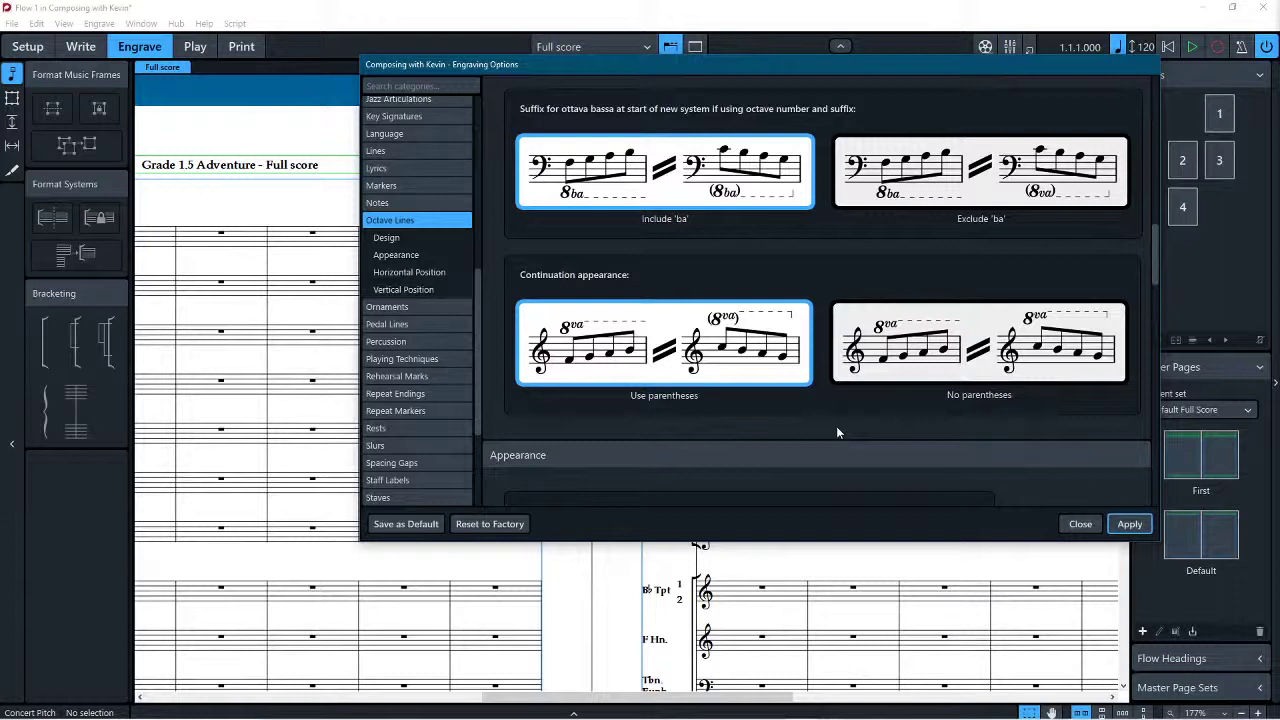
pyautogui.scroll(-3, 612, 328)
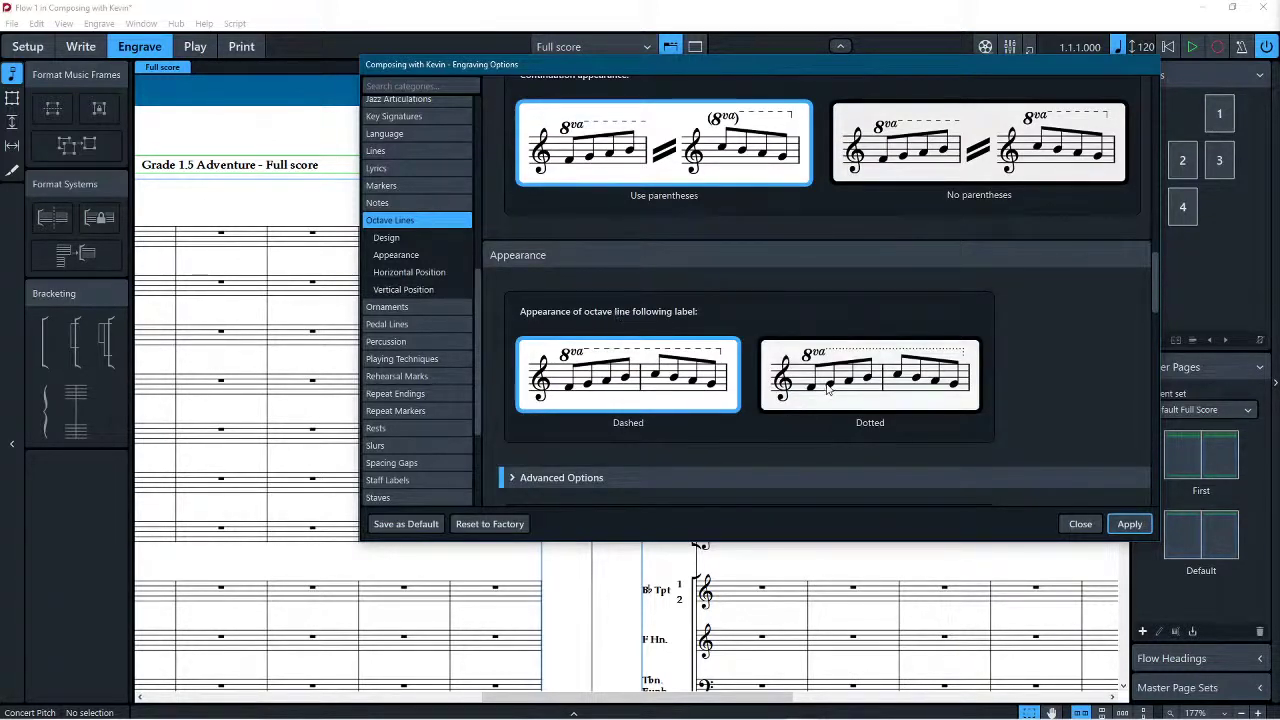
pyautogui.scroll(-2, 828, 392)
pyautogui.scroll(-1, 828, 392)
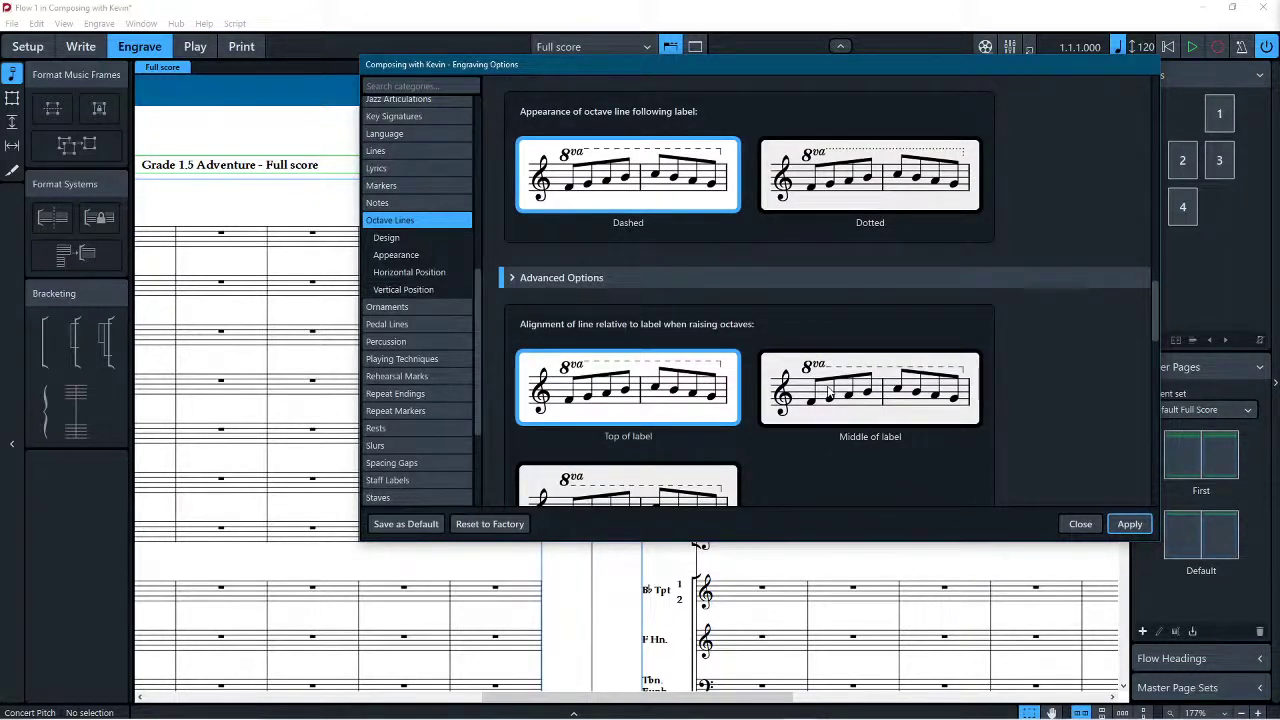
pyautogui.scroll(-1, 828, 392)
pyautogui.scroll(-2, 827, 392)
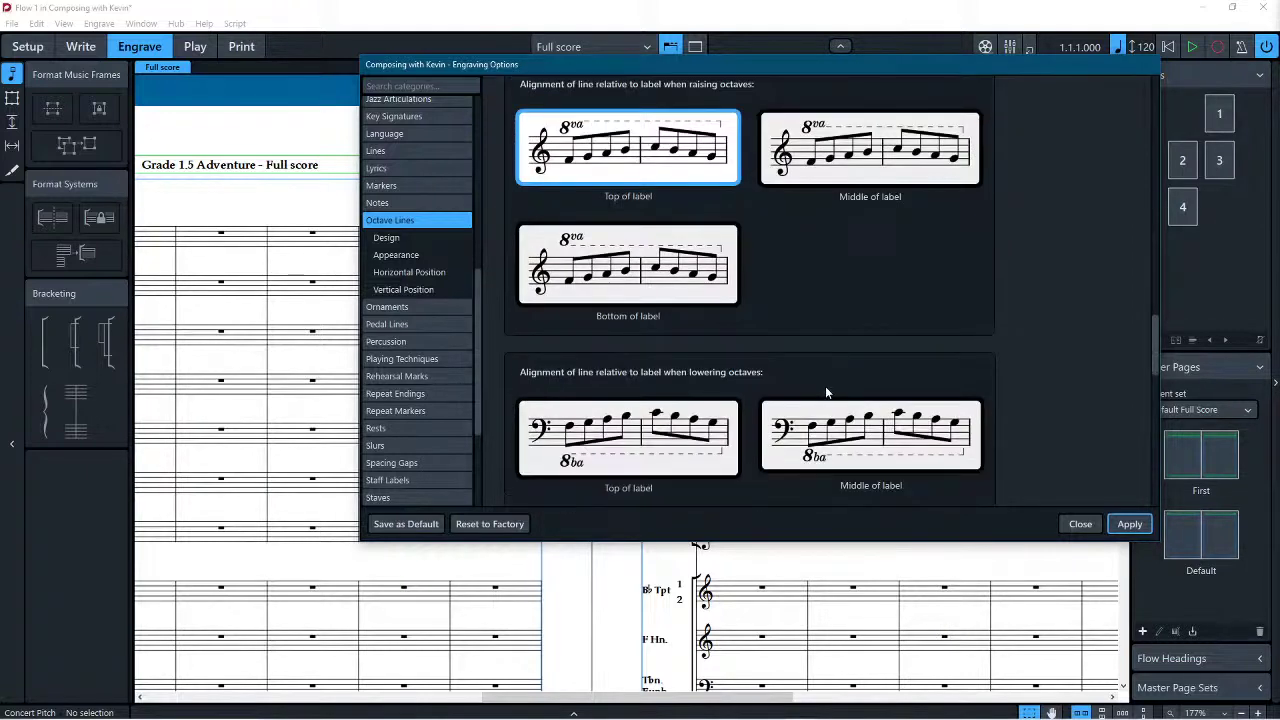
pyautogui.scroll(-2, 826, 392)
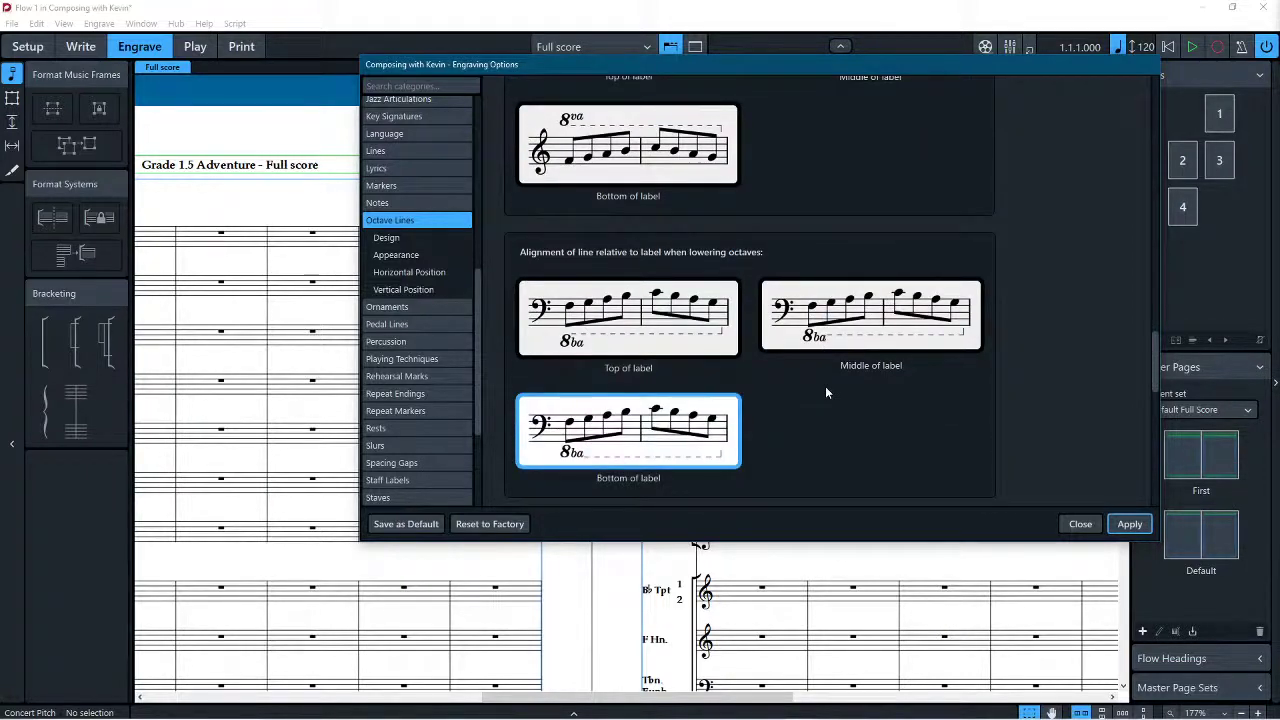
pyautogui.scroll(-4, 823, 390)
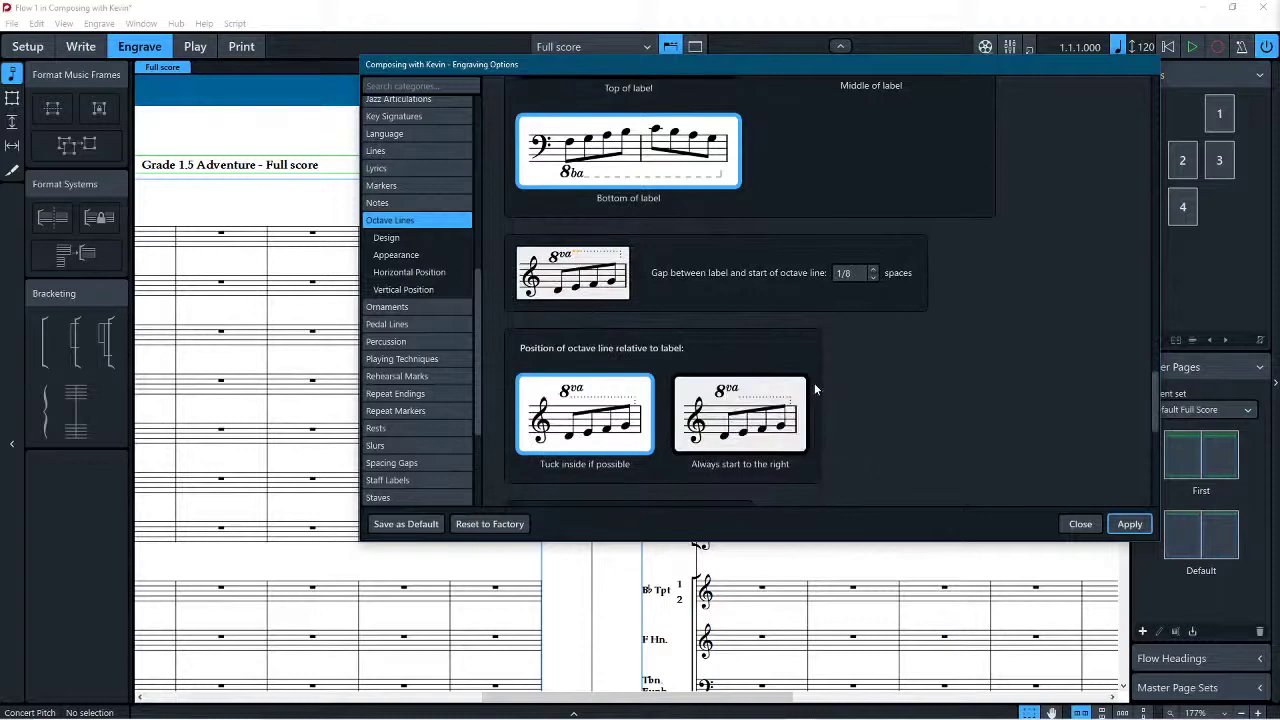
pyautogui.scroll(-4, 813, 390)
pyautogui.scroll(-2, 812, 385)
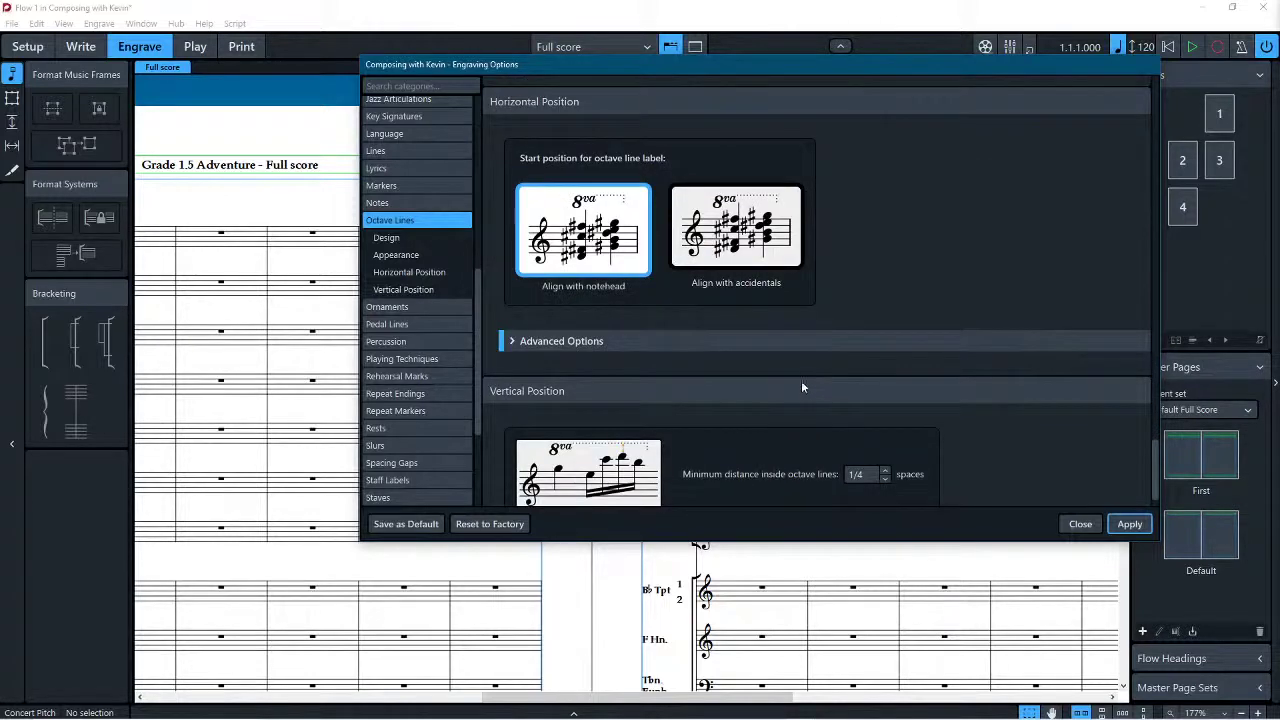
pyautogui.scroll(-1, 695, 262)
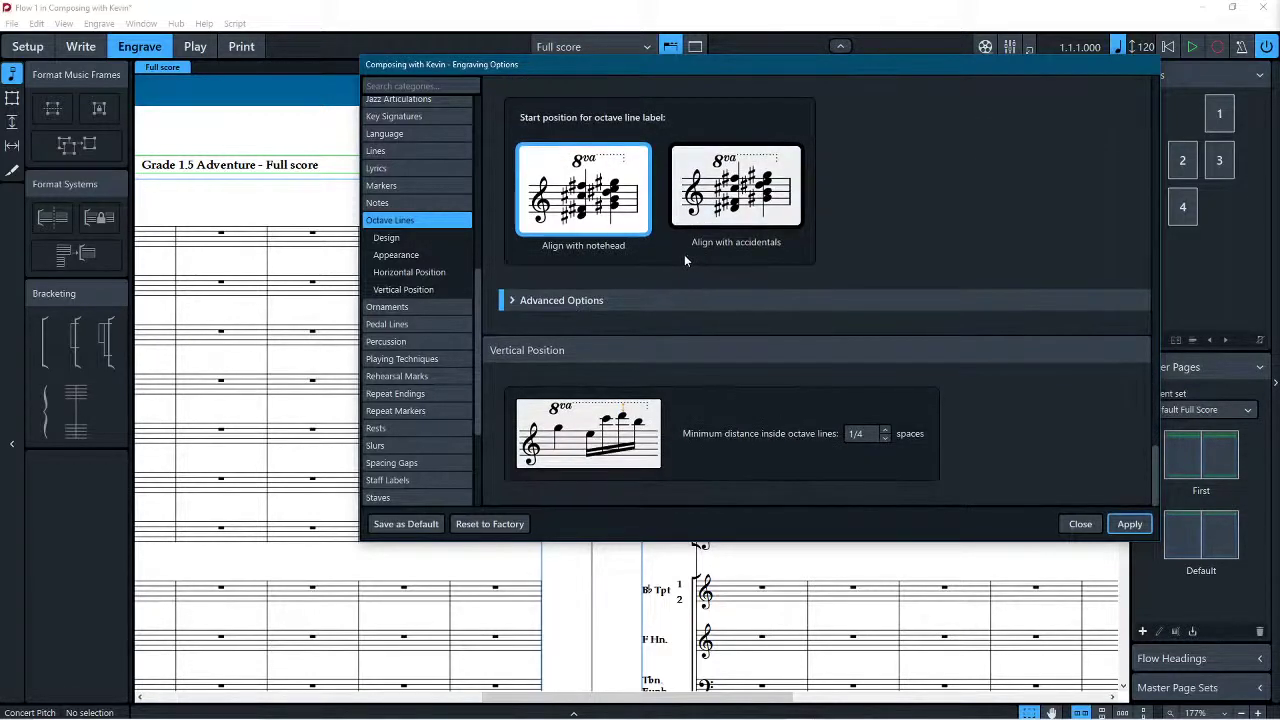
# Step: In the Ornaments options, set the trill label for new systems to symbol in parentheses and always show trill extension lines
pyautogui.click(413, 307)
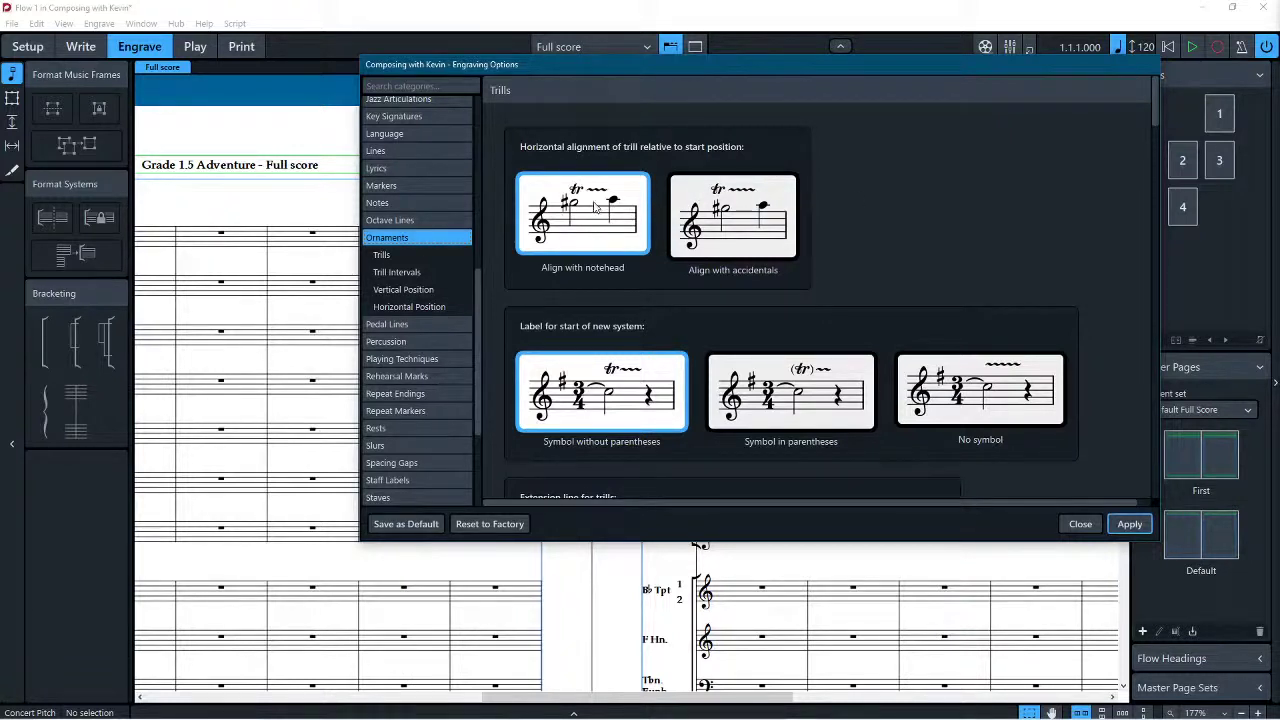
pyautogui.click(801, 378)
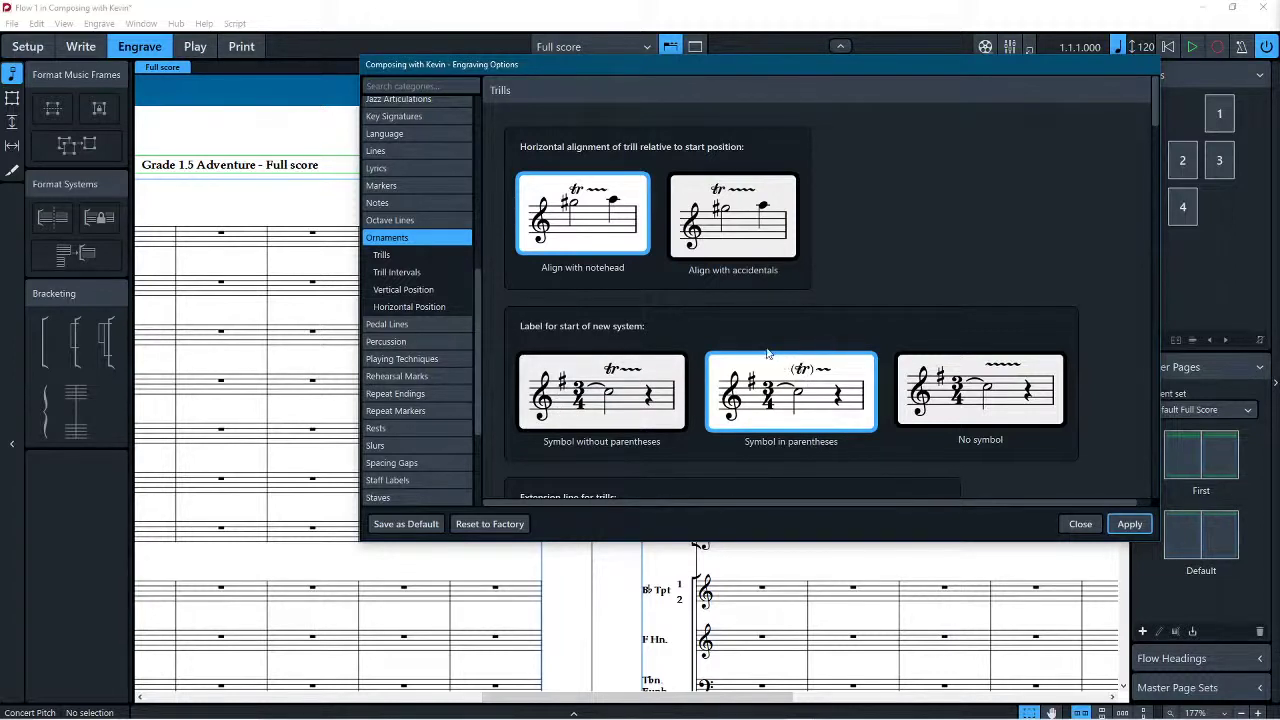
pyautogui.scroll(-4, 768, 350)
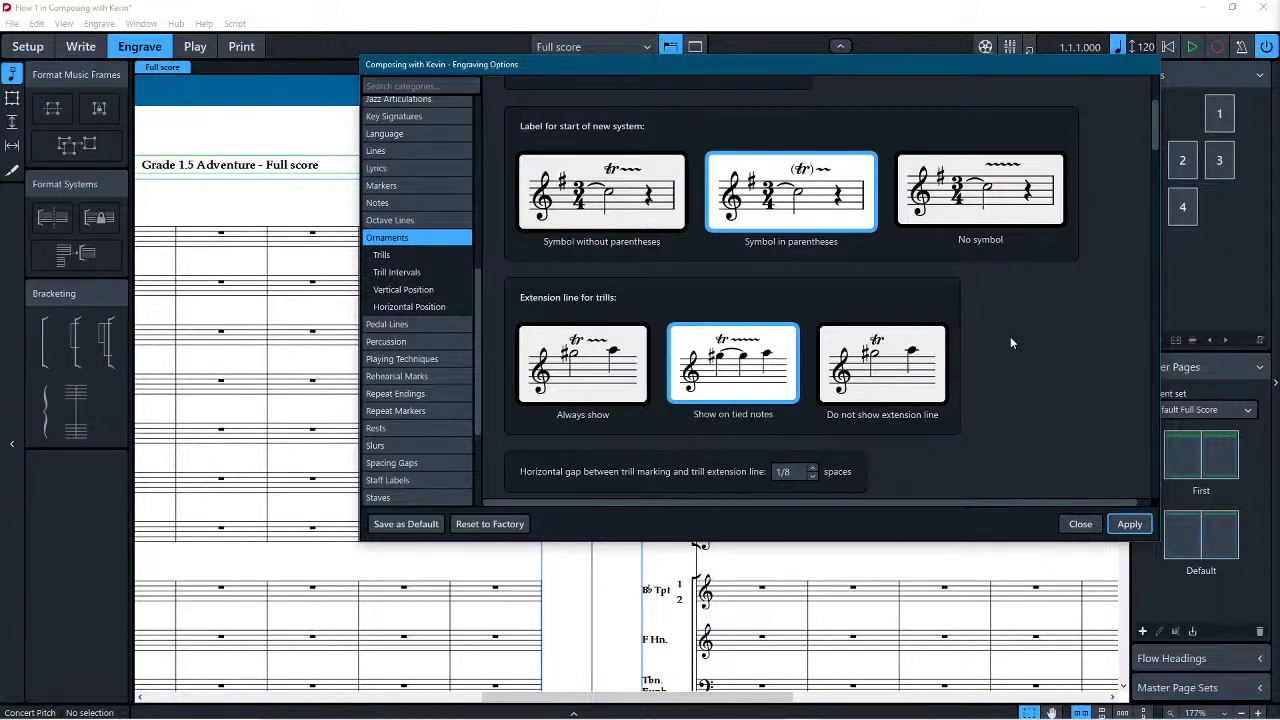
pyautogui.click(574, 370)
# Step: Position the remainder gap for the trill extension line at the end of the trill
pyautogui.scroll(-5, 1008, 340)
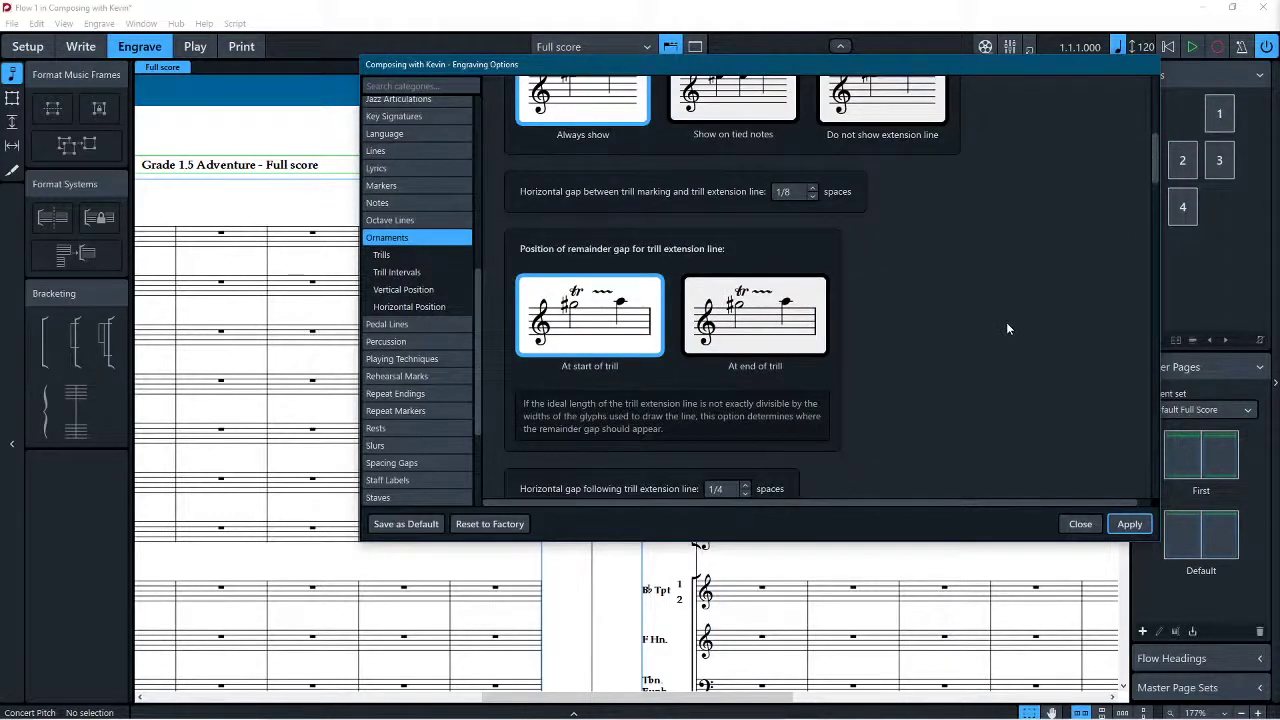
pyautogui.click(787, 328)
pyautogui.scroll(-5, 918, 289)
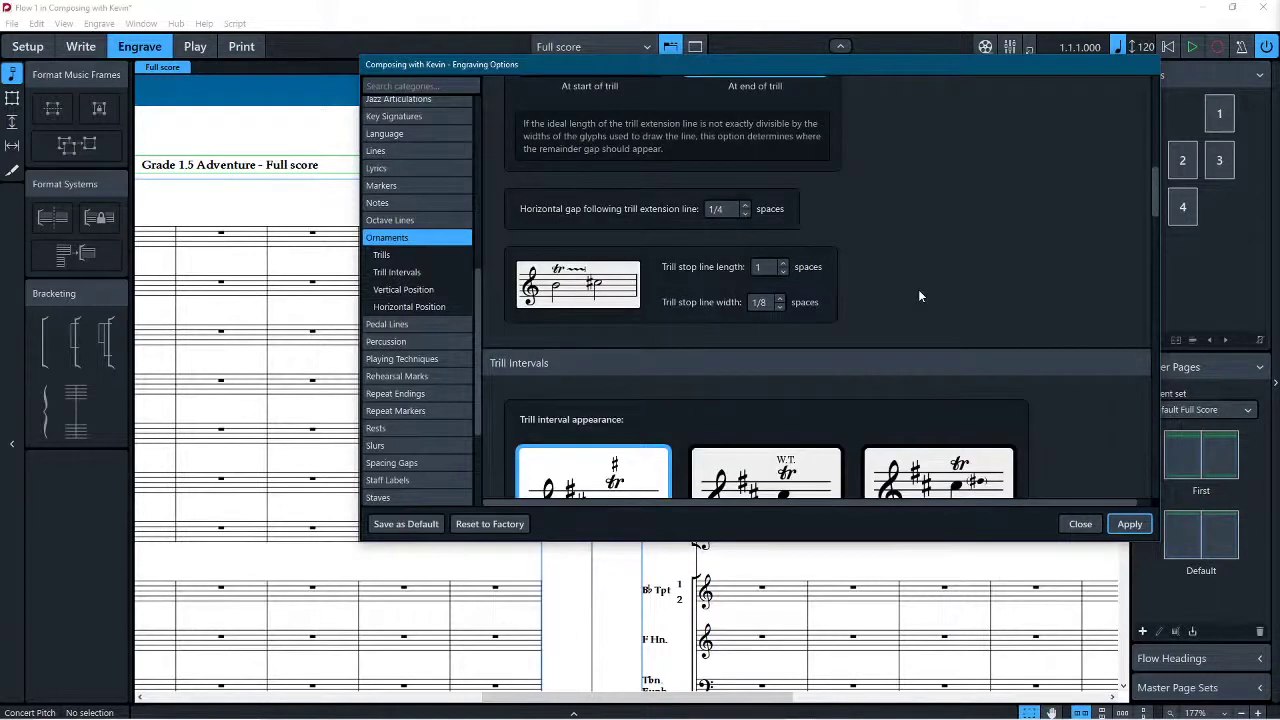
# Step: In the Trill Intervals options, set the position of the interval relative to the trill to superscript
pyautogui.scroll(-3, 919, 296)
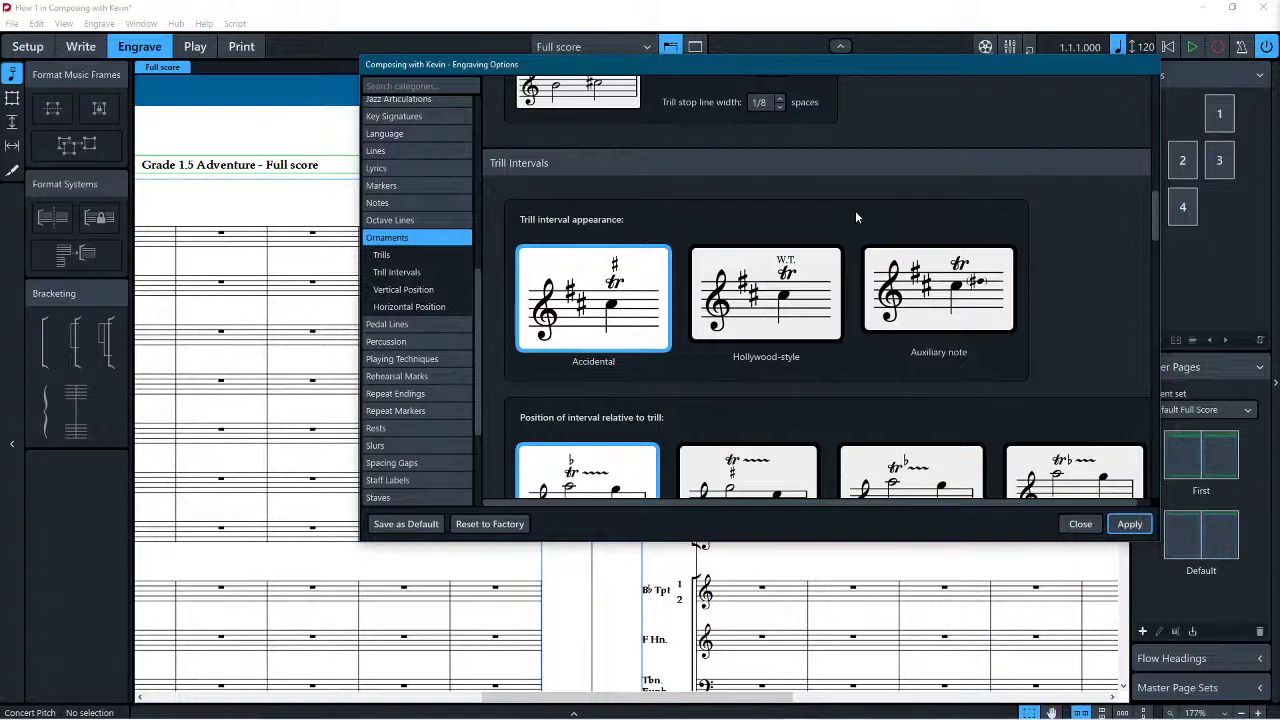
pyautogui.scroll(-3, 855, 210)
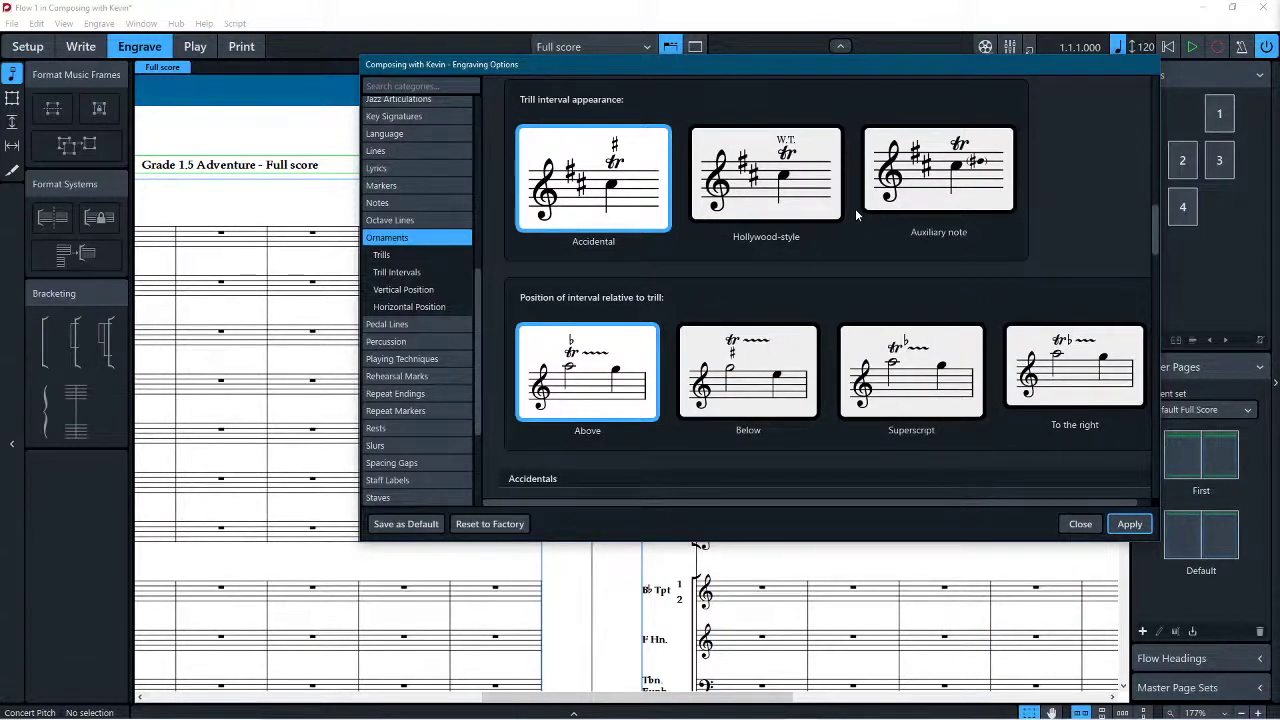
pyautogui.click(941, 391)
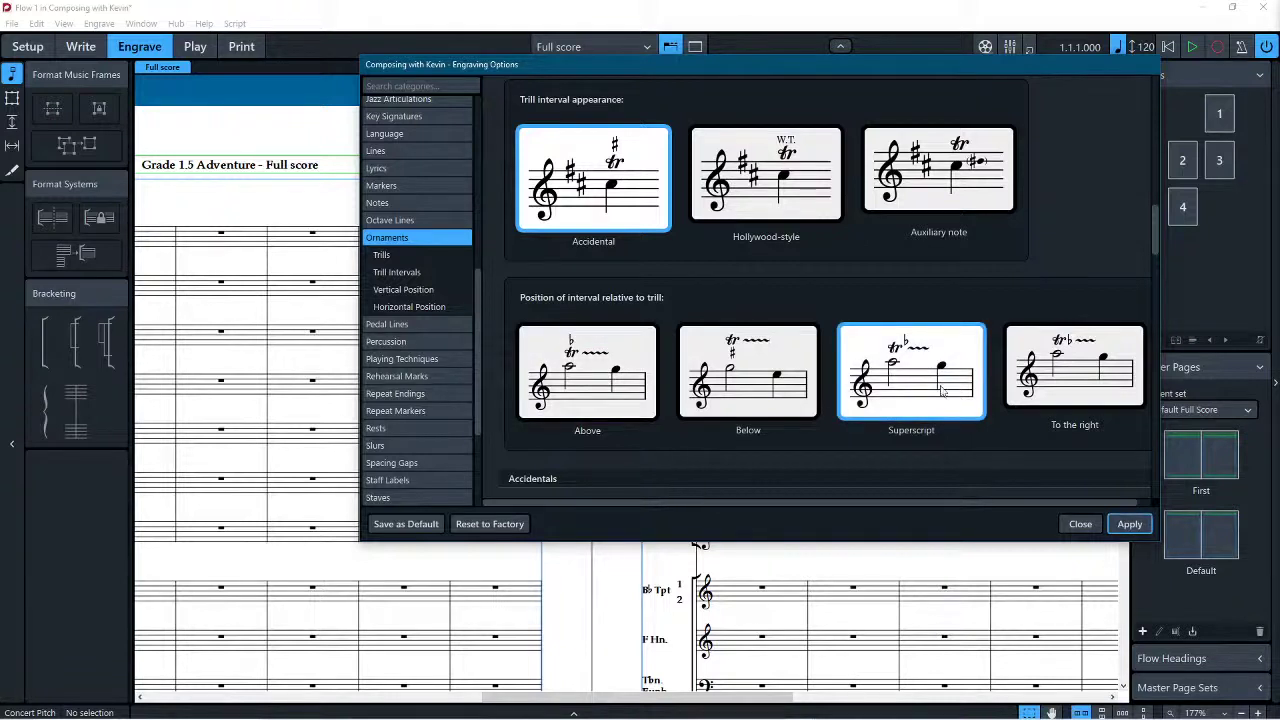
pyautogui.click(1040, 365)
pyautogui.click(975, 368)
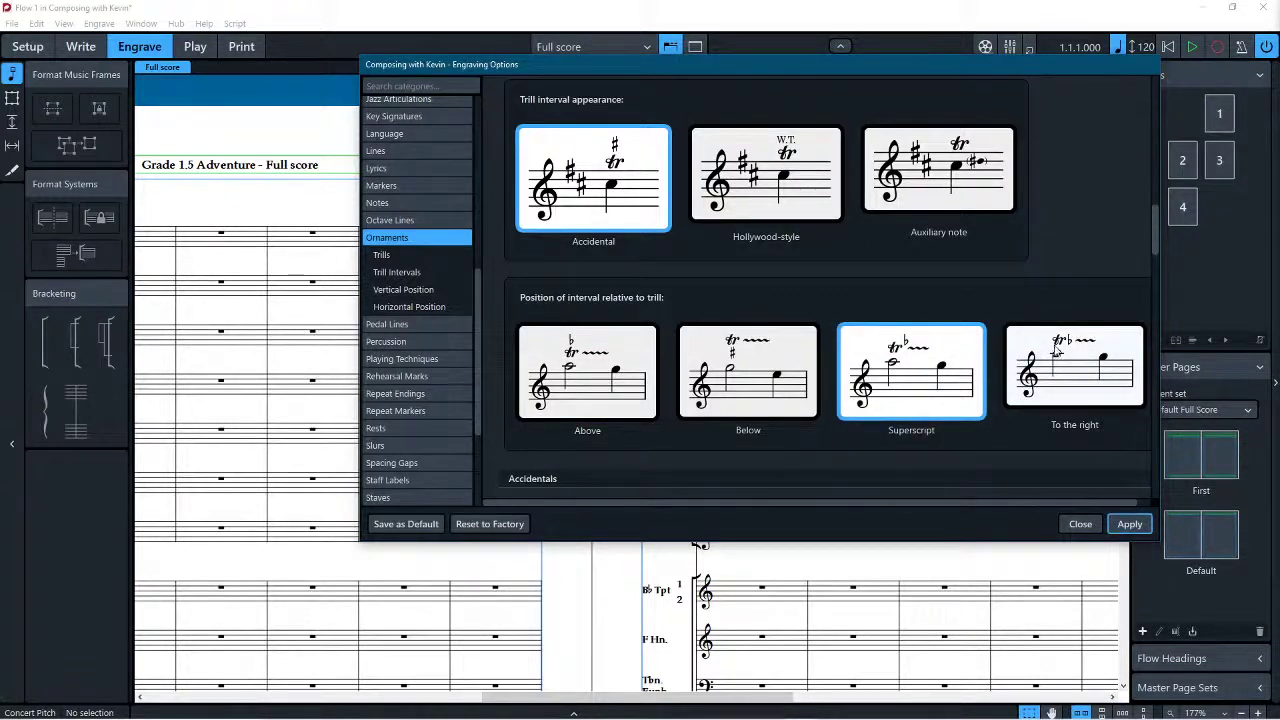
# Step: Review the trill interval options for accidentals, Hollywood-style labels and auxiliary notes, and the ornaments' vertical position
pyautogui.scroll(-8, 905, 385)
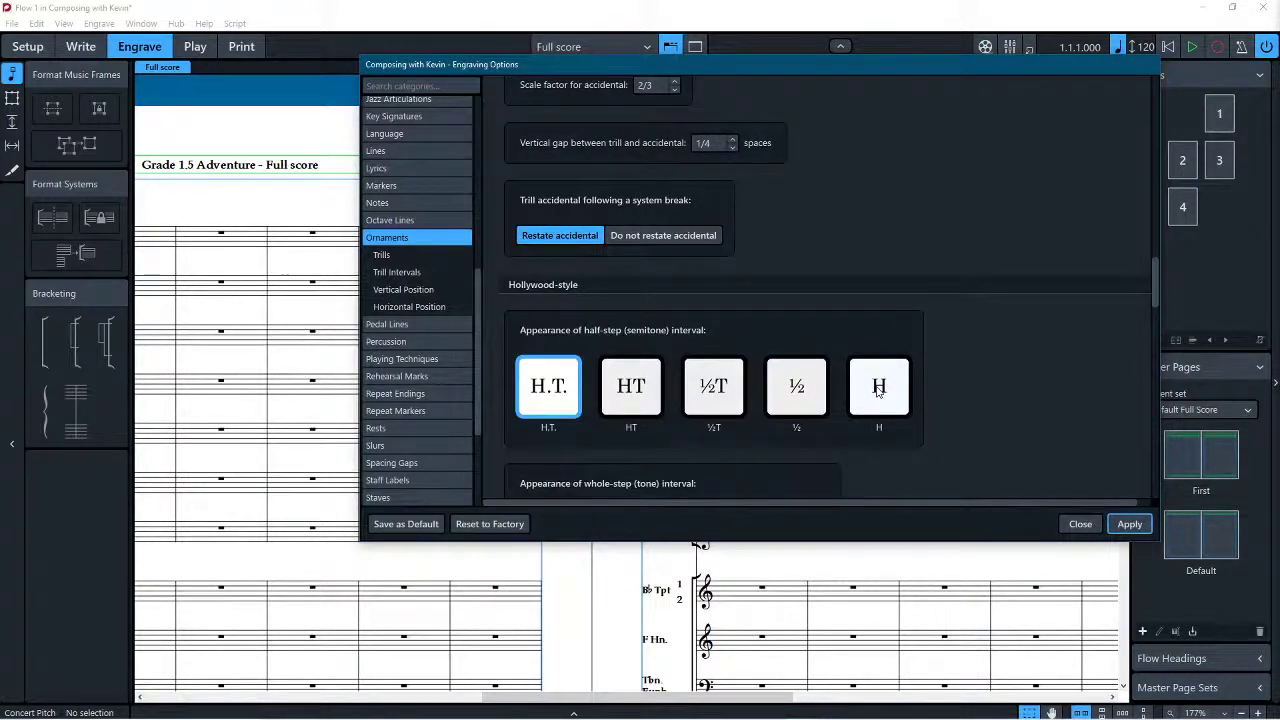
pyautogui.scroll(-4, 876, 370)
pyautogui.scroll(-3, 876, 374)
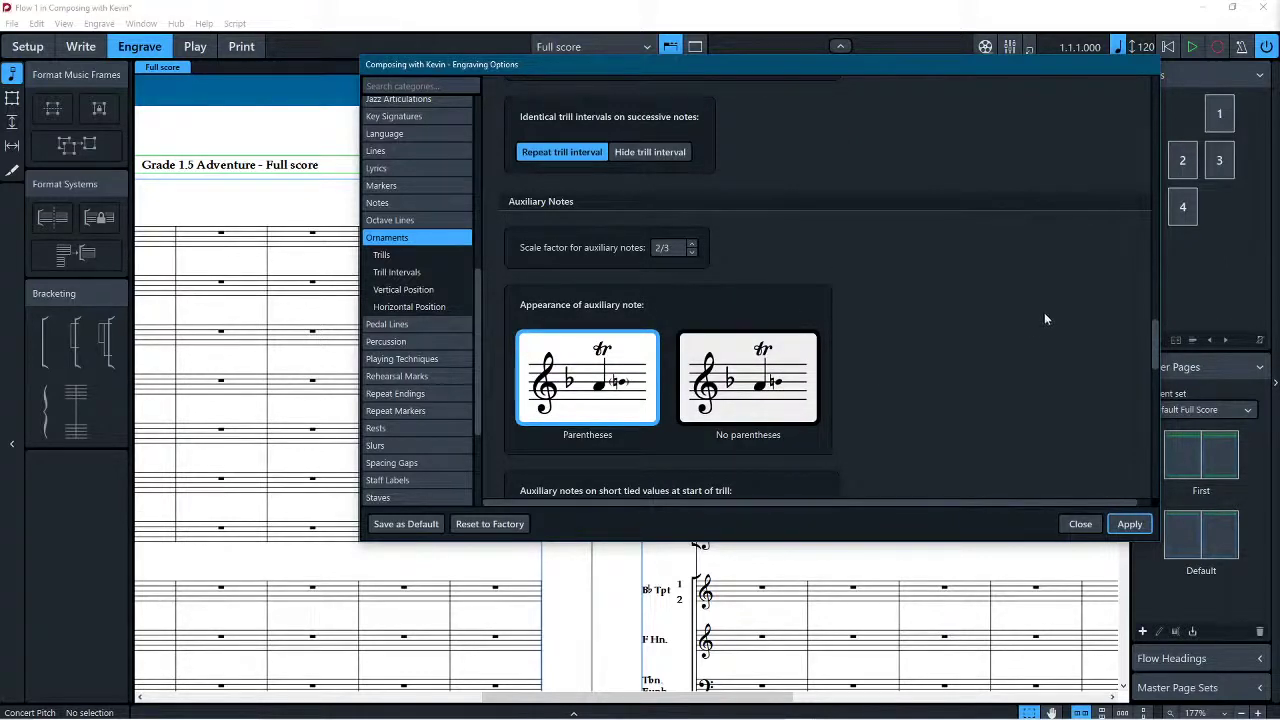
pyautogui.scroll(-2, 820, 390)
pyautogui.scroll(-1, 820, 390)
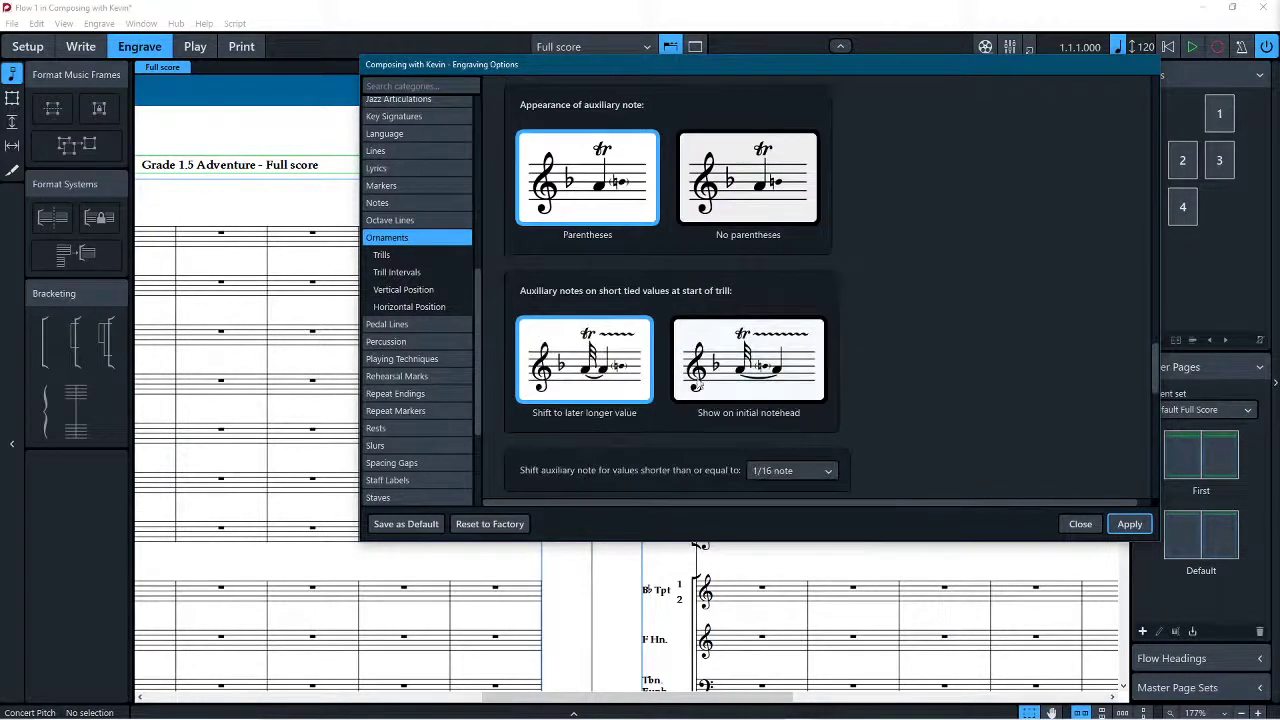
pyautogui.scroll(-3, 585, 383)
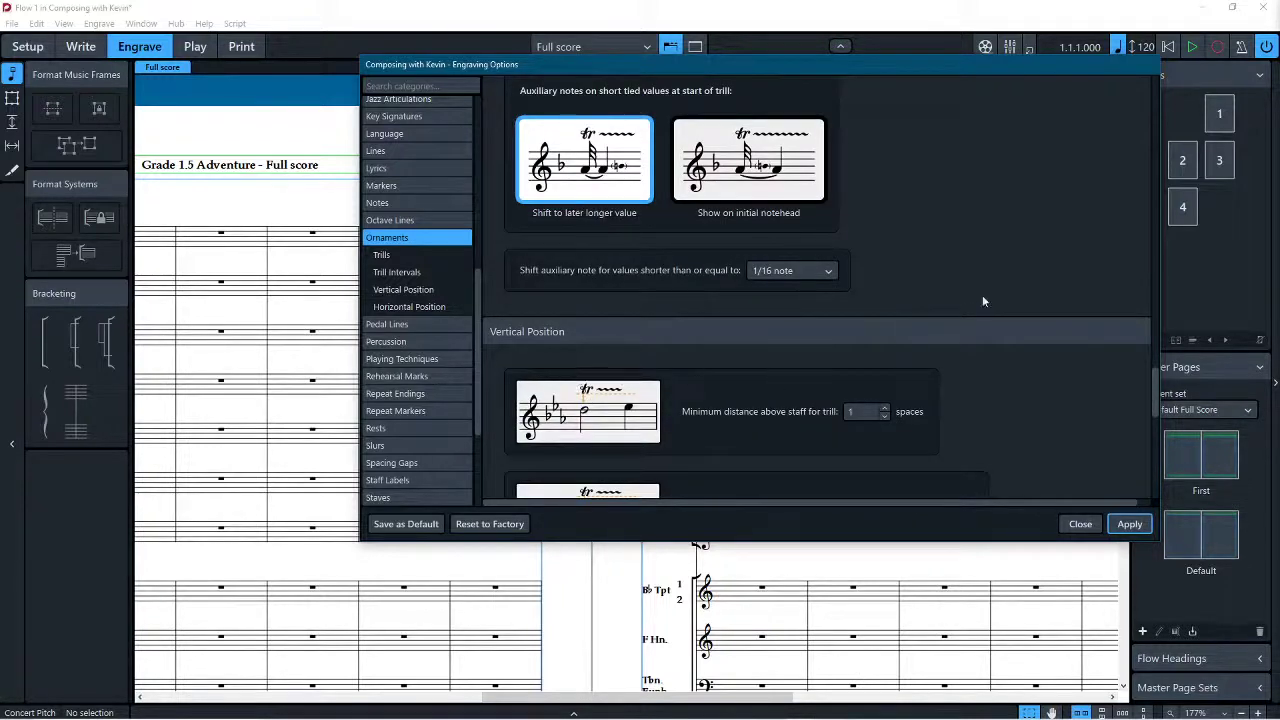
# Step: Review the auxiliary-note spacing for trills and the horizontal position options for Pedal Lines, including retakes and grace notes
pyautogui.scroll(-8, 1008, 268)
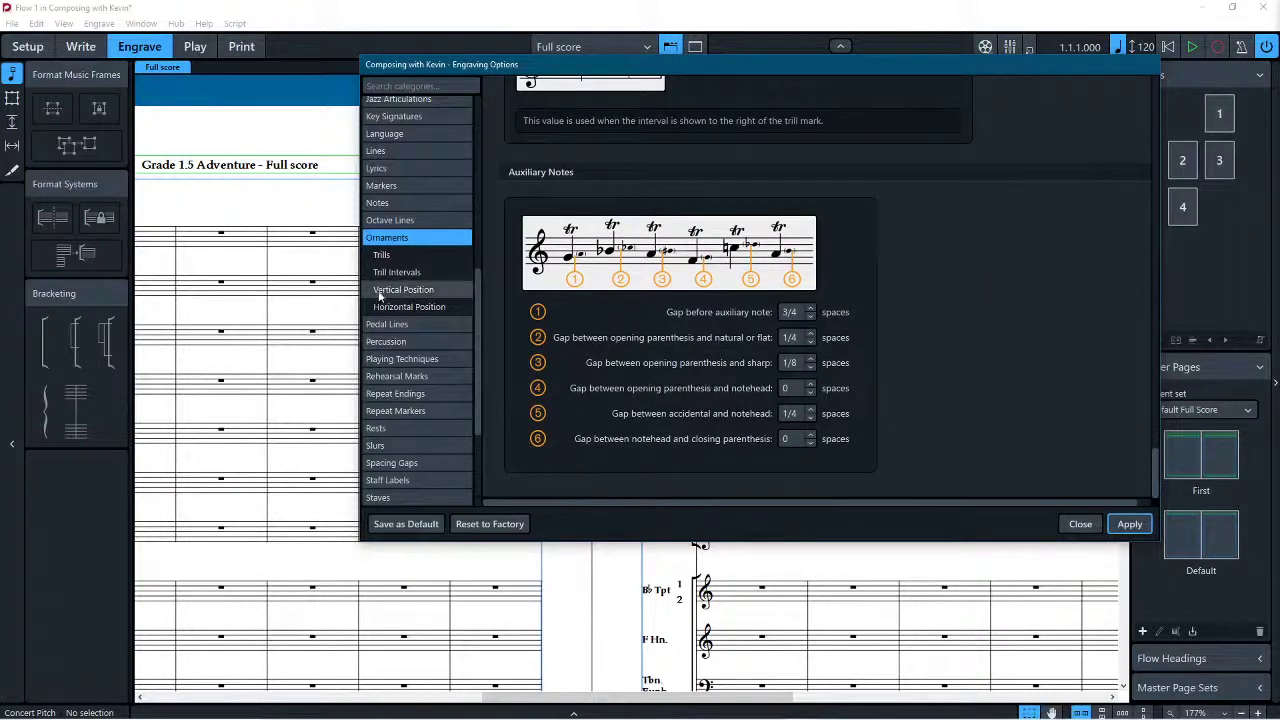
pyautogui.click(408, 326)
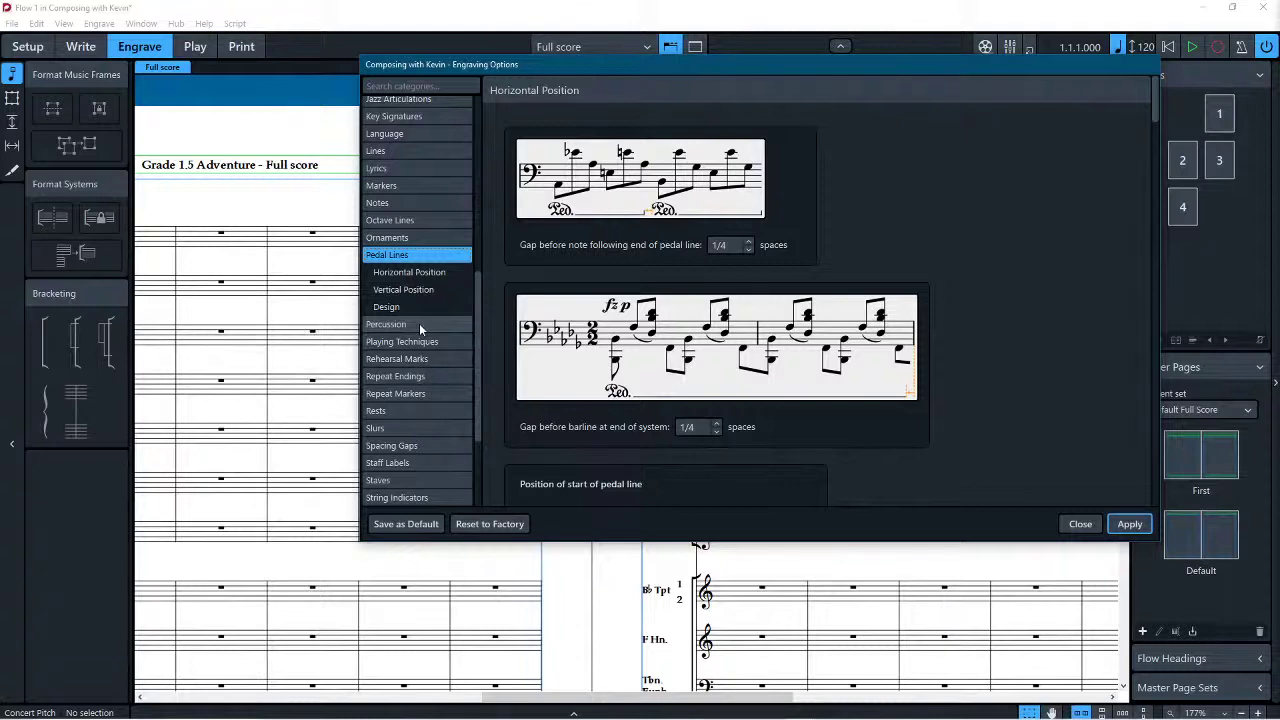
pyautogui.scroll(-5, 557, 357)
pyautogui.scroll(2, 557, 357)
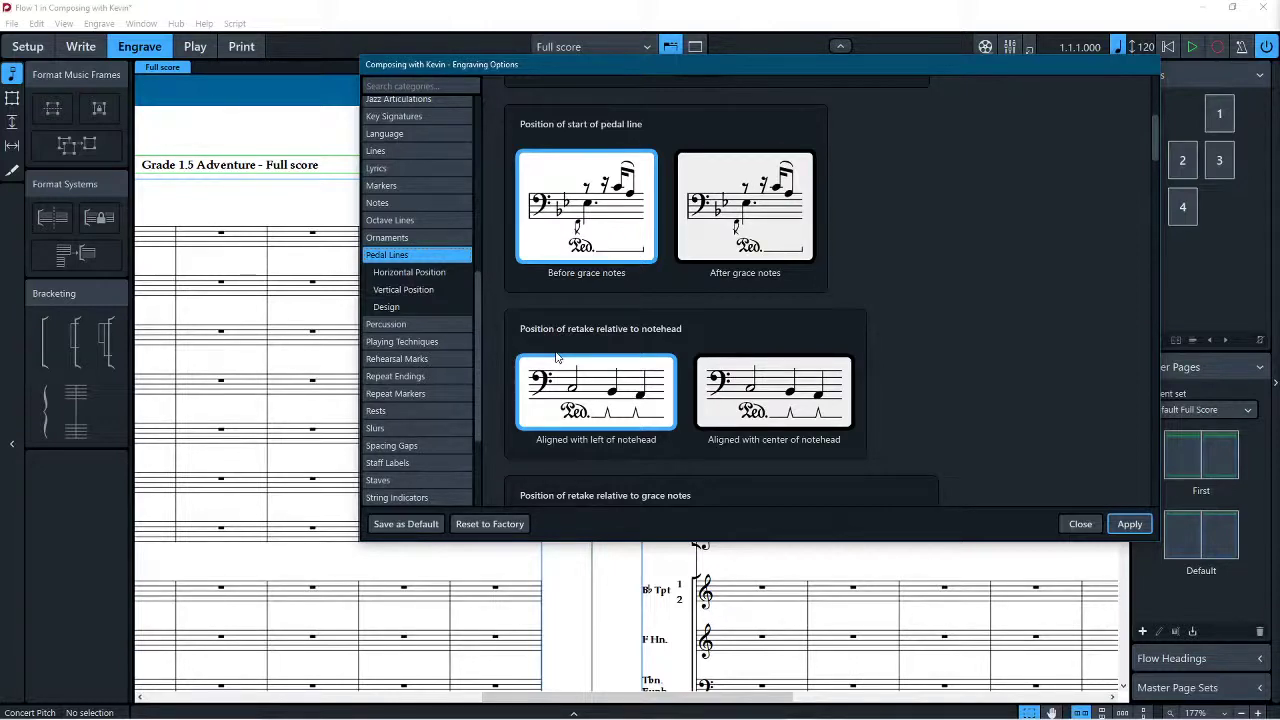
pyautogui.scroll(-5, 557, 357)
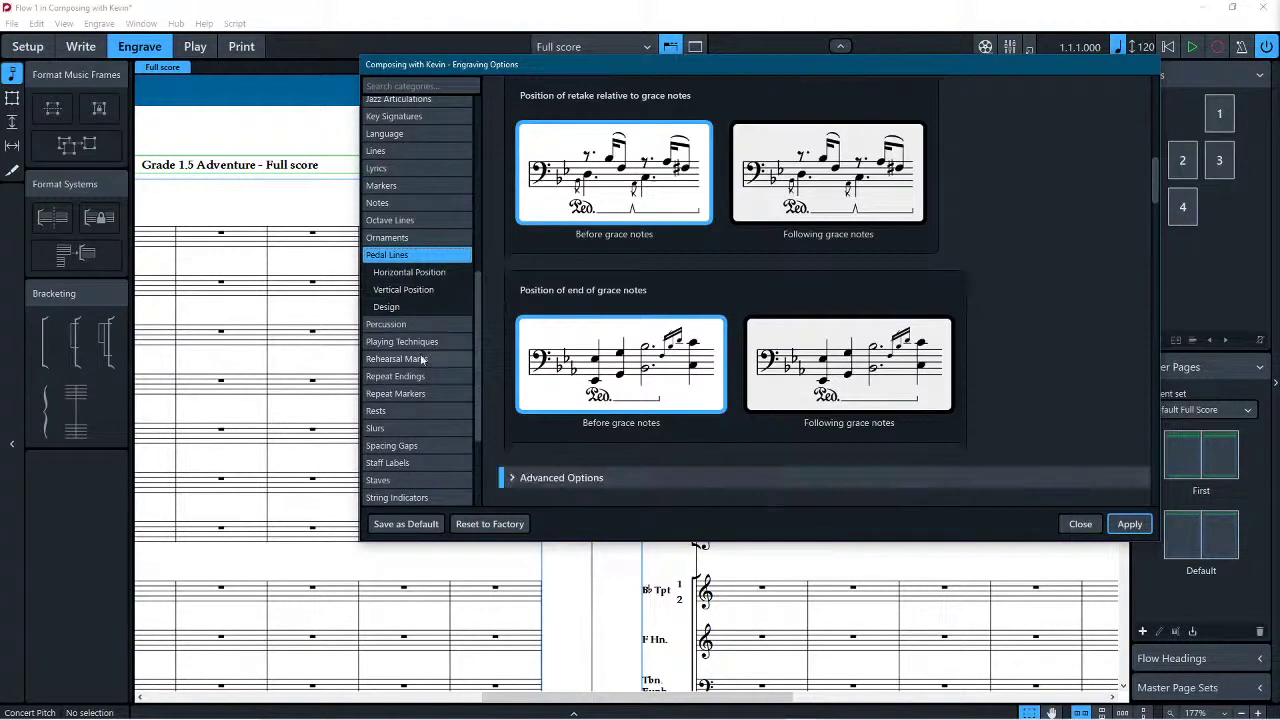
# Step: Review the Percussion legend distances and the Playing Techniques options for position, continuation lines and design
pyautogui.click(415, 326)
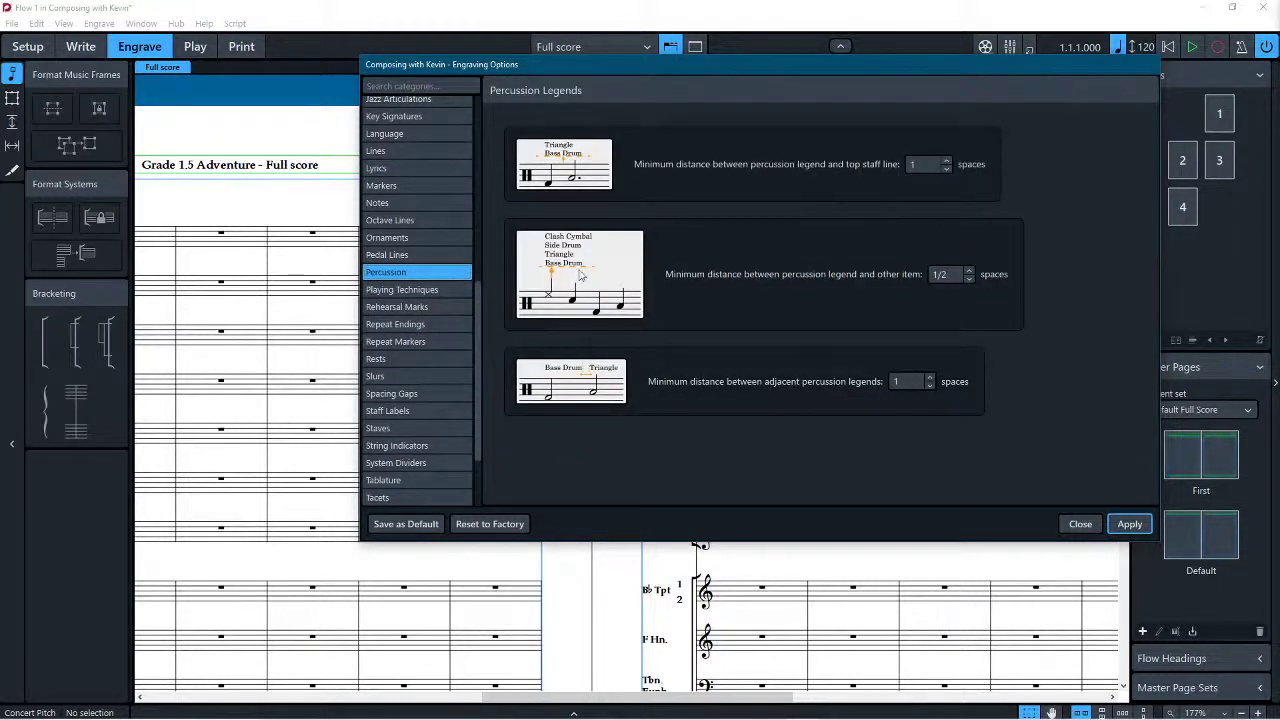
pyautogui.click(437, 292)
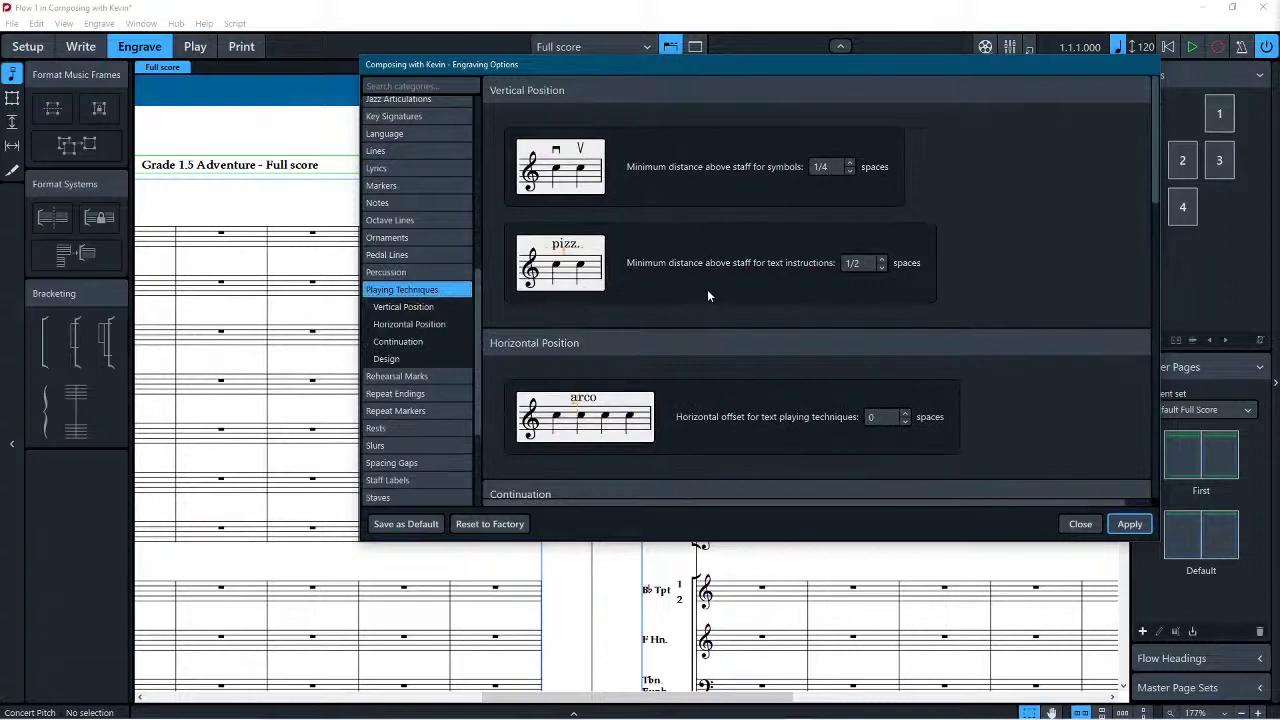
pyautogui.scroll(-10, 707, 295)
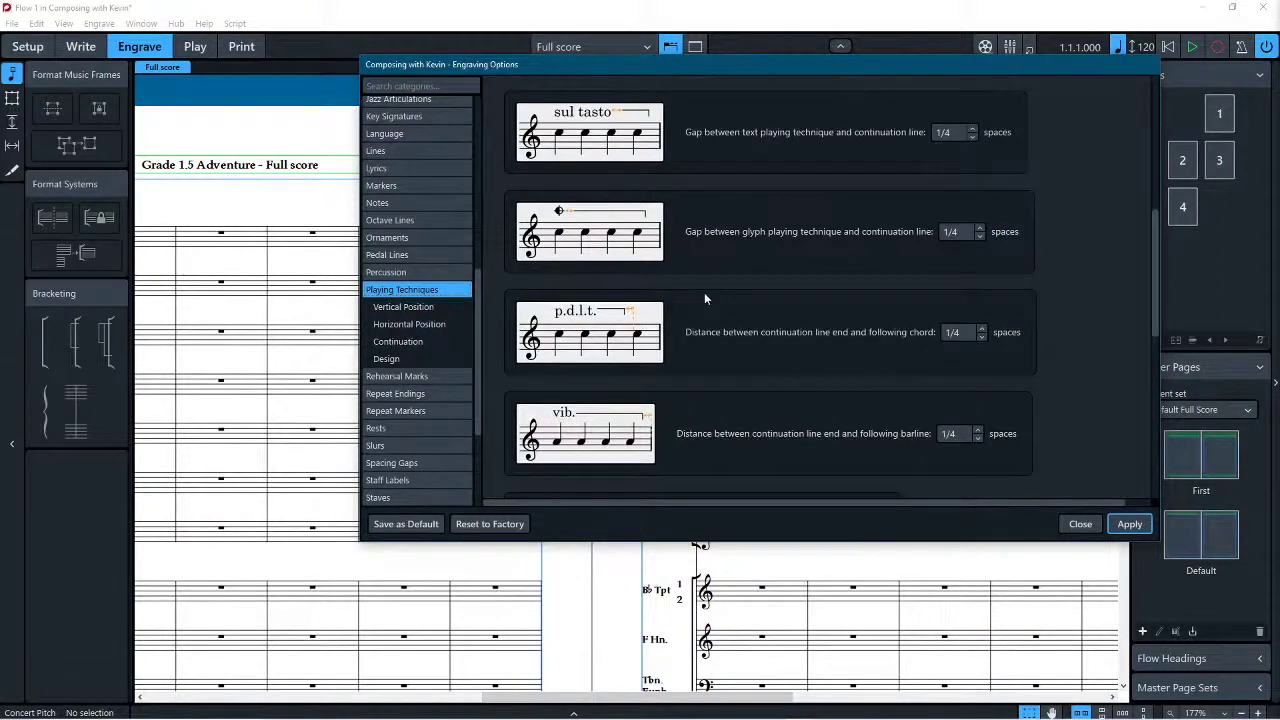
pyautogui.scroll(2, 693, 308)
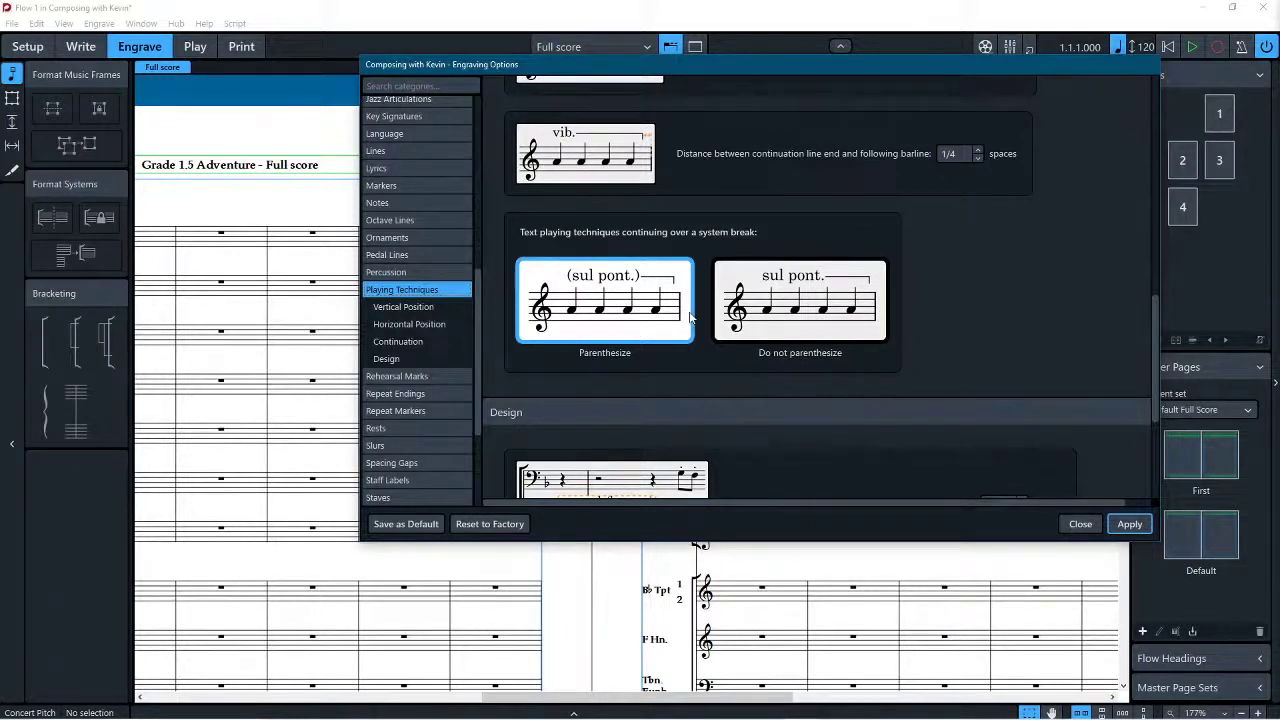
pyautogui.scroll(-5, 690, 316)
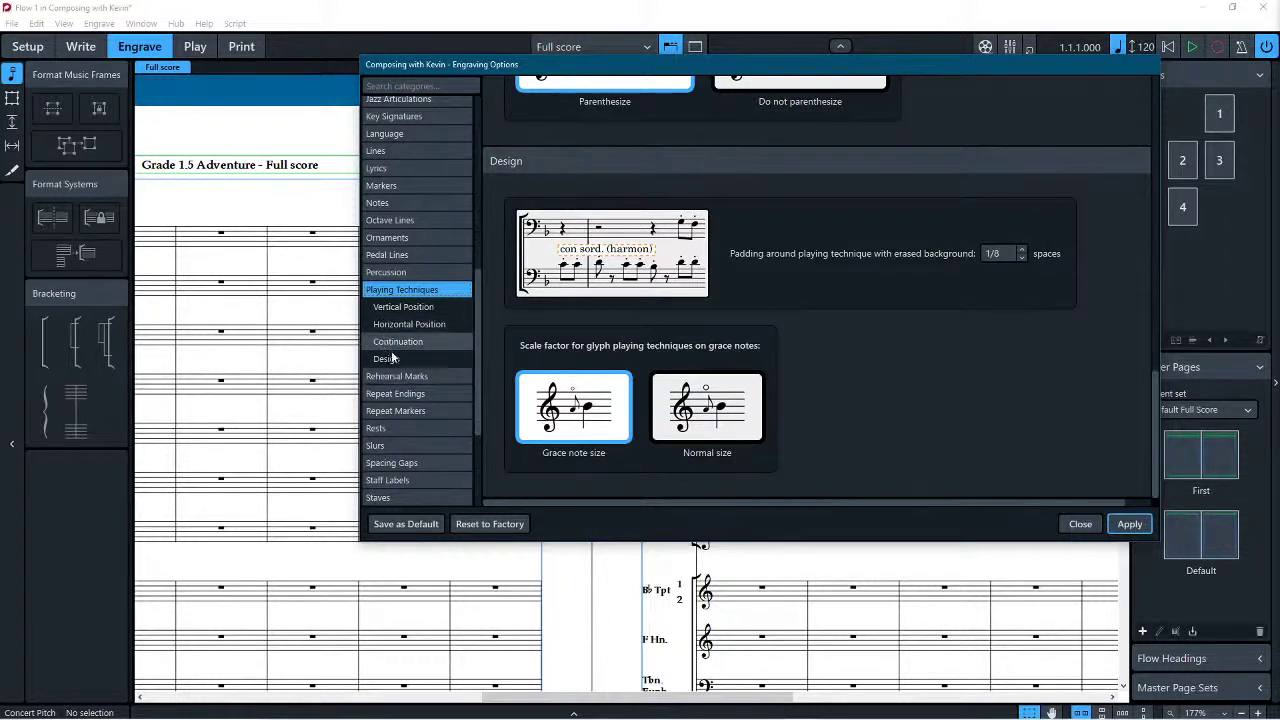
# Step: In the Rehearsal Marks options, set the sequence type to bar numbers and the start-of-system position to left-aligned with systemic barline
pyautogui.click(417, 375)
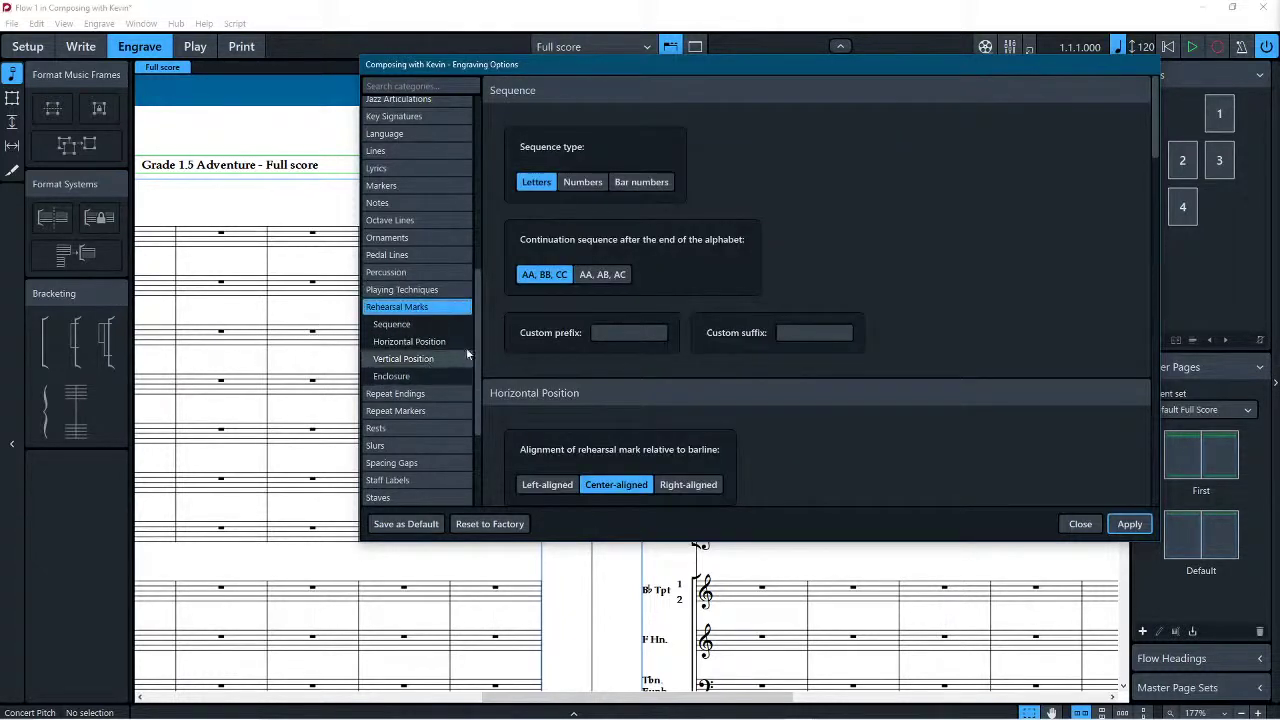
pyautogui.click(619, 186)
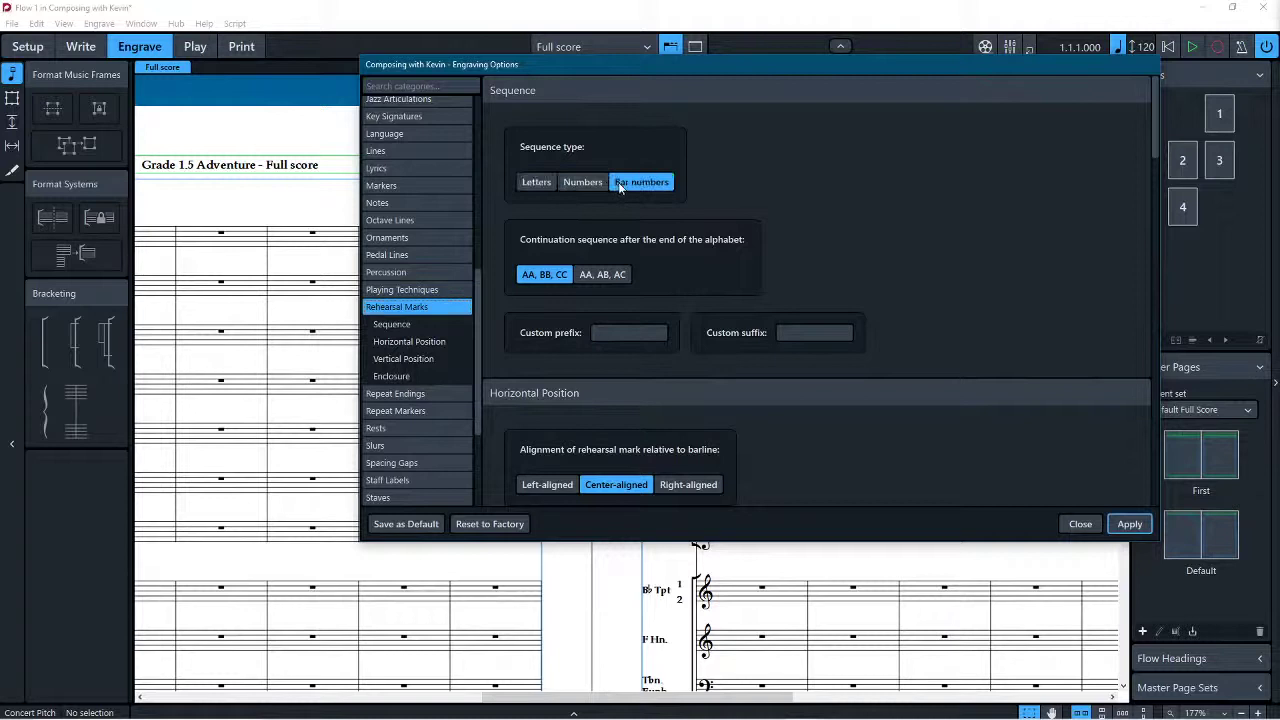
pyautogui.scroll(-3, 843, 274)
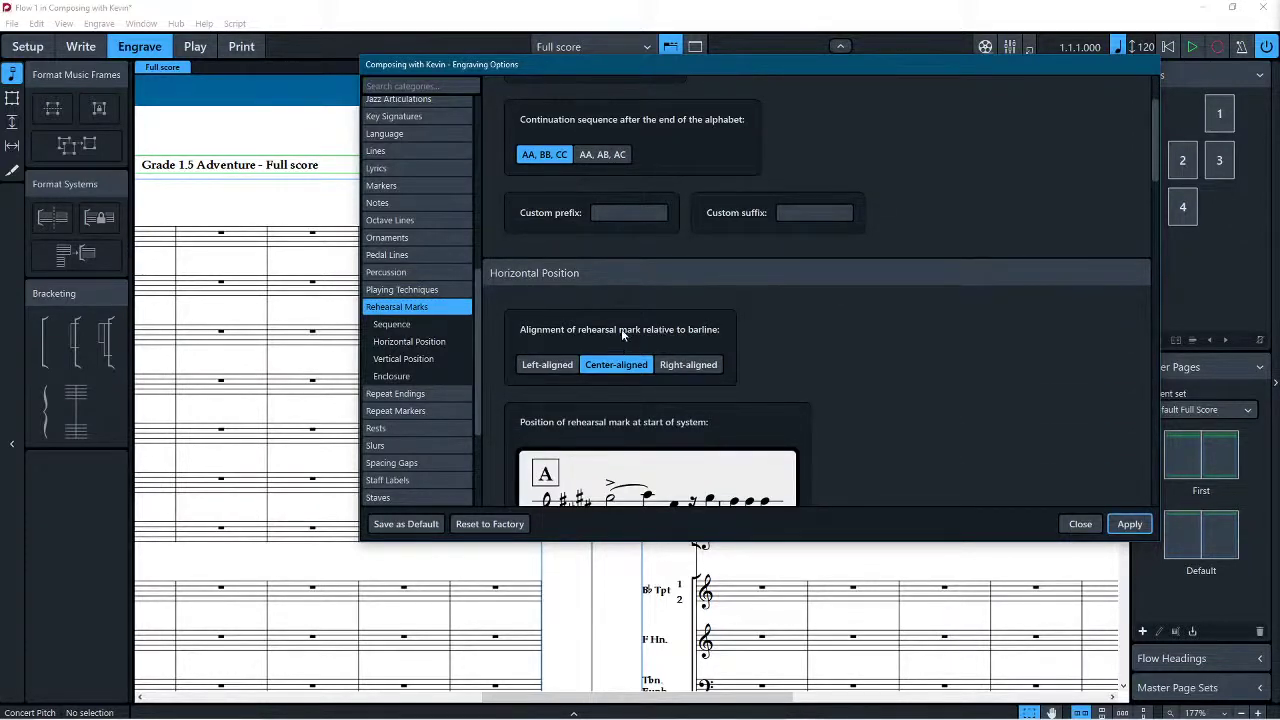
pyautogui.scroll(-2, 621, 335)
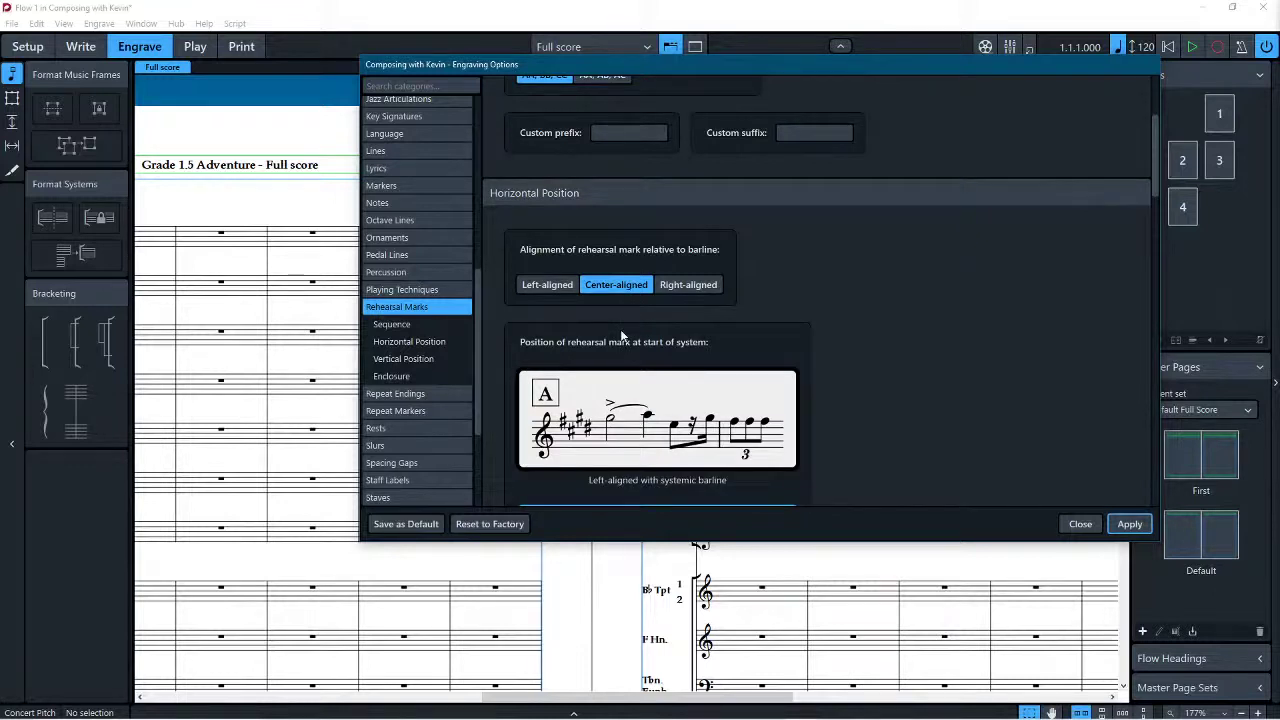
pyautogui.scroll(-3, 621, 336)
pyautogui.click(553, 312)
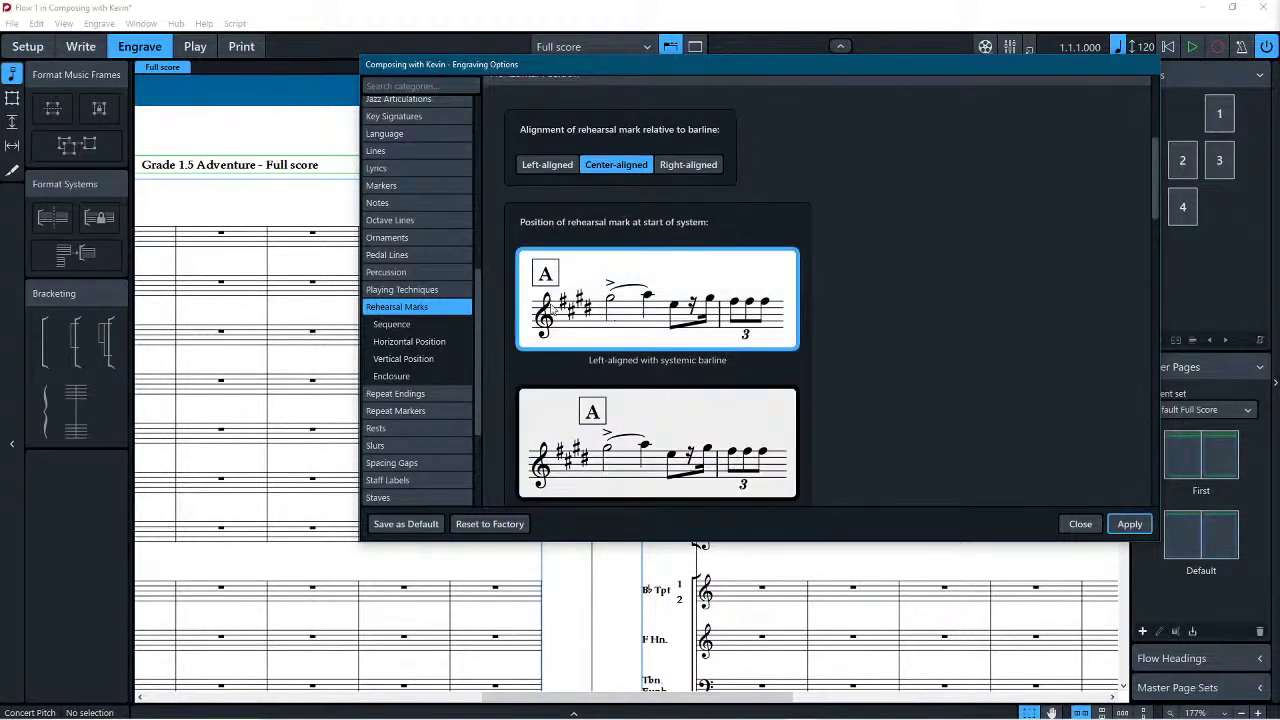
pyautogui.scroll(2, 555, 312)
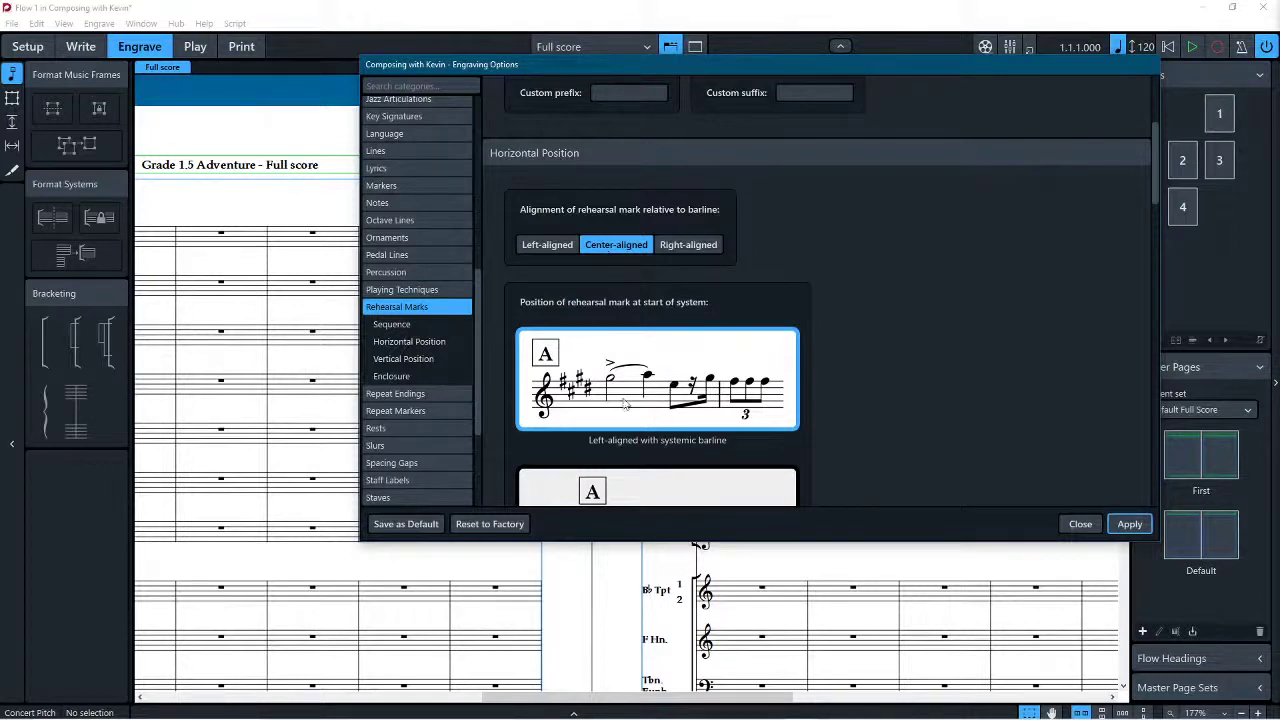
pyautogui.scroll(-1, 595, 408)
pyautogui.scroll(-1, 550, 304)
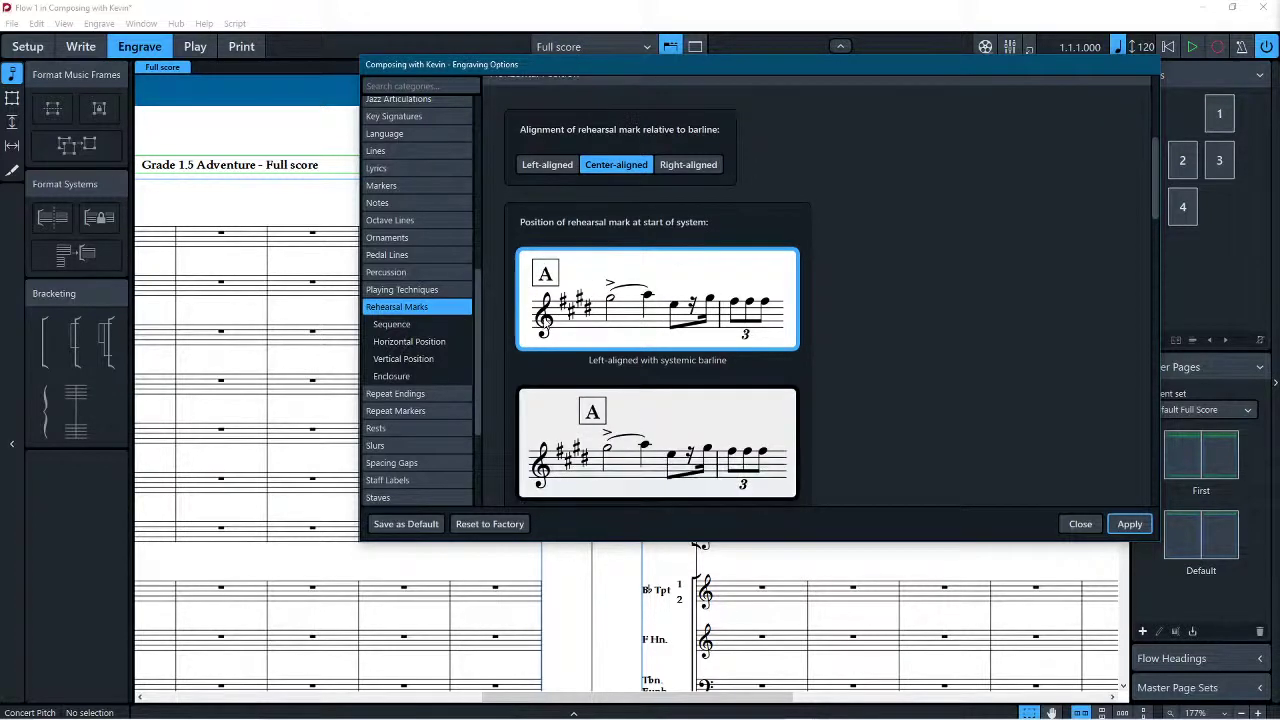
# Step: Review the rehearsal marks' vertical position, alignment with other items, and enclosure type and dimensions
pyautogui.scroll(-6, 614, 421)
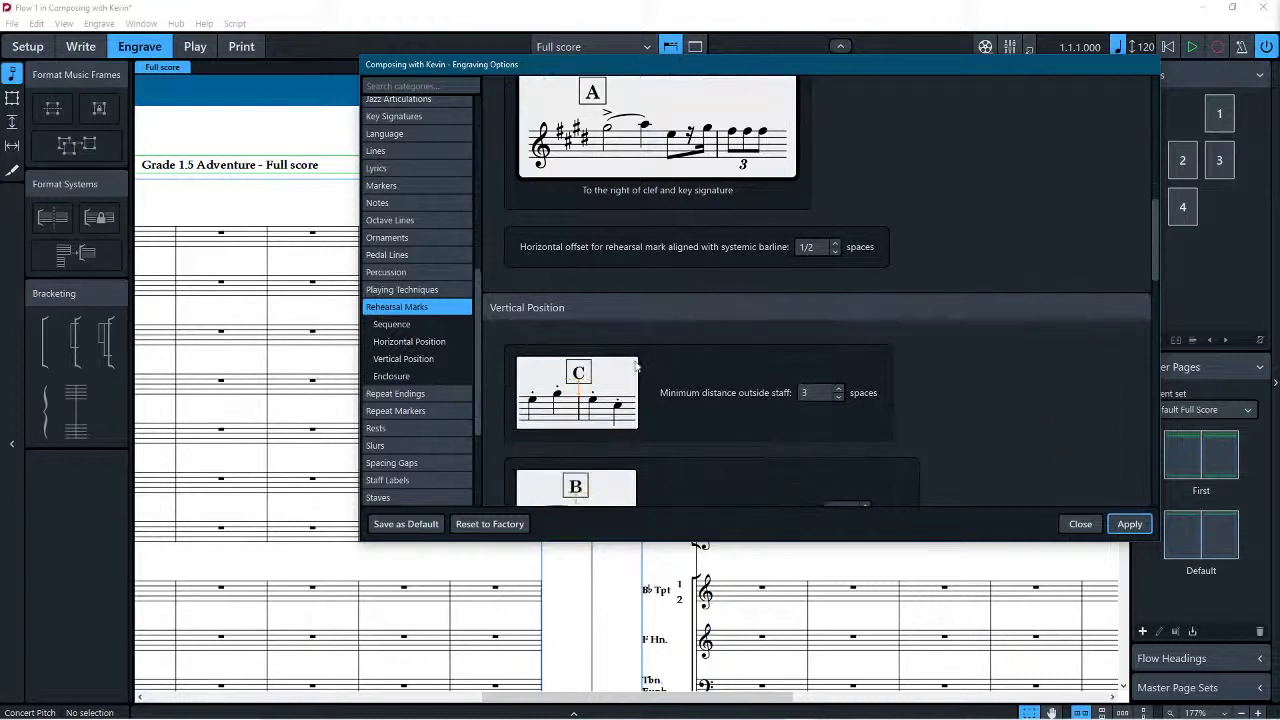
pyautogui.scroll(-6, 592, 350)
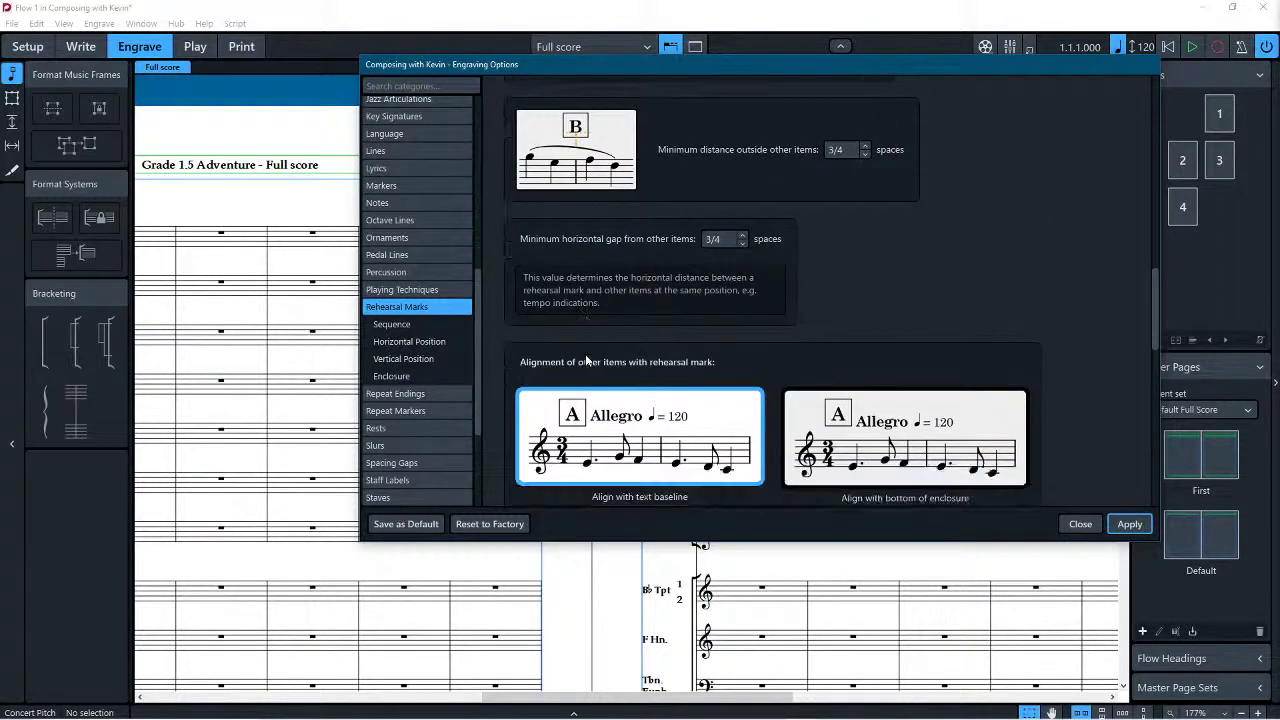
pyautogui.scroll(-1, 585, 354)
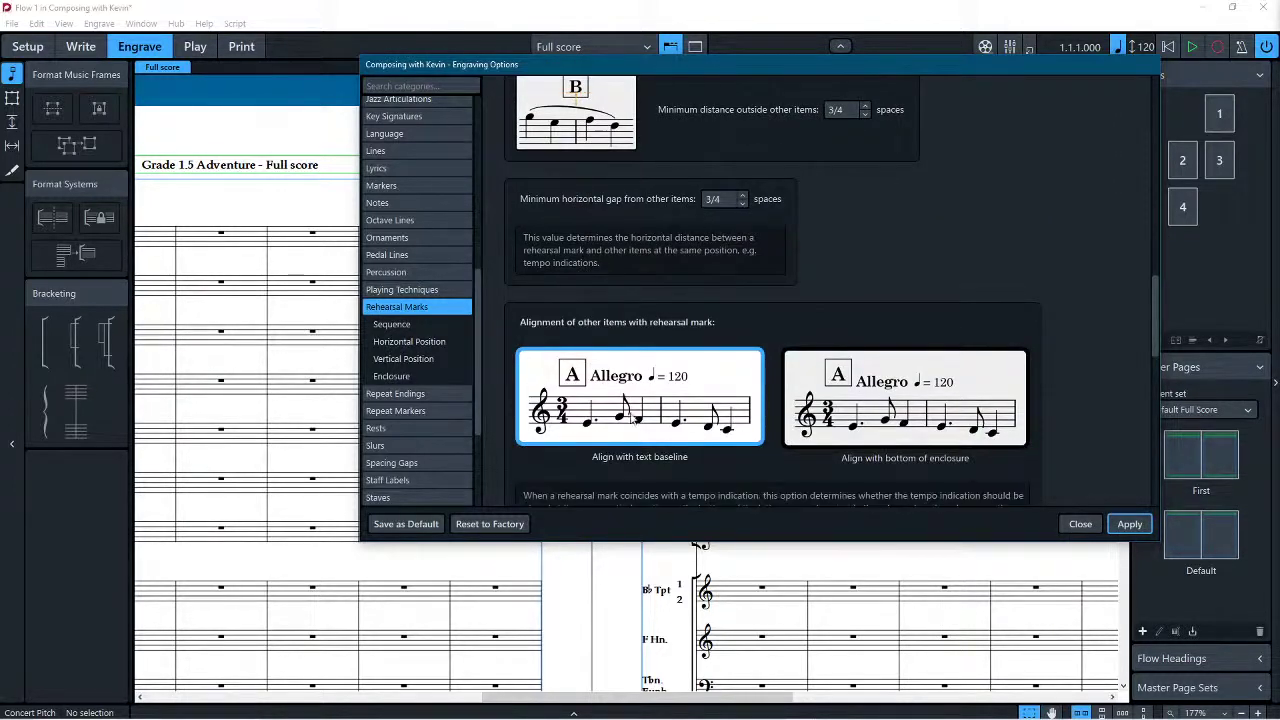
pyautogui.scroll(-6, 595, 378)
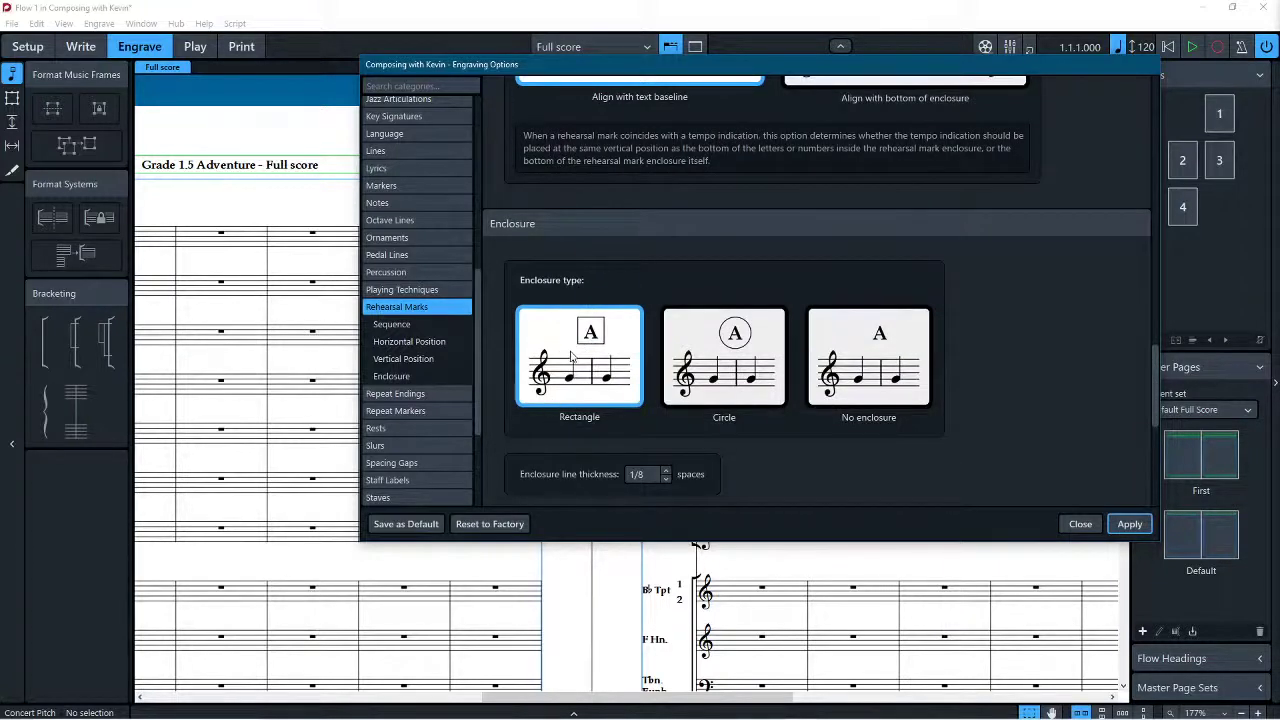
pyautogui.scroll(-6, 575, 355)
pyautogui.scroll(-2, 570, 352)
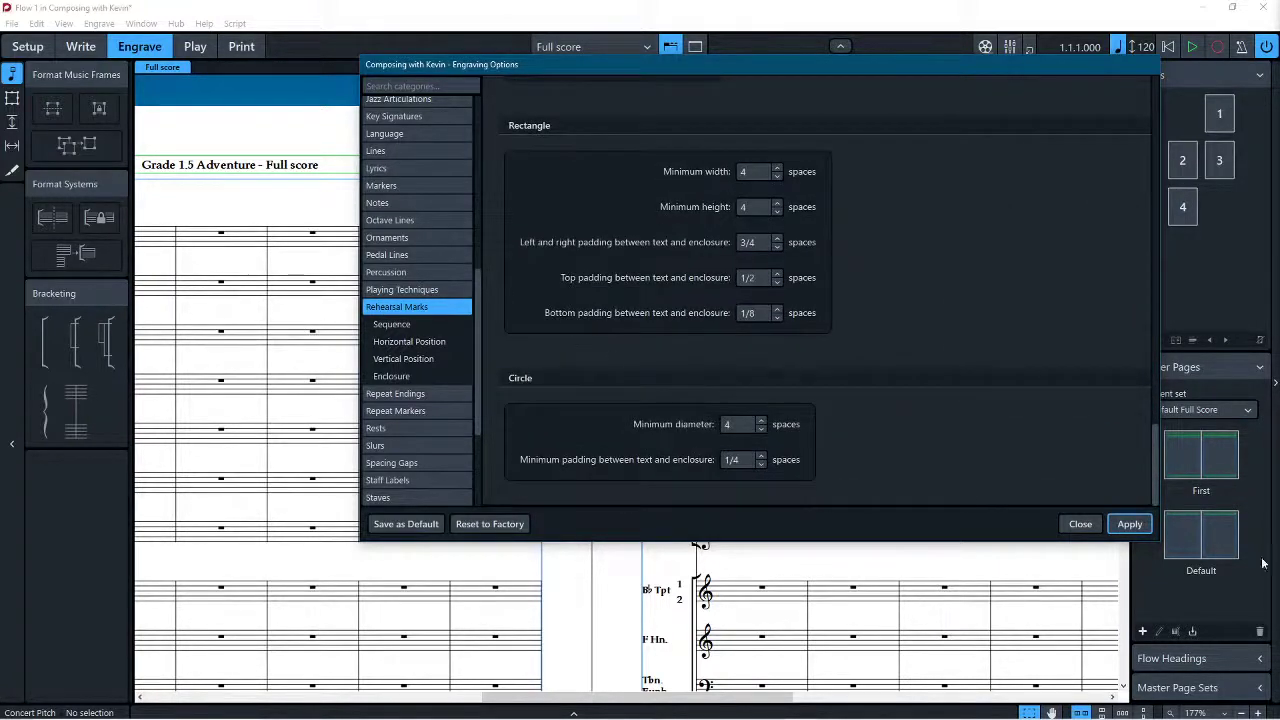
# Step: Review the Repeat Endings options for segment ends, times played, position and line design
pyautogui.click(413, 393)
pyautogui.scroll(-2, 602, 398)
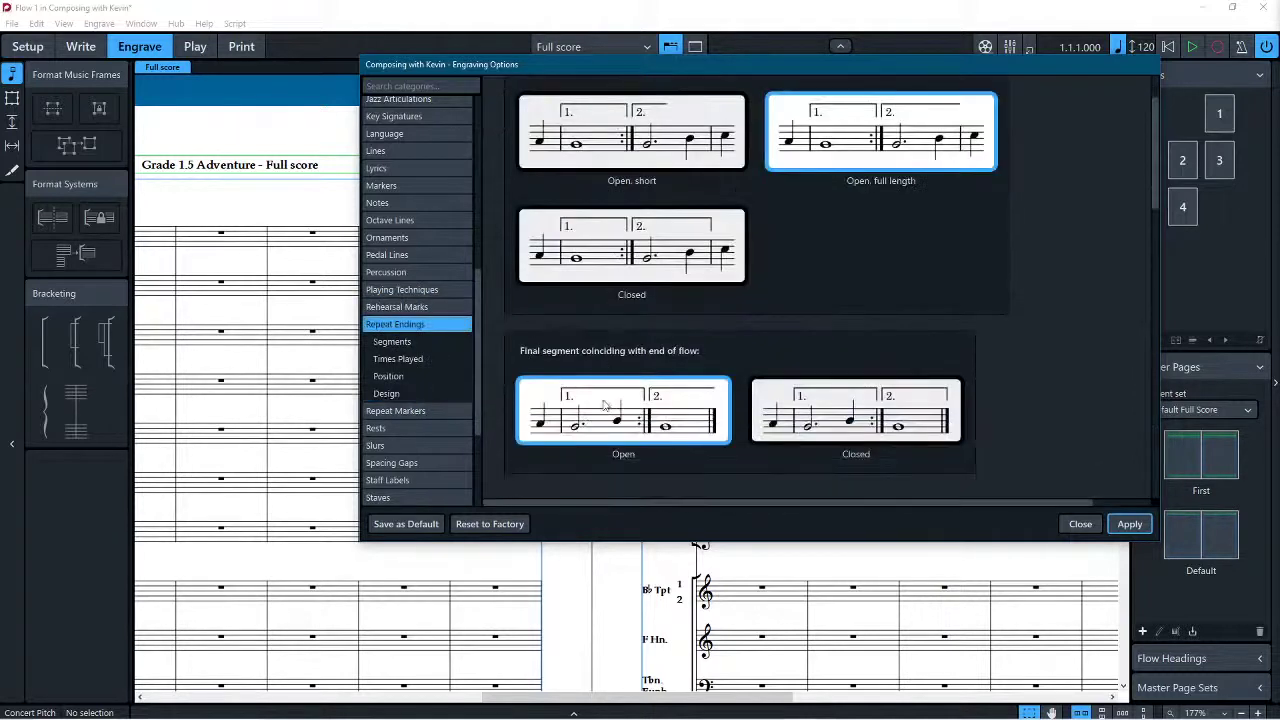
pyautogui.scroll(1, 602, 398)
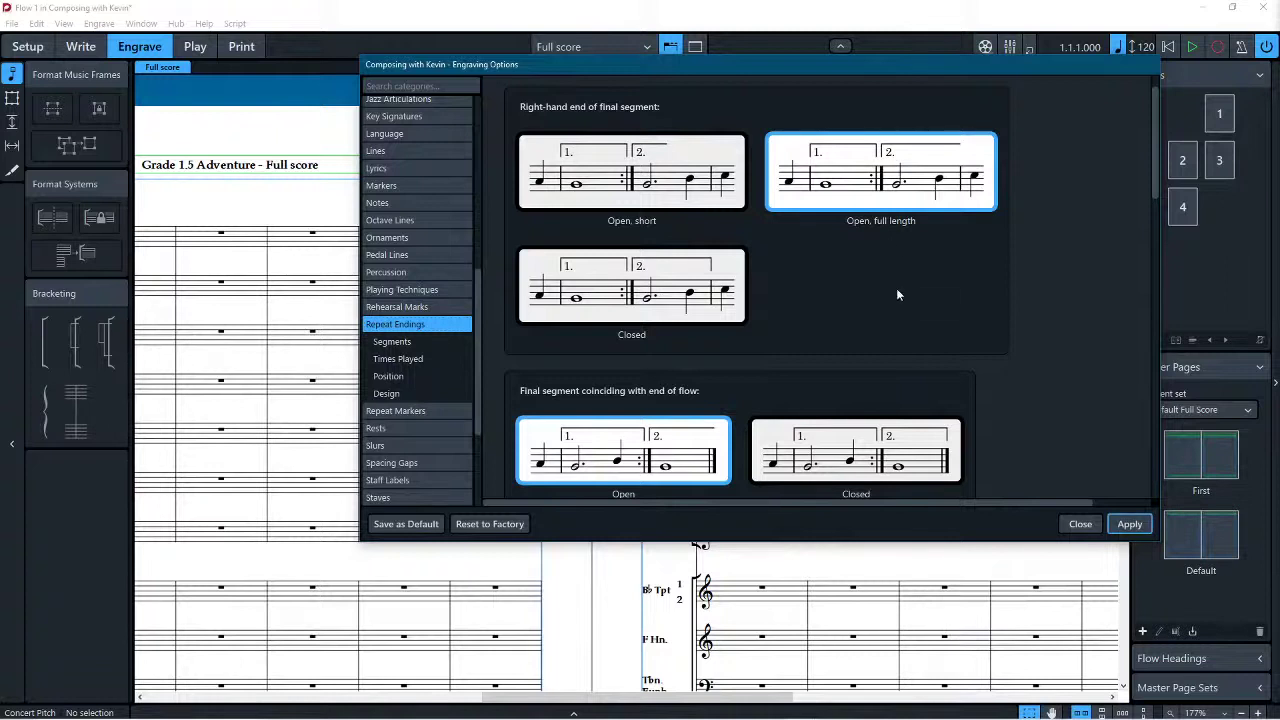
pyautogui.scroll(-2, 896, 288)
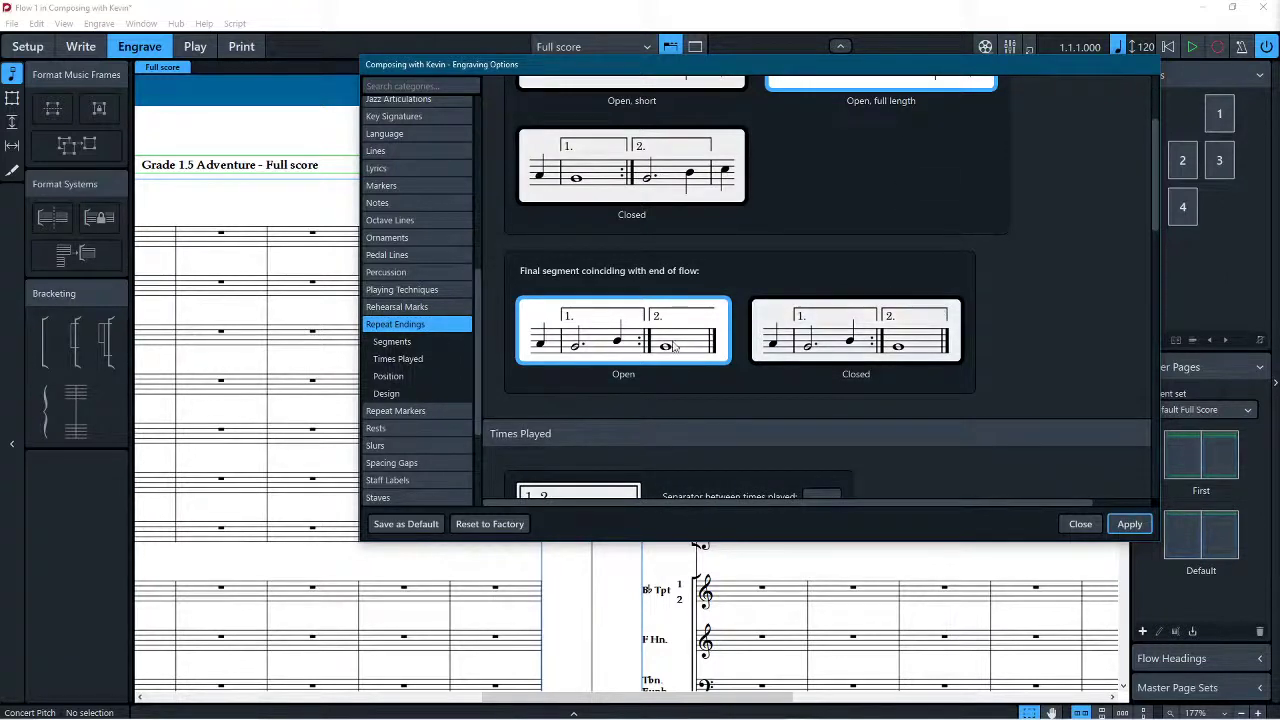
pyautogui.scroll(-2, 674, 344)
pyautogui.scroll(-5, 673, 338)
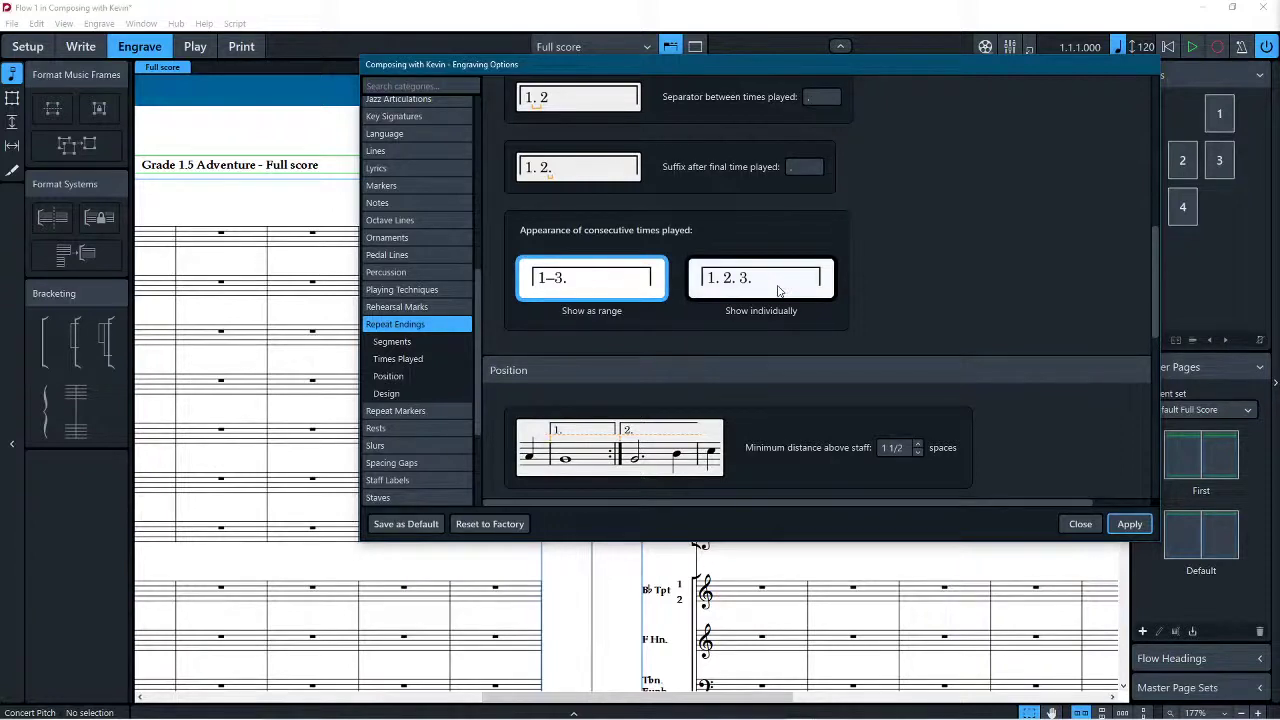
pyautogui.scroll(-5, 629, 305)
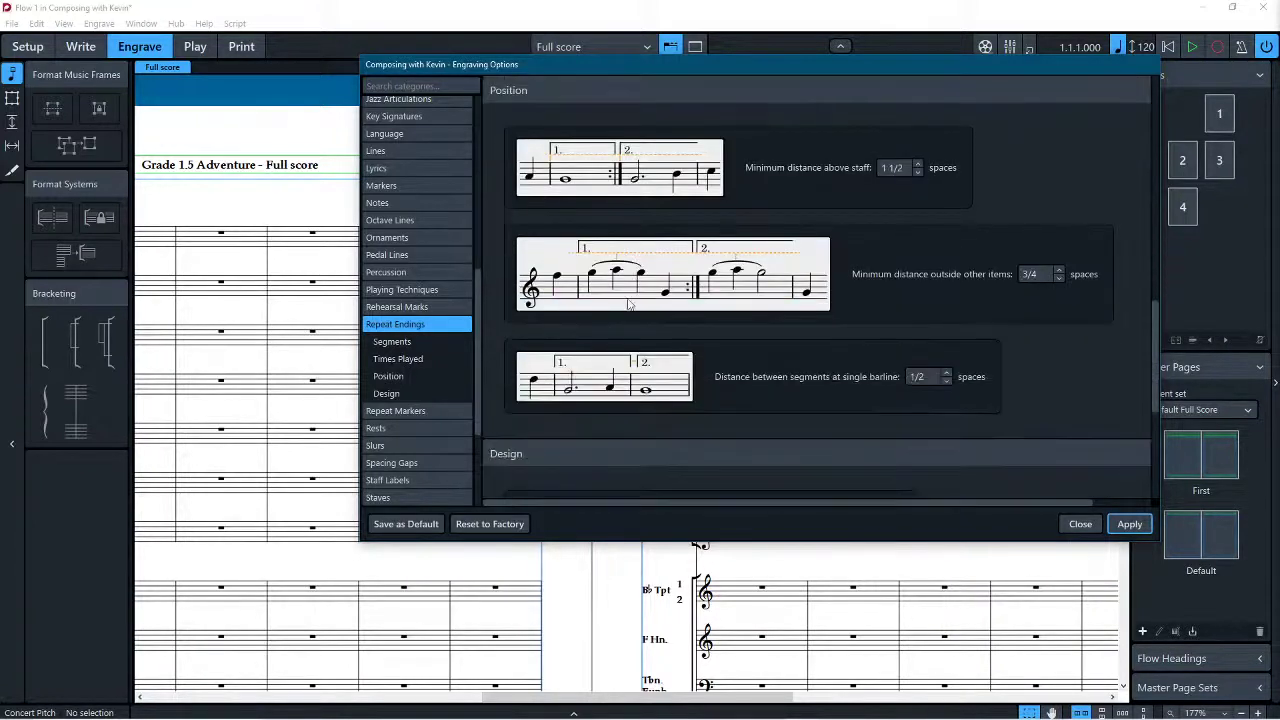
pyautogui.scroll(-6, 629, 305)
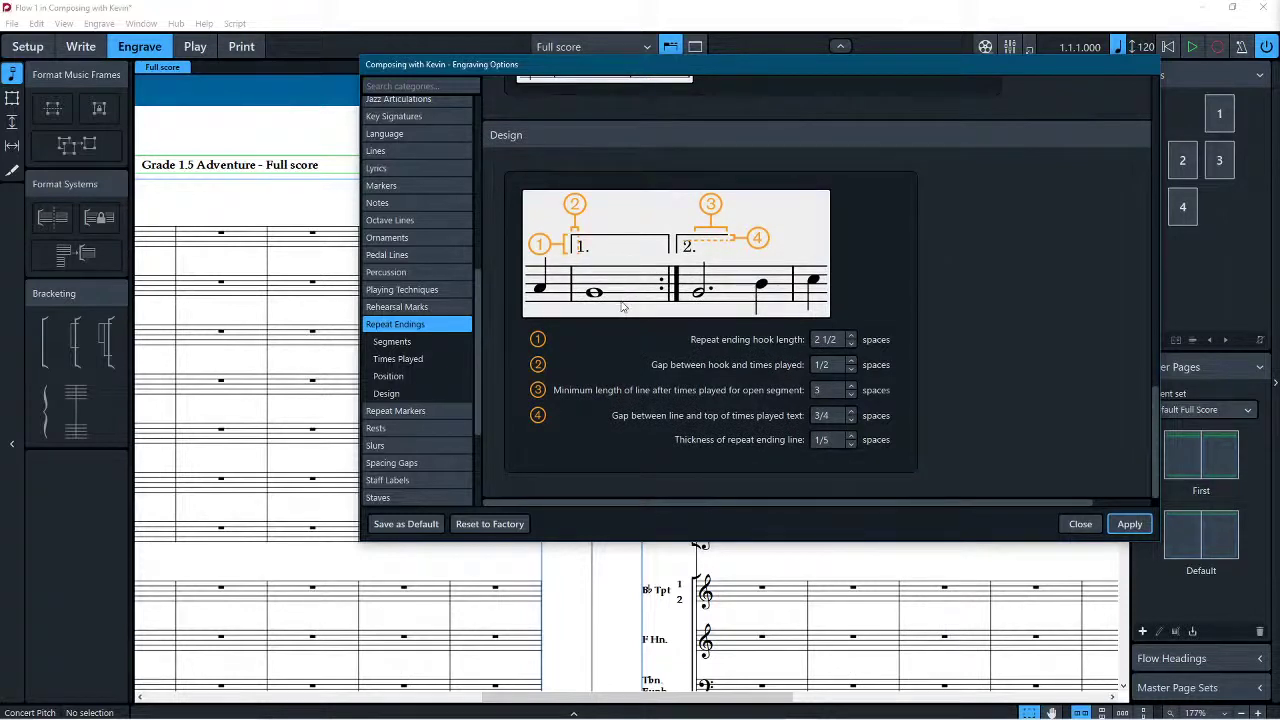
# Step: Review the Repeat Markers options for repeat jumps, coda sections and repeat count appearance
pyautogui.click(422, 410)
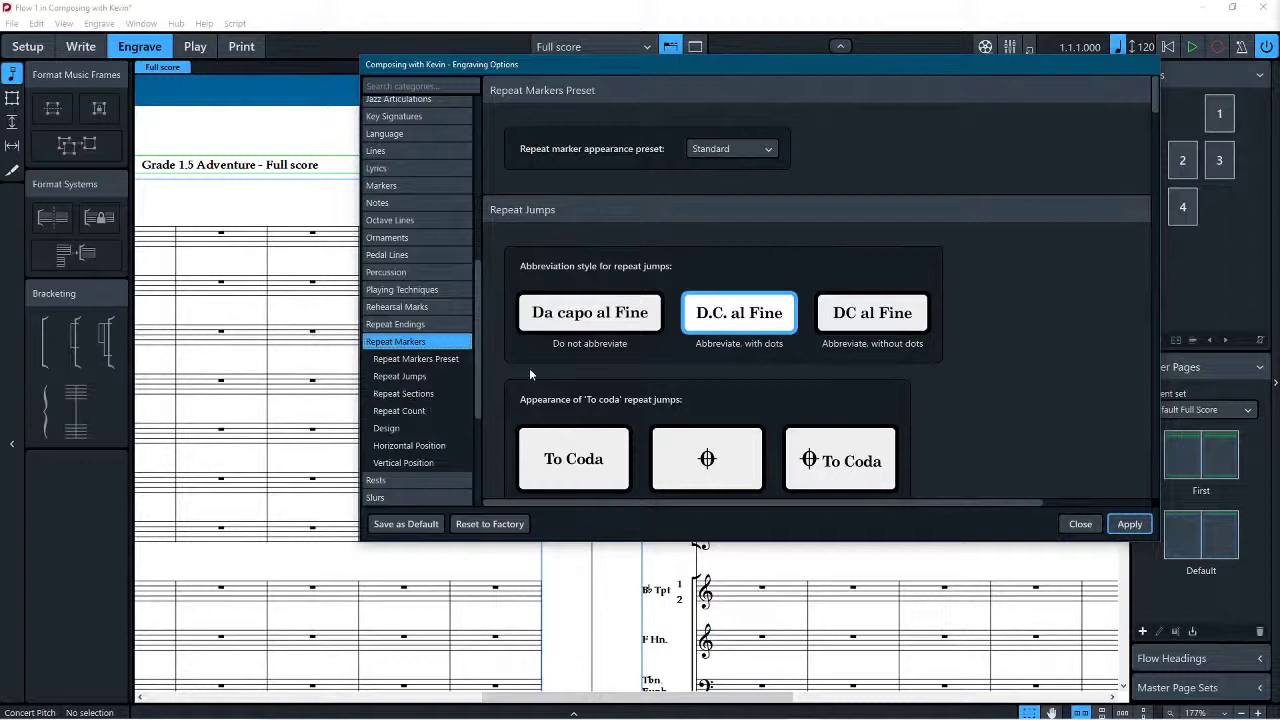
pyautogui.scroll(-3, 998, 250)
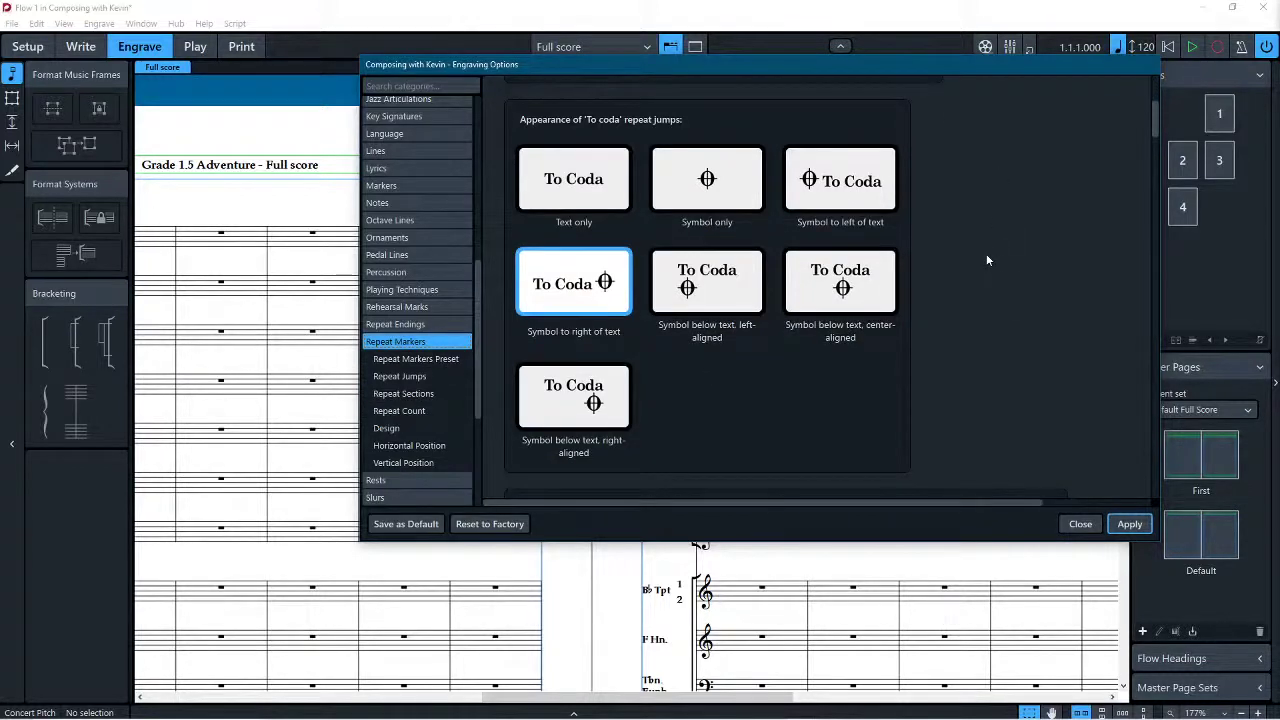
pyautogui.scroll(-3, 984, 253)
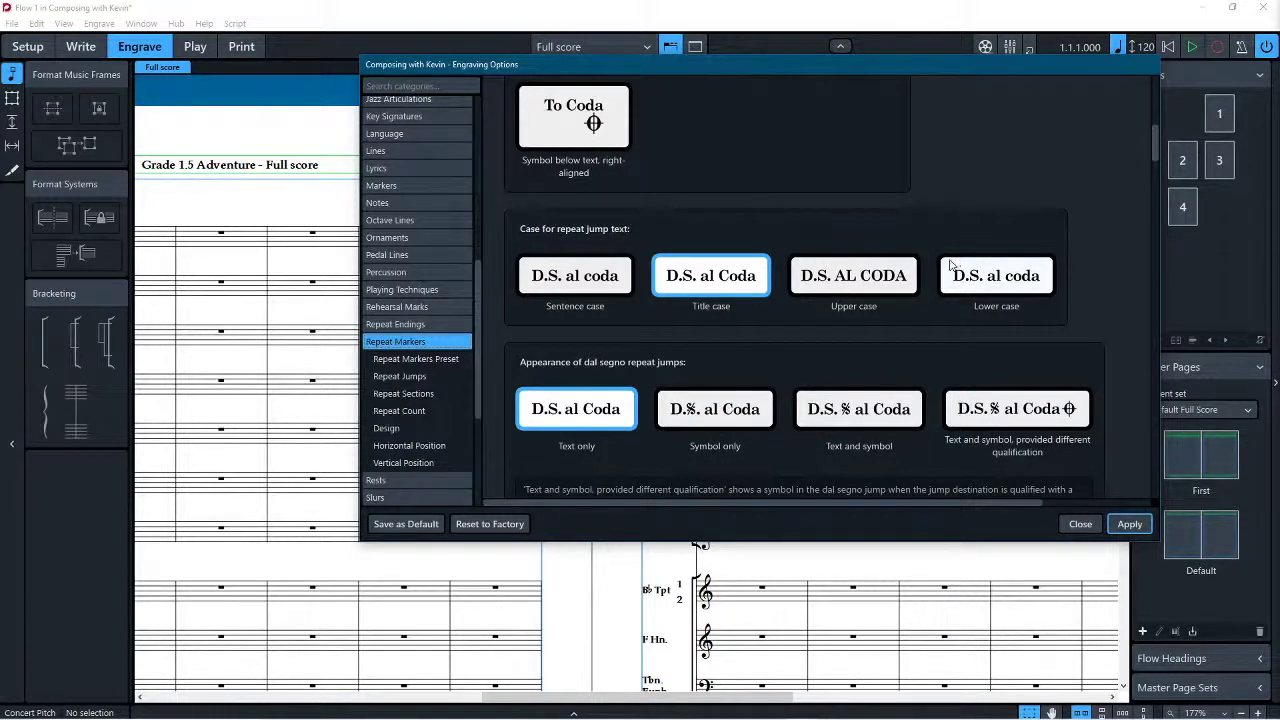
pyautogui.scroll(-1, 950, 264)
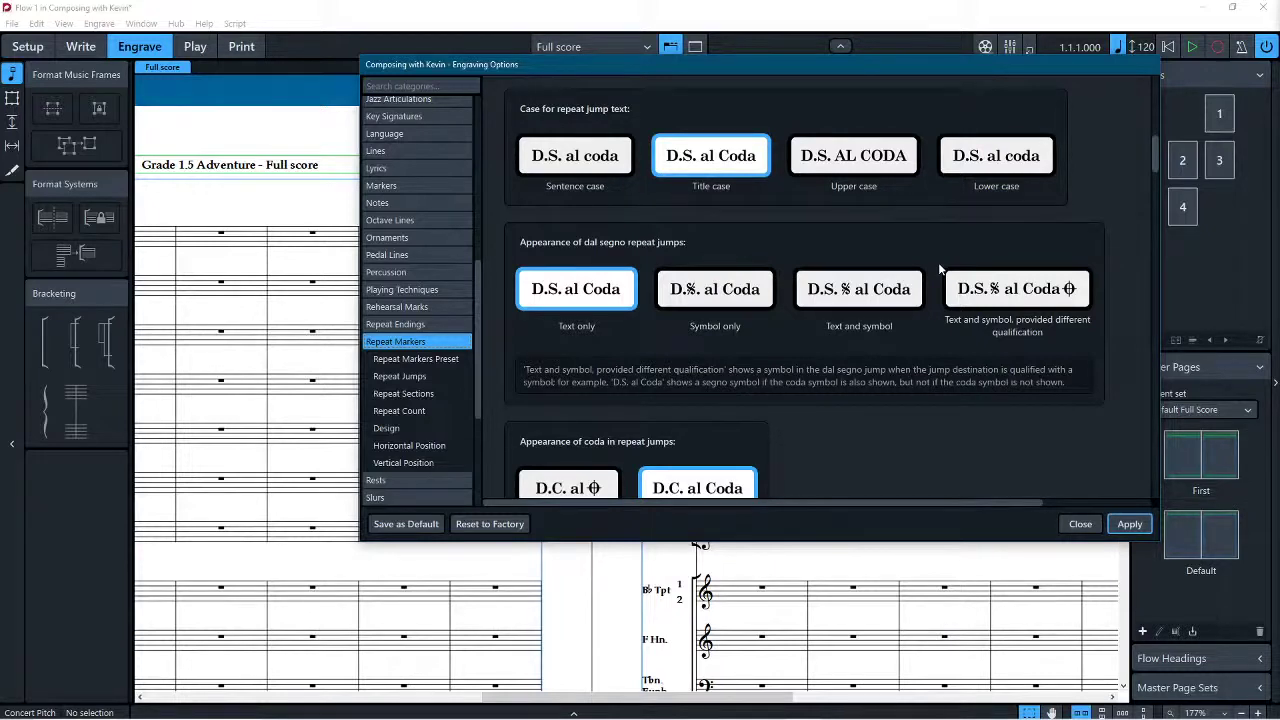
pyautogui.scroll(-4, 924, 269)
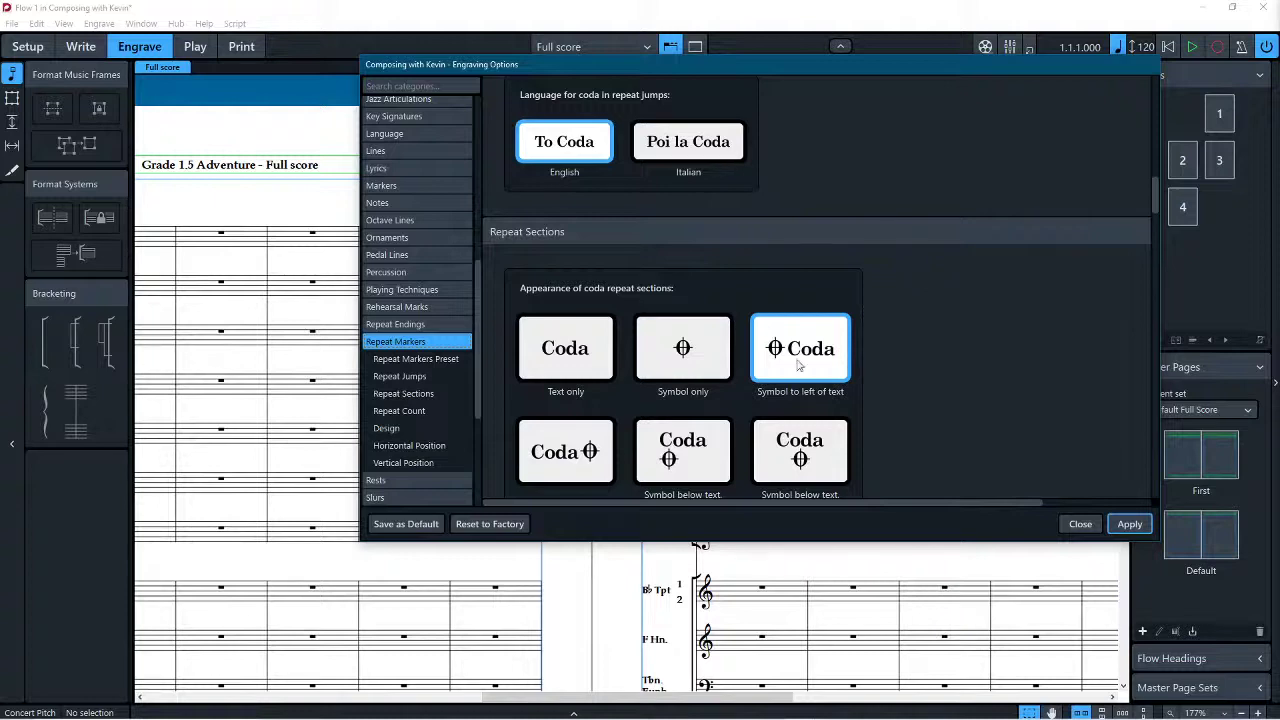
pyautogui.scroll(-4, 860, 300)
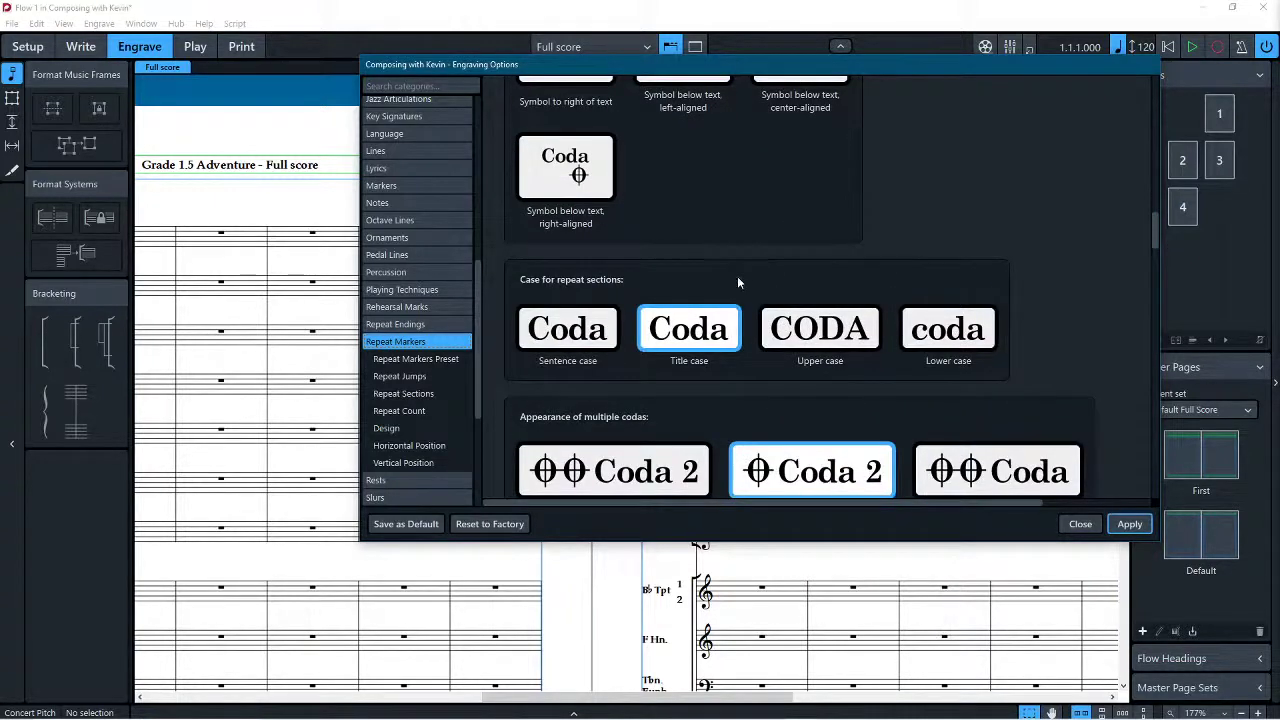
pyautogui.scroll(-1, 740, 275)
pyautogui.scroll(-10, 736, 265)
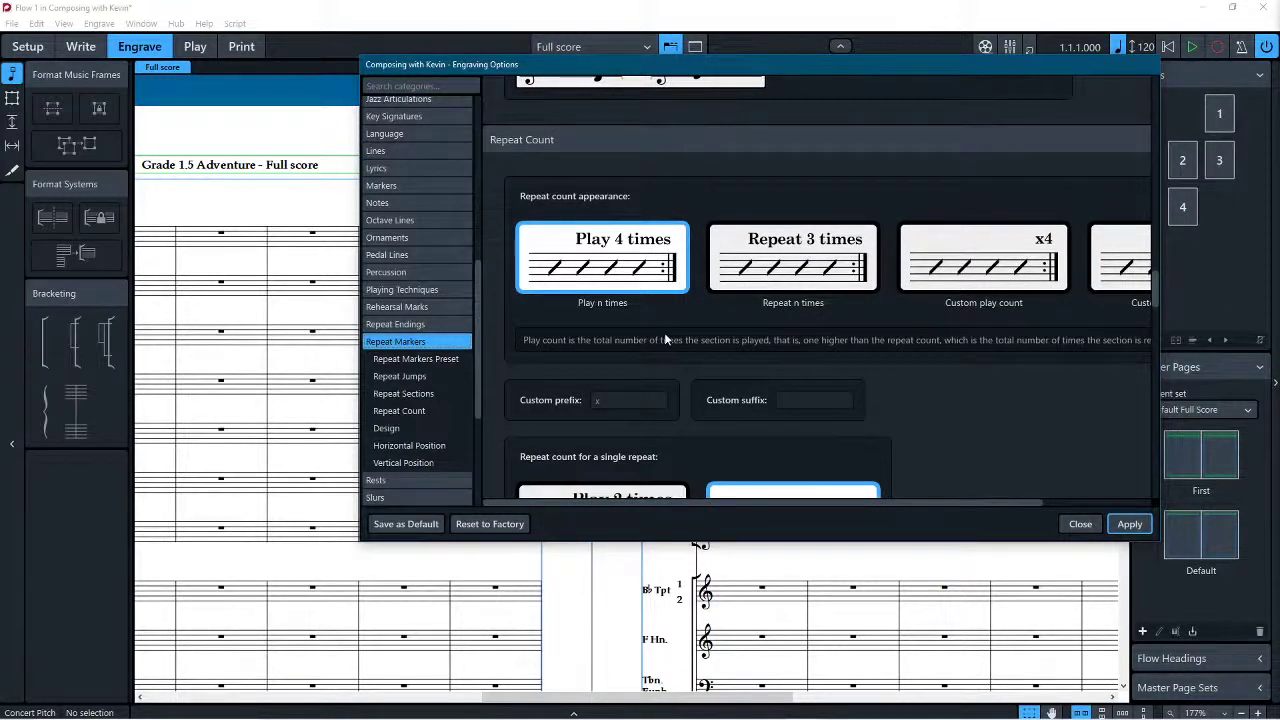
pyautogui.scroll(-5, 662, 336)
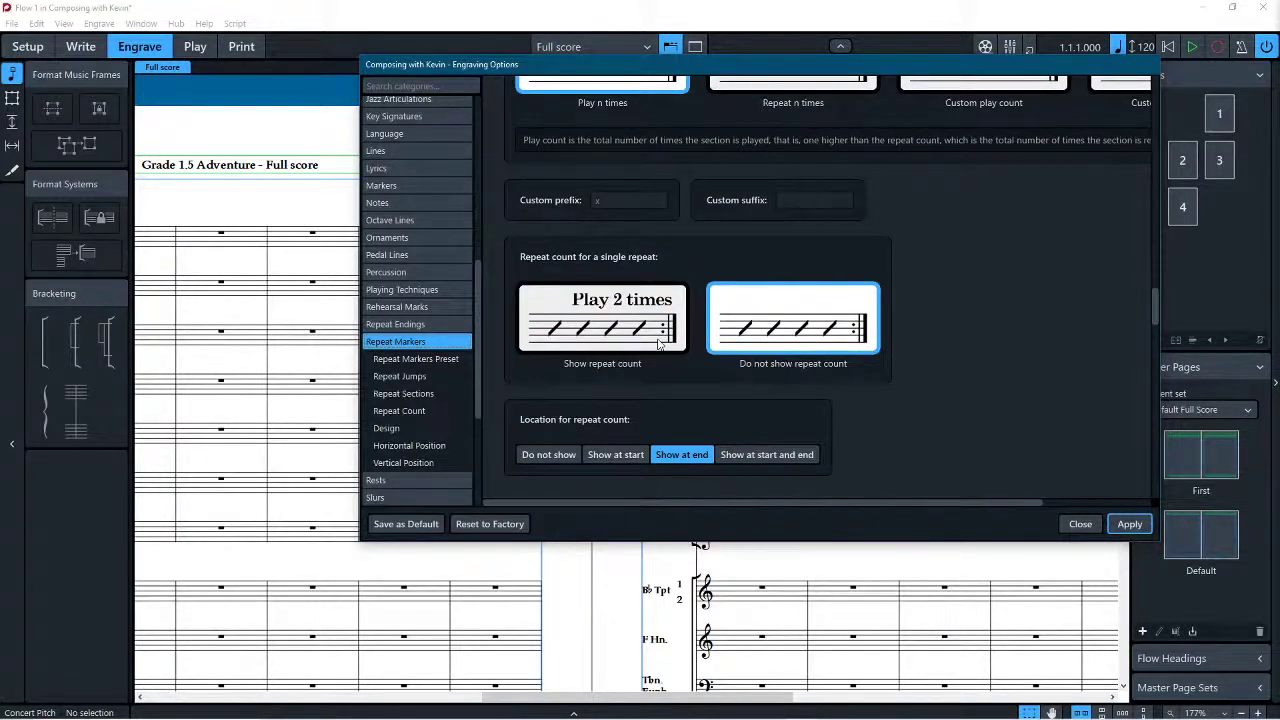
# Step: Review the Repeat Markers options for repeat count location, coda and segno design, scale factors and vertical position
pyautogui.scroll(-4, 920, 385)
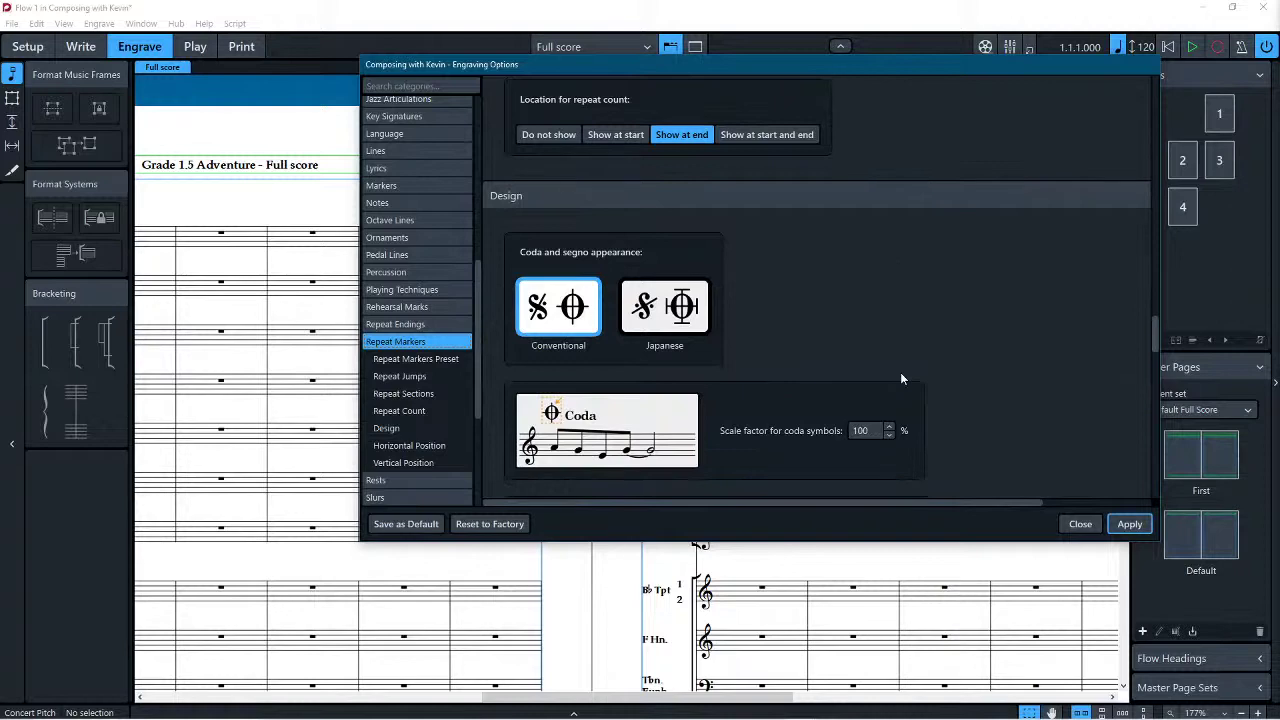
pyautogui.scroll(-10, 897, 374)
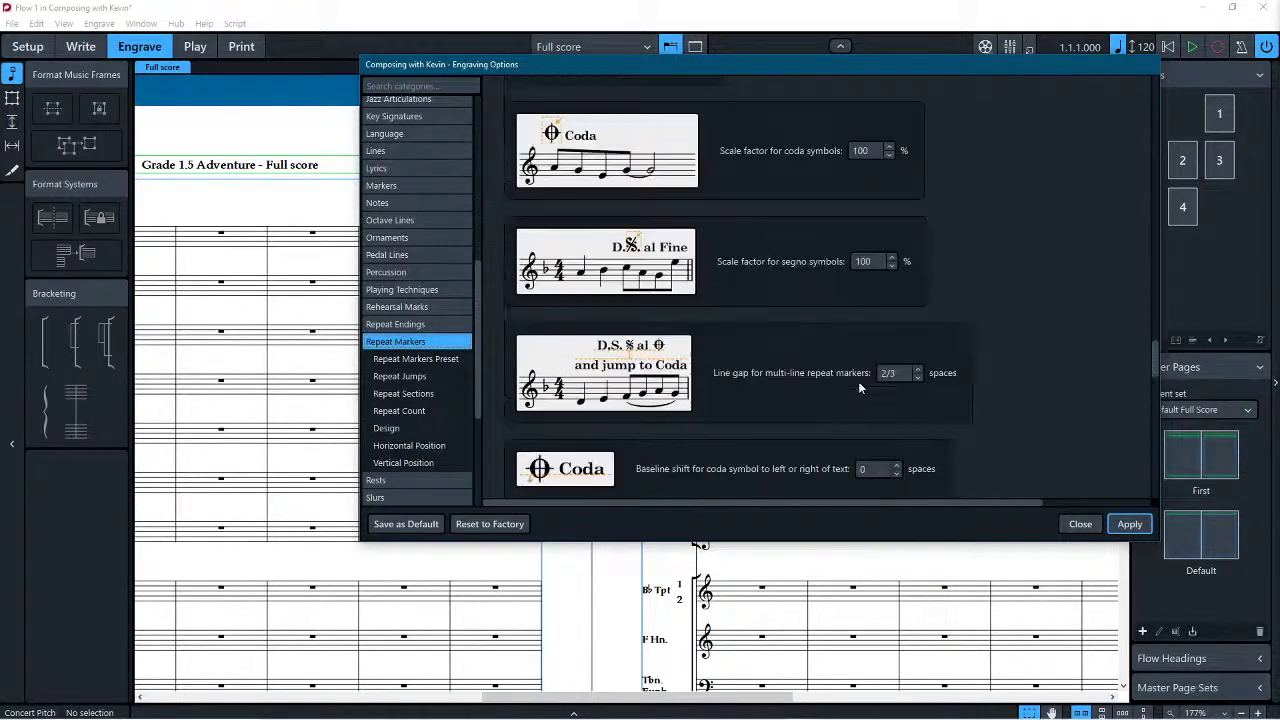
pyautogui.scroll(-10, 852, 370)
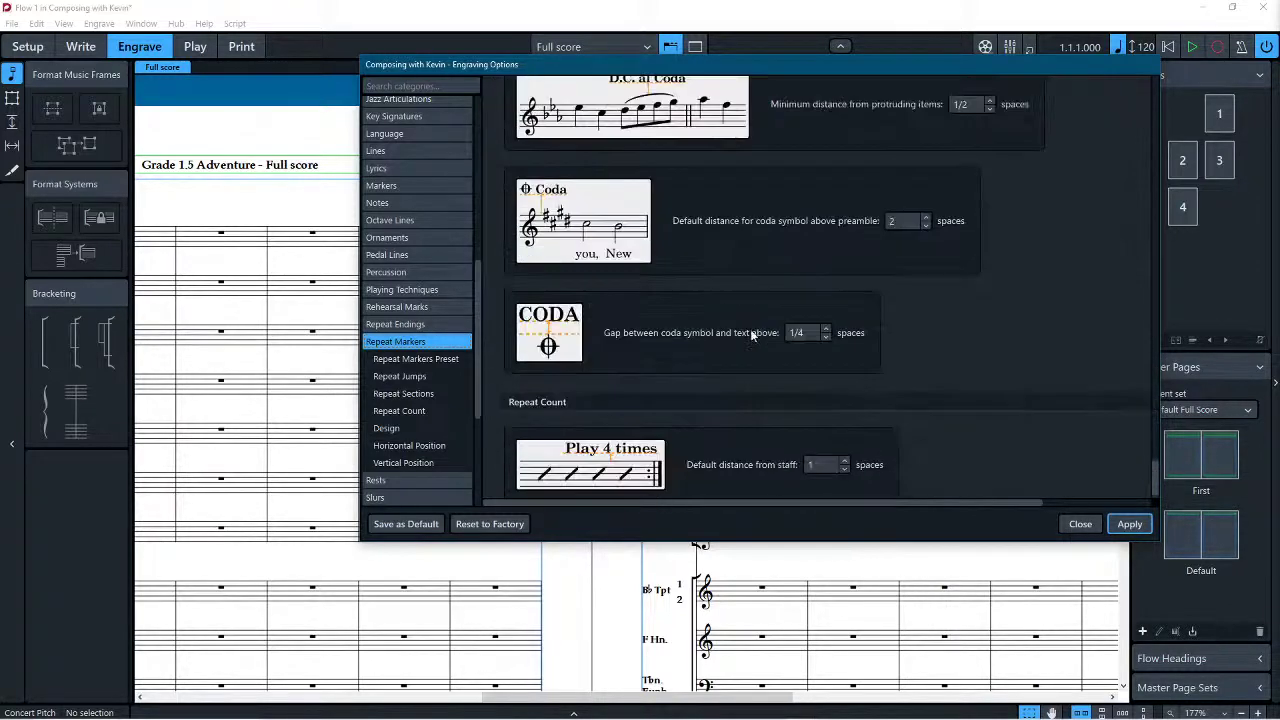
# Step: In the Rests options, set the bar count for single bar rests to no bar count
pyautogui.click(410, 481)
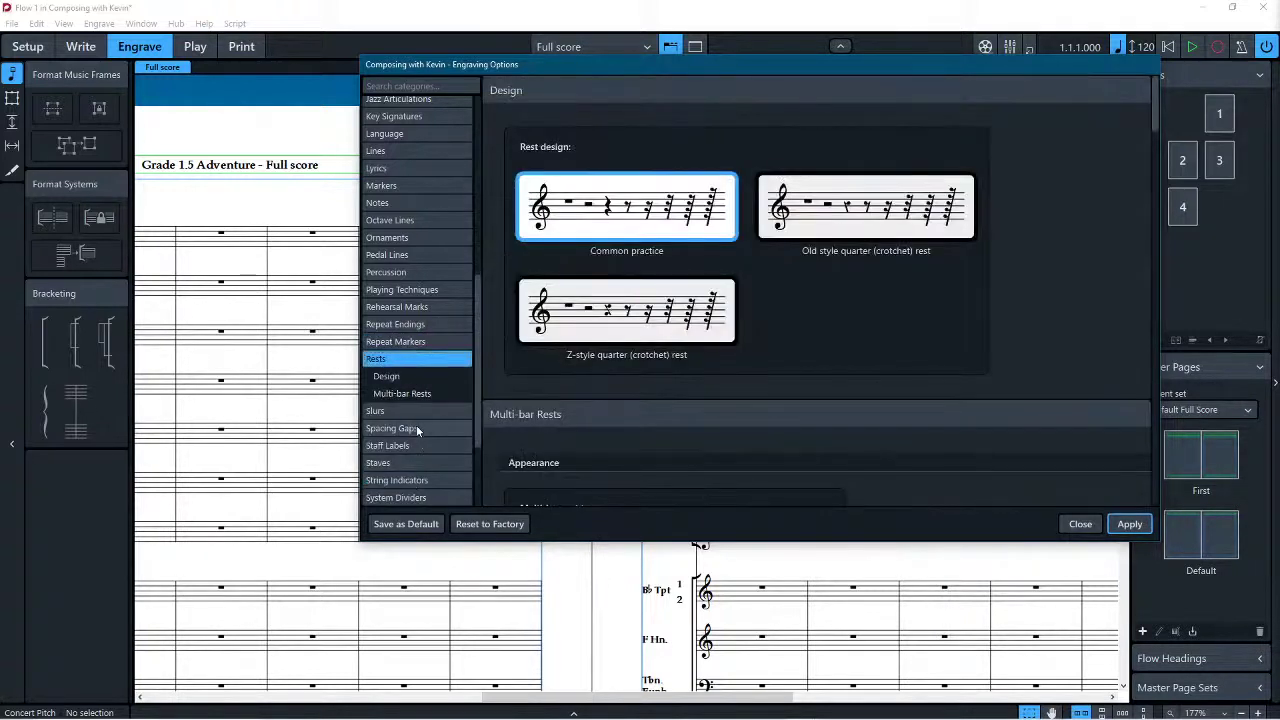
pyautogui.scroll(-3, 417, 421)
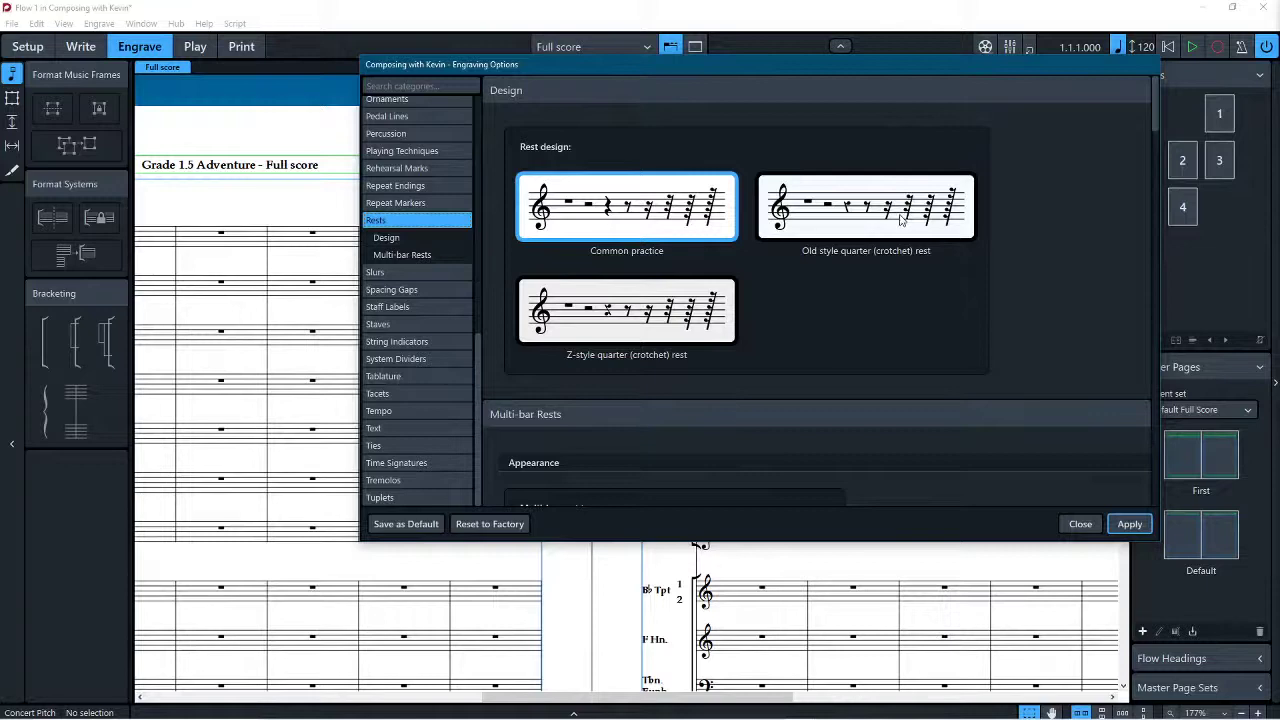
pyautogui.scroll(-3, 892, 220)
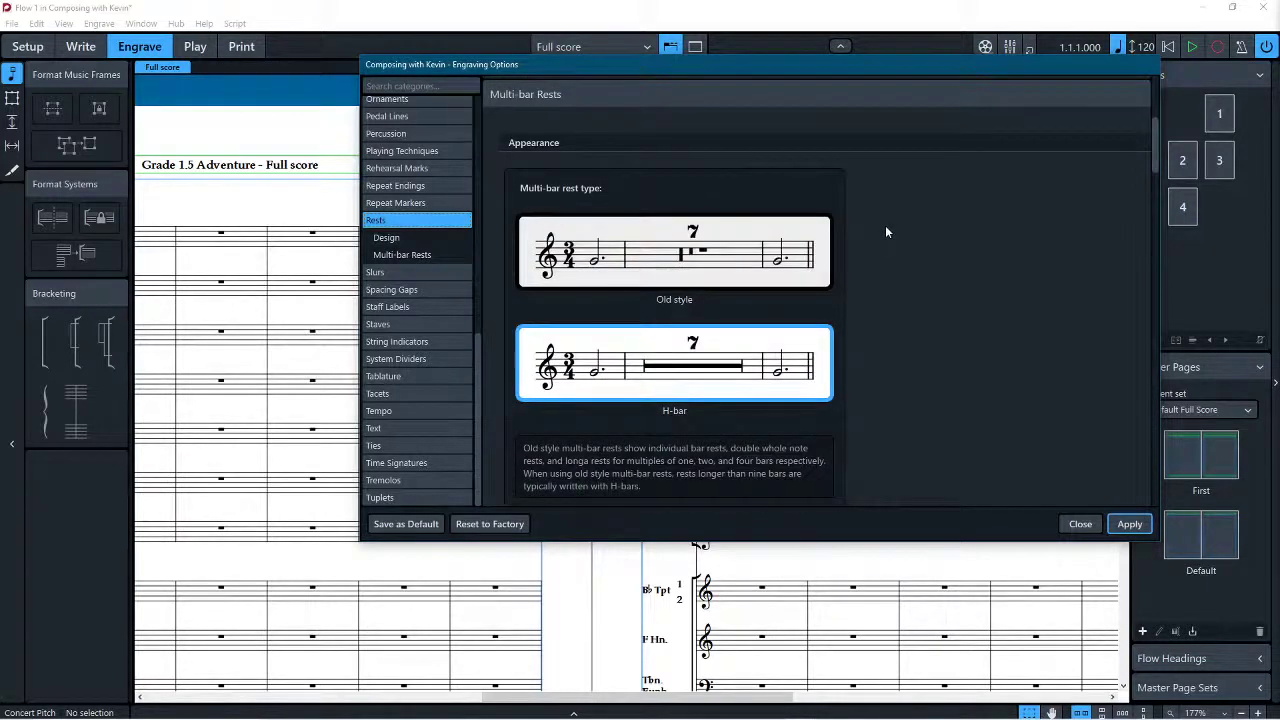
pyautogui.scroll(-4, 885, 232)
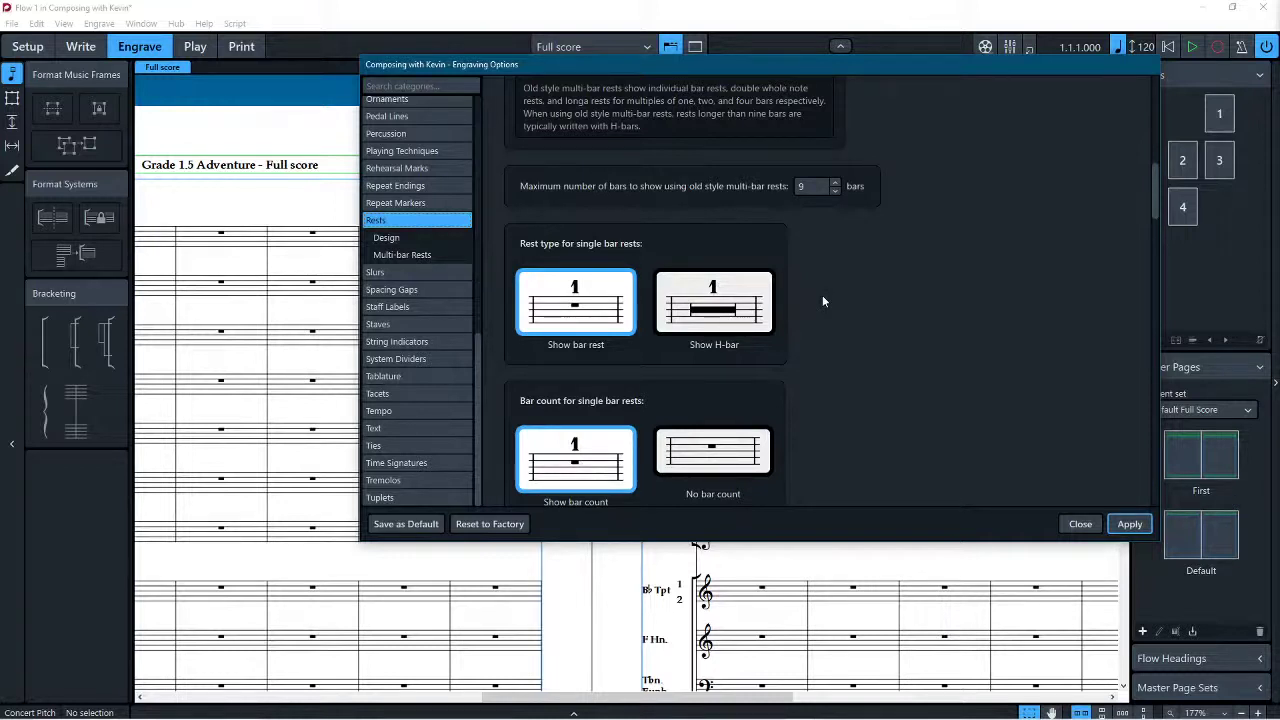
pyautogui.click(715, 458)
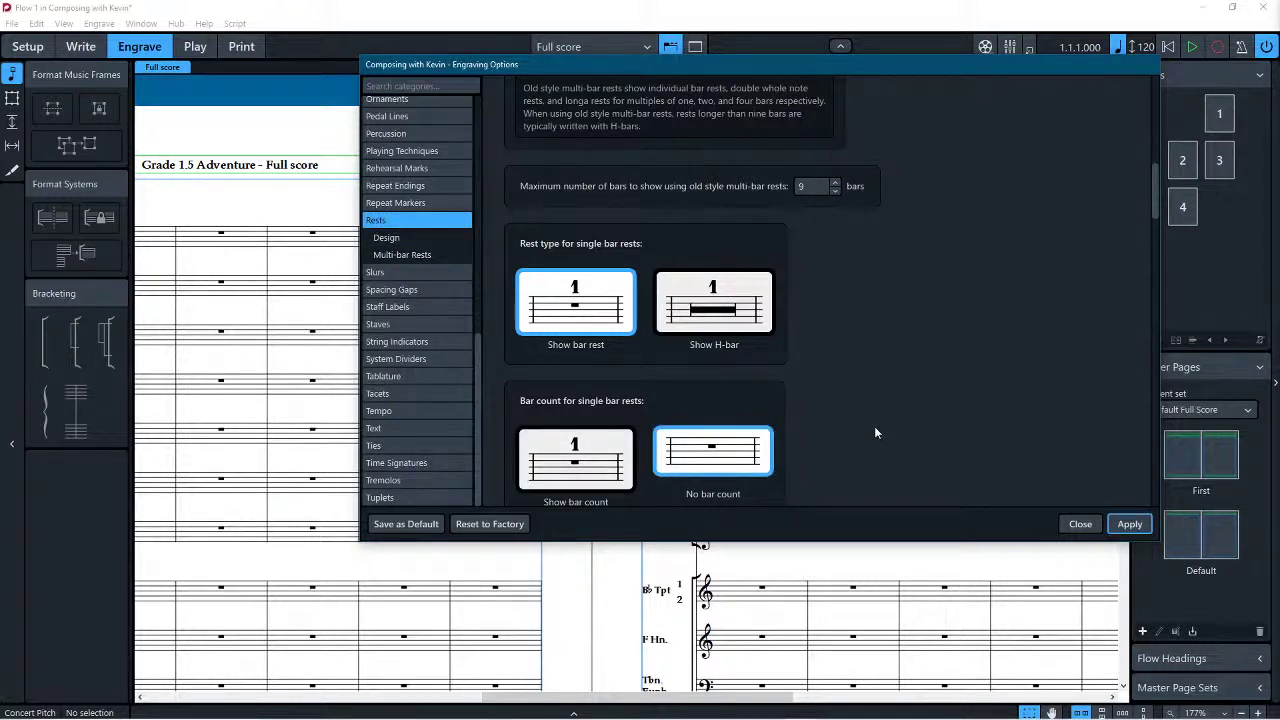
# Step: Try showing bar counts above or below each staff on grand staff instruments, and return to showing them between staves
pyautogui.scroll(-5, 859, 352)
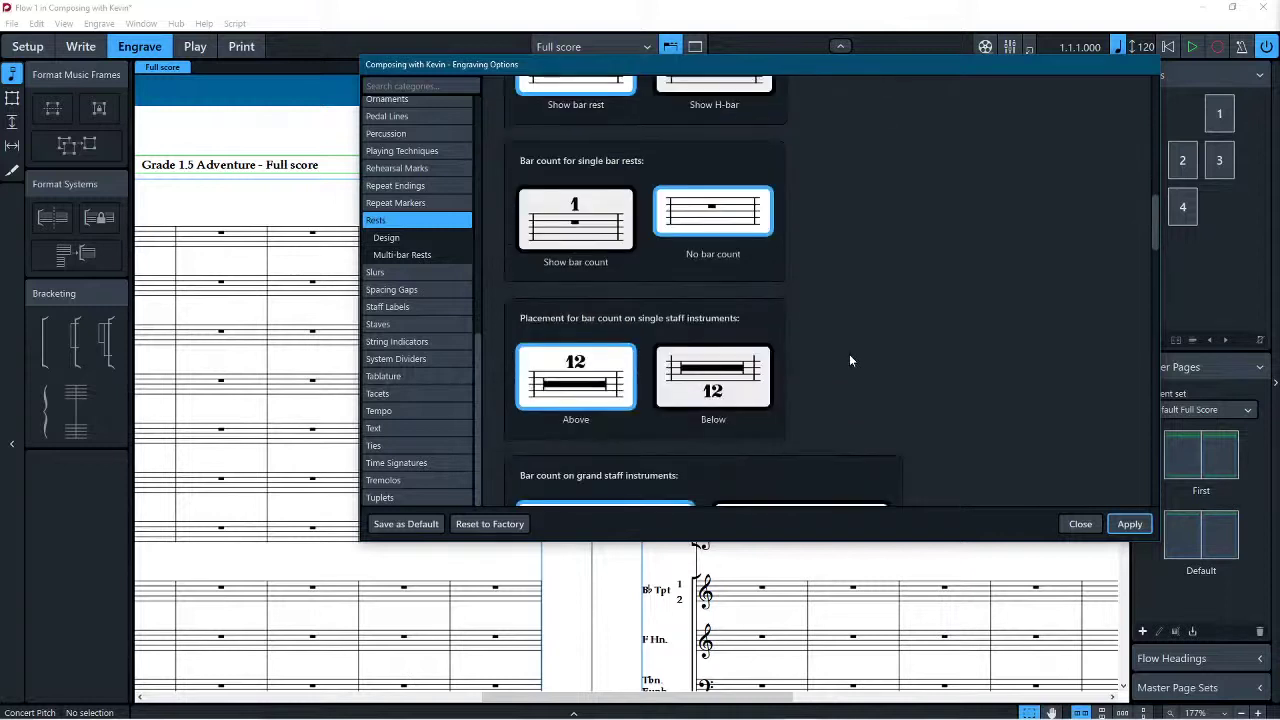
pyautogui.scroll(-4, 847, 352)
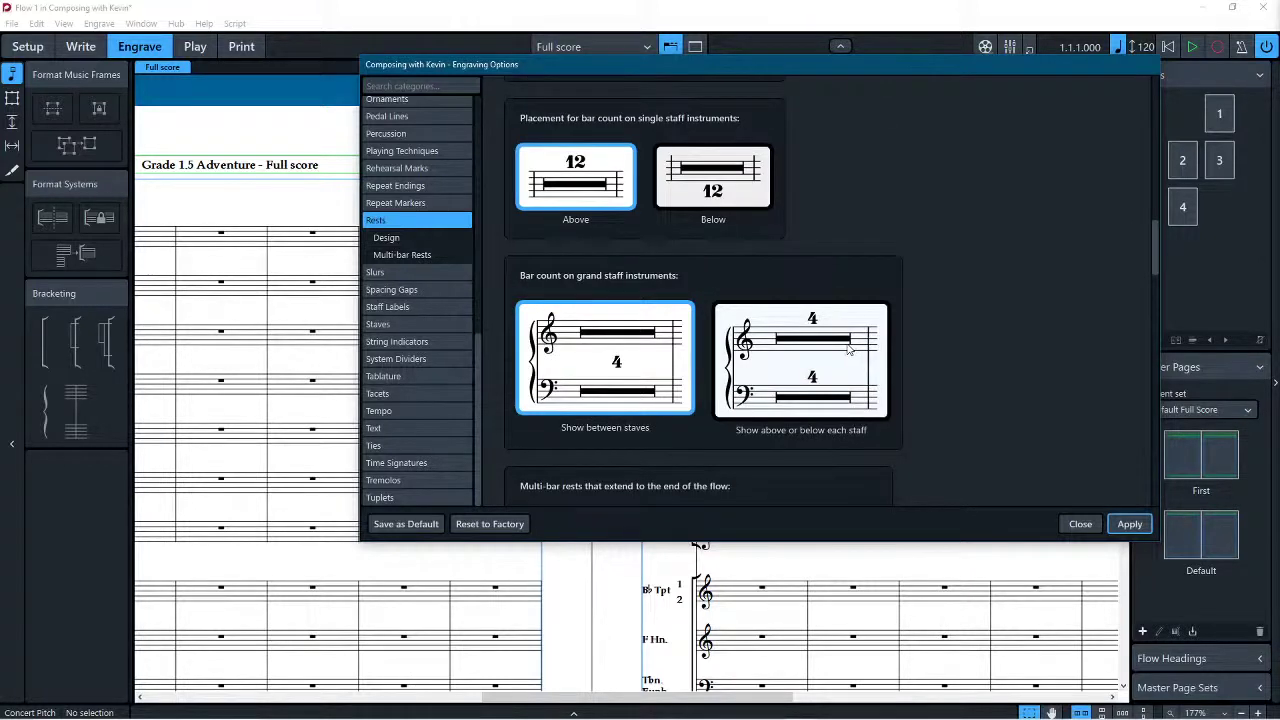
pyautogui.click(847, 348)
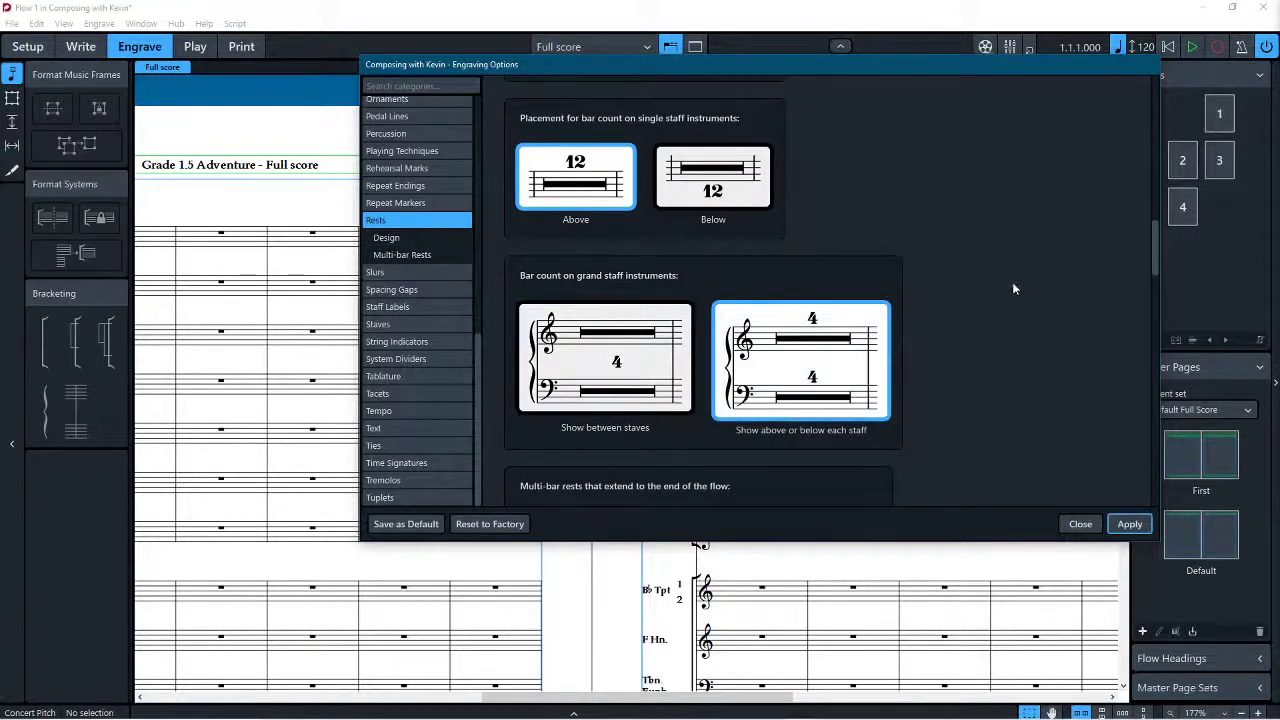
pyautogui.scroll(-4, 1005, 294)
pyautogui.click(617, 200)
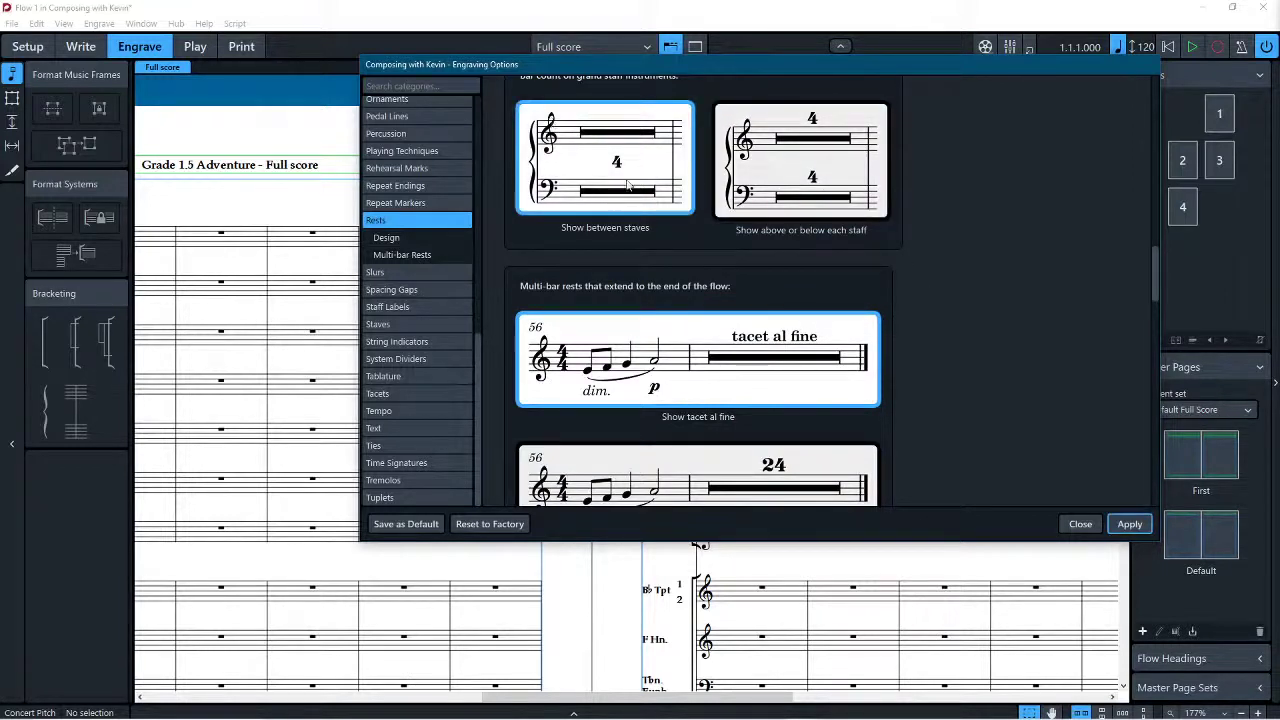
# Step: Review the multi-bar rest options for tacet al fine, bar count appearance, H-bar width, minimum widths and bar number ranges
pyautogui.scroll(-6, 628, 186)
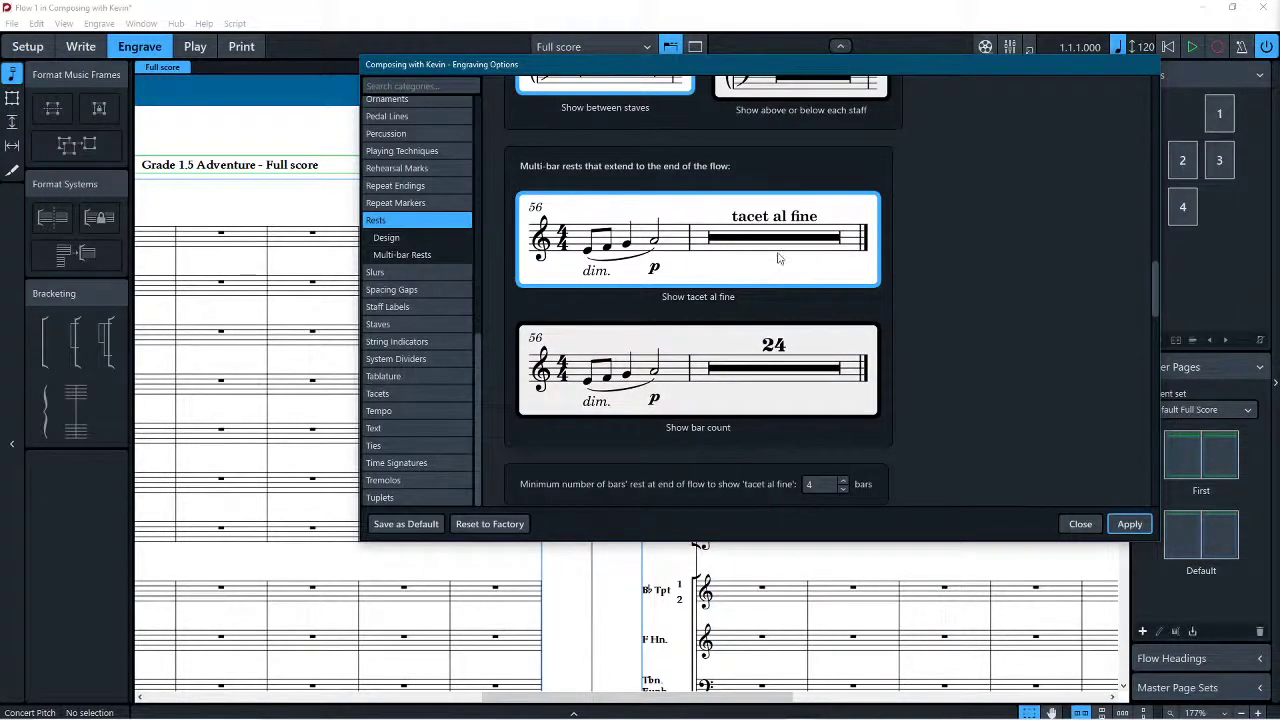
pyautogui.scroll(-6, 814, 269)
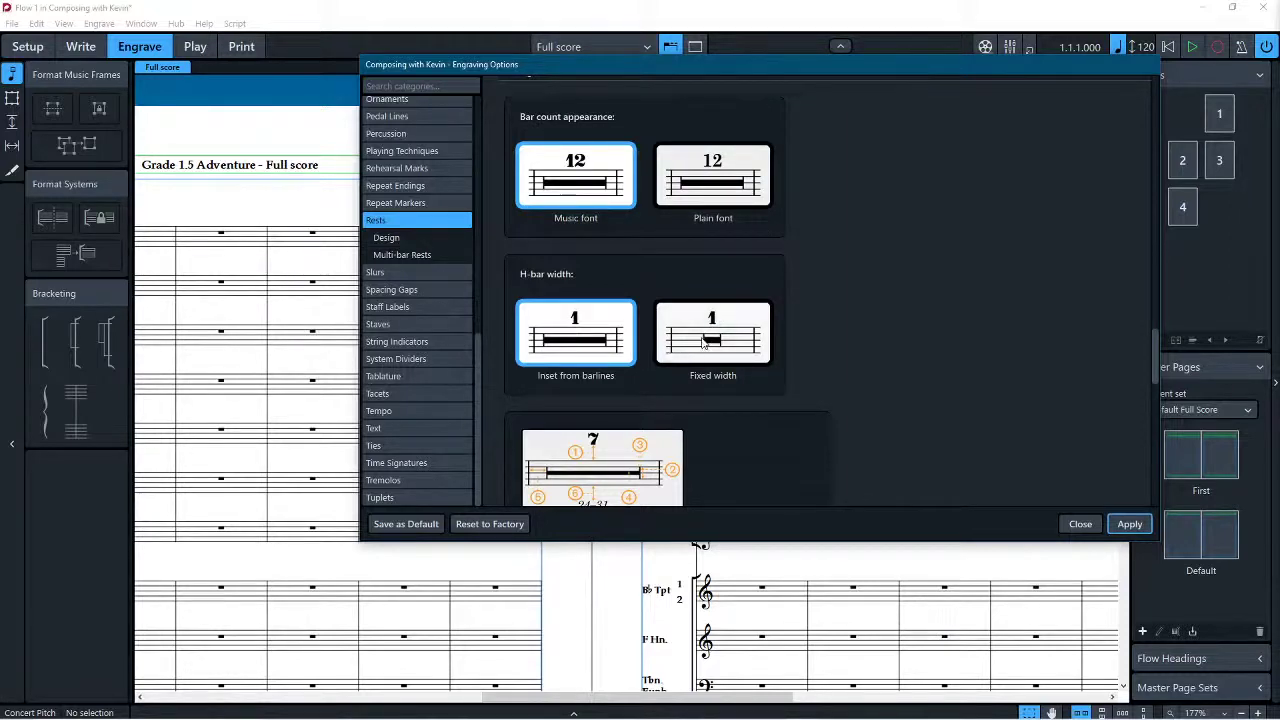
pyautogui.scroll(-10, 702, 341)
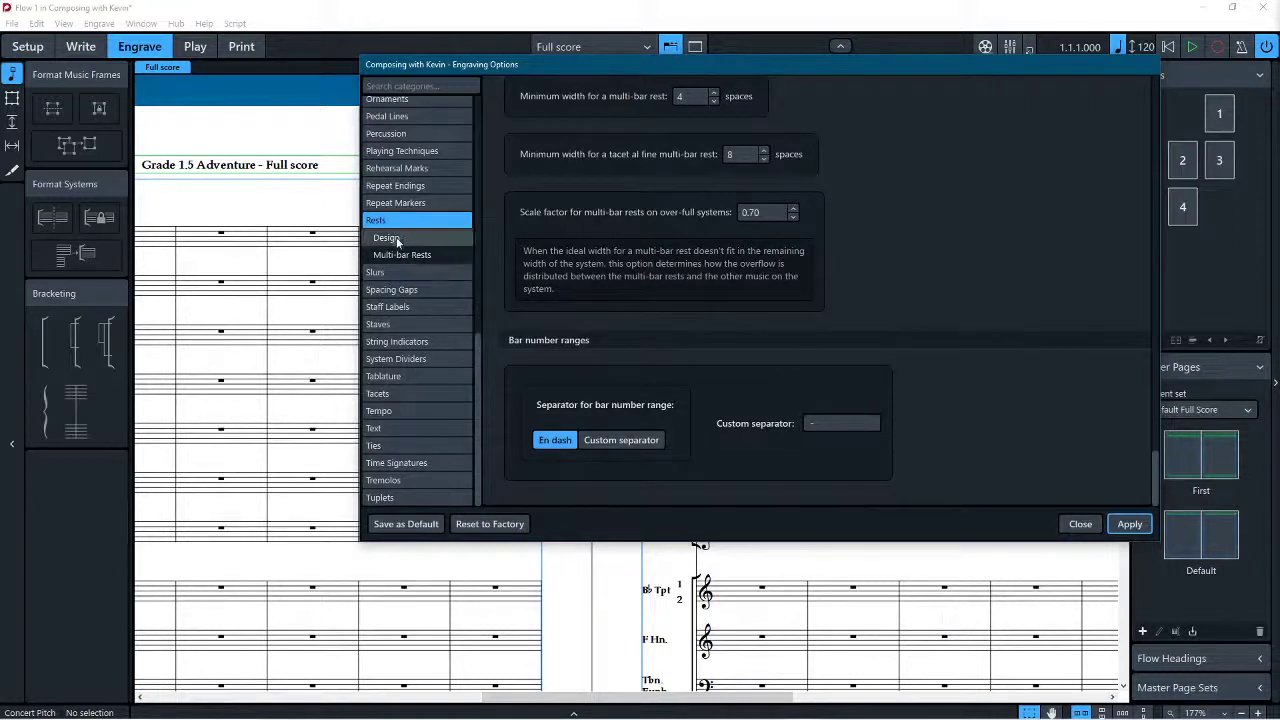
# Step: Review the Slurs options for direction, curvature, thickness, endpoint positioning and tied notes
pyautogui.click(401, 273)
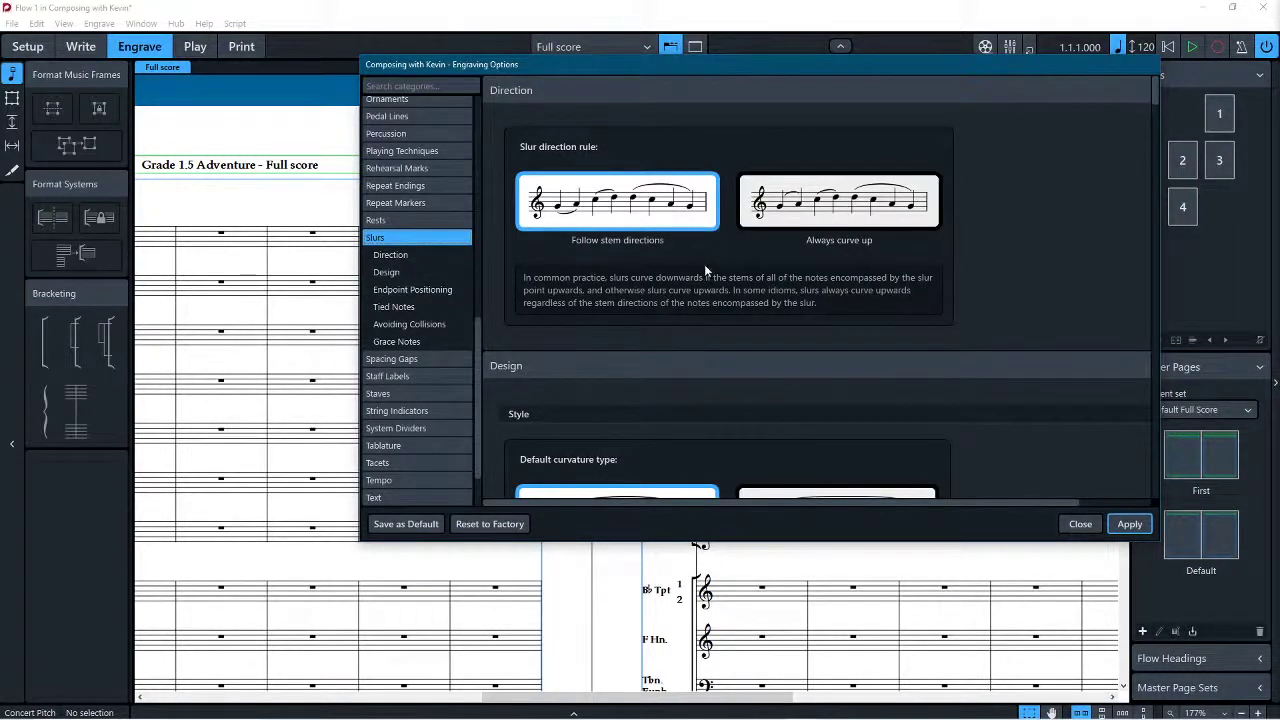
pyautogui.scroll(-3, 700, 270)
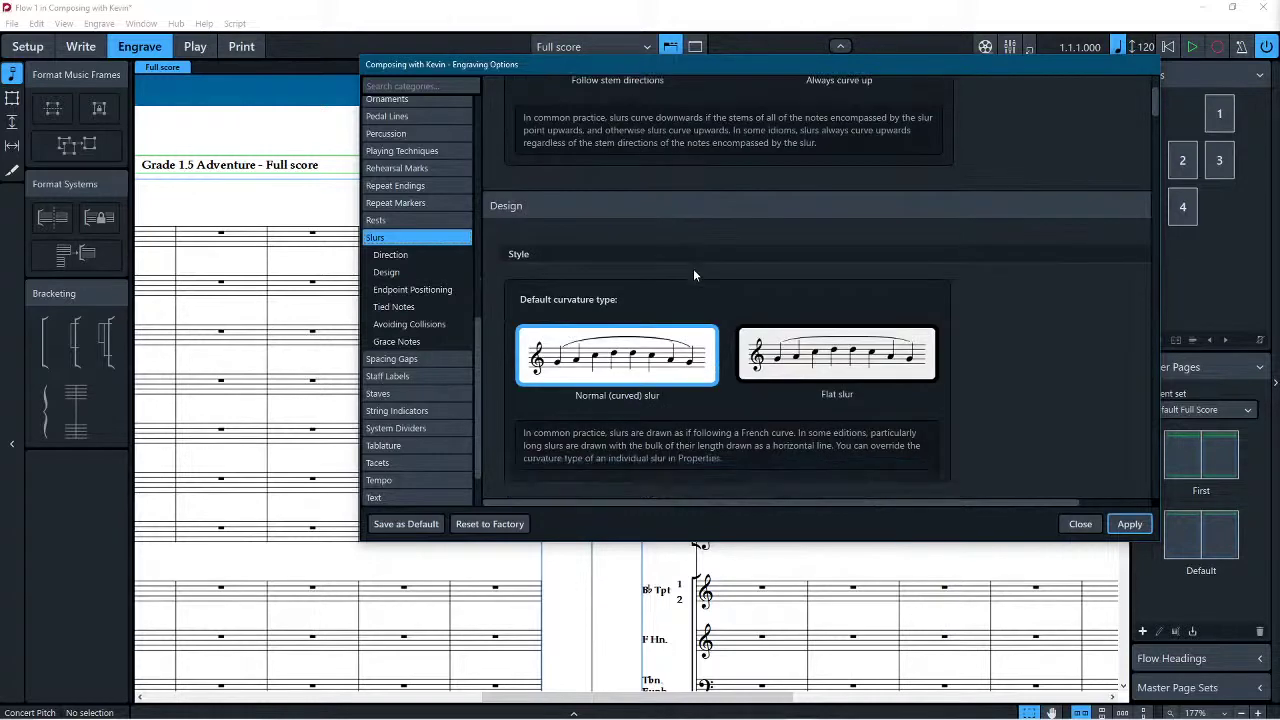
pyautogui.scroll(-8, 693, 268)
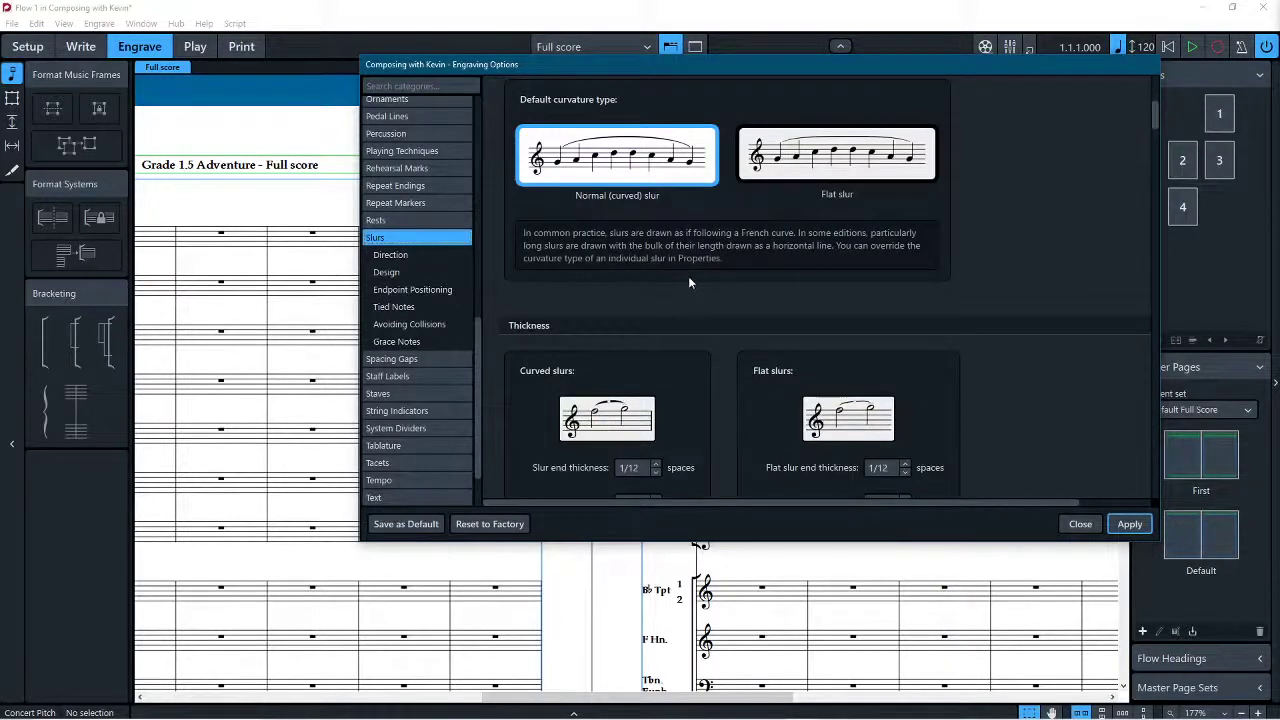
pyautogui.scroll(-12, 685, 289)
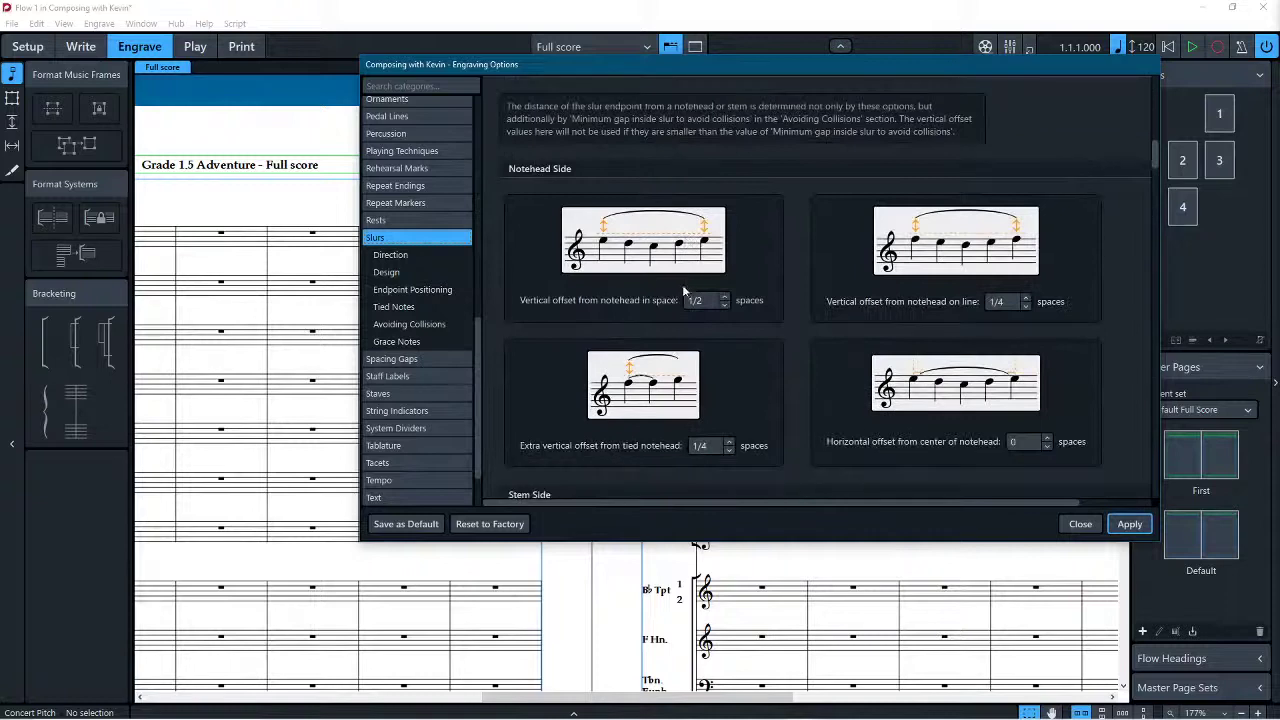
pyautogui.scroll(-12, 685, 285)
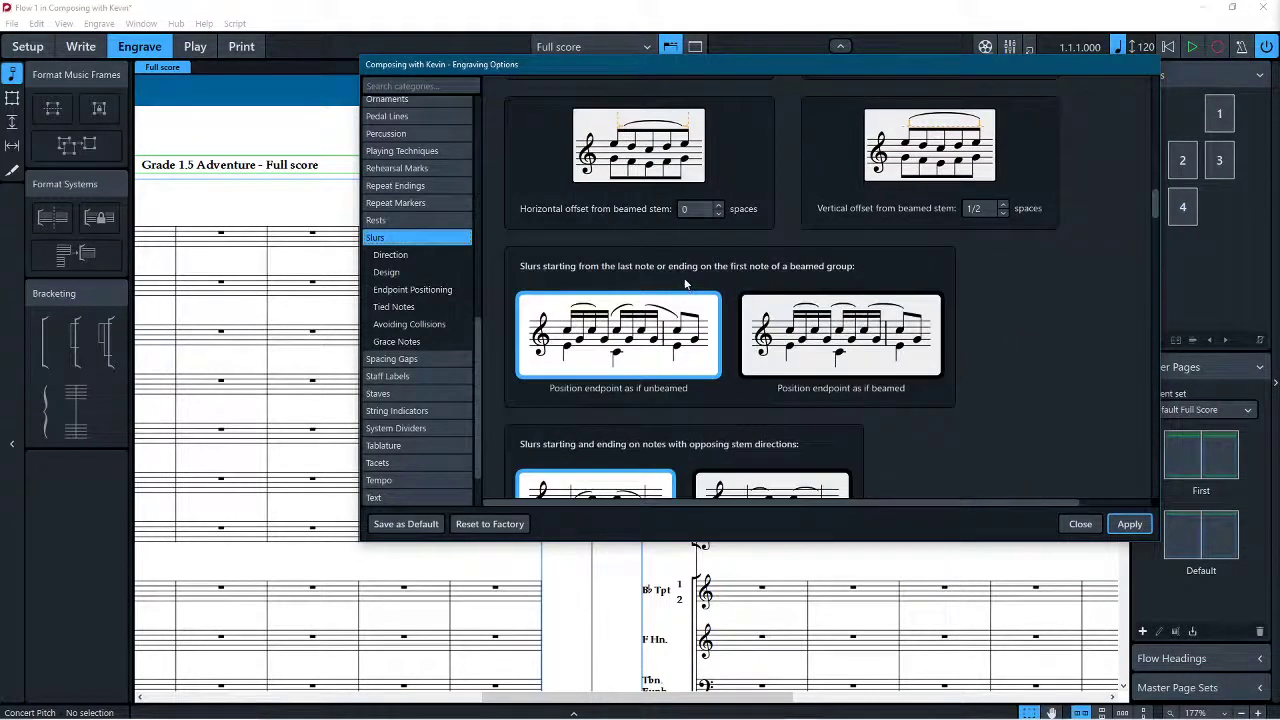
pyautogui.scroll(-3, 677, 292)
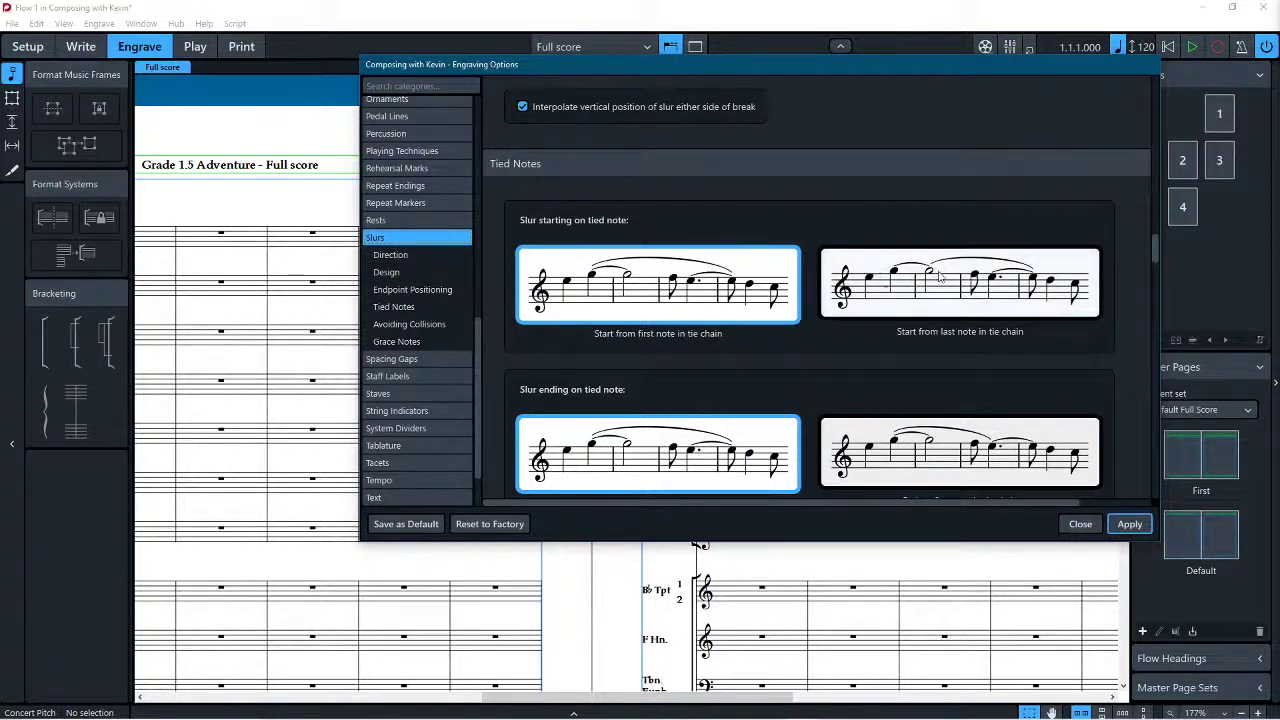
pyautogui.scroll(-2, 930, 300)
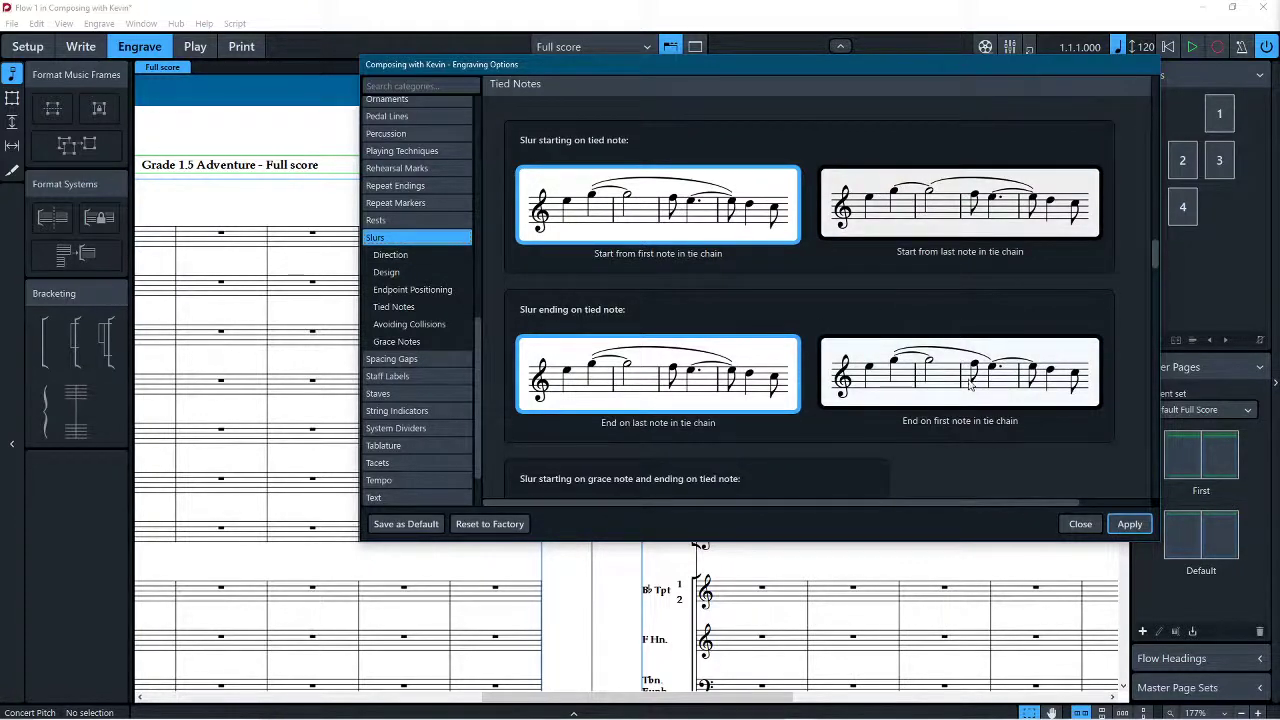
pyautogui.scroll(-6, 712, 353)
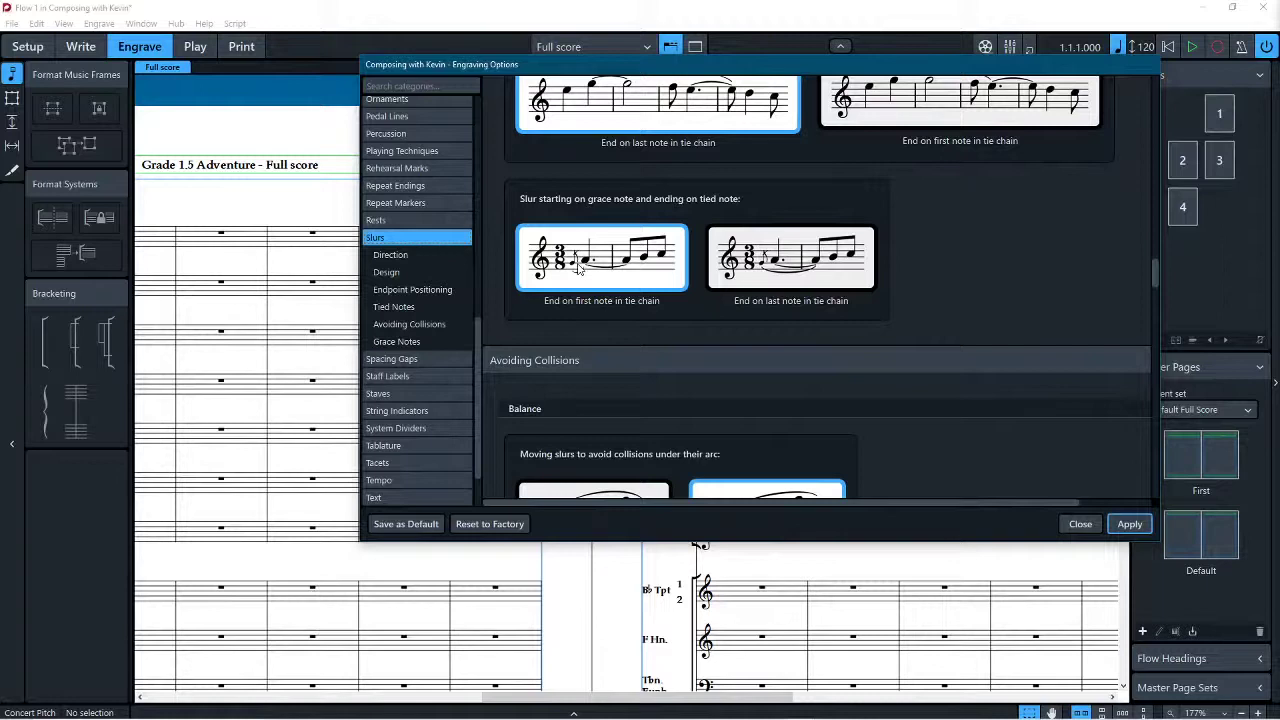
# Step: Set the slur shape adjustment for avoiding collisions under the arc to adjust both shoulders together
pyautogui.scroll(-5, 905, 313)
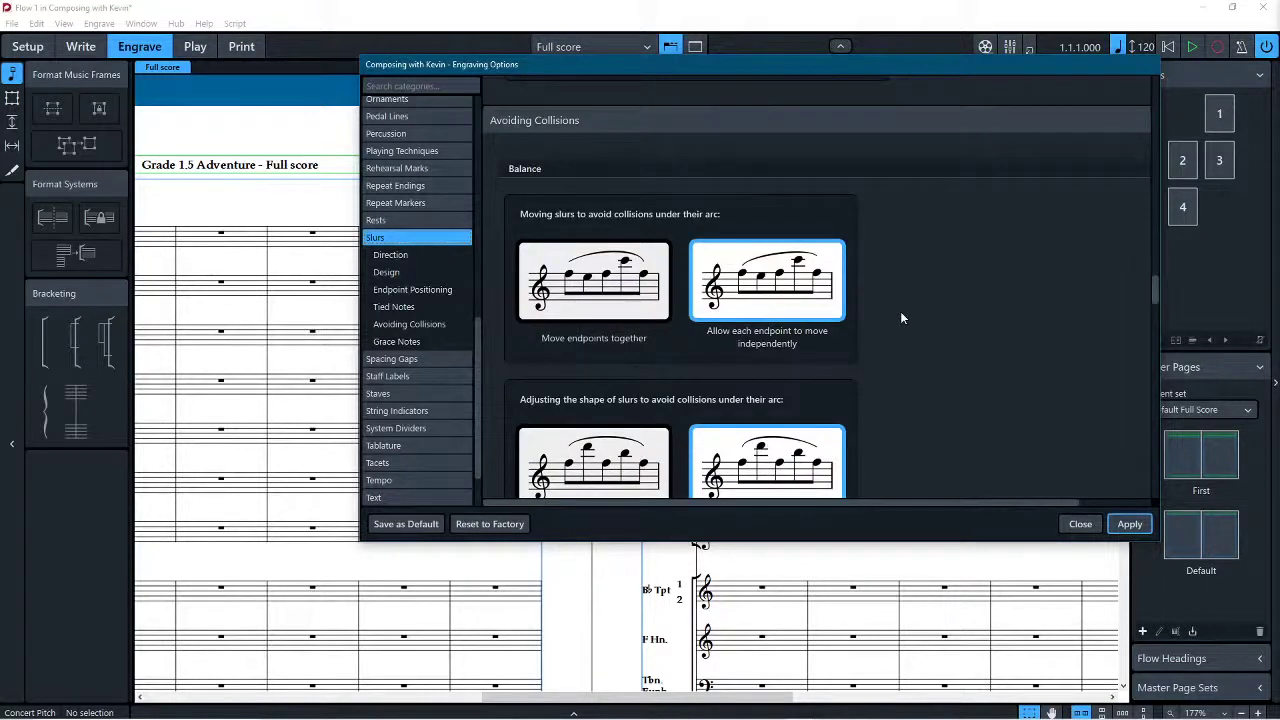
pyautogui.scroll(-3, 894, 316)
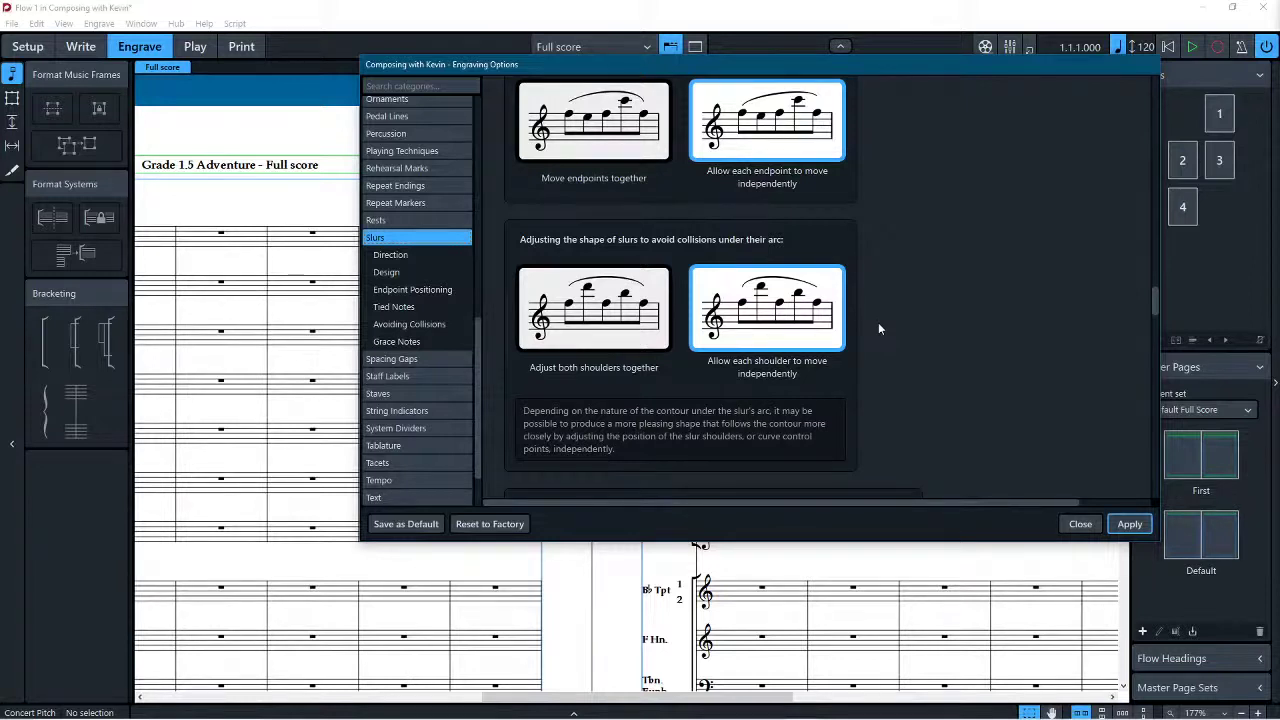
pyautogui.click(578, 317)
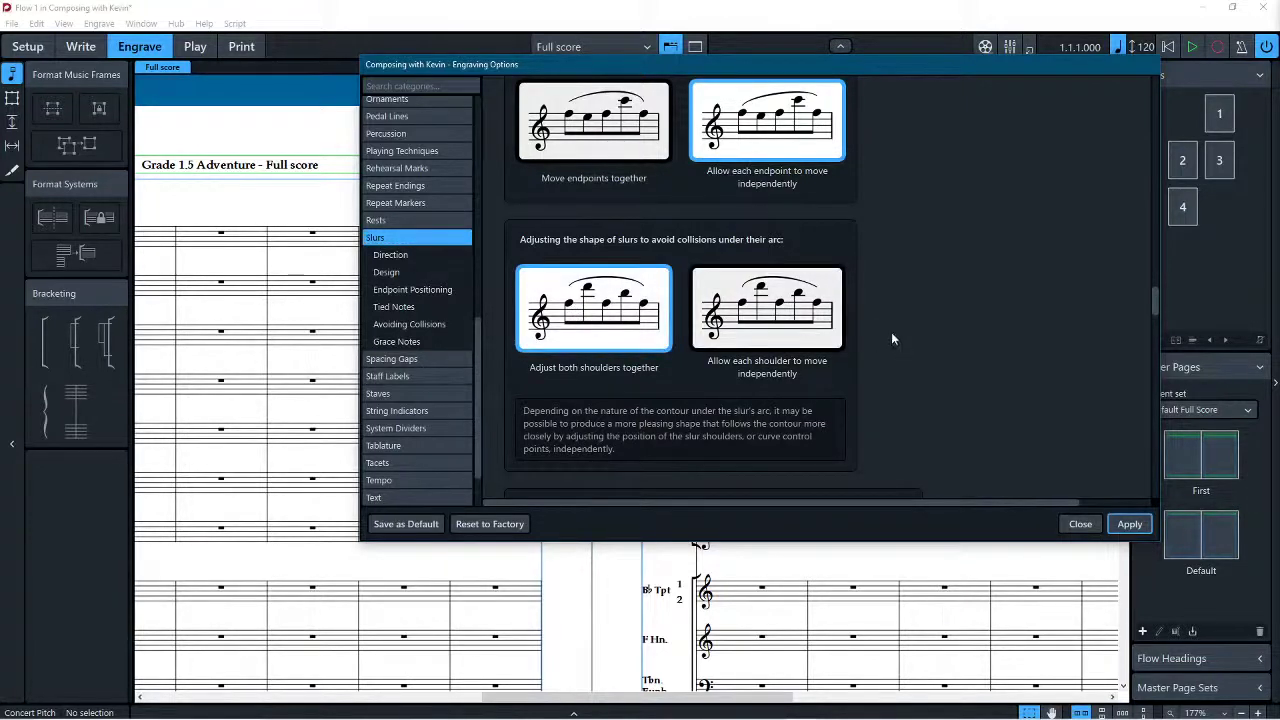
pyautogui.scroll(1, 950, 356)
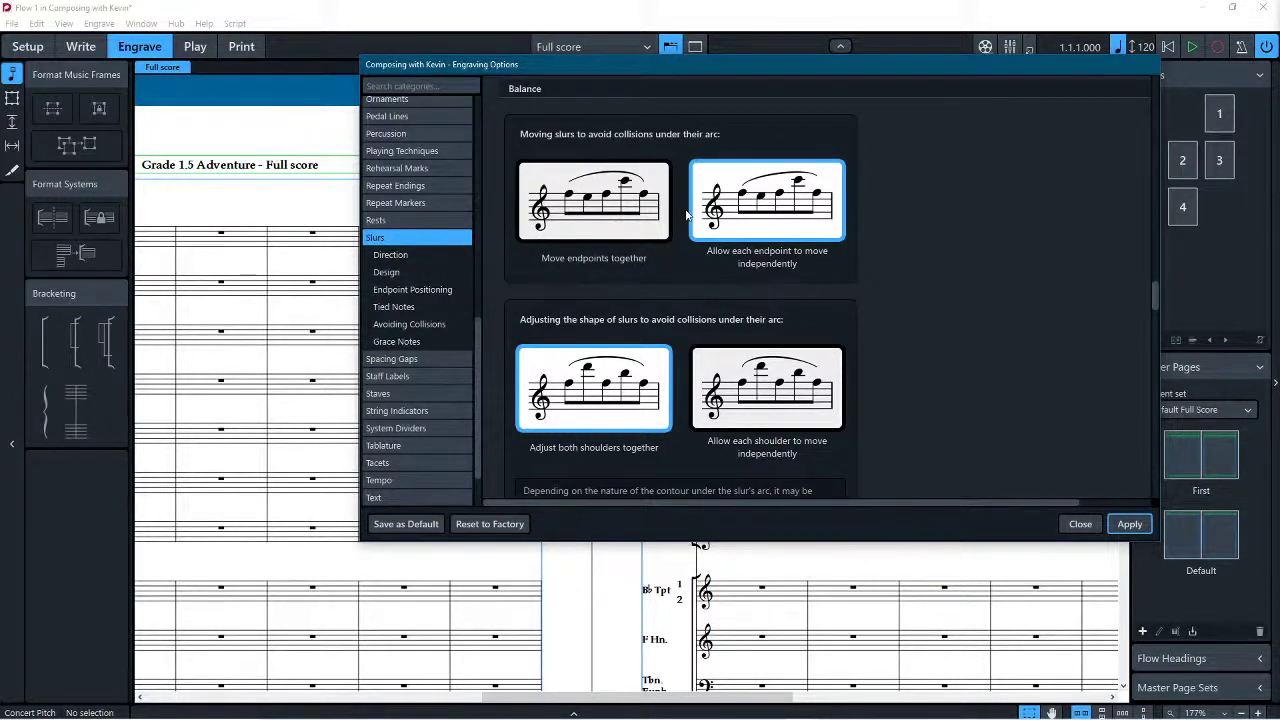
# Step: Disallow slurs from bisecting the stem of a flat when their curvature passes close to it
pyautogui.scroll(-10, 686, 214)
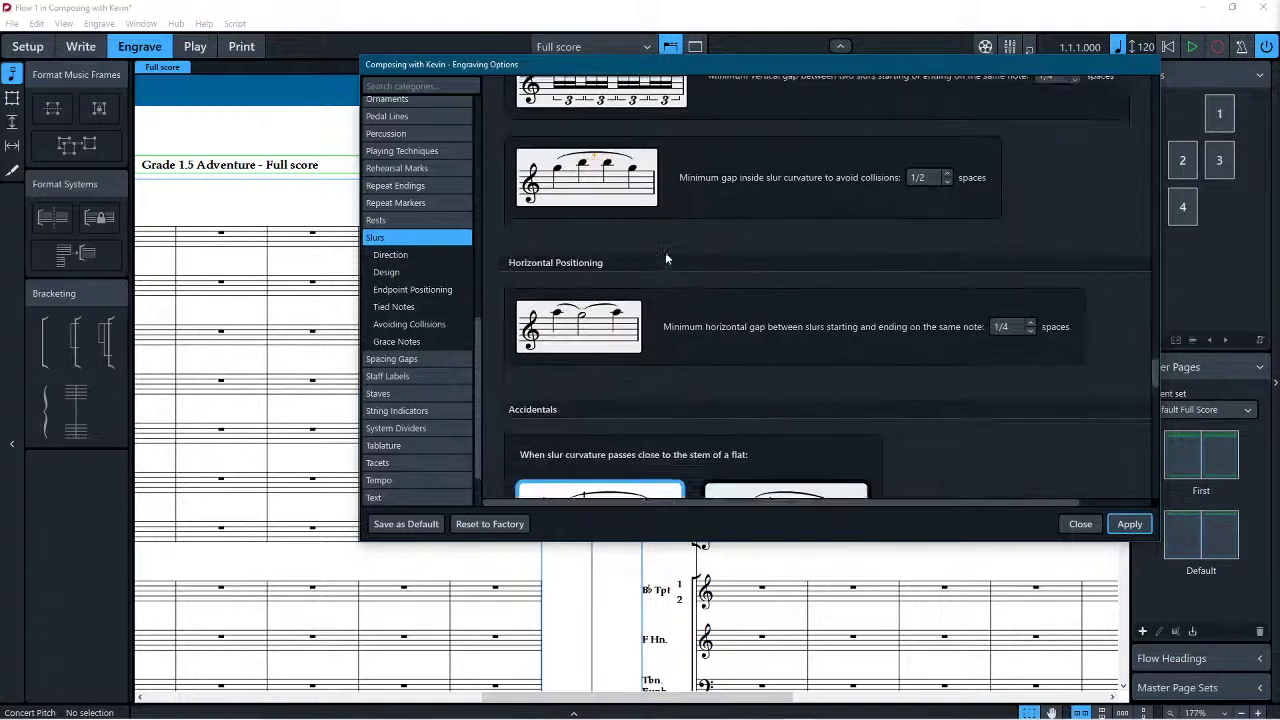
pyautogui.scroll(-3, 665, 252)
pyautogui.scroll(2, 661, 242)
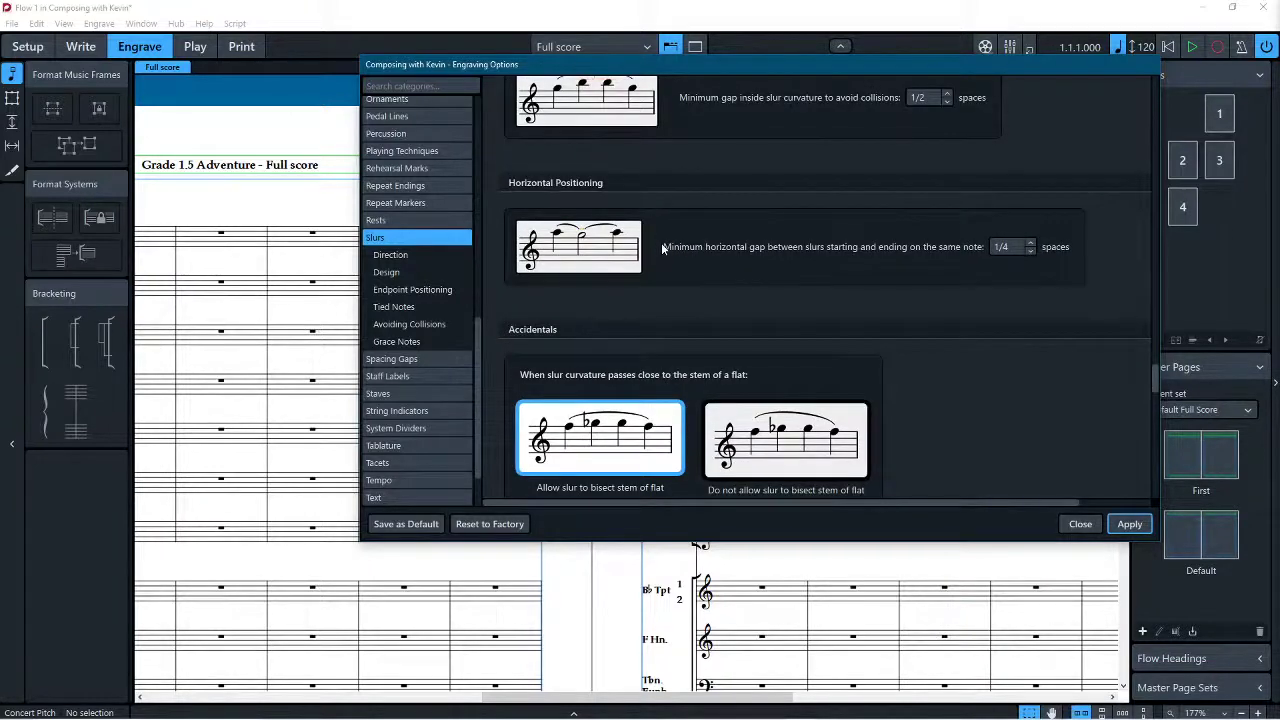
pyautogui.scroll(-3, 661, 243)
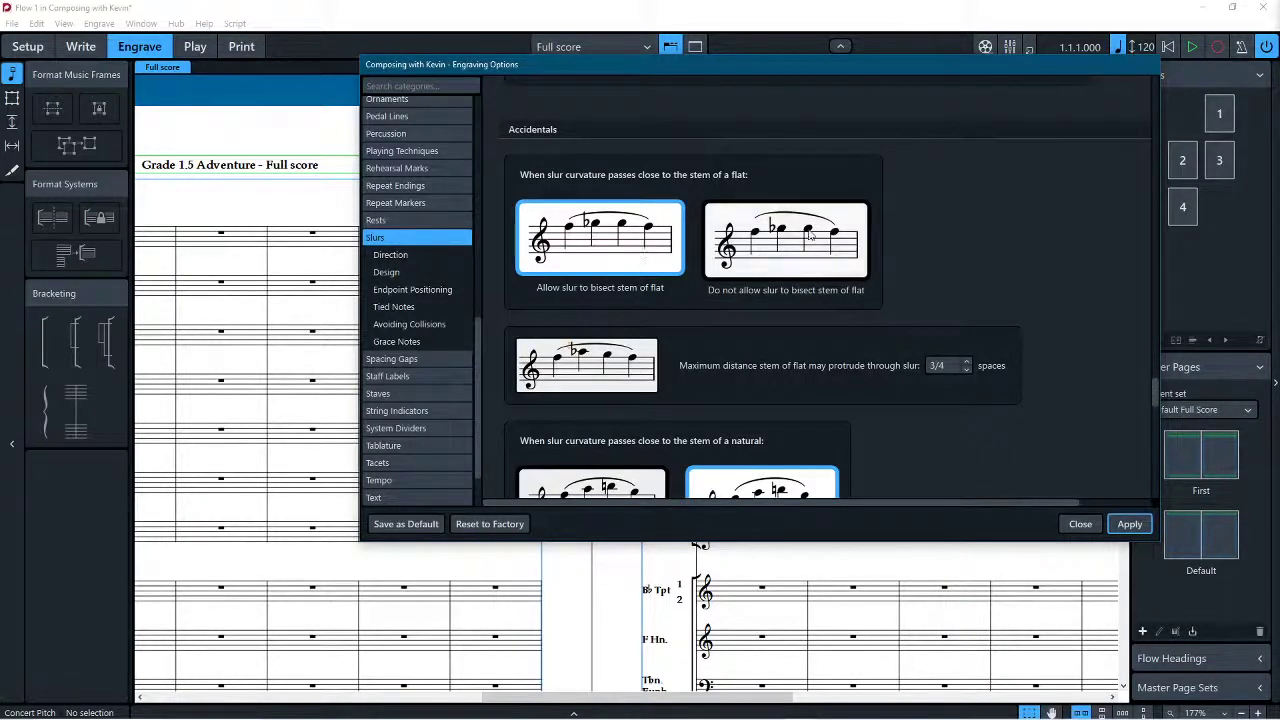
pyautogui.click(755, 240)
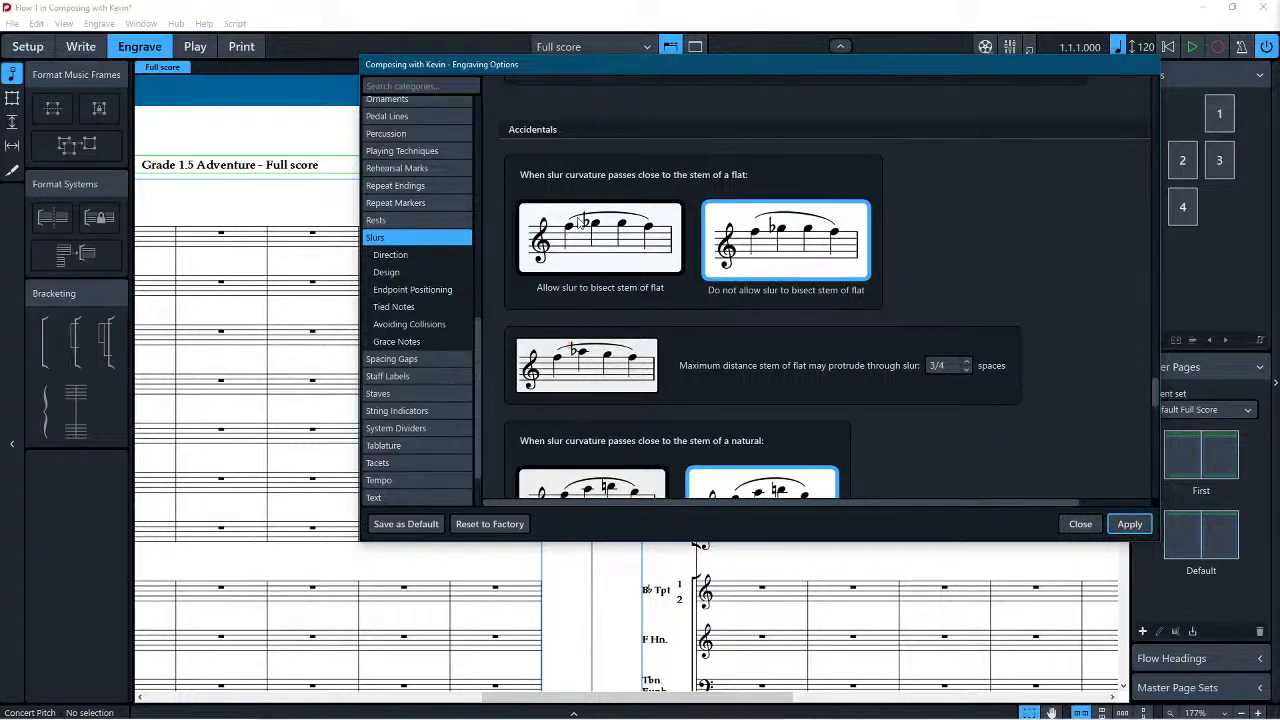
# Step: Review the slur options for stems of naturals, cross-staff collisions and grace note offsets
pyautogui.scroll(-2, 580, 222)
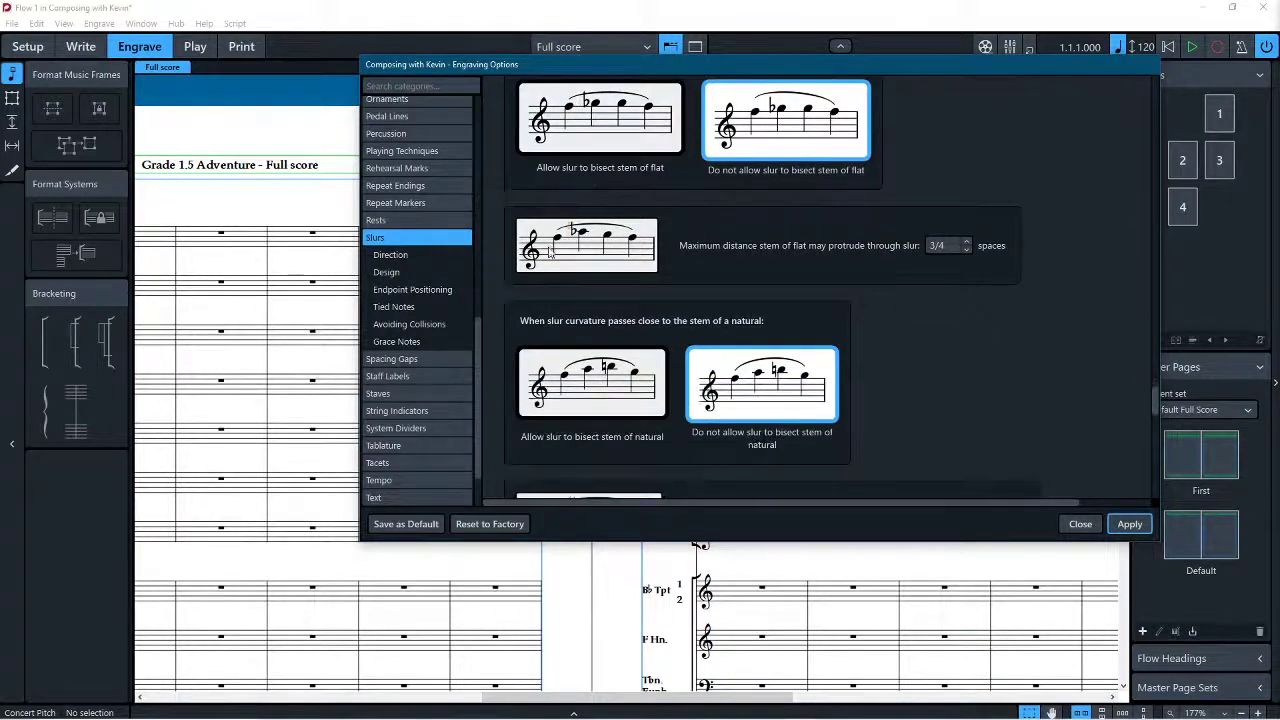
pyautogui.scroll(-2, 552, 255)
pyautogui.scroll(-8, 548, 280)
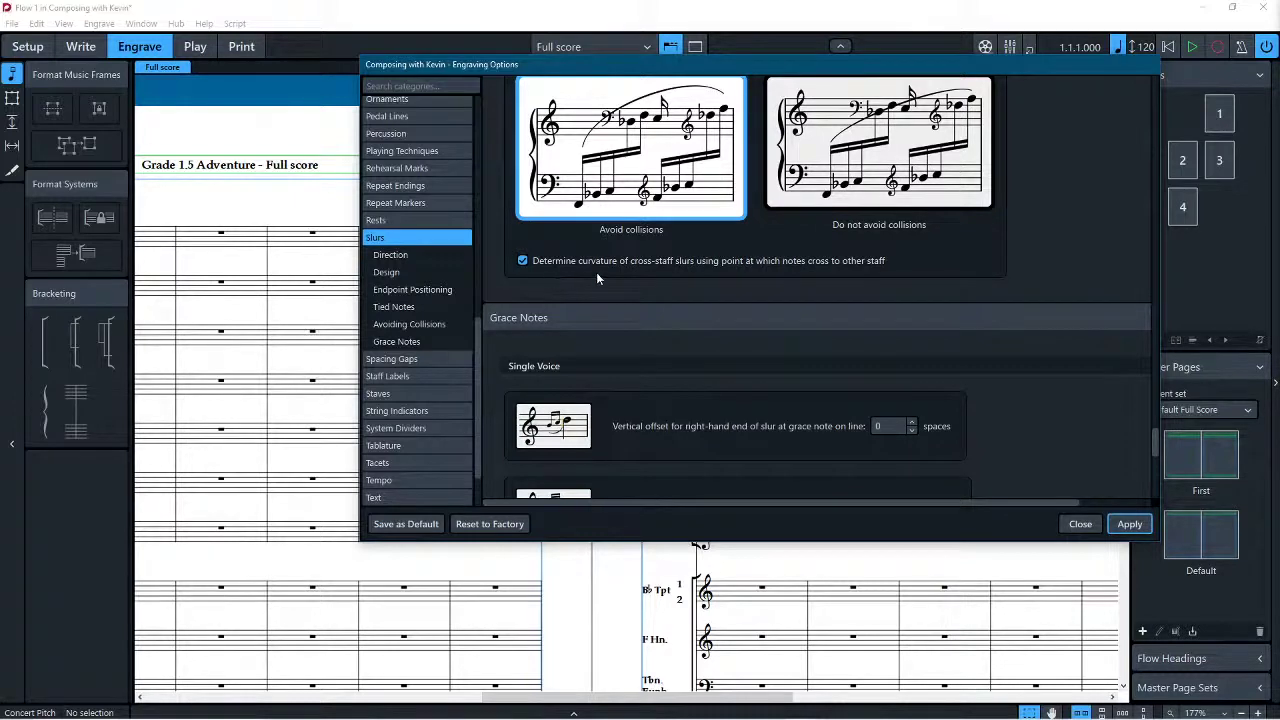
pyautogui.scroll(-5, 675, 143)
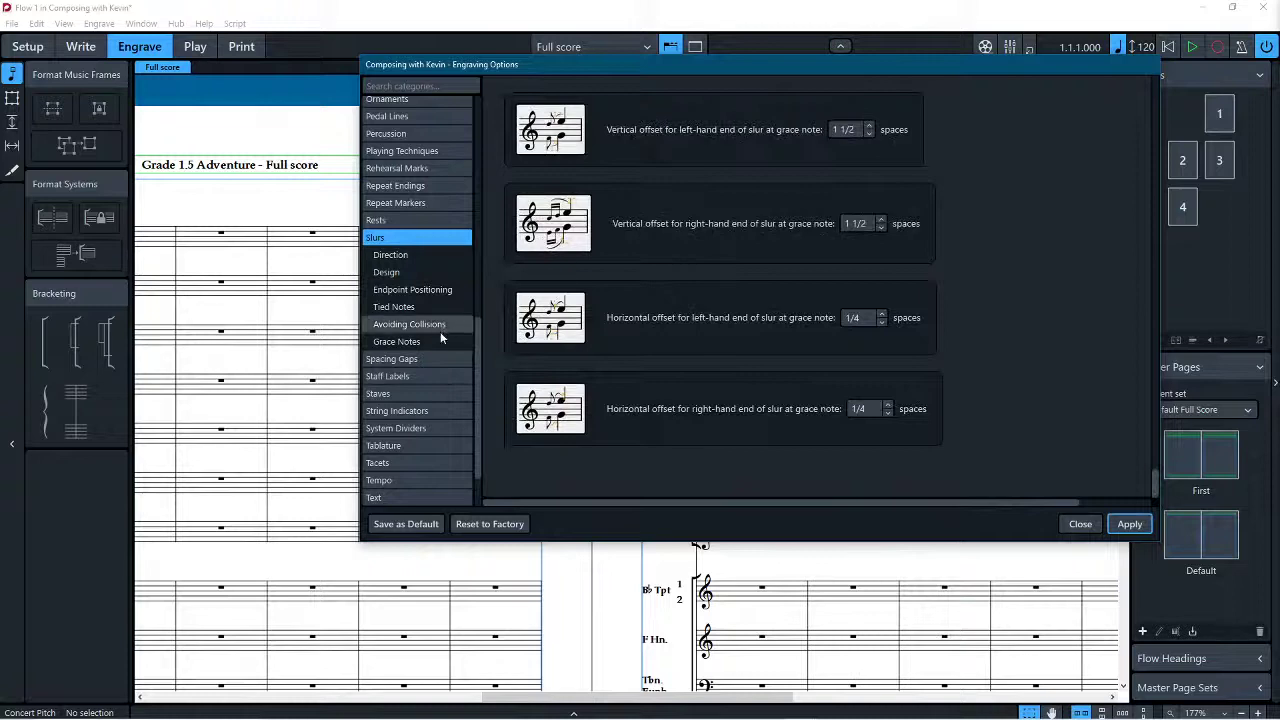
# Step: Review the Spacing Gaps options for barlines, clefs, key signatures, repeat barlines and cues
pyautogui.click(435, 360)
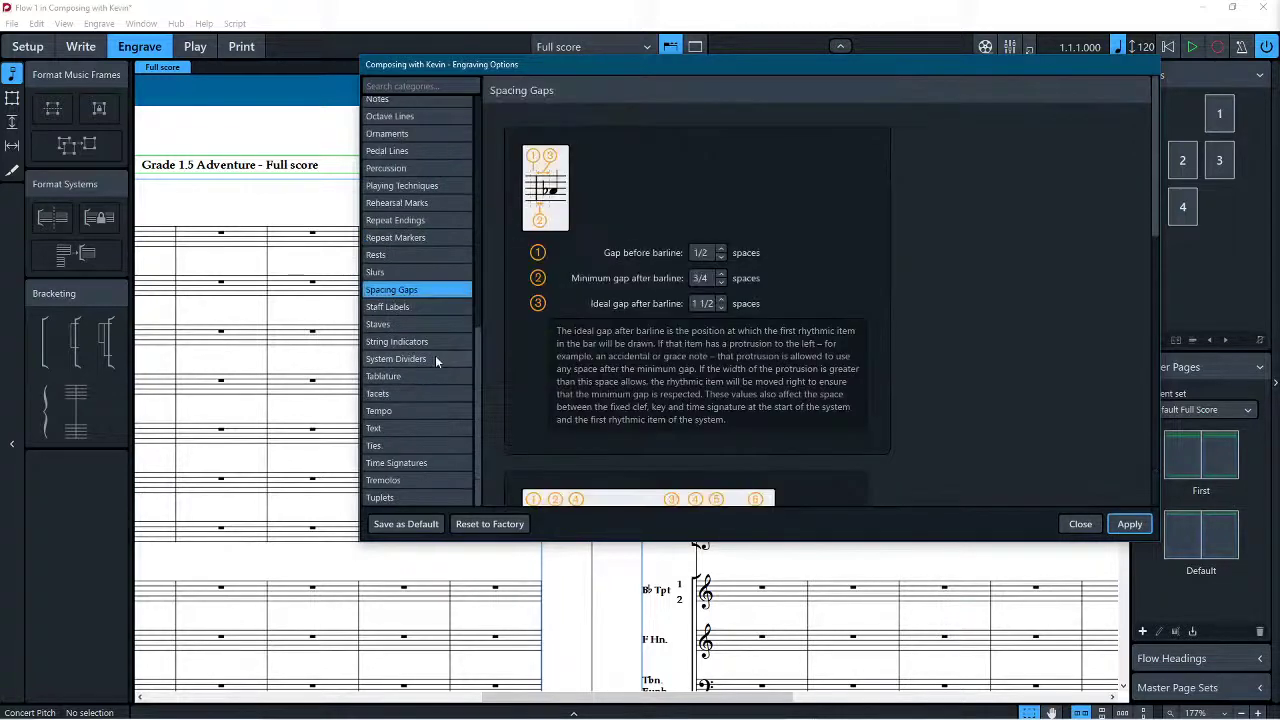
pyautogui.scroll(-3, 747, 240)
pyautogui.scroll(-5, 747, 233)
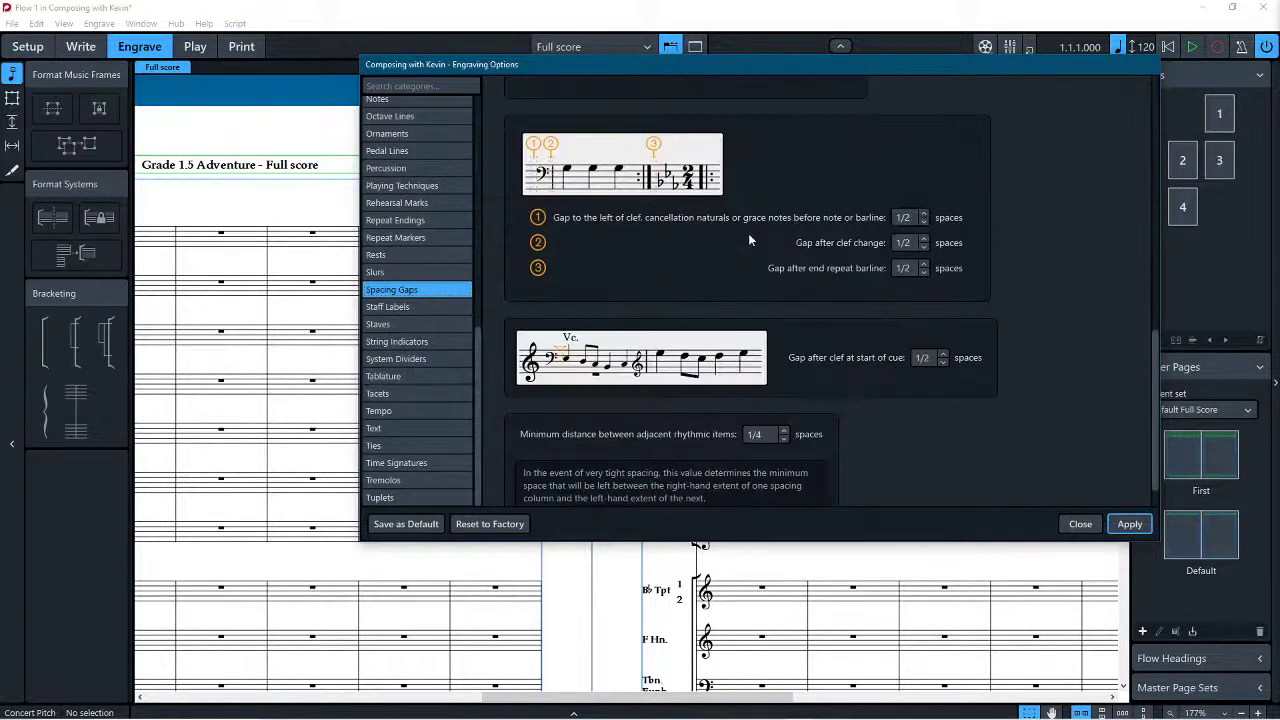
pyautogui.scroll(6, 750, 228)
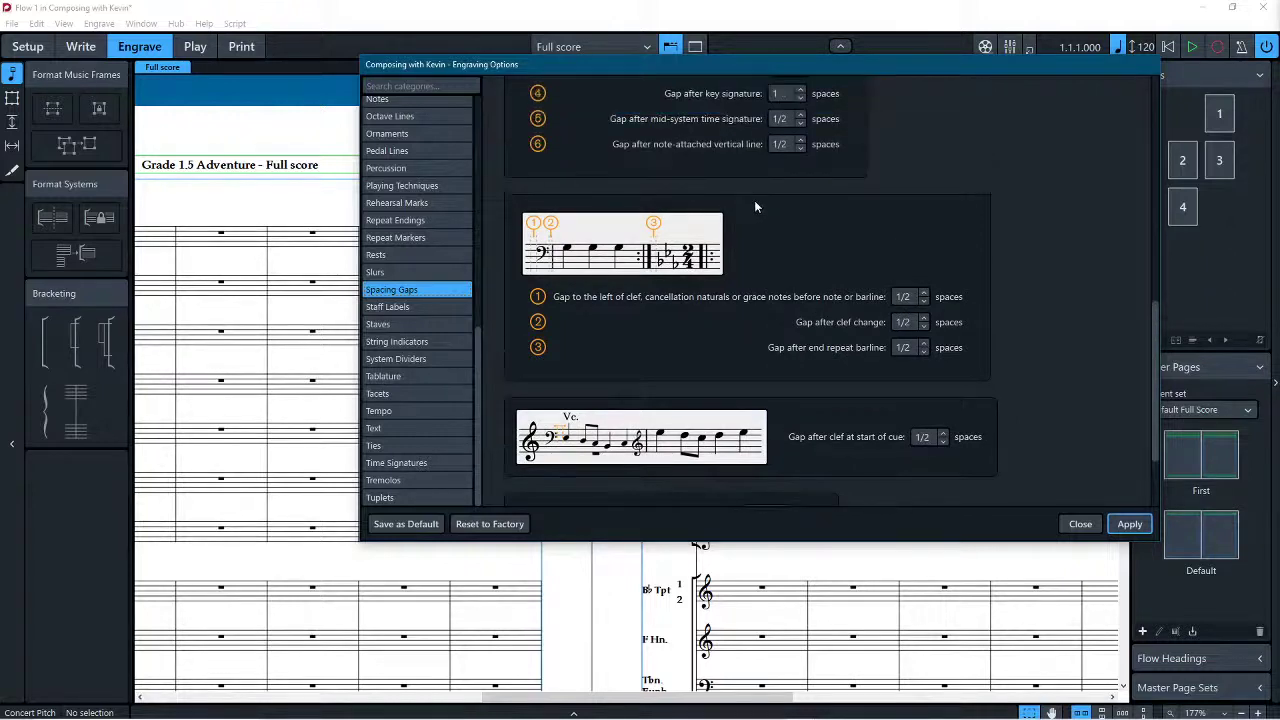
pyautogui.scroll(5, 746, 212)
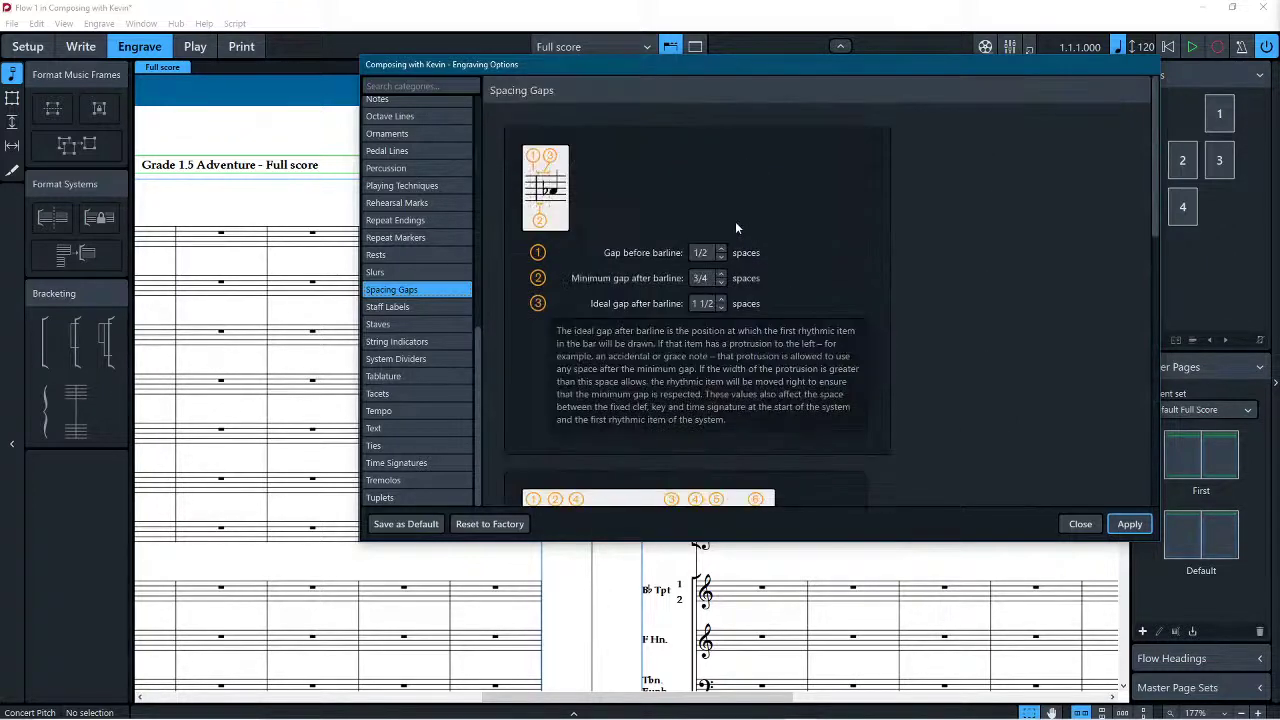
# Step: Review the Staff Labels options for label distances, numbering of solo, condensed and section players, and vocal label case
pyautogui.click(456, 306)
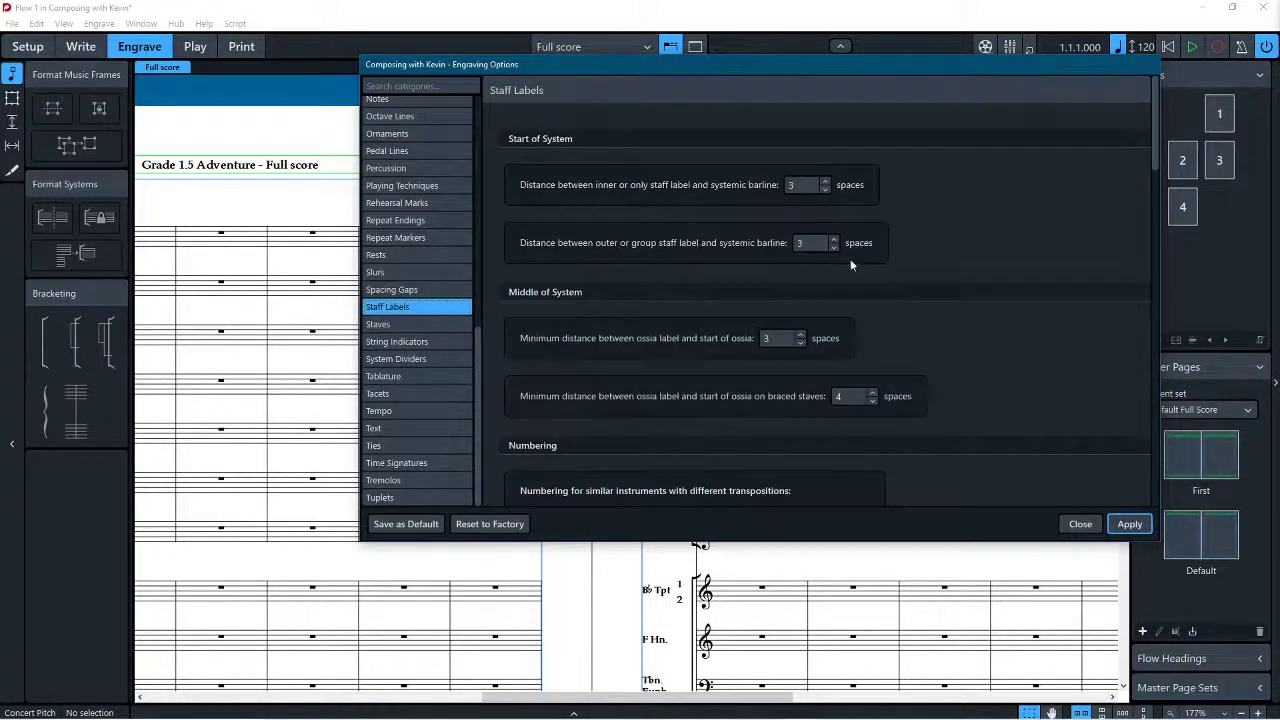
pyautogui.scroll(-4, 859, 262)
pyautogui.scroll(-3, 866, 258)
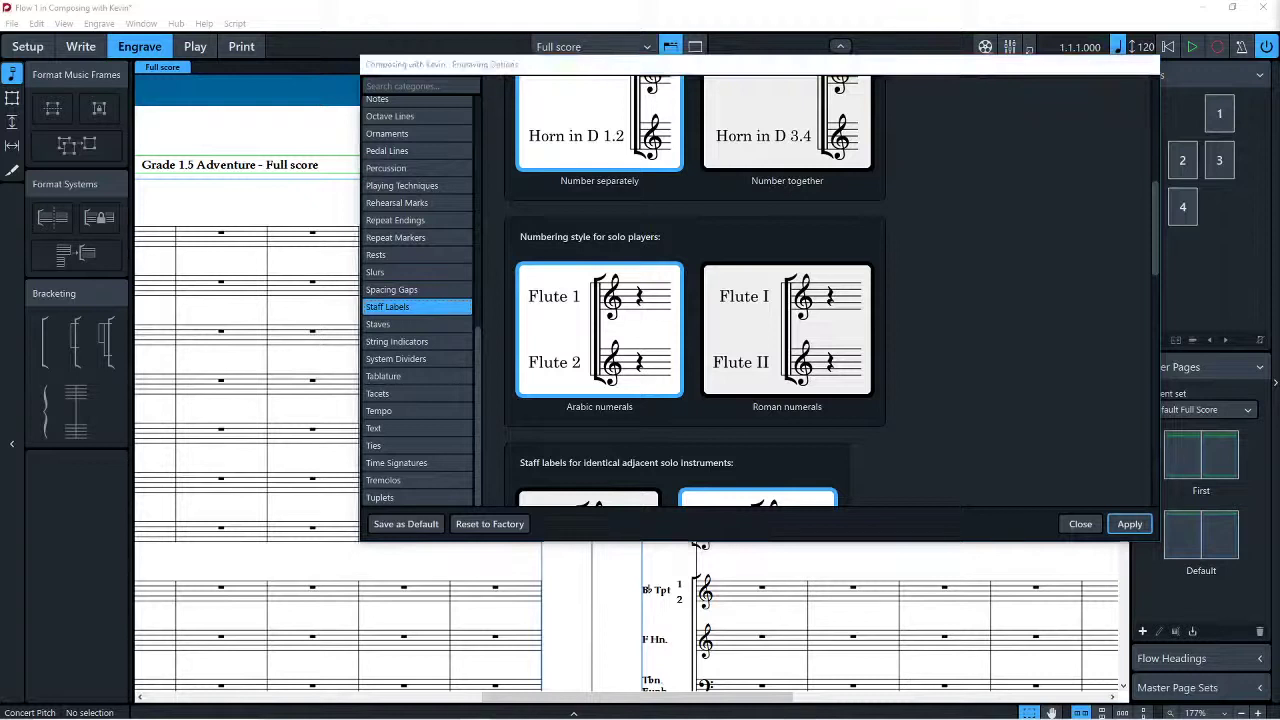
pyautogui.scroll(-5, 693, 427)
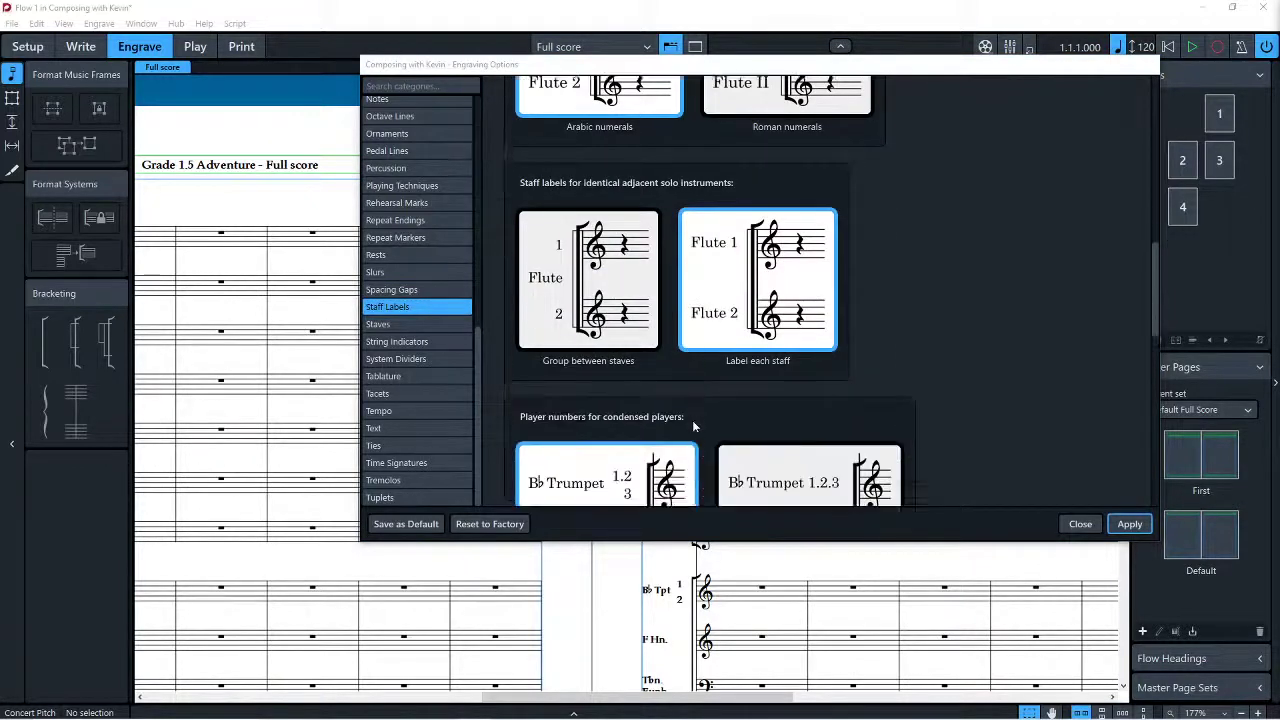
pyautogui.scroll(-4, 693, 427)
pyautogui.scroll(-2, 600, 288)
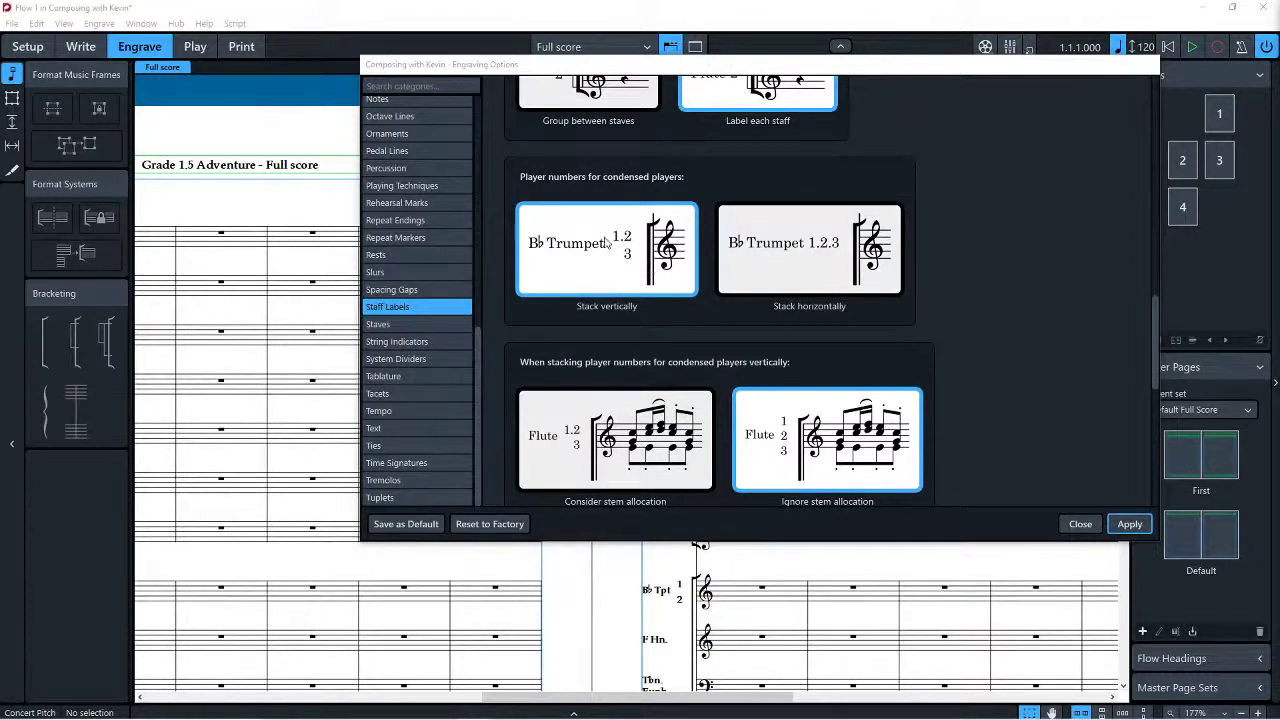
pyautogui.scroll(-1, 820, 464)
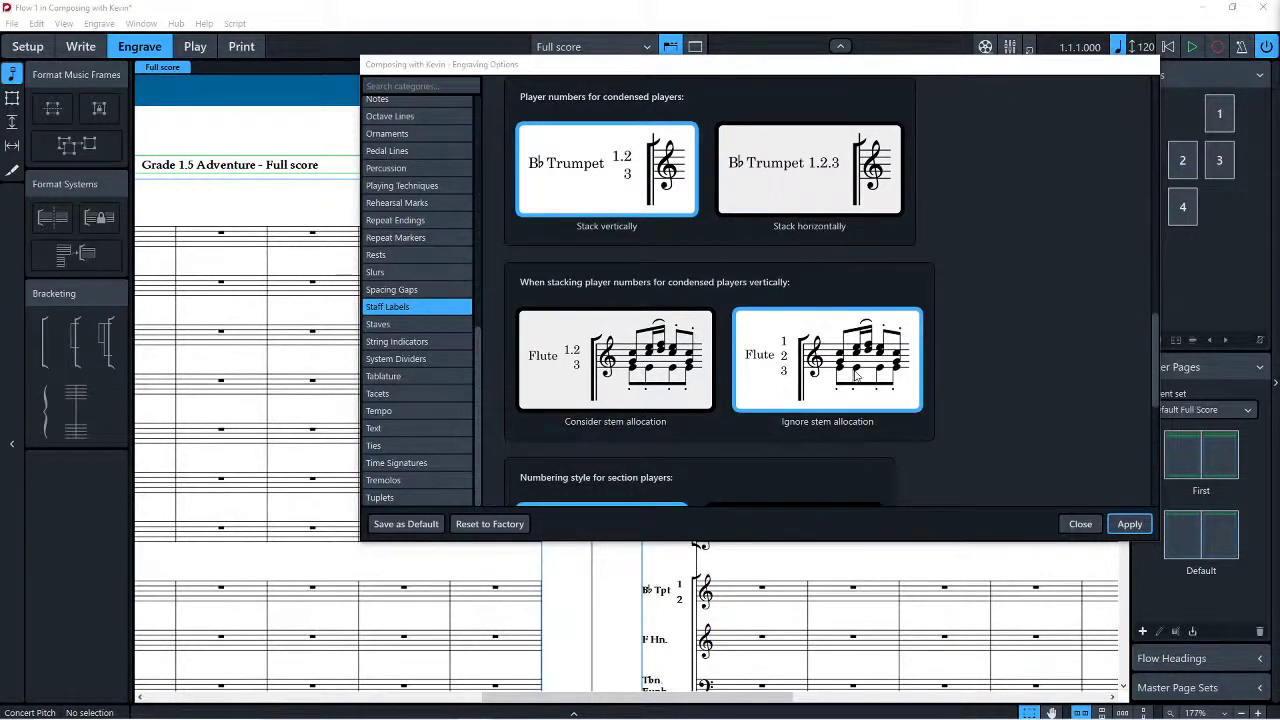
pyautogui.scroll(-2, 806, 356)
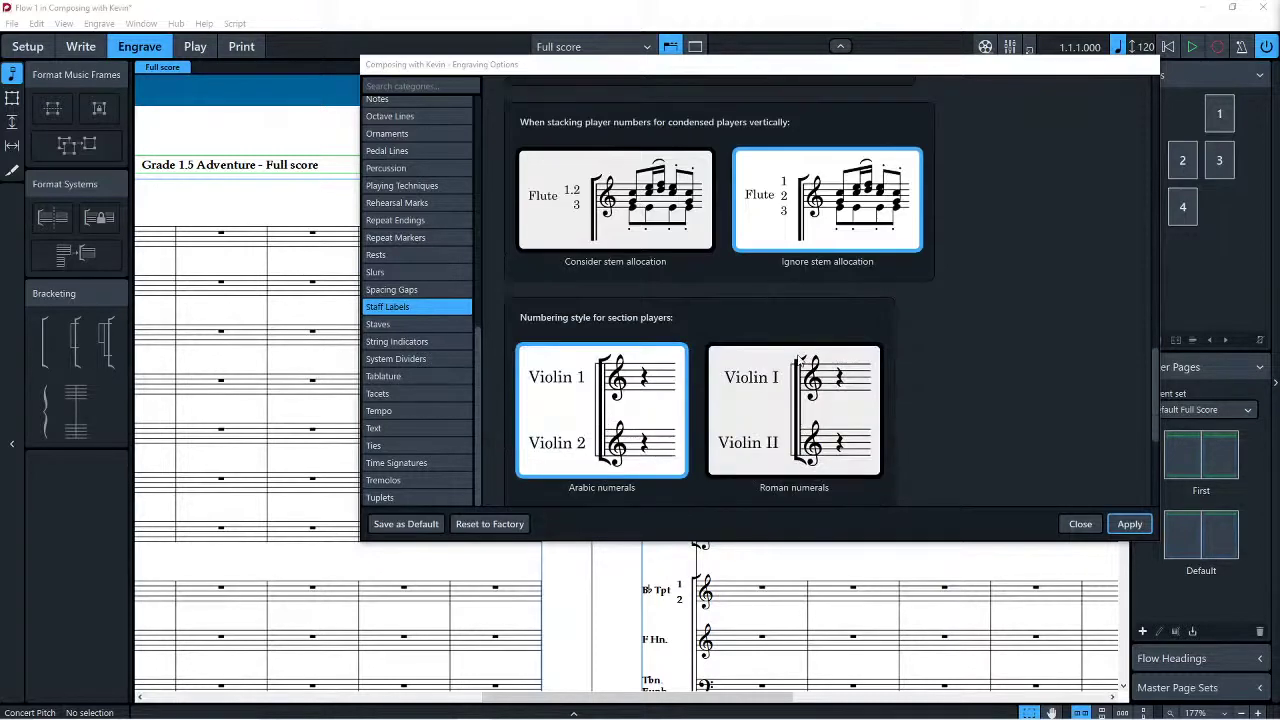
pyautogui.scroll(-2, 602, 404)
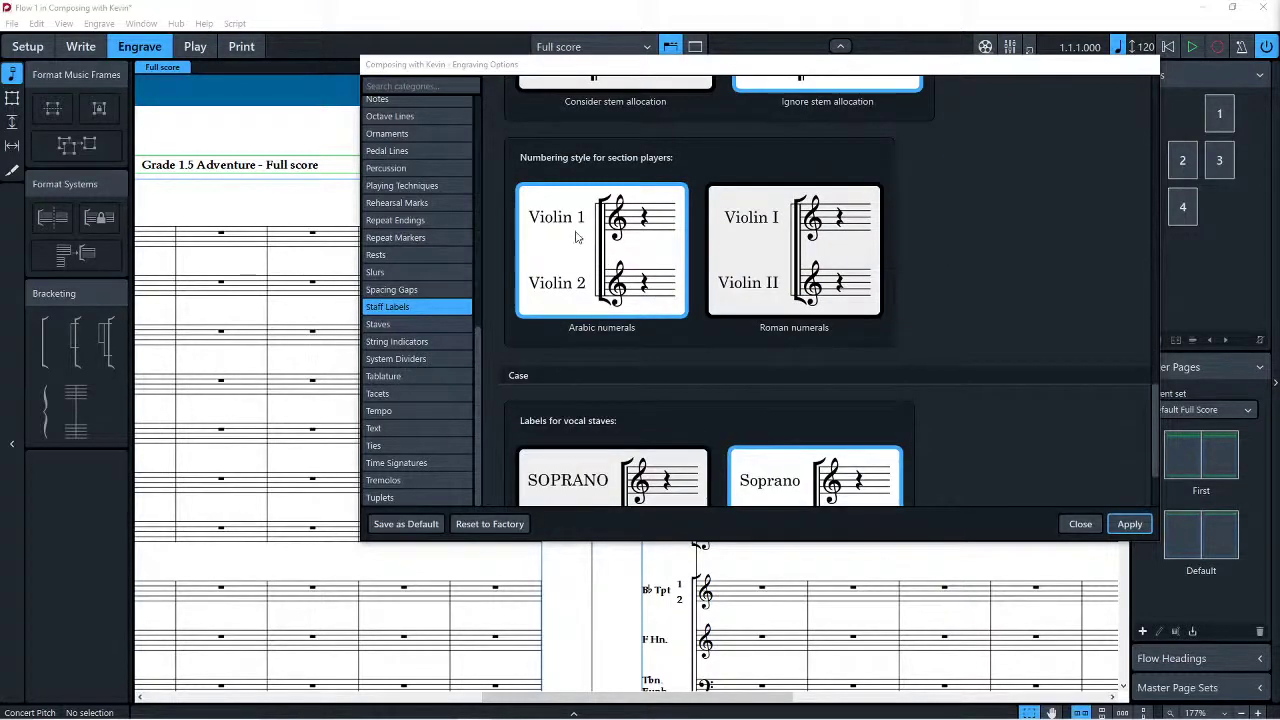
pyautogui.scroll(-2, 577, 230)
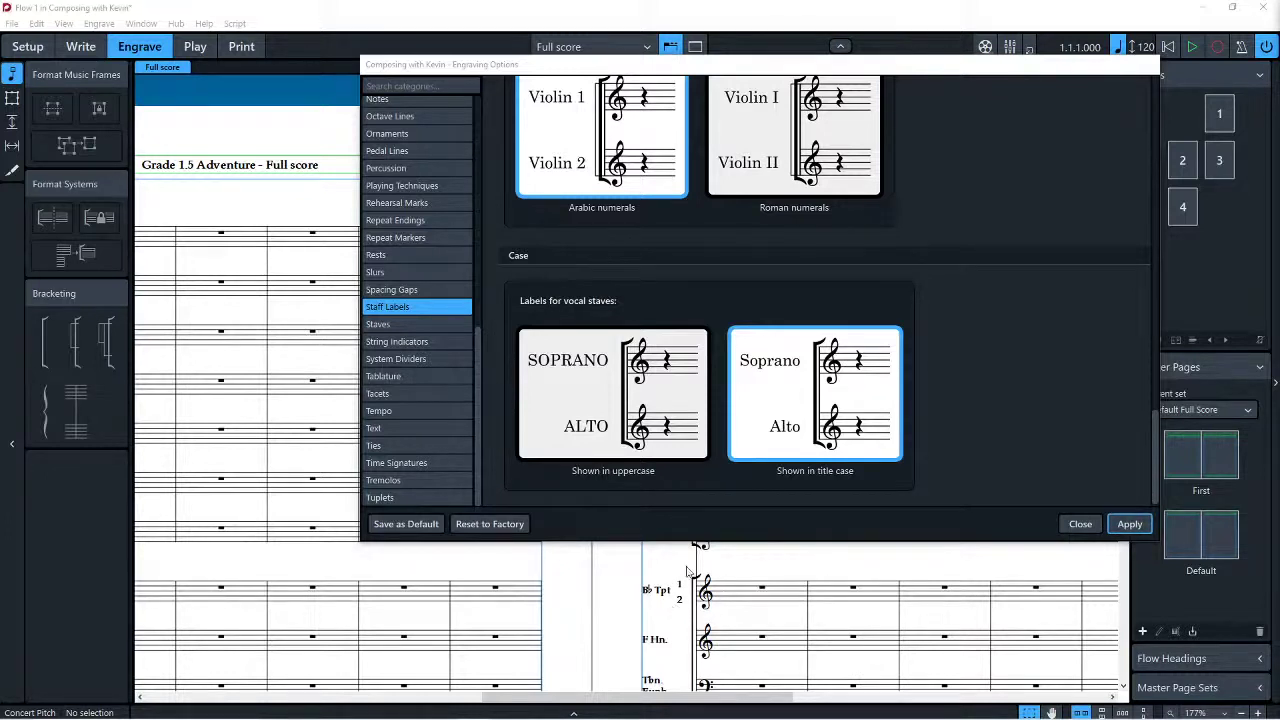
pyautogui.scroll(2, 632, 297)
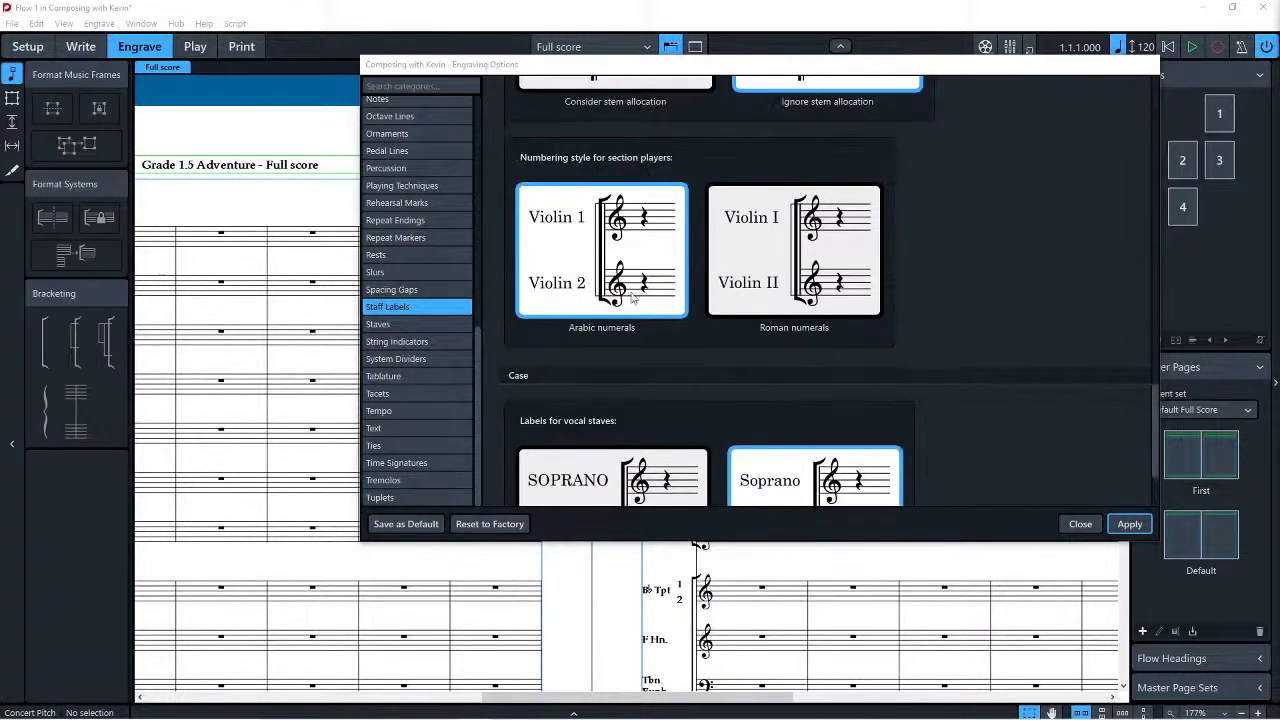
pyautogui.scroll(2, 625, 260)
pyautogui.scroll(2, 616, 240)
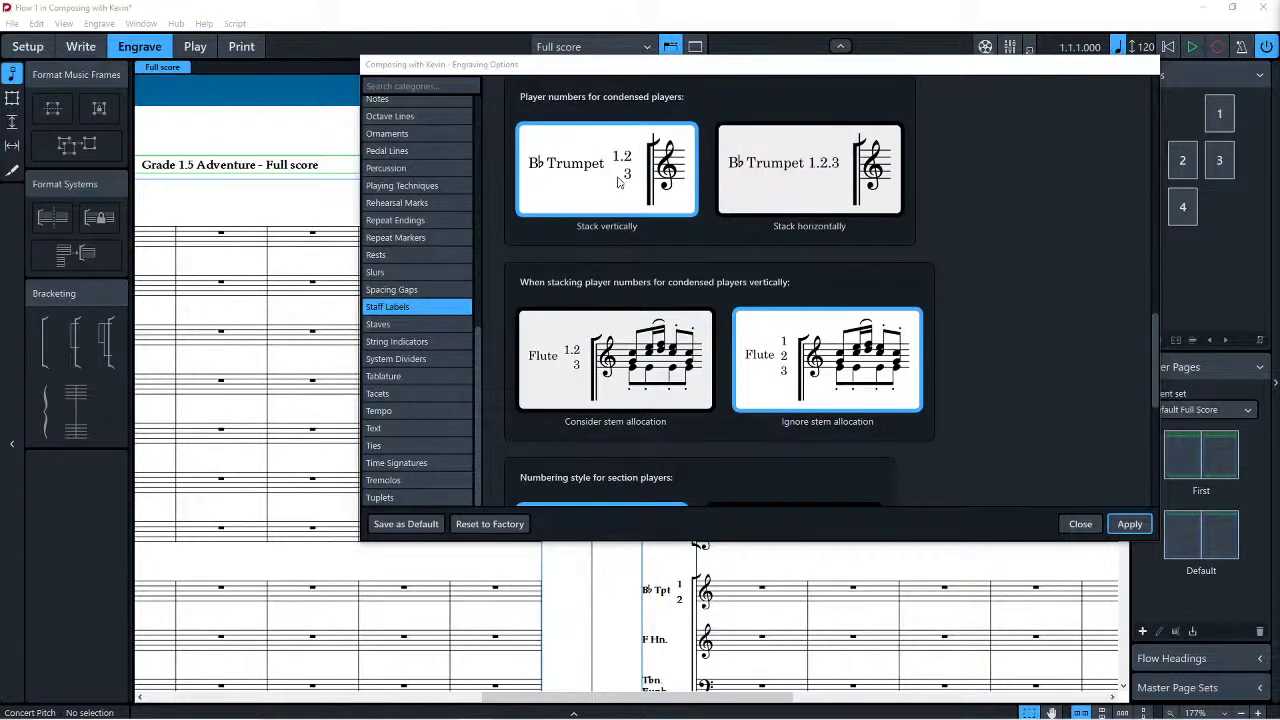
# Step: Try stacking condensed player numbers horizontally and considering stem allocation for vertical stacking, applying both changes
pyautogui.scroll(2, 743, 236)
pyautogui.scroll(-1, 790, 260)
pyautogui.click(778, 276)
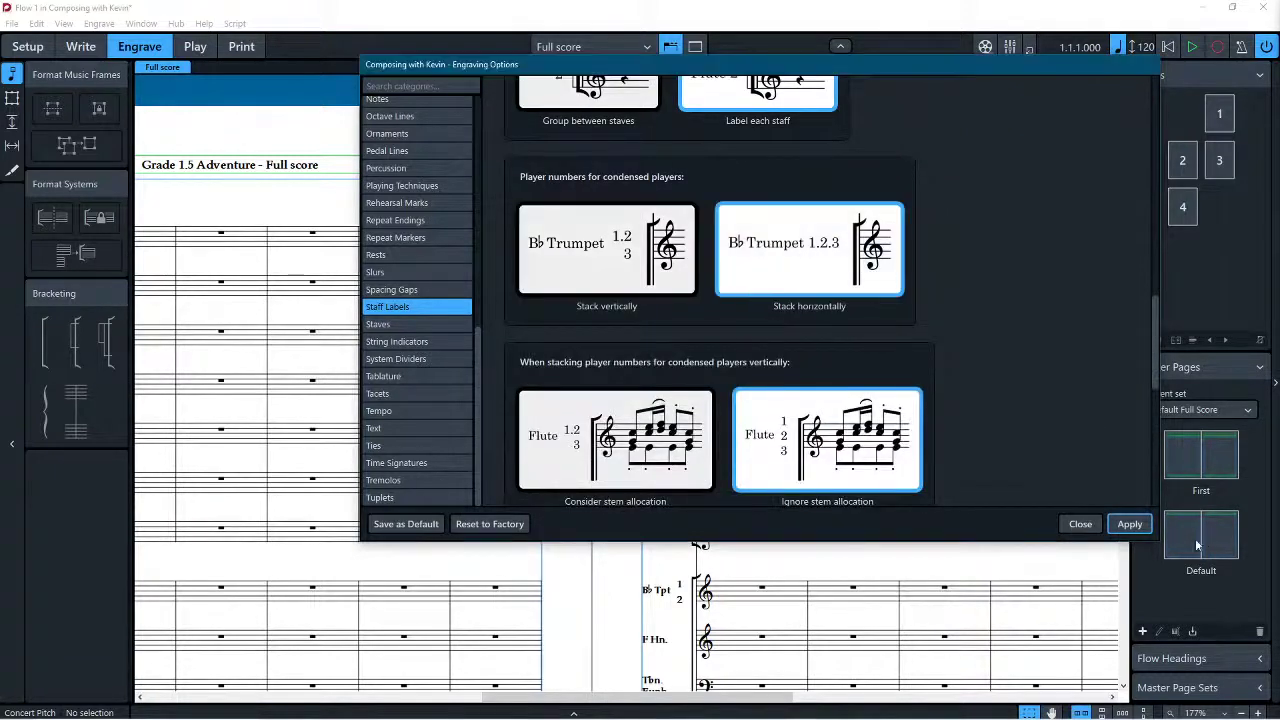
pyautogui.click(1126, 526)
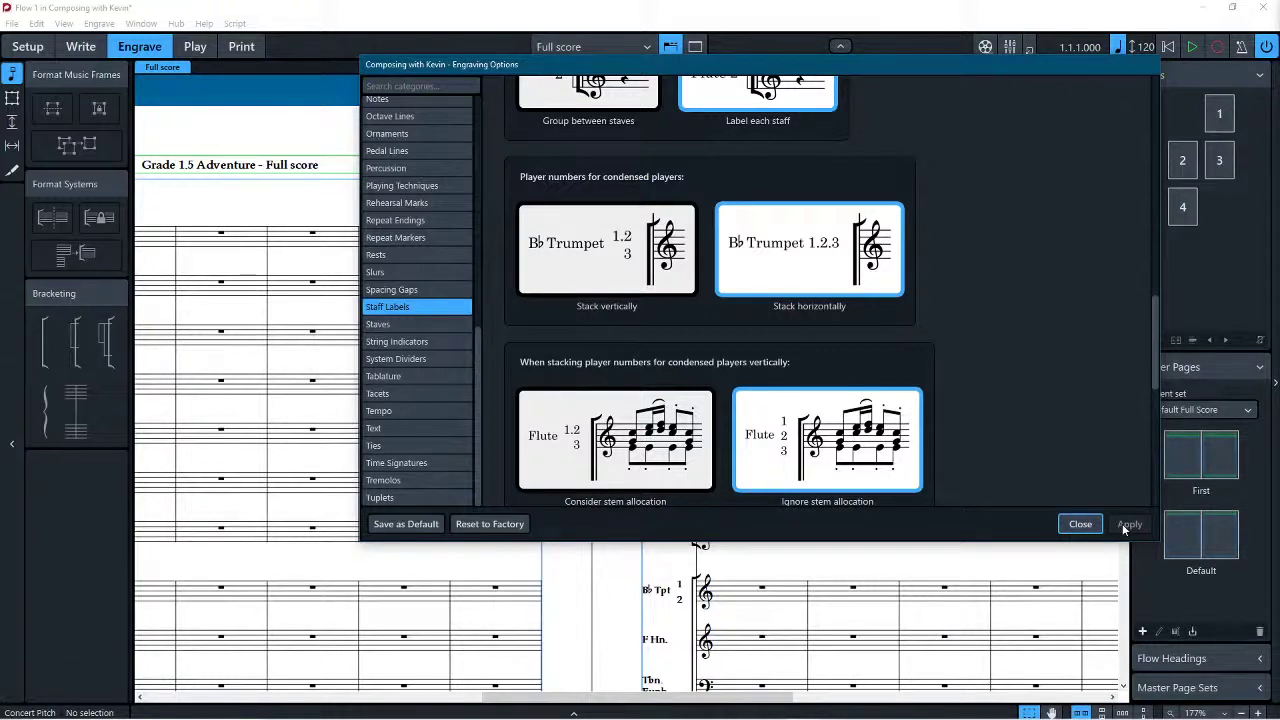
pyautogui.scroll(-2, 815, 395)
pyautogui.click(690, 368)
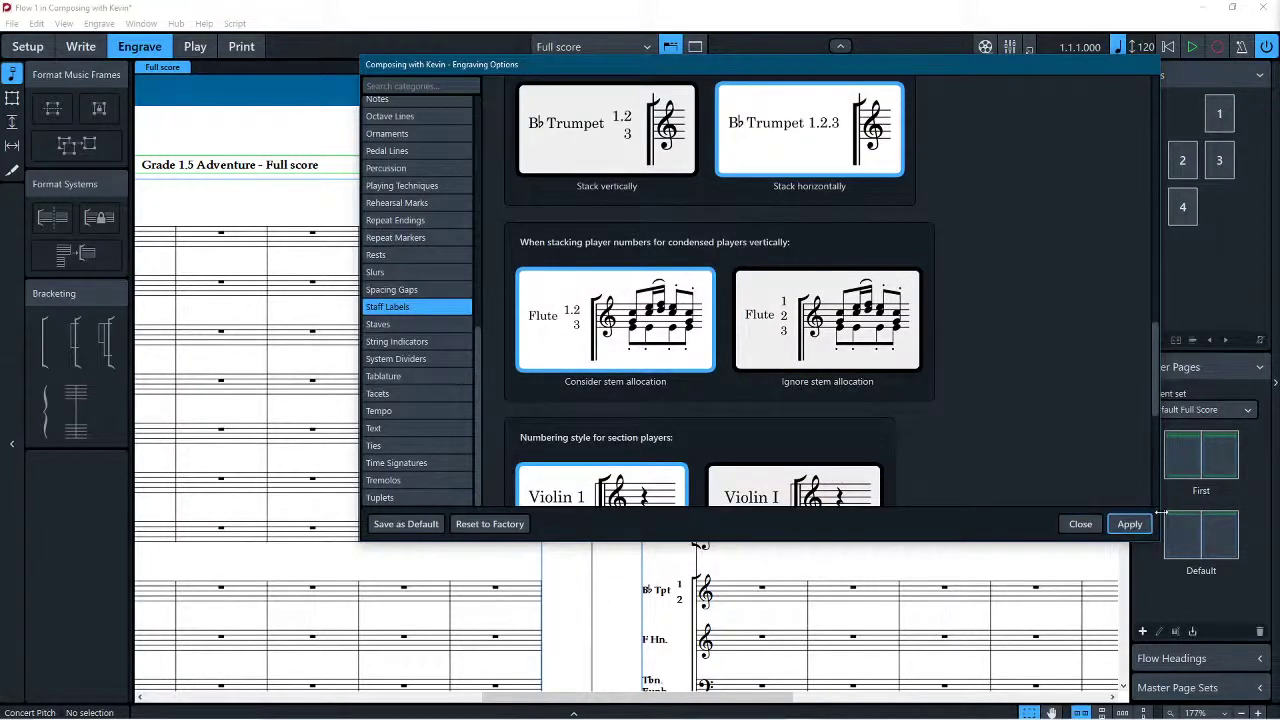
pyautogui.click(1128, 525)
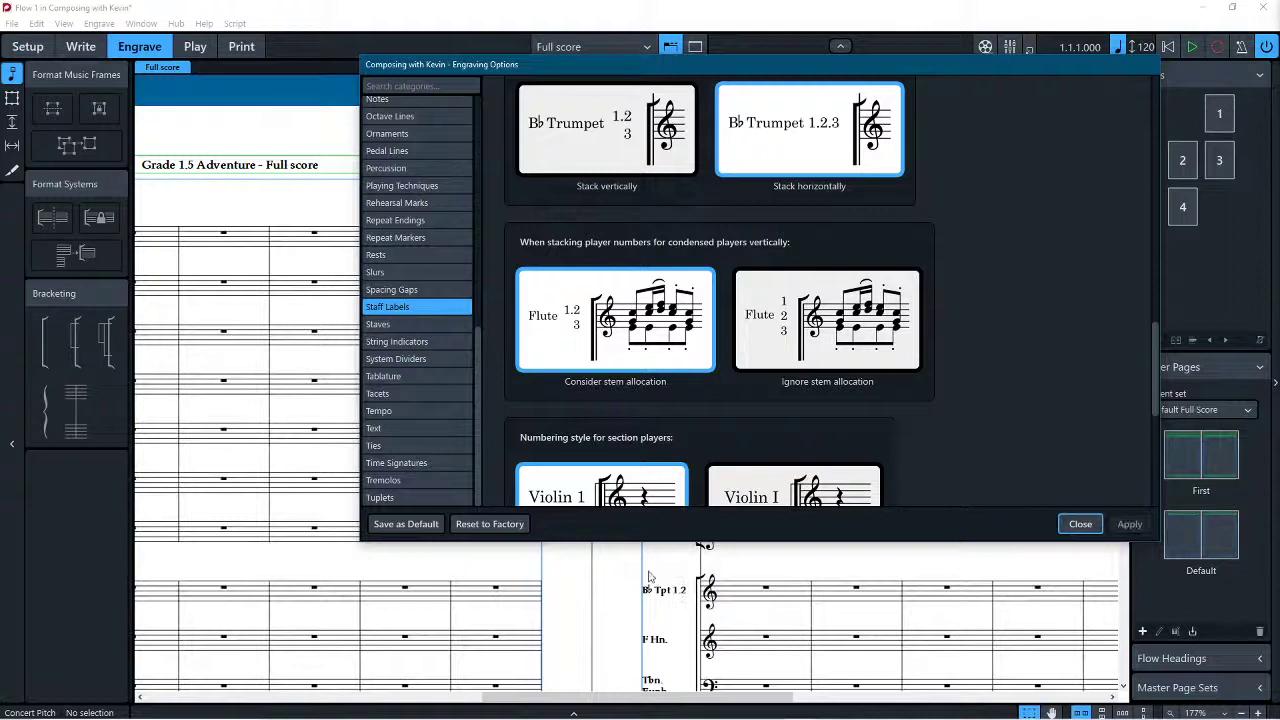
# Step: Set condensed player numbers back to stacking vertically with stem allocation ignored, and apply the options
pyautogui.click(822, 350)
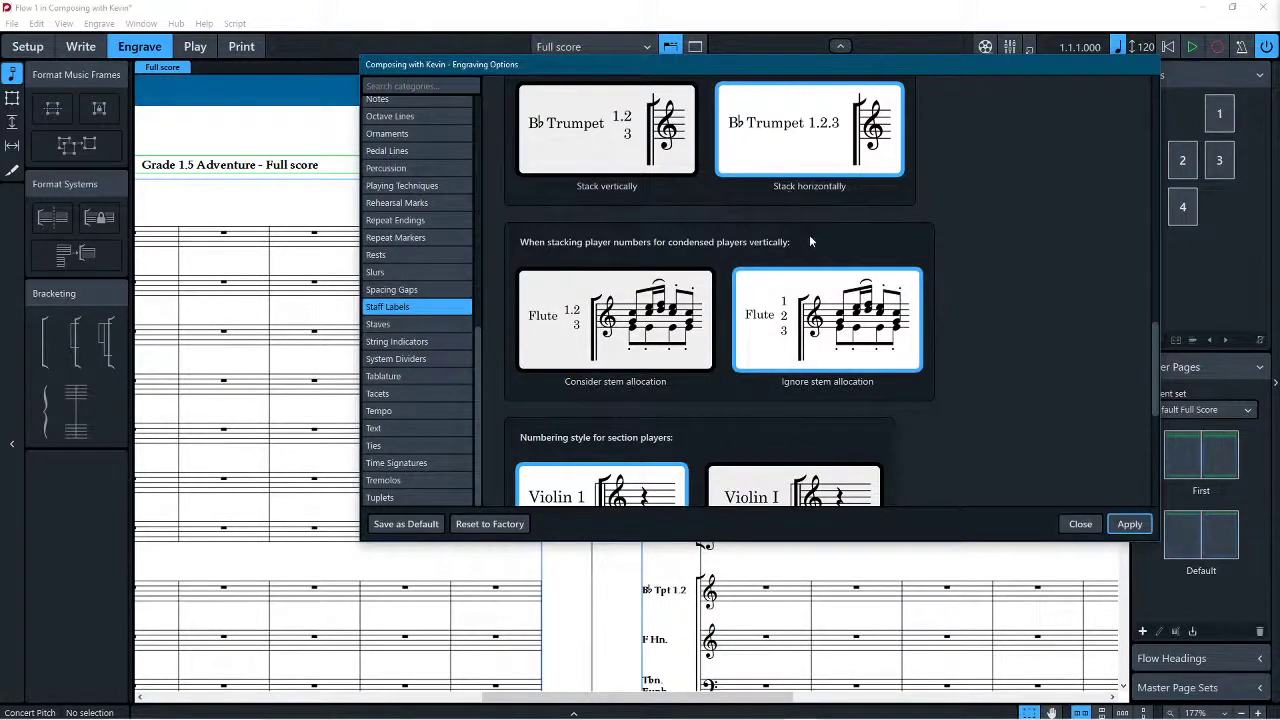
pyautogui.click(606, 130)
pyautogui.click(1128, 524)
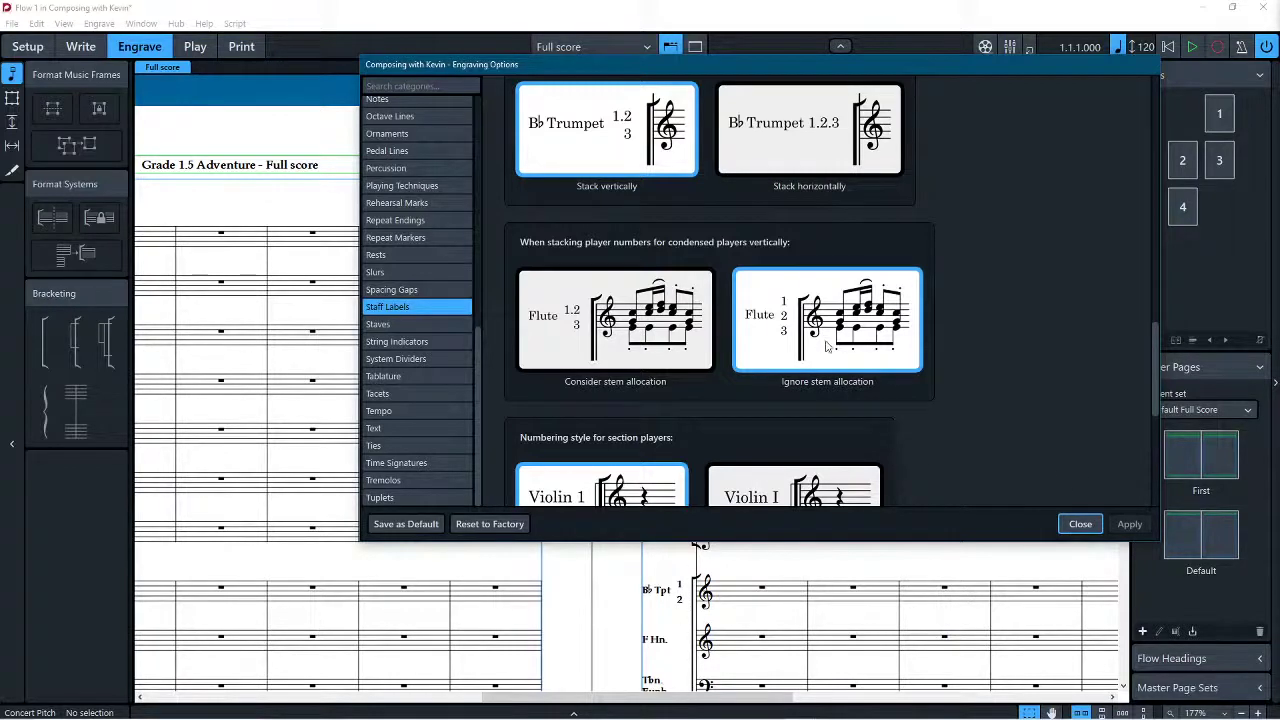
# Step: Review the Staves options for staff lines and ossias, and the String Indicators design options
pyautogui.scroll(-3, 828, 345)
pyautogui.click(426, 328)
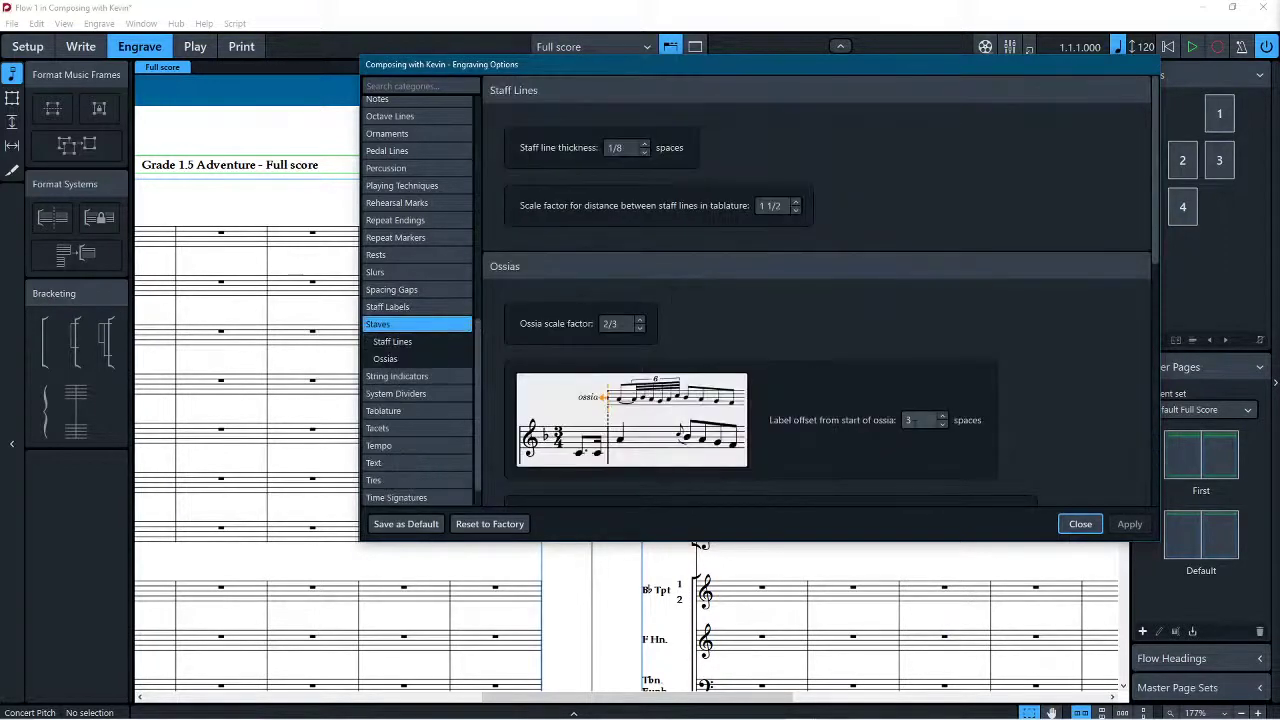
pyautogui.scroll(-5, 896, 346)
pyautogui.scroll(-3, 897, 330)
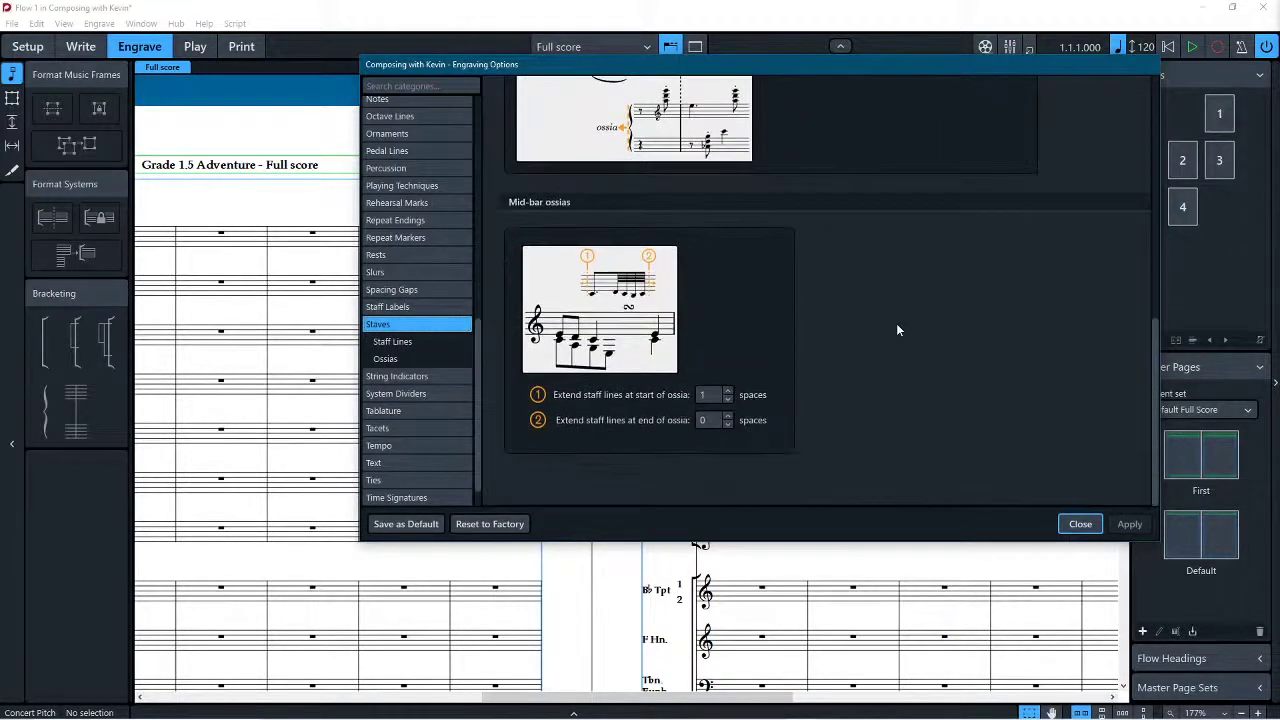
pyautogui.click(379, 377)
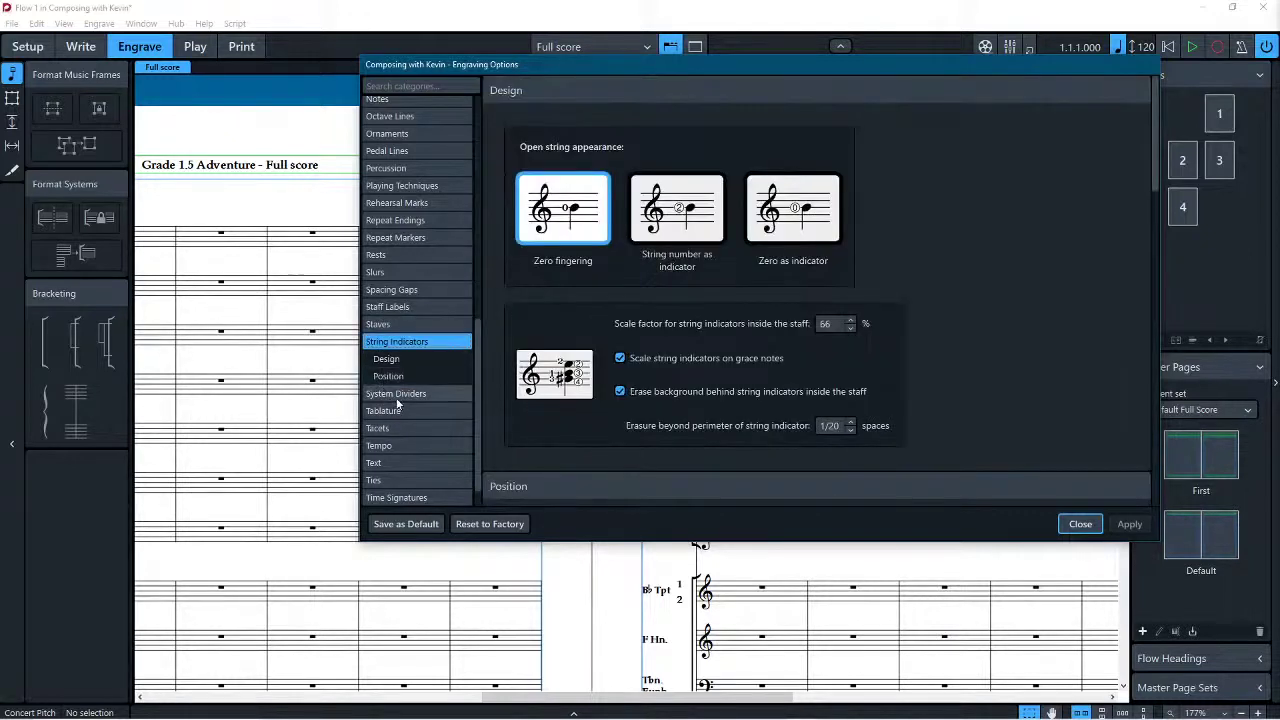
# Step: Set system dividers to show at the end of each system
pyautogui.click(395, 392)
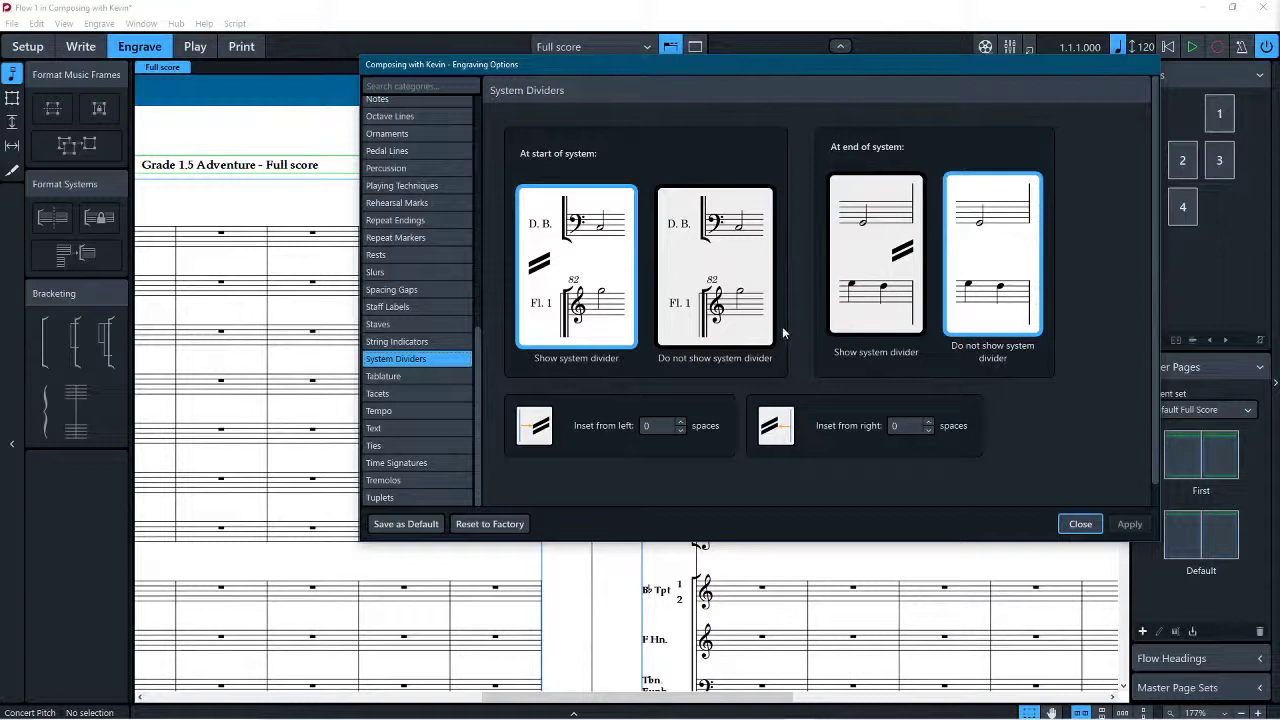
pyautogui.click(880, 267)
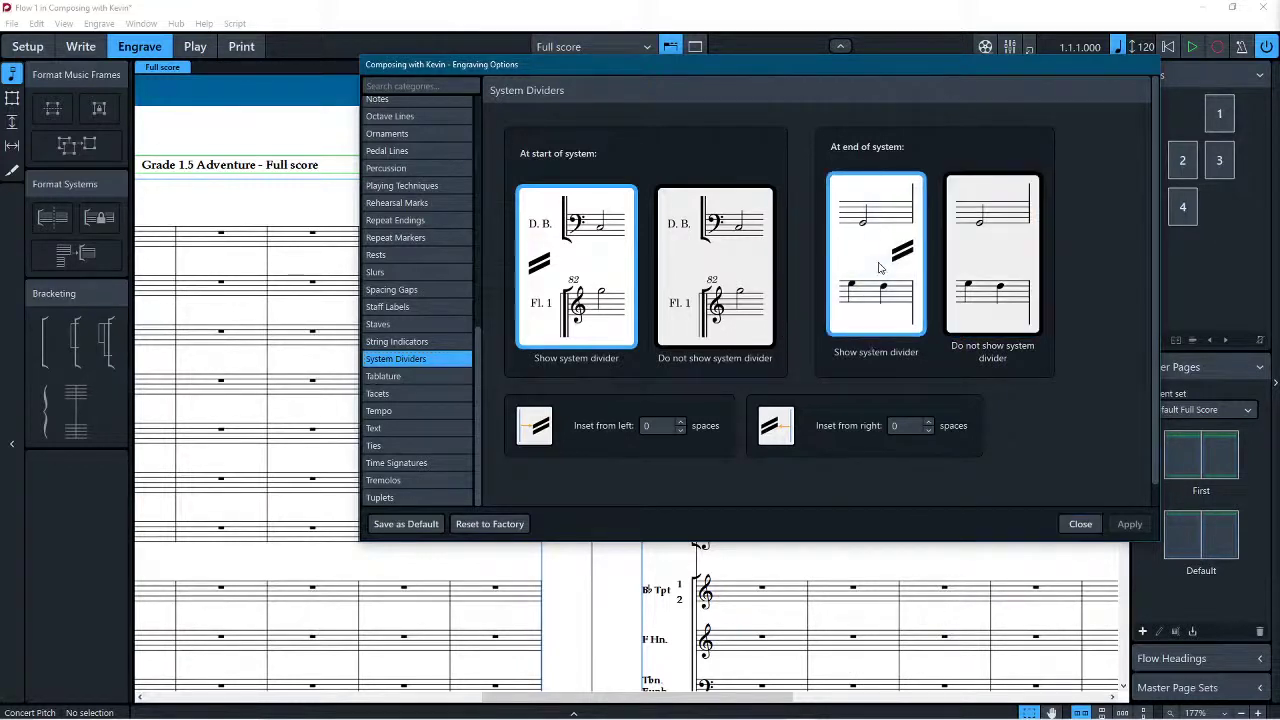
pyautogui.scroll(-1, 1084, 451)
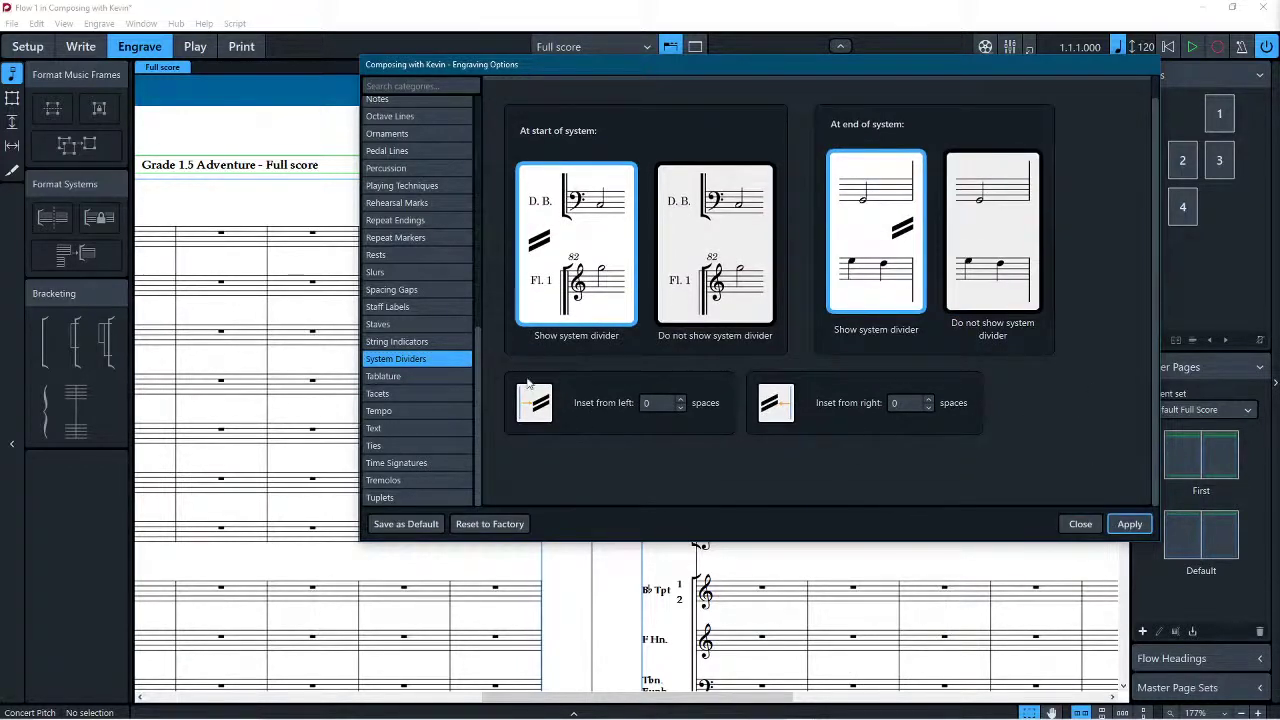
# Step: Set the appearance of tacet text to show no border
pyautogui.click(398, 374)
pyautogui.click(394, 486)
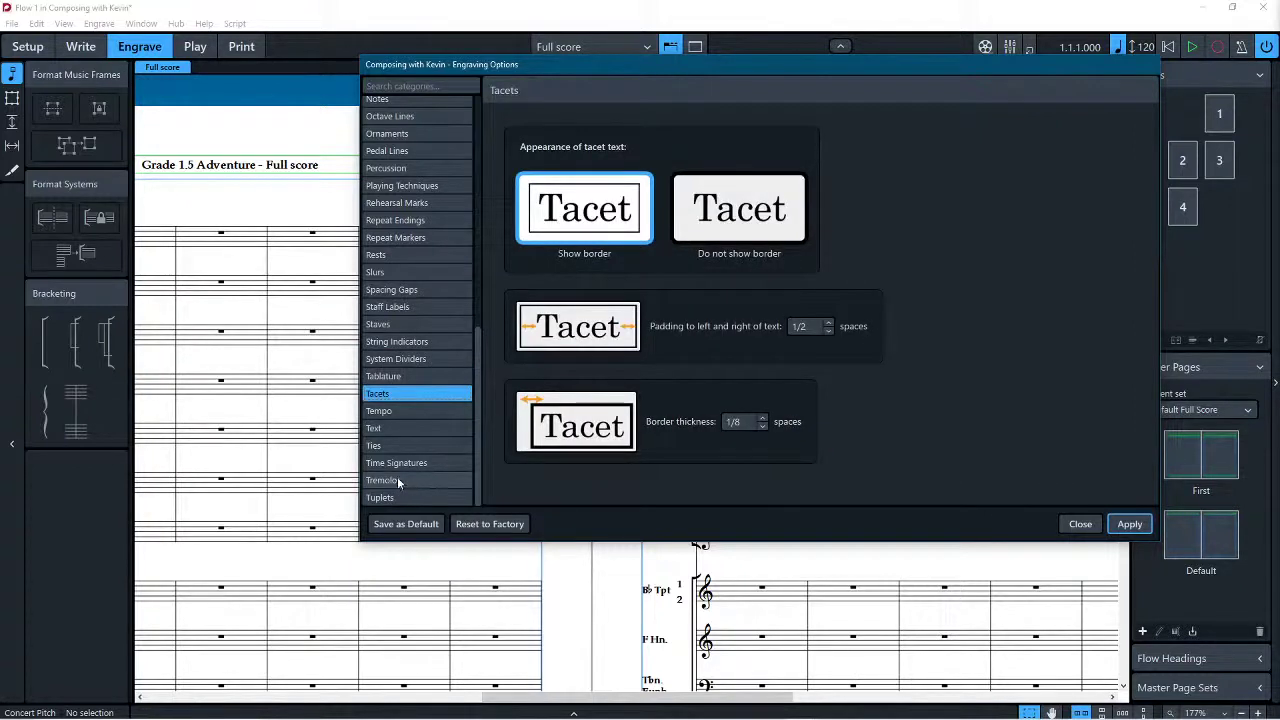
pyautogui.click(740, 210)
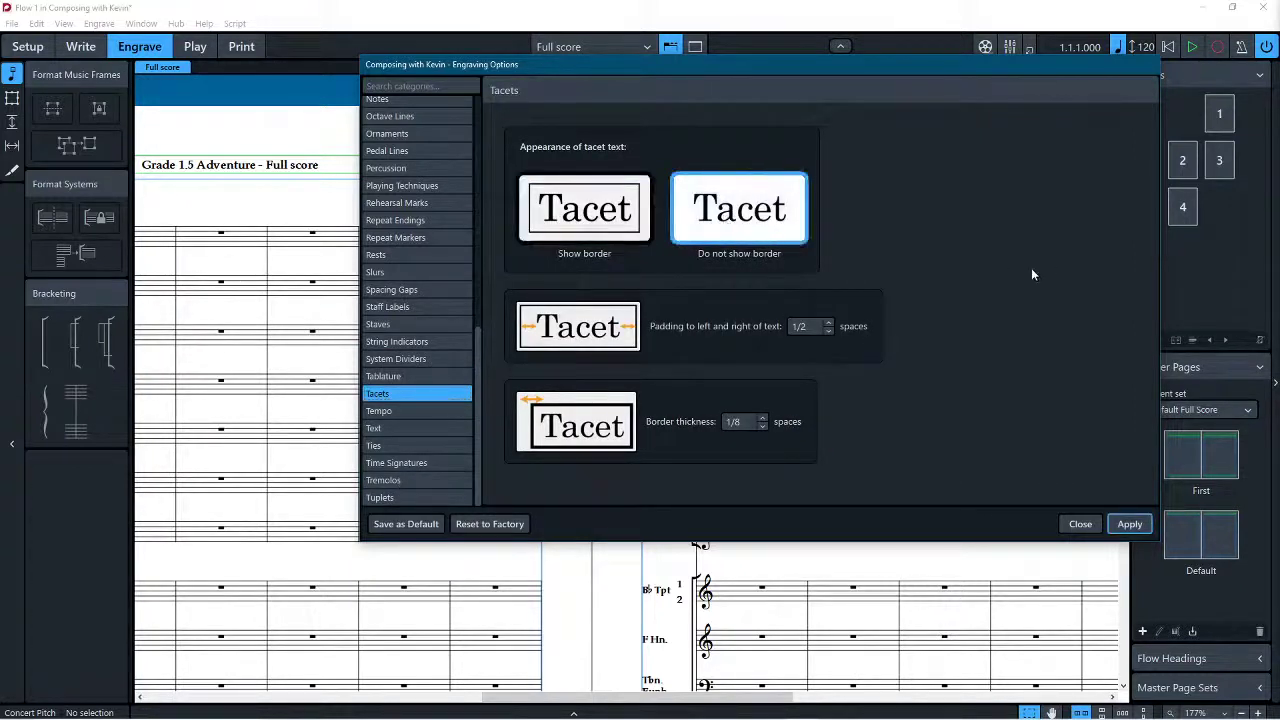
# Step: Set the appearance of gradual tempo changes to text only and review the styles for the line following the text
pyautogui.click(405, 410)
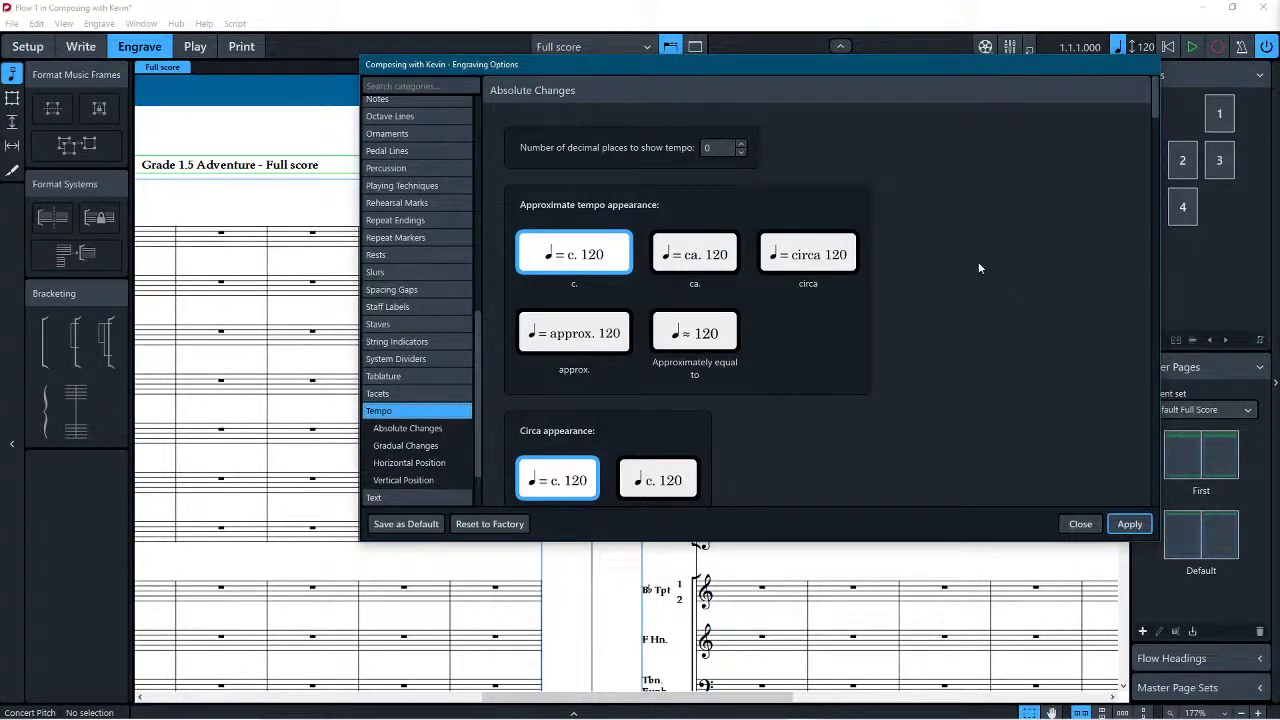
pyautogui.scroll(-3, 978, 266)
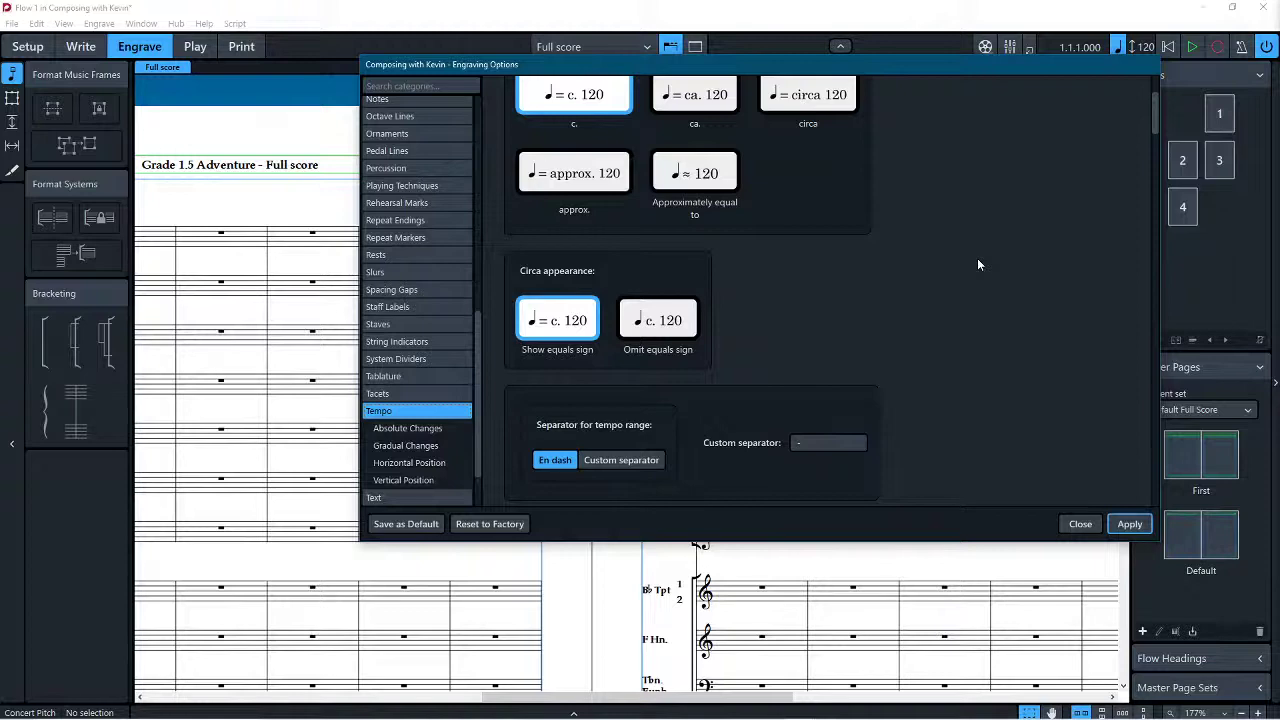
pyautogui.scroll(-7, 977, 262)
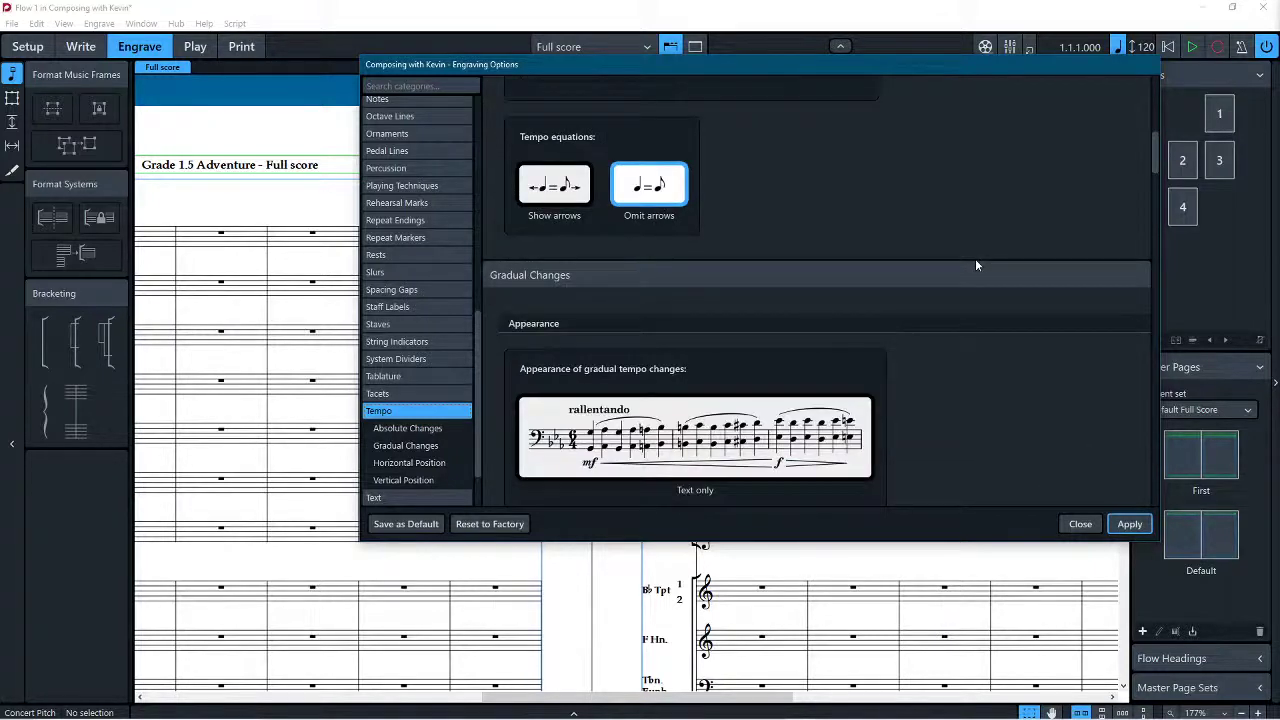
pyautogui.scroll(-5, 975, 258)
pyautogui.scroll(3, 968, 254)
pyautogui.scroll(-5, 968, 260)
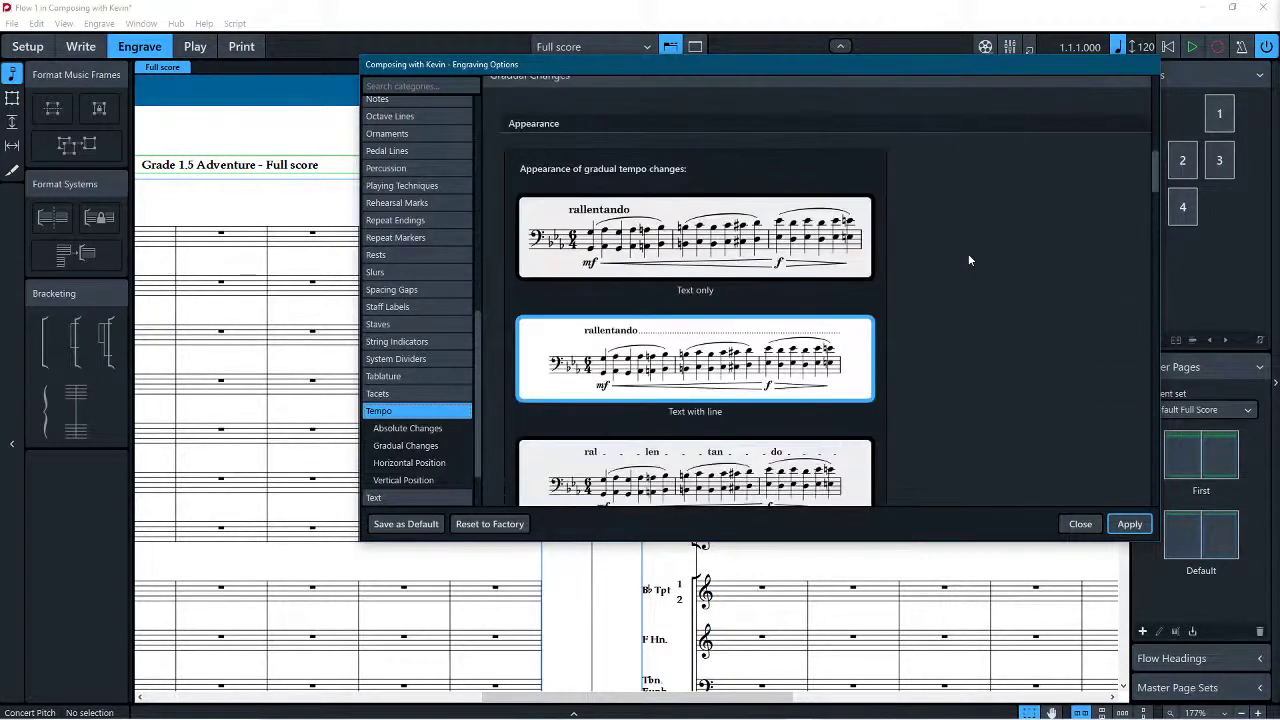
pyautogui.scroll(3, 968, 258)
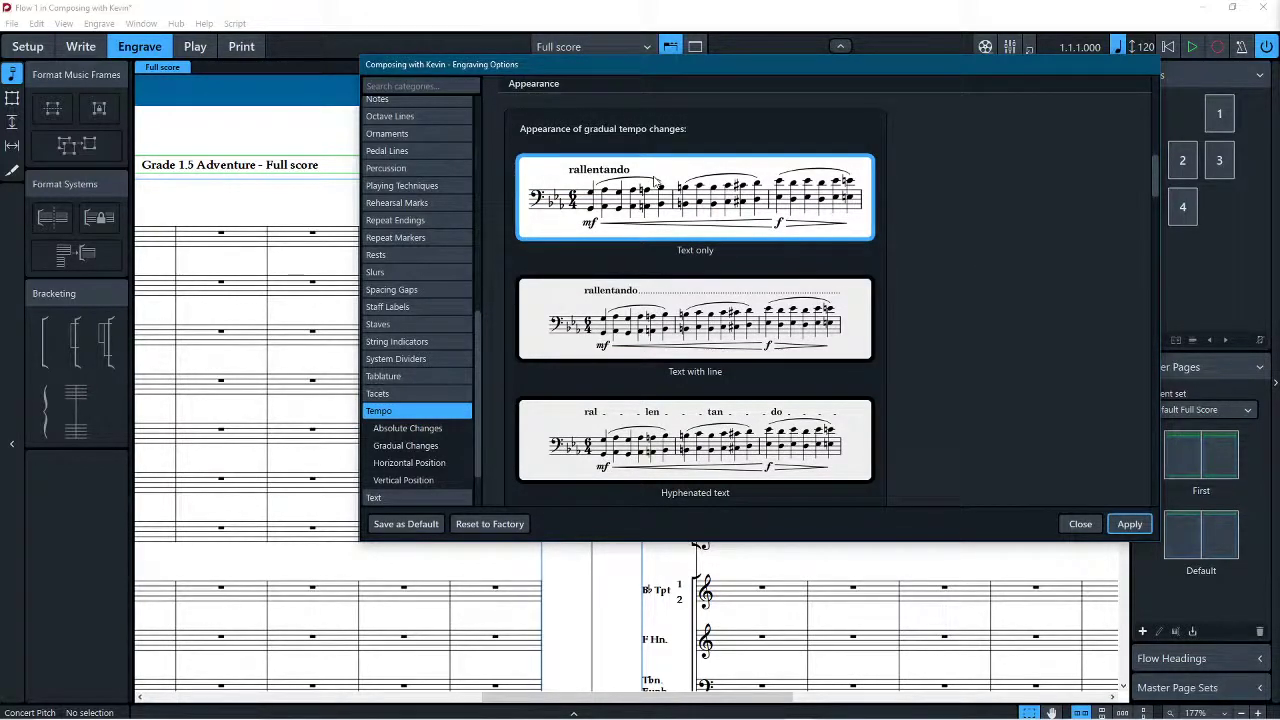
pyautogui.scroll(-5, 655, 182)
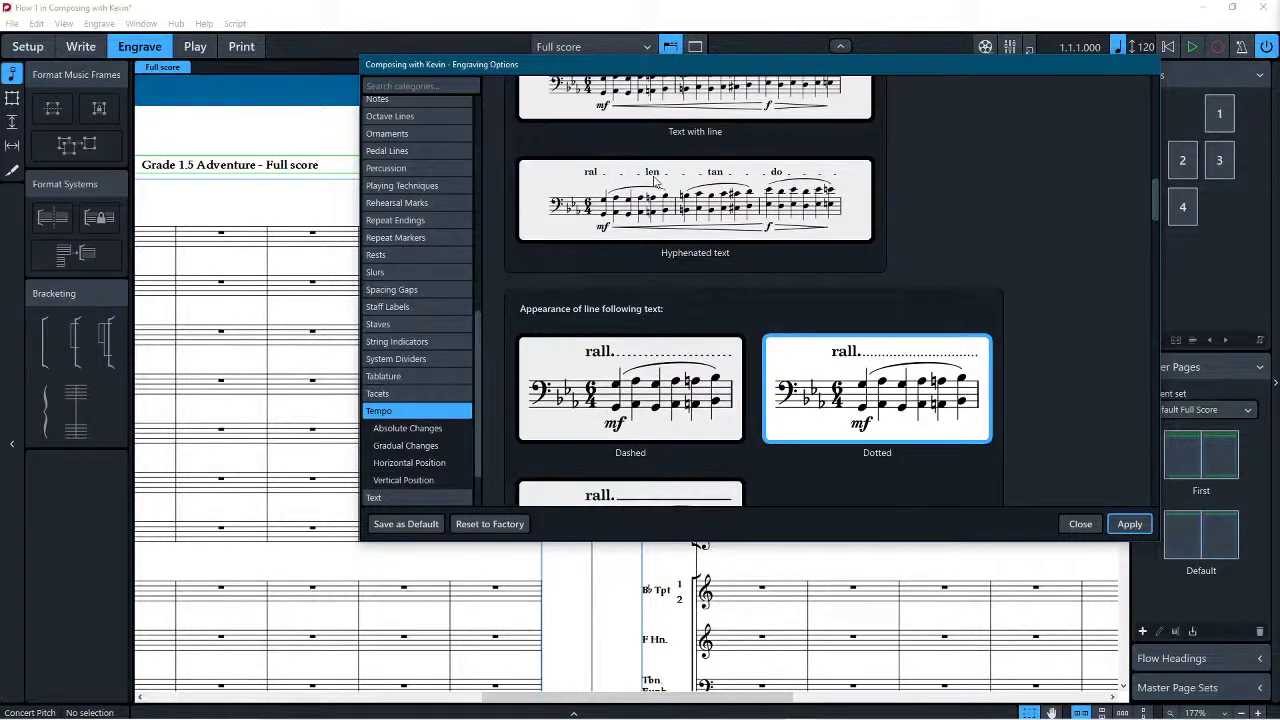
pyautogui.scroll(-2, 653, 175)
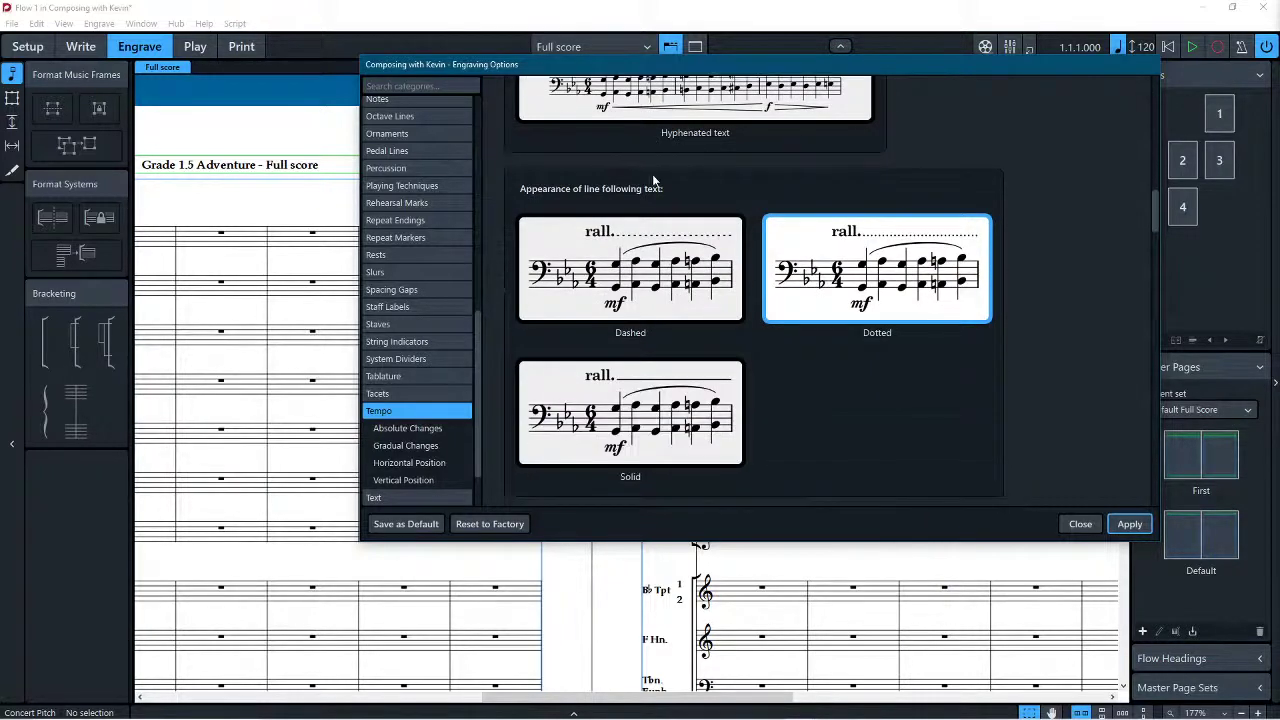
# Step: Set both the line following gradual tempo text and the line between hyphenated text to solid
pyautogui.scroll(-2, 657, 338)
pyautogui.click(660, 338)
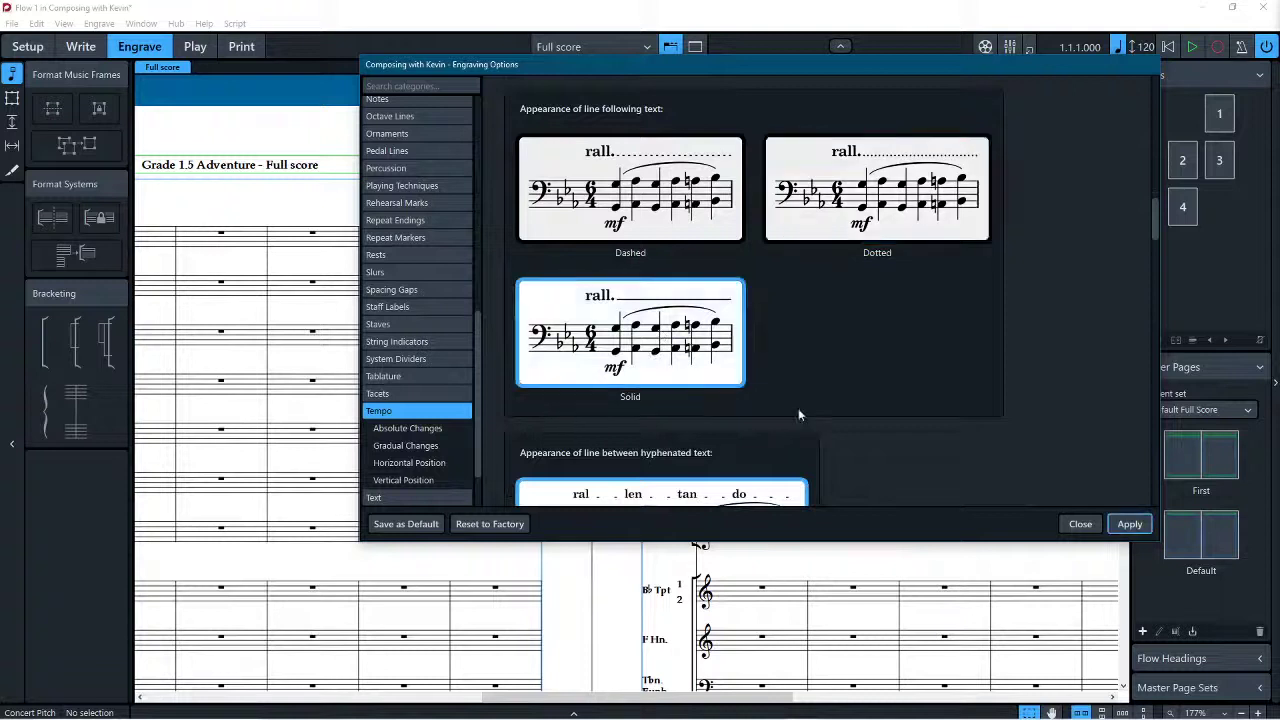
pyautogui.scroll(3, 815, 419)
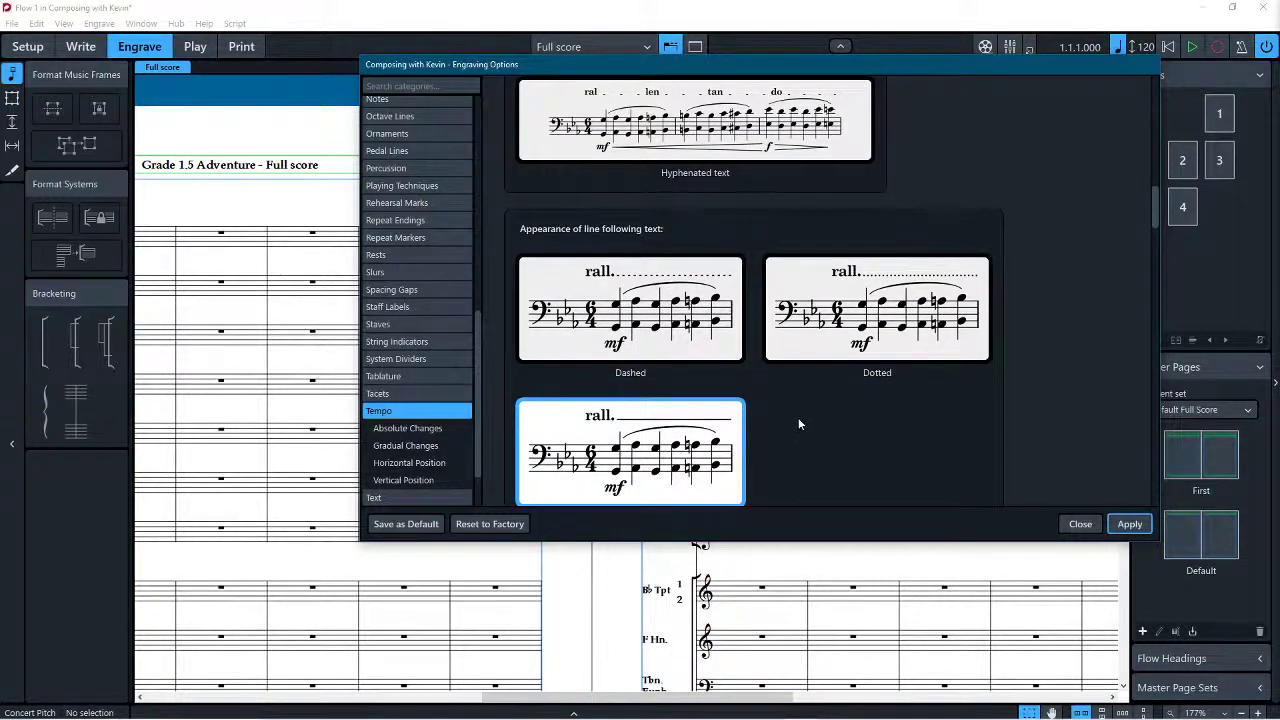
pyautogui.scroll(-10, 798, 417)
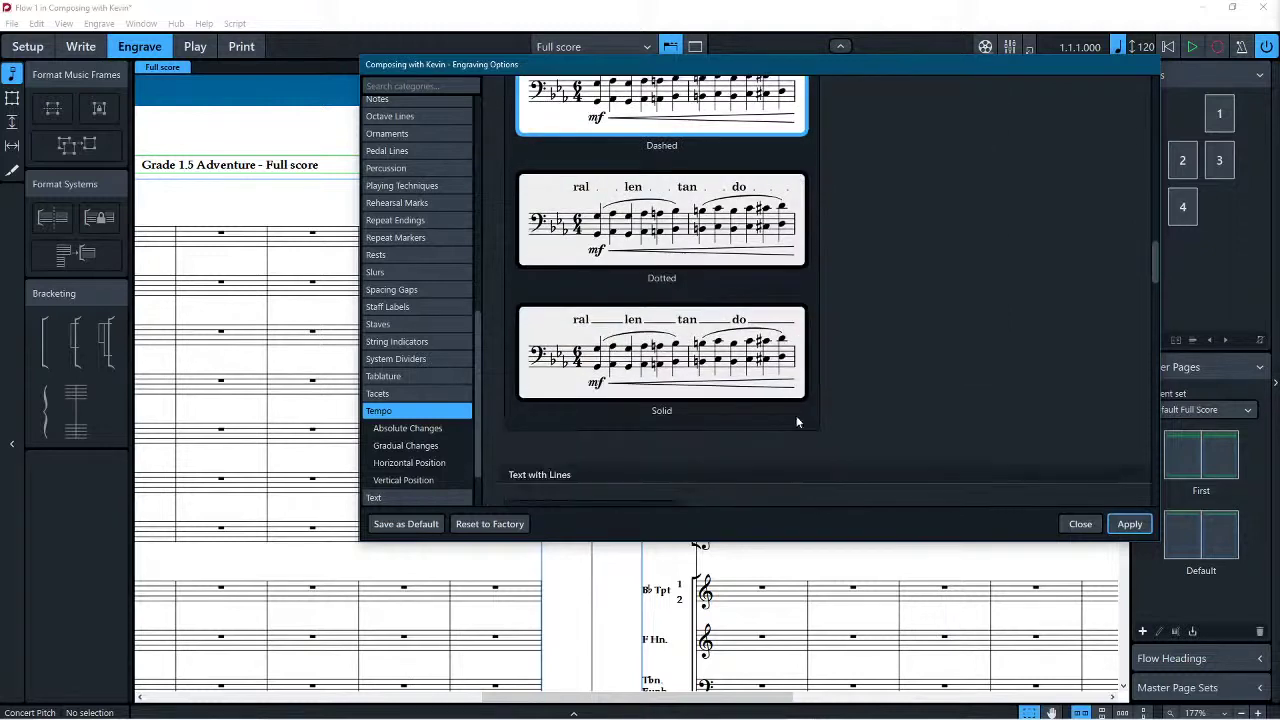
pyautogui.click(798, 370)
pyautogui.scroll(-4, 930, 364)
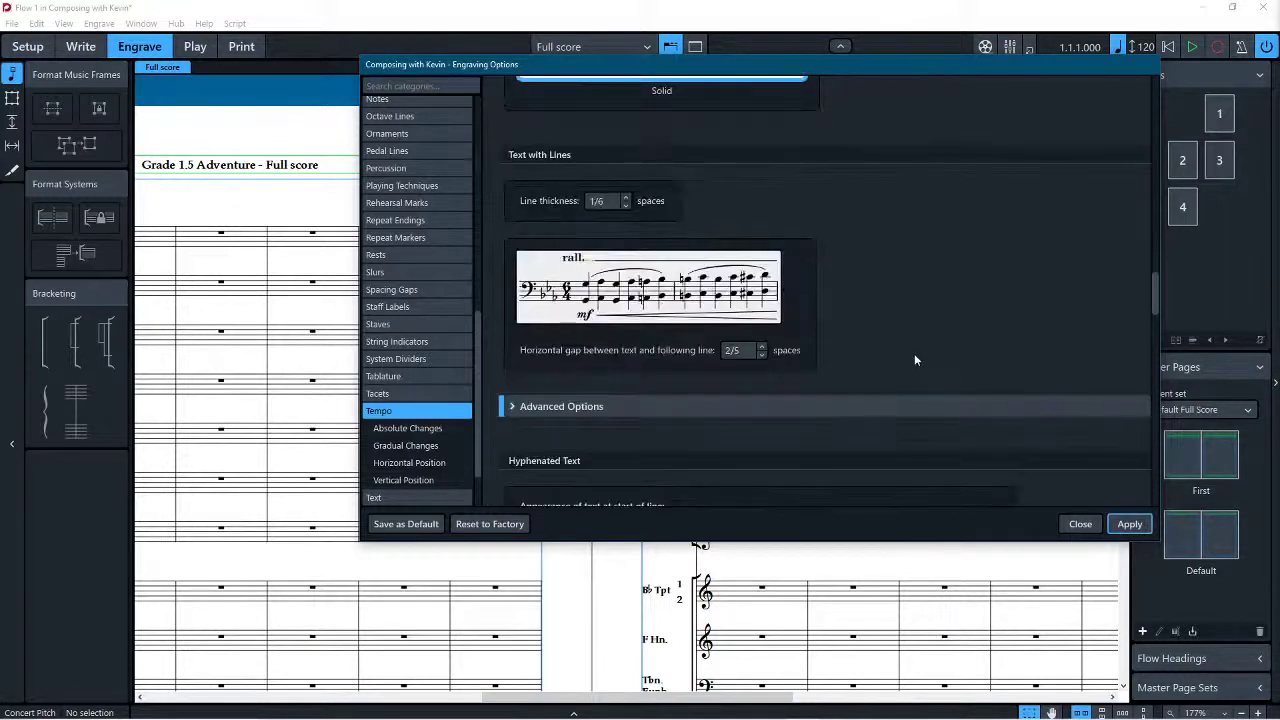
# Step: Set the position of tempo changes relative to coincident time signatures to prefer horizontal movement
pyautogui.scroll(-3, 912, 358)
pyautogui.scroll(-3, 909, 357)
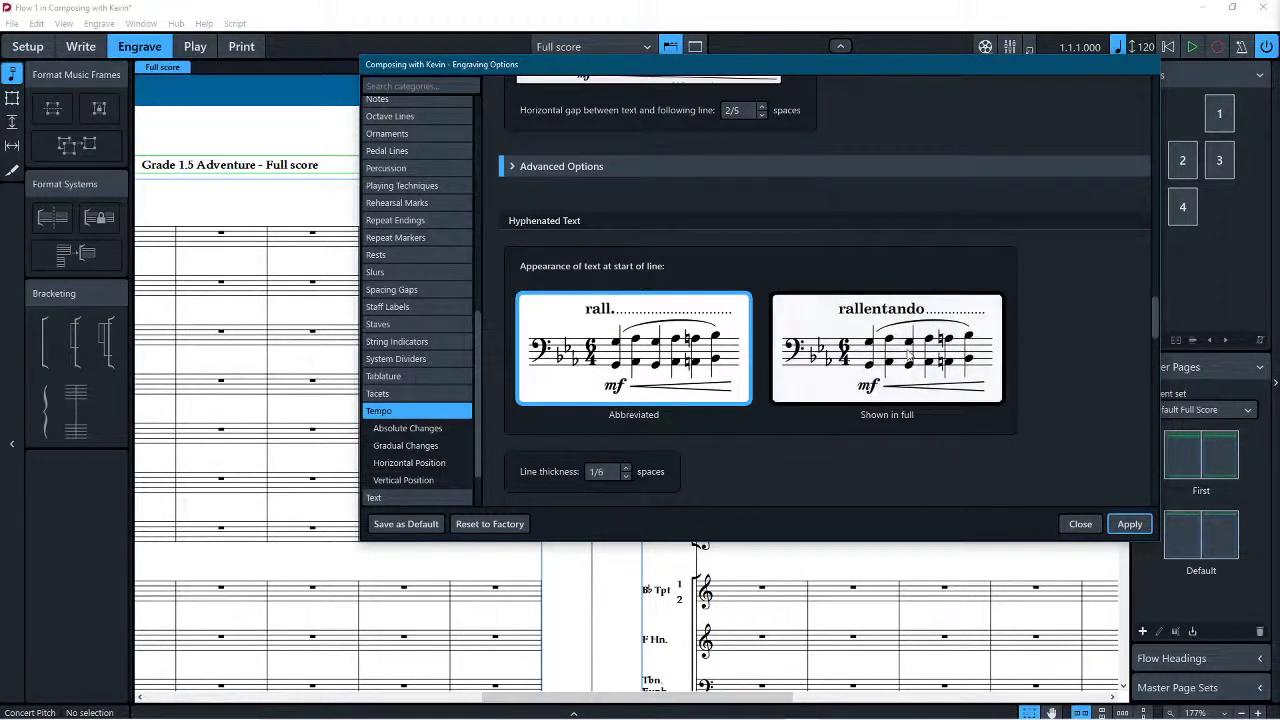
pyautogui.scroll(-5, 618, 345)
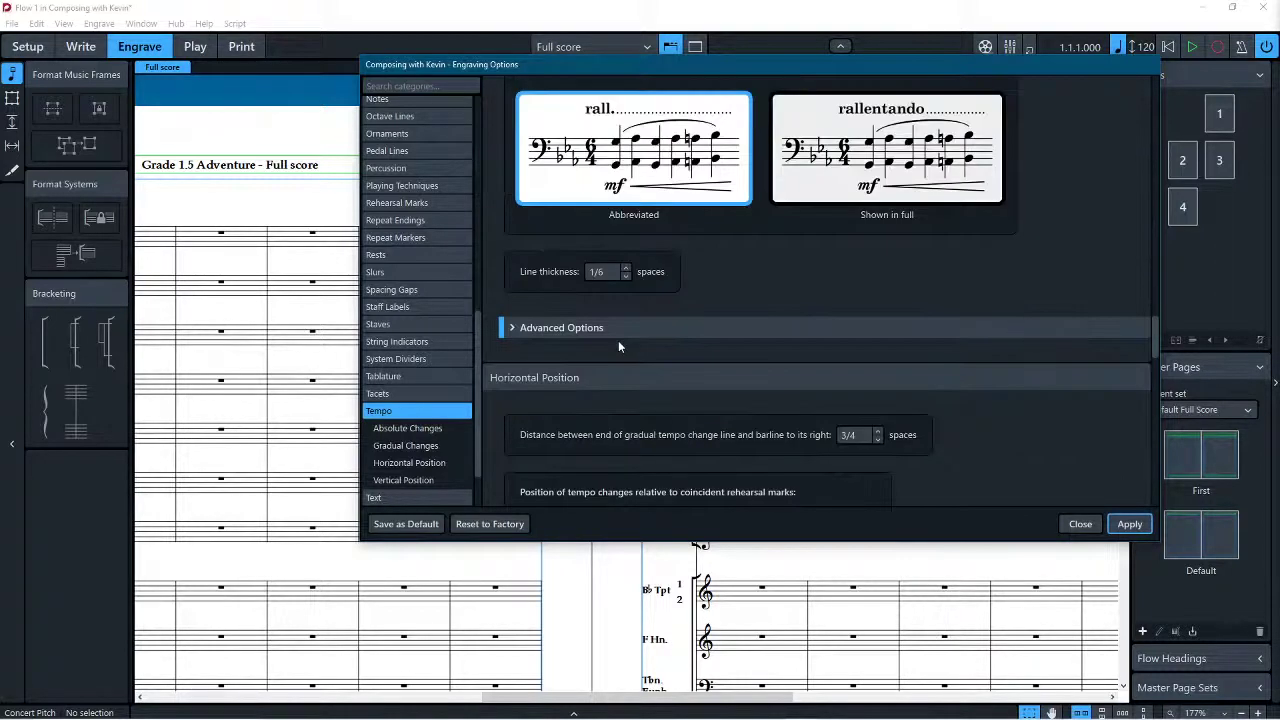
pyautogui.scroll(-8, 618, 340)
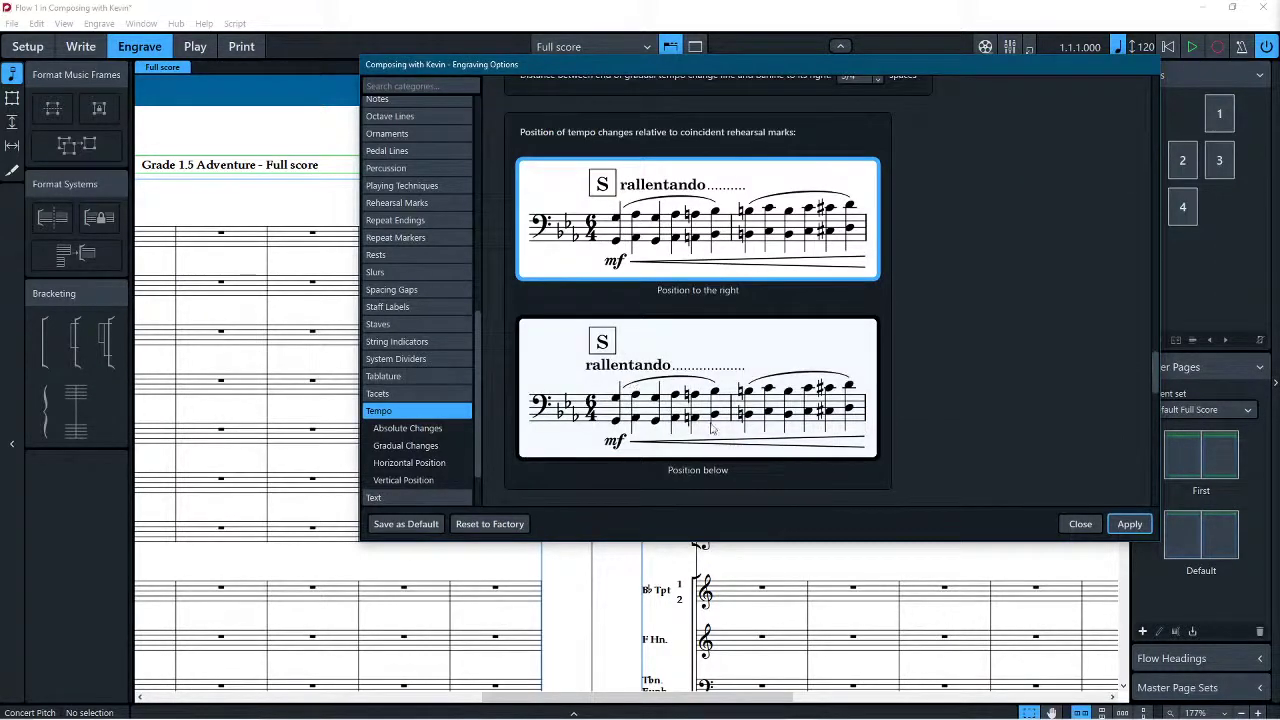
pyautogui.scroll(-9, 665, 195)
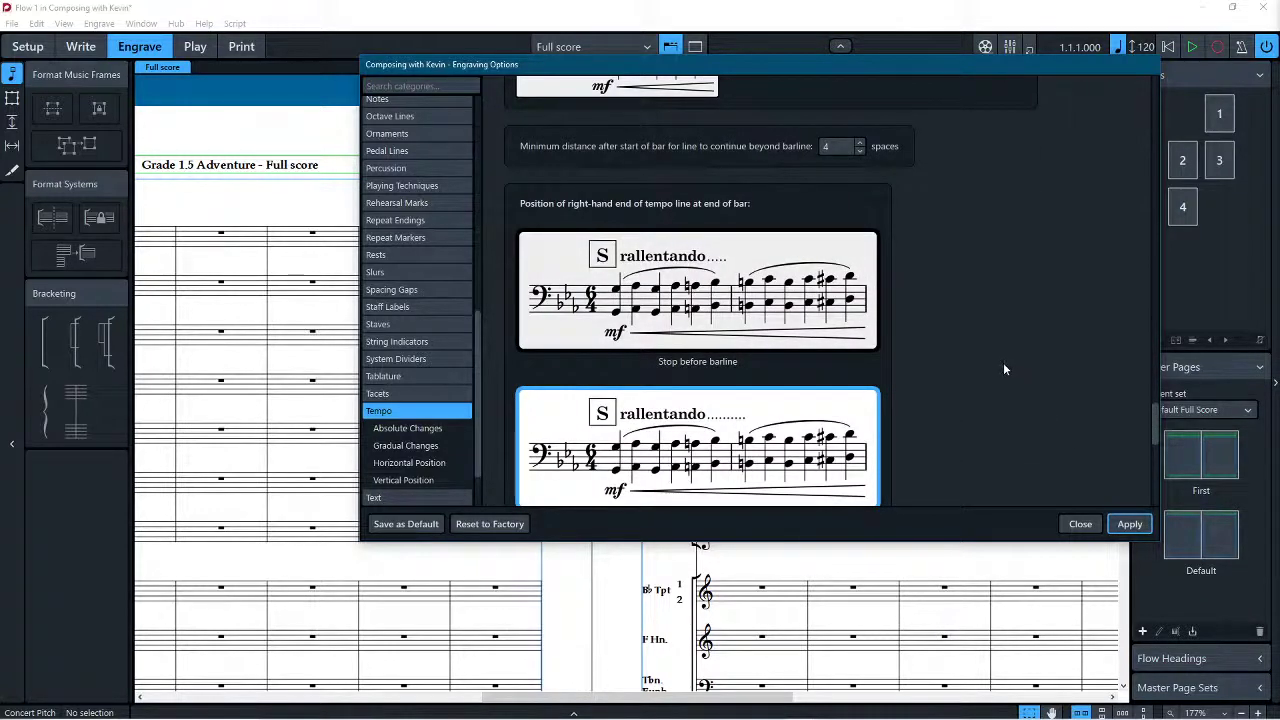
pyautogui.scroll(-4, 1002, 361)
pyautogui.scroll(-5, 996, 352)
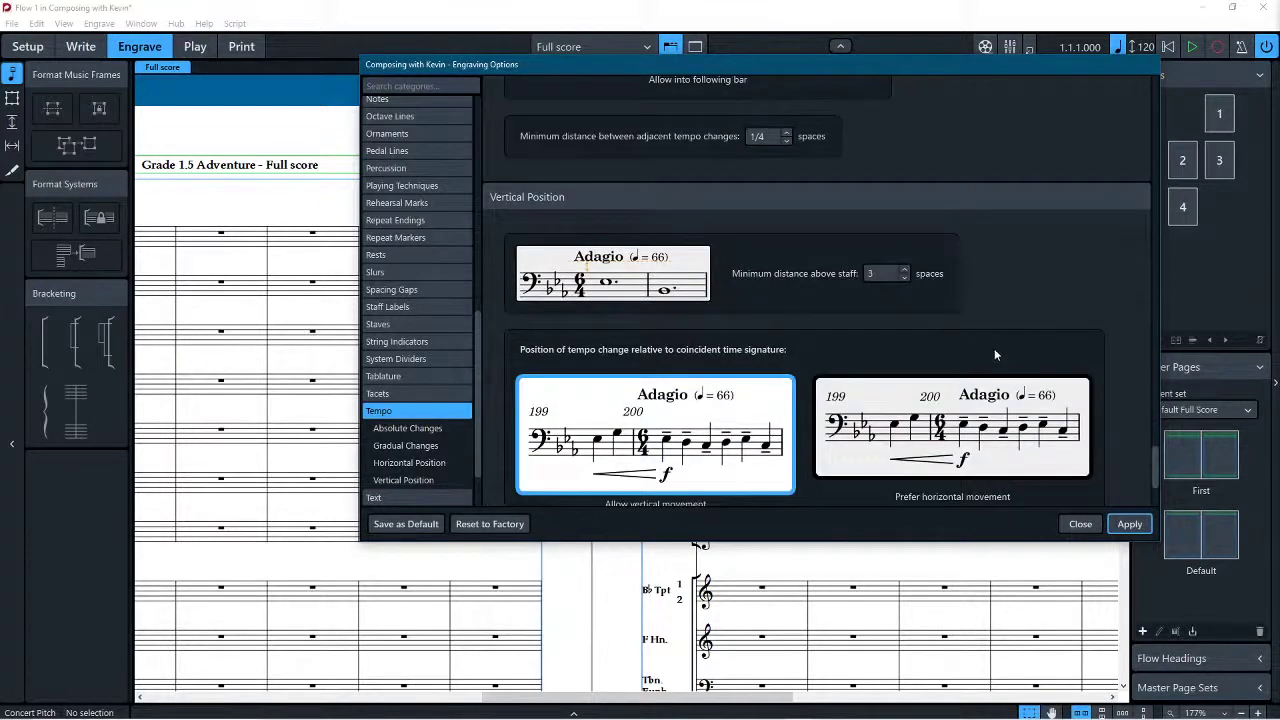
pyautogui.scroll(-4, 994, 350)
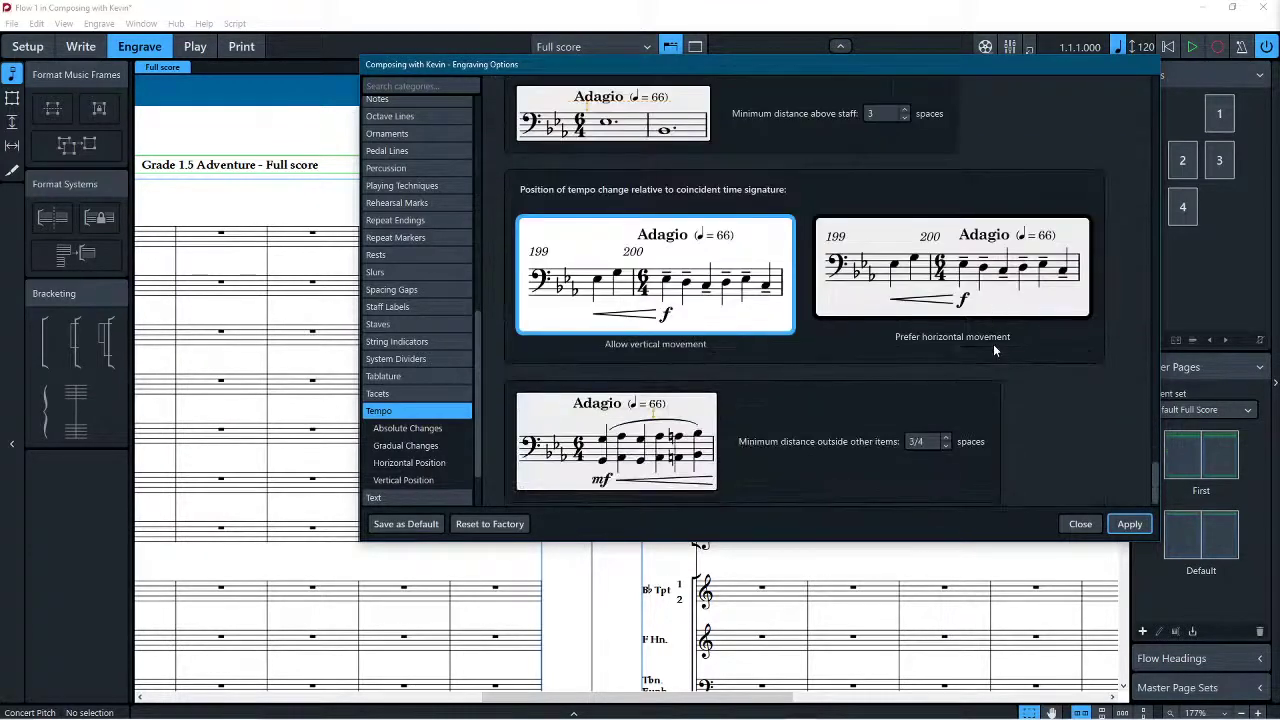
pyautogui.click(981, 280)
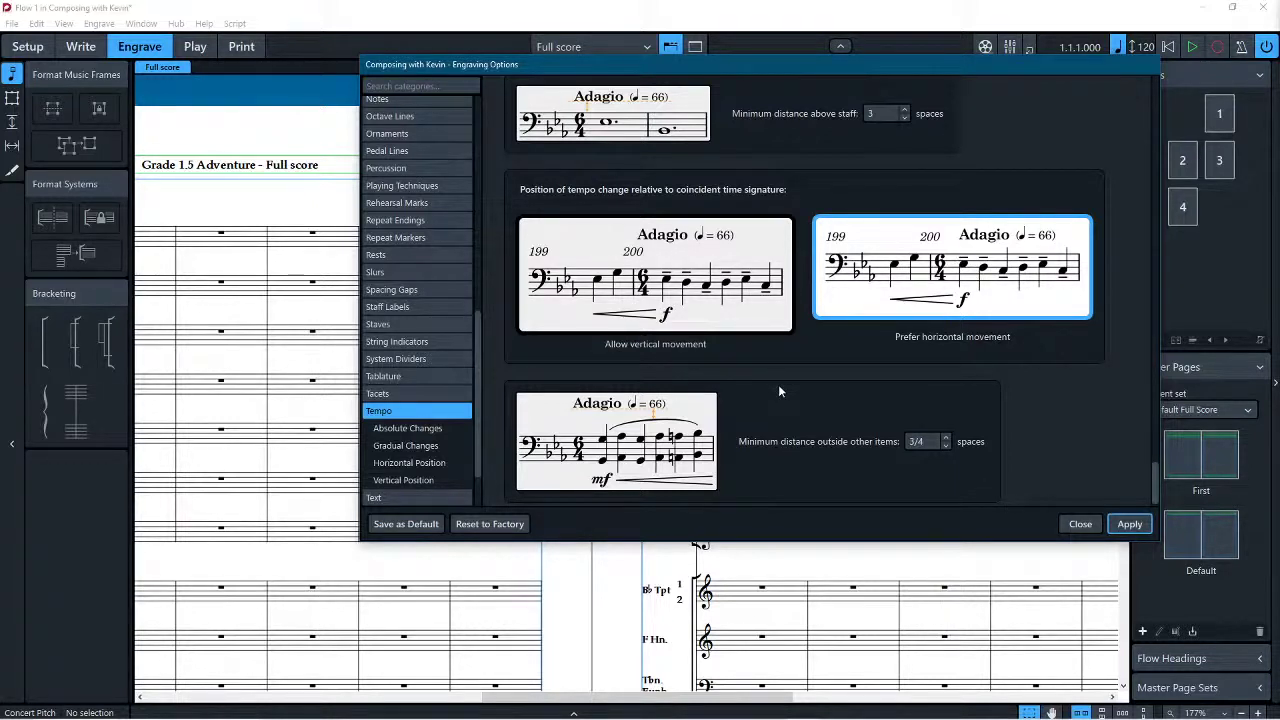
# Step: Review the Text options for vertical position, collision avoidance, erased-background padding and border thickness
pyautogui.scroll(-1, 778, 384)
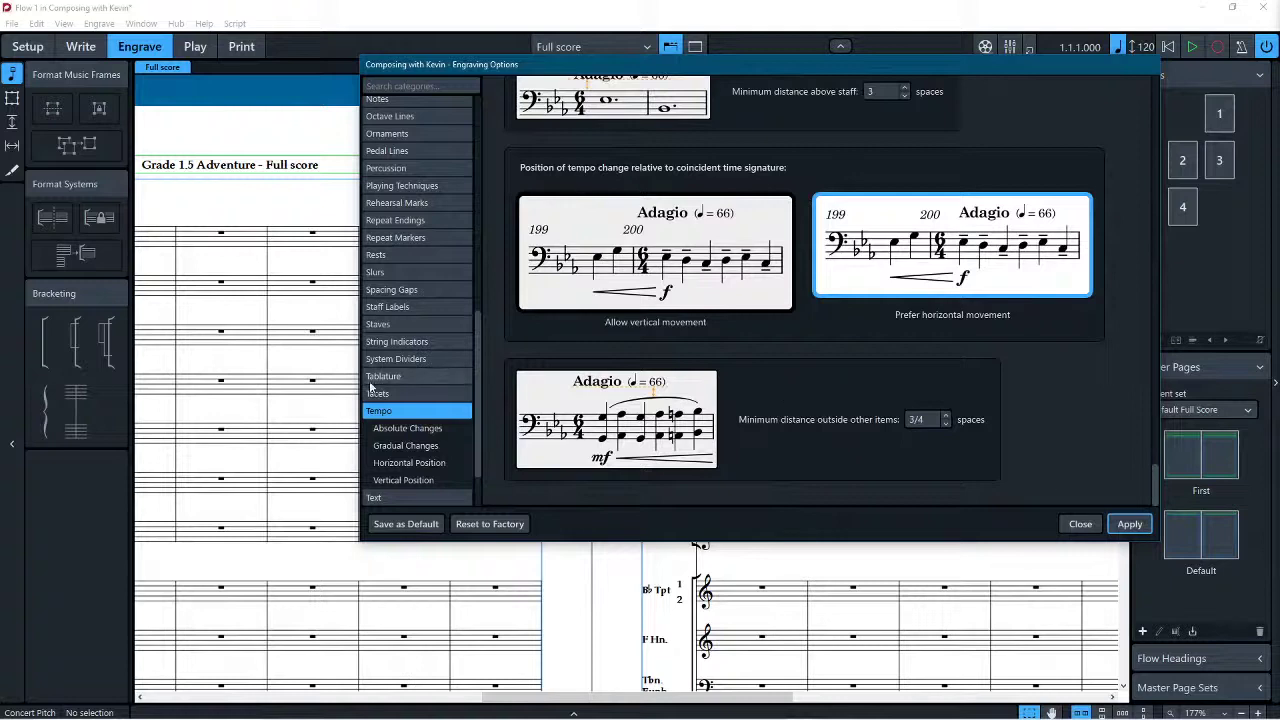
pyautogui.click(418, 496)
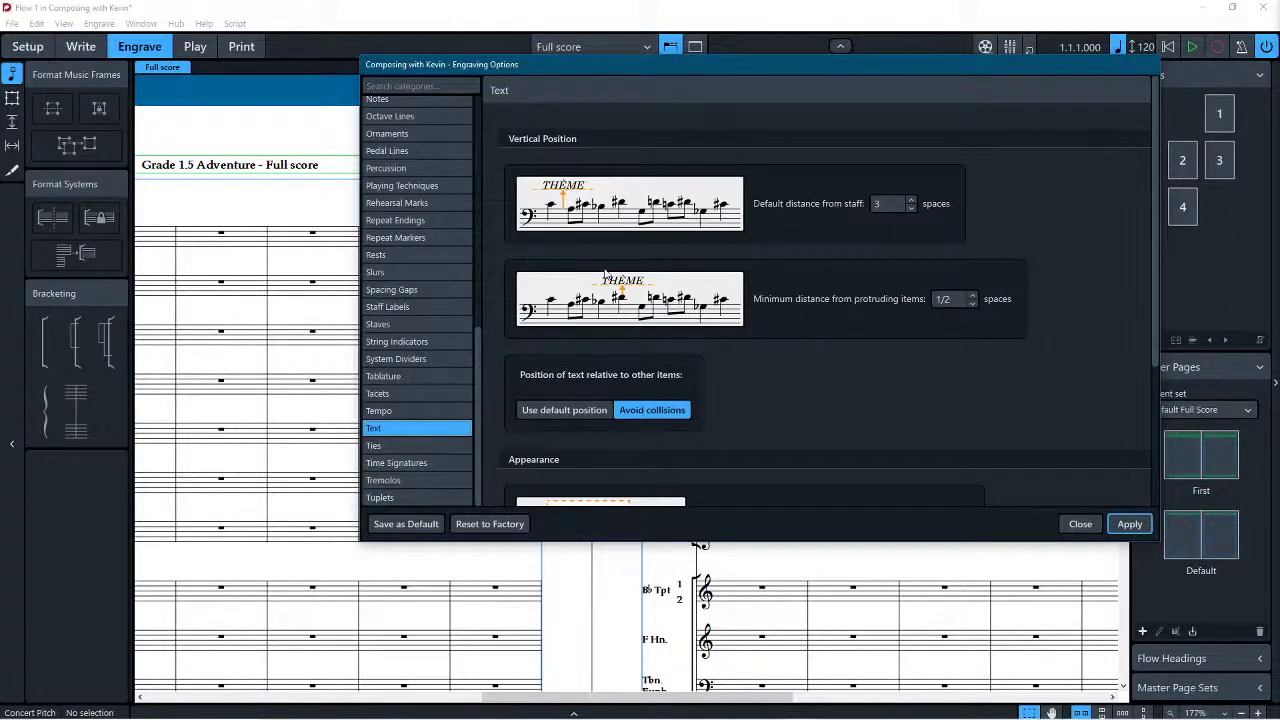
pyautogui.scroll(-4, 1010, 166)
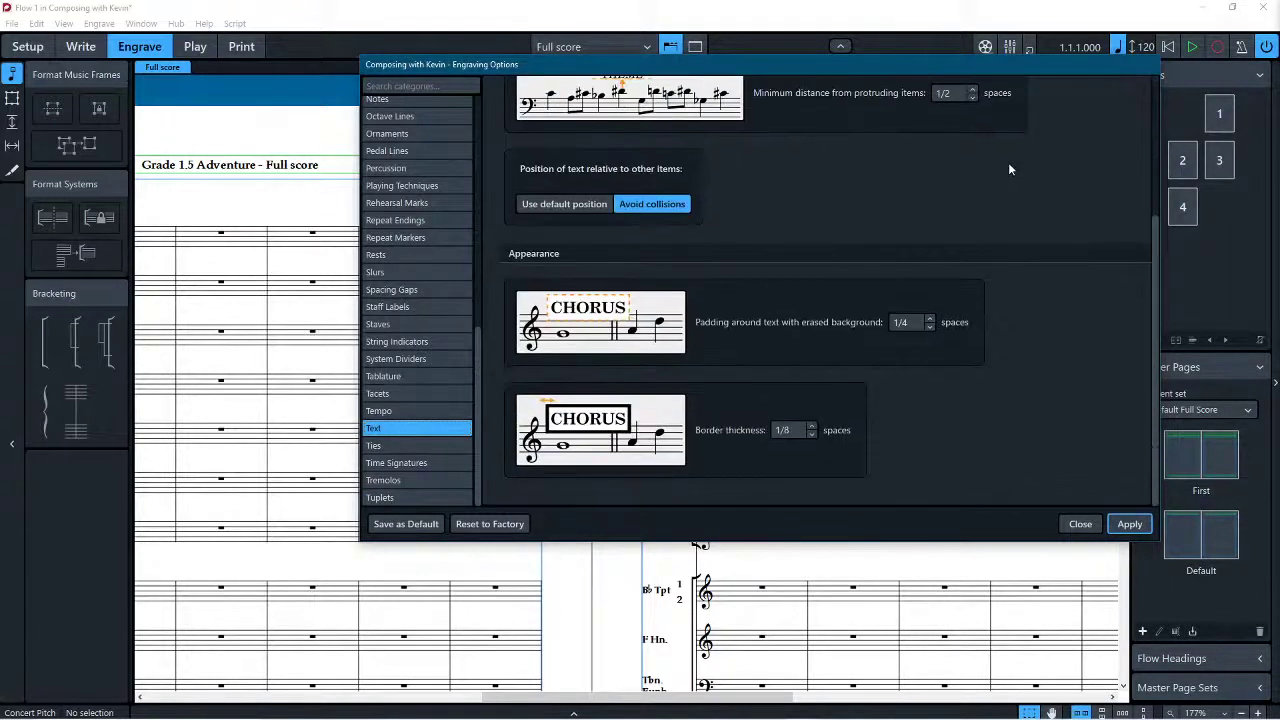
# Step: Position single-note tie endpoints between noteheads, and at the edges of noteheads when ties sit above or below
pyautogui.click(412, 448)
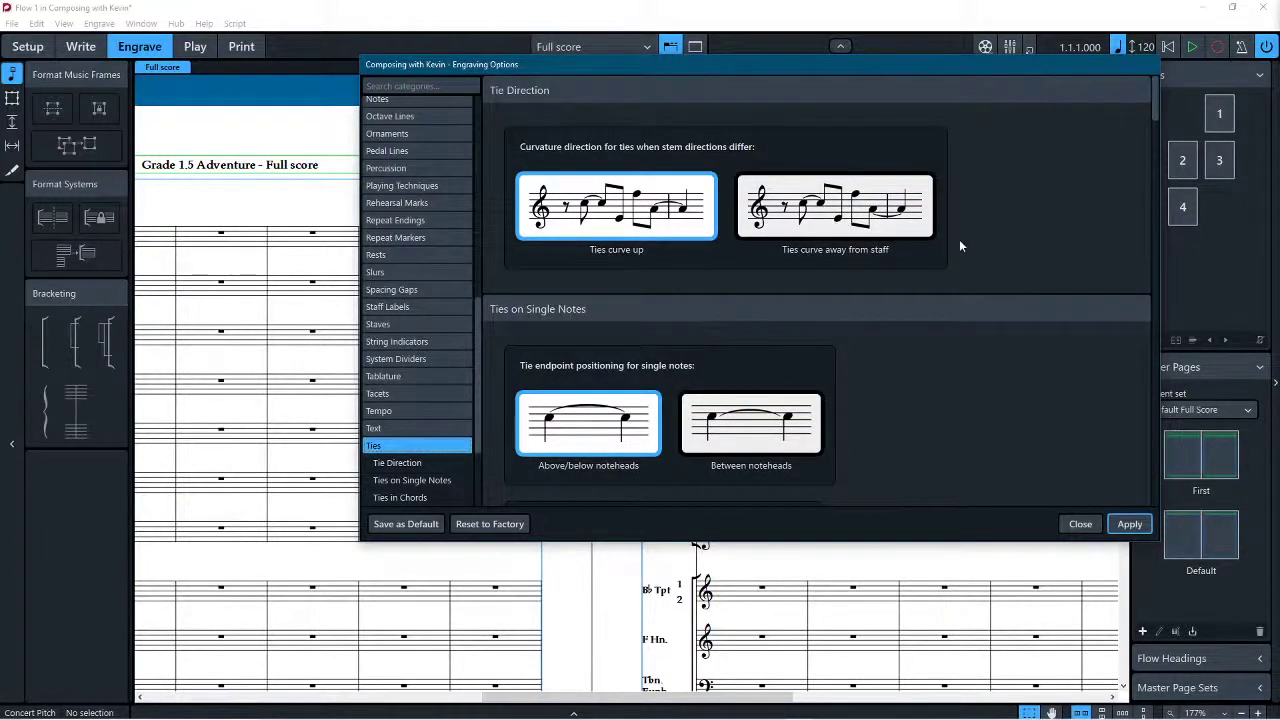
pyautogui.scroll(-2, 959, 242)
pyautogui.click(735, 358)
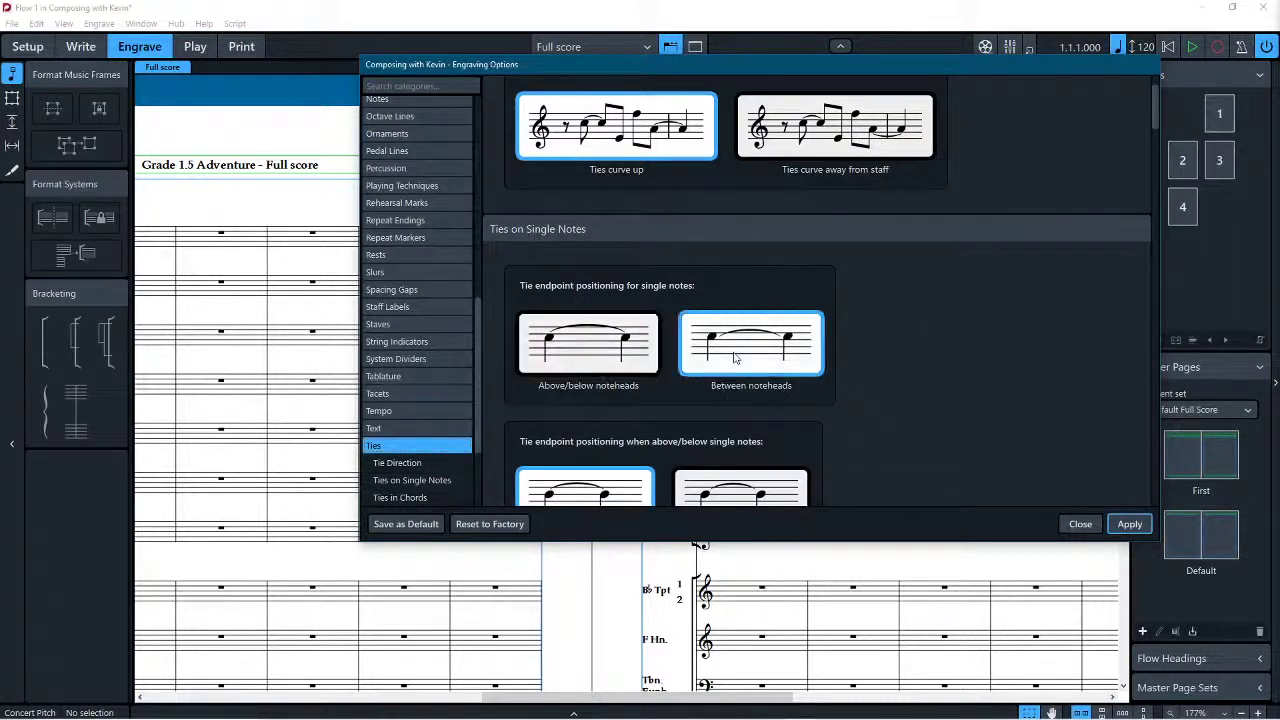
pyautogui.scroll(-3, 742, 350)
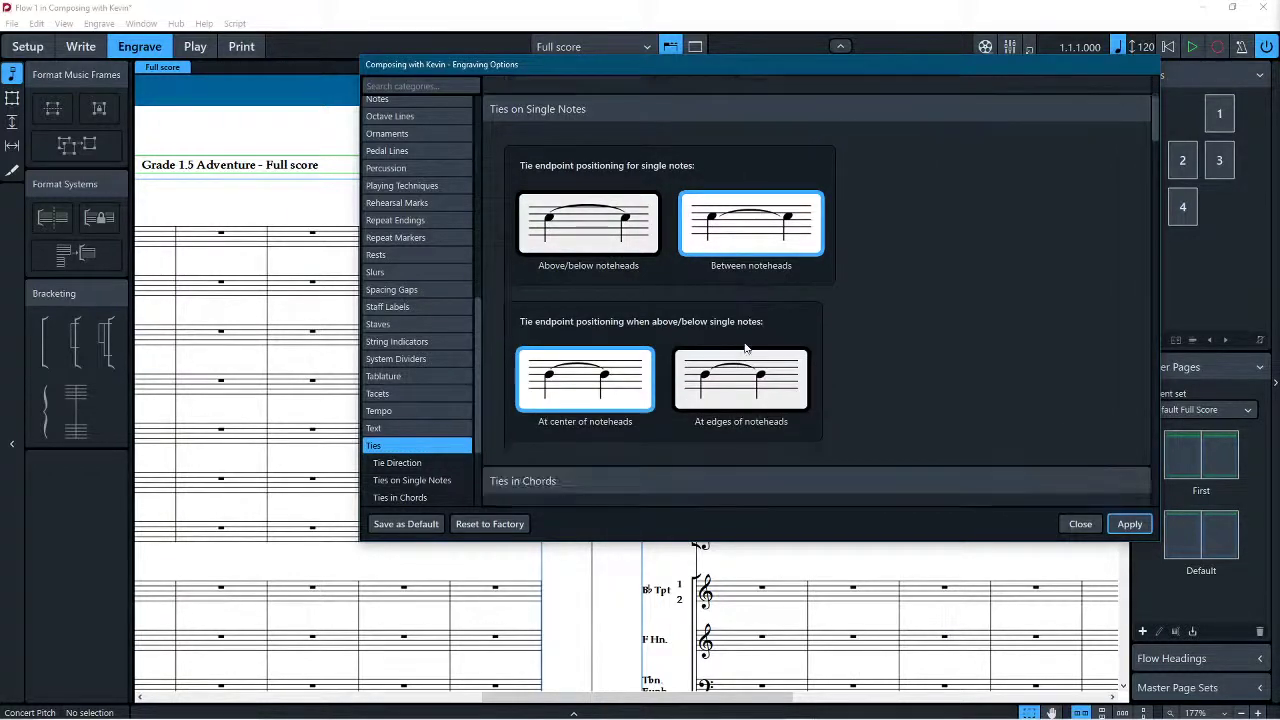
pyautogui.click(745, 378)
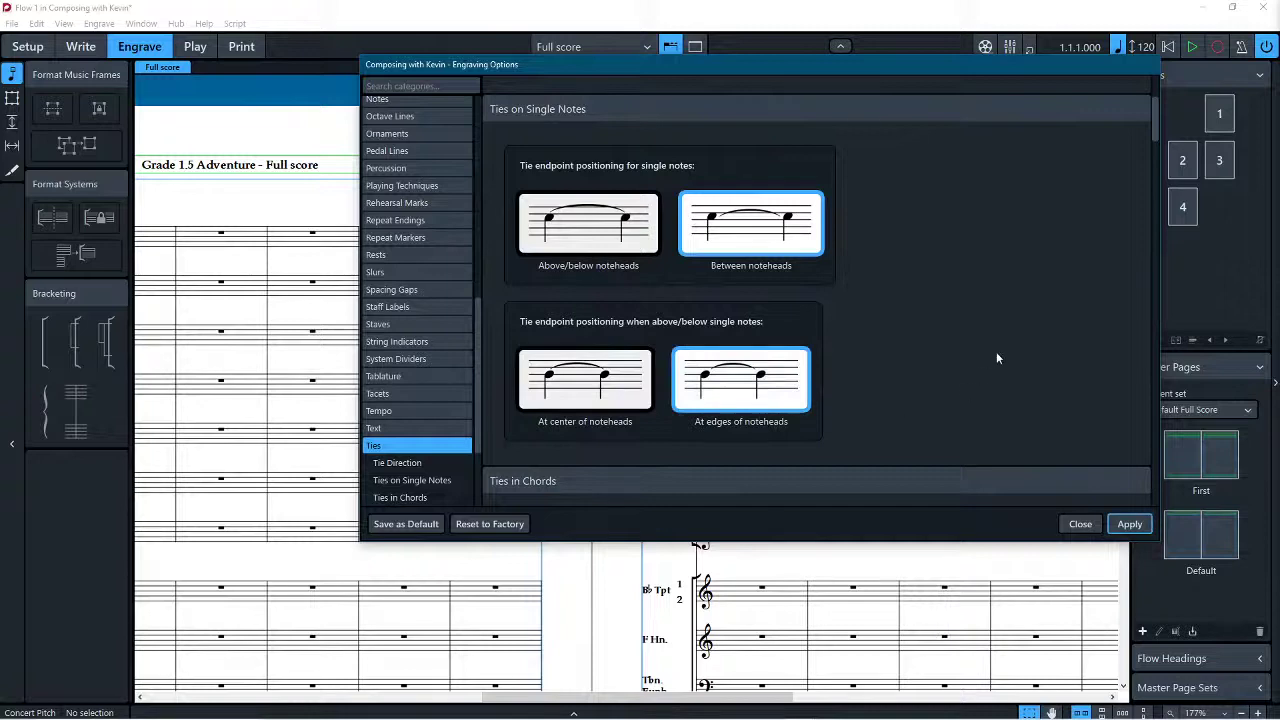
# Step: Set tie endpoint positioning in chords to all between noteheads
pyautogui.scroll(-5, 993, 348)
pyautogui.click(598, 418)
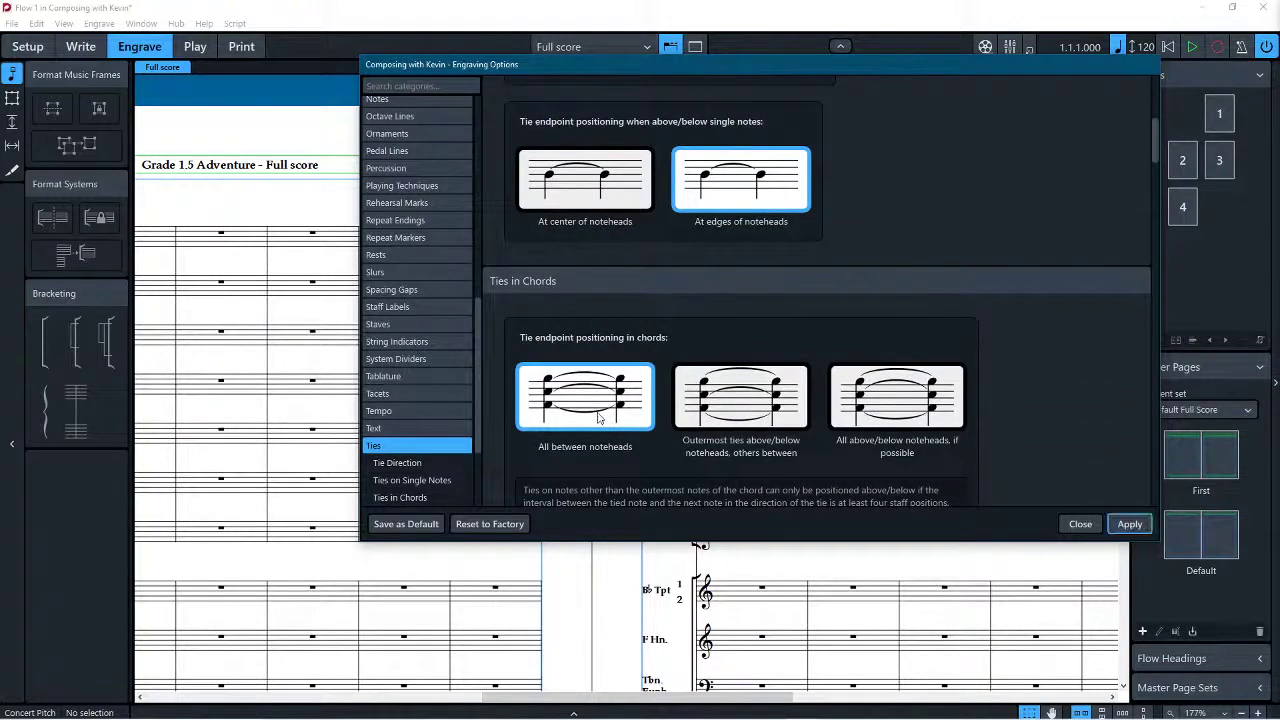
pyautogui.scroll(-8, 965, 259)
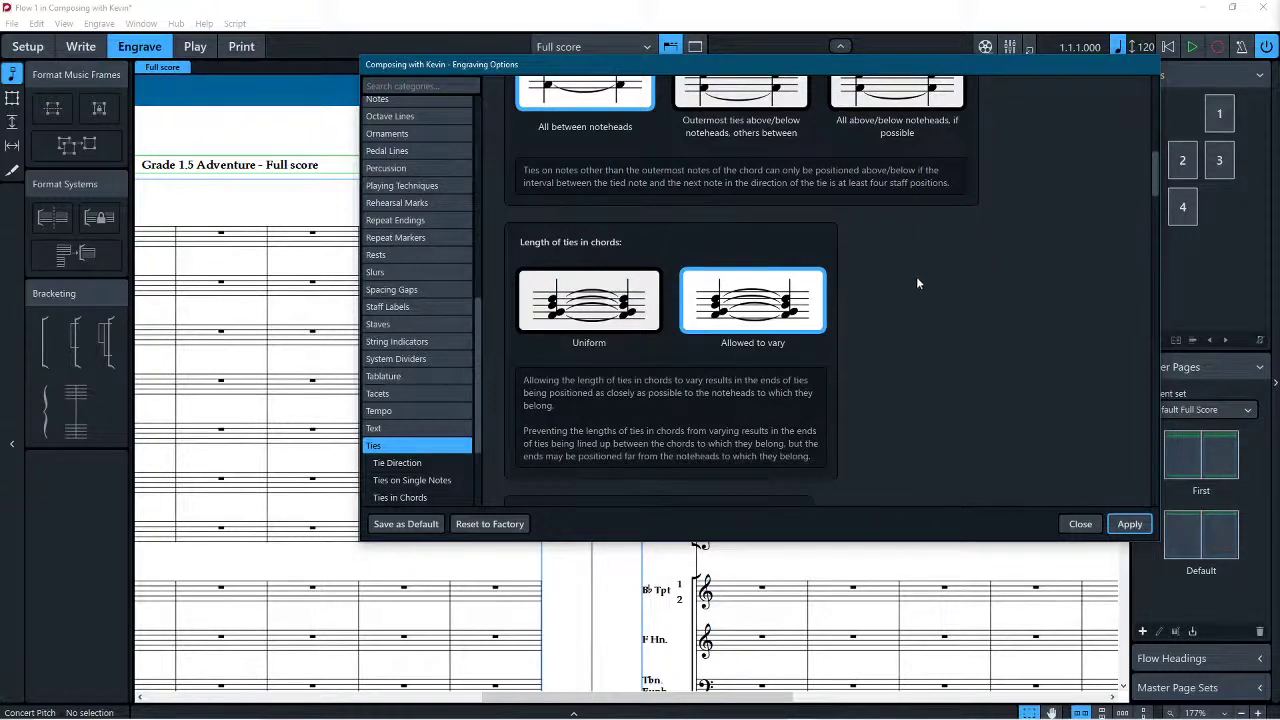
# Step: Set the positioning of ties relative to dotted notes to after rhythm dots
pyautogui.scroll(-10, 901, 300)
pyautogui.scroll(-6, 901, 296)
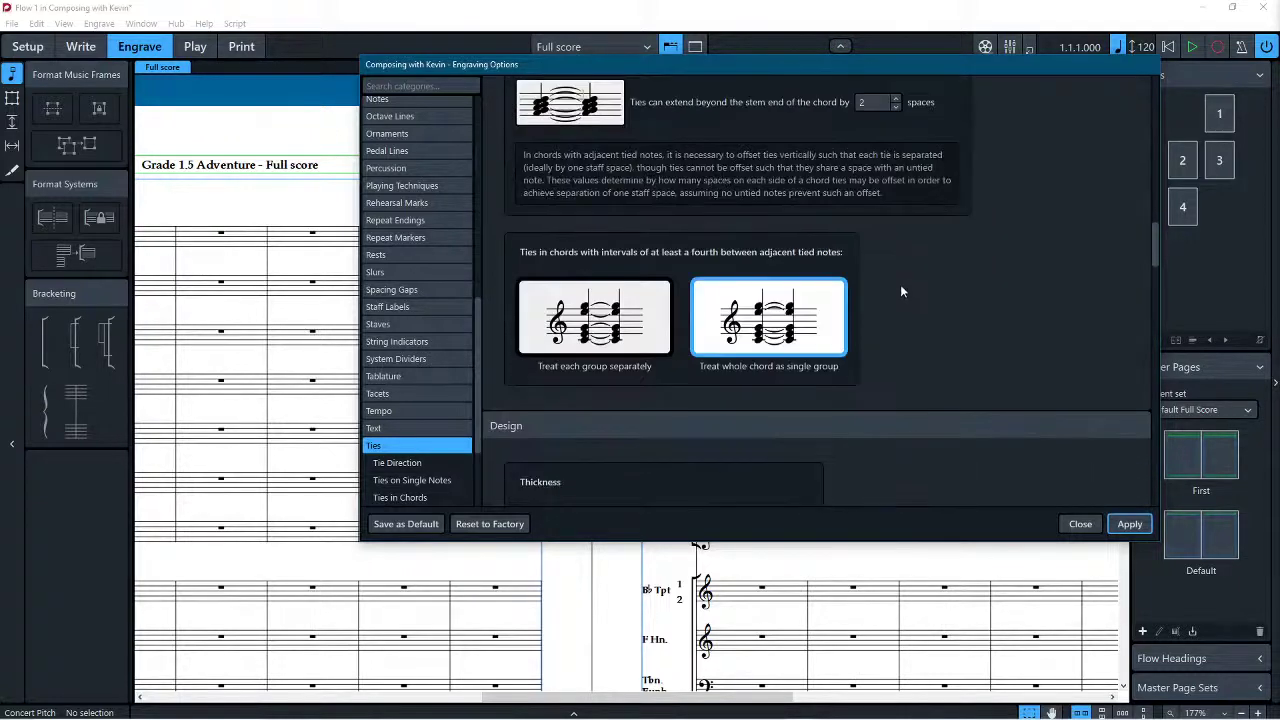
pyautogui.scroll(-9, 810, 318)
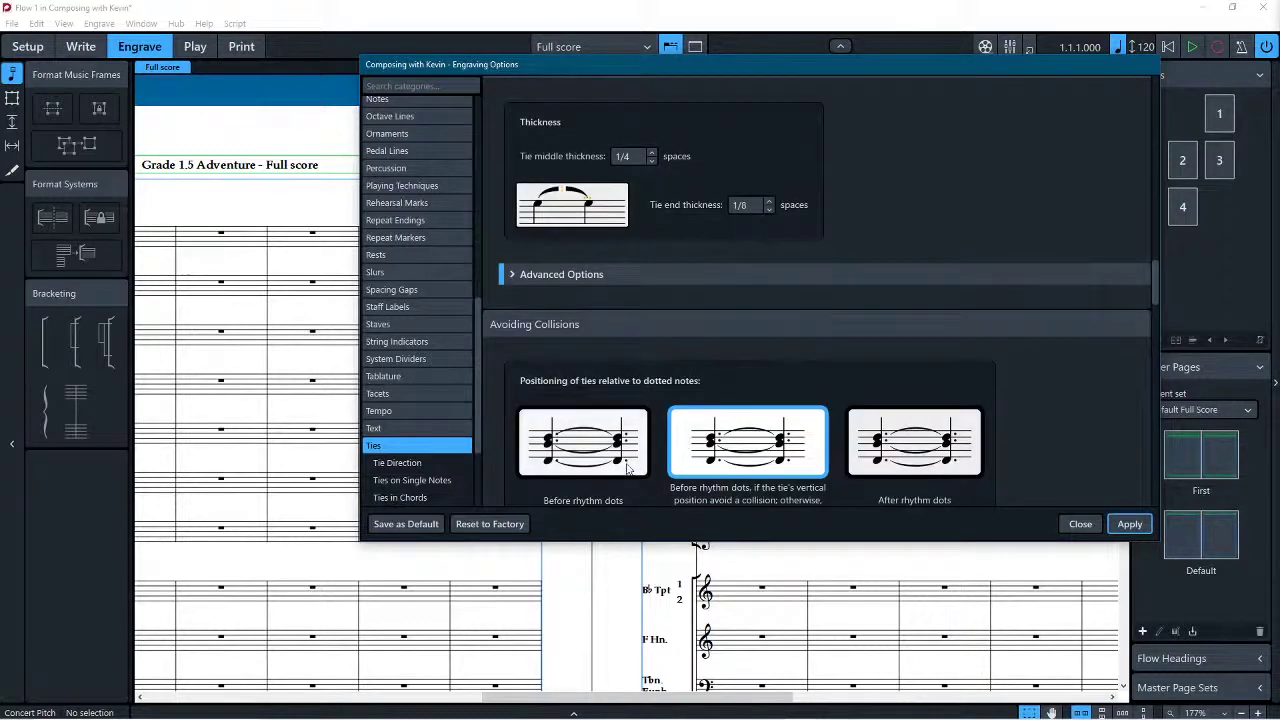
pyautogui.click(908, 453)
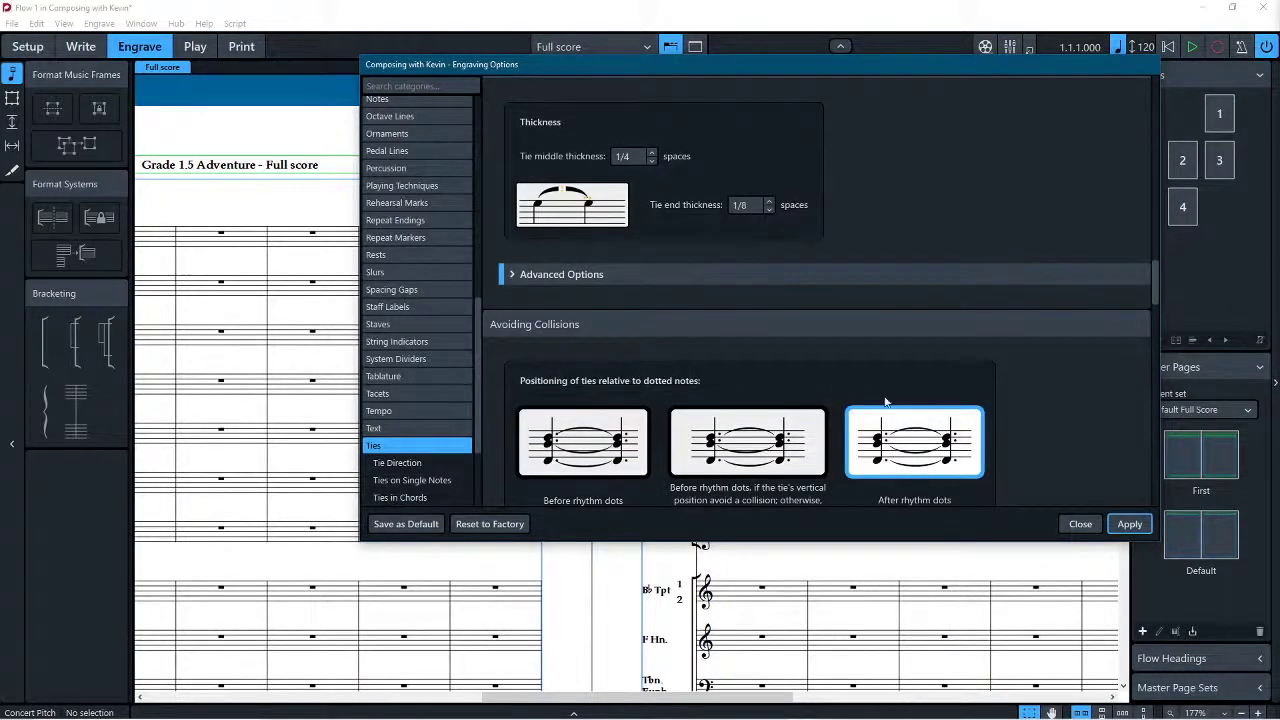
# Step: Set the position of tie endpoints for unison notes to between noteheads
pyautogui.scroll(-4, 993, 391)
pyautogui.scroll(-4, 995, 385)
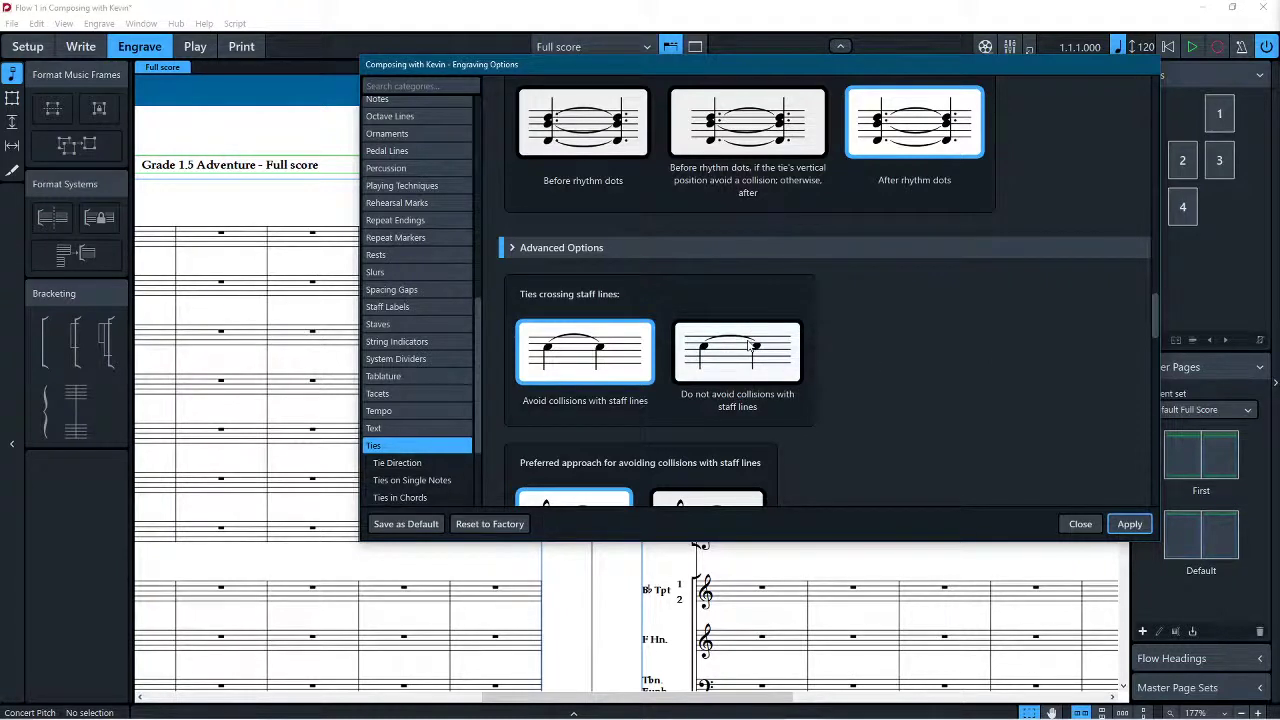
pyautogui.scroll(-5, 868, 361)
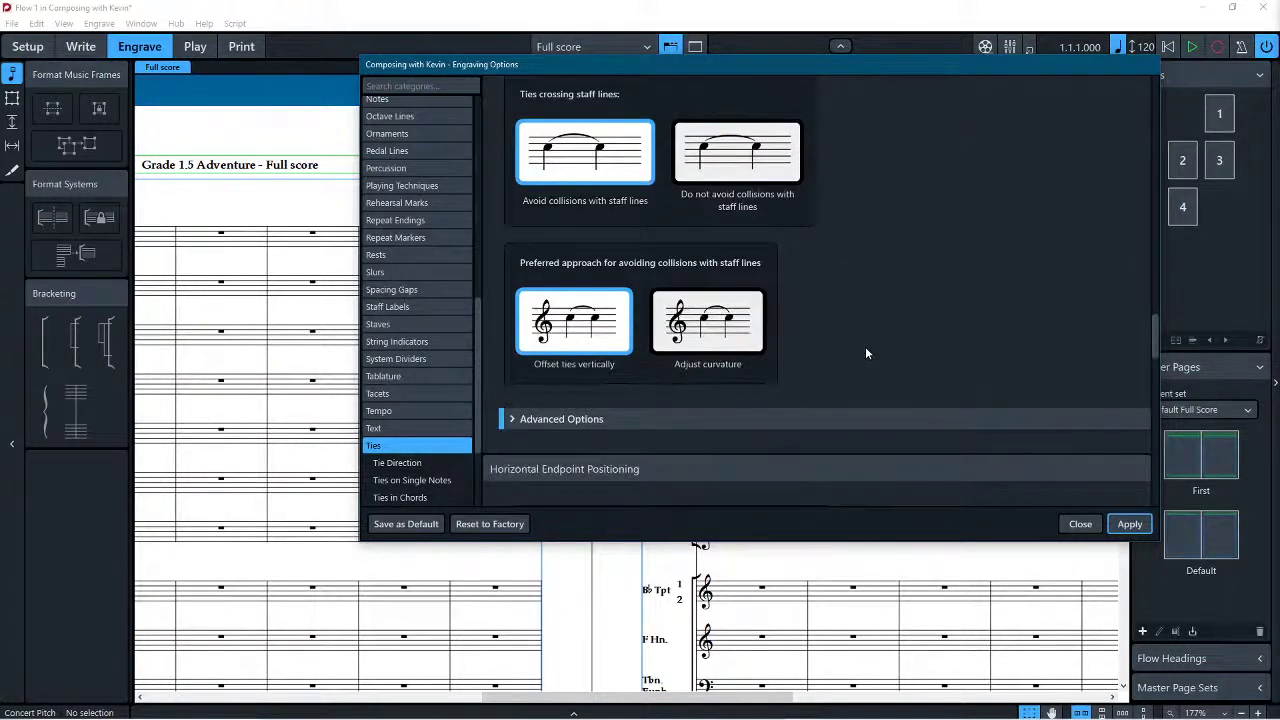
pyautogui.scroll(-6, 865, 353)
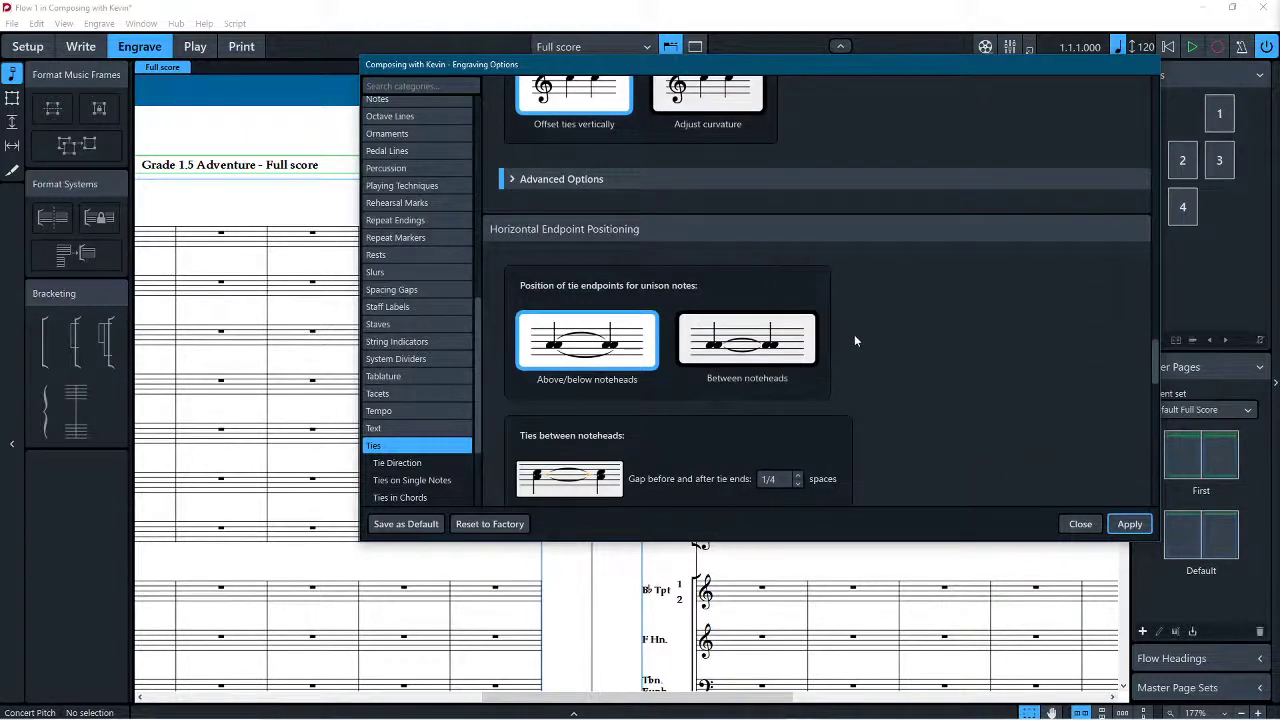
pyautogui.click(790, 340)
# Step: Review the remaining Ties options for system breaks, separation, minimum lengths, laissez vibrer ties and cues
pyautogui.scroll(-4, 1000, 328)
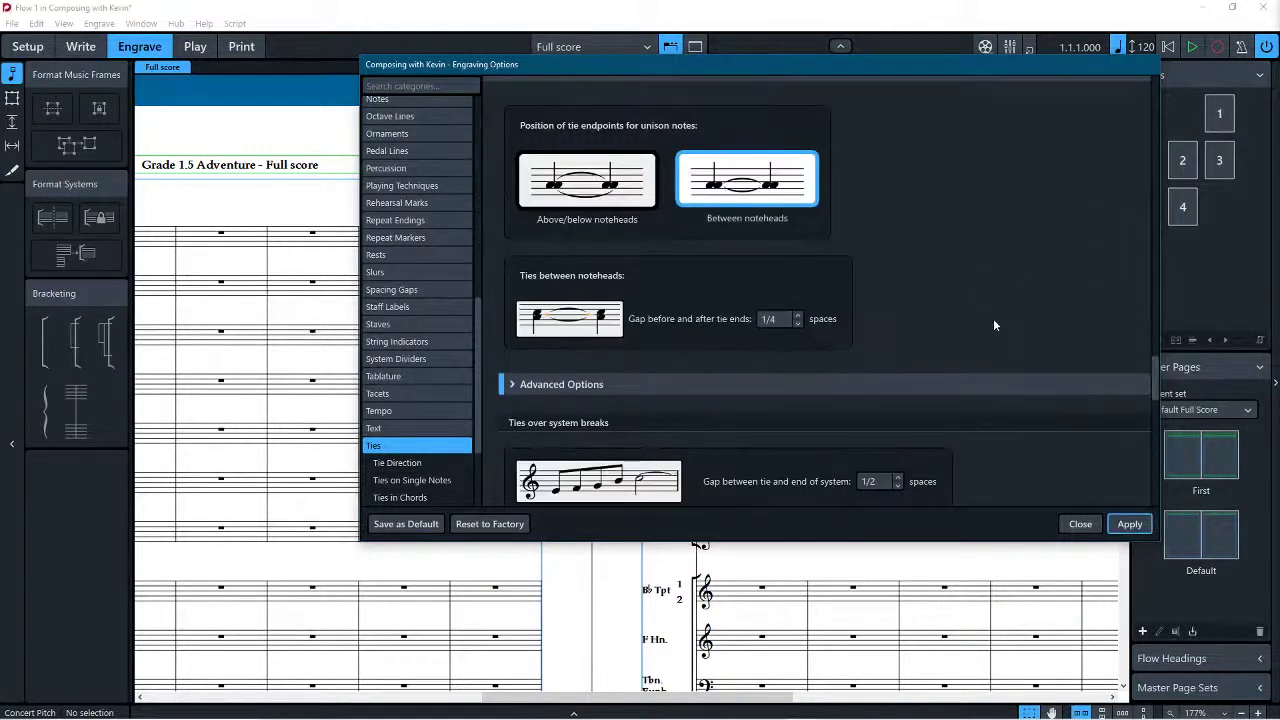
pyautogui.scroll(-12, 993, 318)
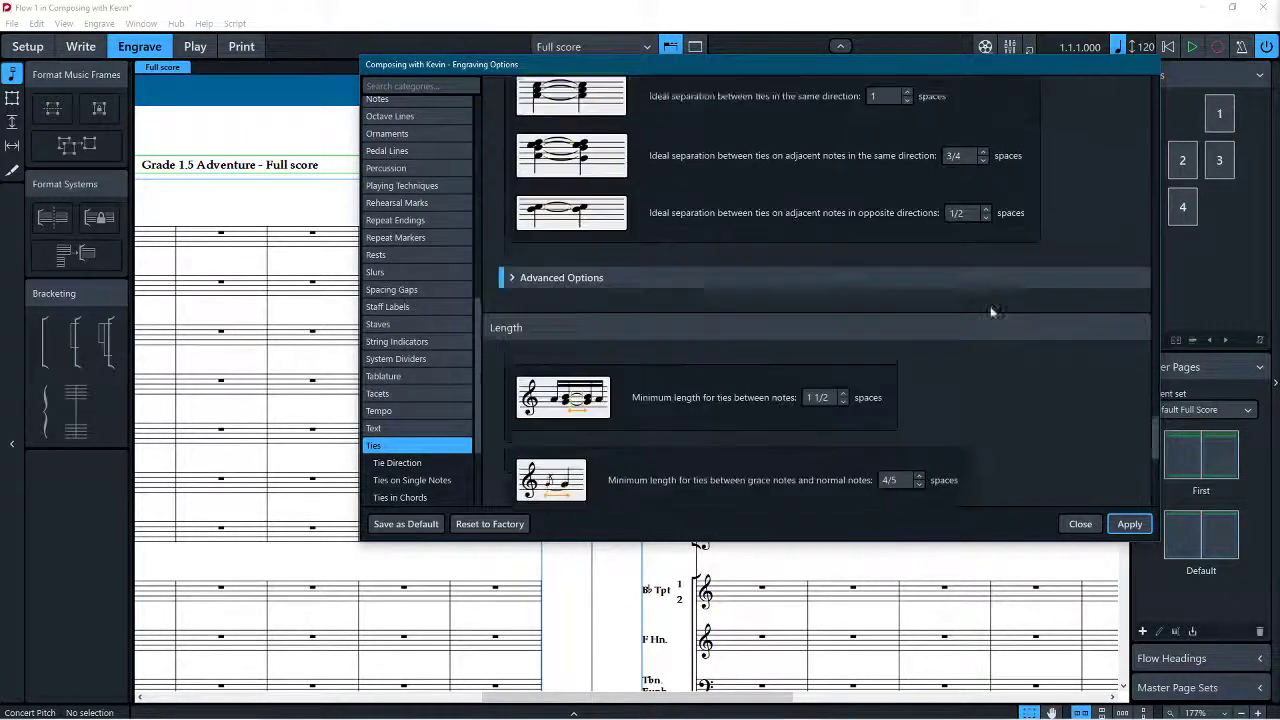
pyautogui.scroll(-10, 990, 310)
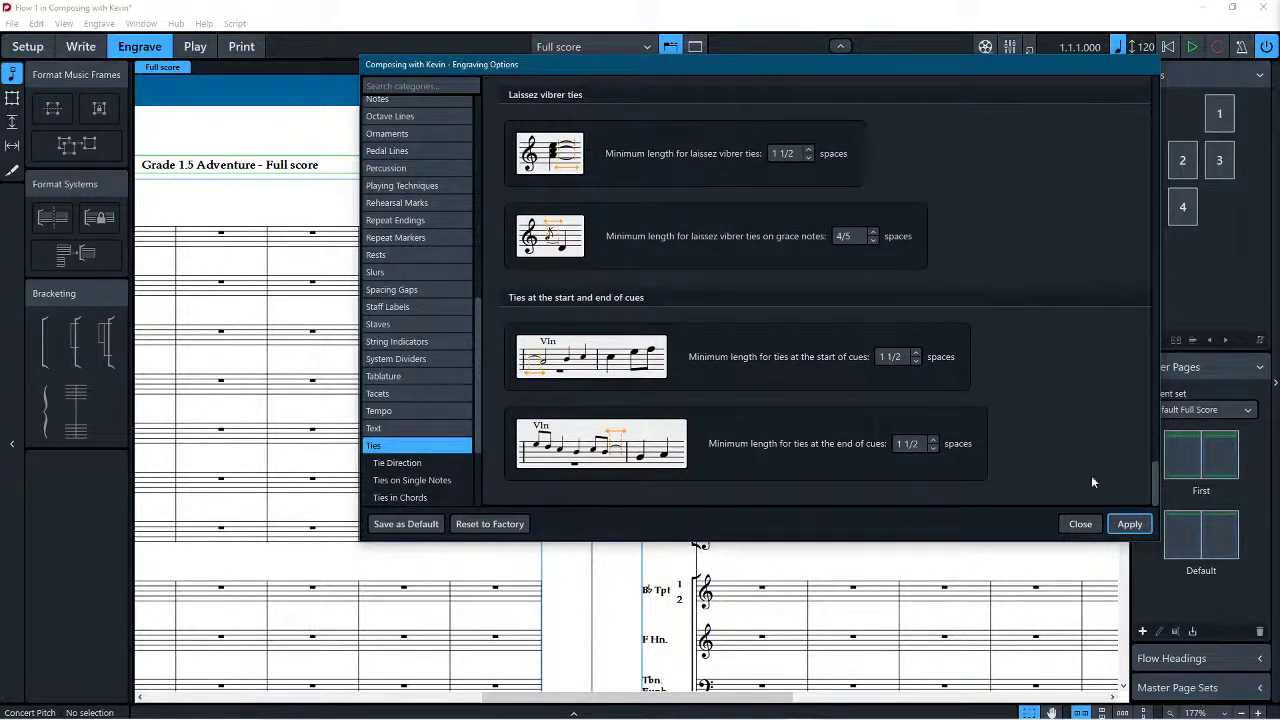
pyautogui.scroll(-3, 440, 470)
# Step: Review the Time Signatures options for design, gaps, centering on brackets and system object positions
pyautogui.click(430, 462)
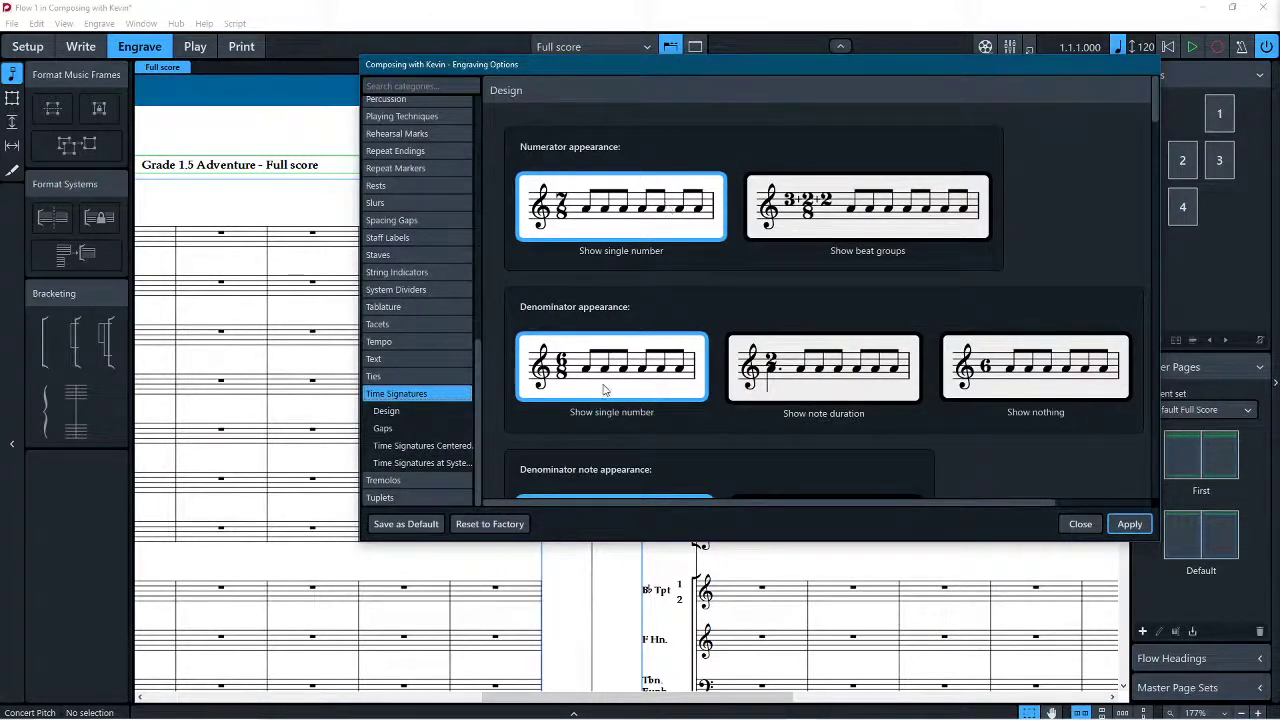
pyautogui.scroll(-6, 603, 390)
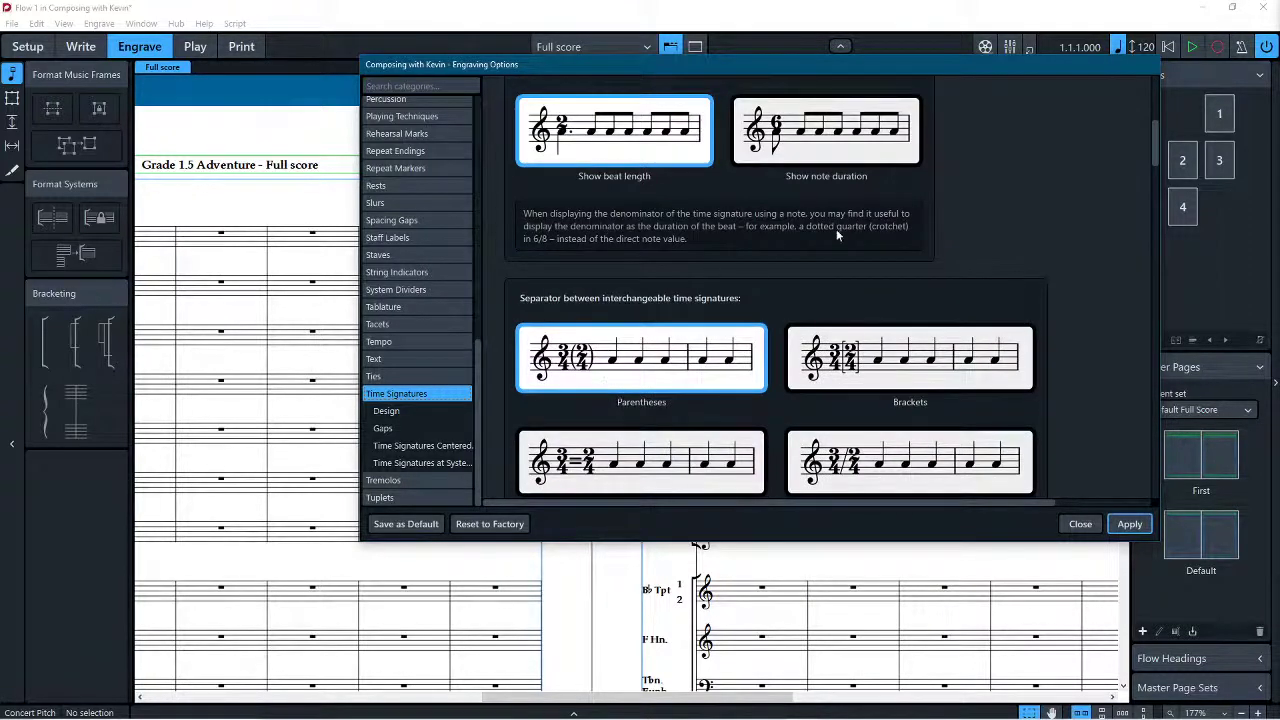
pyautogui.scroll(-3, 970, 230)
pyautogui.scroll(-10, 955, 215)
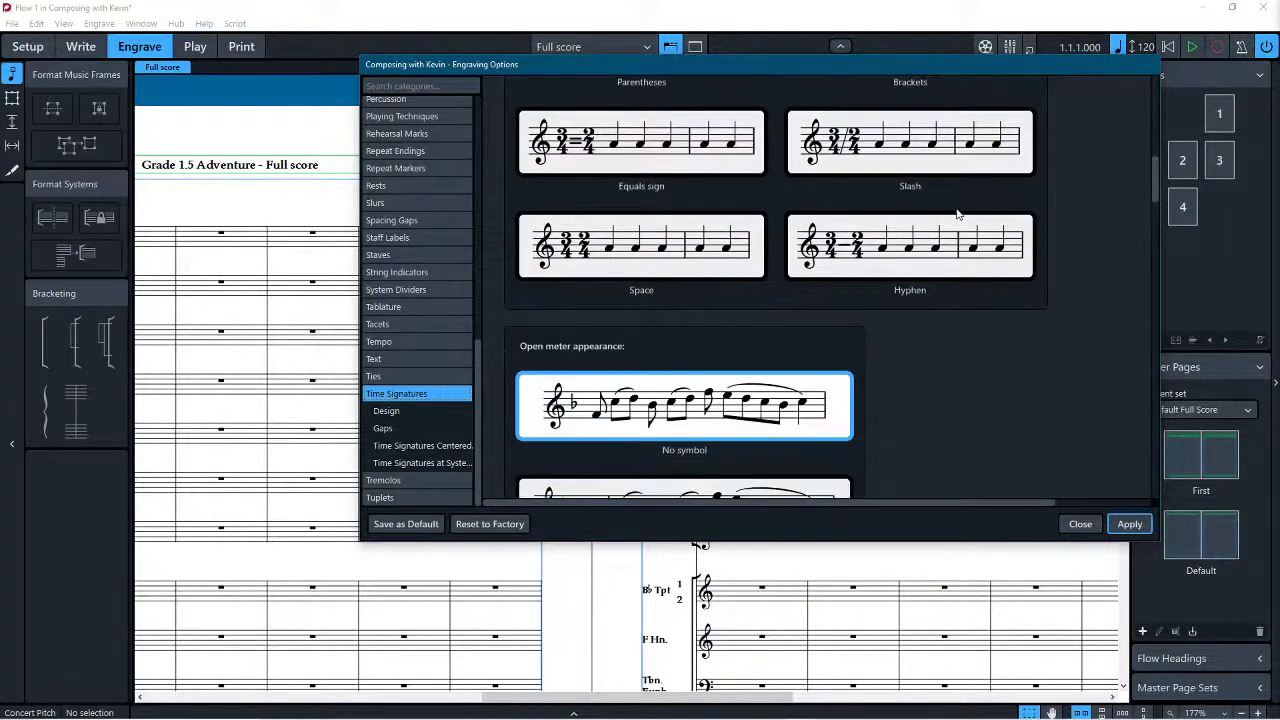
pyautogui.scroll(-8, 949, 207)
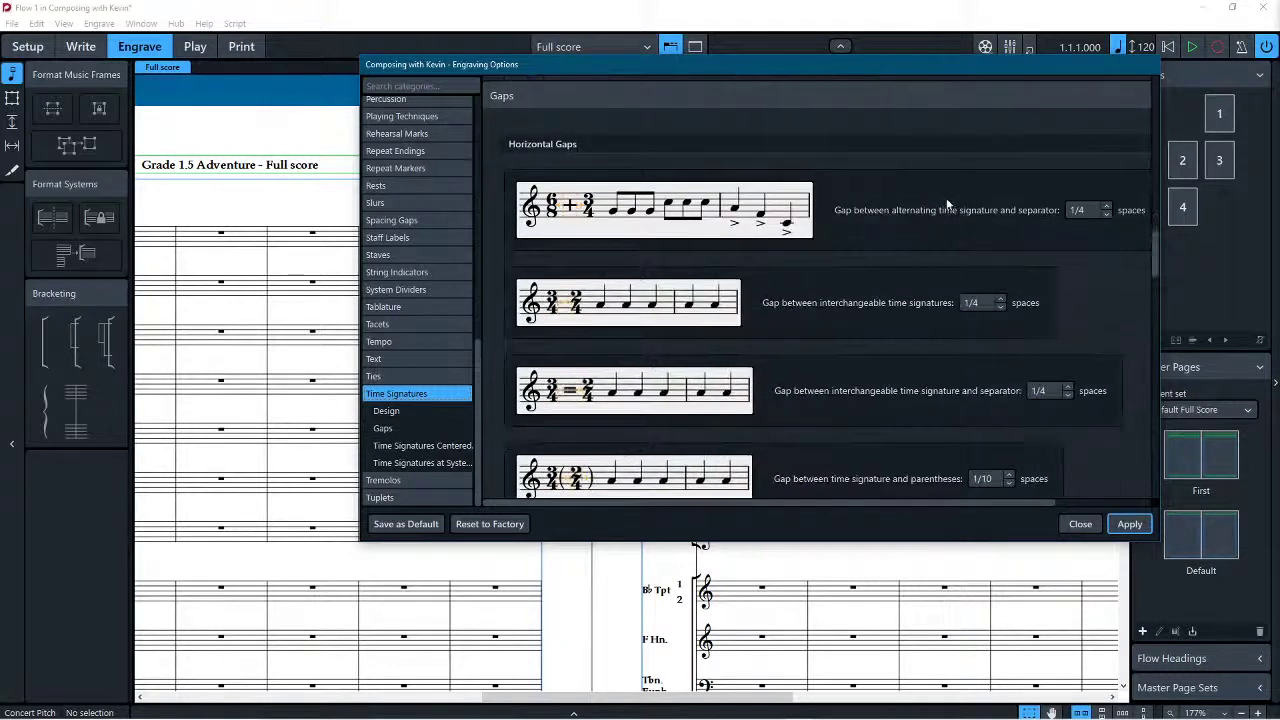
pyautogui.scroll(-5, 944, 201)
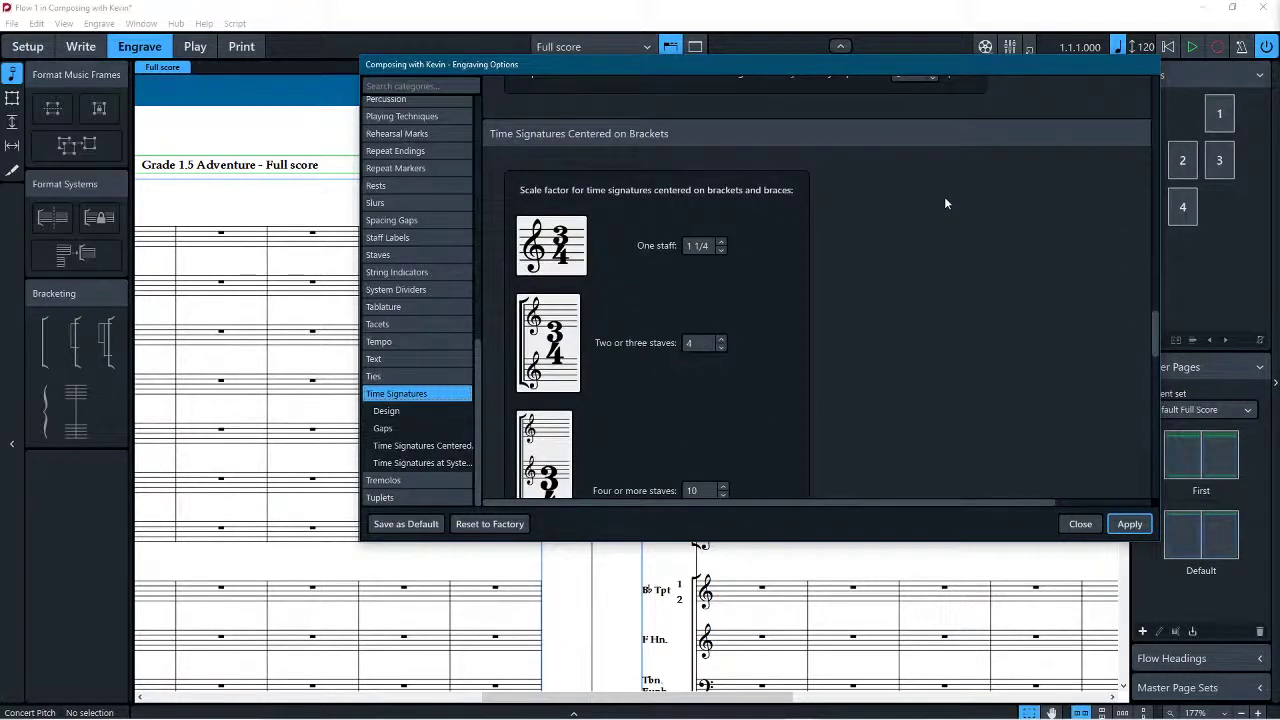
pyautogui.scroll(-3, 944, 196)
pyautogui.scroll(-12, 944, 196)
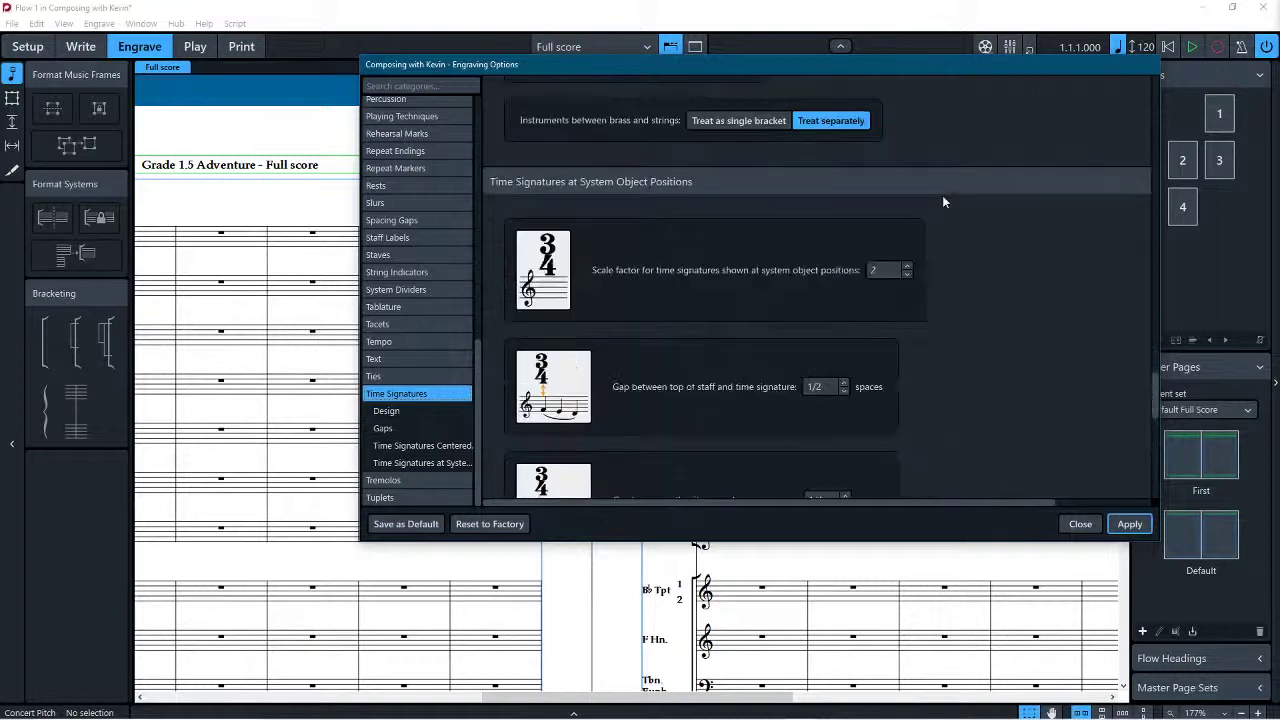
pyautogui.scroll(-2, 935, 196)
pyautogui.scroll(4, 929, 194)
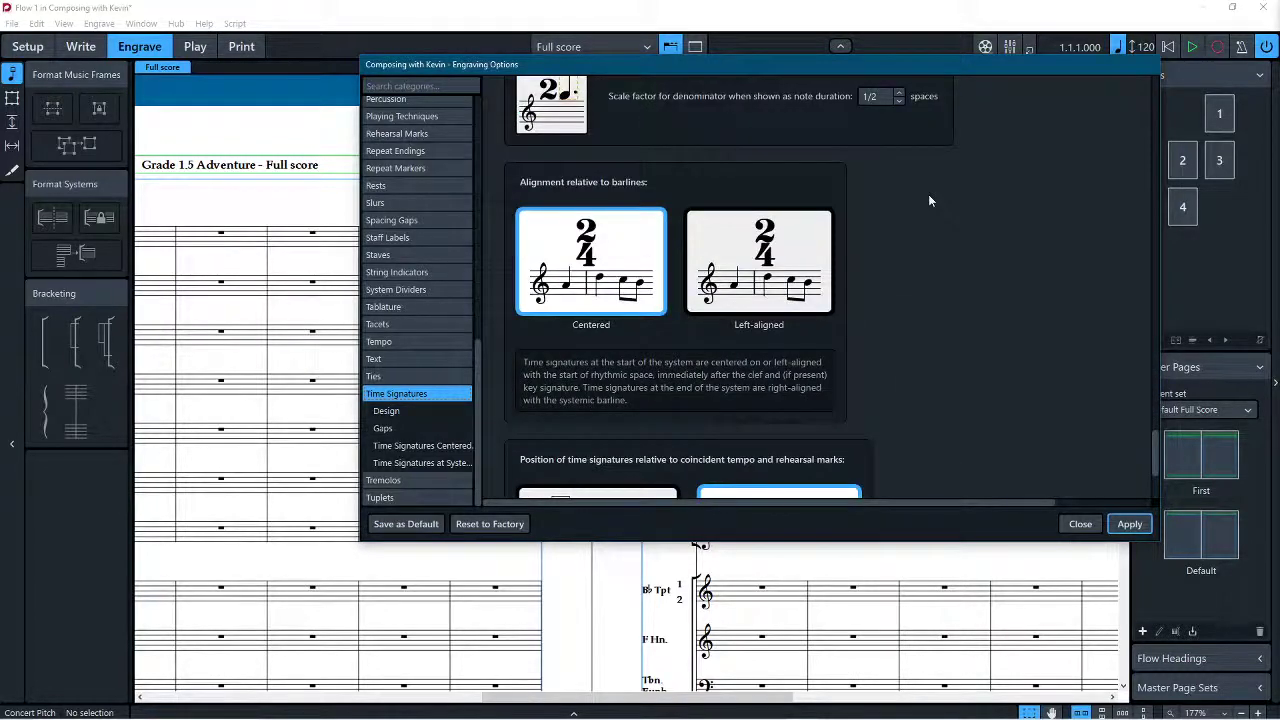
pyautogui.scroll(-4, 920, 192)
pyautogui.scroll(4, 916, 191)
# Step: Check the Tremolos and Tuplets options, apply the engraving option changes and close Engraving Options
pyautogui.click(417, 484)
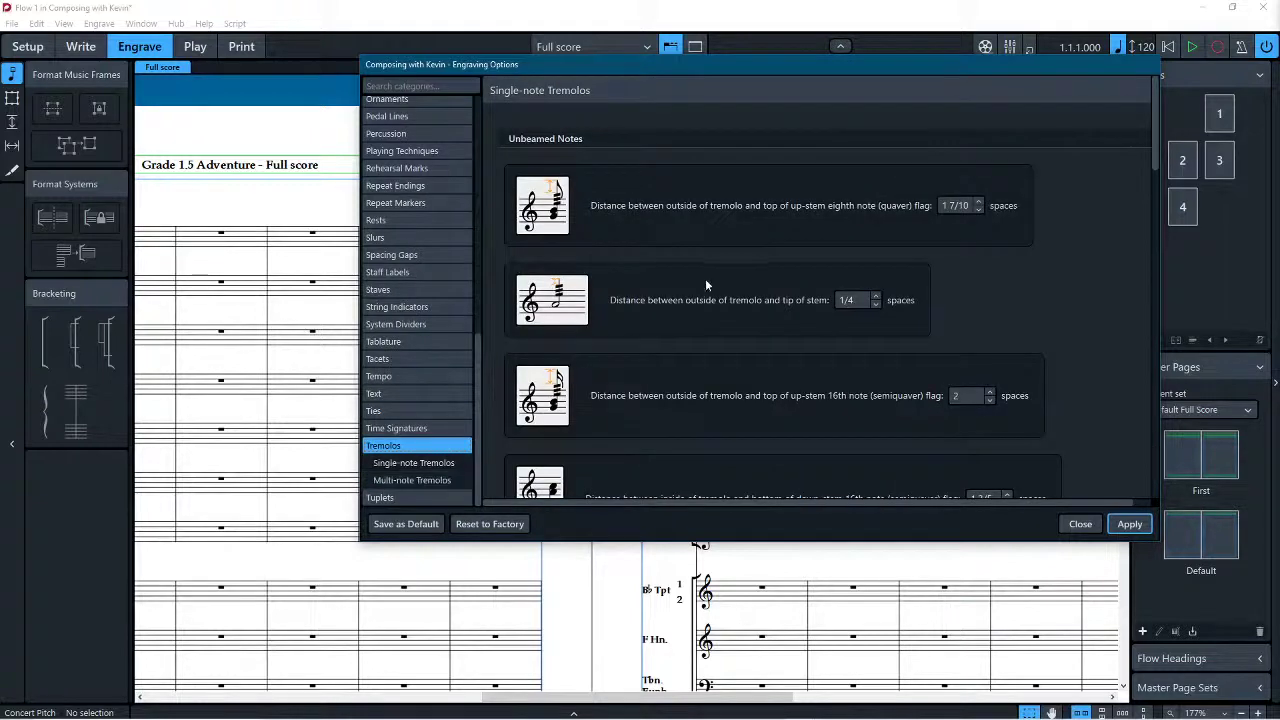
pyautogui.scroll(-5, 705, 275)
pyautogui.scroll(-6, 705, 274)
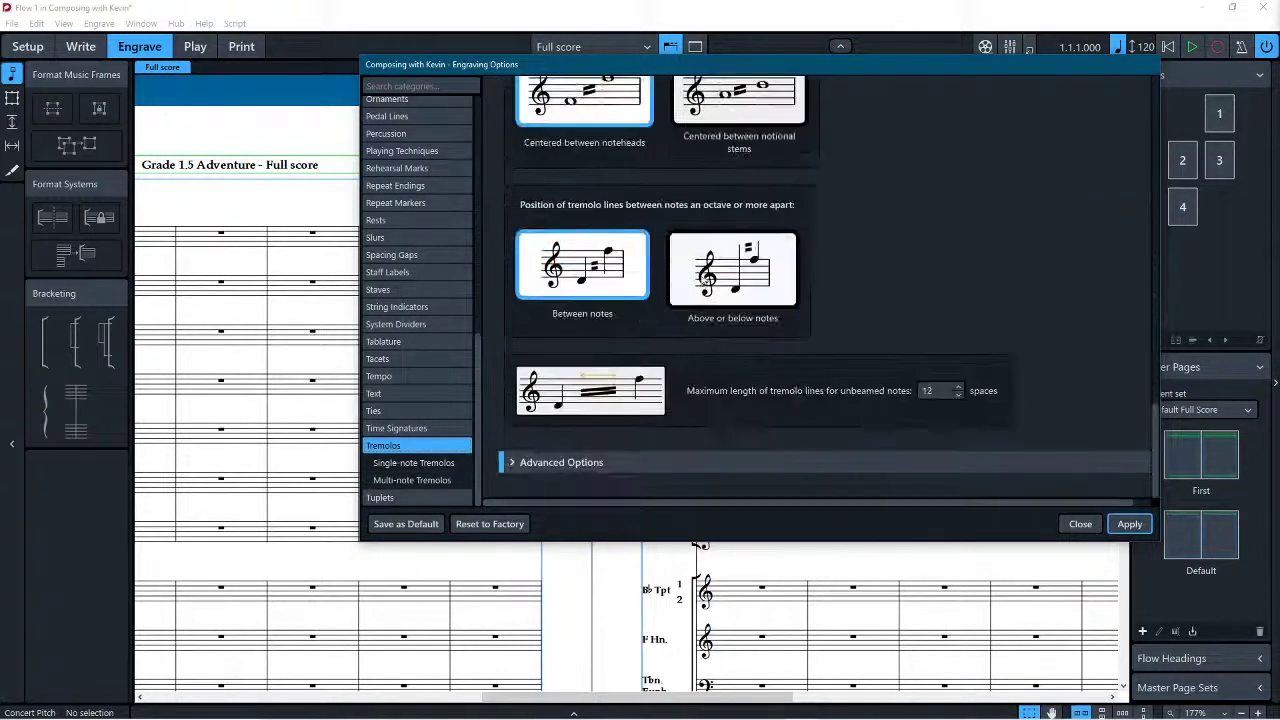
pyautogui.click(400, 497)
pyautogui.scroll(-2, 824, 256)
pyautogui.scroll(-6, 824, 256)
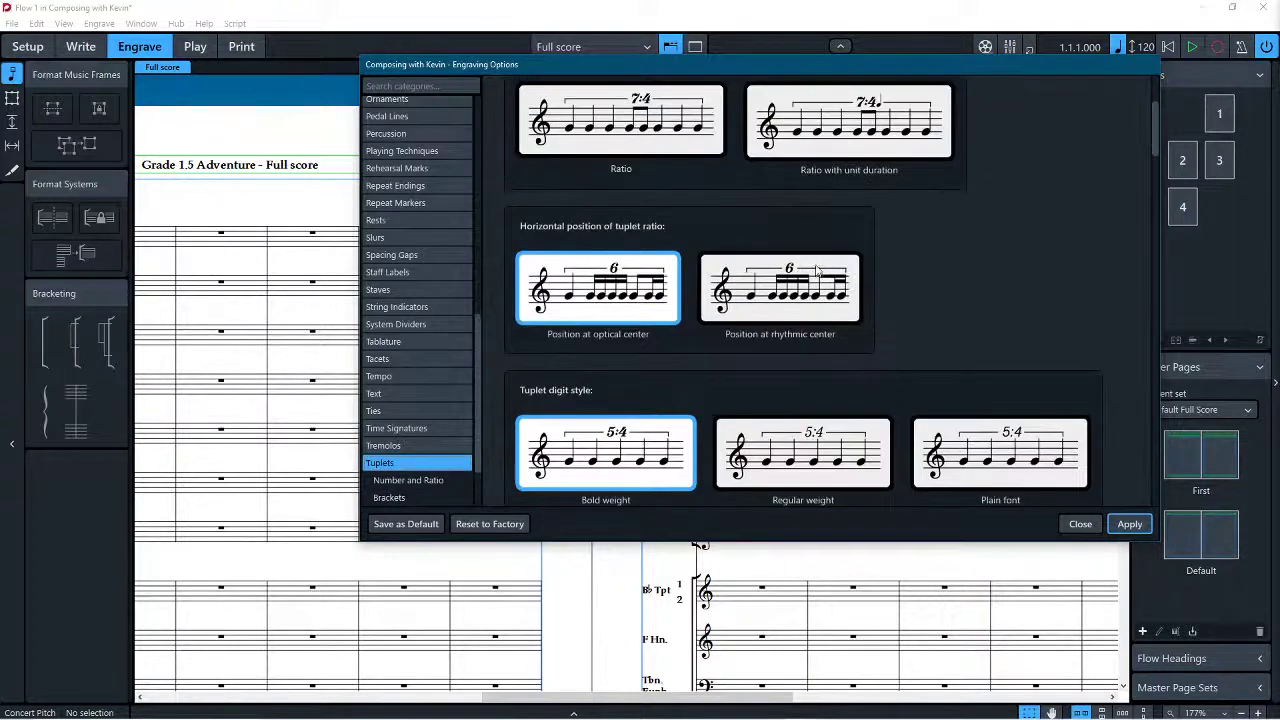
pyautogui.scroll(-2, 407, 465)
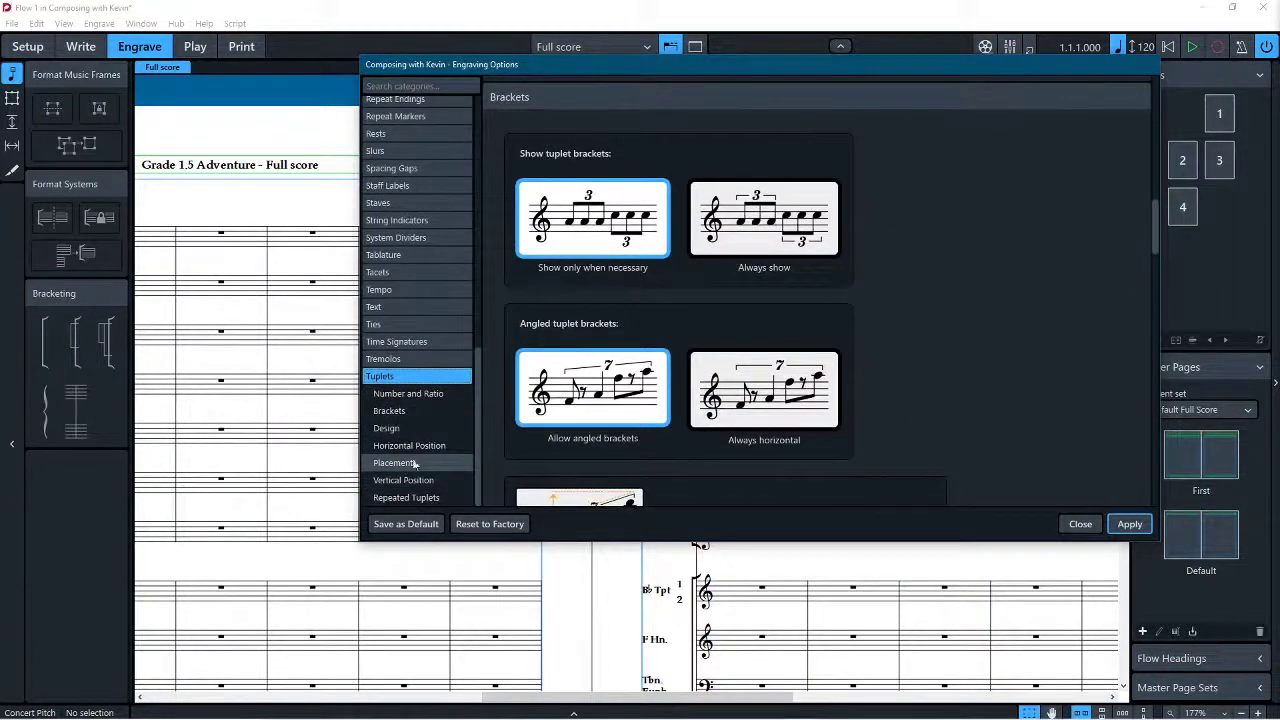
pyautogui.click(1127, 524)
pyautogui.click(1080, 524)
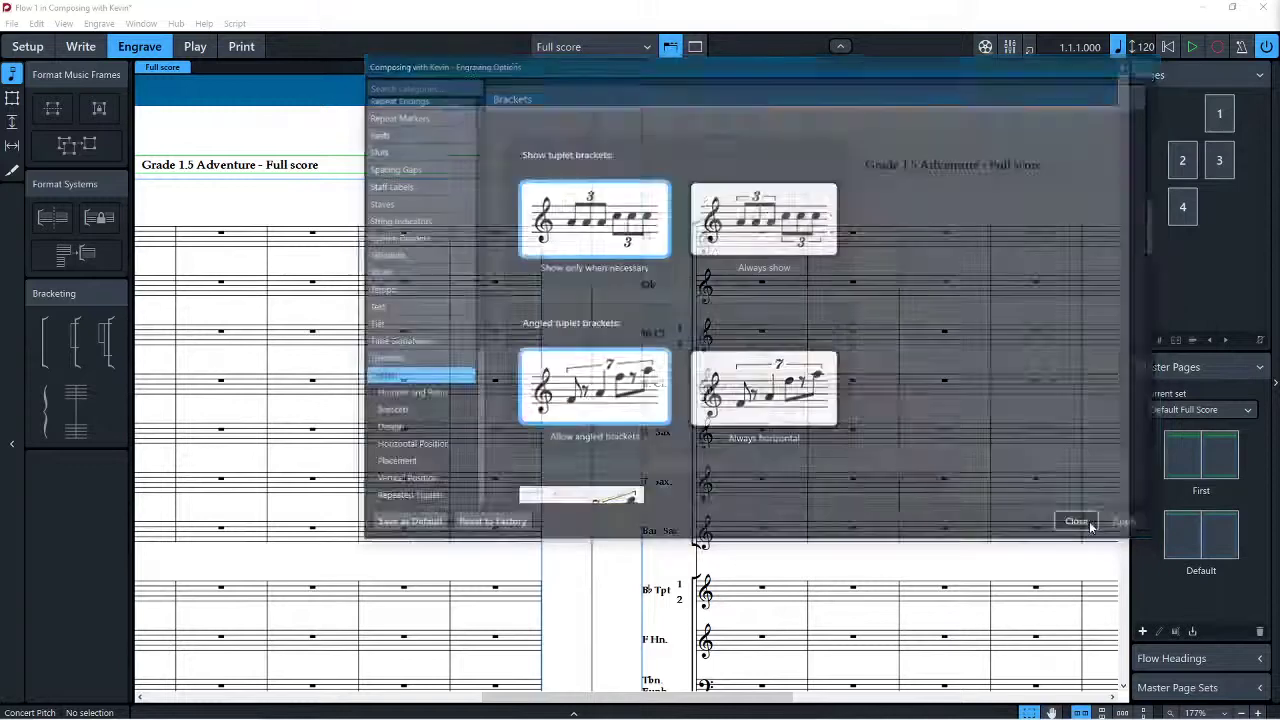
# Step: Inspect the full score's page layout, from the following pages back to the first page, in Engrave mode
pyautogui.scroll(-6, 712, 196)
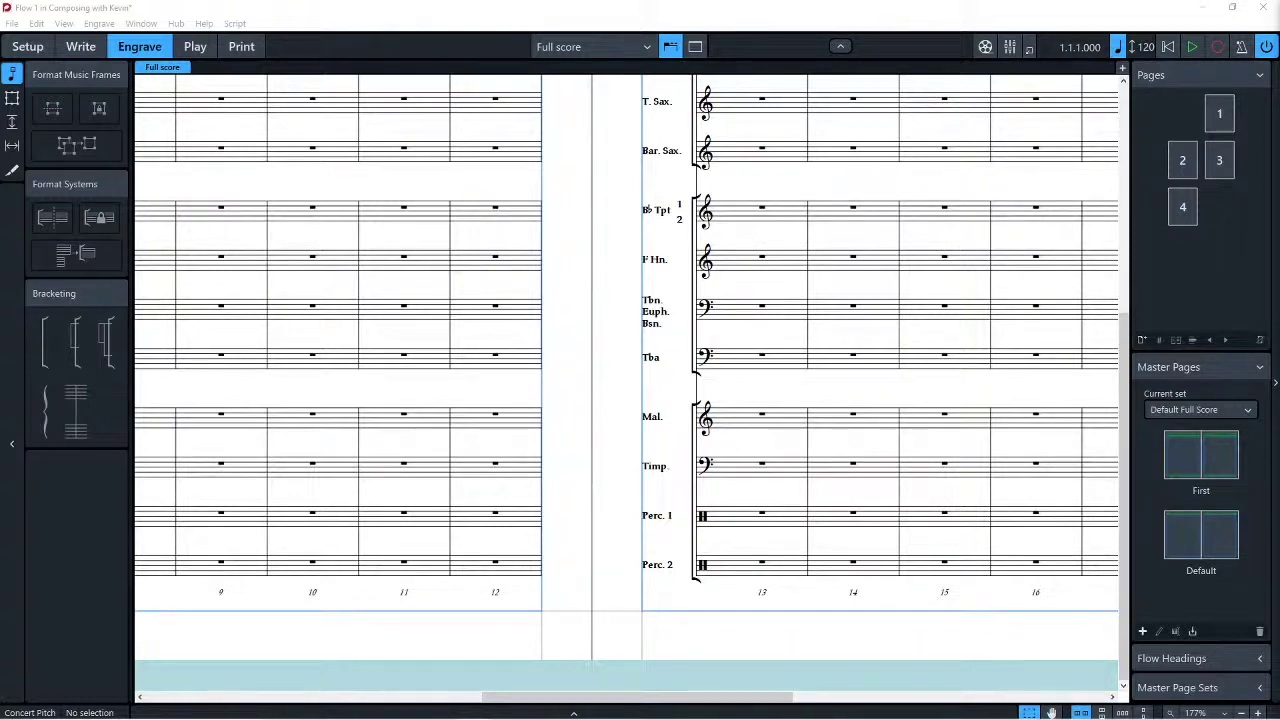
pyautogui.scroll(5, 829, 294)
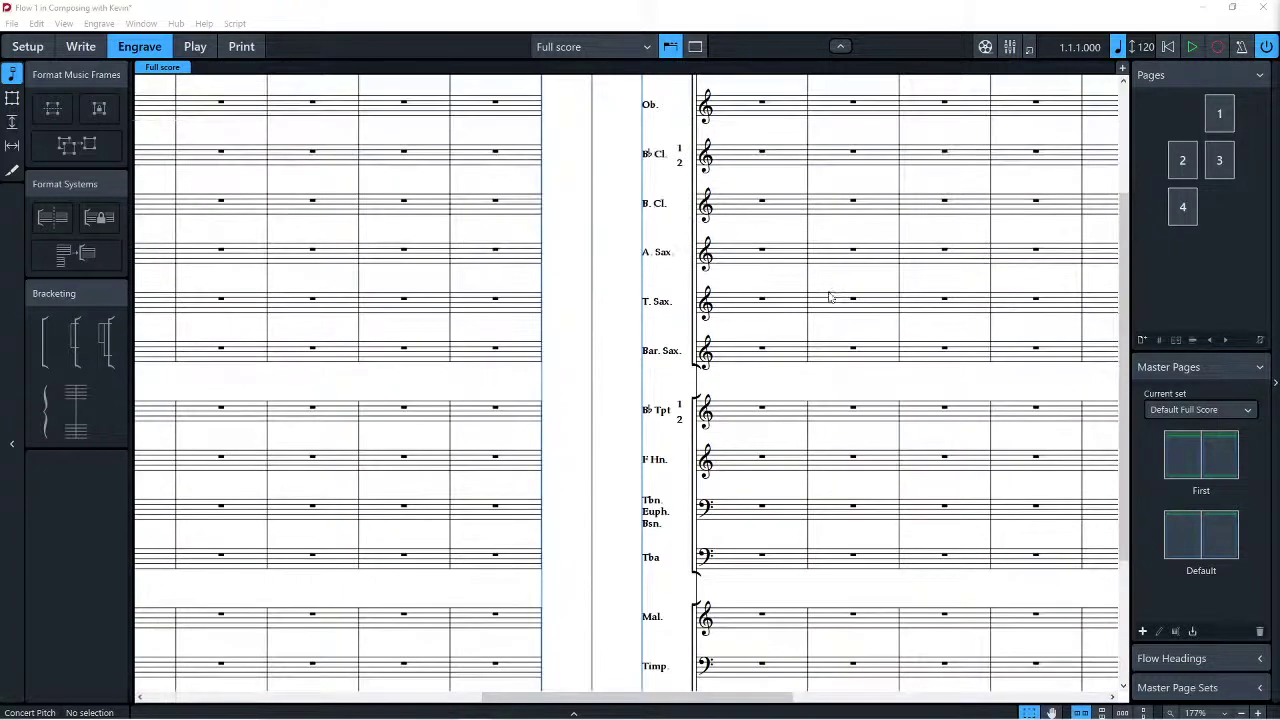
pyautogui.hscroll(-5, 419, 115)
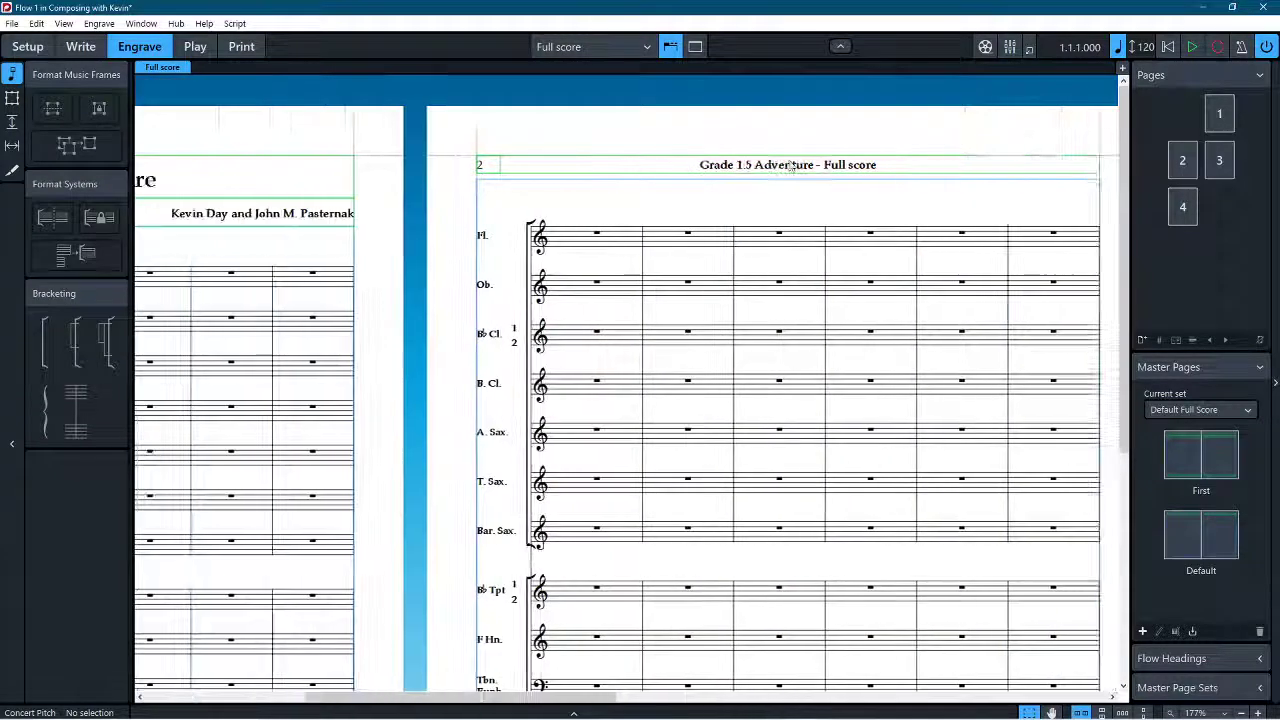
pyautogui.hscroll(-5, 226, 116)
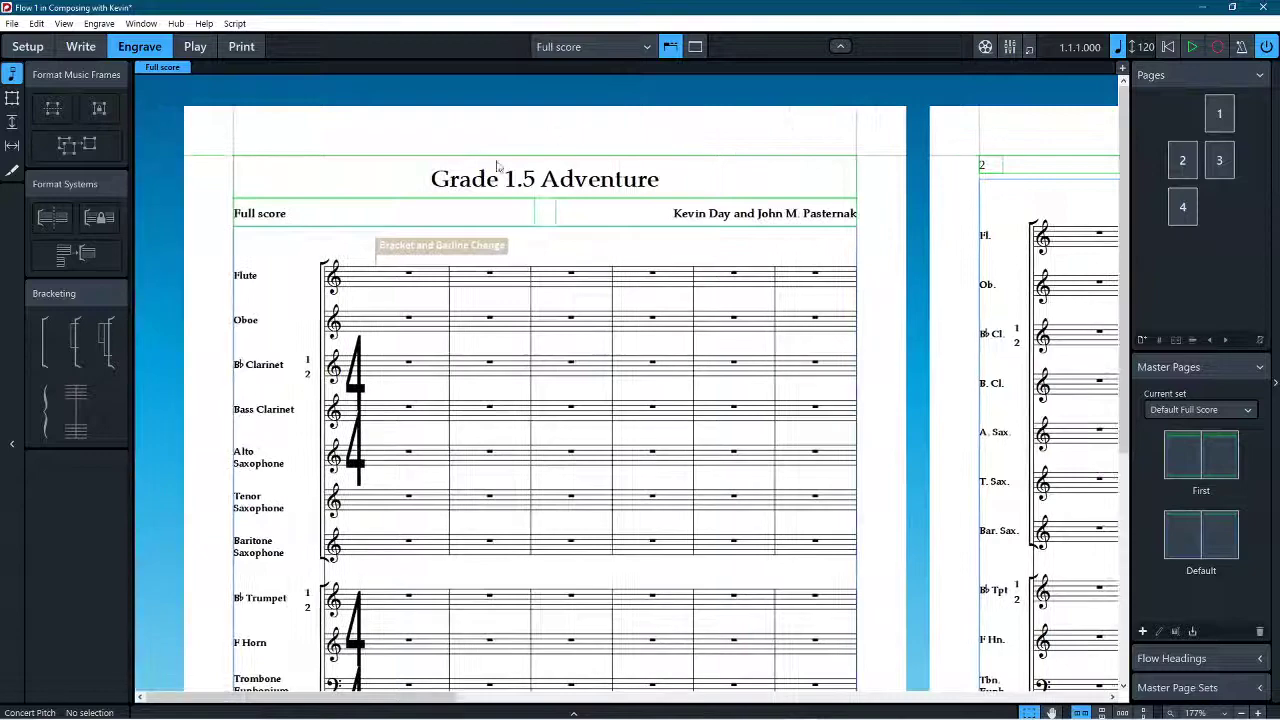
pyautogui.scroll(-5, 486, 177)
pyautogui.scroll(1, 480, 194)
pyautogui.scroll(3, 480, 194)
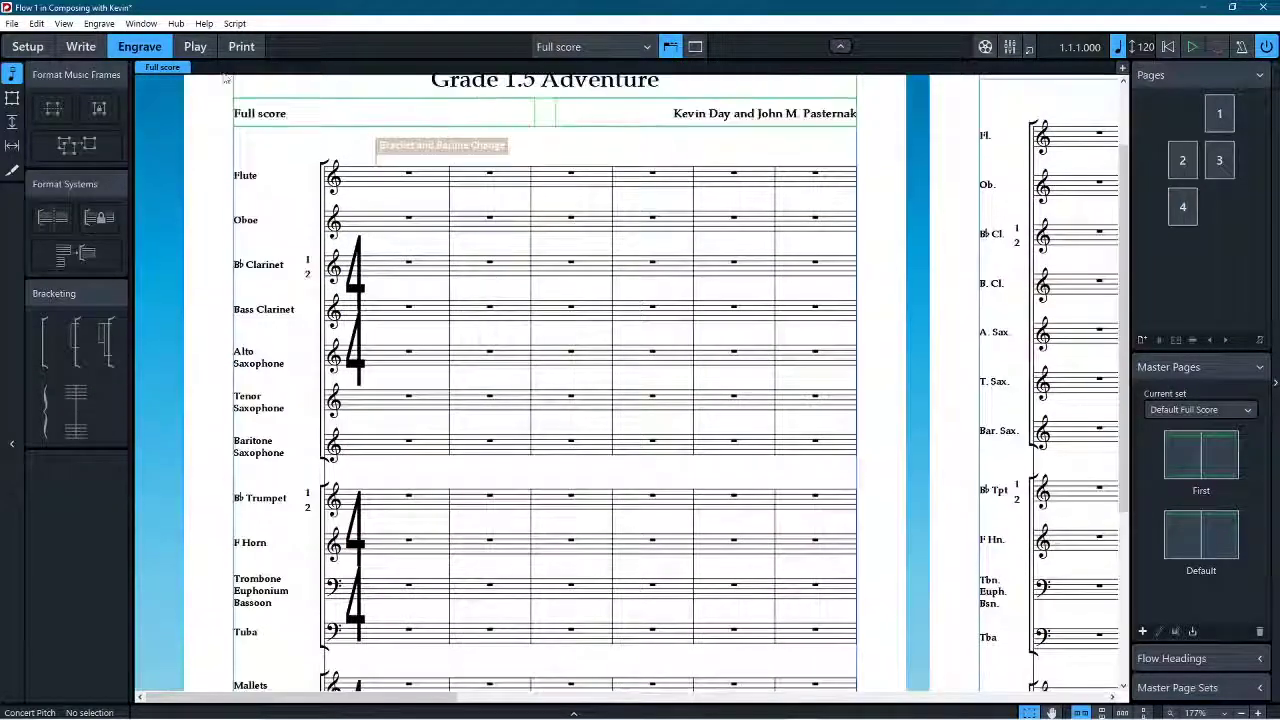
# Step: Preview the full score's pages in Print mode and show the first page as a whole page
pyautogui.click(258, 48)
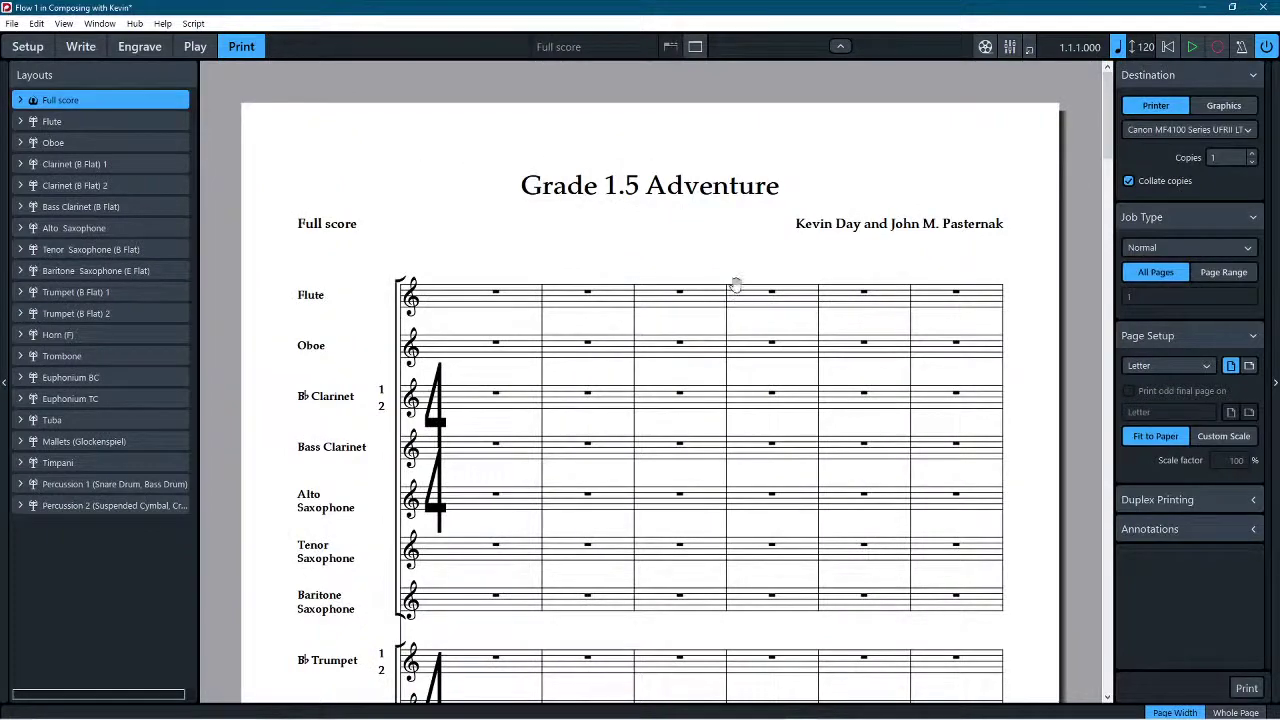
pyautogui.scroll(-5, 714, 305)
pyautogui.scroll(-10, 714, 305)
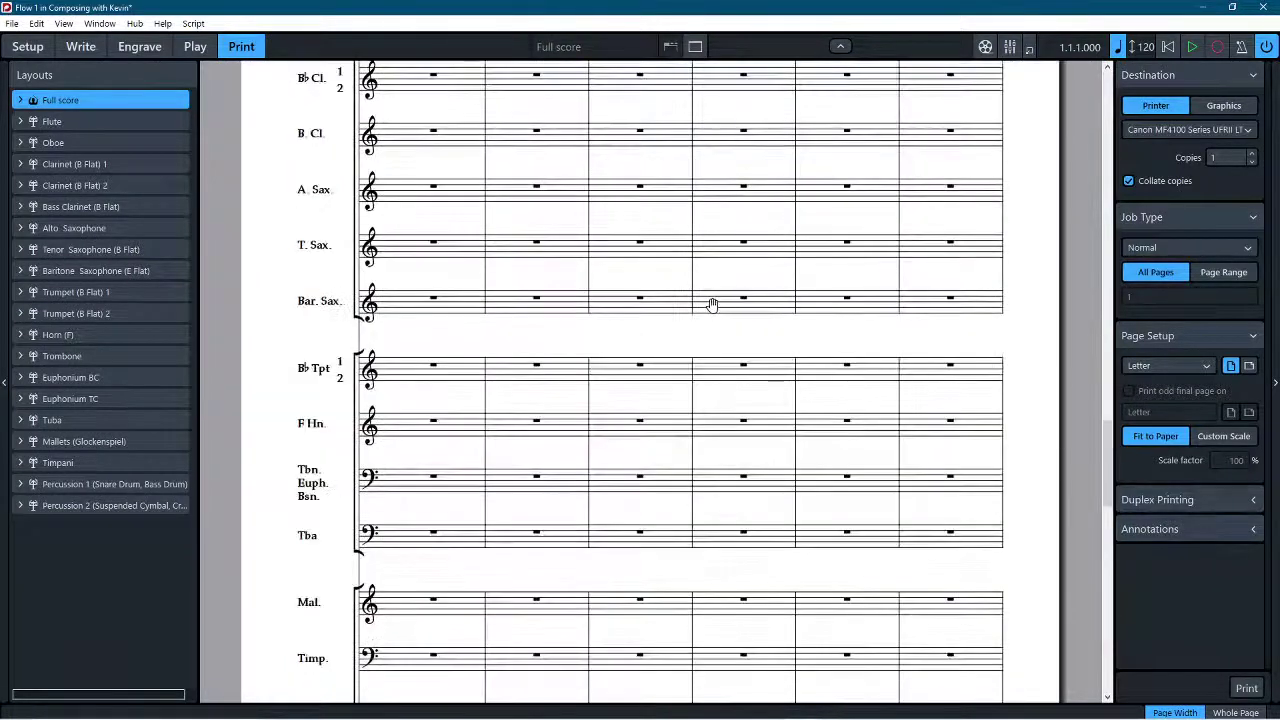
pyautogui.scroll(10, 706, 300)
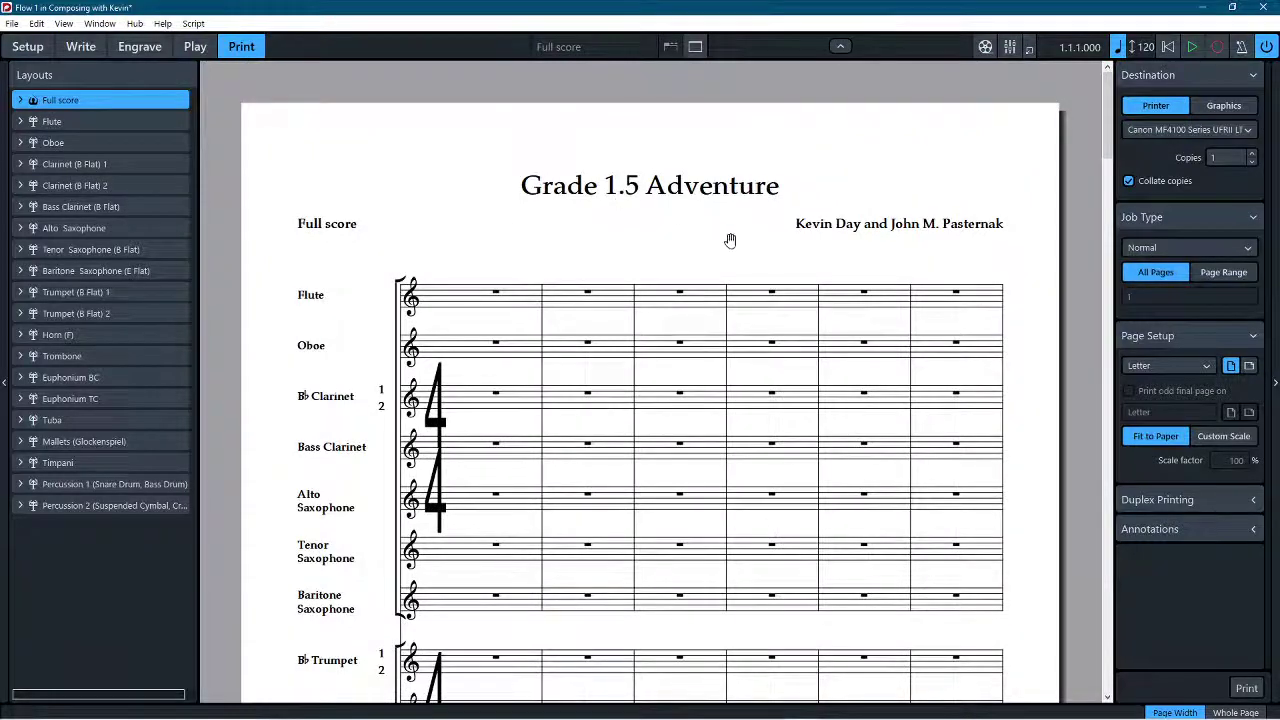
pyautogui.click(1232, 713)
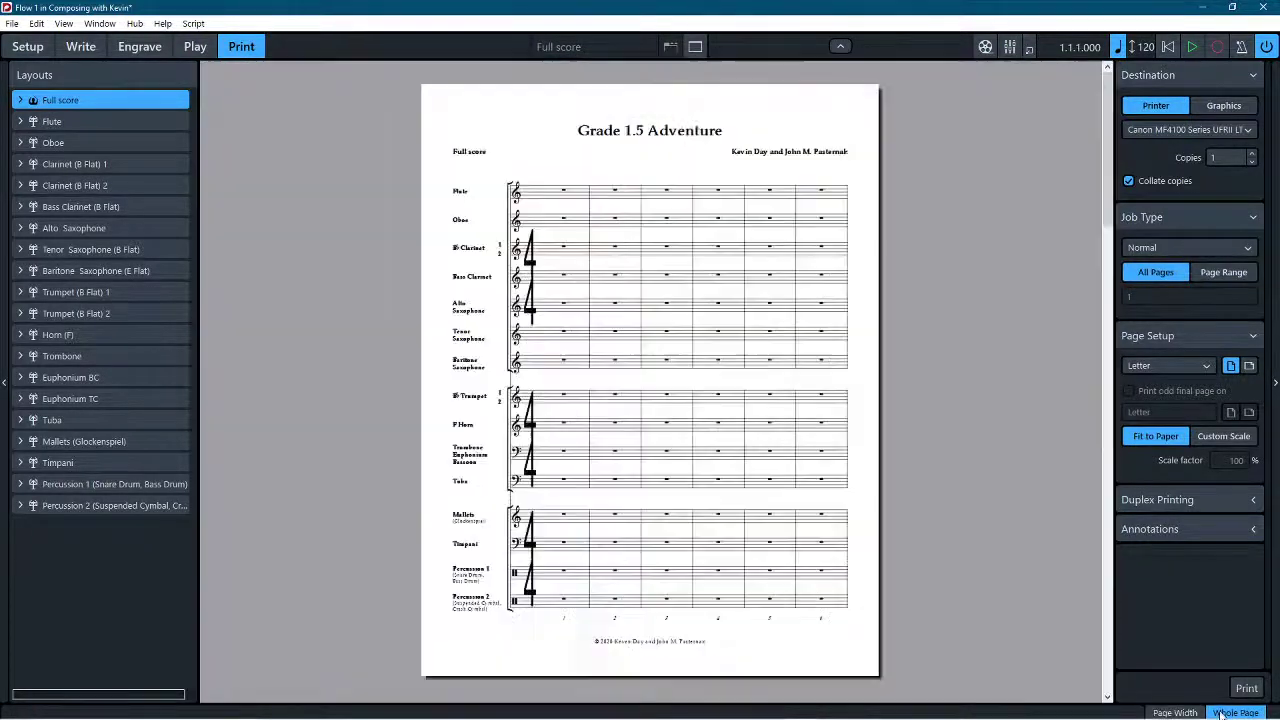